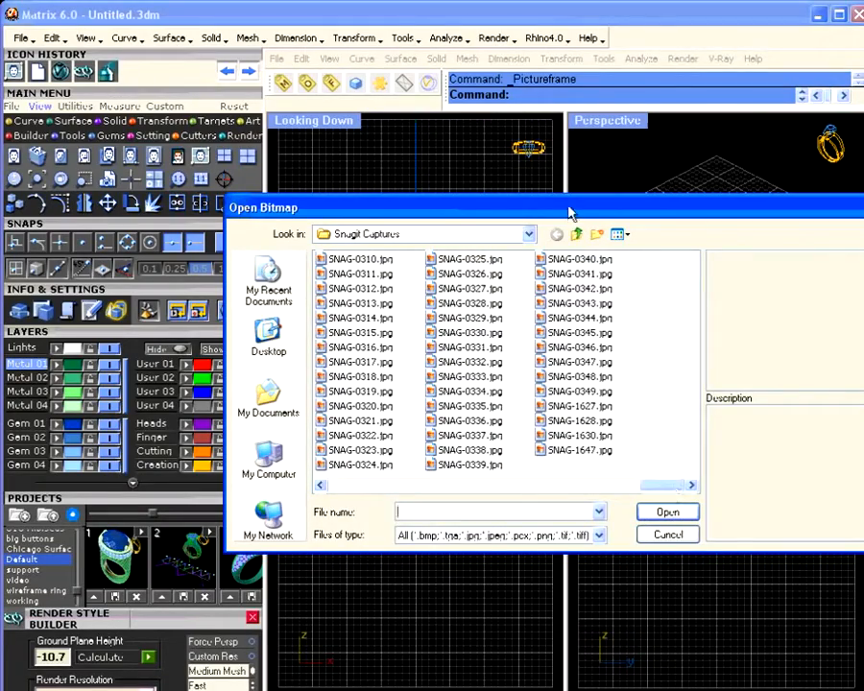
# Place SNAG-0348.jpg as a picture frame beside the grid in the Looking Down view.
pyautogui.moveTo(569, 211); pyautogui.dragTo(734, 224)
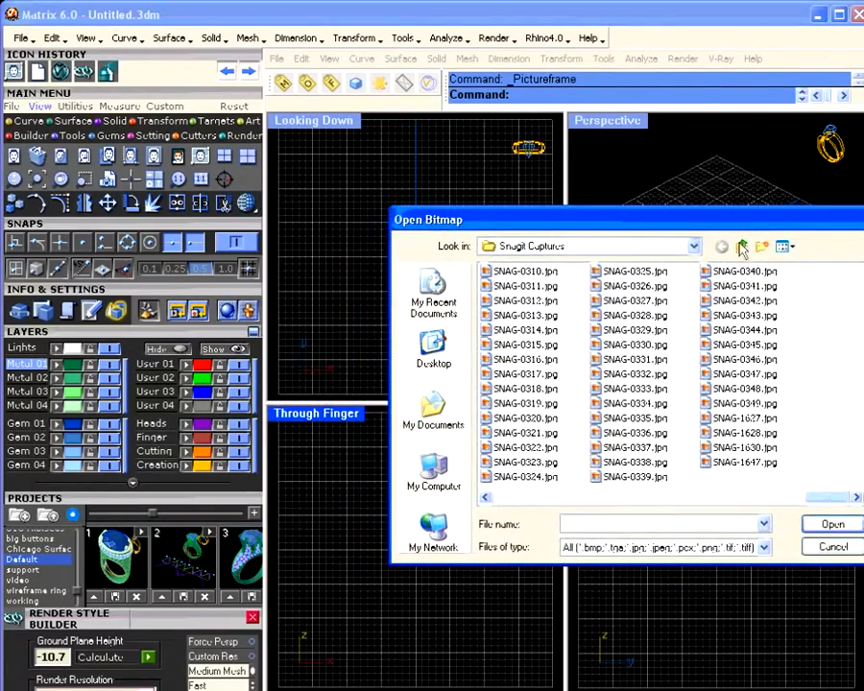
pyautogui.click(745, 389)
pyautogui.click(831, 524)
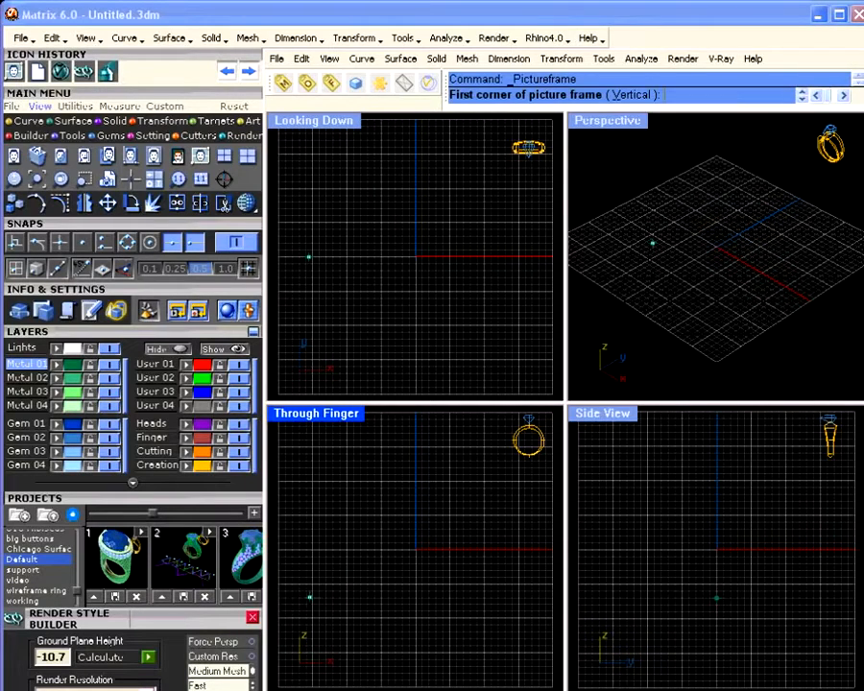
pyautogui.moveTo(293, 302); pyautogui.dragTo(422, 303, button='right')
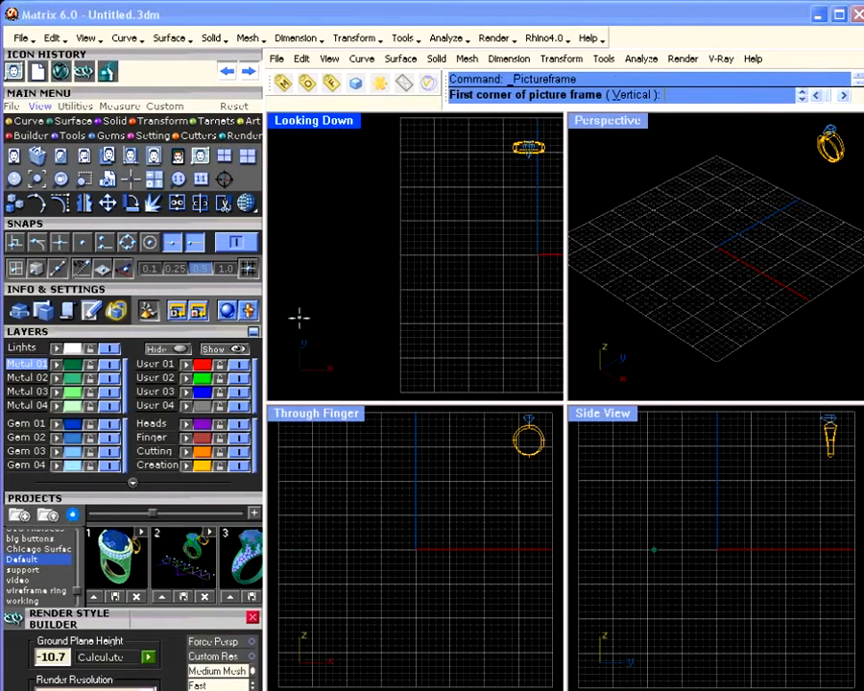
pyautogui.click(299, 316)
pyautogui.click(423, 240)
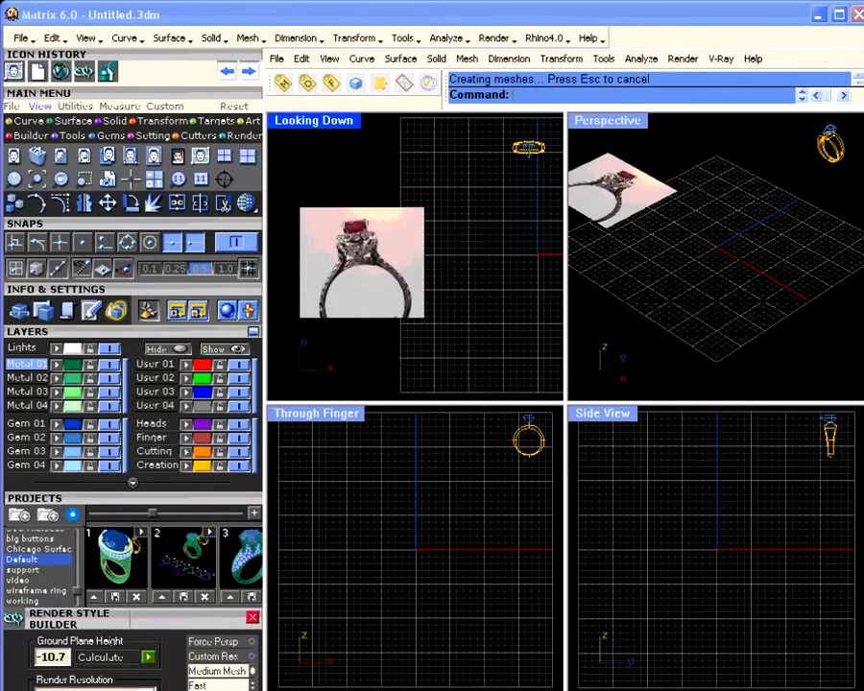
# Create a USA size 7 ring rail in the Through Finger view.
pyautogui.scroll(-1, 413, 268)
pyautogui.scroll(-2, 408, 266)
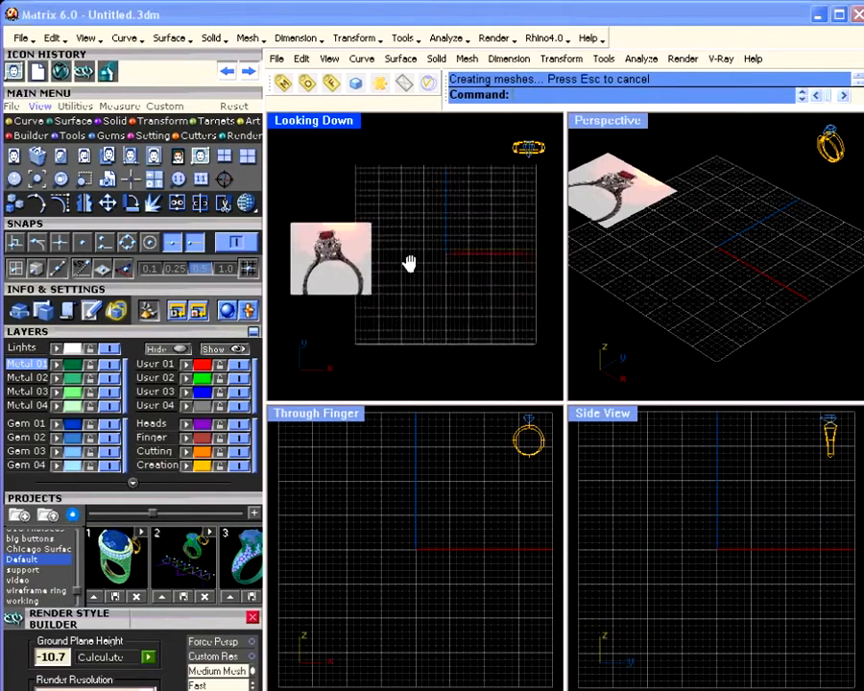
pyautogui.scroll(5, 404, 269)
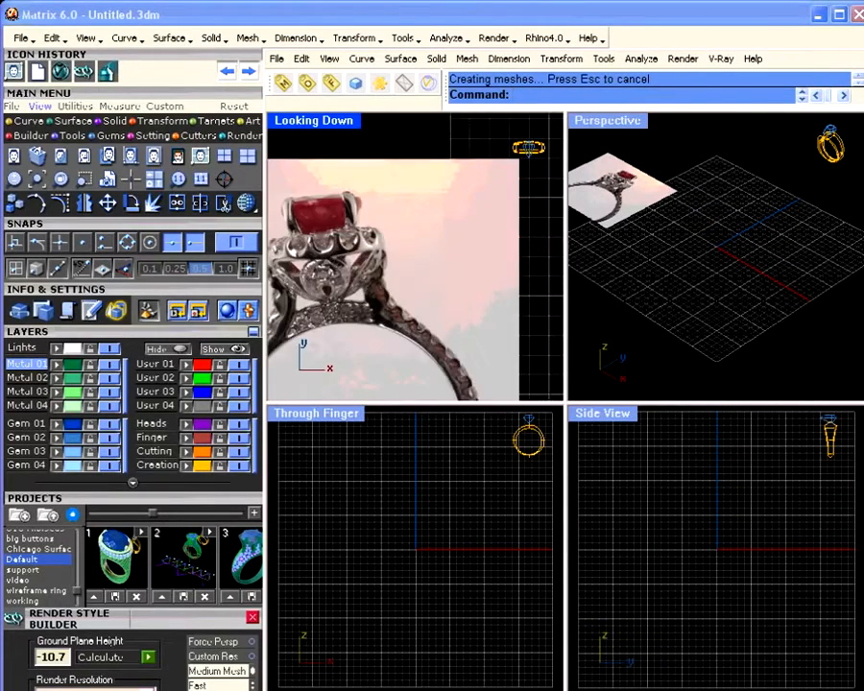
pyautogui.scroll(-5, 413, 224)
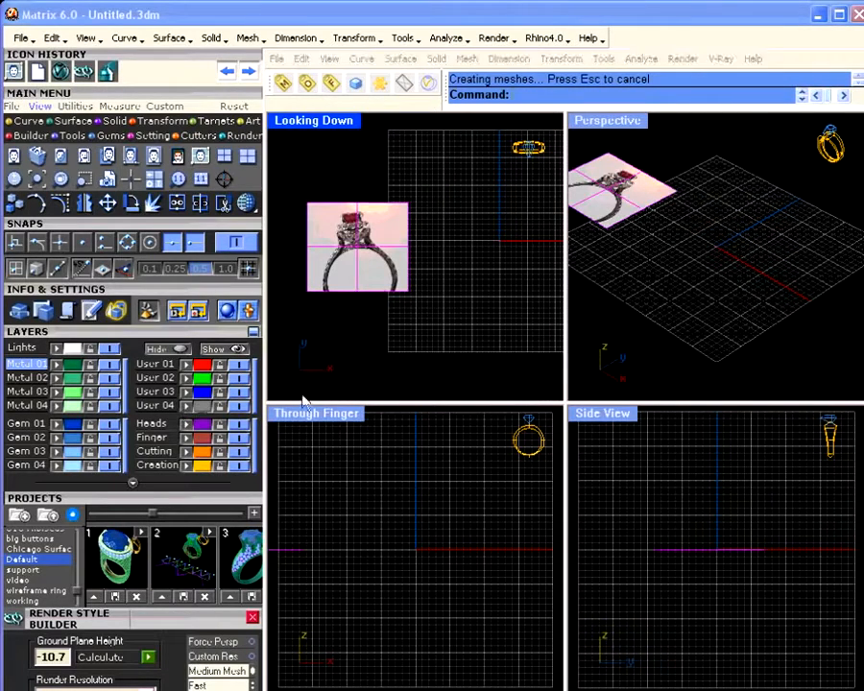
pyautogui.moveTo(467, 298); pyautogui.dragTo(445, 294, button='right')
pyautogui.click(305, 571)
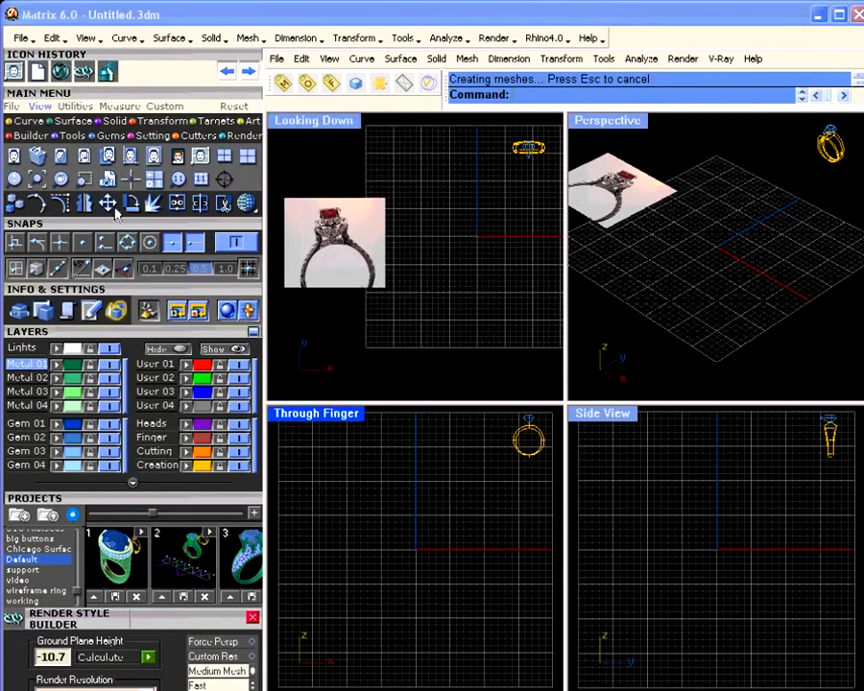
pyautogui.click(68, 136)
pyautogui.click(12, 158)
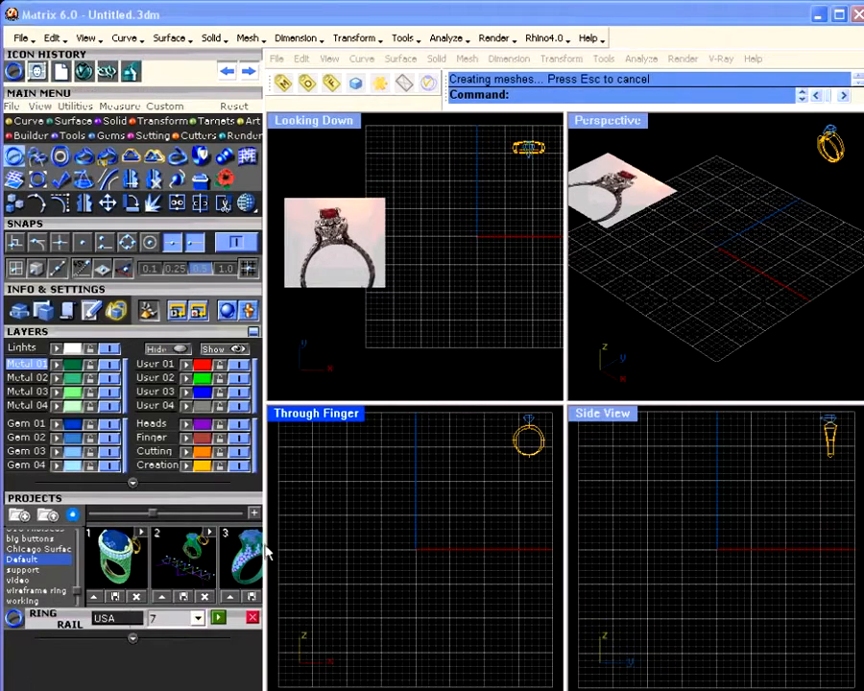
pyautogui.click(220, 617)
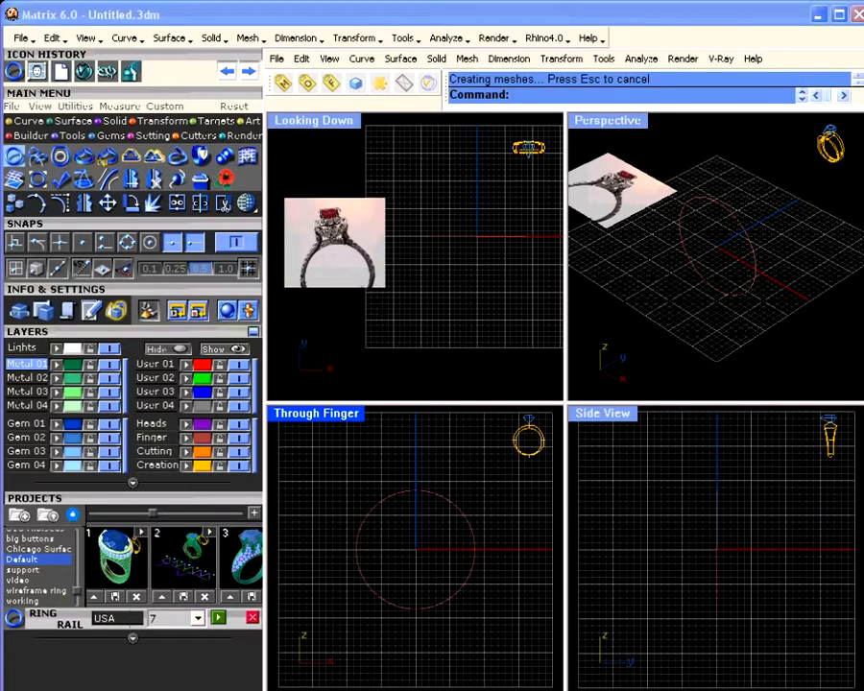
# Load a 6.0 mm round diamond and raise it above the finger rail in the Through Finger view.
pyautogui.scroll(6, 372, 231)
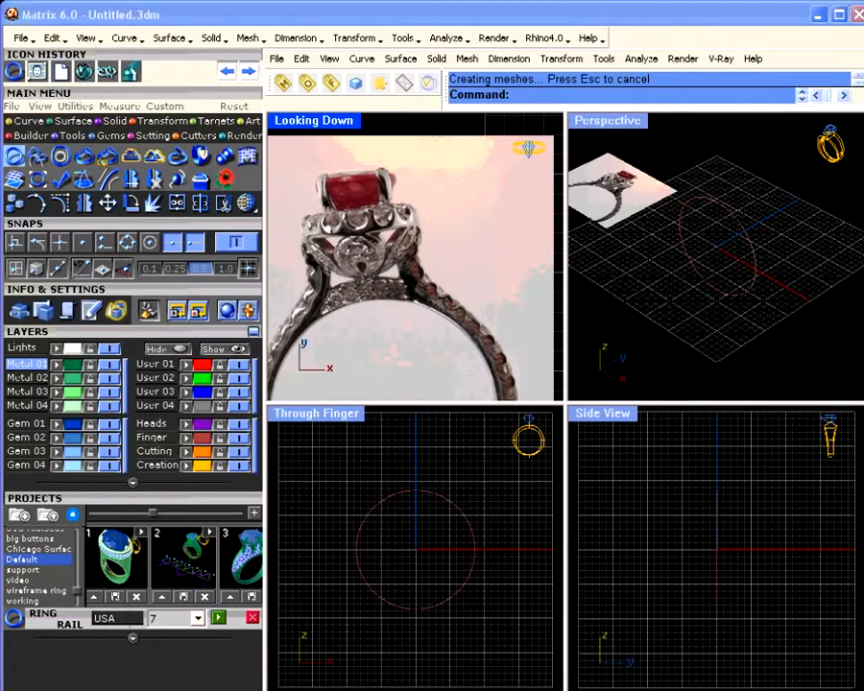
pyautogui.scroll(-3, 423, 288)
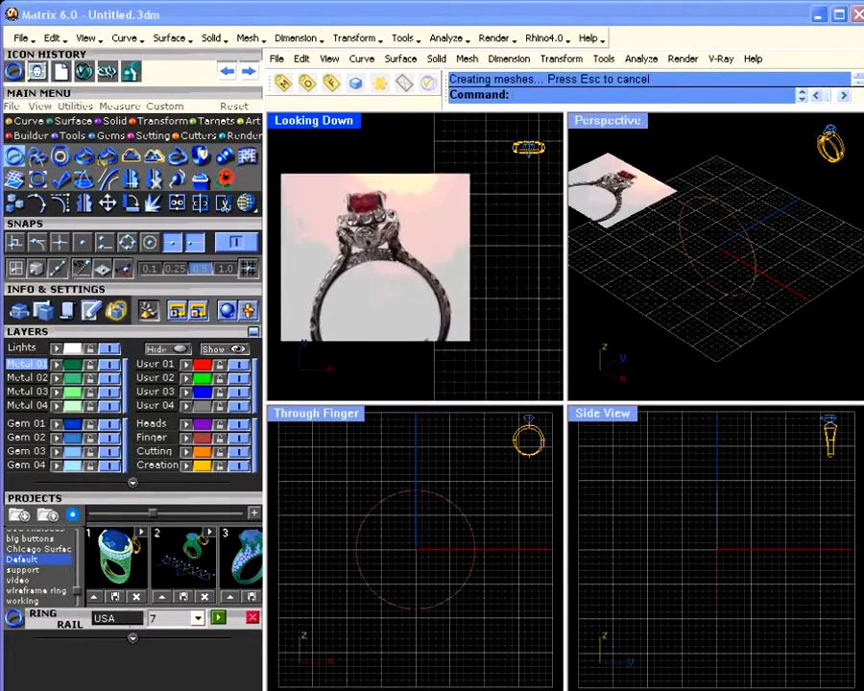
pyautogui.scroll(2, 381, 225)
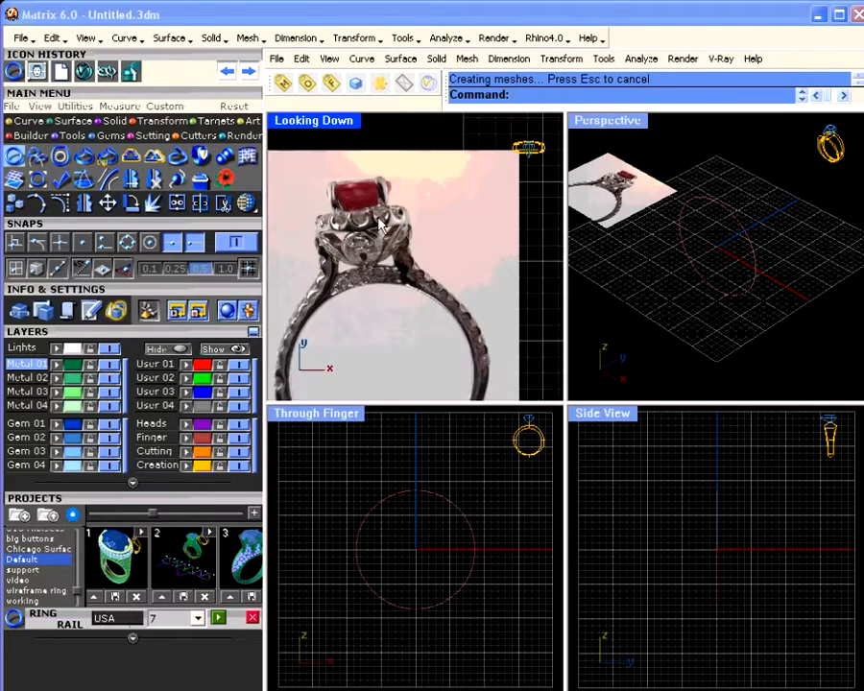
pyautogui.click(433, 451)
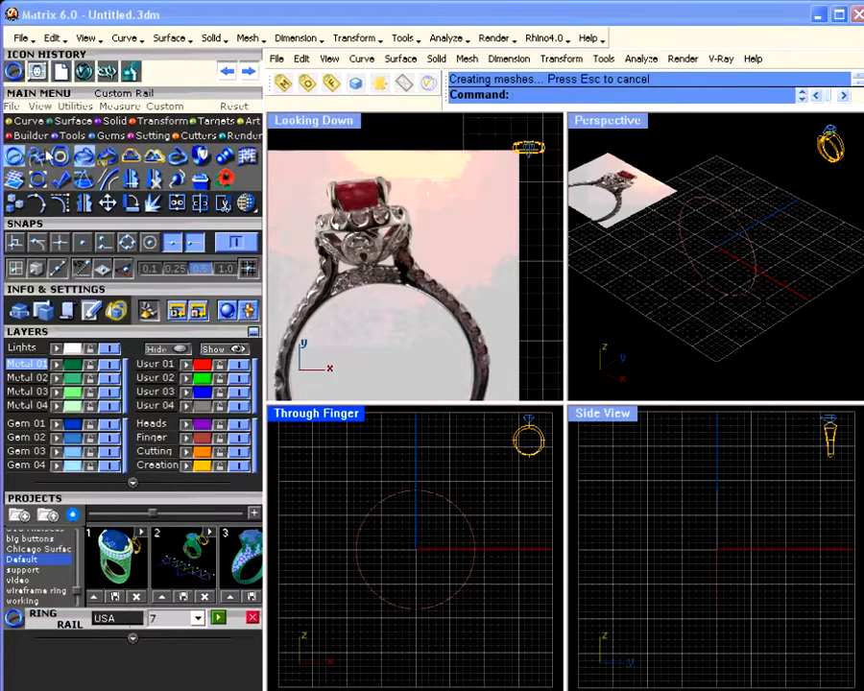
pyautogui.click(107, 136)
pyautogui.click(14, 154)
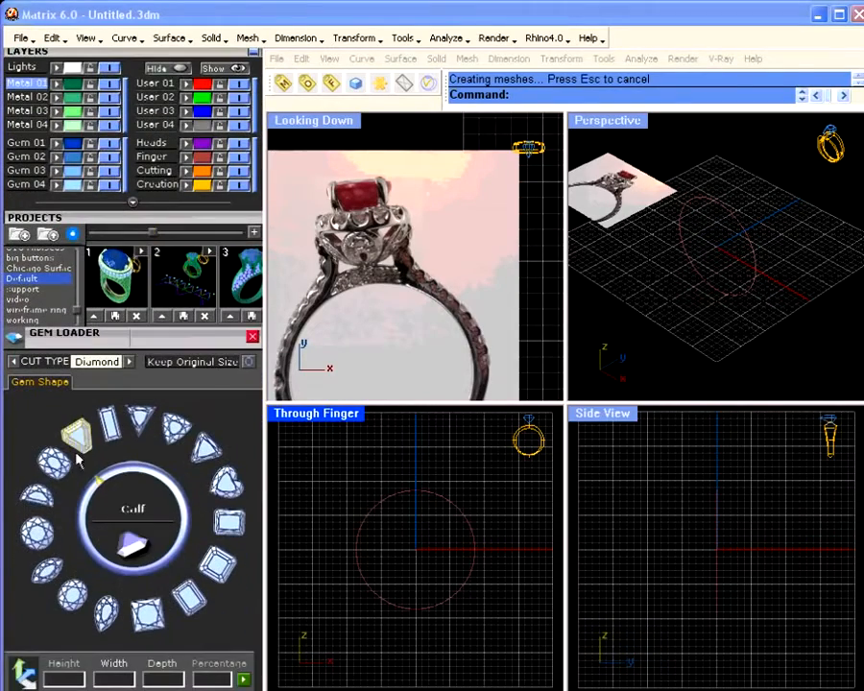
pyautogui.click(38, 533)
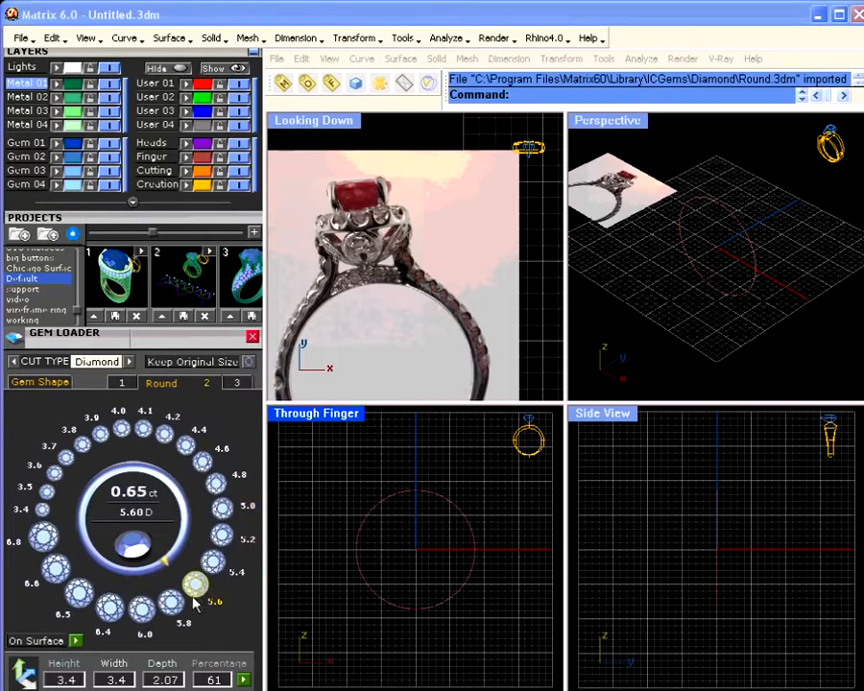
pyautogui.click(143, 613)
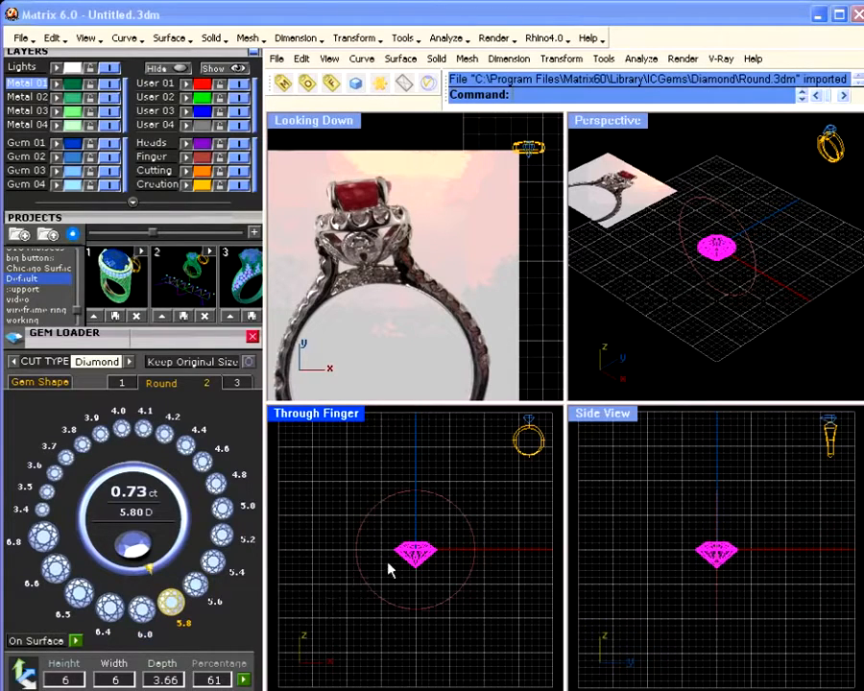
pyautogui.moveTo(416, 566); pyautogui.dragTo(427, 451)
pyautogui.click(465, 478)
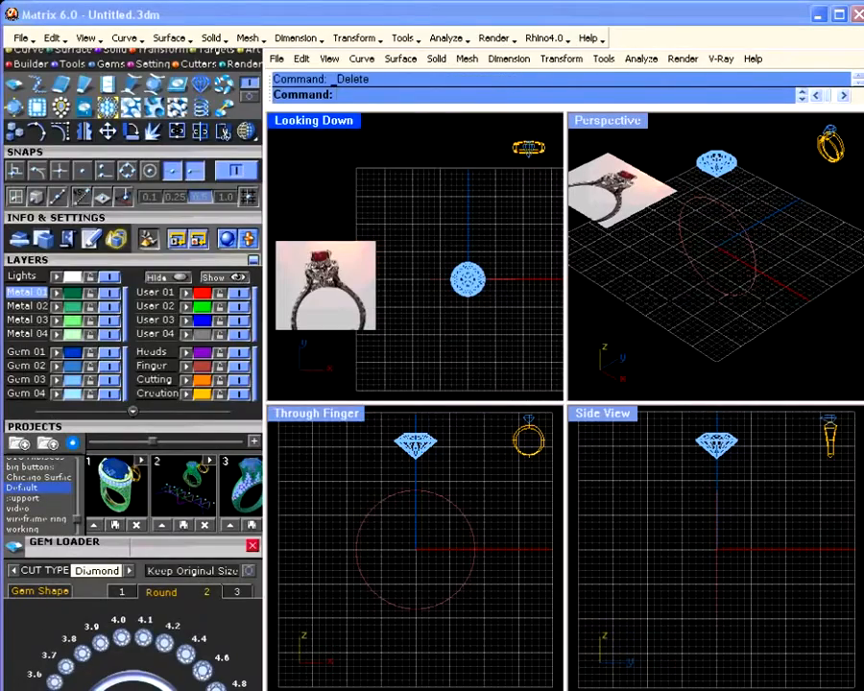
# Draw a circle centred on the origin, slightly larger than the round diamond, in the Looking Down view.
pyautogui.moveTo(30, 152); pyautogui.dragTo(67, 226)
pyautogui.click(26, 124)
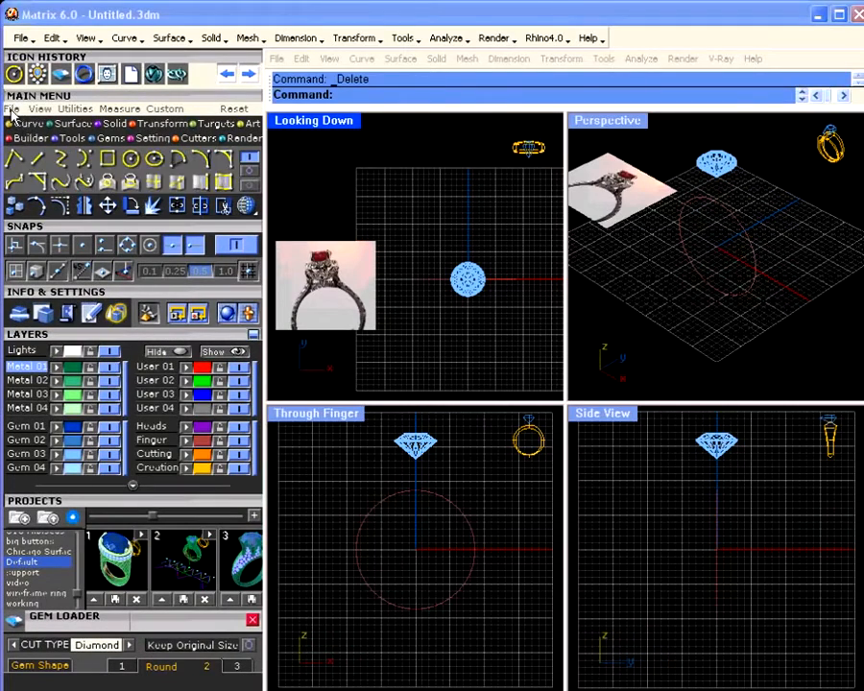
pyautogui.click(131, 158)
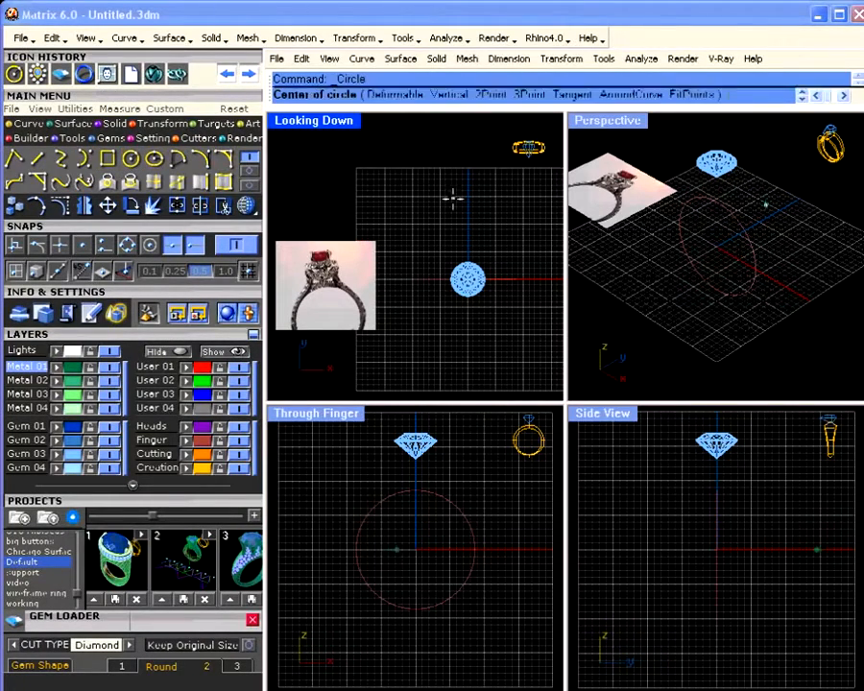
pyautogui.scroll(8, 478, 243)
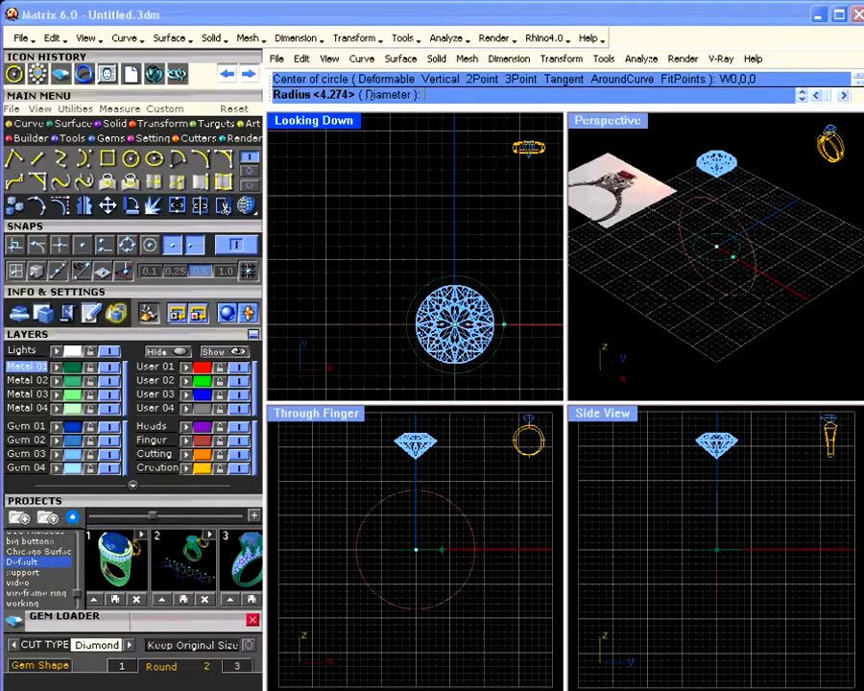
pyautogui.click(504, 326)
pyautogui.scroll(-4, 465, 307)
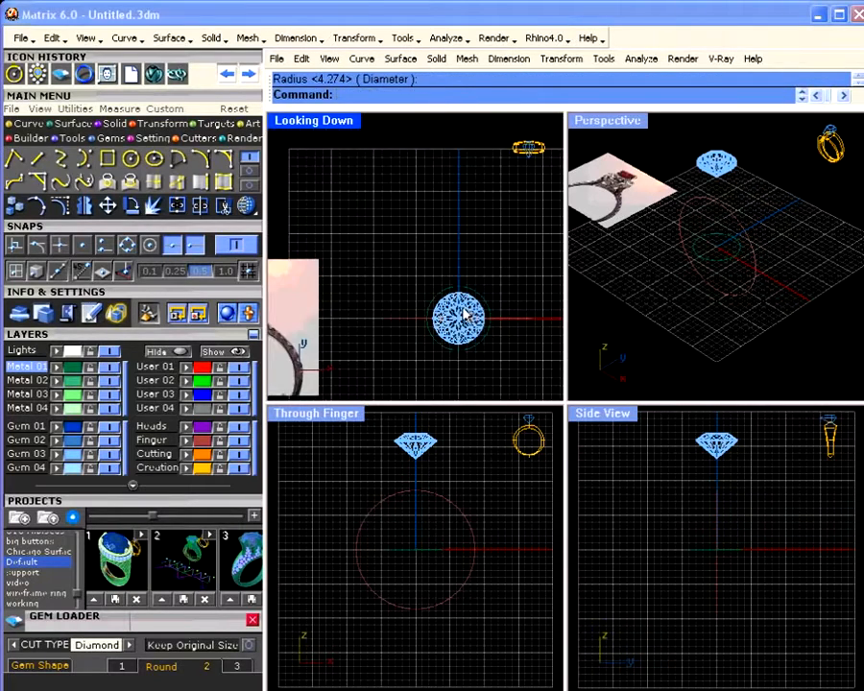
# Build an advanced gem cluster along the circle around the centre diamond.
pyautogui.moveTo(390, 279); pyautogui.dragTo(439, 231, button='right')
pyautogui.scroll(6, 335, 256)
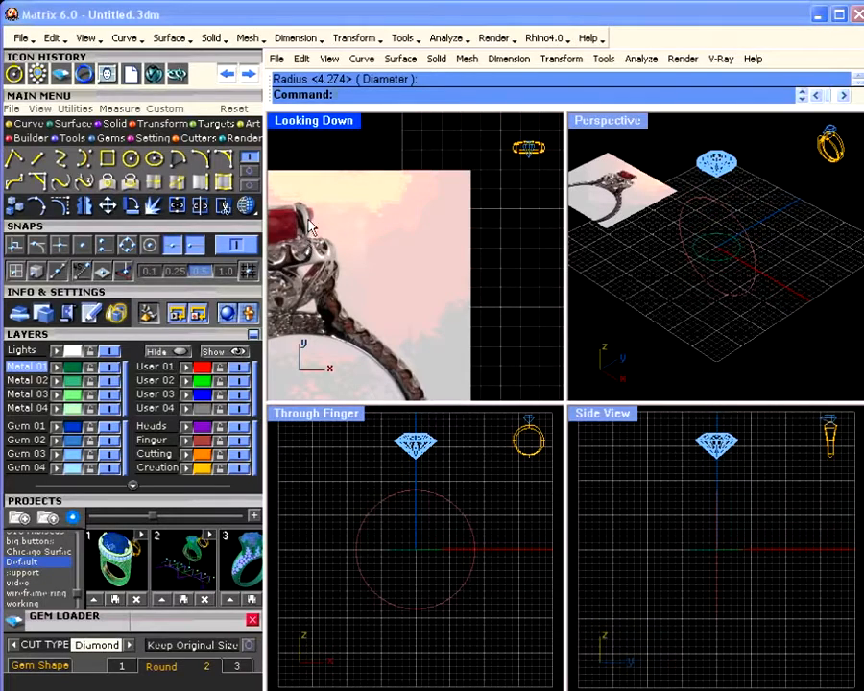
pyautogui.scroll(-10, 375, 231)
pyautogui.moveTo(438, 253); pyautogui.dragTo(374, 255, button='right')
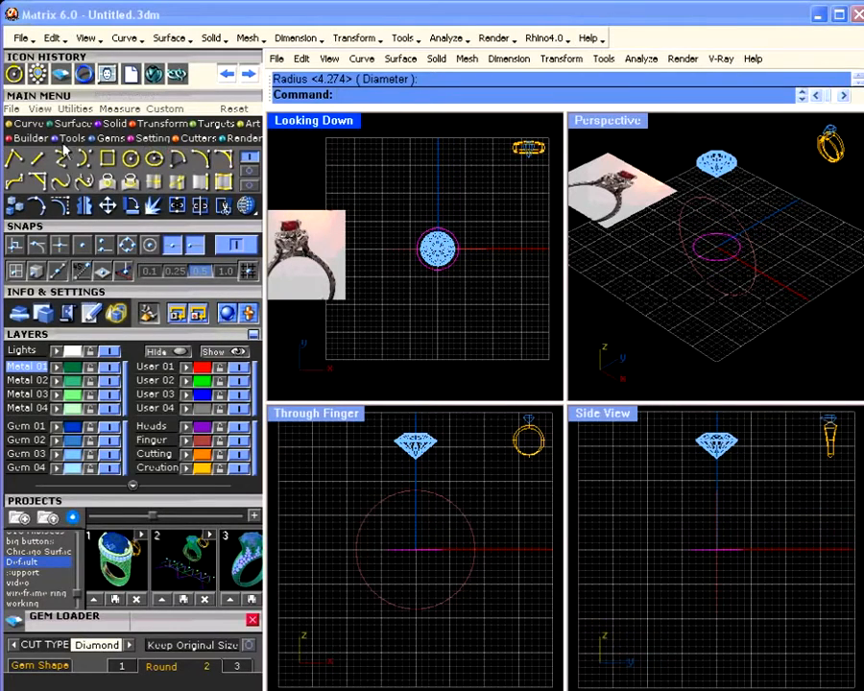
pyautogui.click(108, 139)
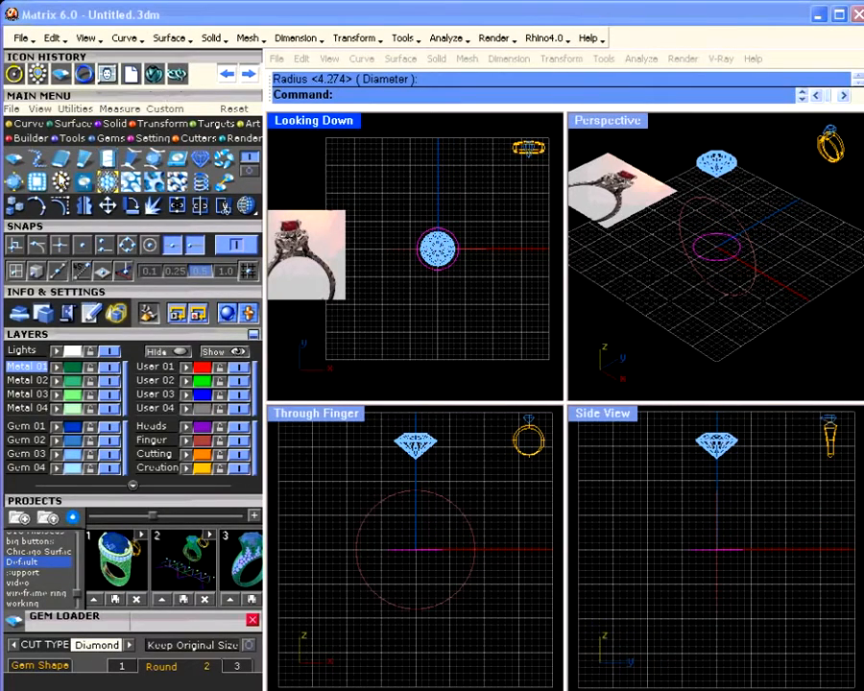
pyautogui.click(60, 182)
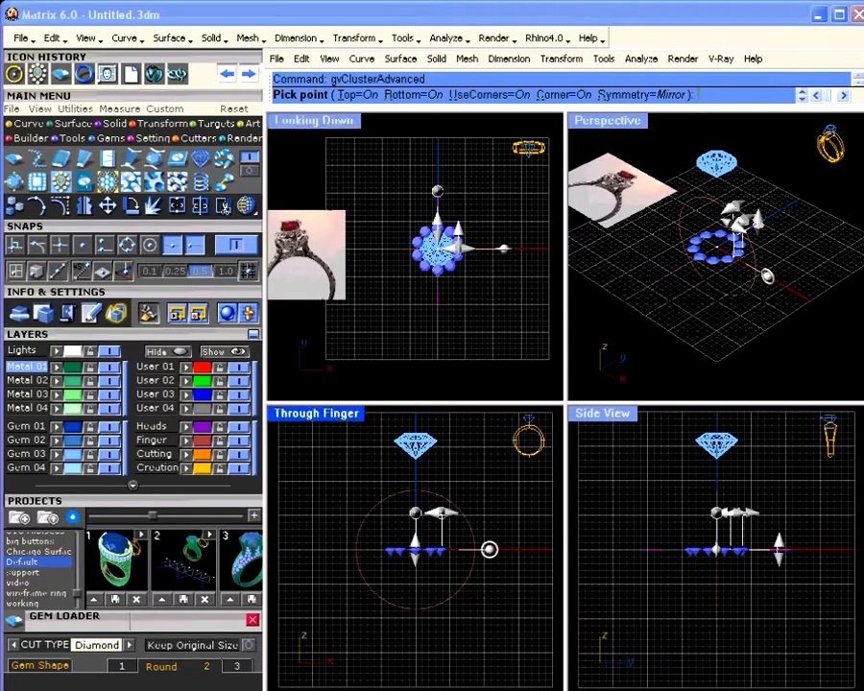
# Tilt the cluster stones slightly outward in the Through Finger view.
pyautogui.moveTo(492, 551)
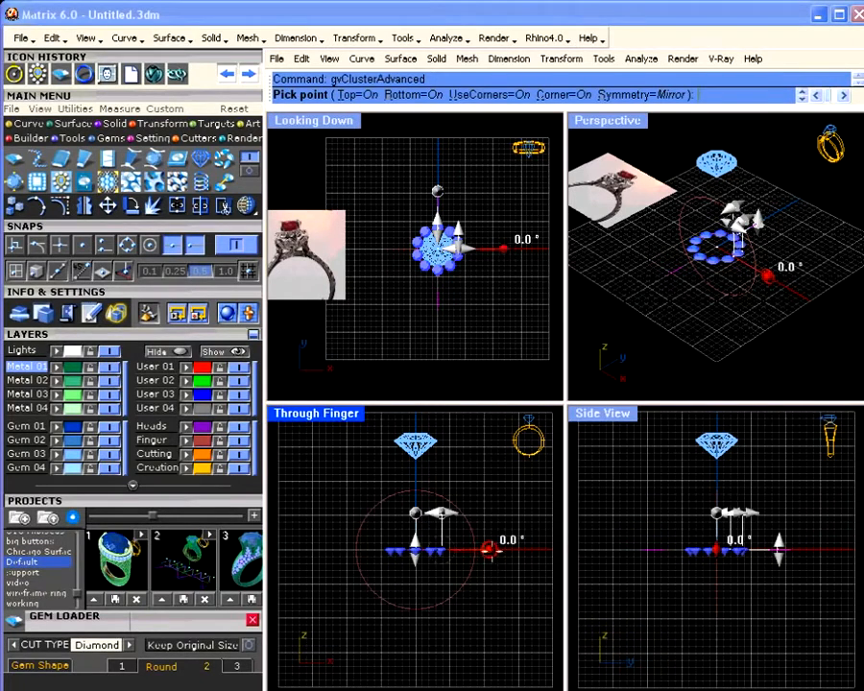
pyautogui.scroll(2, 489, 550)
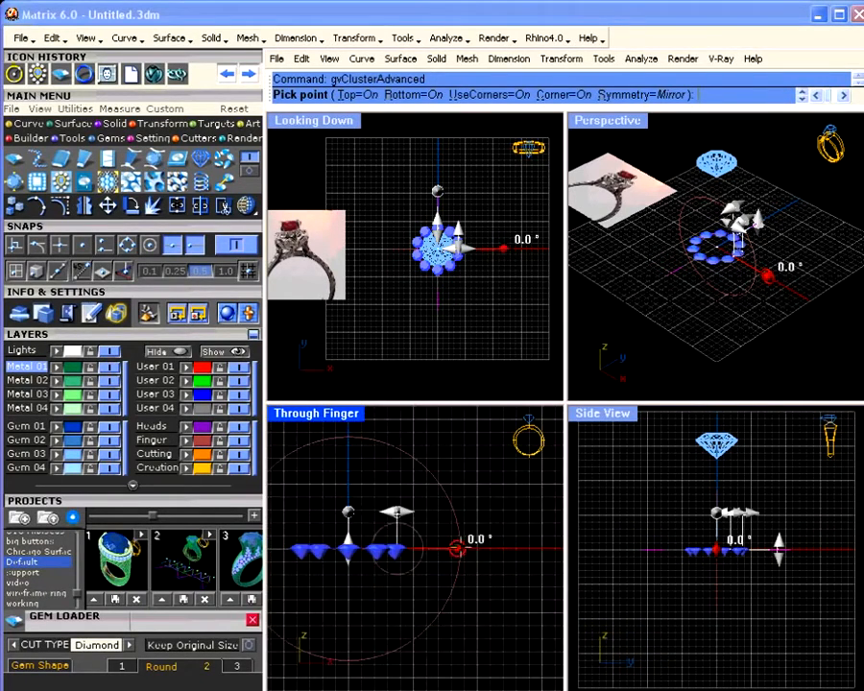
pyautogui.moveTo(456, 548); pyautogui.dragTo(460, 559)
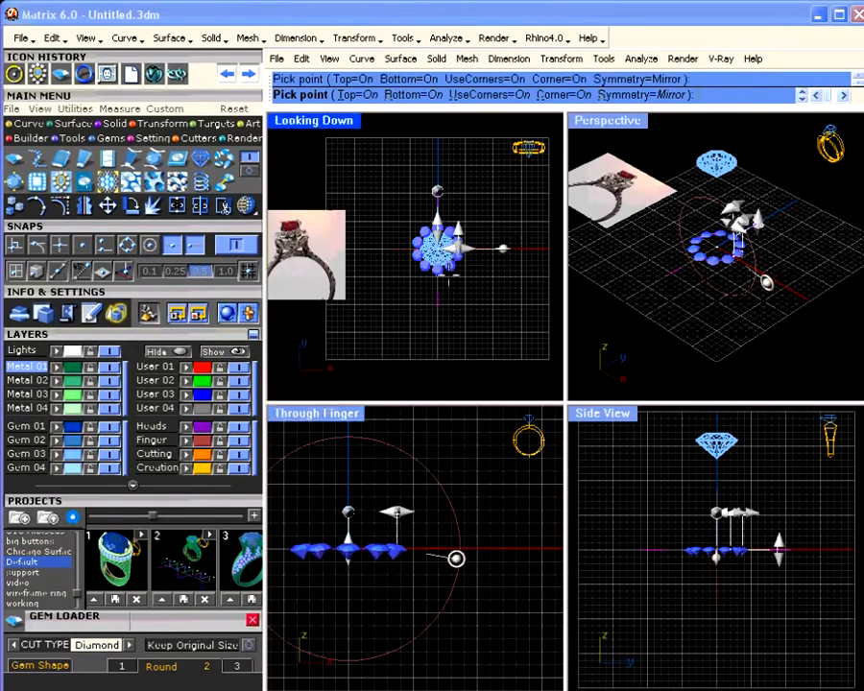
# Enlarge the cluster stones to about 2.7 mm and compare the cluster with the ring in the reference photo.
pyautogui.moveTo(459, 240)
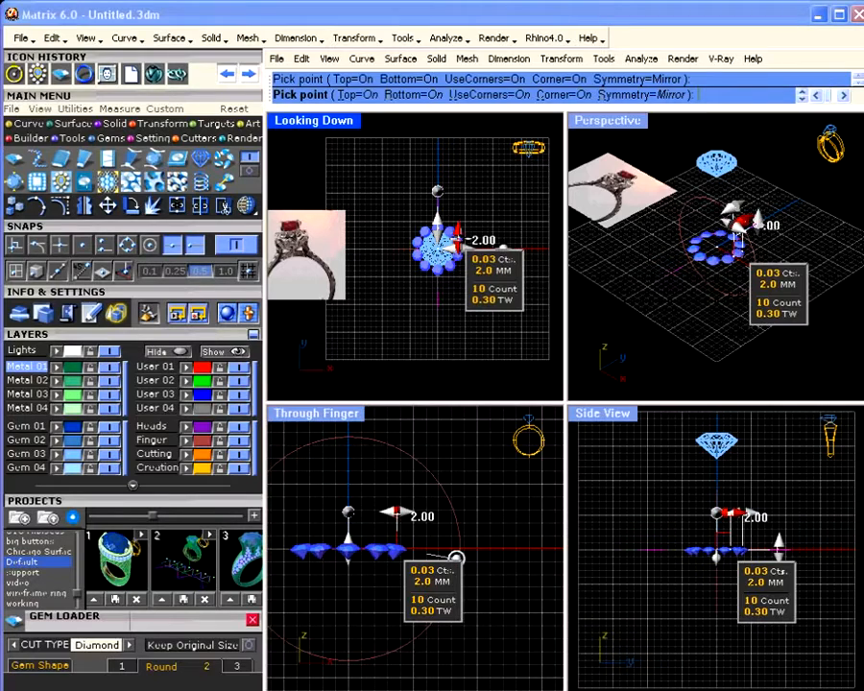
pyautogui.moveTo(459, 240); pyautogui.dragTo(460, 235)
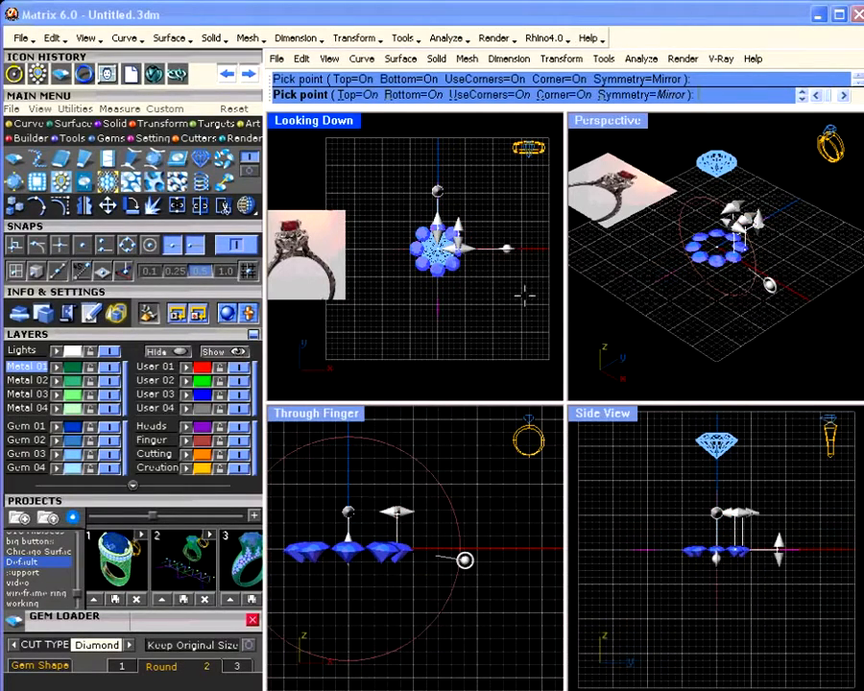
pyautogui.scroll(12, 287, 242)
pyautogui.moveTo(311, 237); pyautogui.dragTo(372, 256, button='right')
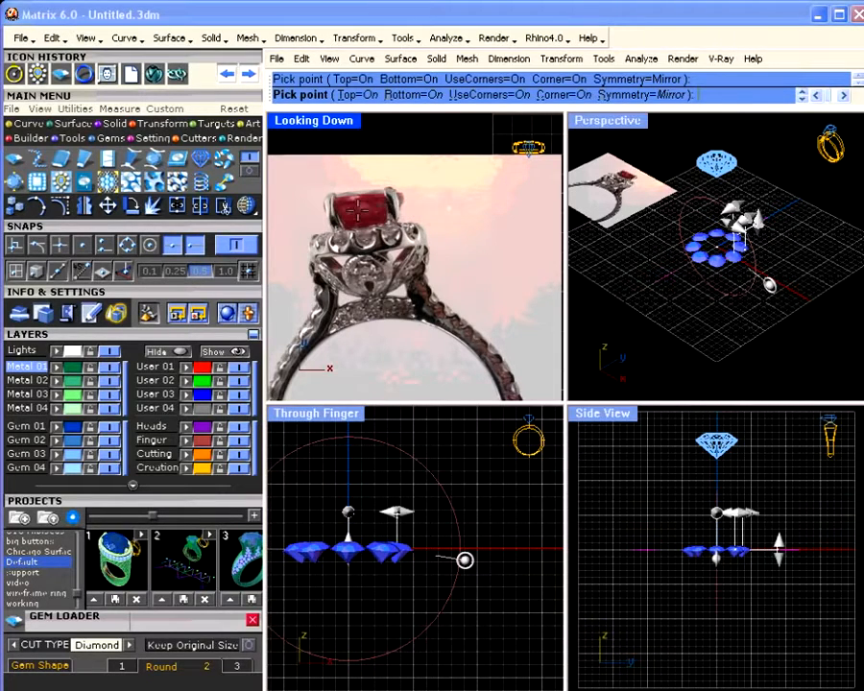
pyautogui.scroll(-5, 355, 216)
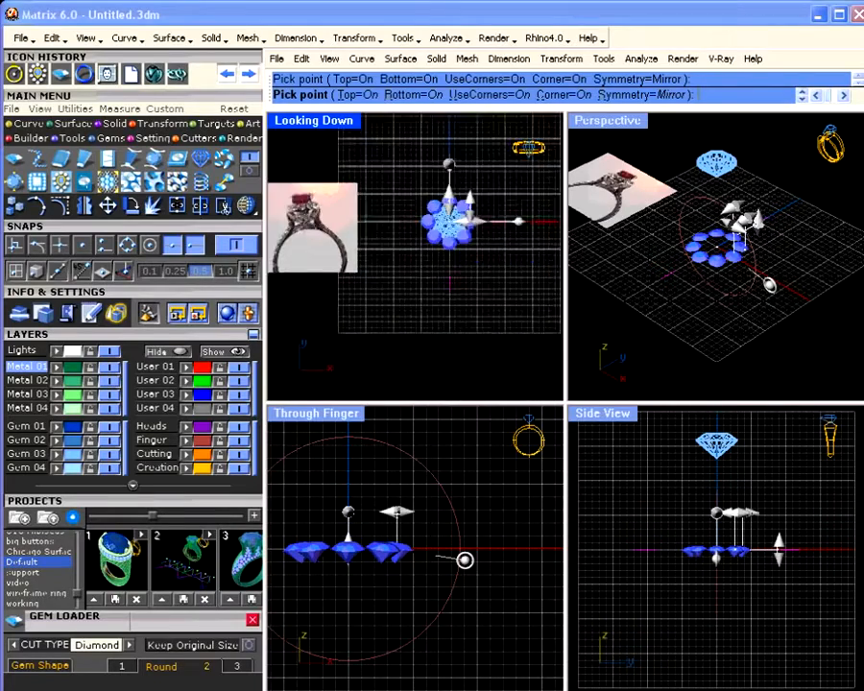
pyautogui.scroll(4, 446, 177)
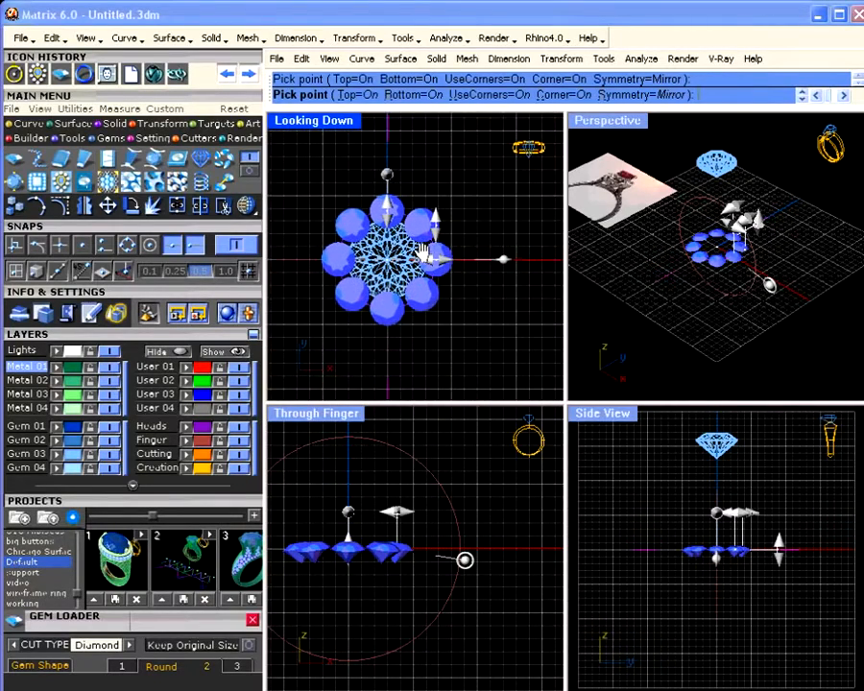
# Reduce the cluster stones until twelve fit around the circle, and complete the gem cluster.
pyautogui.moveTo(436, 226)
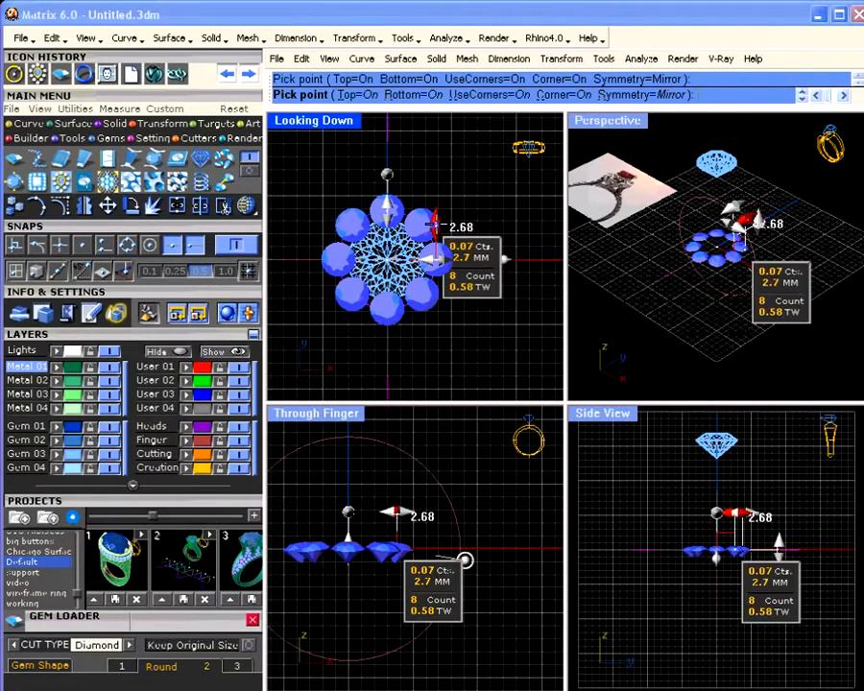
pyautogui.moveTo(436, 223); pyautogui.dragTo(436, 234)
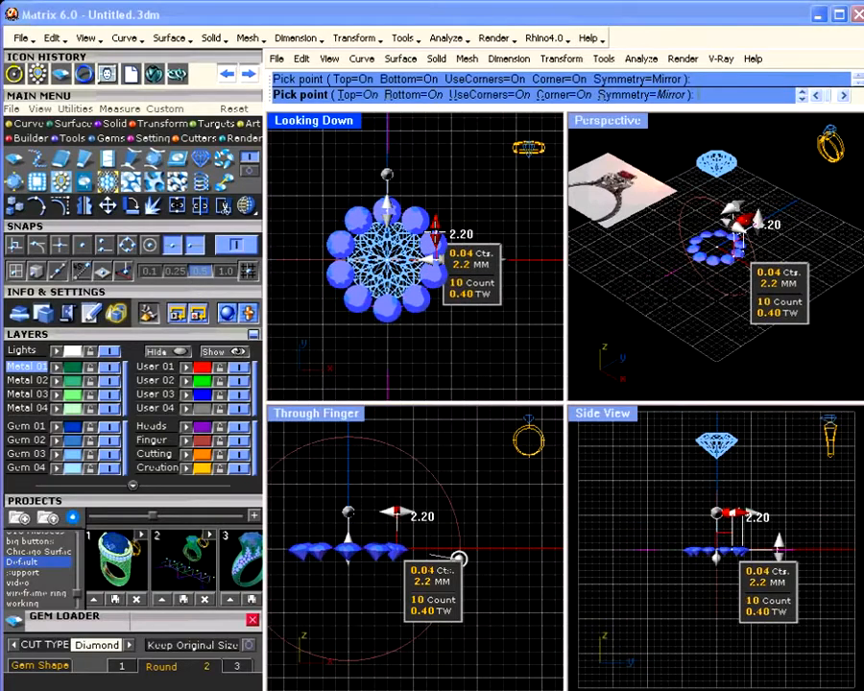
pyautogui.moveTo(436, 234); pyautogui.dragTo(436, 239)
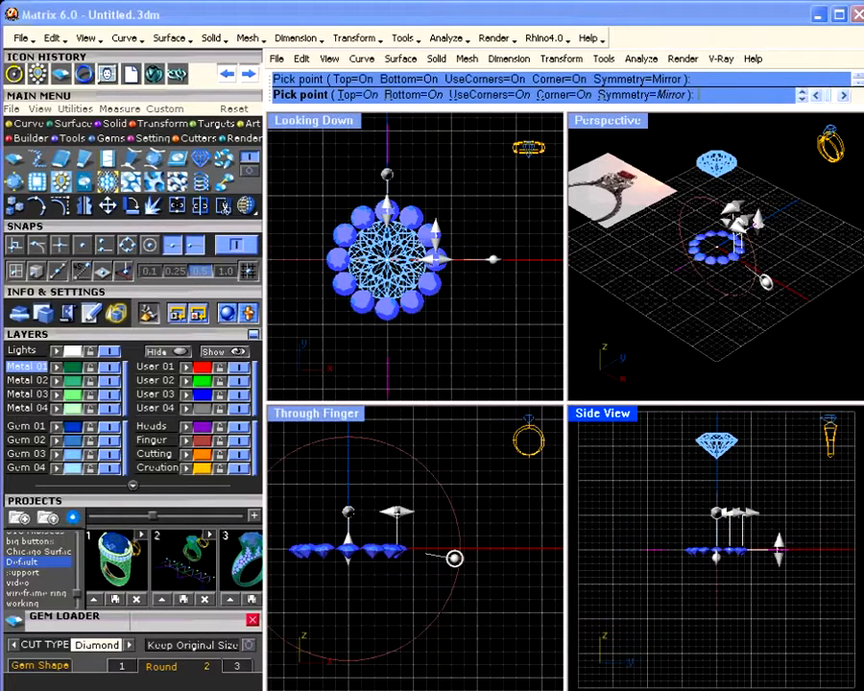
pyautogui.rightClick(703, 304)
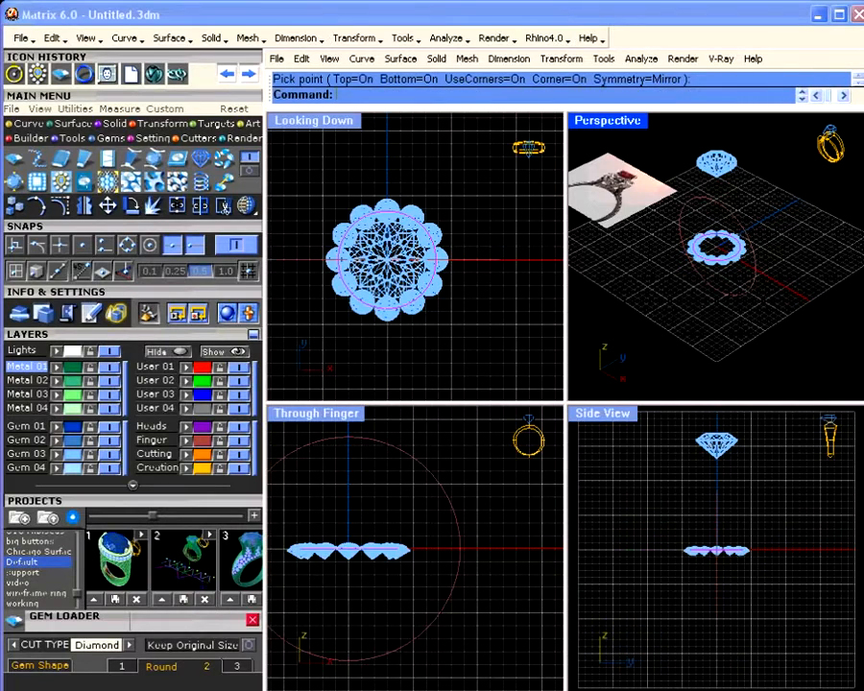
# Raise all the cluster stones to just below the centre diamond's girdle in the Through Finger view, checking against the reference photo.
pyautogui.moveTo(340, 520); pyautogui.dragTo(432, 590)
pyautogui.keyDown('shift'); pyautogui.moveTo(275, 521); pyautogui.dragTo(371, 578); pyautogui.keyUp('shift')
pyautogui.moveTo(380, 565); pyautogui.dragTo(416, 645, button='right')
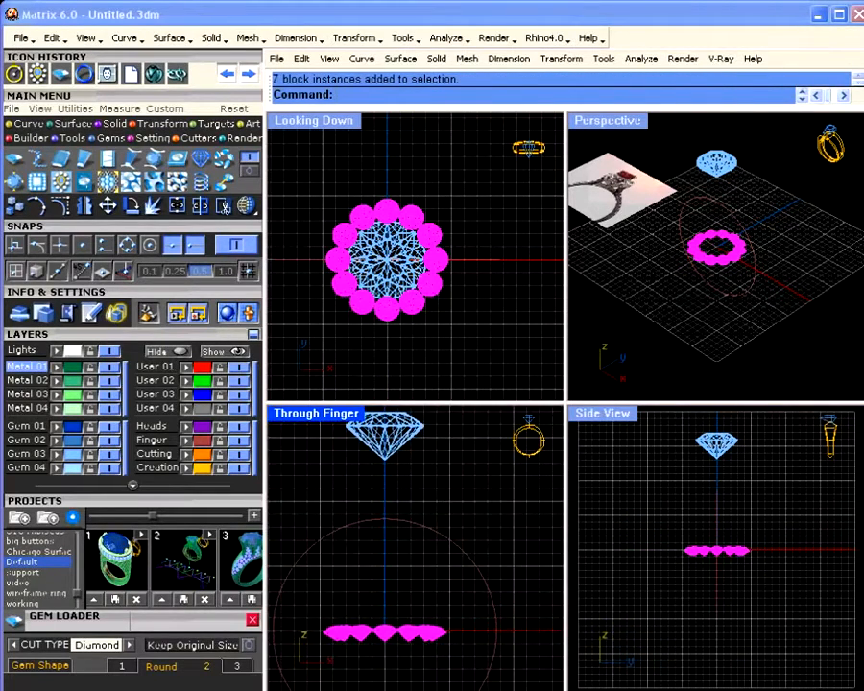
pyautogui.moveTo(429, 636); pyautogui.dragTo(428, 455)
pyautogui.moveTo(387, 288); pyautogui.dragTo(475, 280, button='right')
pyautogui.scroll(-4, 411, 233)
pyautogui.moveTo(331, 221); pyautogui.dragTo(407, 240, button='right')
pyautogui.scroll(4, 323, 243)
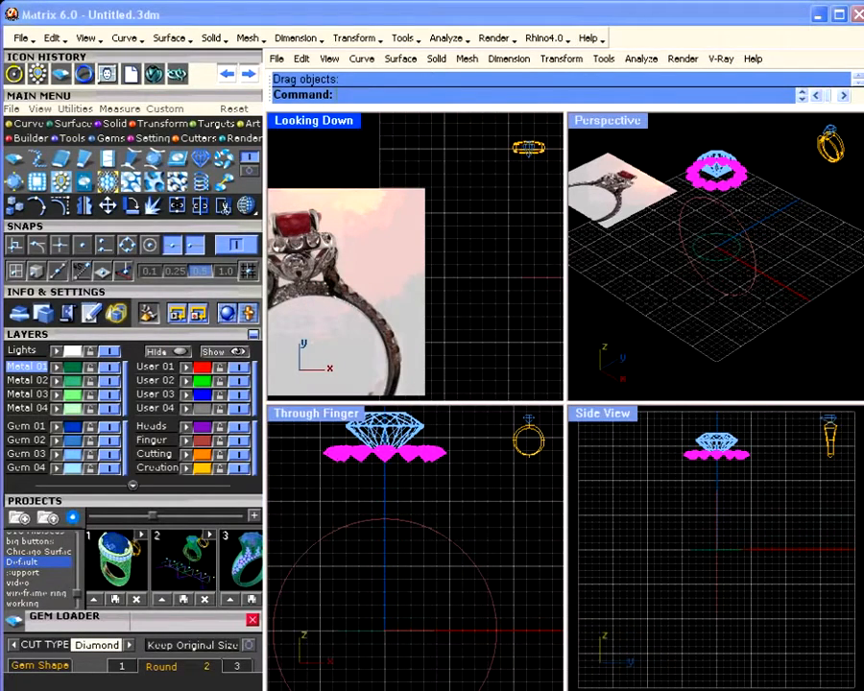
# Load the twelve cluster stones into the Metal Piece Builder in the enlarged Perspective view and set its mode to Closed Inside.
pyautogui.click(432, 495)
pyautogui.moveTo(753, 195)
pyautogui.mouseDown(button='right')
pyautogui.moveTo(731, 248)
pyautogui.moveTo(778, 216)
pyautogui.moveTo(757, 193)
pyautogui.moveTo(751, 203)
pyautogui.mouseUp(button='right')
pyautogui.moveTo(428, 275); pyautogui.dragTo(455, 298, button='right')
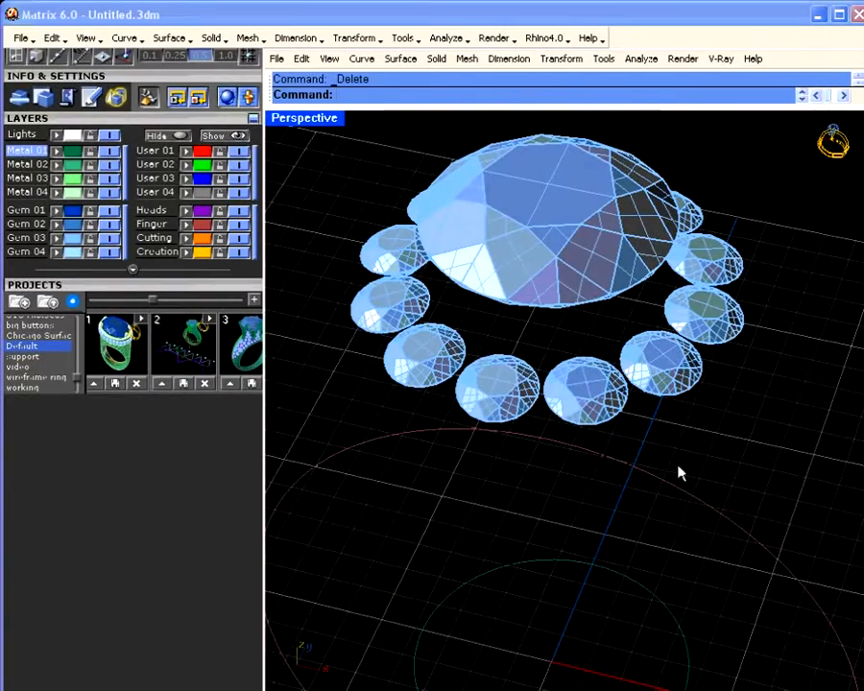
pyautogui.moveTo(621, 443); pyautogui.dragTo(550, 295, button='right')
pyautogui.moveTo(380, 173); pyautogui.dragTo(583, 501)
pyautogui.moveTo(511, 123); pyautogui.dragTo(809, 446)
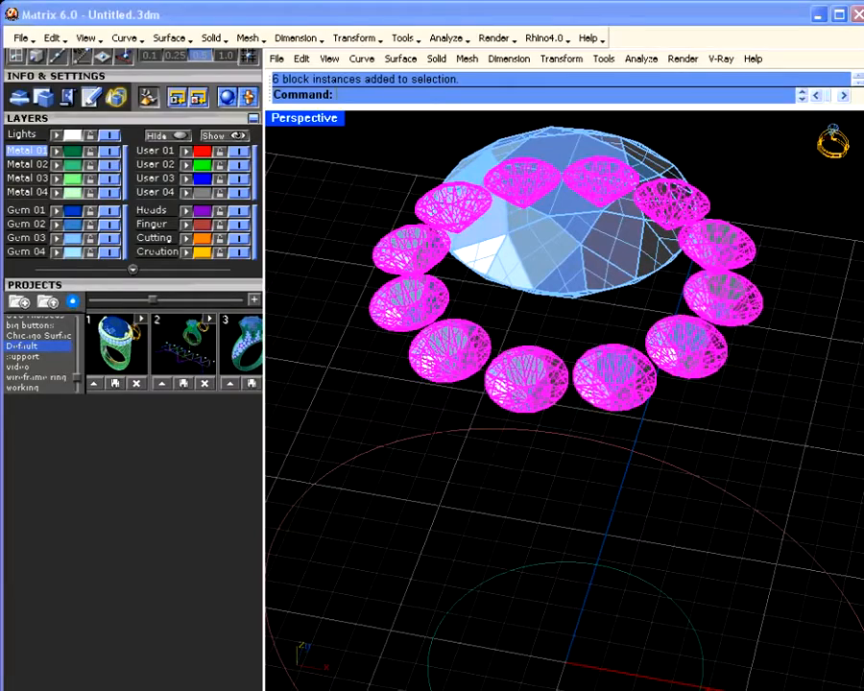
pyautogui.moveTo(29, 117); pyautogui.dragTo(71, 334)
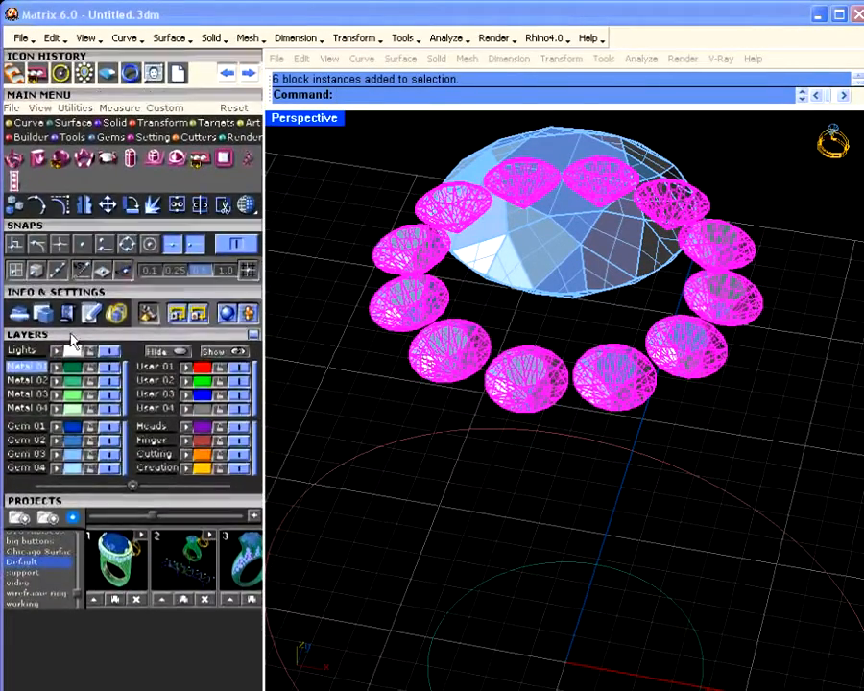
pyautogui.click(199, 161)
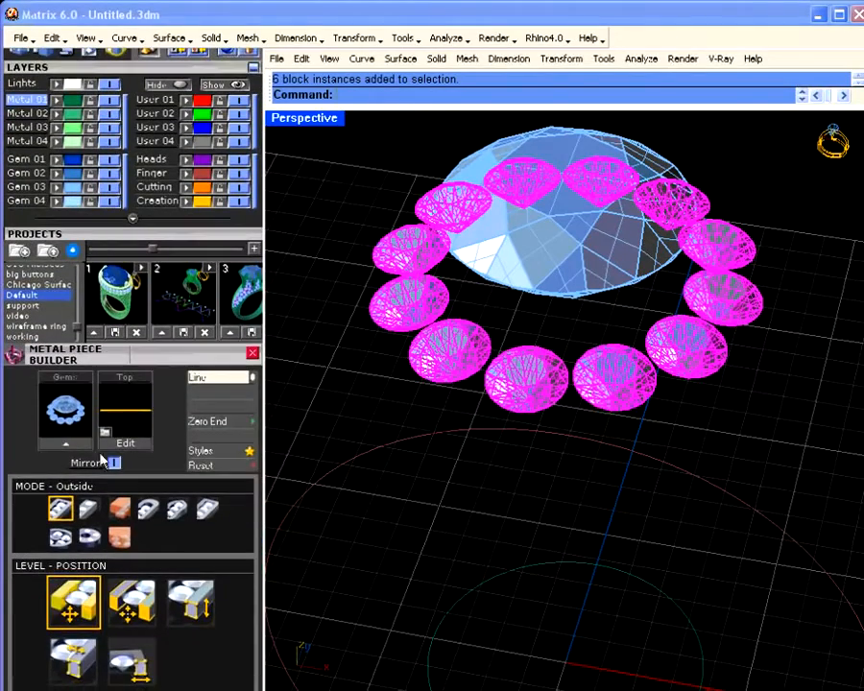
pyautogui.click(67, 448)
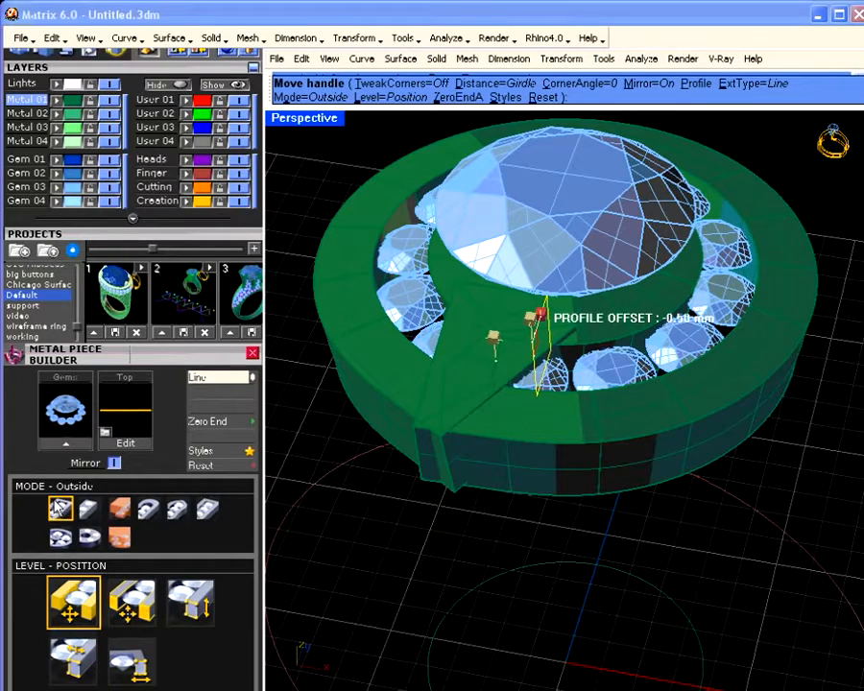
pyautogui.click(90, 540)
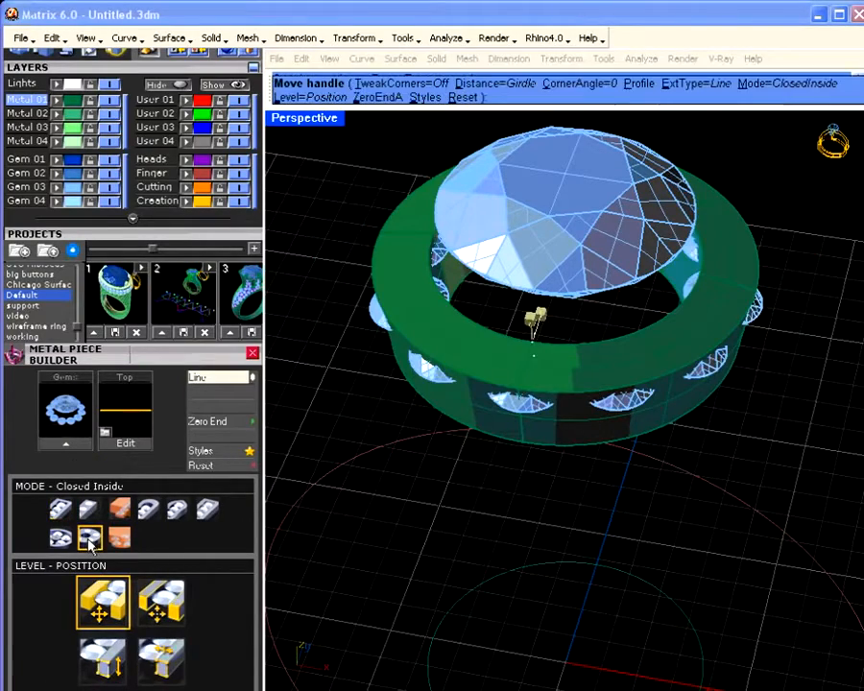
# Widen the metal piece around the cluster stones to a gem offset of about 0.06 mm and create it.
pyautogui.moveTo(592, 427); pyautogui.dragTo(514, 444, button='right')
pyautogui.moveTo(401, 325)
pyautogui.moveTo(404, 327); pyautogui.dragTo(411, 328)
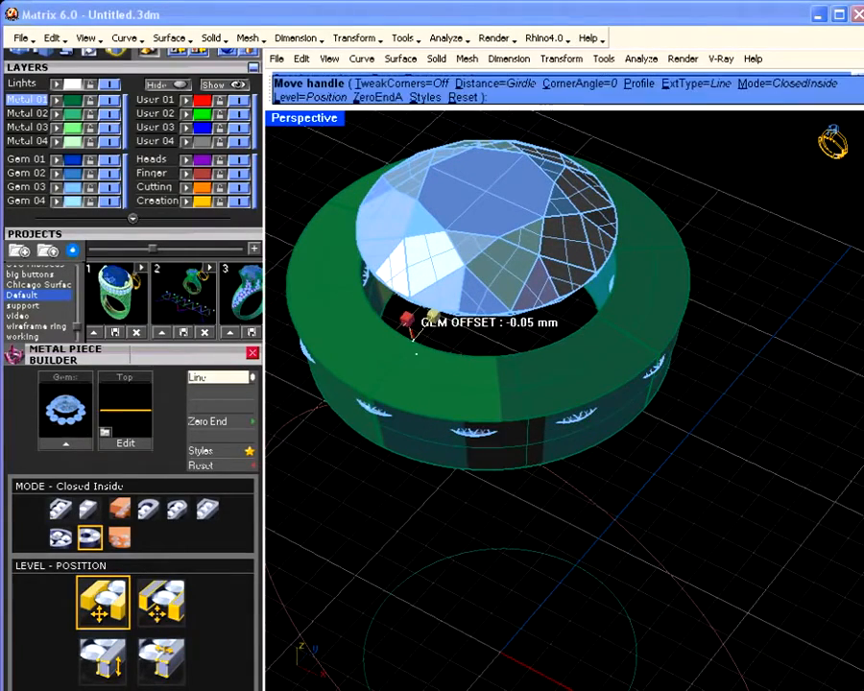
pyautogui.moveTo(408, 321); pyautogui.dragTo(416, 320)
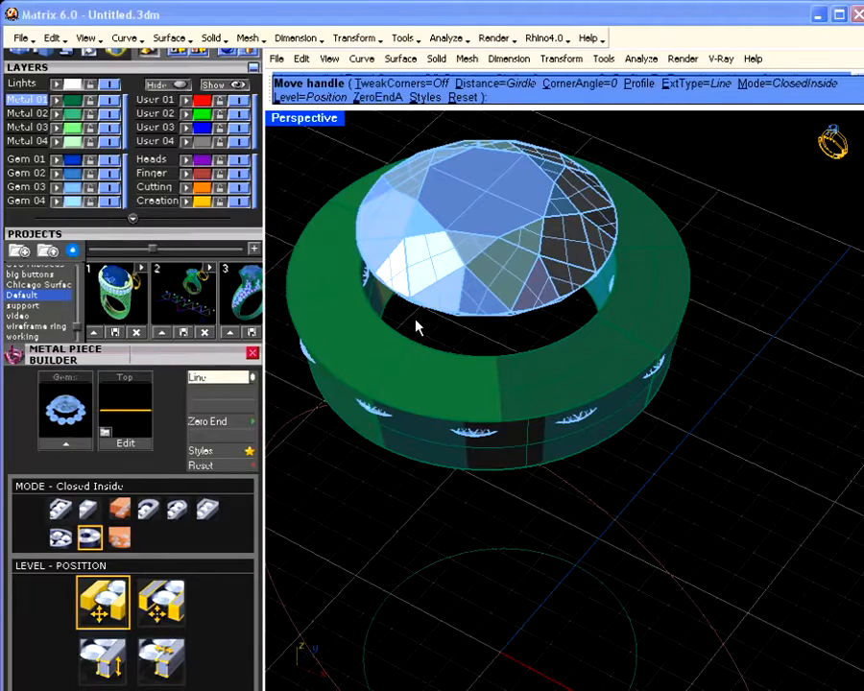
pyautogui.moveTo(412, 317)
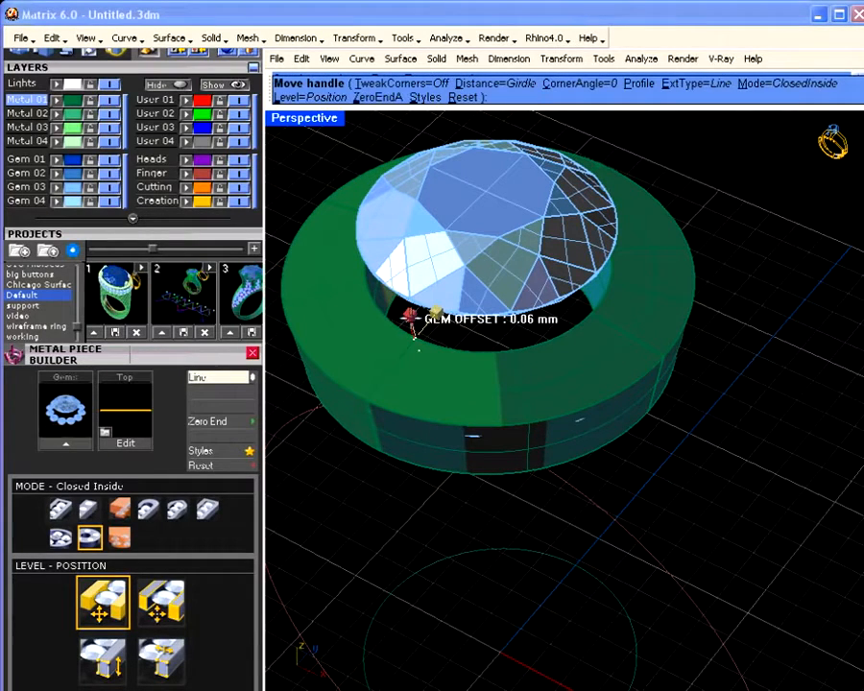
pyautogui.moveTo(410, 317); pyautogui.dragTo(410, 318)
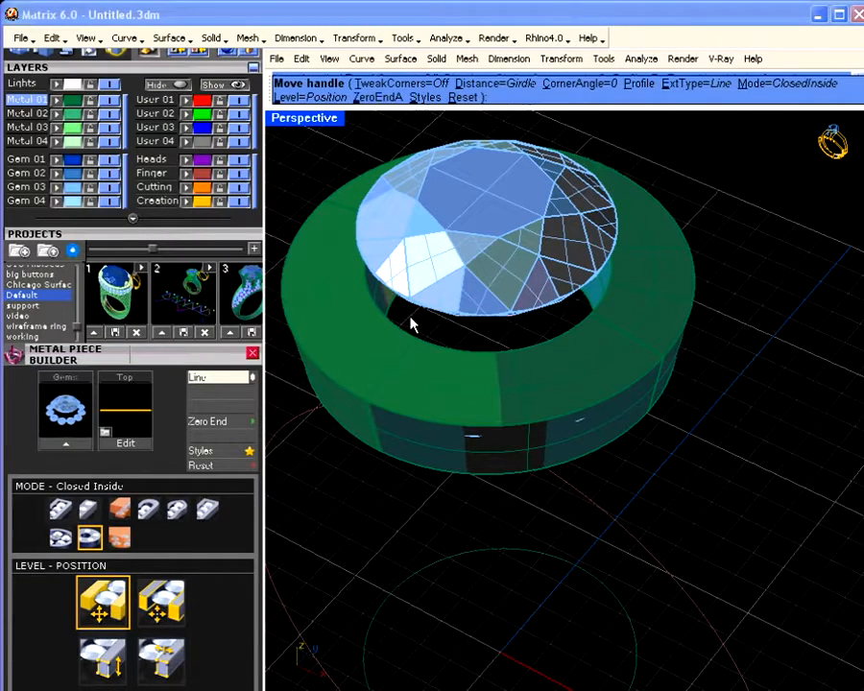
pyautogui.moveTo(560, 519); pyautogui.dragTo(569, 570, button='right')
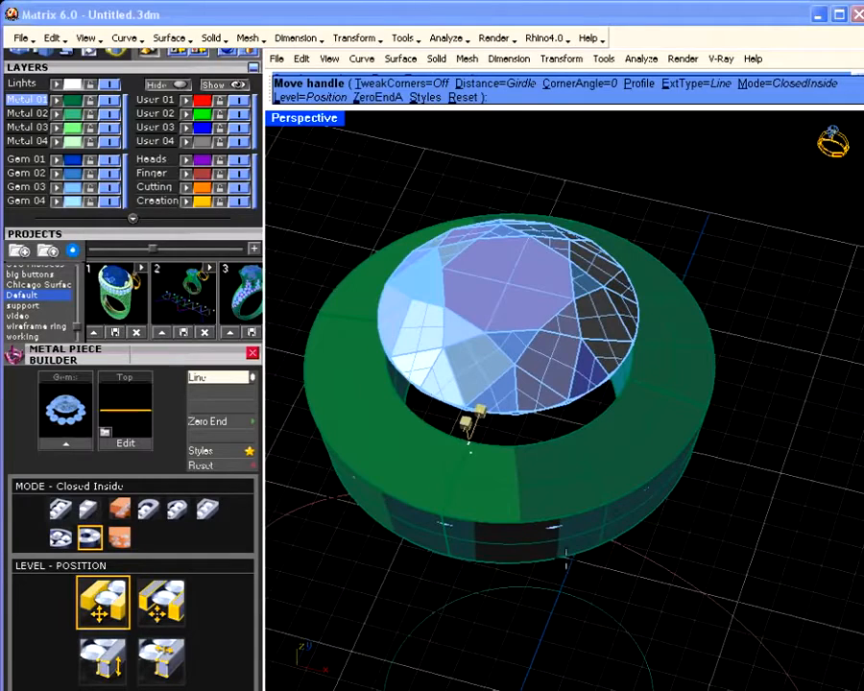
pyautogui.rightClick(568, 560)
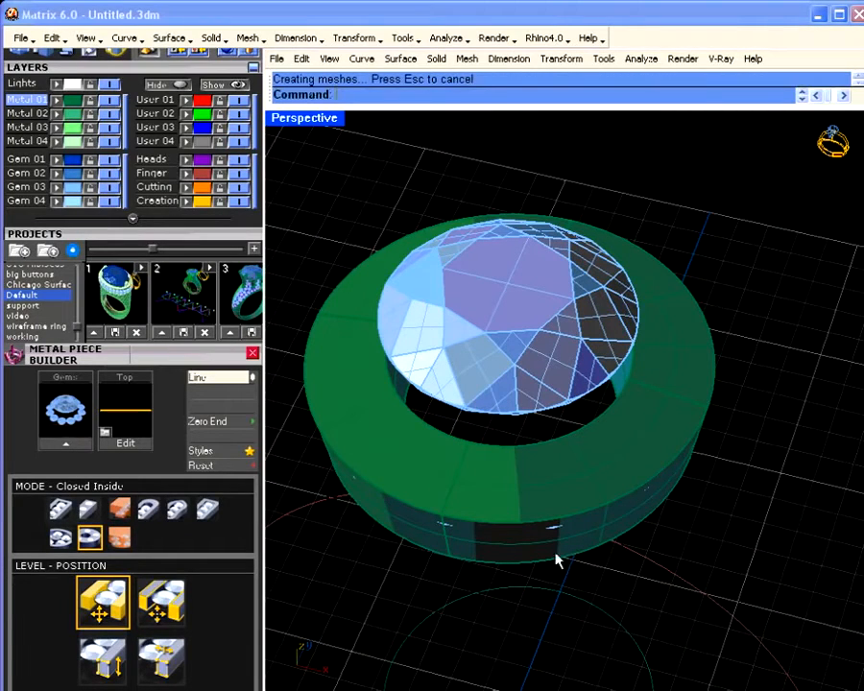
# Save all gems, the metal piece and both curves to slot 1 of the "working" project, and clear the selection.
pyautogui.click(36, 336)
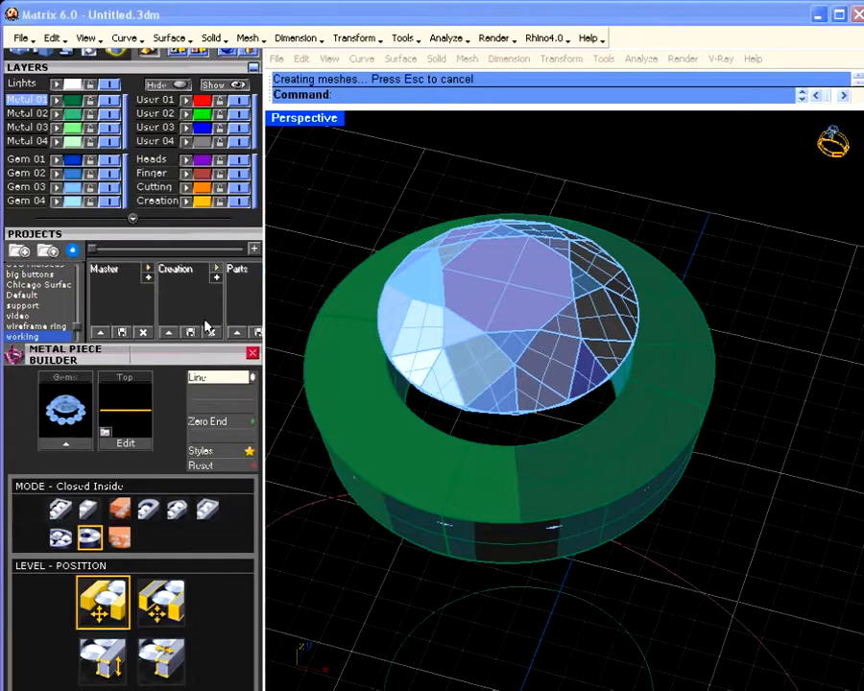
pyautogui.moveTo(93, 249); pyautogui.dragTo(147, 254)
pyautogui.scroll(-4, 439, 357)
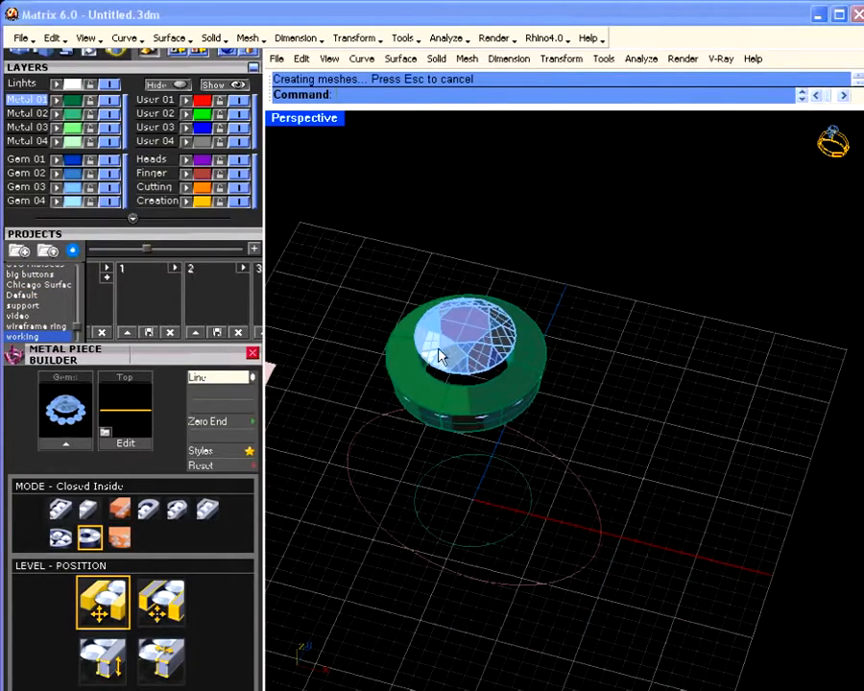
pyautogui.moveTo(306, 134); pyautogui.dragTo(700, 671)
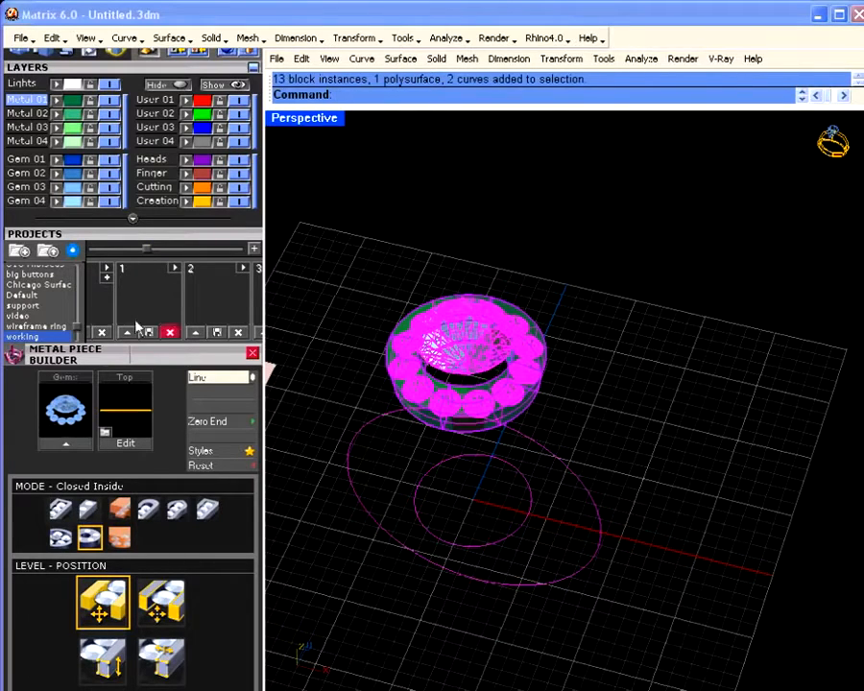
pyautogui.click(129, 333)
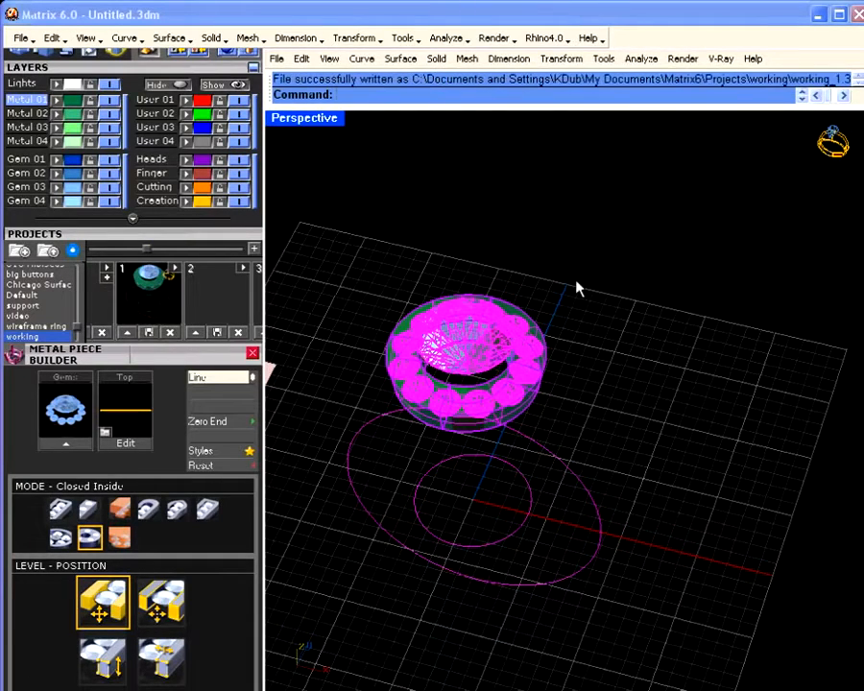
pyautogui.click(572, 290)
# Change the Perspective view to a transparent shade mode so the stones show through the metal ring.
pyautogui.click(535, 317)
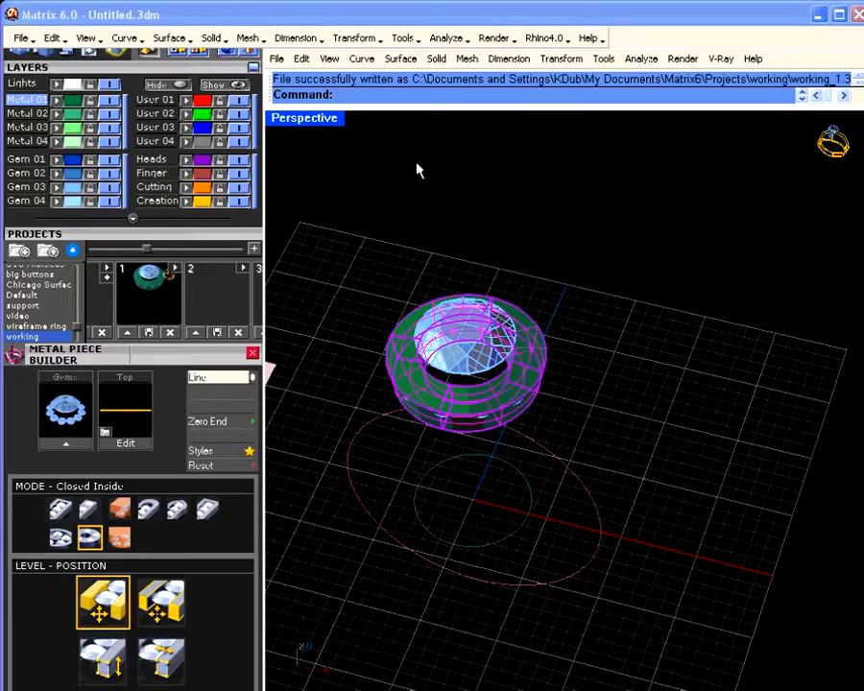
pyautogui.moveTo(80, 237); pyautogui.dragTo(82, 499)
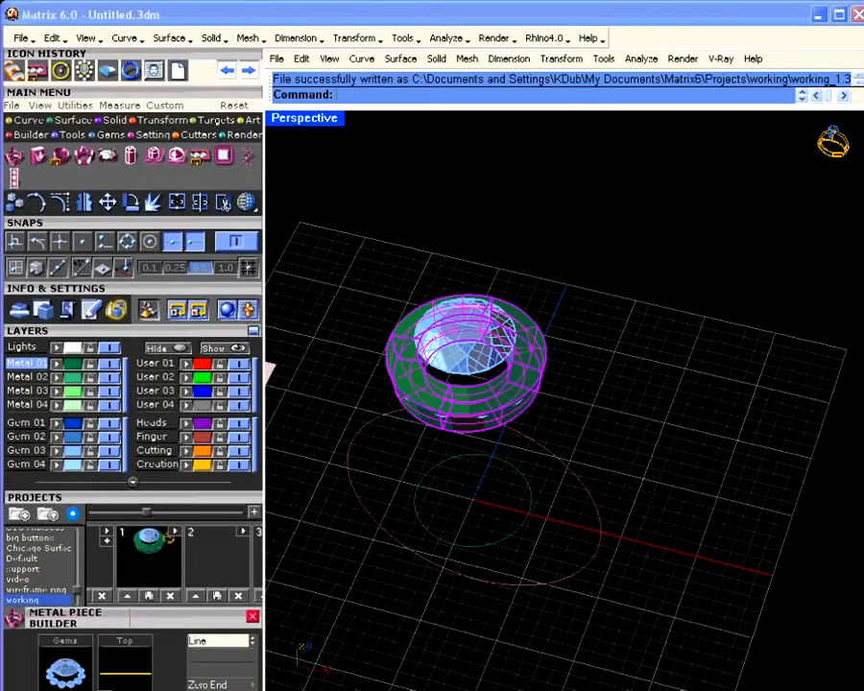
pyautogui.click(246, 203)
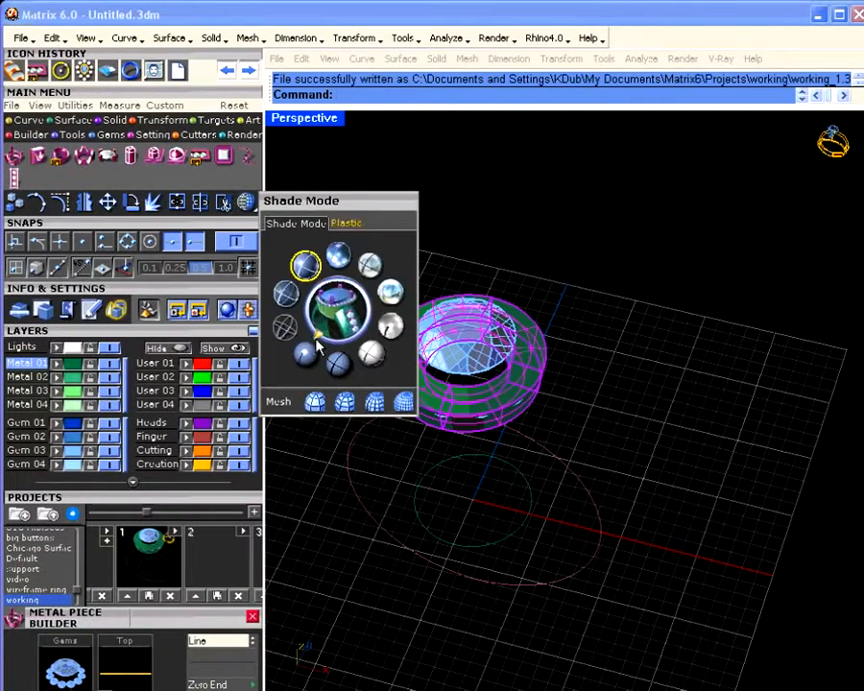
pyautogui.click(284, 329)
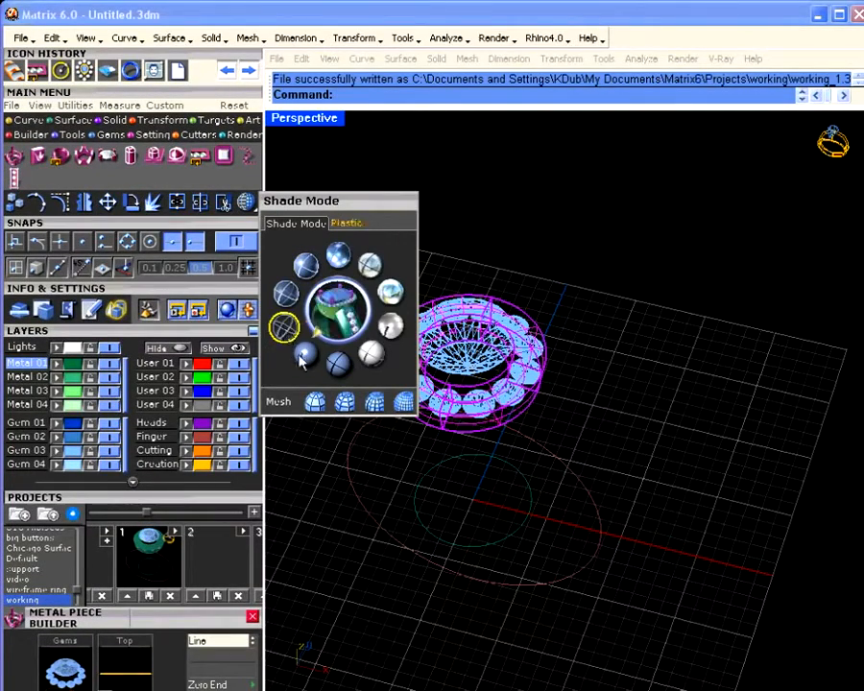
pyautogui.click(286, 294)
pyautogui.click(622, 409)
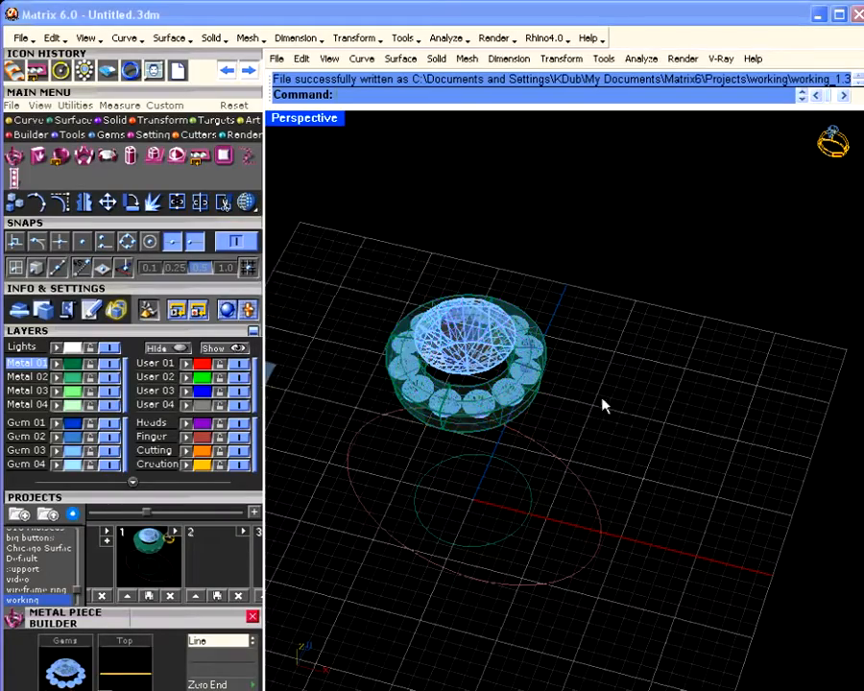
# Select the twelve cluster stones around the centre diamond and load them as the gems of the Micro Prong Cutter.
pyautogui.scroll(5, 488, 393)
pyautogui.moveTo(490, 396); pyautogui.dragTo(571, 428, button='right')
pyautogui.moveTo(355, 170); pyautogui.dragTo(588, 541)
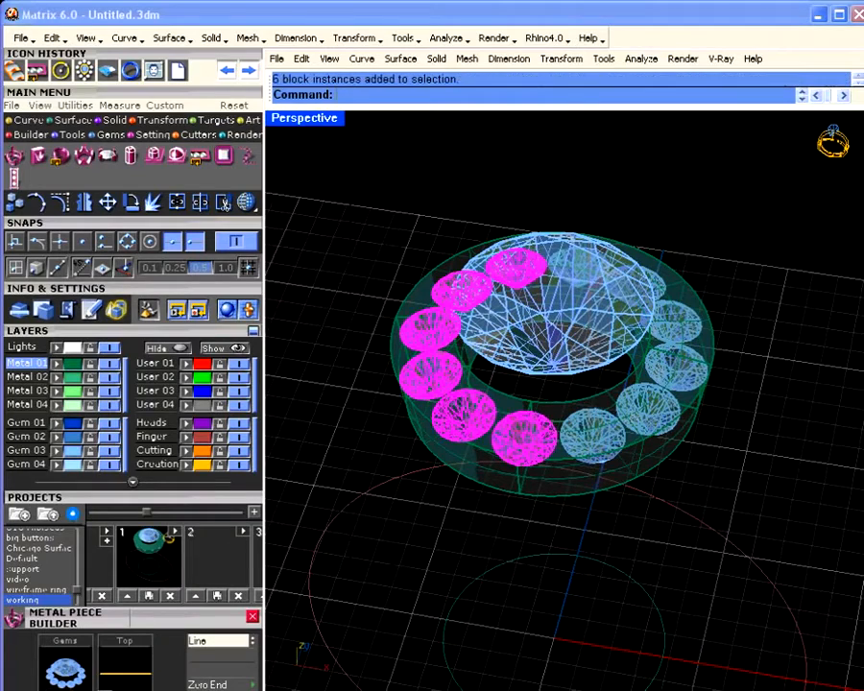
pyautogui.keyDown('shift'); pyautogui.moveTo(533, 212); pyautogui.dragTo(742, 526); pyautogui.keyUp('shift')
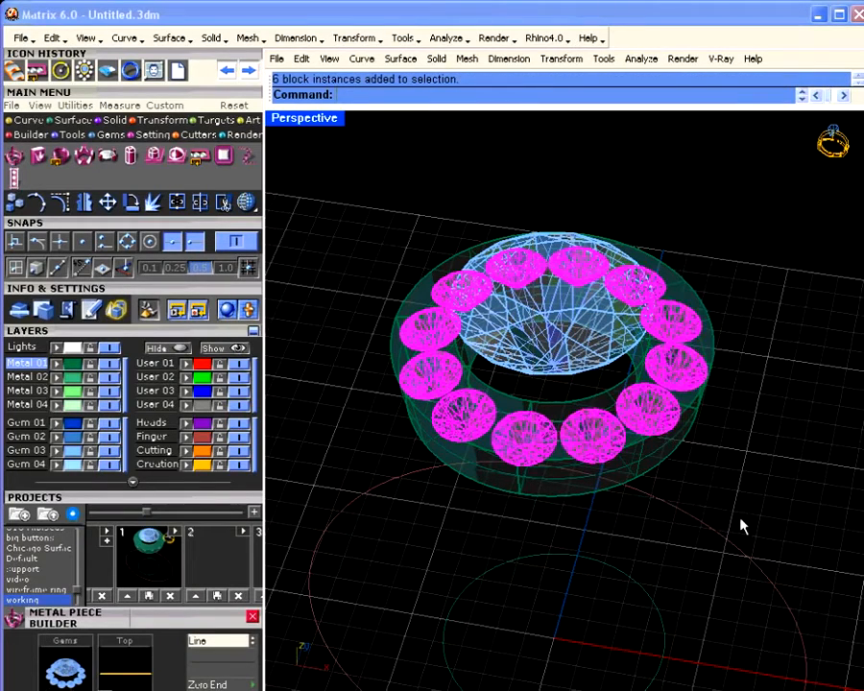
pyautogui.click(198, 134)
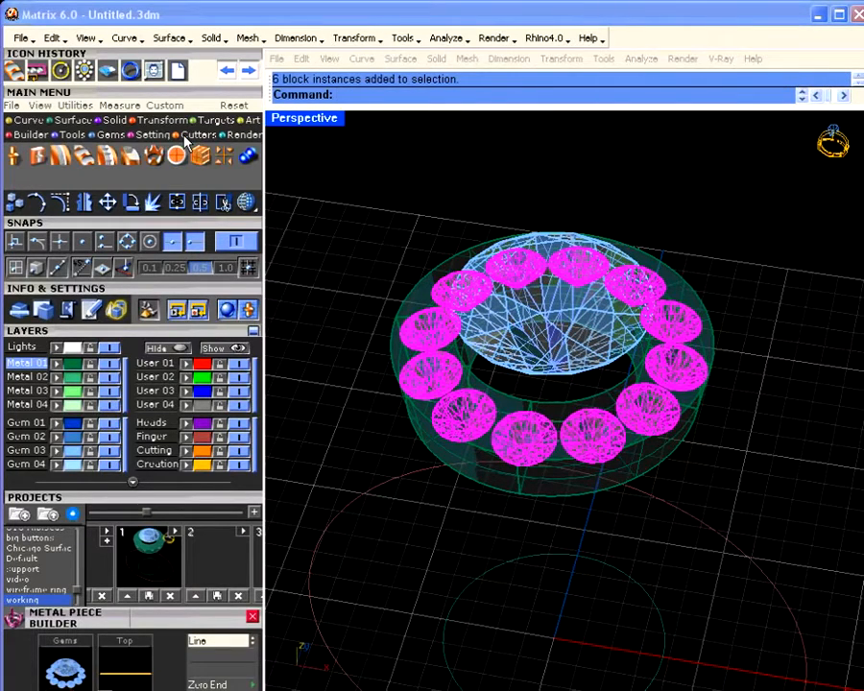
pyautogui.click(85, 157)
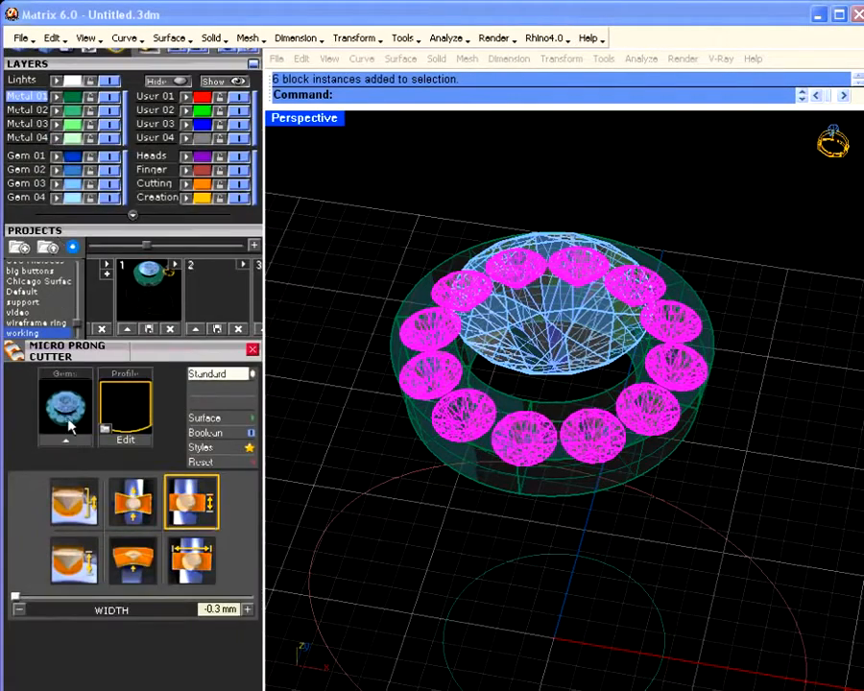
pyautogui.click(66, 442)
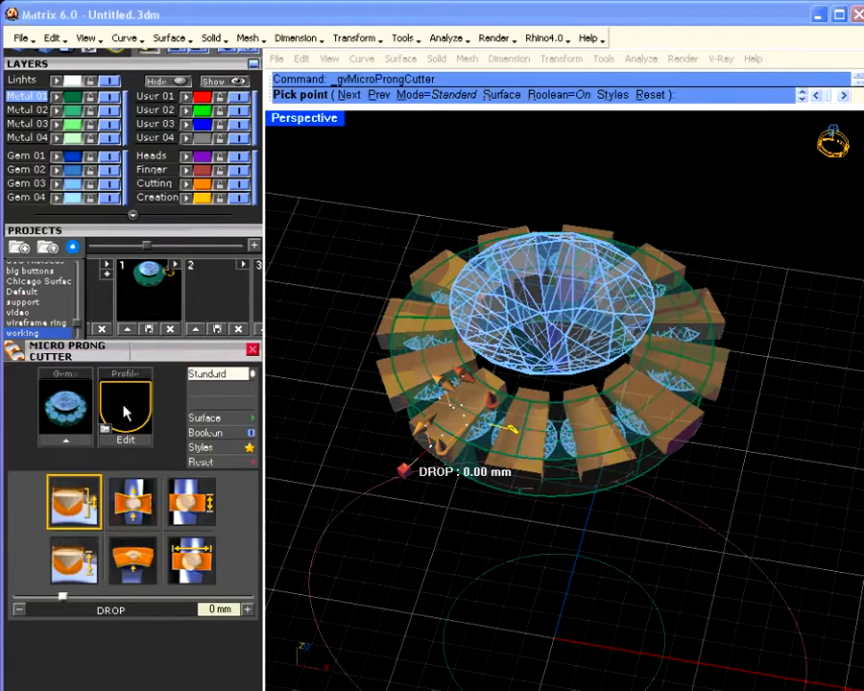
# Give the micro prong cutters the round-bottomed U profile and set their width to about -0.5 mm.
pyautogui.click(142, 442)
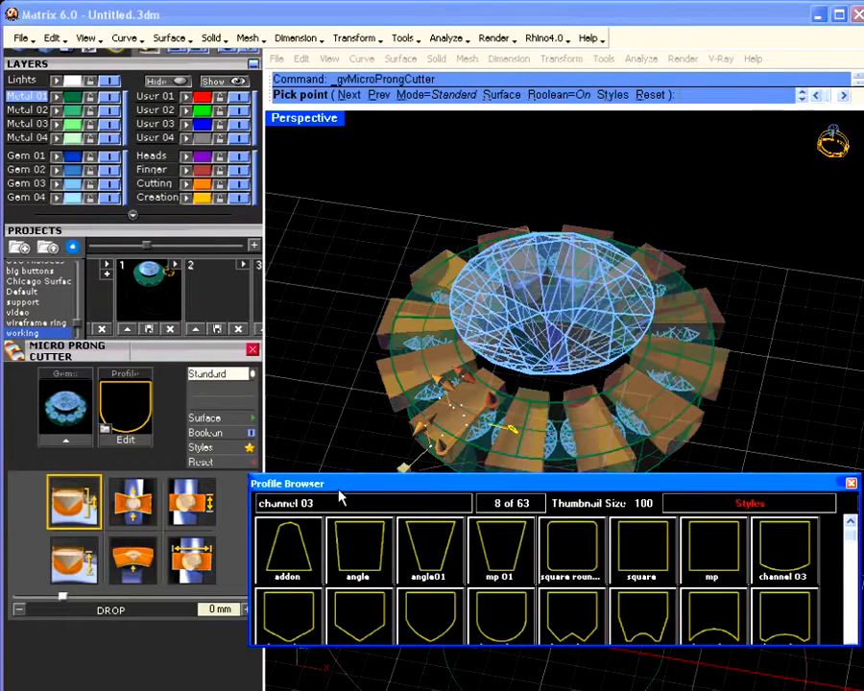
pyautogui.click(511, 618)
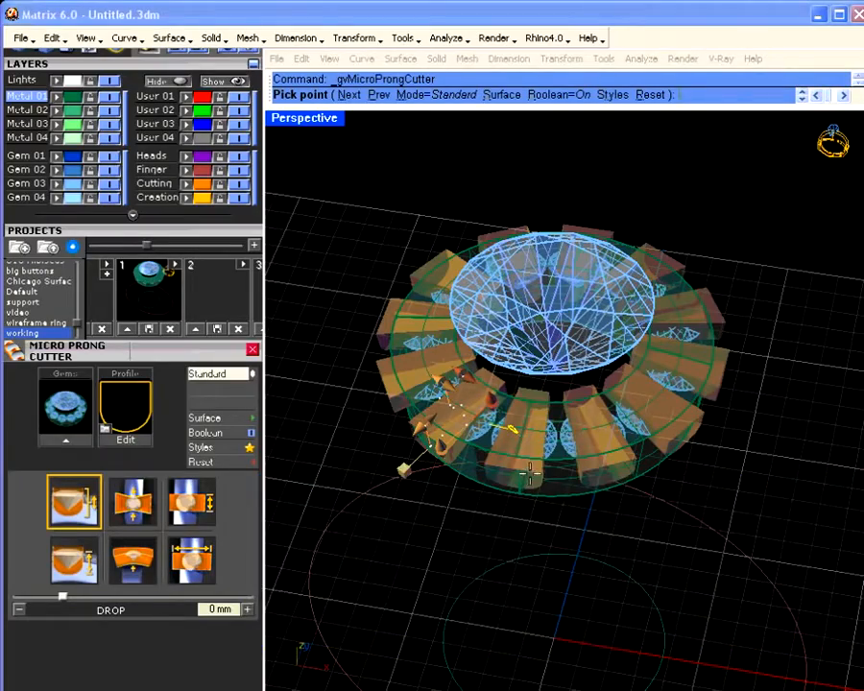
pyautogui.scroll(5, 530, 472)
pyautogui.moveTo(552, 437); pyautogui.dragTo(565, 404, button='right')
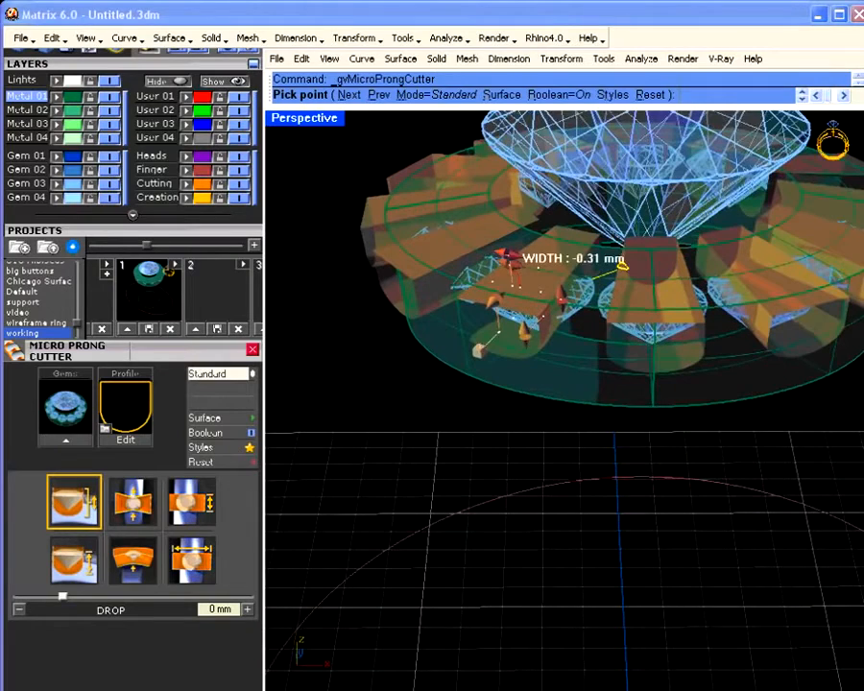
pyautogui.moveTo(506, 254); pyautogui.dragTo(514, 259)
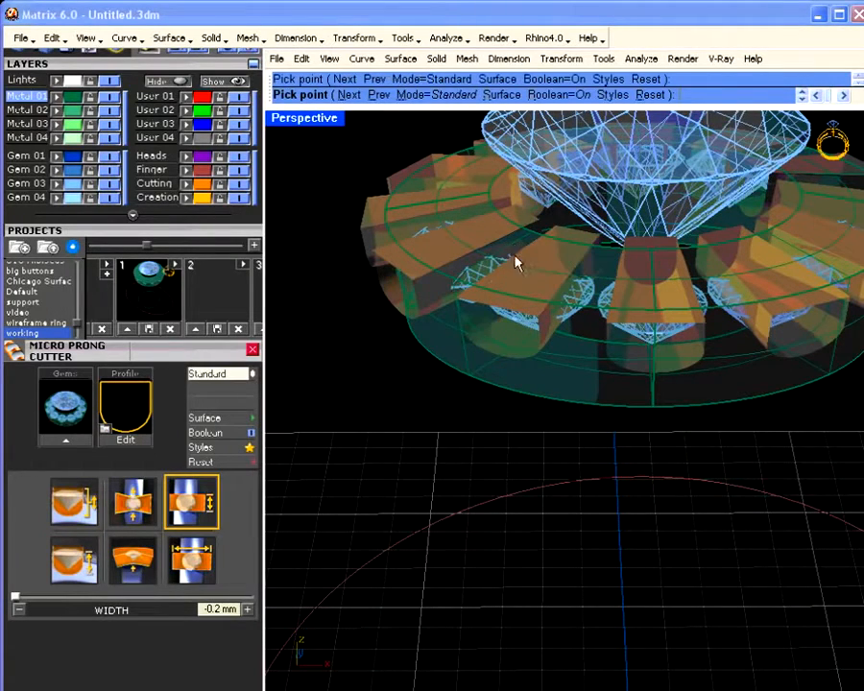
pyautogui.moveTo(538, 338); pyautogui.dragTo(621, 483, button='right')
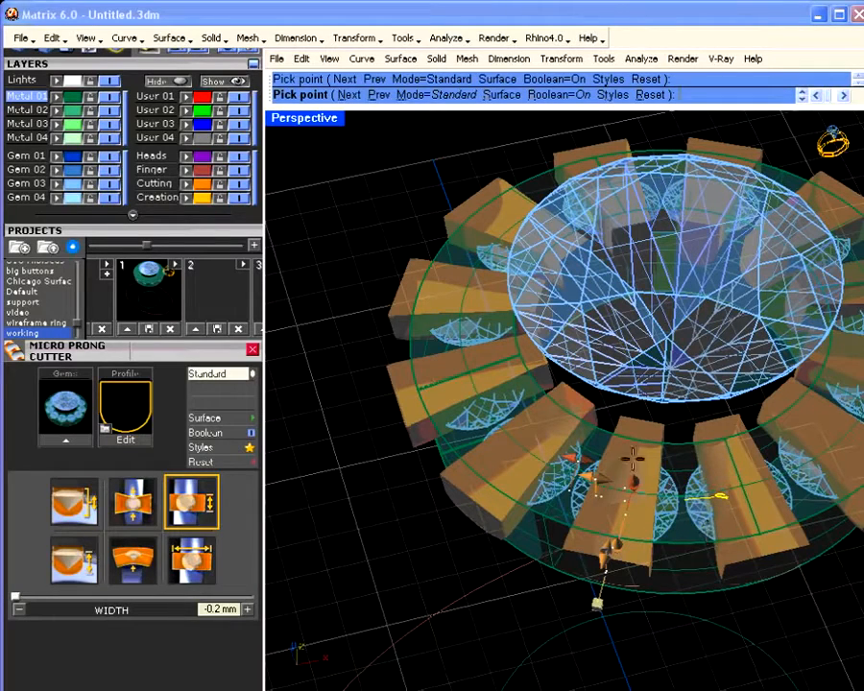
pyautogui.moveTo(598, 478)
pyautogui.moveTo(598, 478)
pyautogui.mouseDown()
pyautogui.moveTo(609, 480)
pyautogui.moveTo(597, 482)
pyautogui.mouseUp()
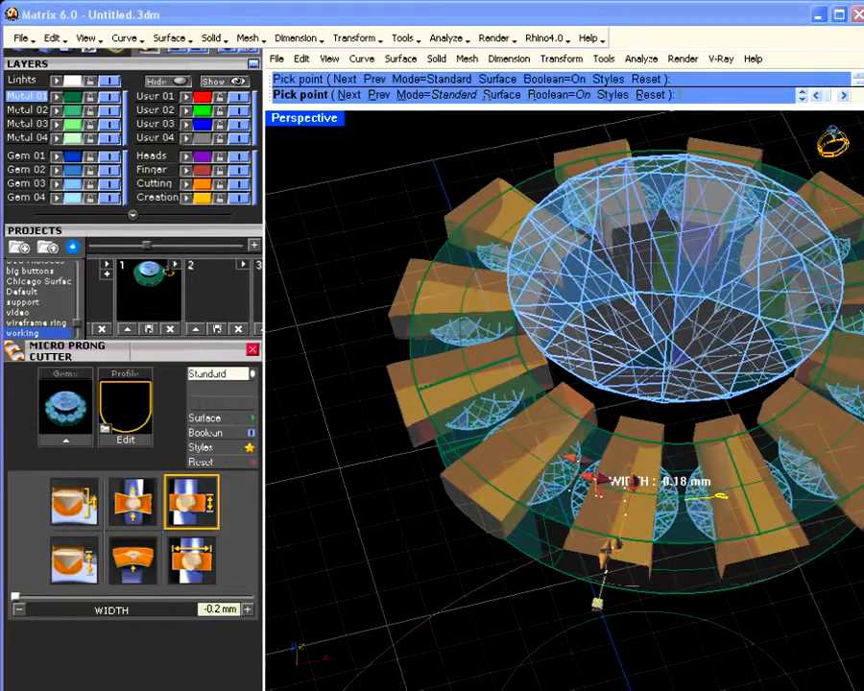
pyautogui.moveTo(598, 480); pyautogui.dragTo(576, 474)
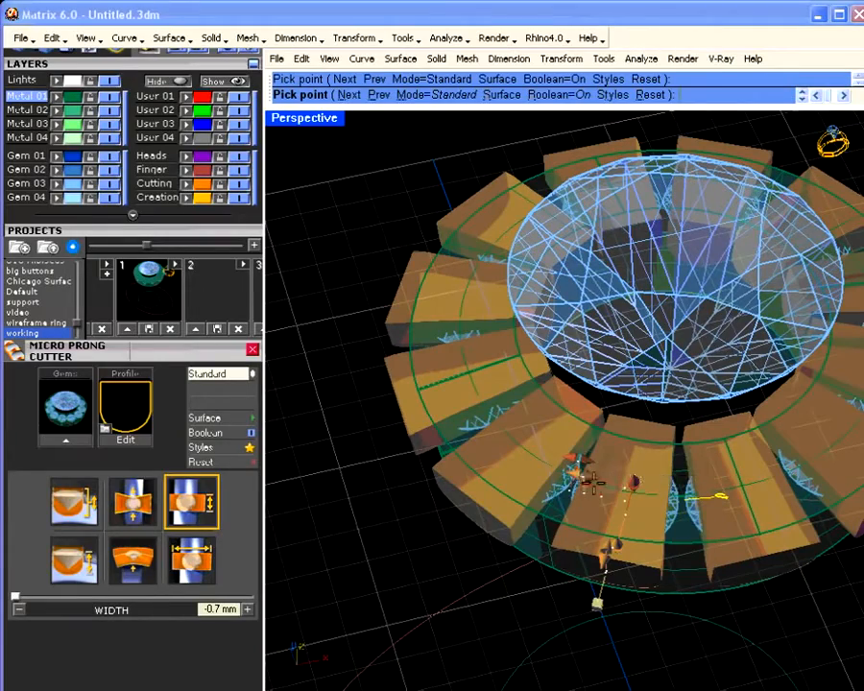
pyautogui.moveTo(580, 475); pyautogui.dragTo(586, 477)
# Bend the micro prong cutters to about 0.3 and set their drop to about -0.2 mm.
pyautogui.moveTo(656, 505); pyautogui.dragTo(602, 505, button='right')
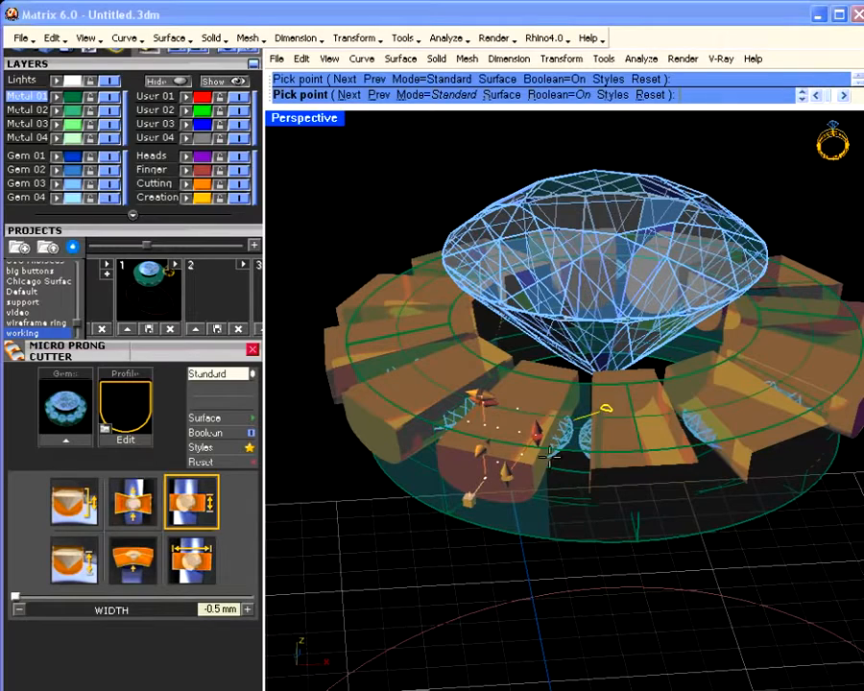
pyautogui.moveTo(535, 435); pyautogui.dragTo(534, 421)
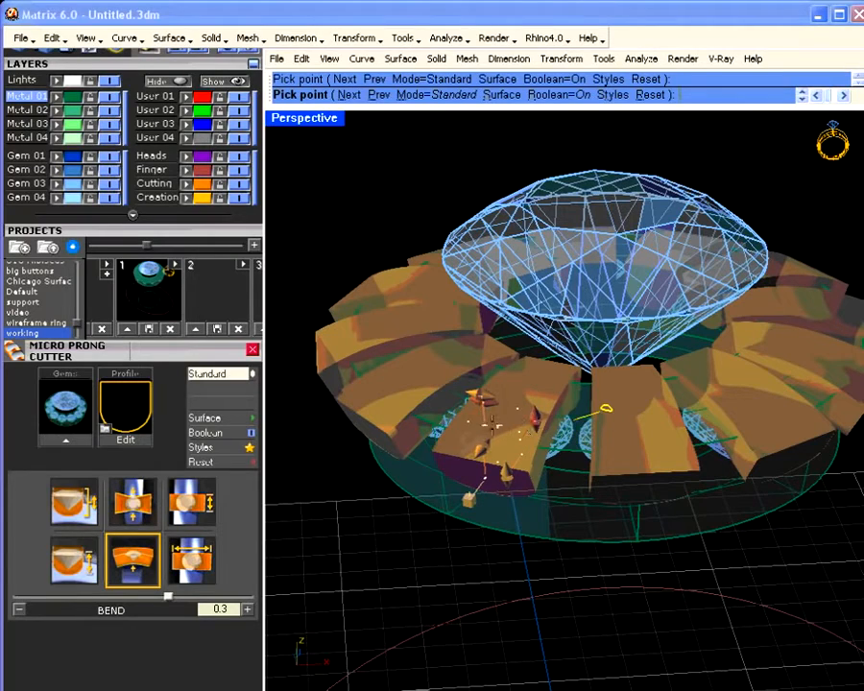
pyautogui.moveTo(469, 499); pyautogui.dragTo(469, 510)
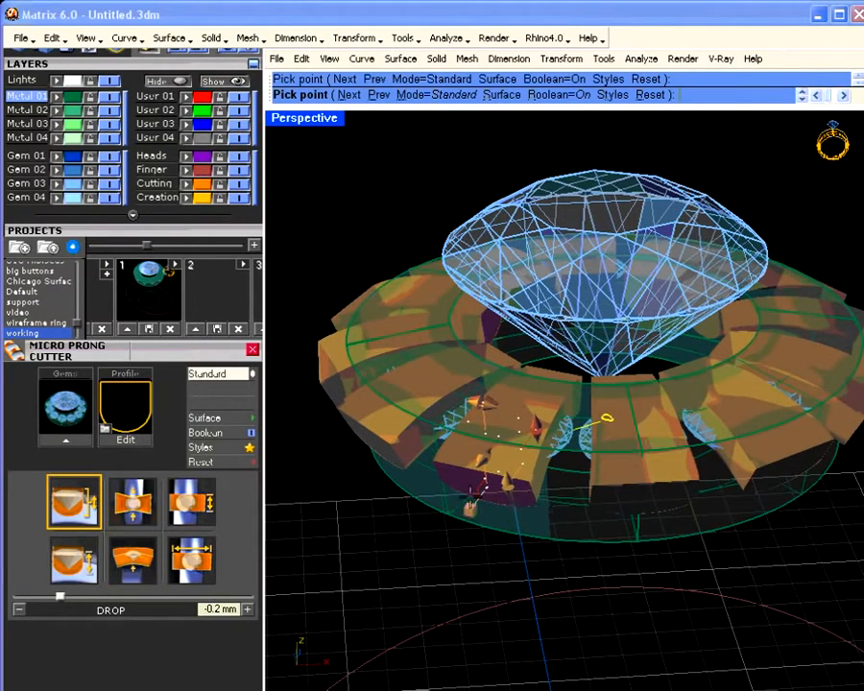
# Set the micro prong cutters' height to about 1.63 mm and create the cutters.
pyautogui.moveTo(504, 485); pyautogui.dragTo(504, 468)
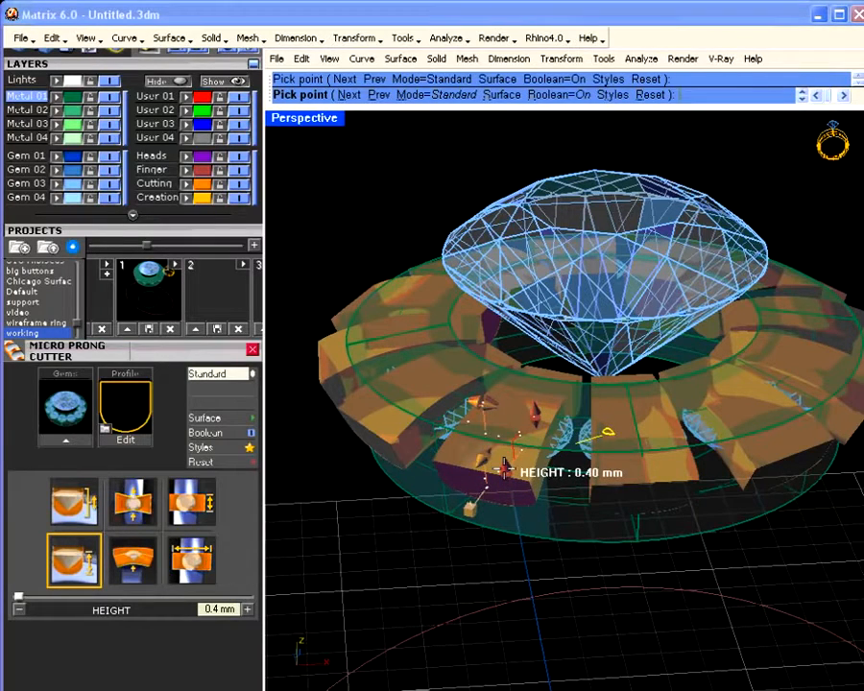
pyautogui.moveTo(504, 472); pyautogui.dragTo(506, 496)
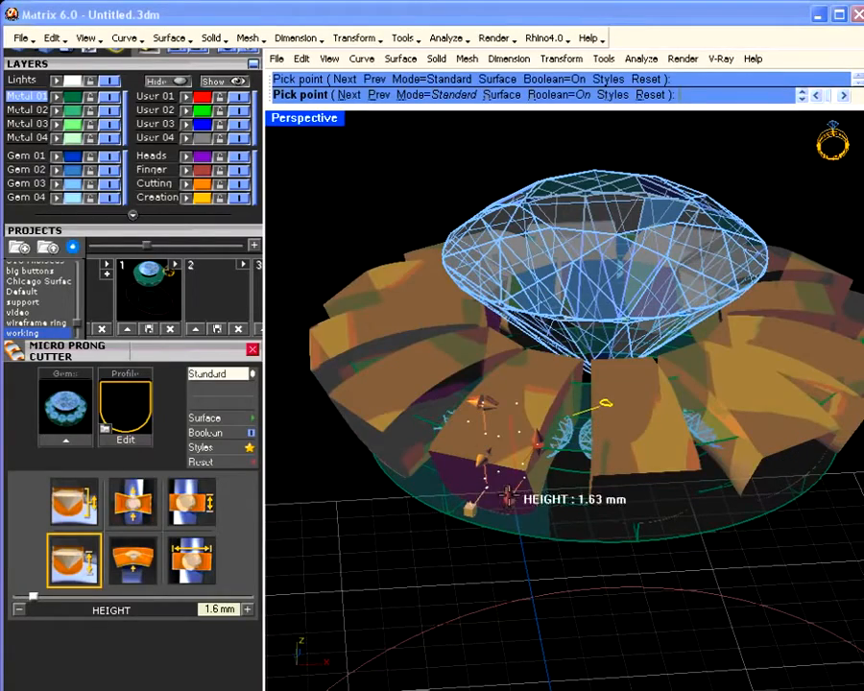
pyautogui.moveTo(523, 496); pyautogui.dragTo(535, 449, button='right')
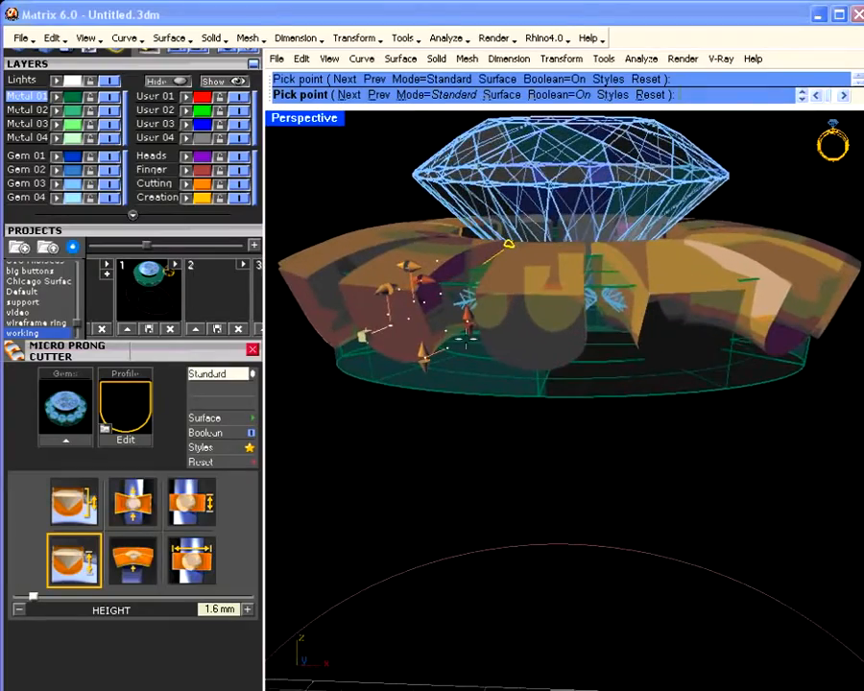
pyautogui.moveTo(465, 339); pyautogui.dragTo(473, 397, button='right')
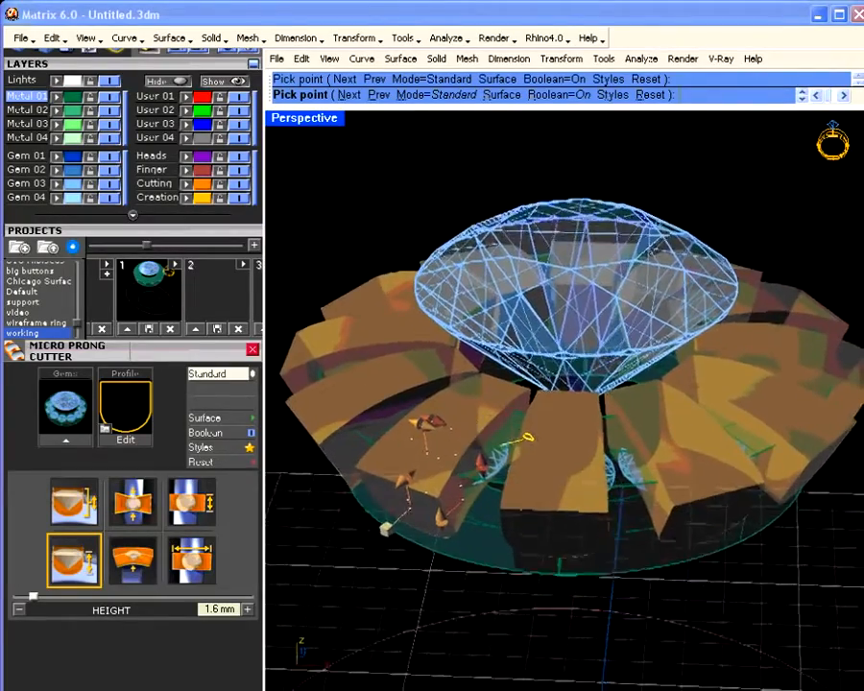
pyautogui.scroll(-3, 478, 447)
pyautogui.moveTo(477, 444); pyautogui.dragTo(510, 504, button='right')
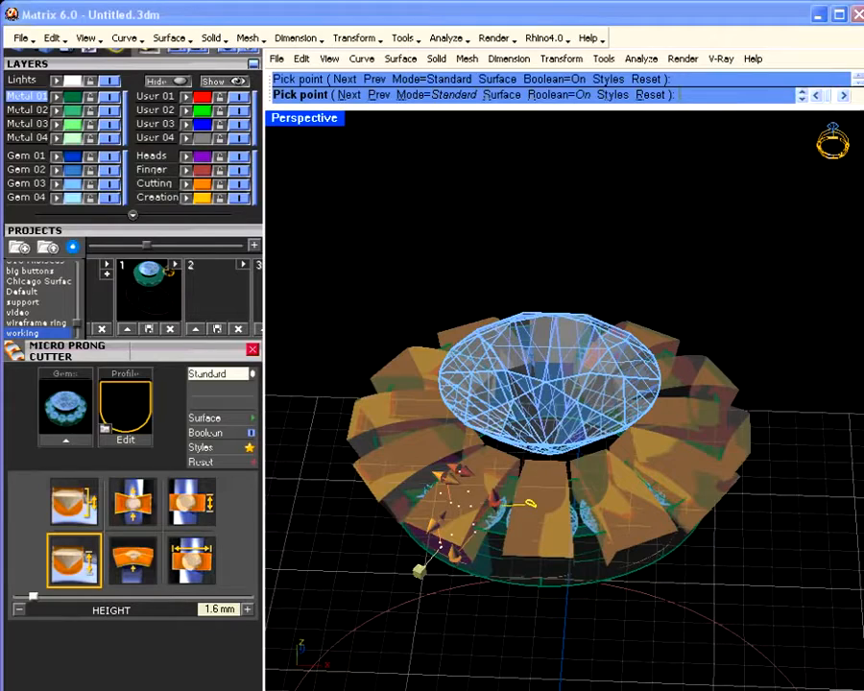
pyautogui.rightClick(549, 456)
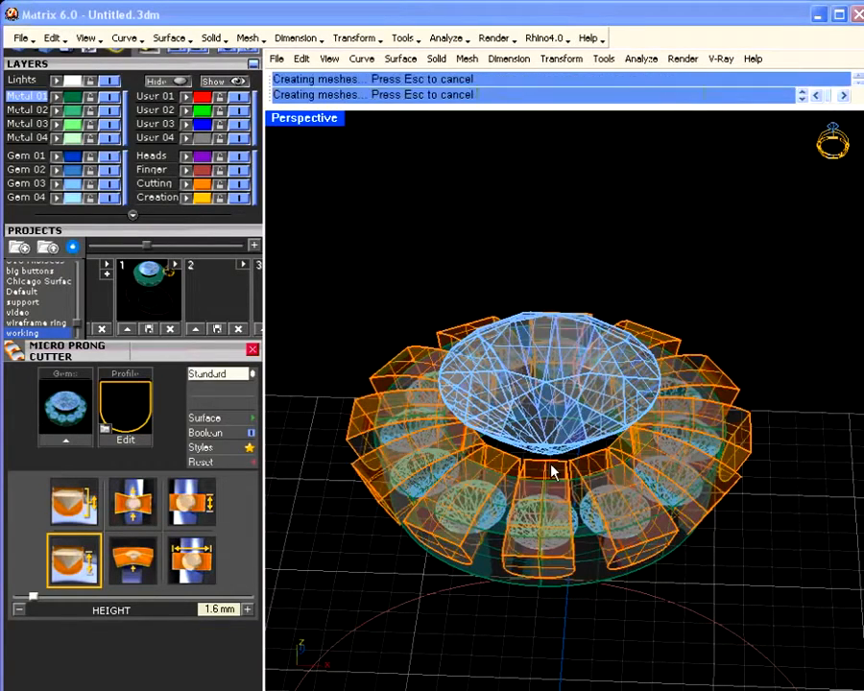
# Open the Boolean Builder and choose the metal halo ring as the object to cut.
pyautogui.moveTo(585, 555); pyautogui.dragTo(459, 161, button='right')
pyautogui.moveTo(41, 230); pyautogui.dragTo(97, 505)
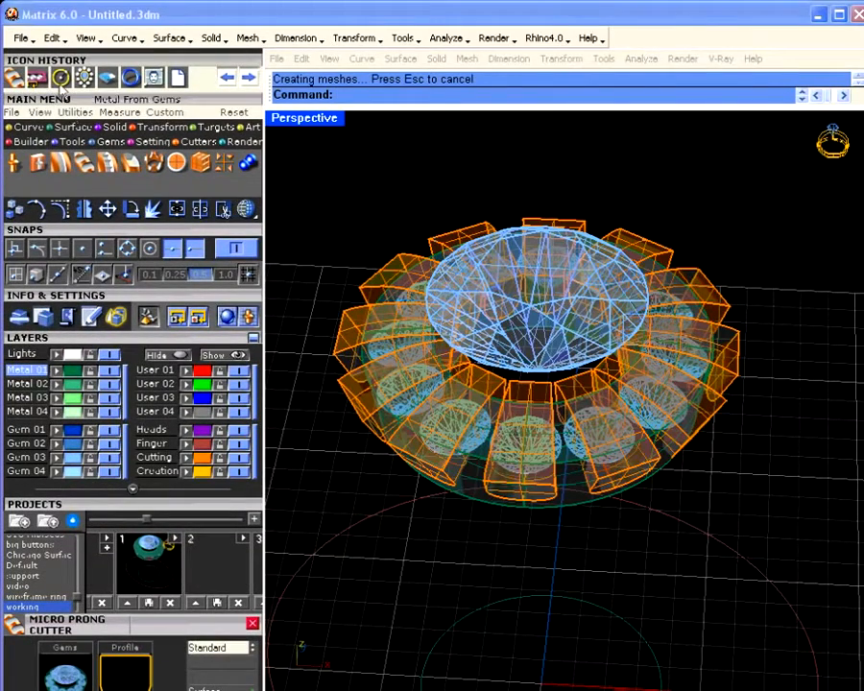
pyautogui.click(73, 144)
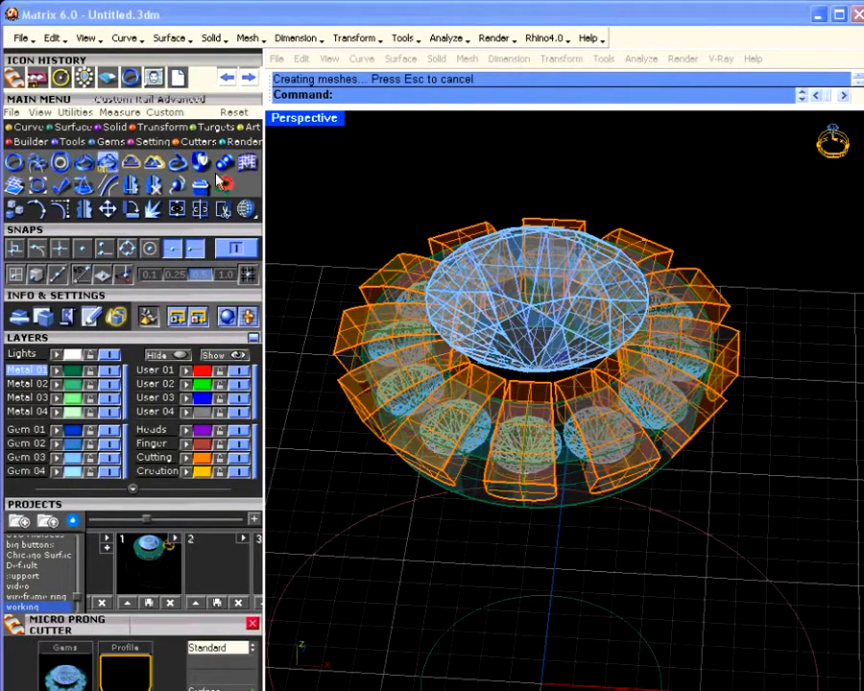
pyautogui.click(223, 163)
pyautogui.click(473, 497)
pyautogui.moveTo(56, 494); pyautogui.dragTo(58, 283)
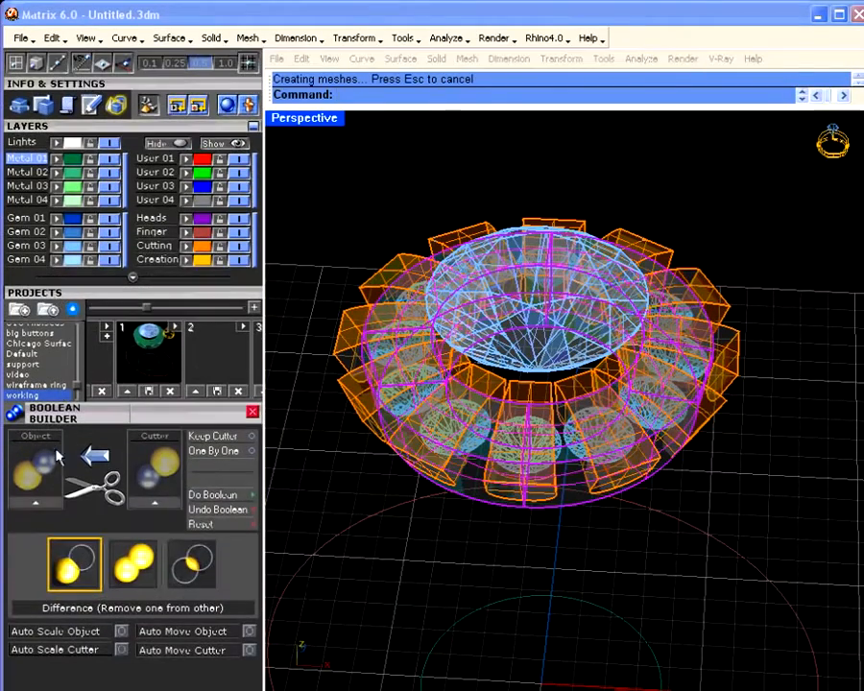
# Load all objects on the Cutting layer as cutters and run the Boolean difference with One By One enabled.
pyautogui.click(204, 251)
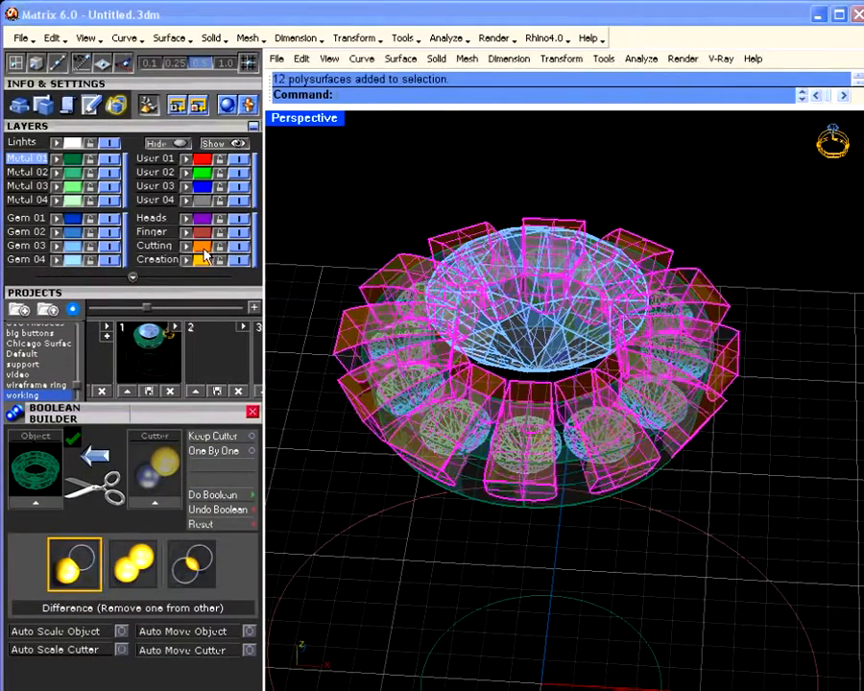
pyautogui.click(155, 502)
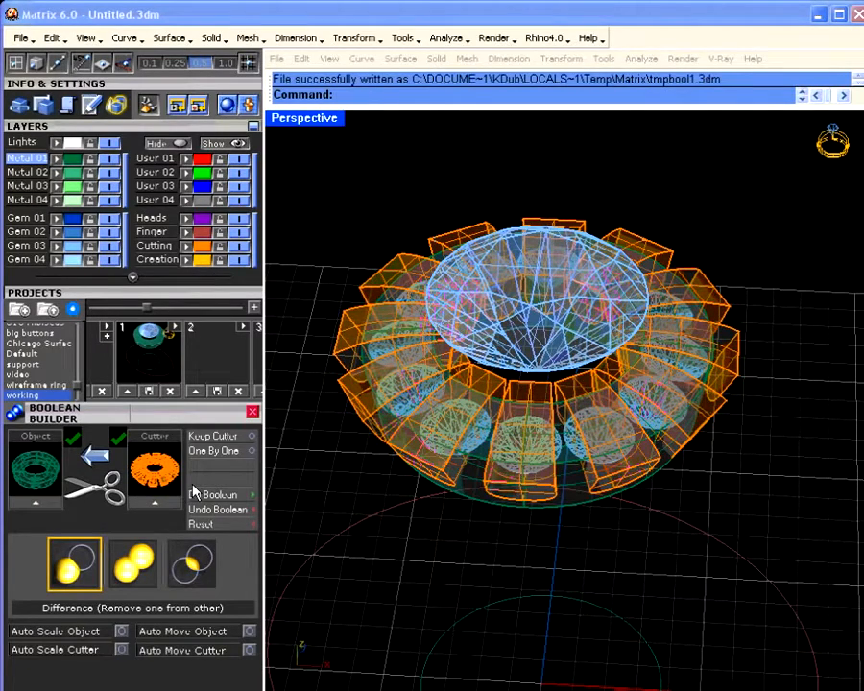
pyautogui.click(247, 454)
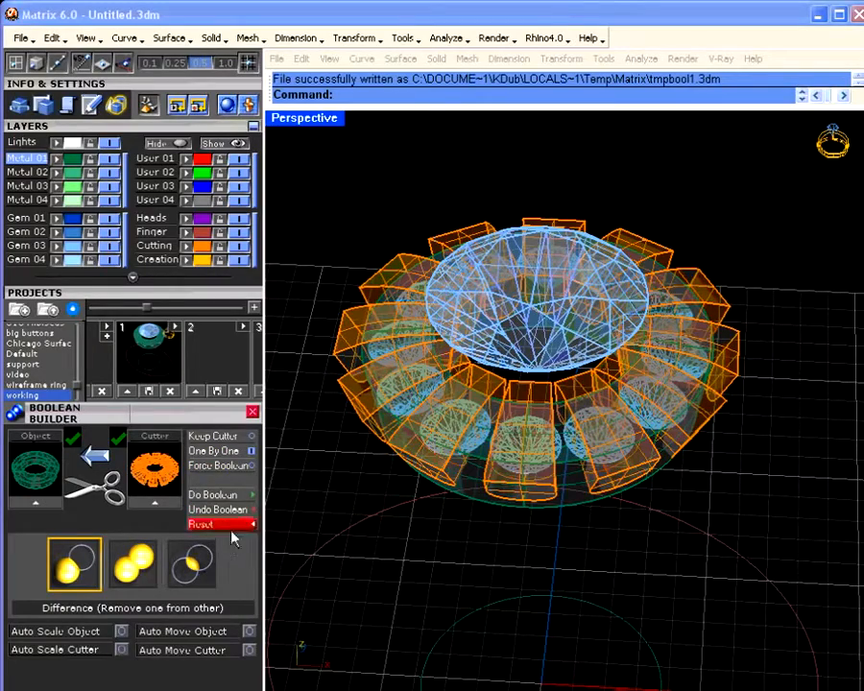
pyautogui.click(245, 497)
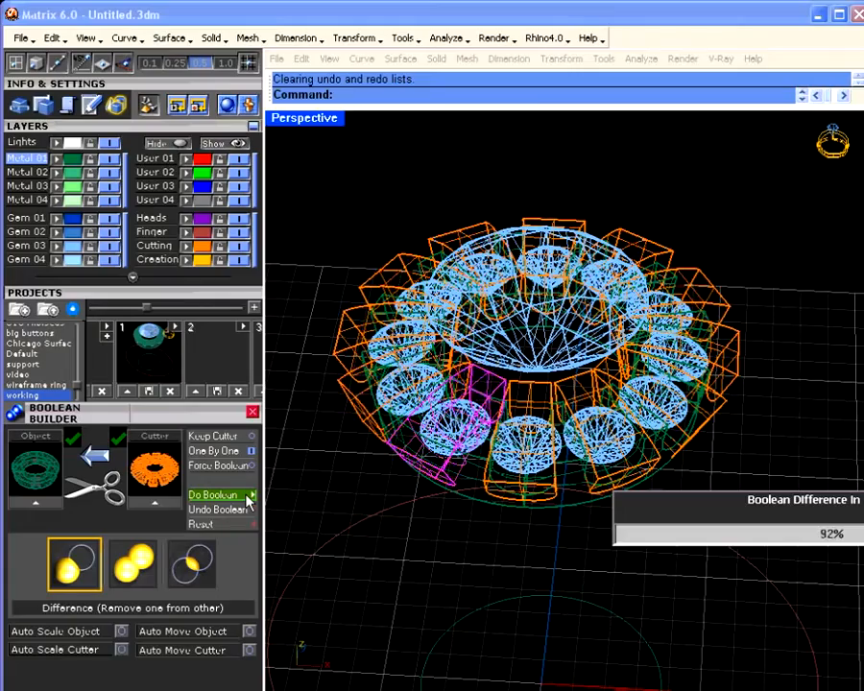
# Select the twelve cluster stones again and load them as the gems of the Channel Builder.
pyautogui.moveTo(310, 483); pyautogui.dragTo(505, 486, button='right')
pyautogui.moveTo(357, 218); pyautogui.dragTo(589, 599)
pyautogui.moveTo(539, 216); pyautogui.dragTo(744, 513)
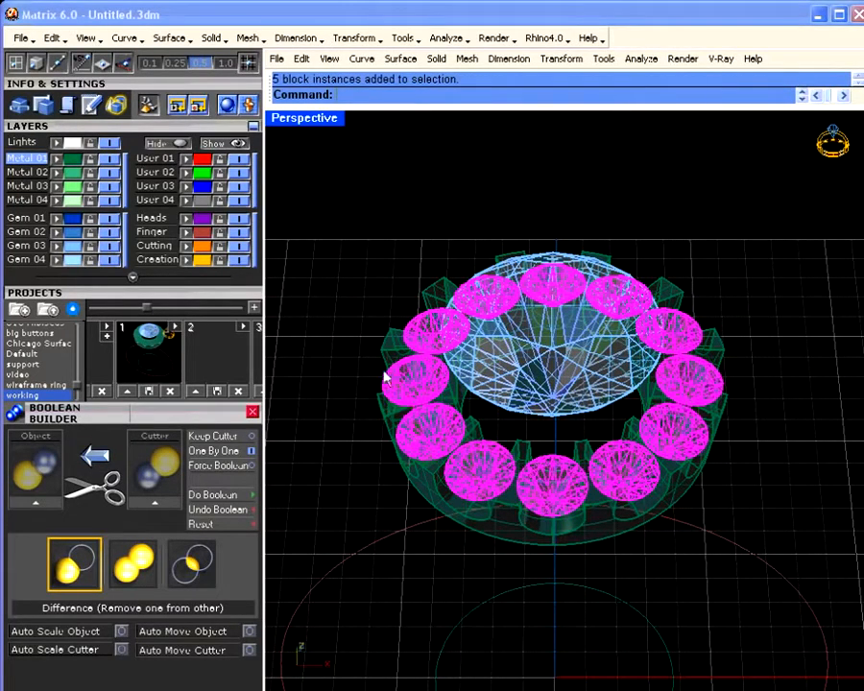
pyautogui.moveTo(50, 125); pyautogui.dragTo(111, 331)
pyautogui.click(195, 137)
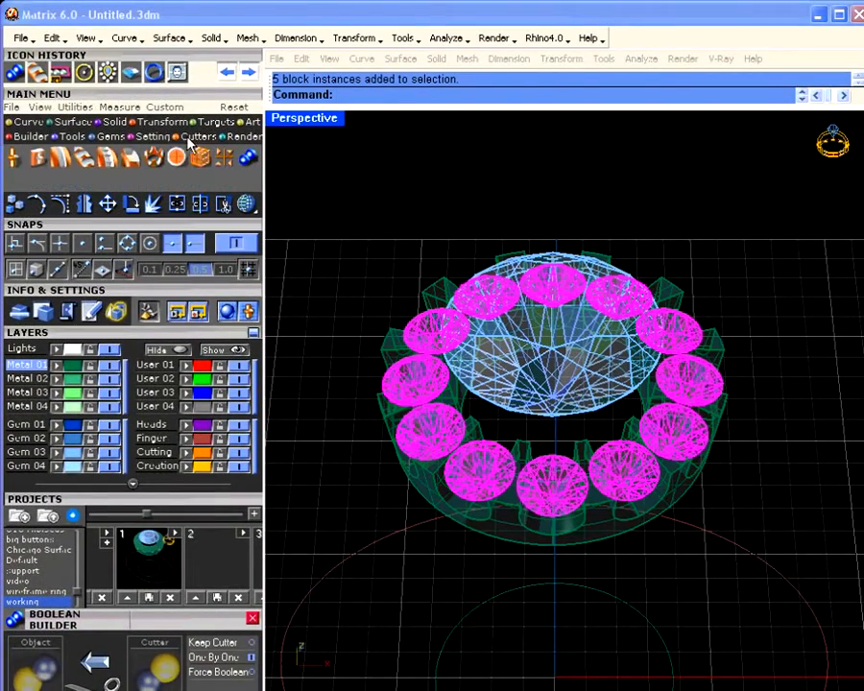
pyautogui.click(62, 159)
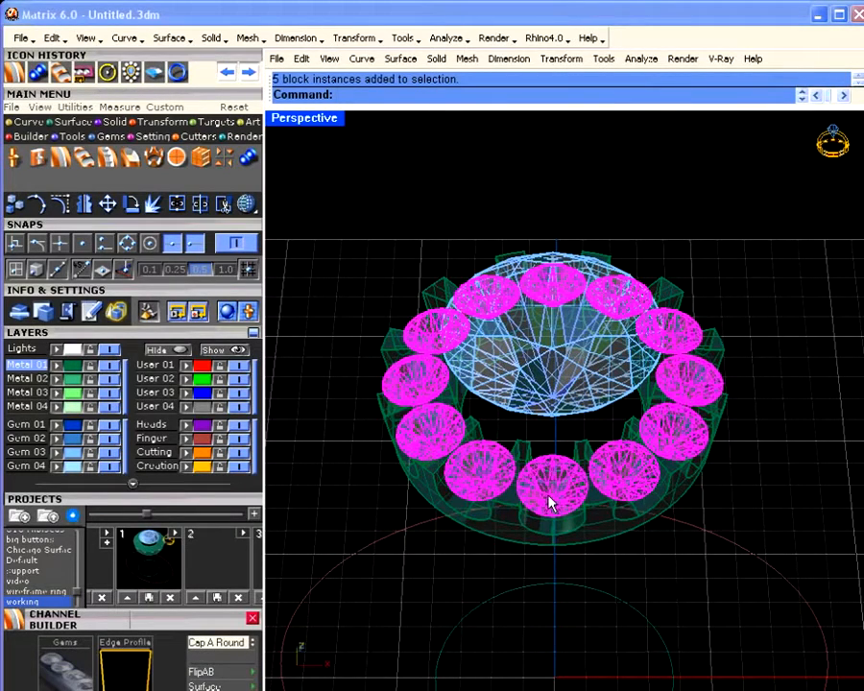
pyautogui.moveTo(52, 622); pyautogui.dragTo(53, 299)
pyautogui.click(66, 382)
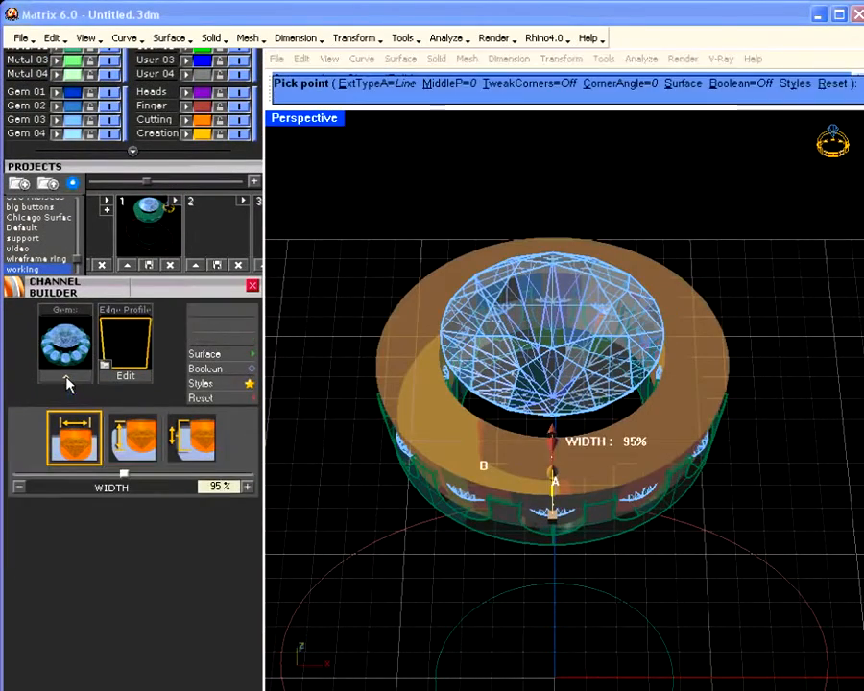
# Narrow the channel cutter running through the twelve cluster stones to a width of about 61%.
pyautogui.moveTo(413, 523); pyautogui.dragTo(307, 523, button='right')
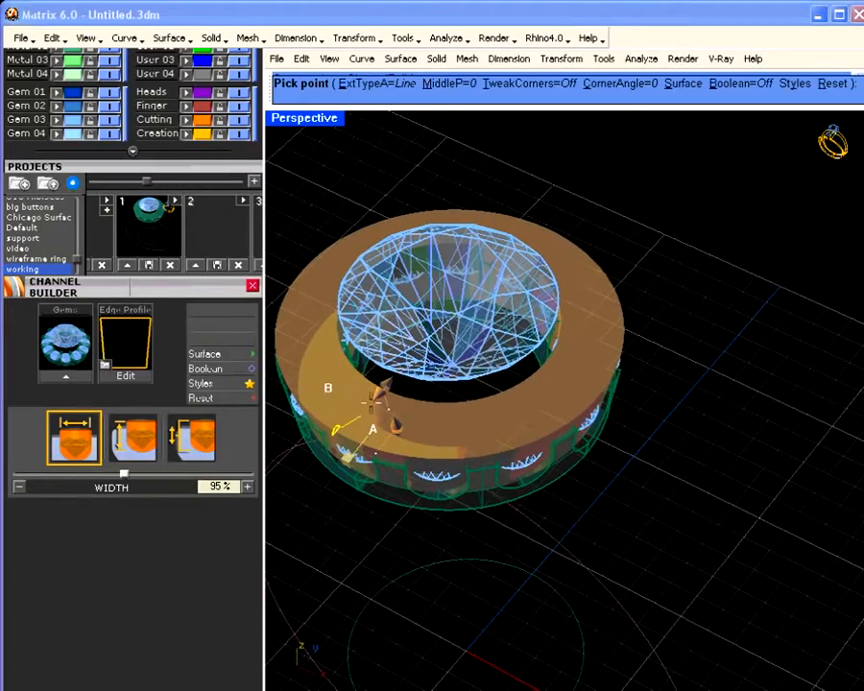
pyautogui.moveTo(382, 389); pyautogui.dragTo(373, 394)
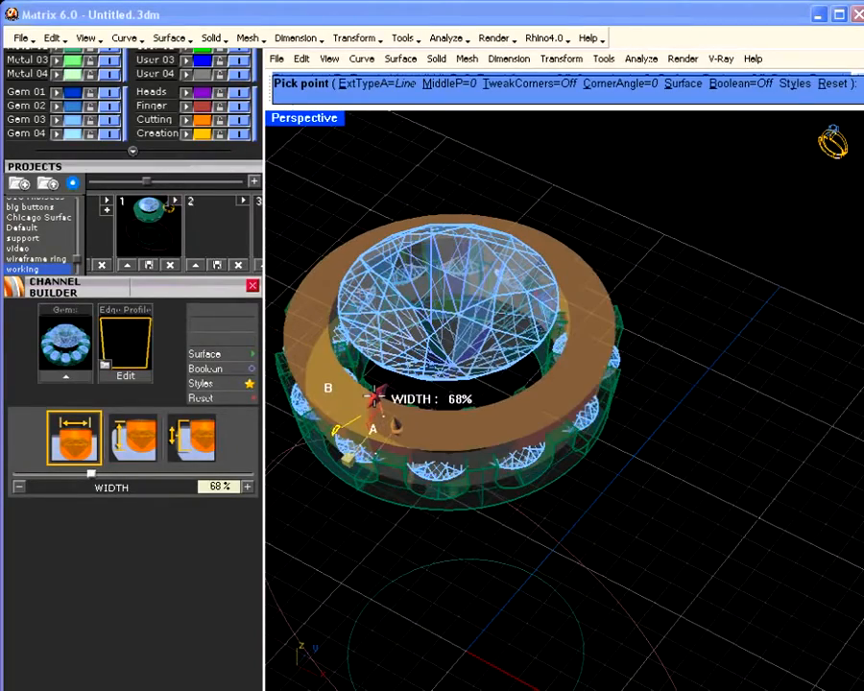
pyautogui.scroll(2, 375, 393)
pyautogui.moveTo(383, 410)
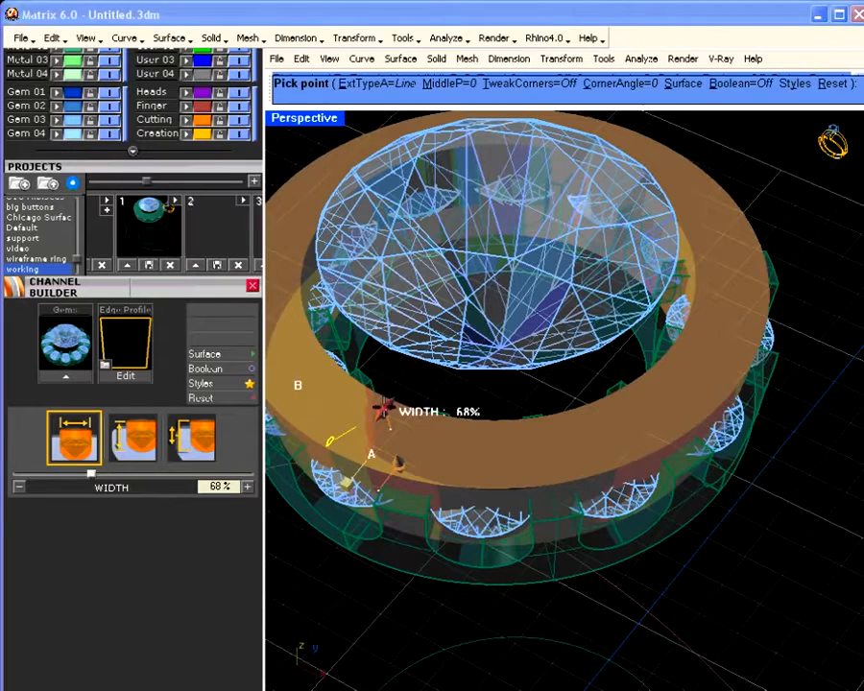
pyautogui.moveTo(383, 410); pyautogui.dragTo(382, 415)
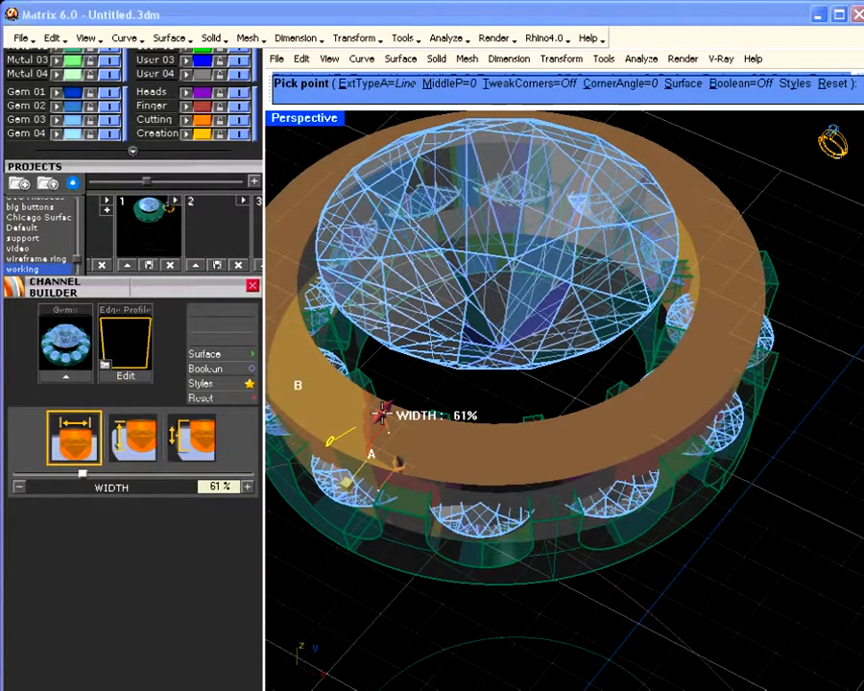
pyautogui.moveTo(382, 415); pyautogui.dragTo(384, 417)
# Set the channel cutter's height to 80% and create the cutter.
pyautogui.moveTo(421, 476); pyautogui.dragTo(444, 443, button='right')
pyautogui.moveTo(453, 510); pyautogui.dragTo(458, 512)
pyautogui.keyDown('shift'); pyautogui.moveTo(504, 526); pyautogui.dragTo(427, 354, button='right'); pyautogui.keyUp('shift')
pyautogui.click(441, 343)
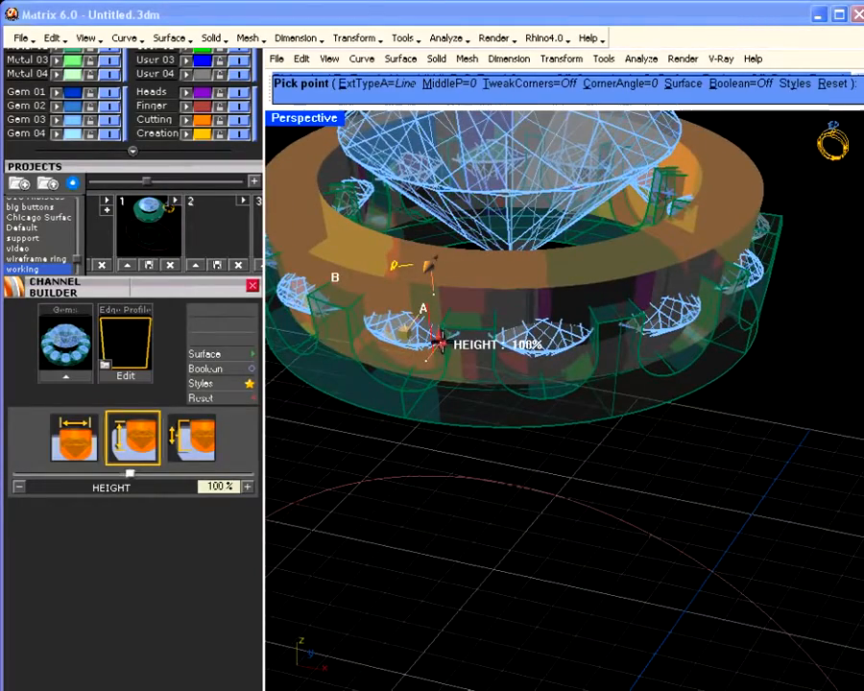
pyautogui.moveTo(440, 343); pyautogui.dragTo(445, 343)
pyautogui.moveTo(457, 359); pyautogui.dragTo(472, 384, button='right')
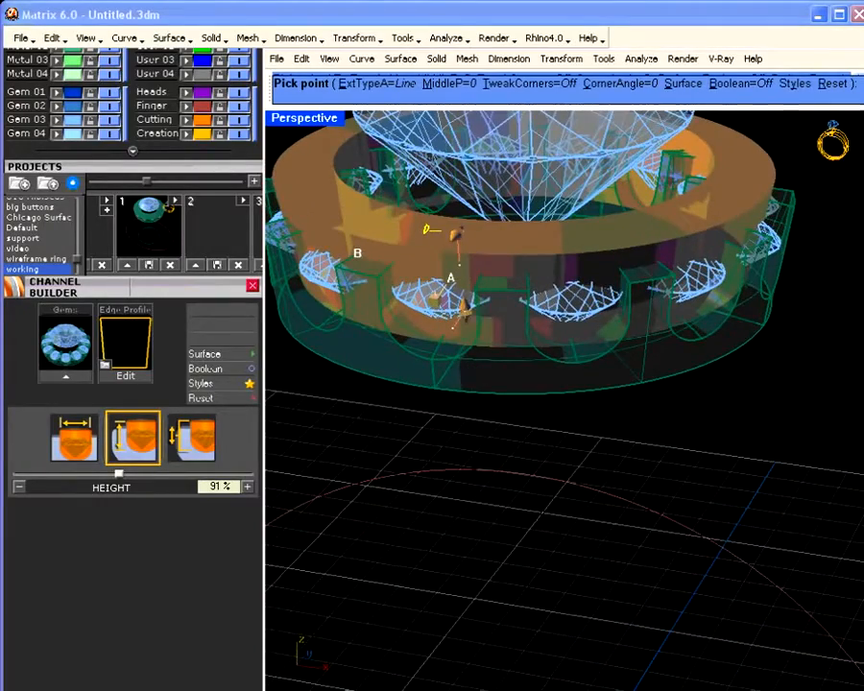
pyautogui.moveTo(463, 309); pyautogui.dragTo(469, 304)
pyautogui.moveTo(481, 362); pyautogui.dragTo(498, 472, button='right')
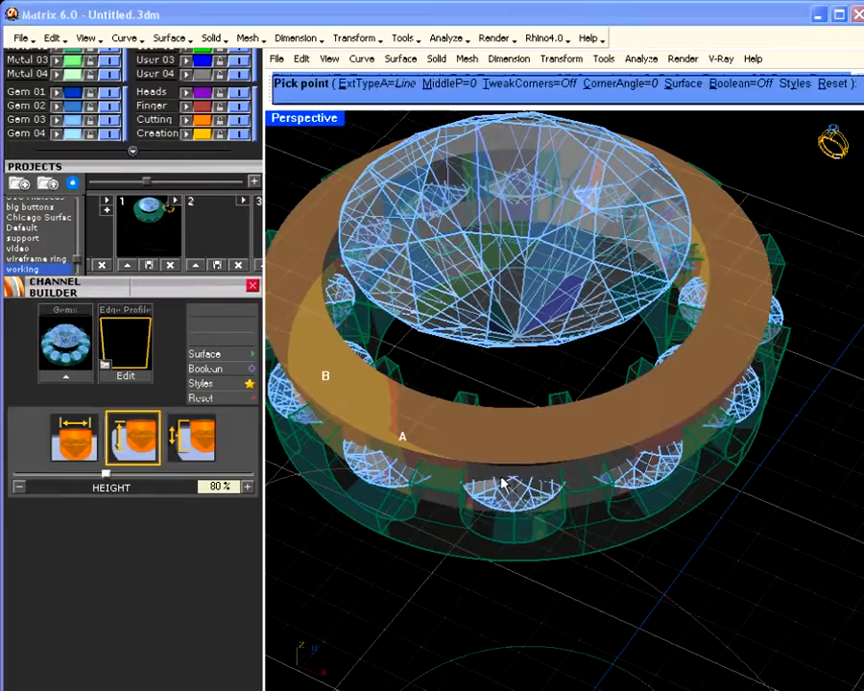
pyautogui.rightClick(519, 506)
# Subtract the channel cutter from the metal halo ring with a solid Boolean difference.
pyautogui.click(615, 538)
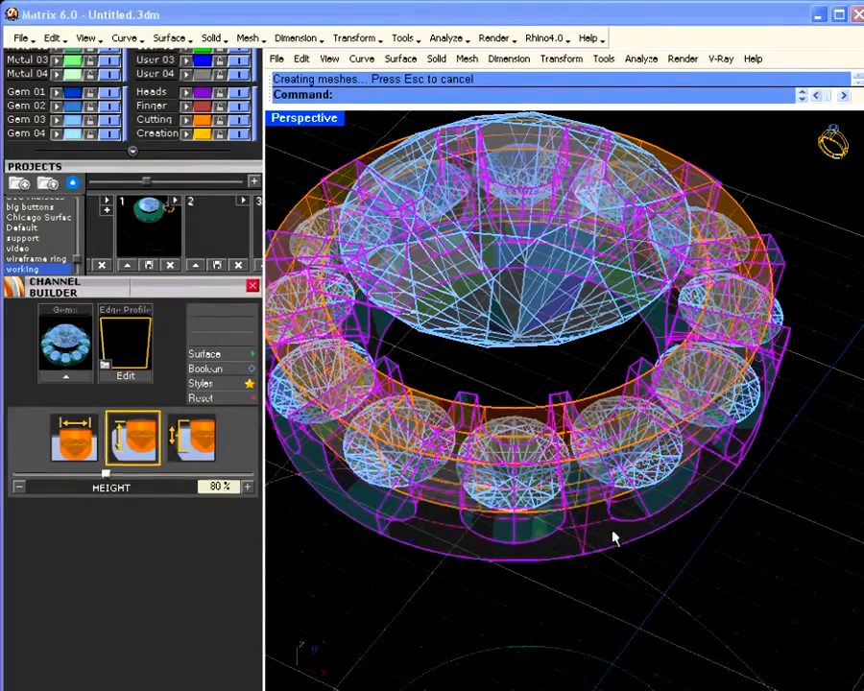
pyautogui.scroll(5, 113, 176)
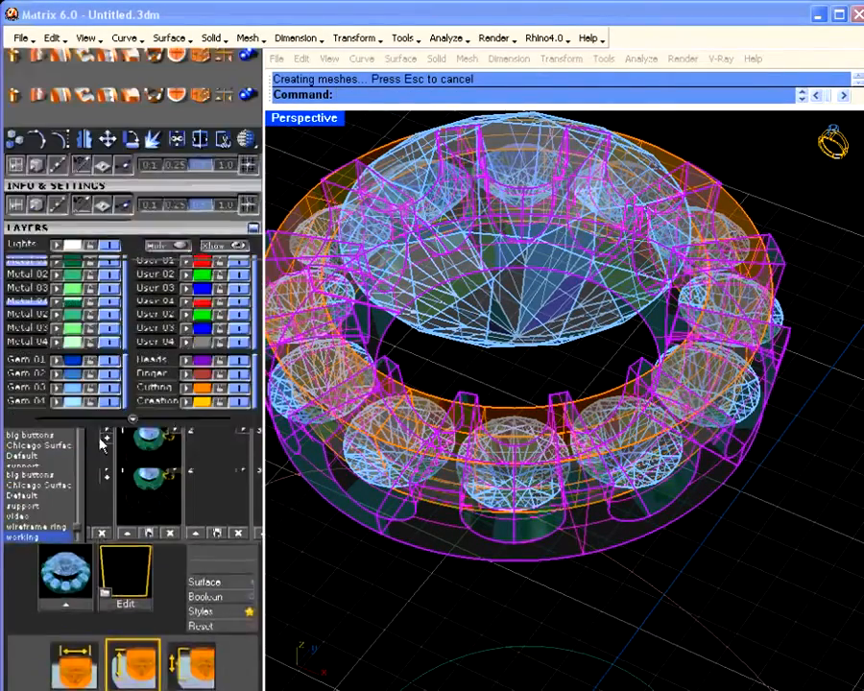
pyautogui.click(113, 64)
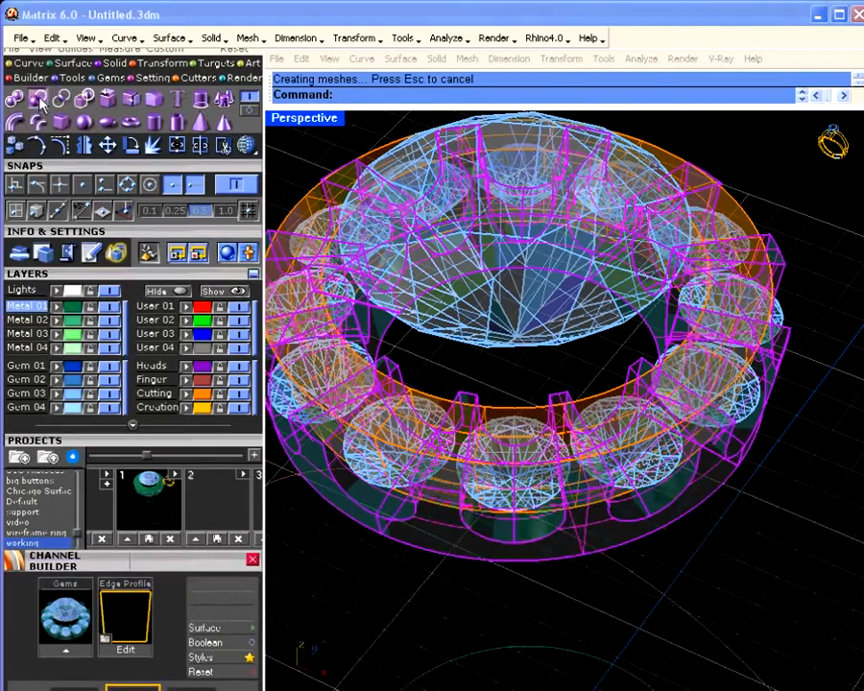
pyautogui.click(23, 96)
pyautogui.click(505, 404)
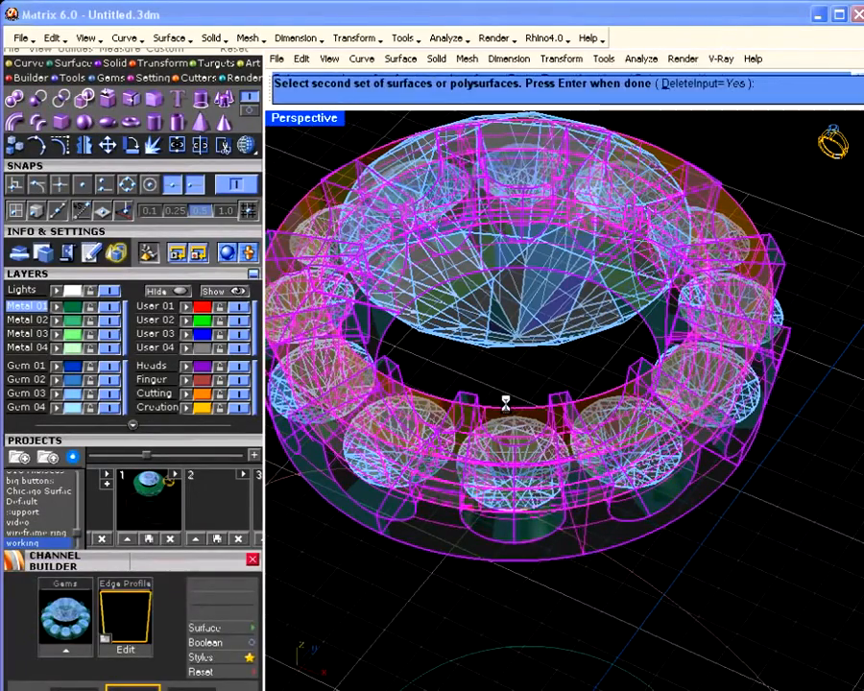
pyautogui.press('Return')
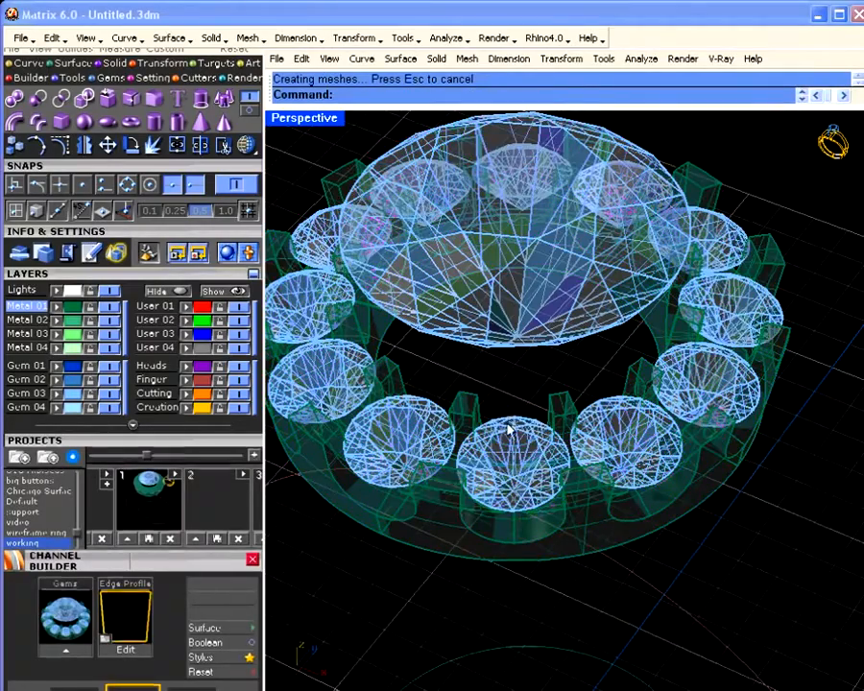
# Switch the Perspective view to a shaded mode that shows the halo and stones as solid with wires.
pyautogui.moveTo(508, 423); pyautogui.dragTo(526, 448, button='right')
pyautogui.click(253, 152)
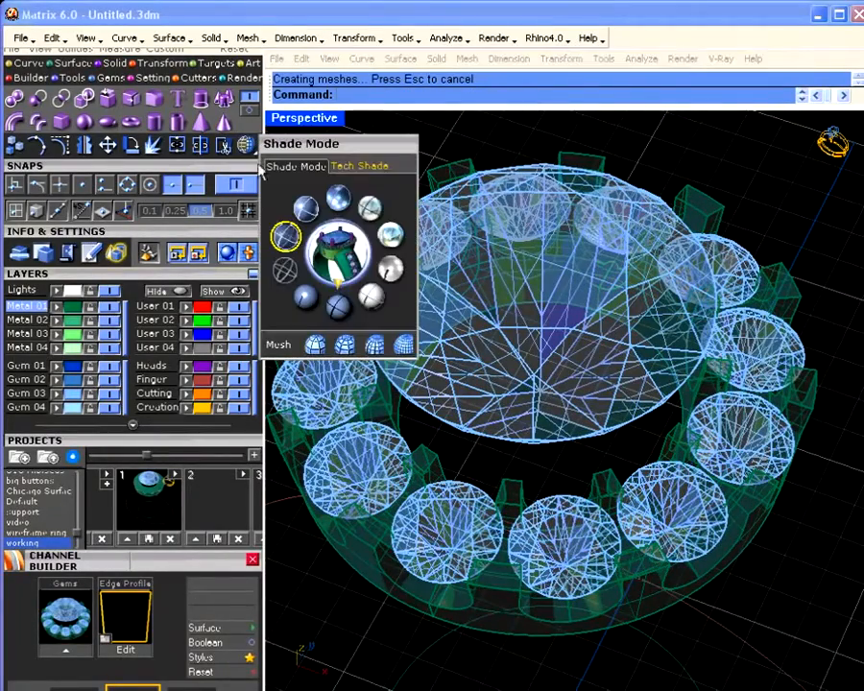
pyautogui.click(285, 235)
pyautogui.moveTo(512, 444); pyautogui.dragTo(466, 442, button='right')
pyautogui.moveTo(630, 520); pyautogui.dragTo(669, 479, button='right')
# Select the twelve cluster stones, start the Gem Cutter on them and load the straight cylindrical cutter style with the gem near its top.
pyautogui.moveTo(318, 201); pyautogui.dragTo(611, 610)
pyautogui.keyDown('shift'); pyautogui.moveTo(533, 170); pyautogui.dragTo(800, 609); pyautogui.keyUp('shift')
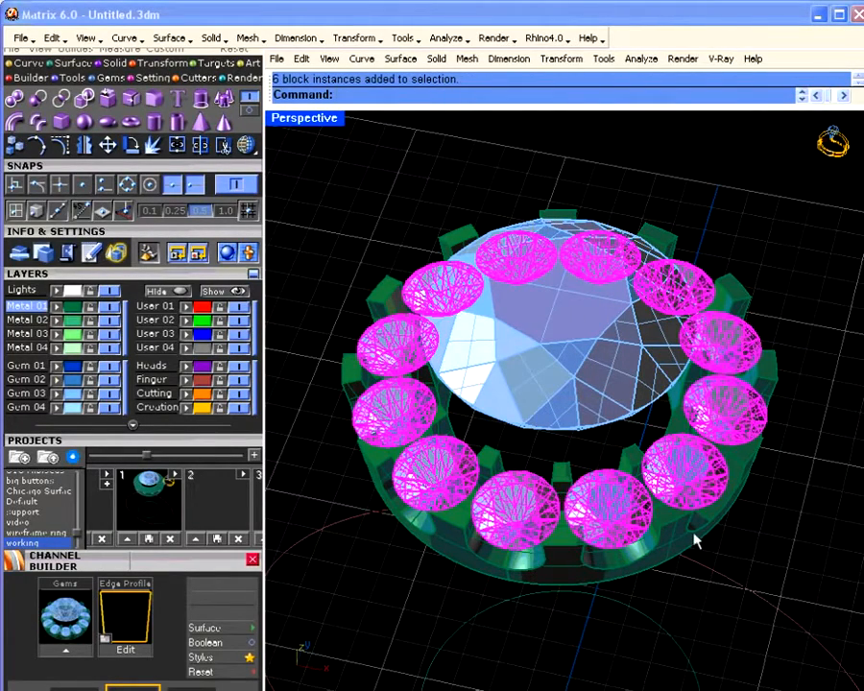
pyautogui.moveTo(674, 520)
pyautogui.mouseDown(button='right')
pyautogui.moveTo(671, 541)
pyautogui.moveTo(671, 498)
pyautogui.moveTo(675, 519)
pyautogui.mouseUp(button='right')
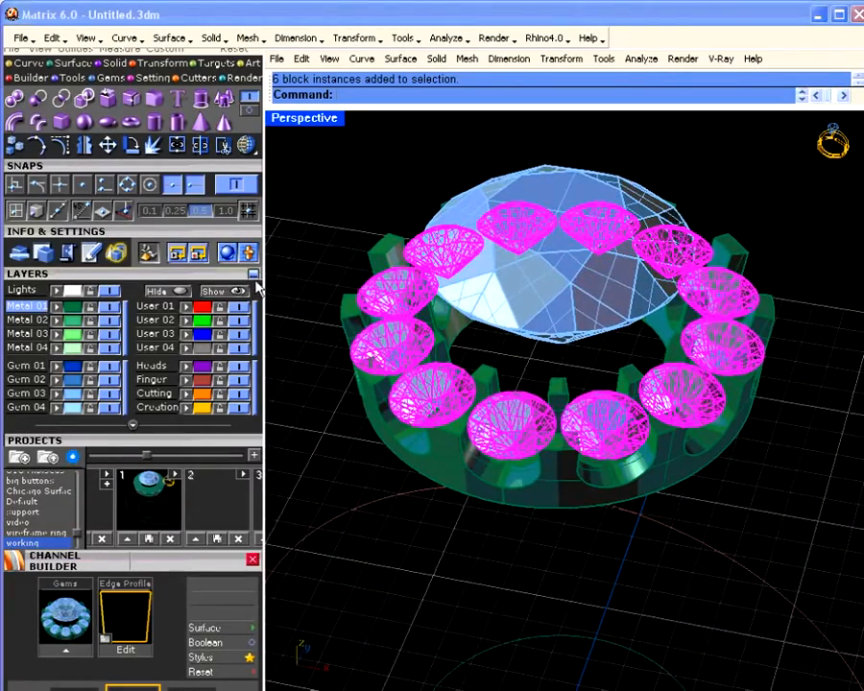
pyautogui.click(193, 82)
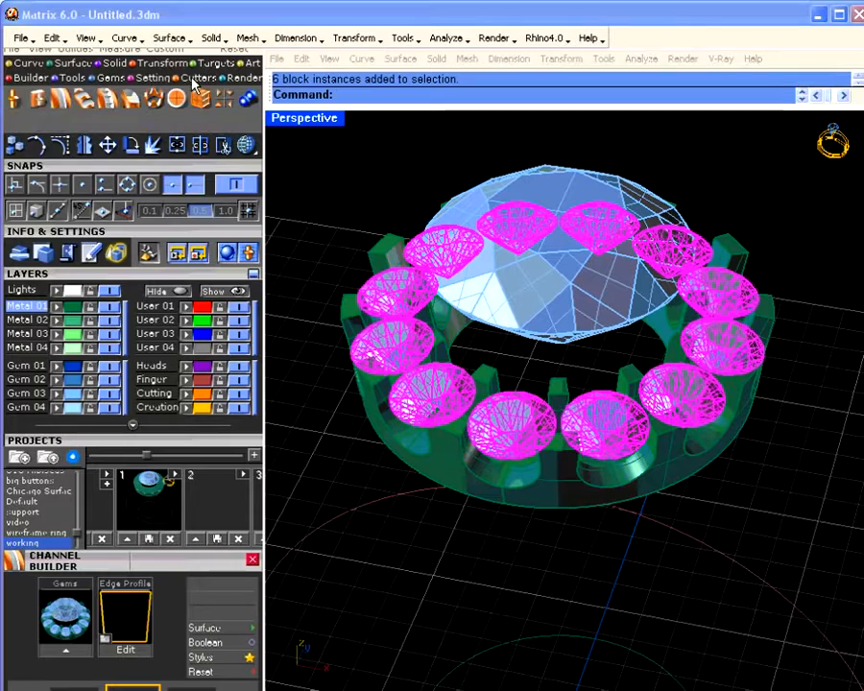
pyautogui.middleClick(394, 212)
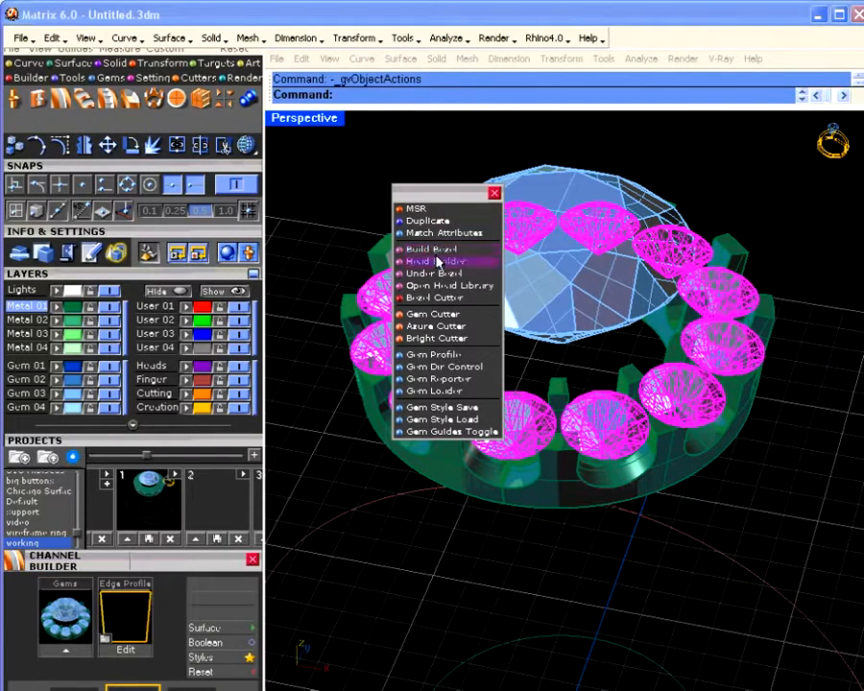
pyautogui.click(447, 325)
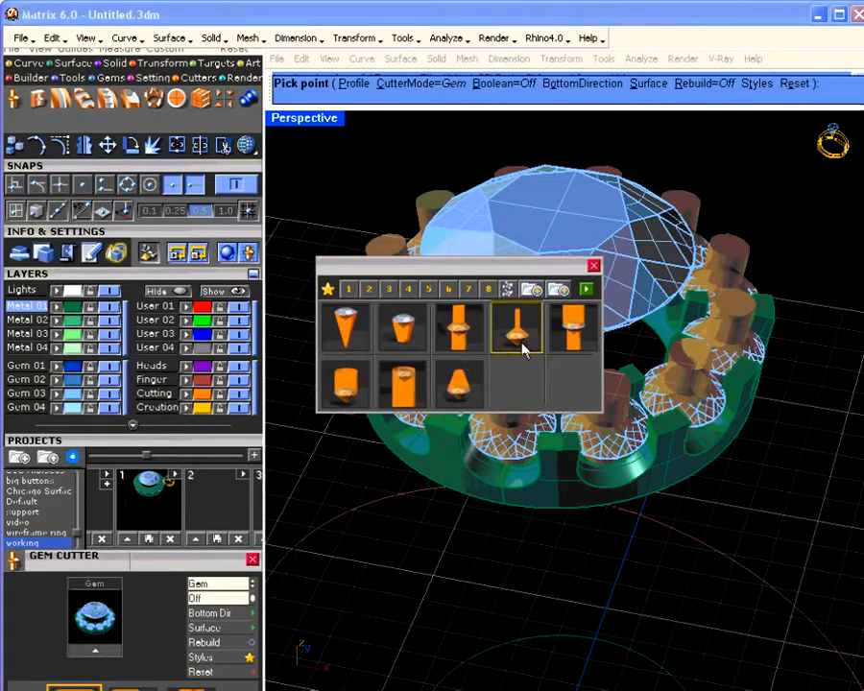
pyautogui.click(405, 386)
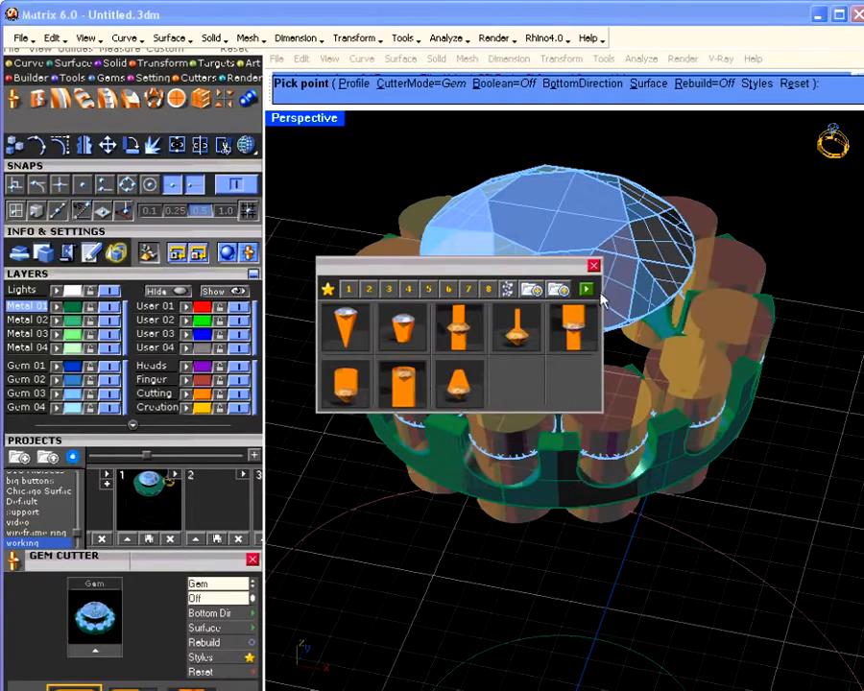
pyautogui.click(588, 289)
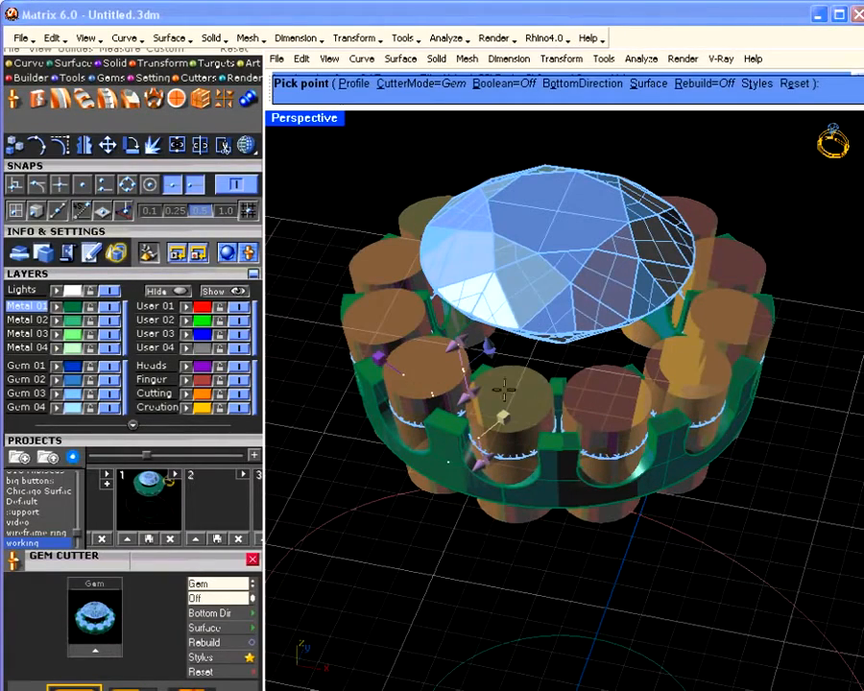
pyautogui.moveTo(512, 408); pyautogui.dragTo(545, 415, button='right')
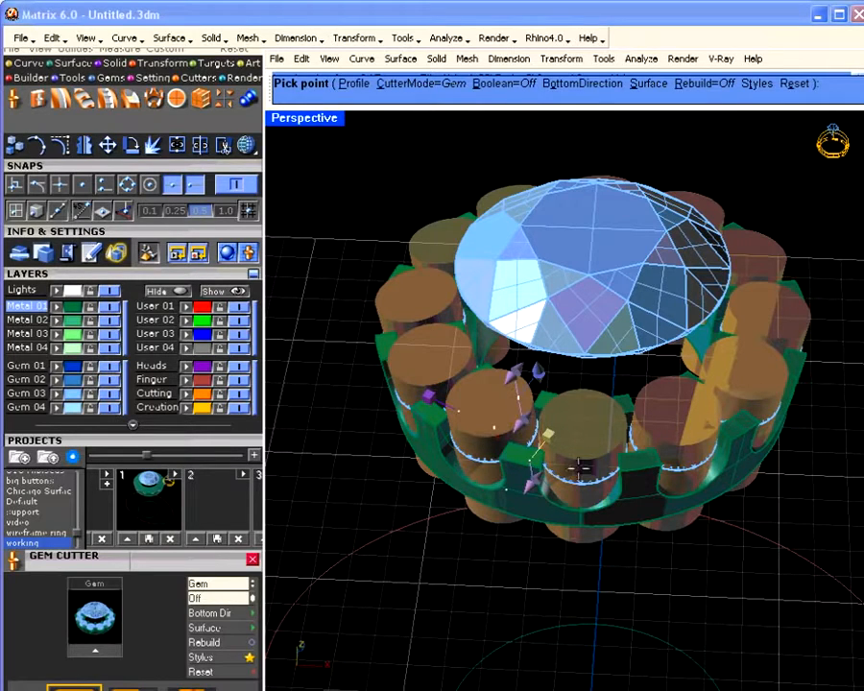
# Set the gem cutters' girdle scale to 60% and create the twelve cutters.
pyautogui.moveTo(103, 564); pyautogui.dragTo(103, 351)
pyautogui.moveTo(103, 411); pyautogui.dragTo(85, 293)
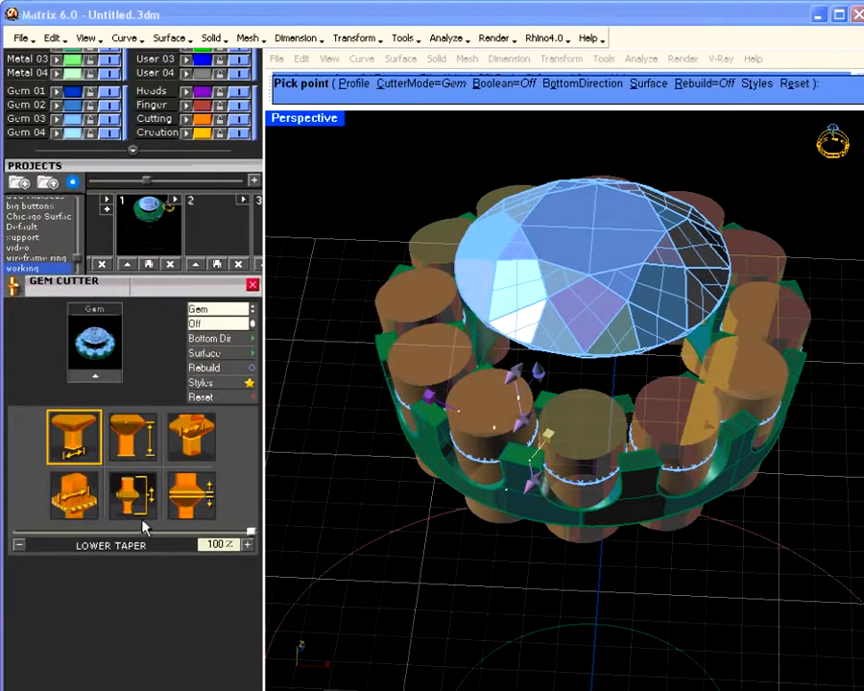
pyautogui.click(78, 496)
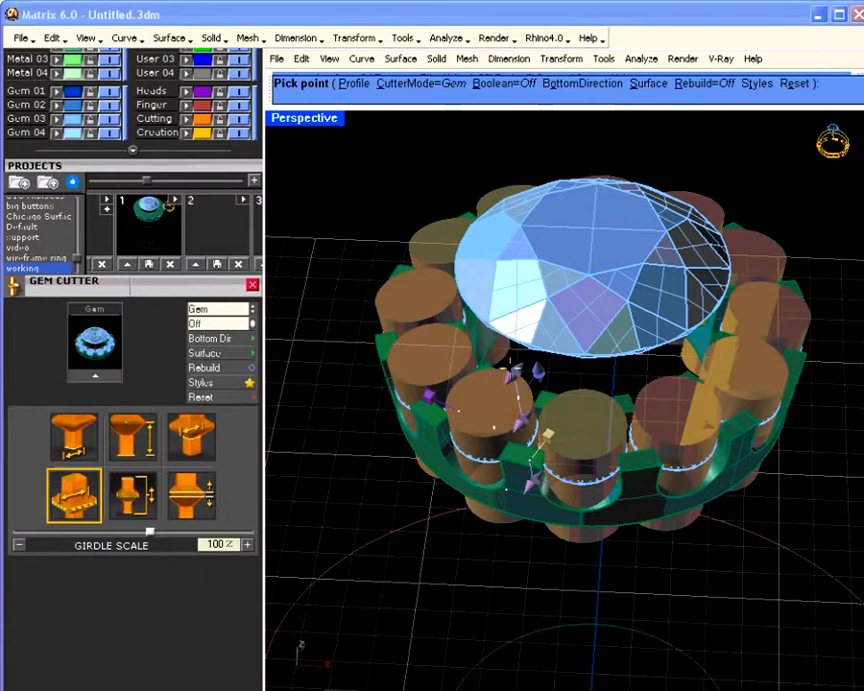
pyautogui.moveTo(514, 375)
pyautogui.moveTo(514, 374); pyautogui.dragTo(500, 393)
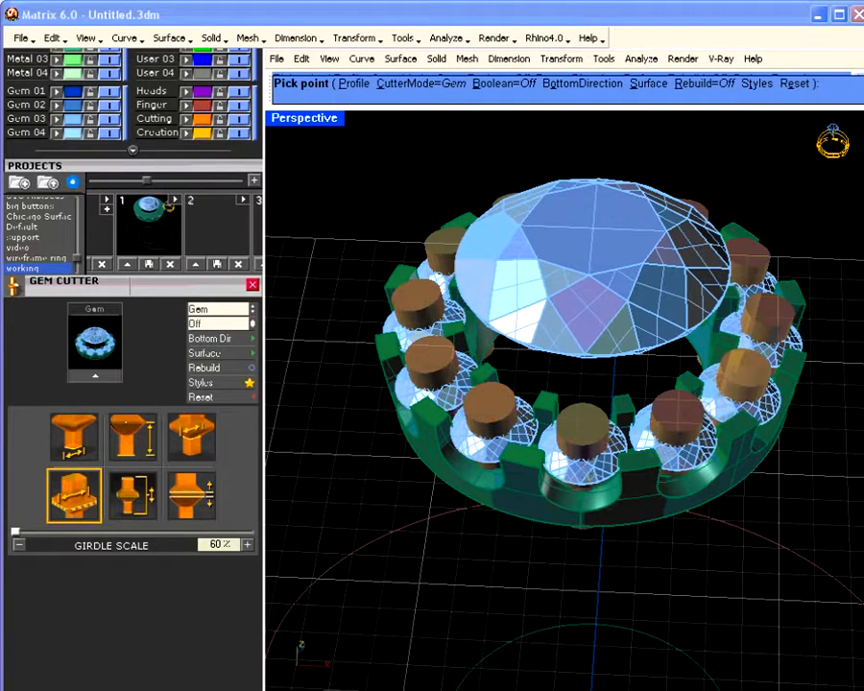
pyautogui.rightClick(583, 465)
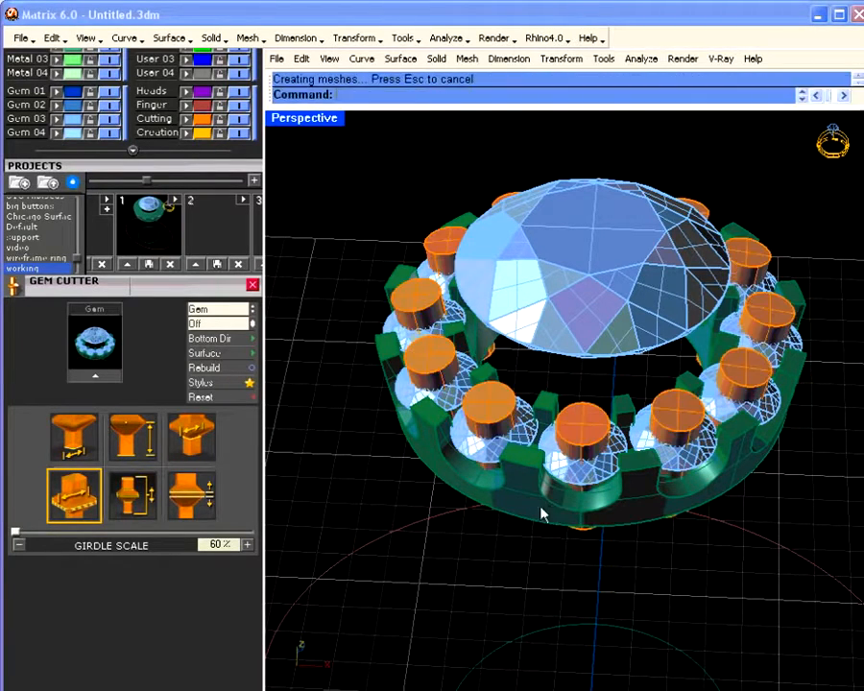
# Subtract all gem cutters on the Cutting layer from the metal halo with the Boolean Builder's difference and One By One enabled.
pyautogui.moveTo(43, 177); pyautogui.dragTo(97, 511)
pyautogui.click(61, 81)
pyautogui.click(428, 465)
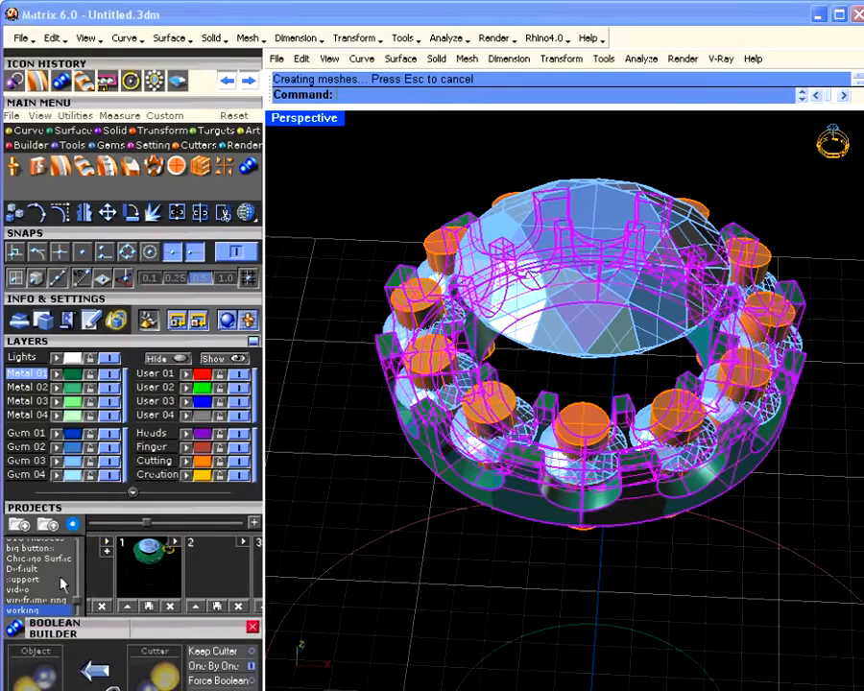
pyautogui.moveTo(61, 582); pyautogui.dragTo(79, 310)
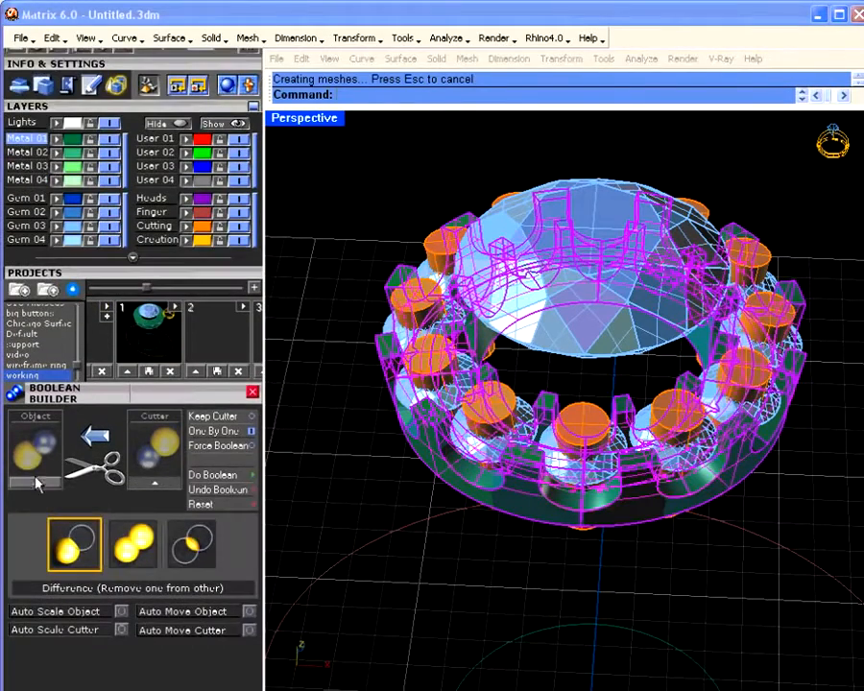
pyautogui.click(208, 226)
pyautogui.click(159, 483)
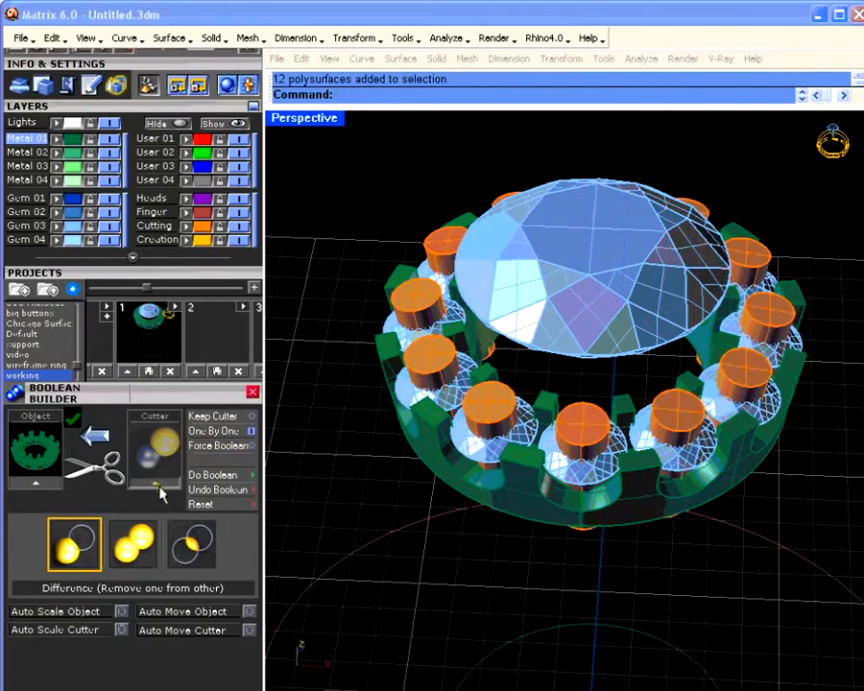
pyautogui.click(246, 478)
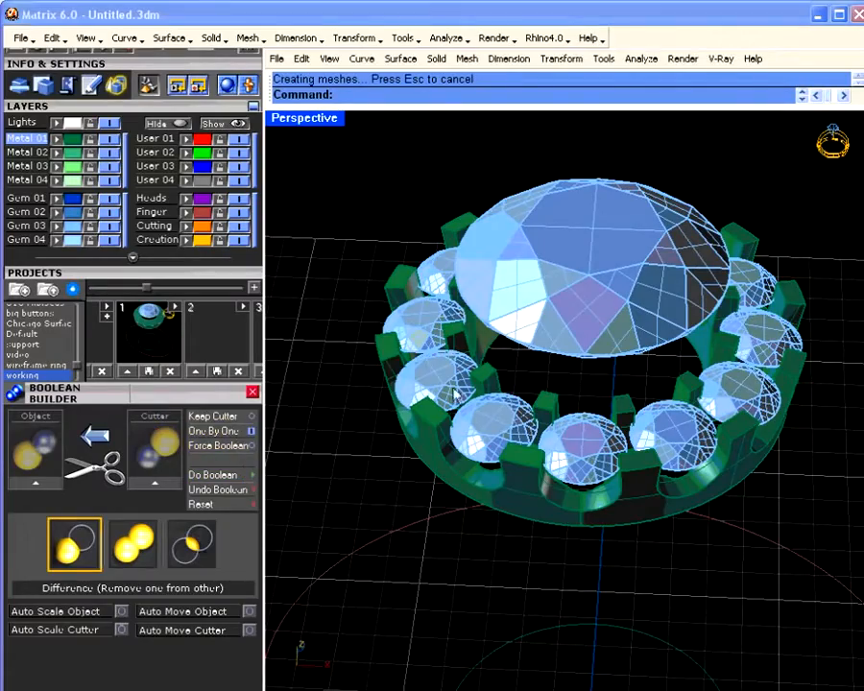
# Examine the cut halo, its prongs and stone seats from several angles and close up beside the reference photo.
pyautogui.moveTo(455, 394); pyautogui.dragTo(559, 556, button='right')
pyautogui.moveTo(596, 338); pyautogui.dragTo(718, 480, button='right')
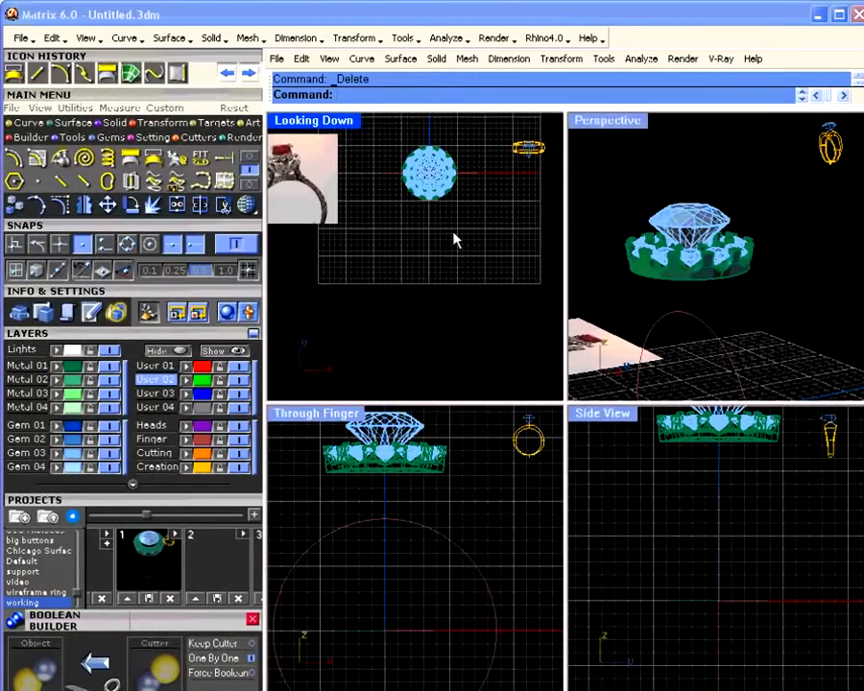
pyautogui.moveTo(727, 271); pyautogui.dragTo(754, 343, button='right')
pyautogui.moveTo(680, 334); pyautogui.dragTo(676, 234, button='right')
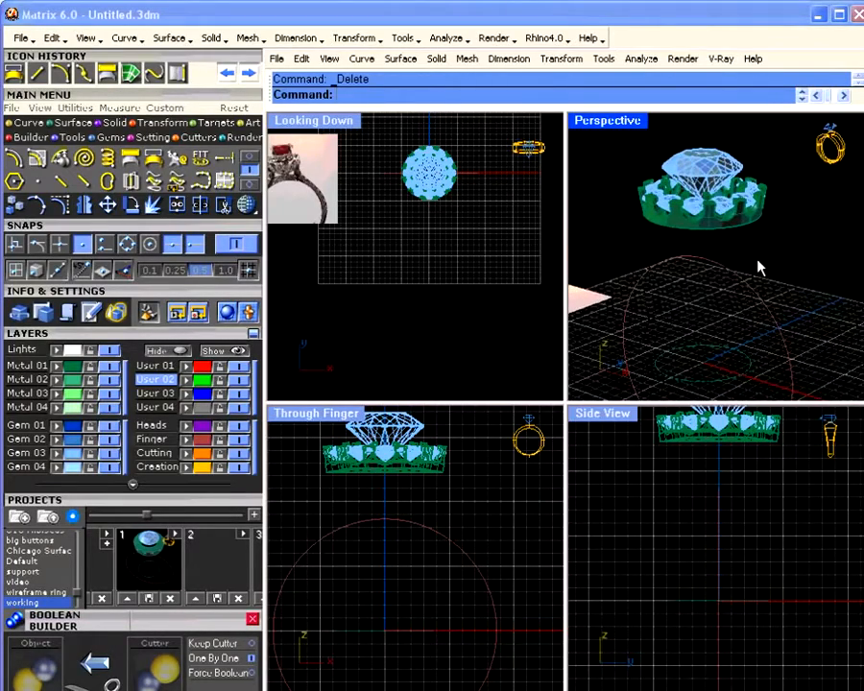
pyautogui.moveTo(749, 264); pyautogui.dragTo(725, 244, button='right')
pyautogui.moveTo(656, 246); pyautogui.dragTo(696, 239, button='right')
pyautogui.click(77, 122)
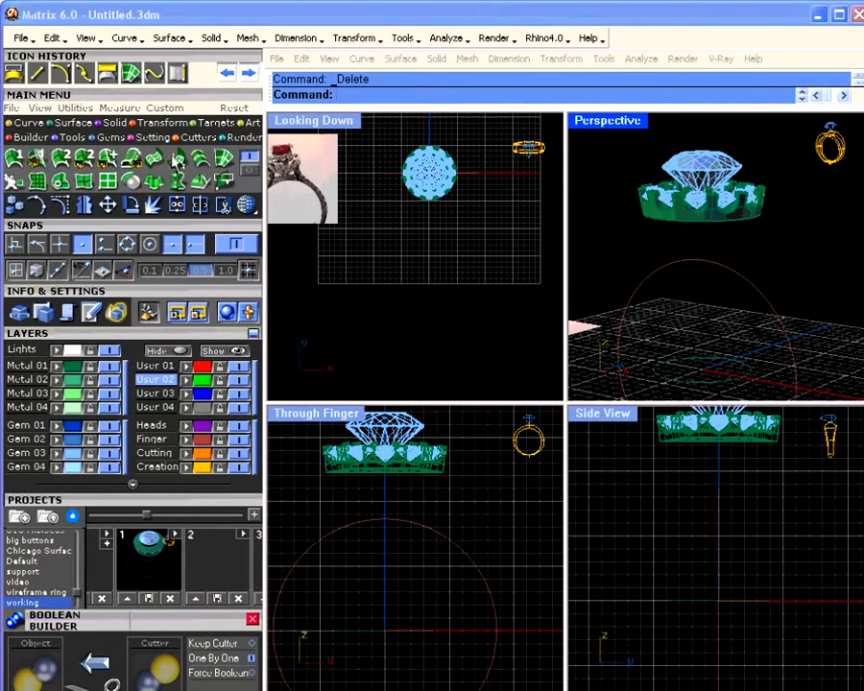
pyautogui.moveTo(788, 235); pyautogui.dragTo(715, 282, button='right')
pyautogui.scroll(10, 678, 243)
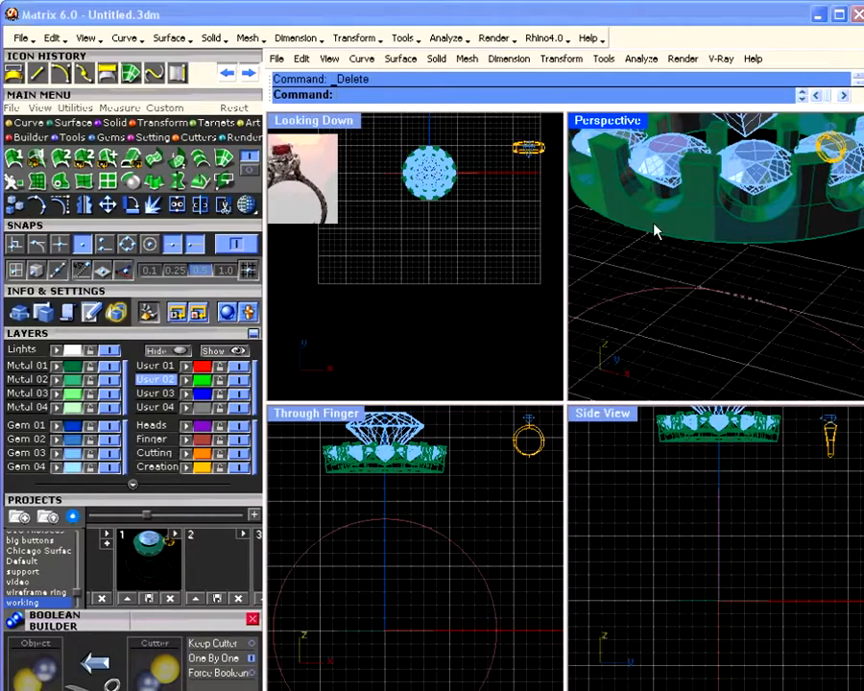
pyautogui.moveTo(768, 269); pyautogui.dragTo(796, 221, button='right')
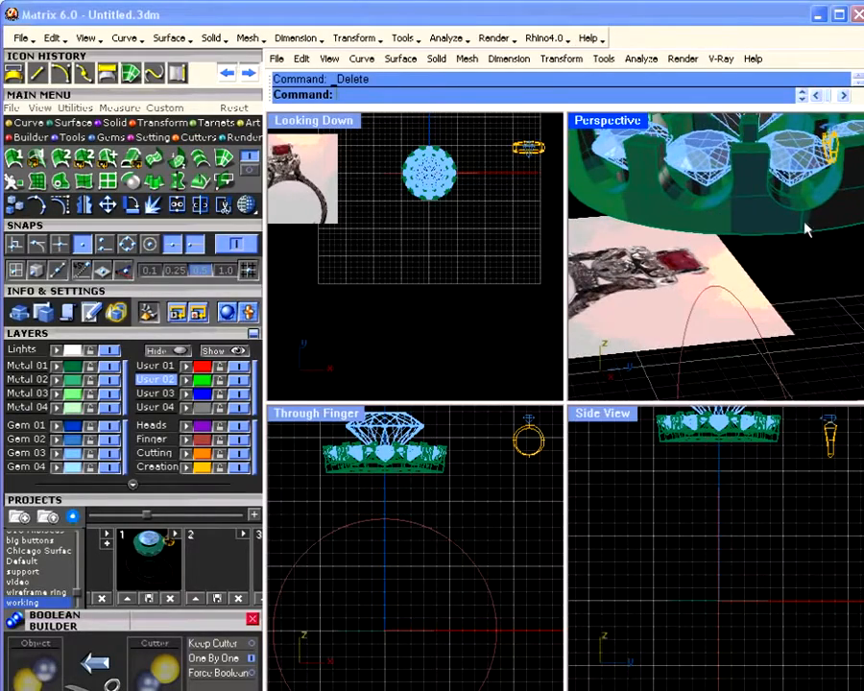
pyautogui.scroll(-5, 693, 224)
pyautogui.moveTo(693, 226); pyautogui.dragTo(786, 262, button='right')
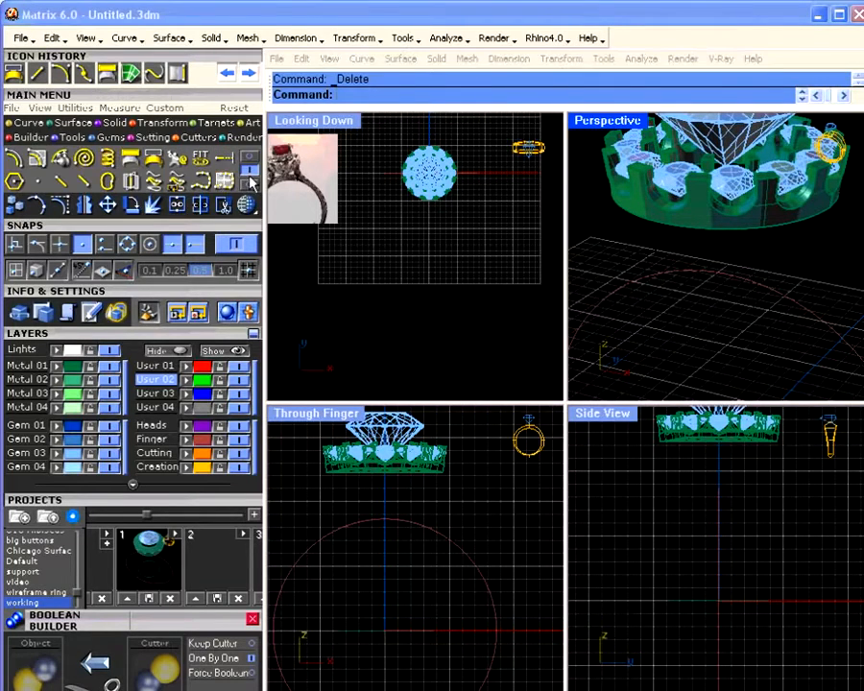
# Duplicate the vertical edge on the outer wall of the metal halo as a separate curve.
pyautogui.click(250, 157)
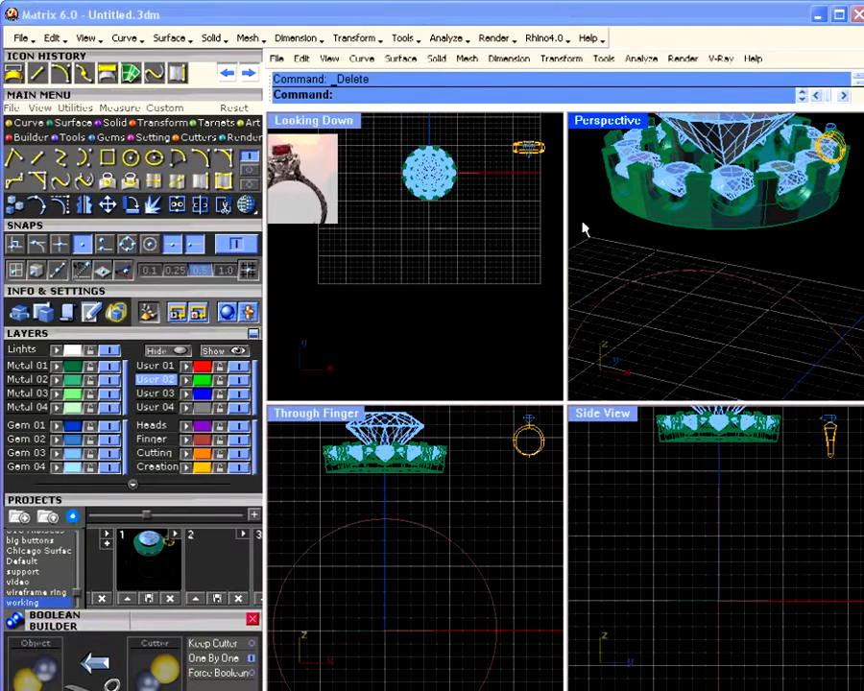
pyautogui.click(200, 180)
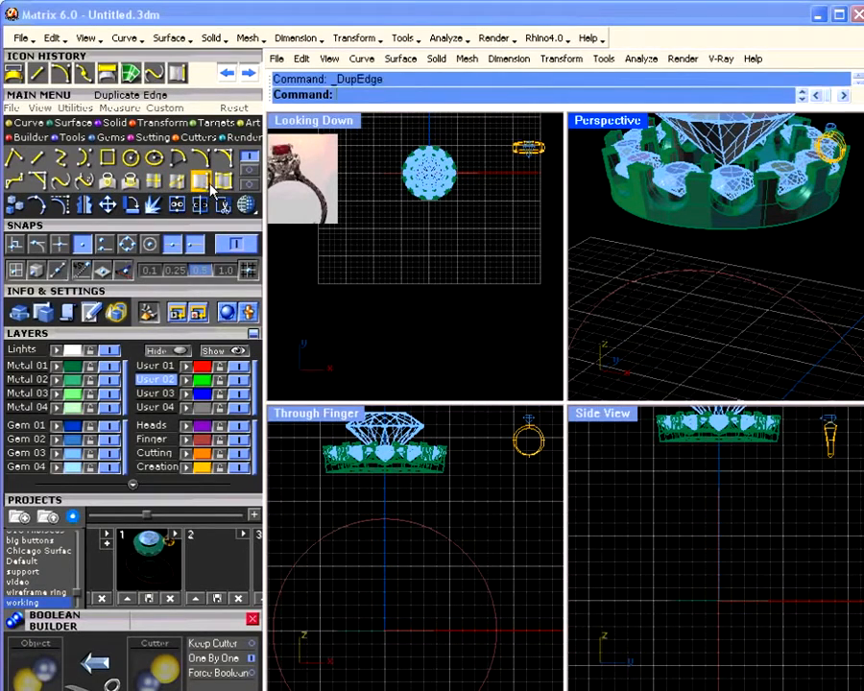
pyautogui.click(667, 224)
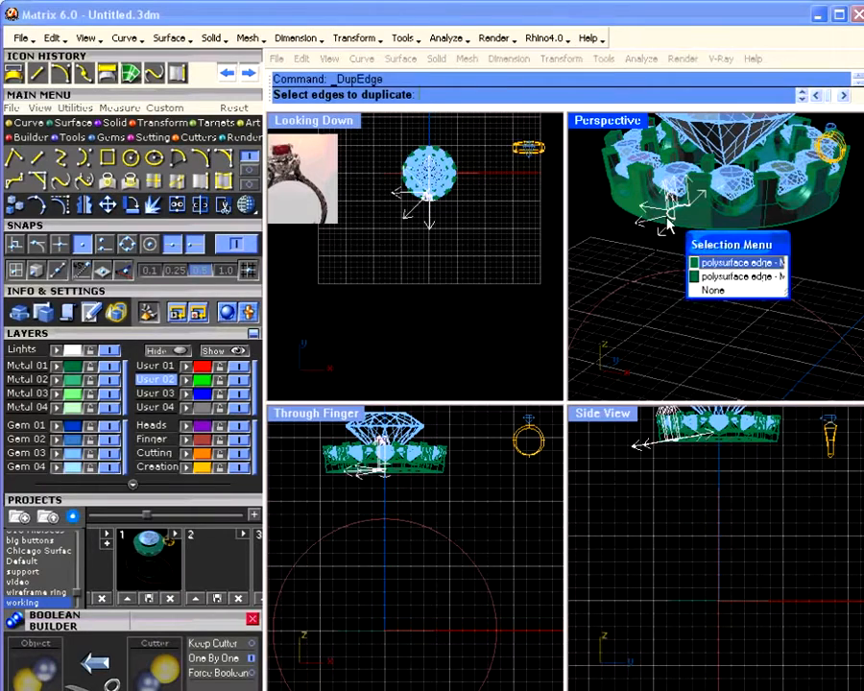
pyautogui.click(716, 277)
pyautogui.press('Return')
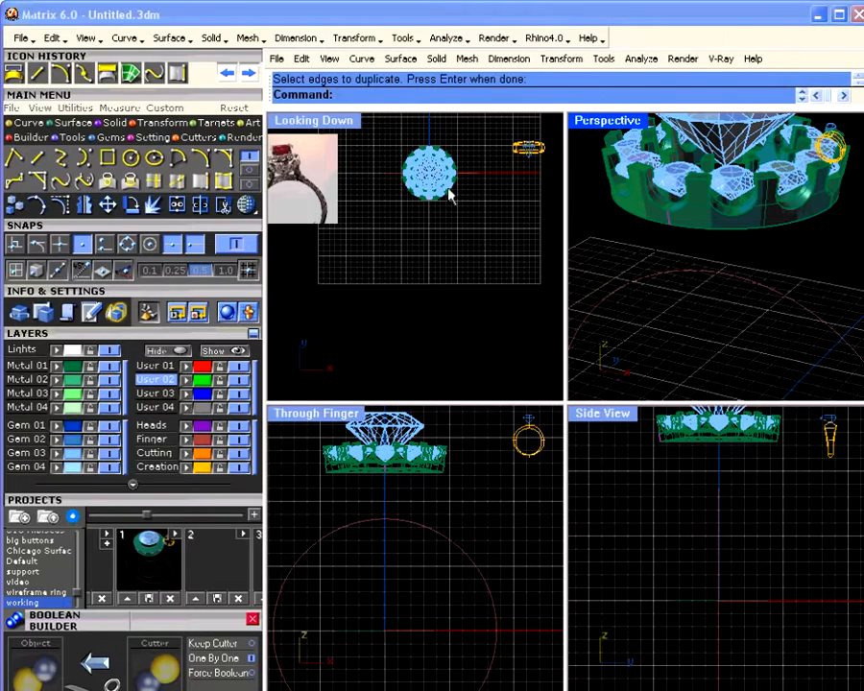
# Mirror a copy of the duplicated edge curve across the X axis through the origin in the Looking Down view.
pyautogui.click(338, 120)
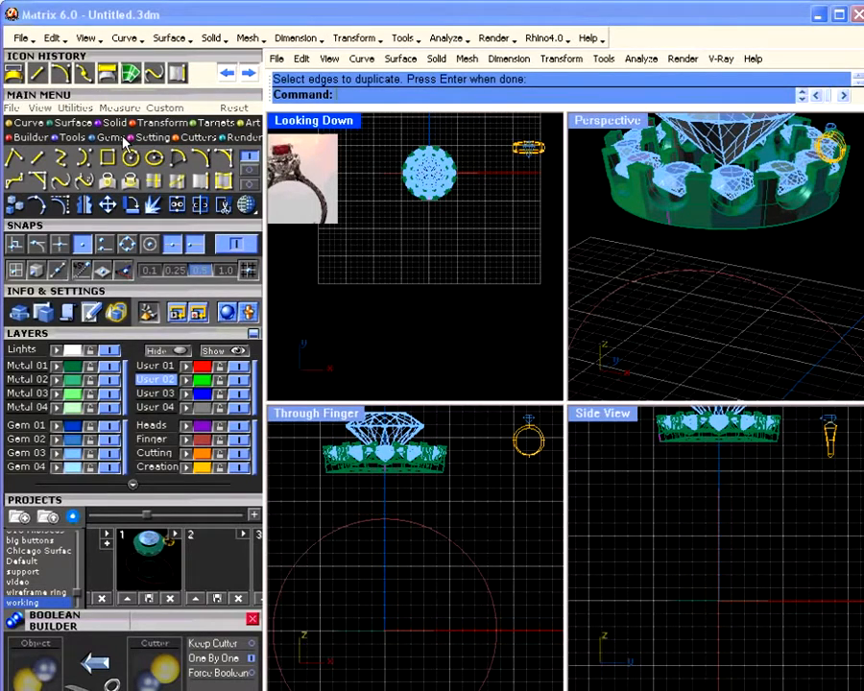
pyautogui.click(87, 208)
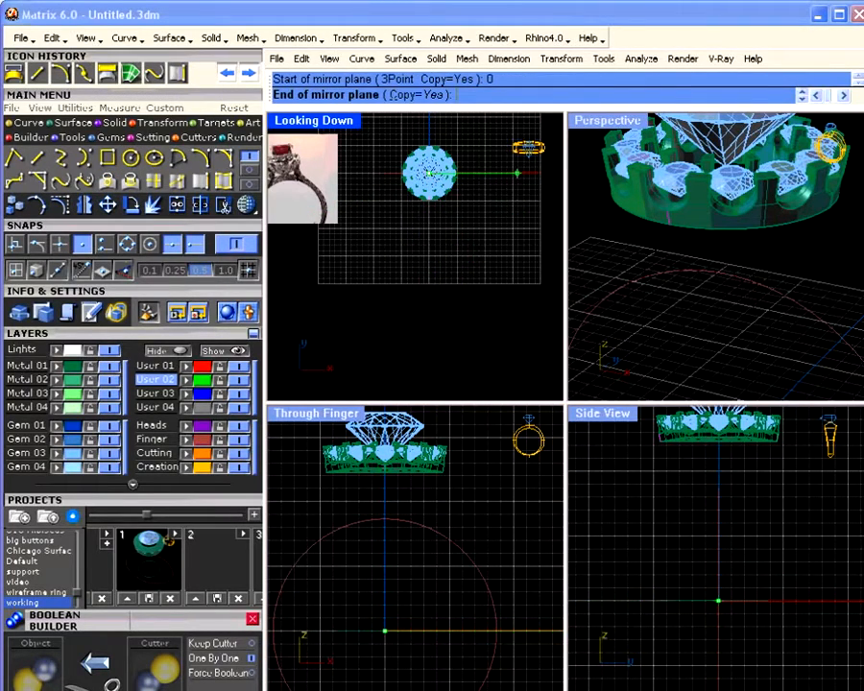
pyautogui.click(516, 174)
pyautogui.moveTo(720, 253); pyautogui.dragTo(772, 248, button='right')
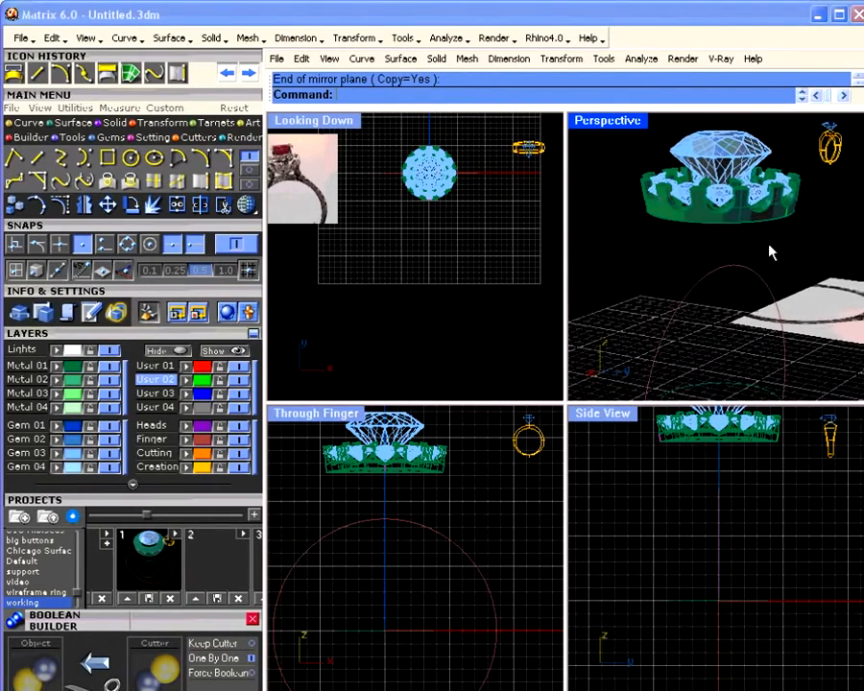
# Hide the Metal 01 layer and blend the lower ends of the two edge curves with curvature continuity.
pyautogui.click(110, 366)
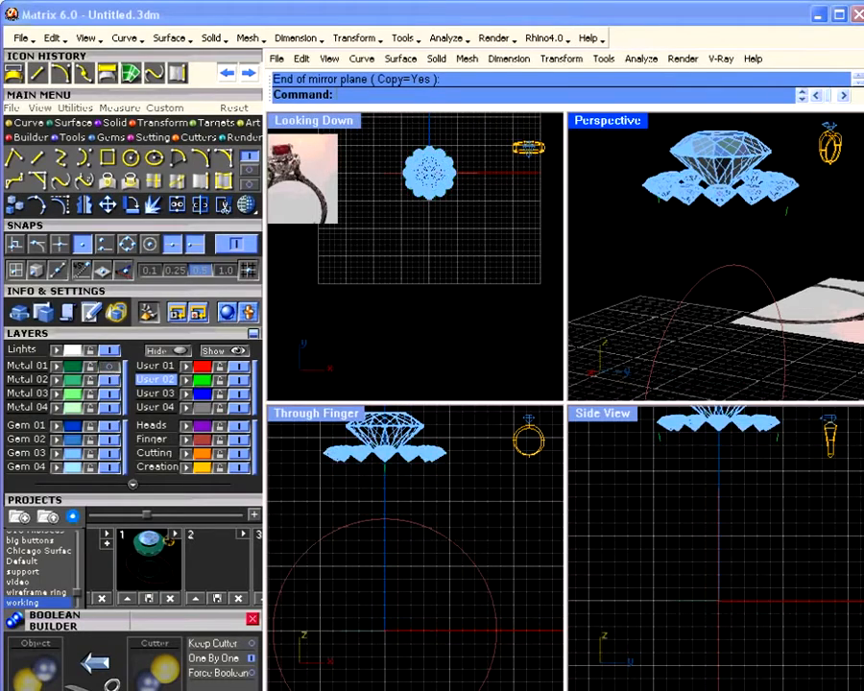
pyautogui.click(84, 181)
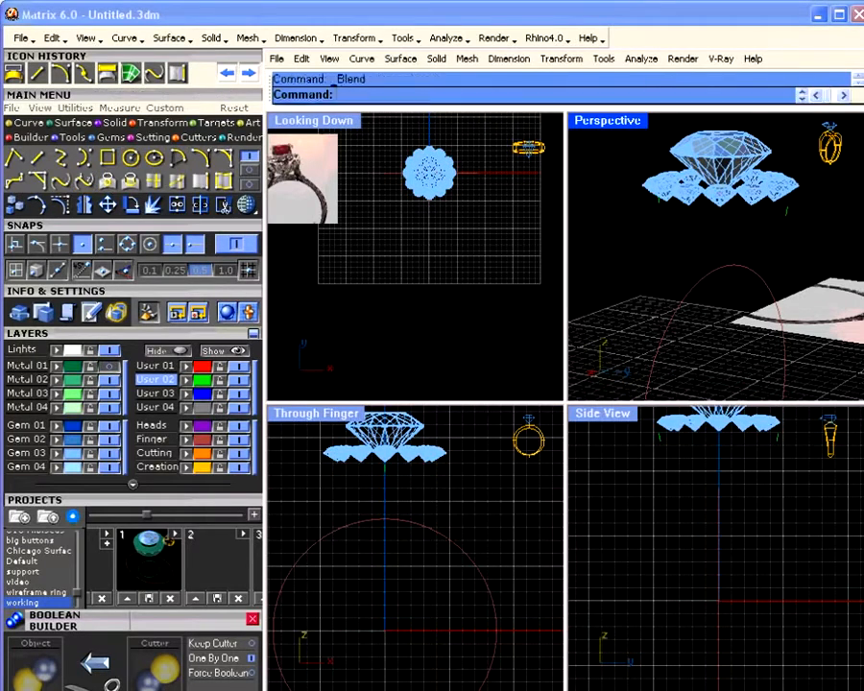
pyautogui.click(659, 204)
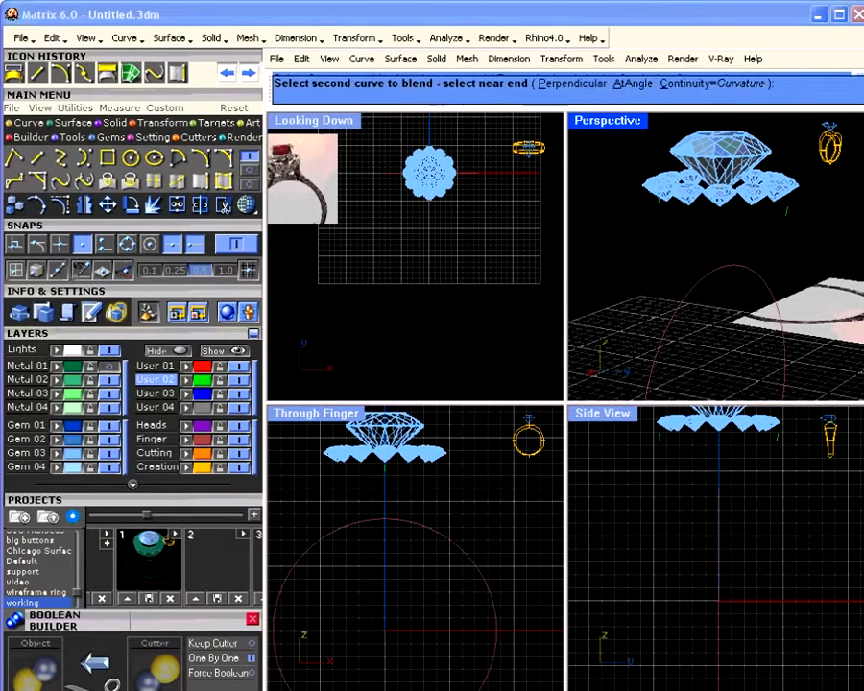
pyautogui.click(787, 226)
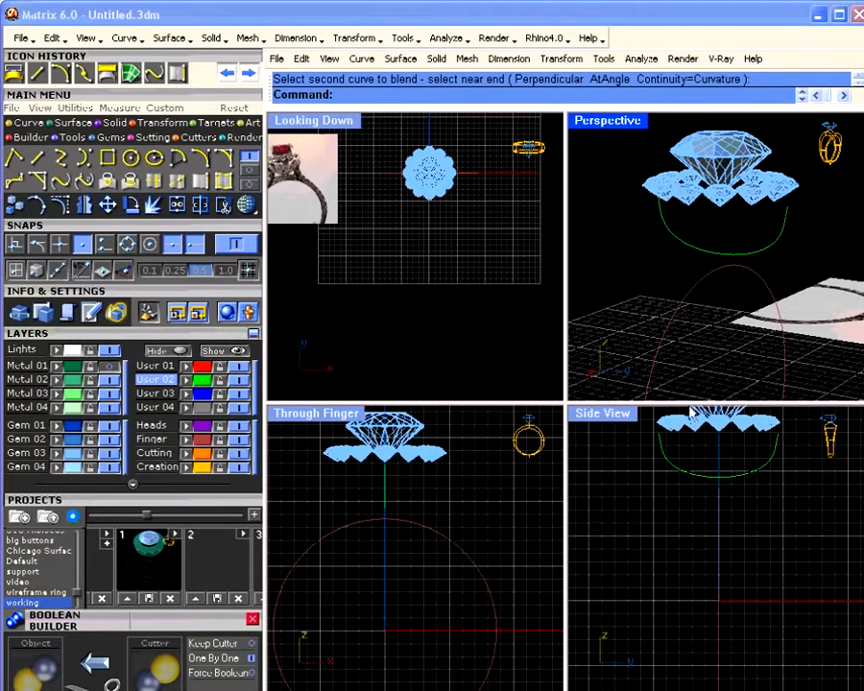
pyautogui.moveTo(711, 270); pyautogui.dragTo(802, 217, button='right')
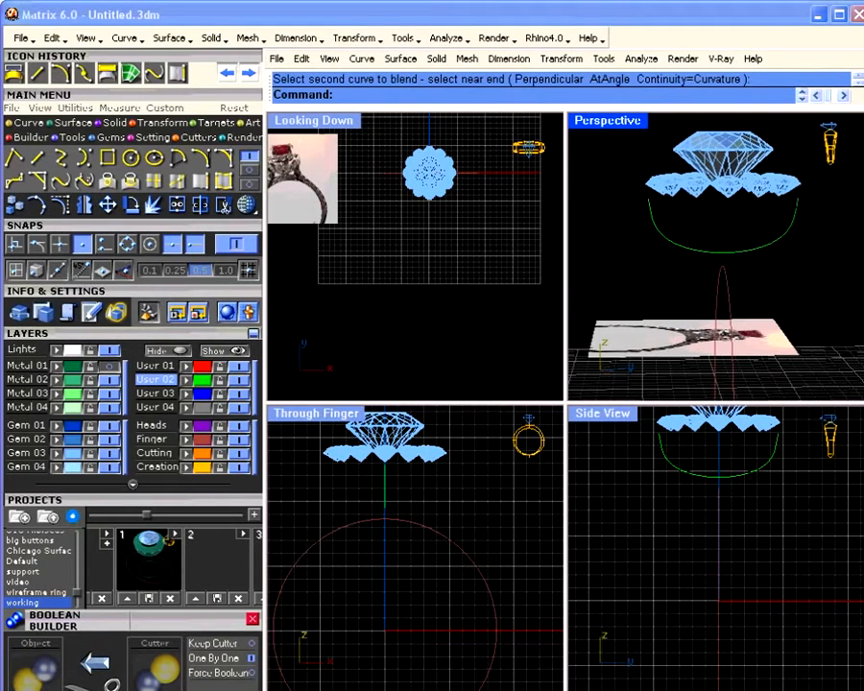
# Lower the bottom control points of the blend curve in the Side View so it reaches down to the finger rail.
pyautogui.click(718, 253)
pyautogui.click(60, 205)
pyautogui.moveTo(661, 480); pyautogui.dragTo(768, 503)
pyautogui.press('Escape')
pyautogui.press('Escape')
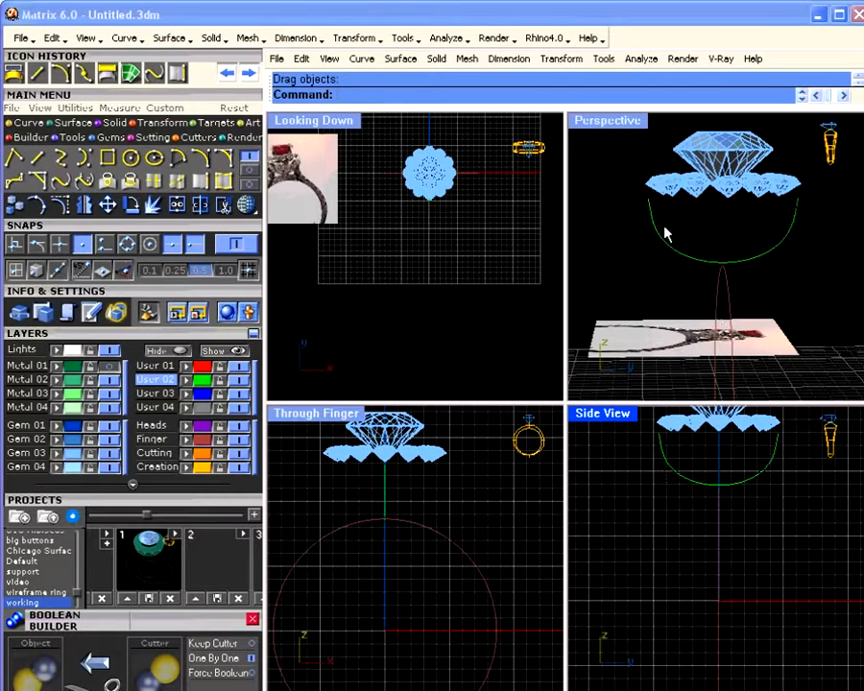
# Rotate a copy of the blend curve 90 degrees about the origin in the Looking Down view.
pyautogui.click(675, 249)
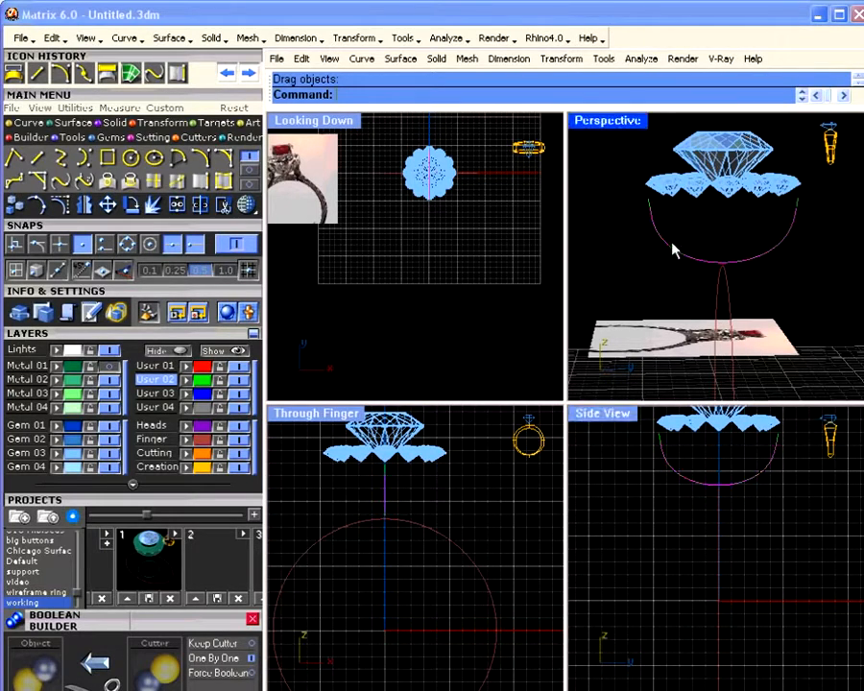
pyautogui.click(131, 206)
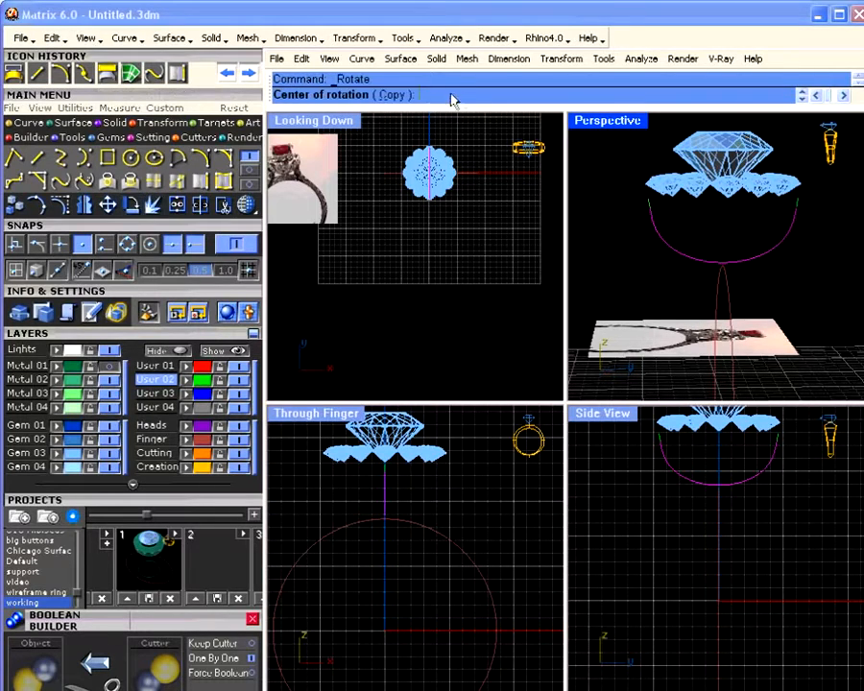
pyautogui.write('0')
pyautogui.press('Return')
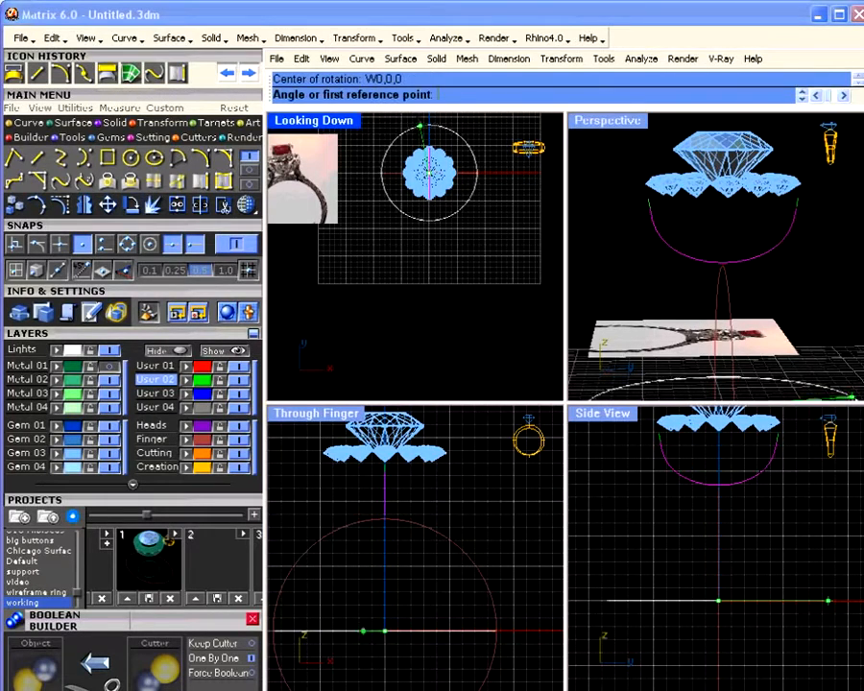
pyautogui.click(429, 121)
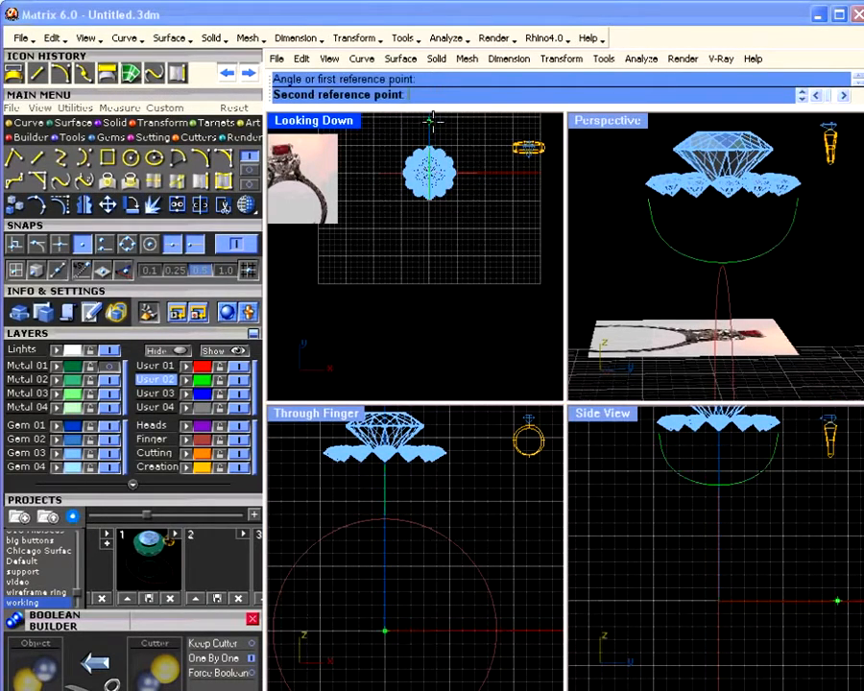
pyautogui.click(506, 173)
pyautogui.moveTo(783, 262)
pyautogui.mouseDown(button='right')
pyautogui.moveTo(706, 266)
pyautogui.moveTo(756, 276)
pyautogui.moveTo(797, 272)
pyautogui.mouseUp(button='right')
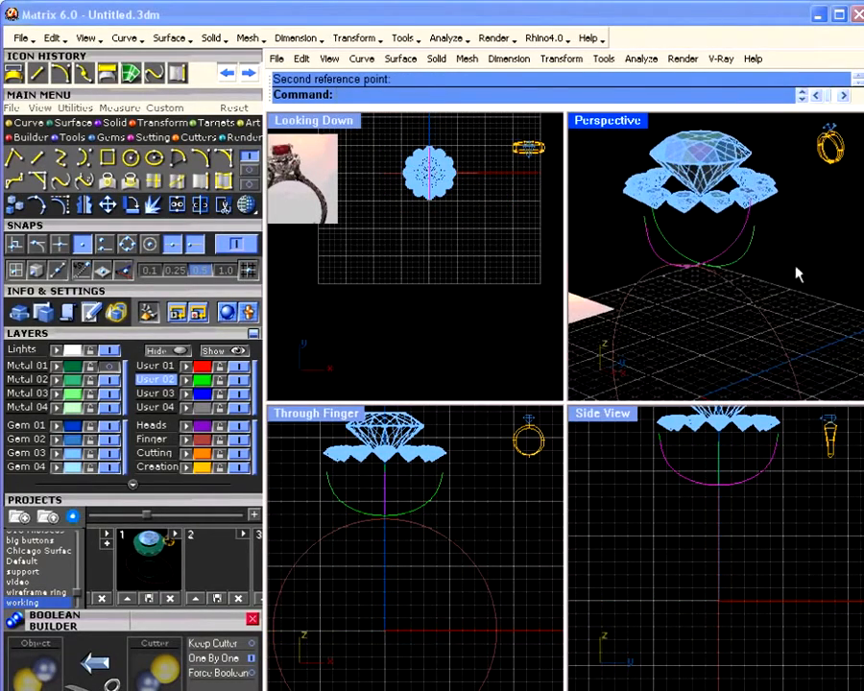
# Split the two crossing blend curves with each other at their lowest point into four quarter curves.
pyautogui.click(200, 205)
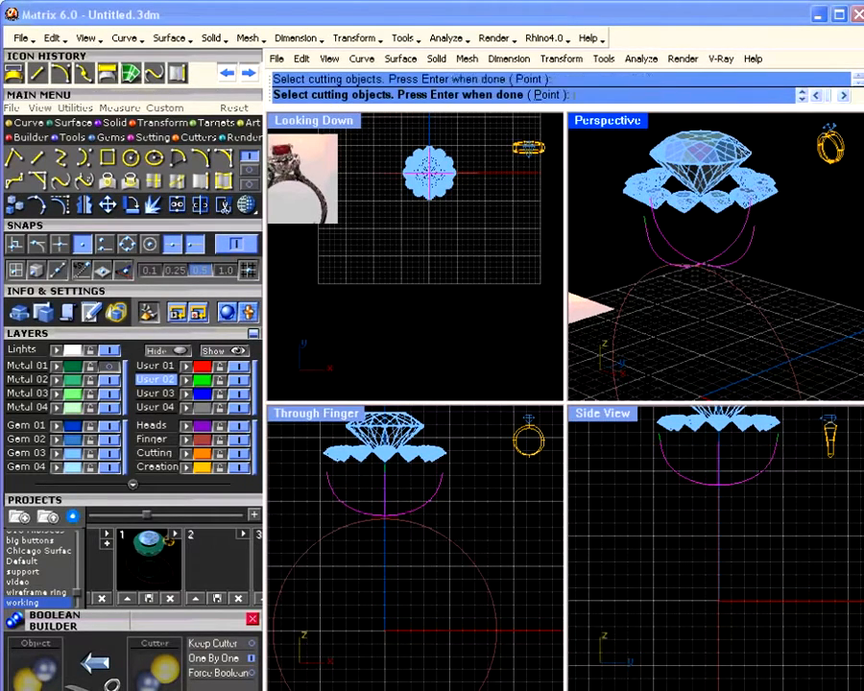
pyautogui.press('Return')
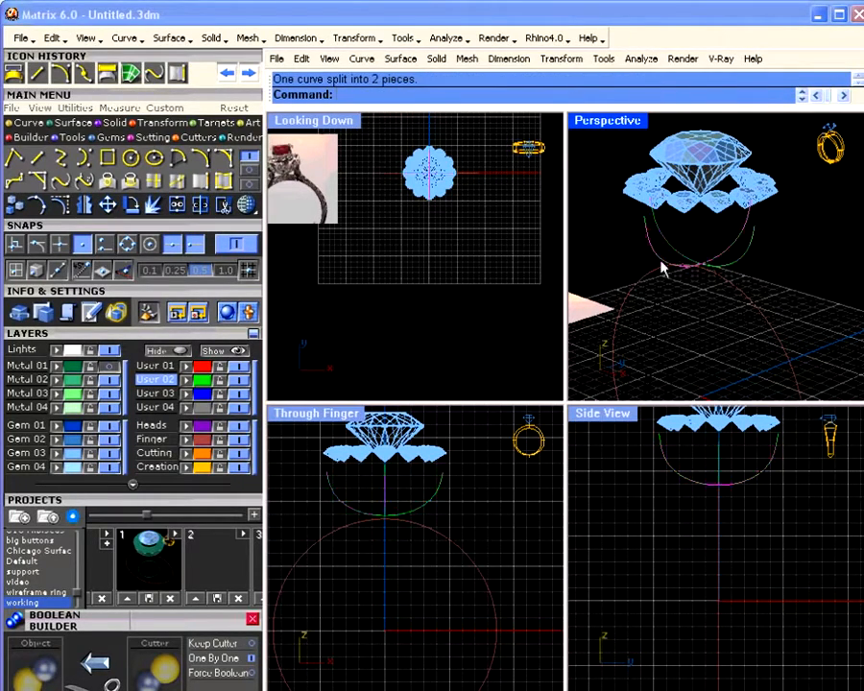
pyautogui.rightClick(222, 204)
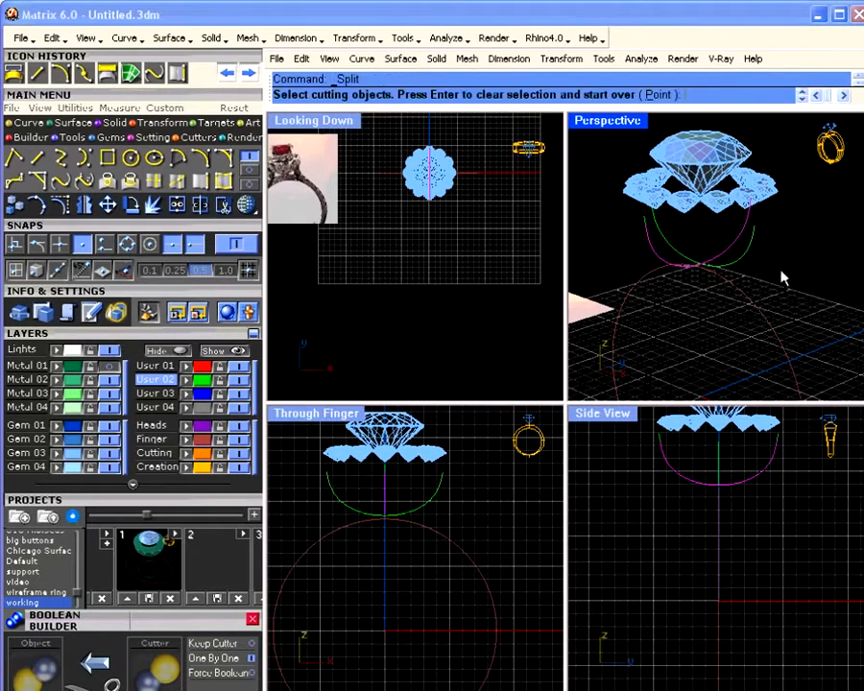
pyautogui.click(732, 273)
pyautogui.press('Return')
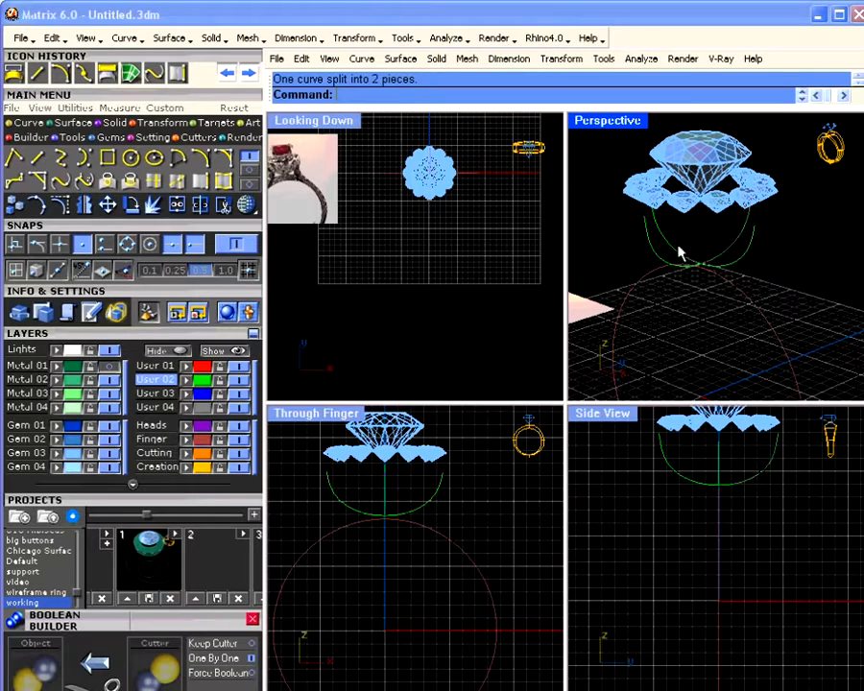
# Show the Metal 01 layer, duplicate the four outer bottom edges of the halo and join them into one closed curve.
pyautogui.click(680, 271)
pyautogui.click(109, 368)
pyautogui.moveTo(689, 283); pyautogui.dragTo(670, 183, button='right')
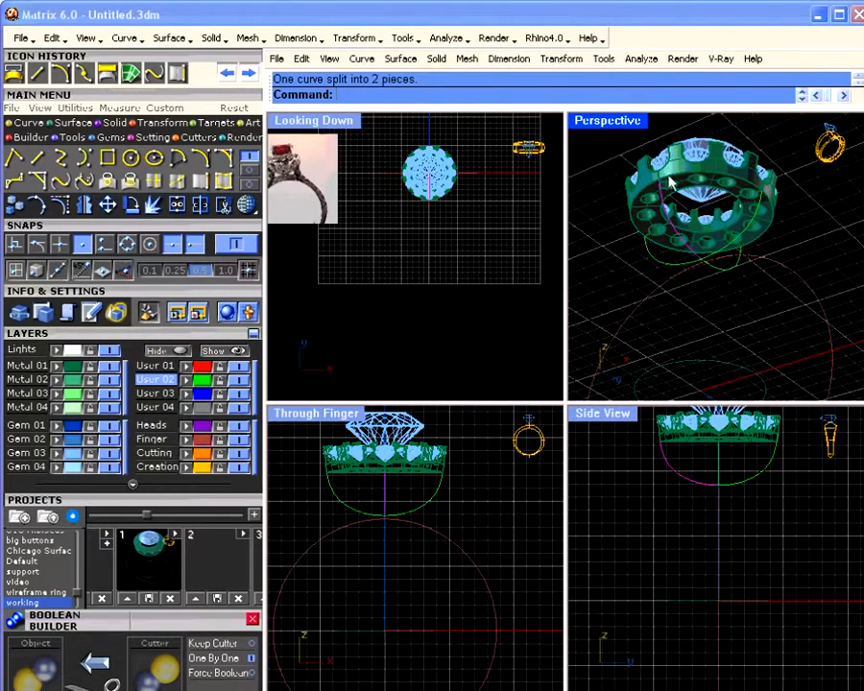
pyautogui.click(200, 180)
pyautogui.scroll(5, 689, 182)
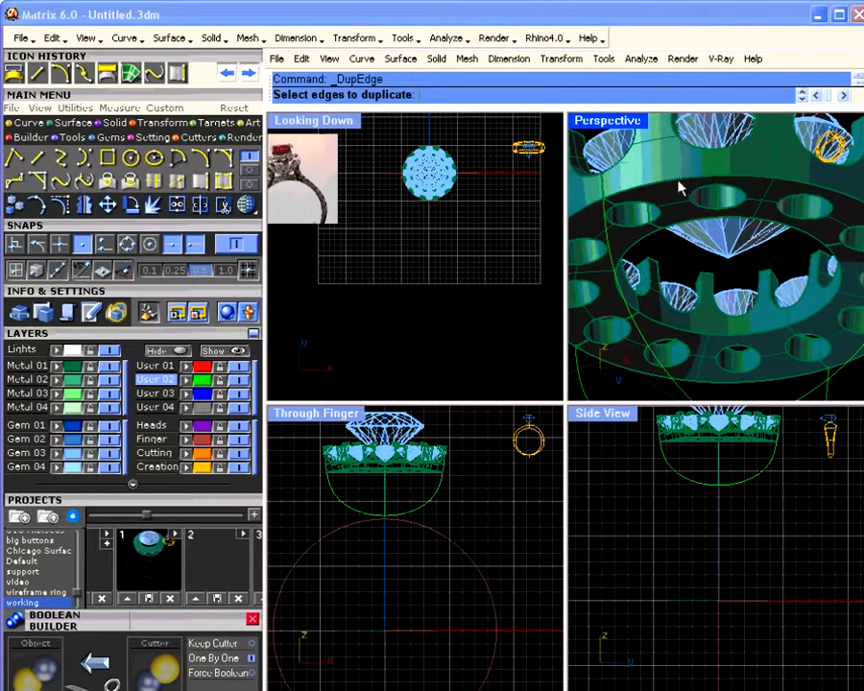
pyautogui.click(678, 187)
pyautogui.click(740, 223)
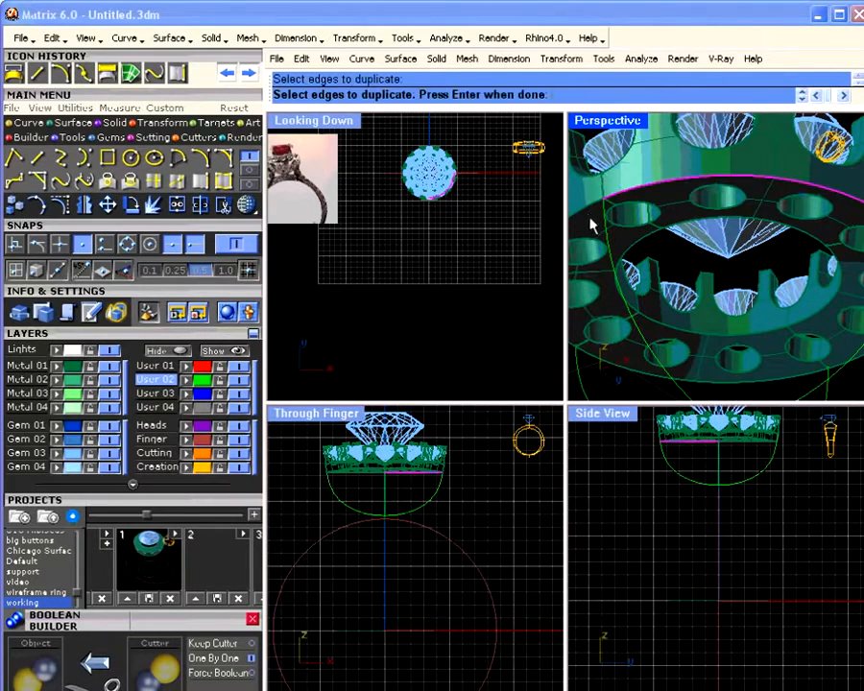
pyautogui.click(796, 373)
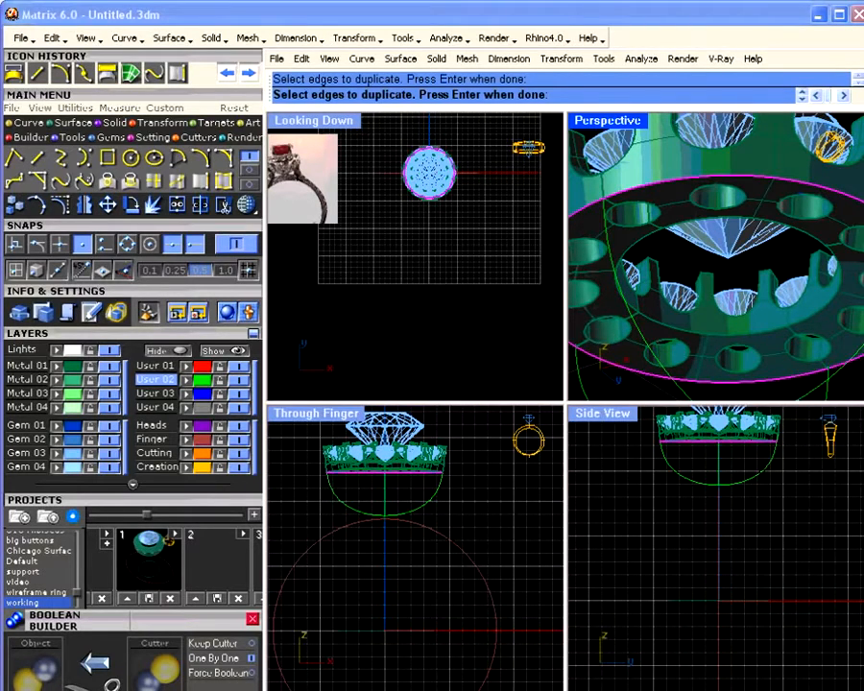
pyautogui.scroll(-5, 693, 272)
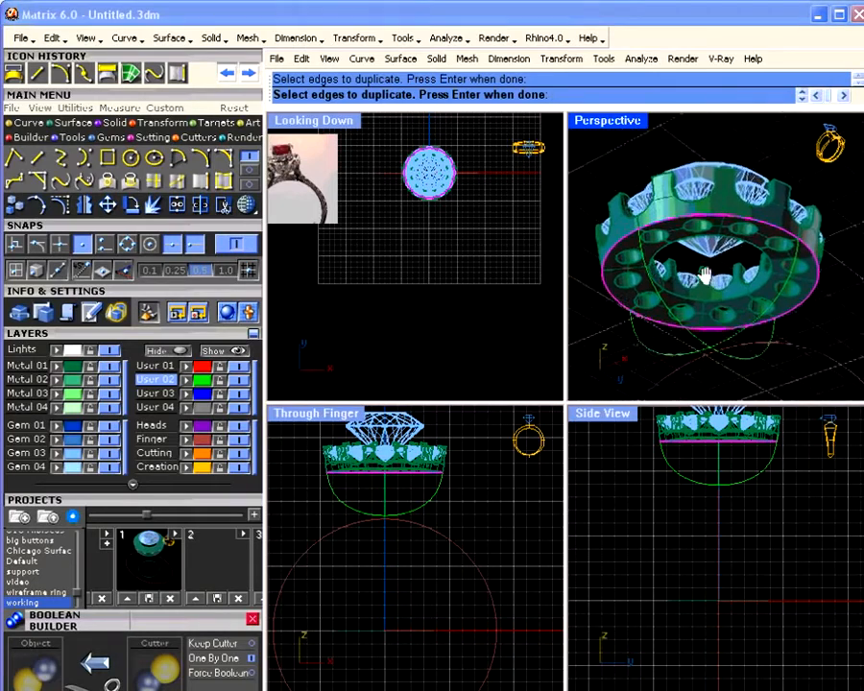
pyautogui.press('Return')
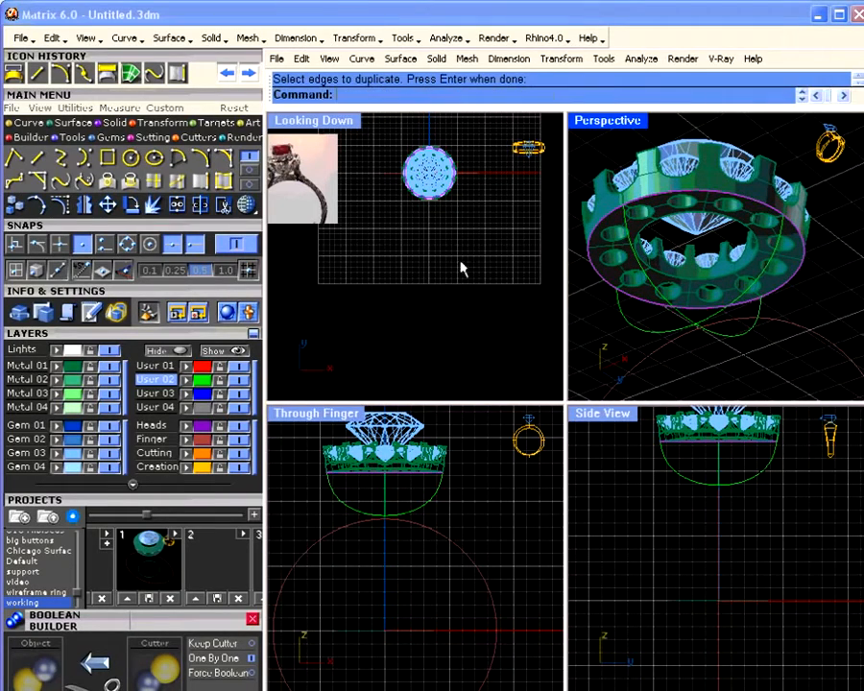
pyautogui.click(178, 207)
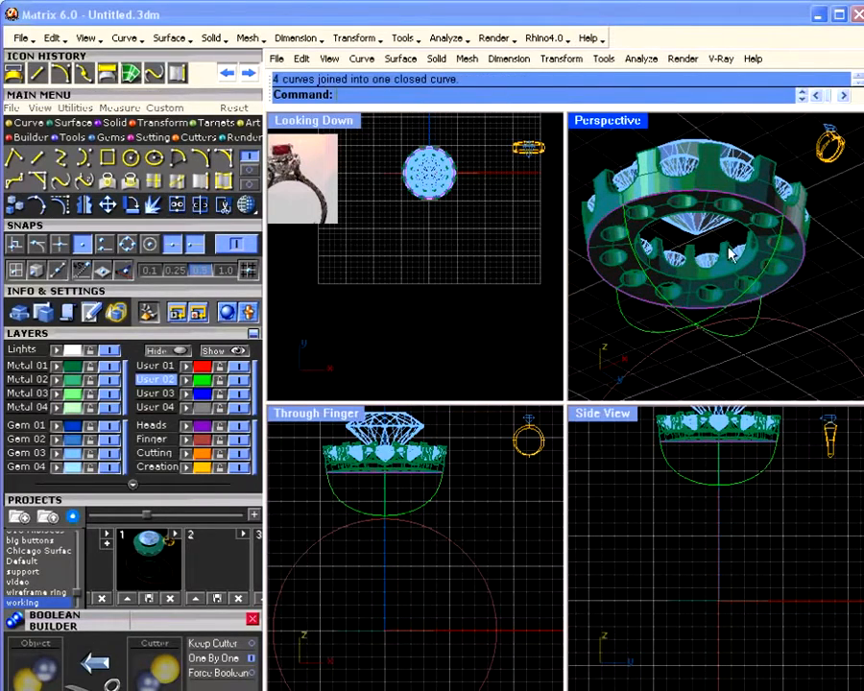
# Build a bowl surface on Metal 02 from the joined ring and four quarter curves with Curve Network, edge tolerance 0.01, interior 0.1, Position matching.
pyautogui.click(110, 378)
pyautogui.moveTo(675, 229); pyautogui.dragTo(706, 339, button='right')
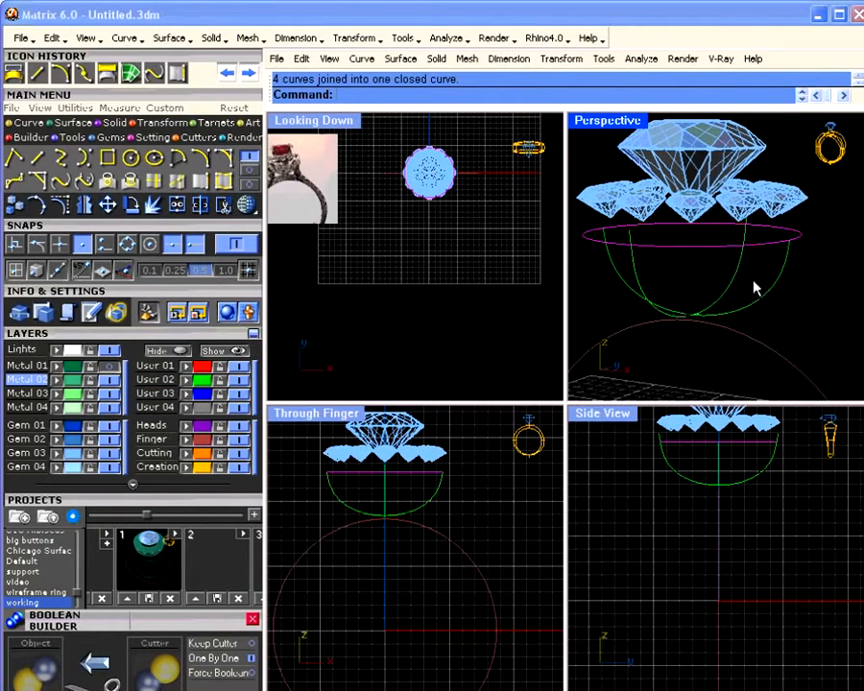
pyautogui.moveTo(782, 305); pyautogui.dragTo(636, 285)
pyautogui.moveTo(637, 285); pyautogui.dragTo(683, 282, button='right')
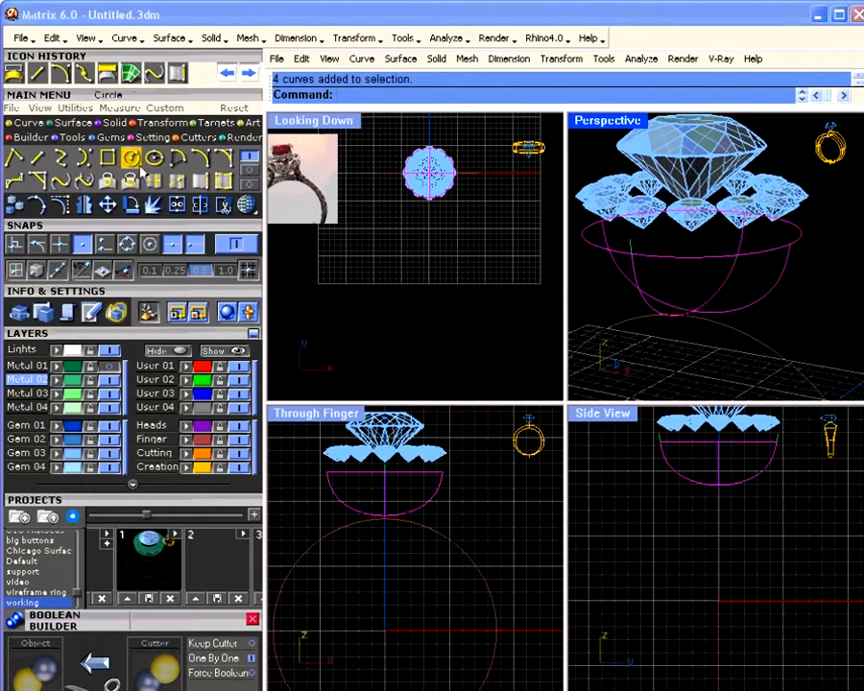
pyautogui.click(73, 122)
pyautogui.click(223, 158)
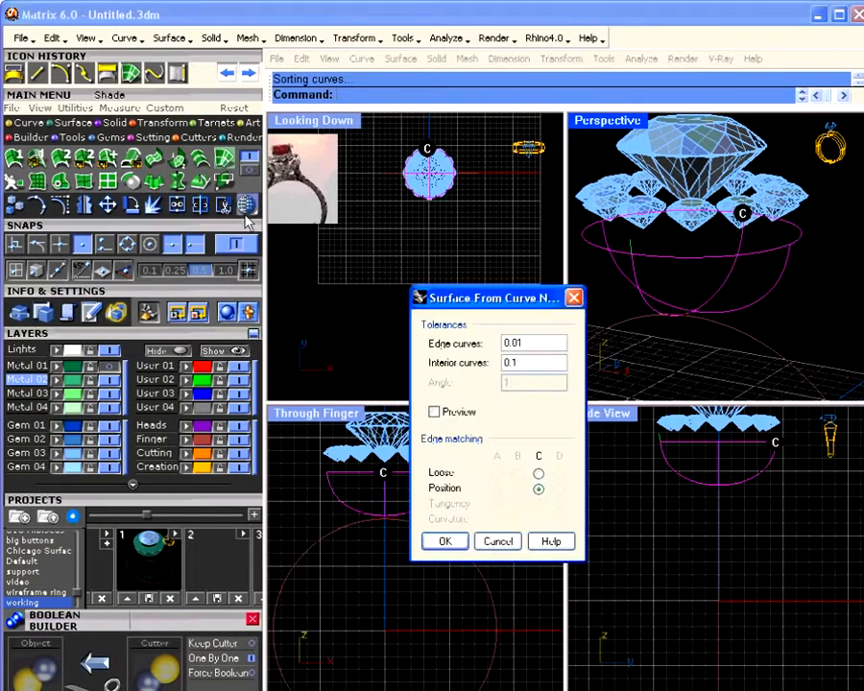
pyautogui.click(444, 544)
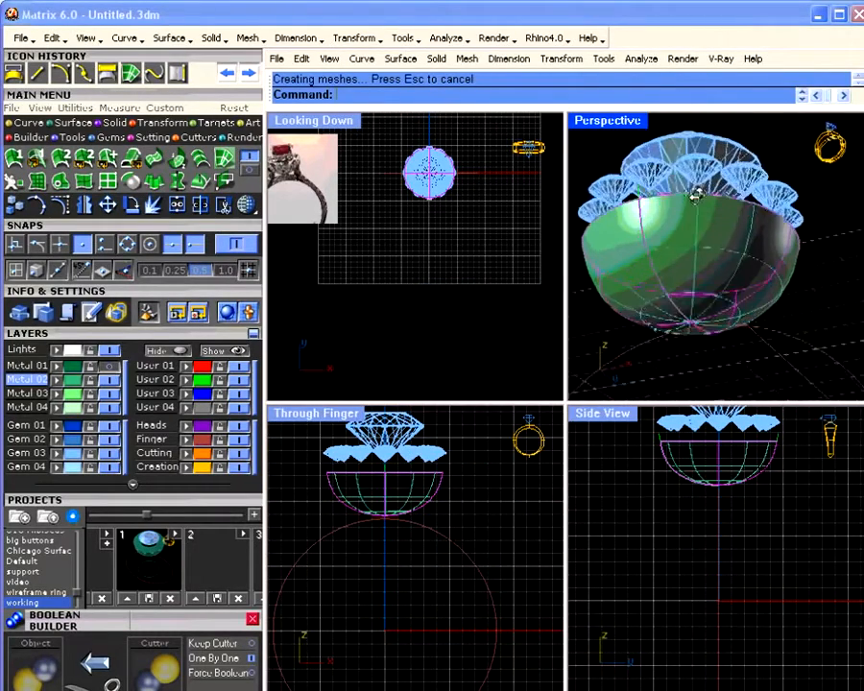
pyautogui.moveTo(702, 171); pyautogui.dragTo(733, 386, button='right')
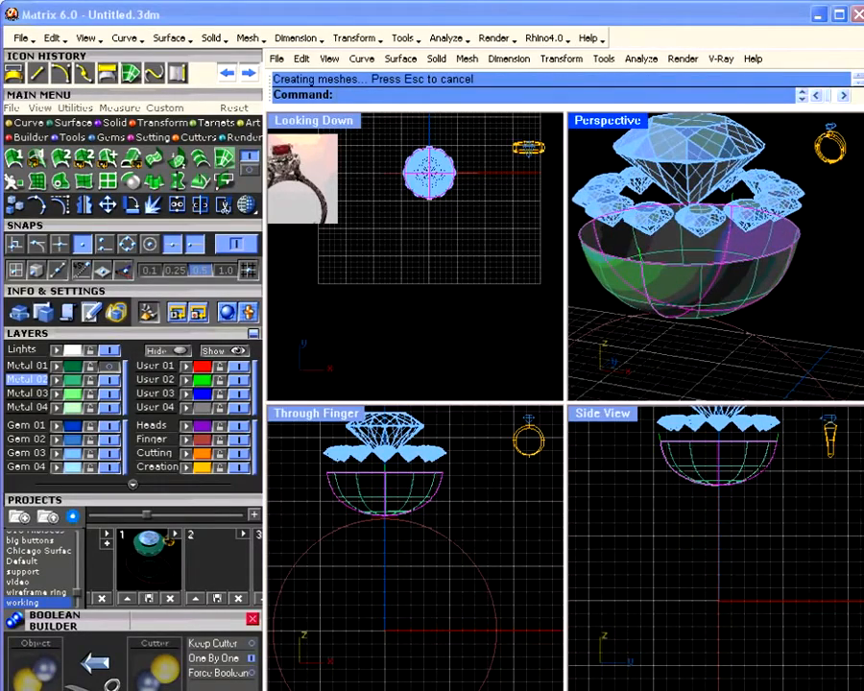
pyautogui.moveTo(473, 469); pyautogui.dragTo(487, 516, button='right')
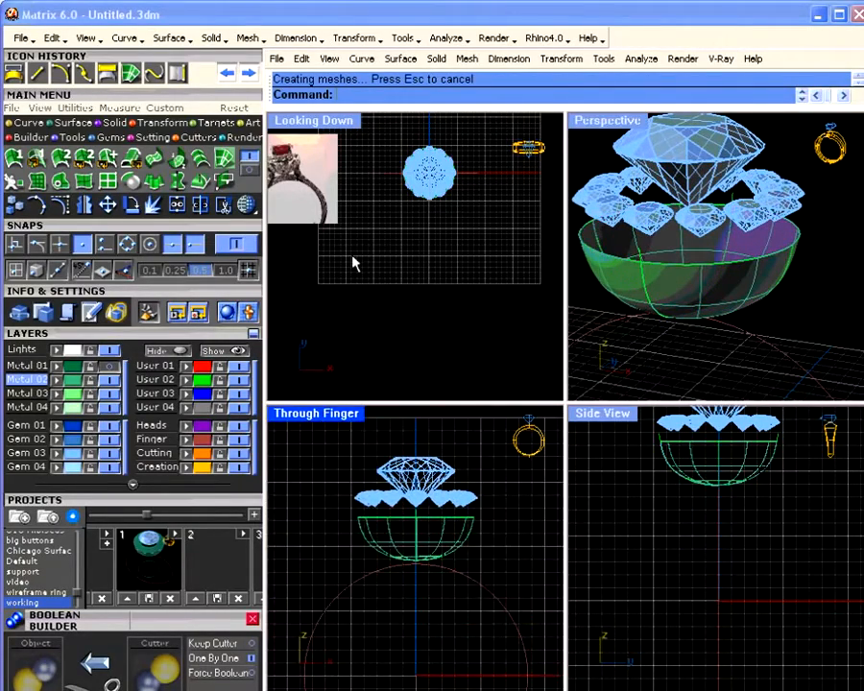
# Raise the whole assembly of gems, halo and bowl above the finger rail in the Through Finger view, following the reference photo.
pyautogui.moveTo(305, 200); pyautogui.dragTo(346, 235, button='right')
pyautogui.scroll(3, 344, 236)
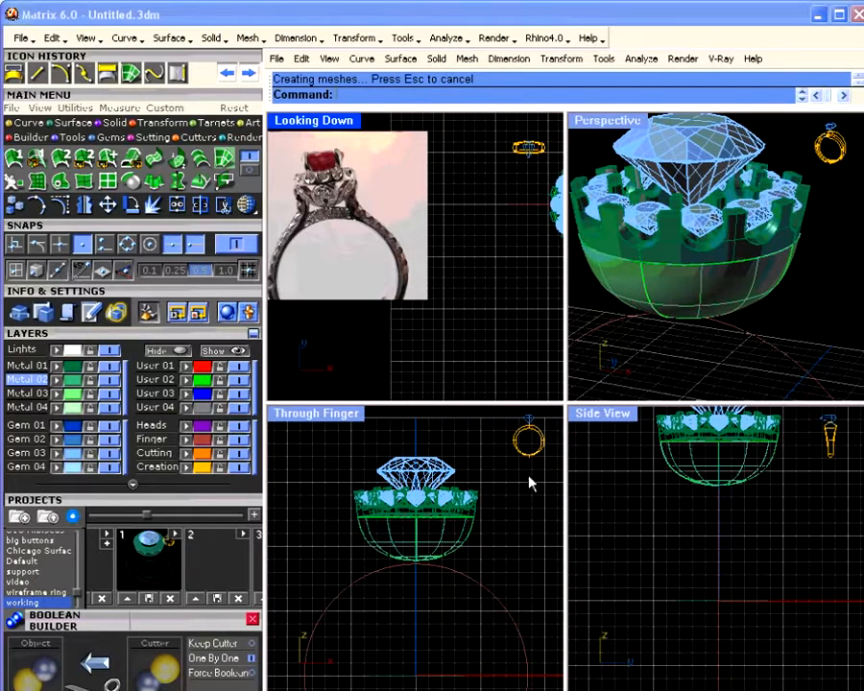
pyautogui.moveTo(340, 440); pyautogui.dragTo(488, 613)
pyautogui.moveTo(462, 574); pyautogui.dragTo(462, 554)
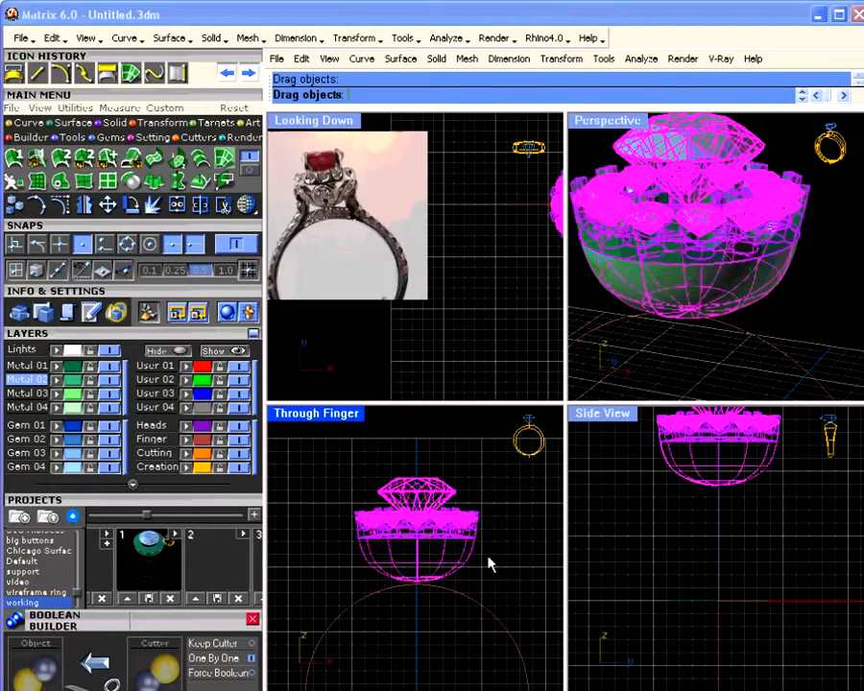
pyautogui.moveTo(496, 537); pyautogui.dragTo(496, 536)
pyautogui.moveTo(496, 536); pyautogui.dragTo(475, 525, button='right')
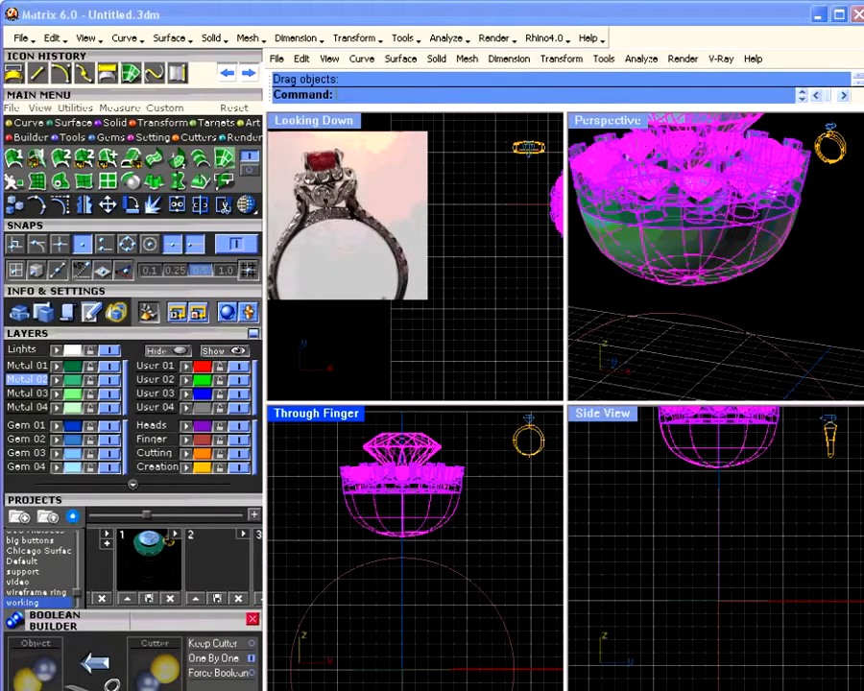
pyautogui.scroll(4, 444, 520)
pyautogui.moveTo(442, 521); pyautogui.dragTo(445, 508)
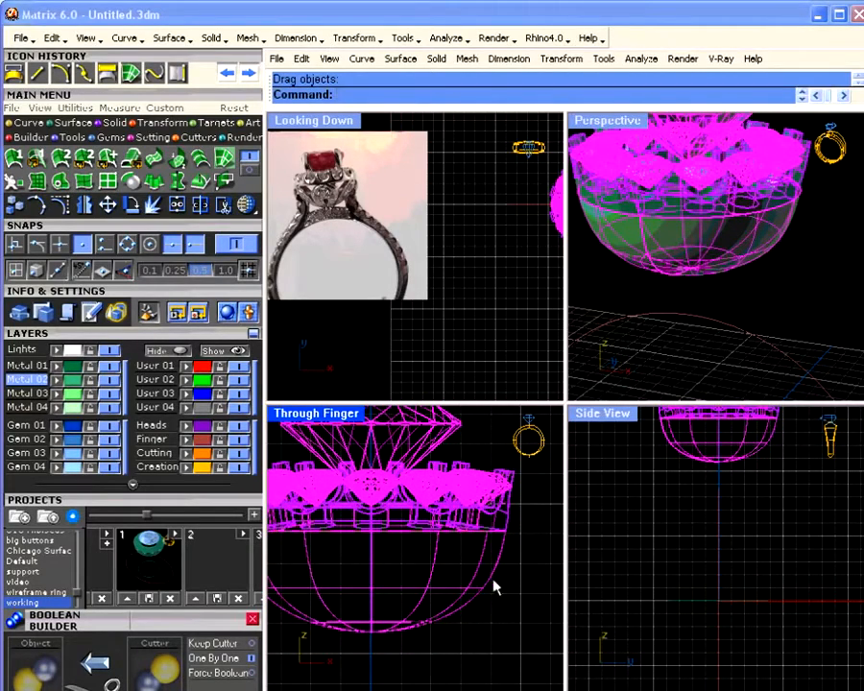
pyautogui.scroll(-3, 494, 587)
pyautogui.click(497, 622)
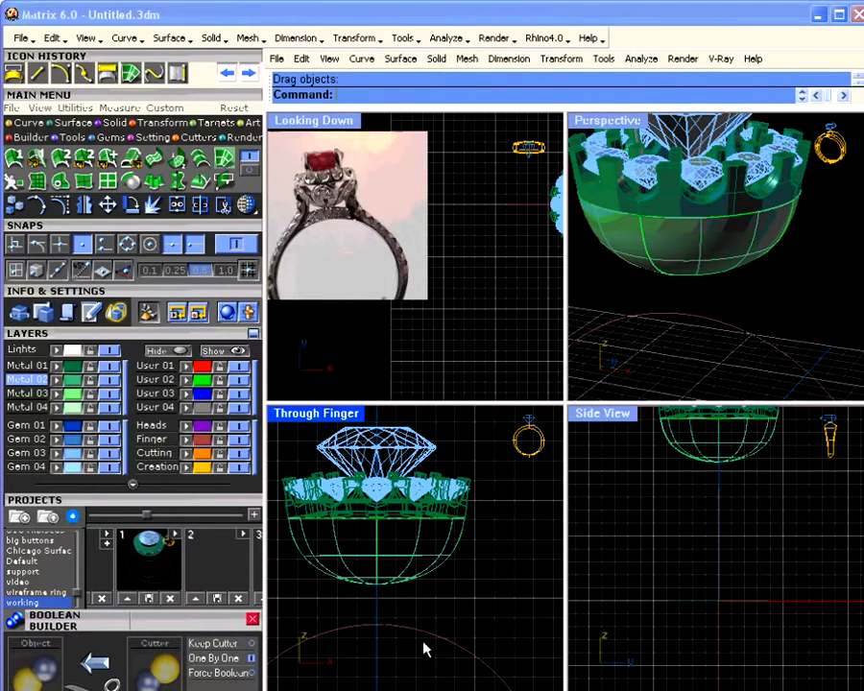
# Offset the finger rail circle outward by a distance of 2 with Offset Curve.
pyautogui.scroll(4, 331, 230)
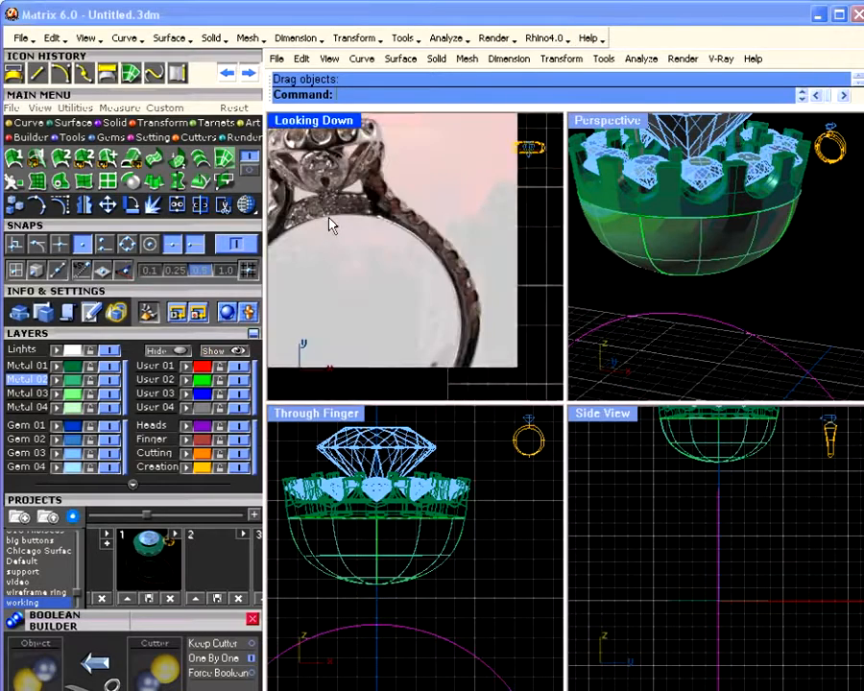
pyautogui.scroll(-4, 360, 285)
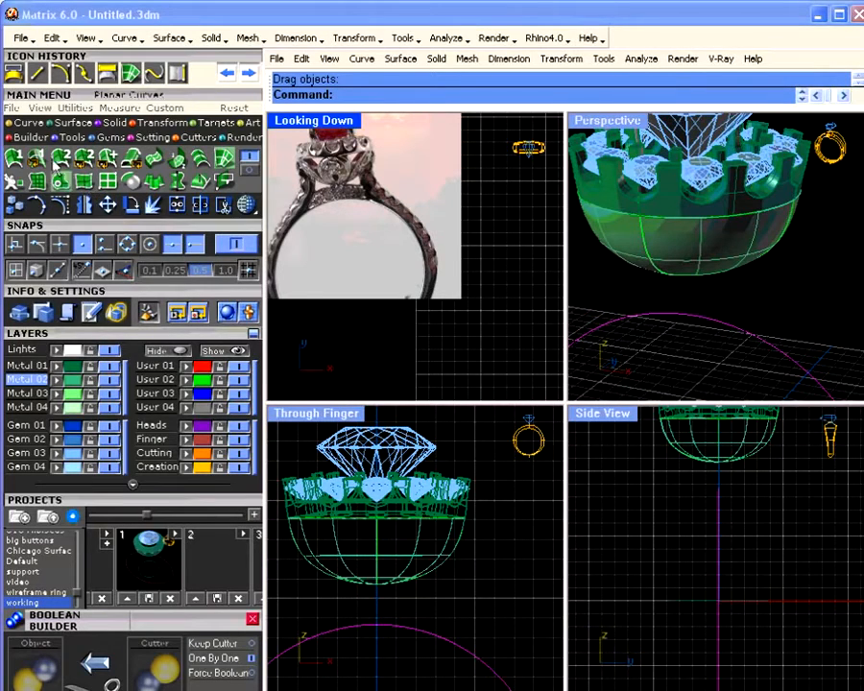
pyautogui.click(27, 123)
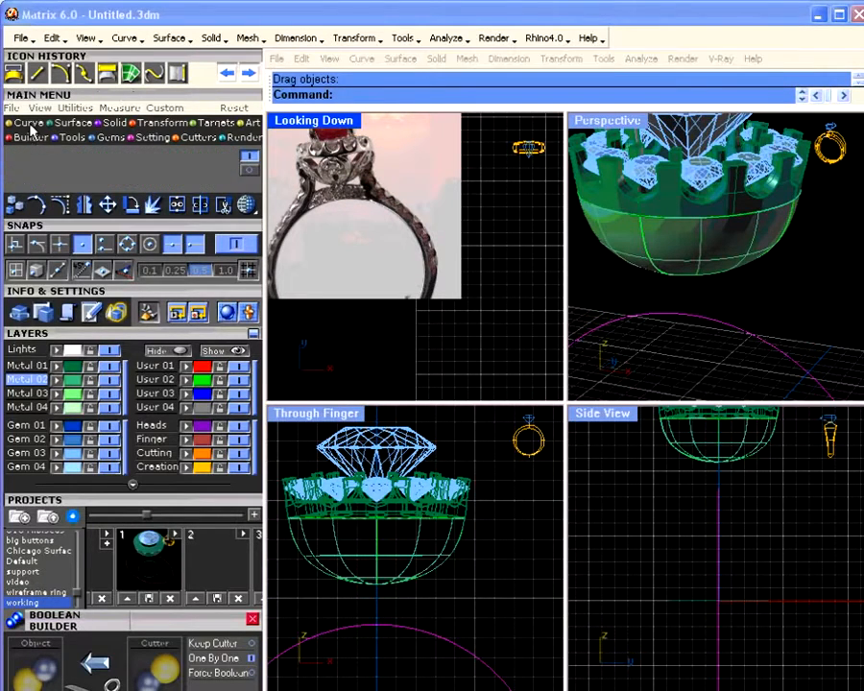
pyautogui.click(156, 158)
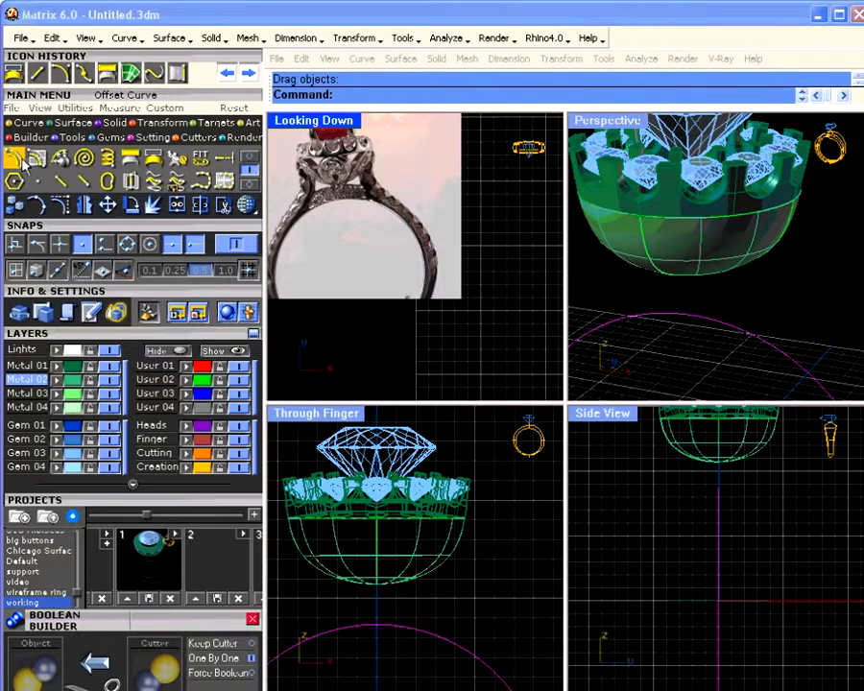
pyautogui.write('2')
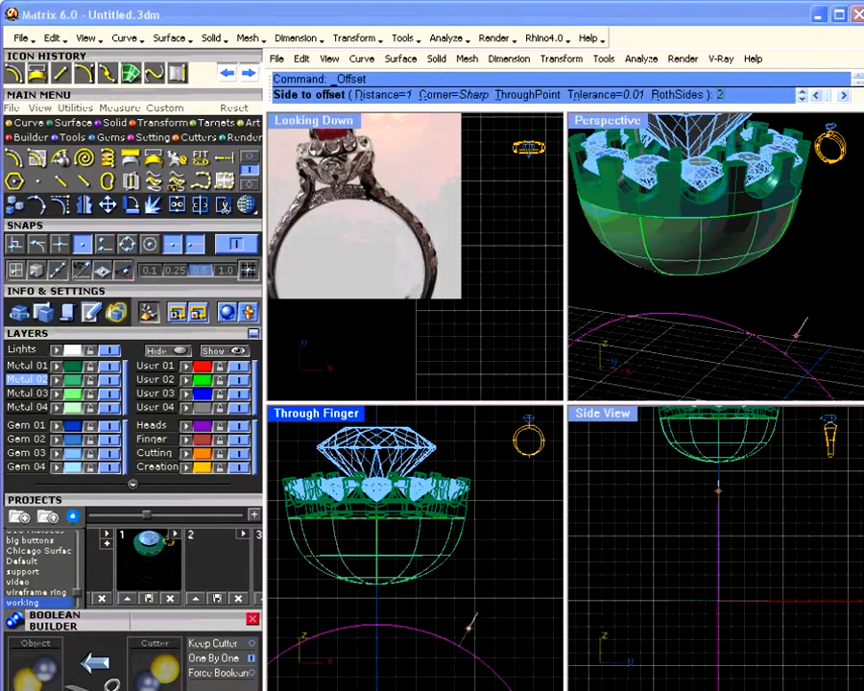
pyautogui.press('Return')
pyautogui.click(465, 582)
# Move the gems, halo and bowl together vertically until the bowl's lowest point rests on the offset finger curve.
pyautogui.scroll(10, 378, 585)
pyautogui.scroll(-6, 379, 587)
pyautogui.scroll(-4, 388, 572)
pyautogui.moveTo(309, 468); pyautogui.dragTo(457, 588)
pyautogui.scroll(3, 423, 562)
pyautogui.moveTo(411, 530); pyautogui.dragTo(410, 527)
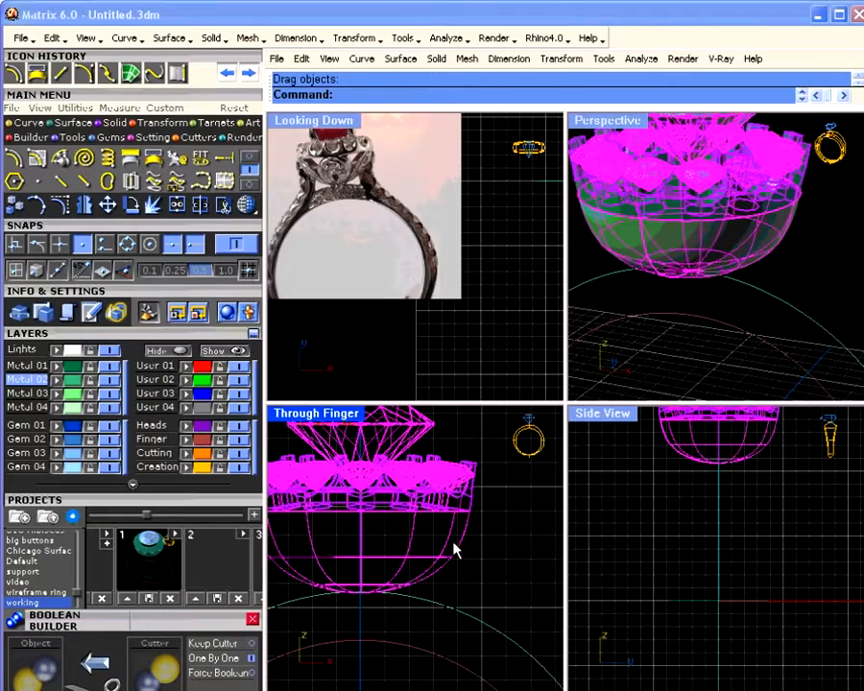
pyautogui.click(501, 545)
# Hide the Metal 01 and Gem 03 layers to leave the bowl exposed.
pyautogui.moveTo(630, 305); pyautogui.dragTo(486, 350, button='right')
pyautogui.click(112, 367)
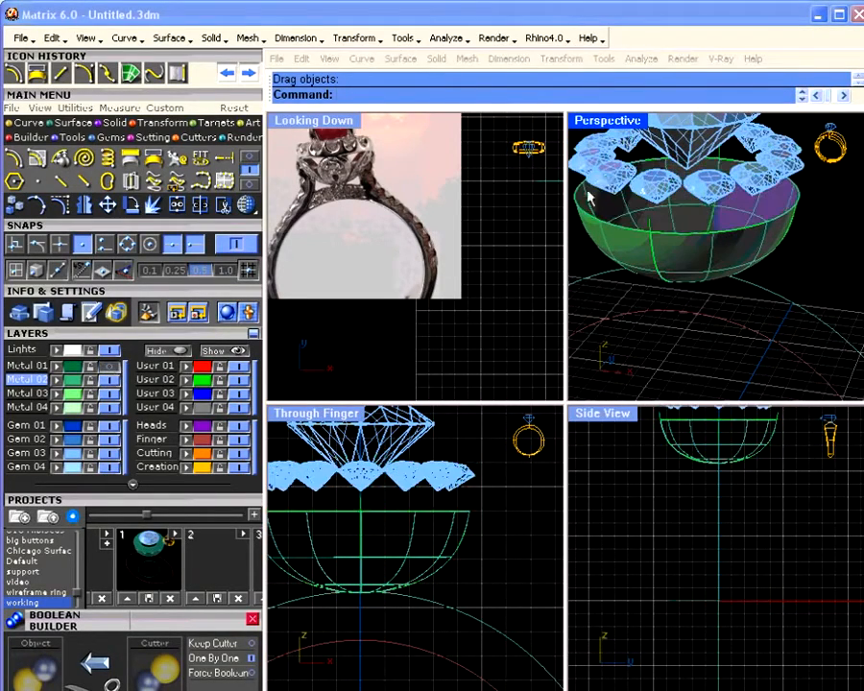
pyautogui.click(109, 453)
pyautogui.moveTo(624, 230); pyautogui.dragTo(656, 278, button='right')
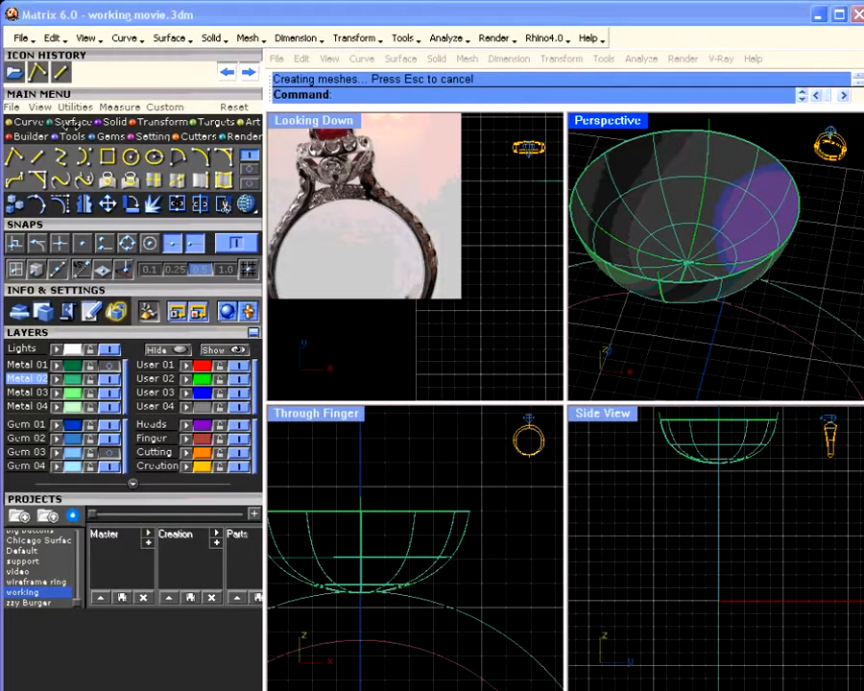
# Offset the bowl surface inward by a distance of 1.2 with Offset Surface.
pyautogui.click(62, 123)
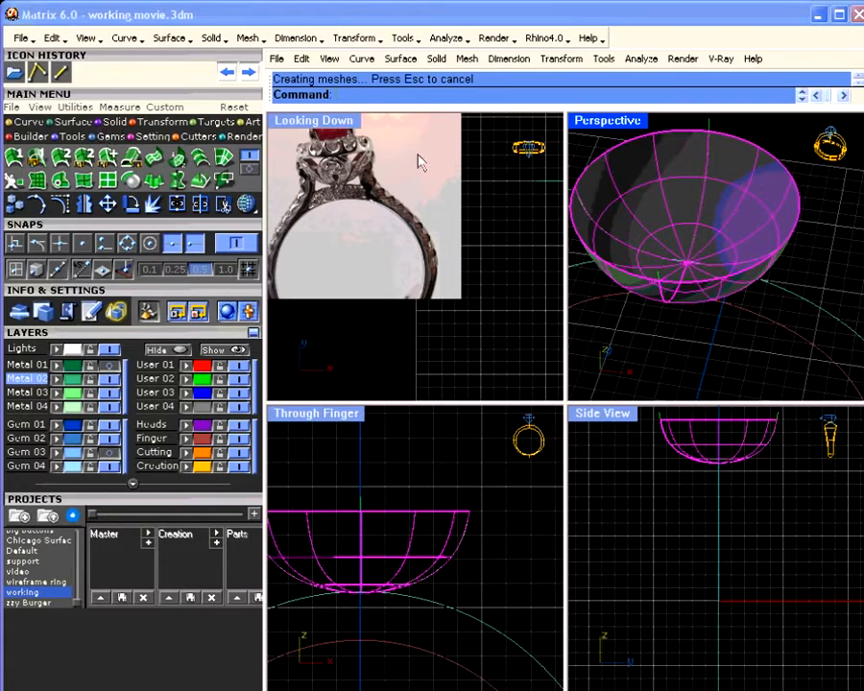
pyautogui.click(251, 170)
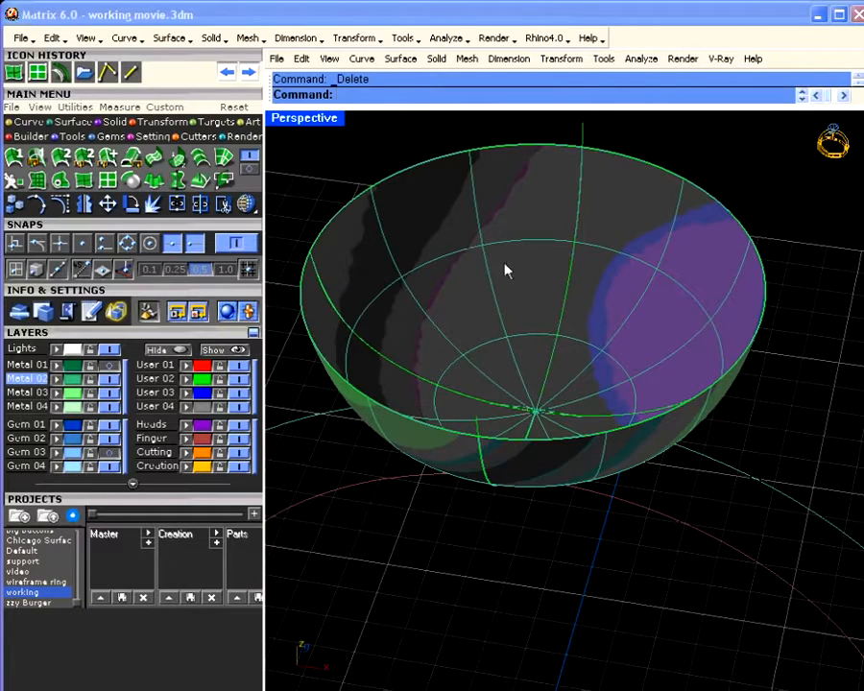
pyautogui.moveTo(584, 393); pyautogui.dragTo(584, 349, button='right')
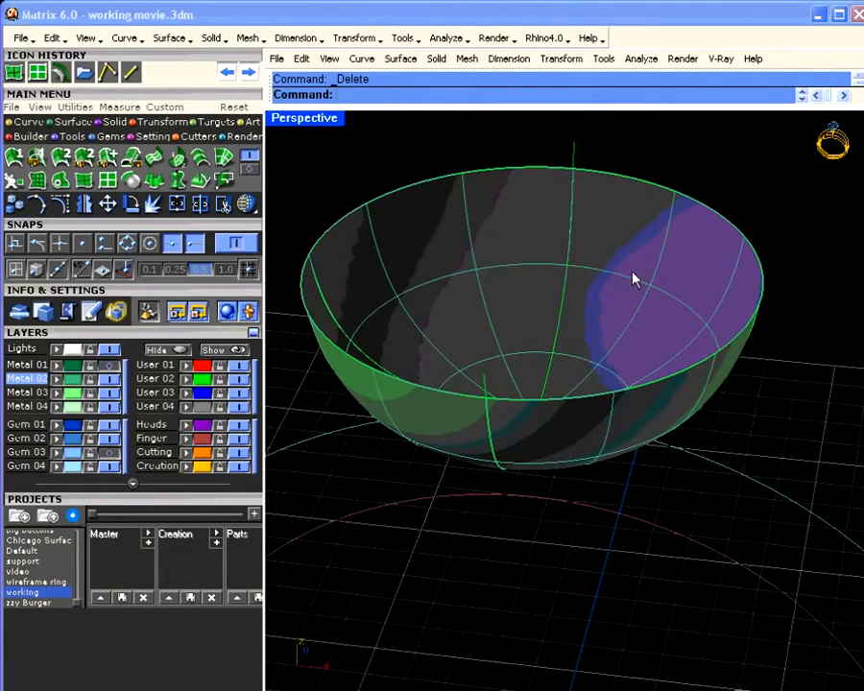
pyautogui.click(584, 348)
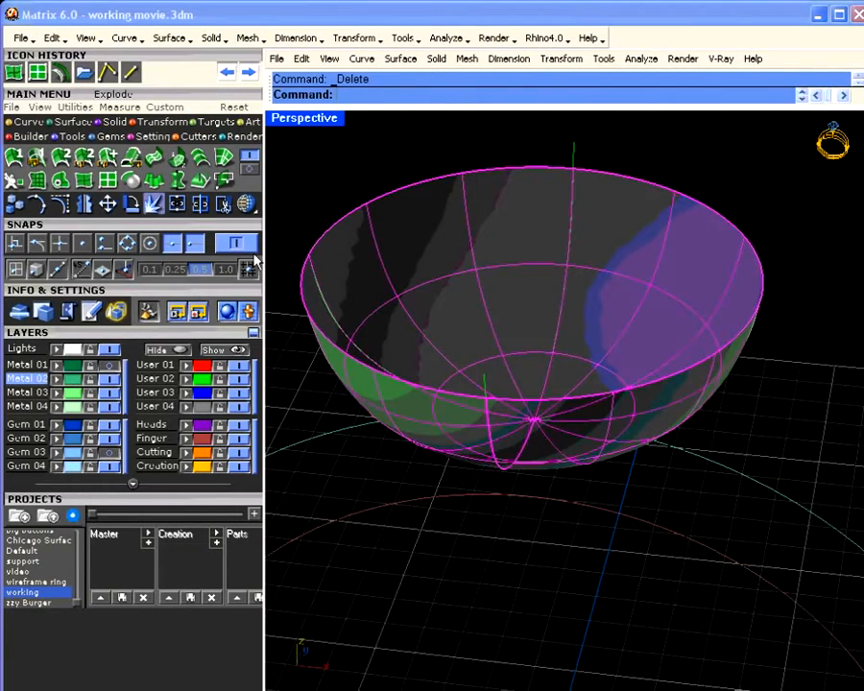
pyautogui.click(198, 160)
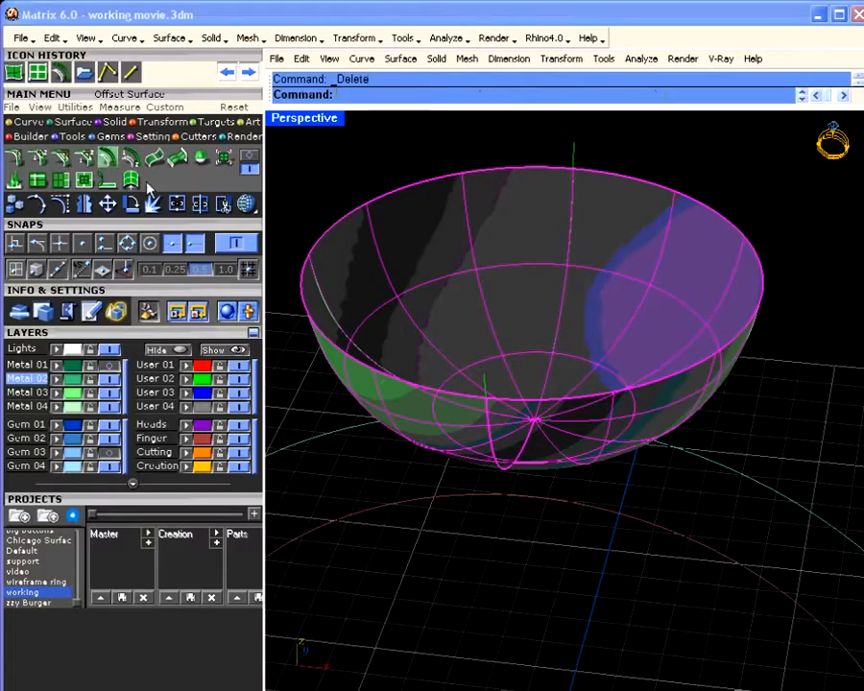
pyautogui.click(107, 160)
pyautogui.moveTo(545, 290); pyautogui.dragTo(518, 253, button='right')
pyautogui.click(669, 239)
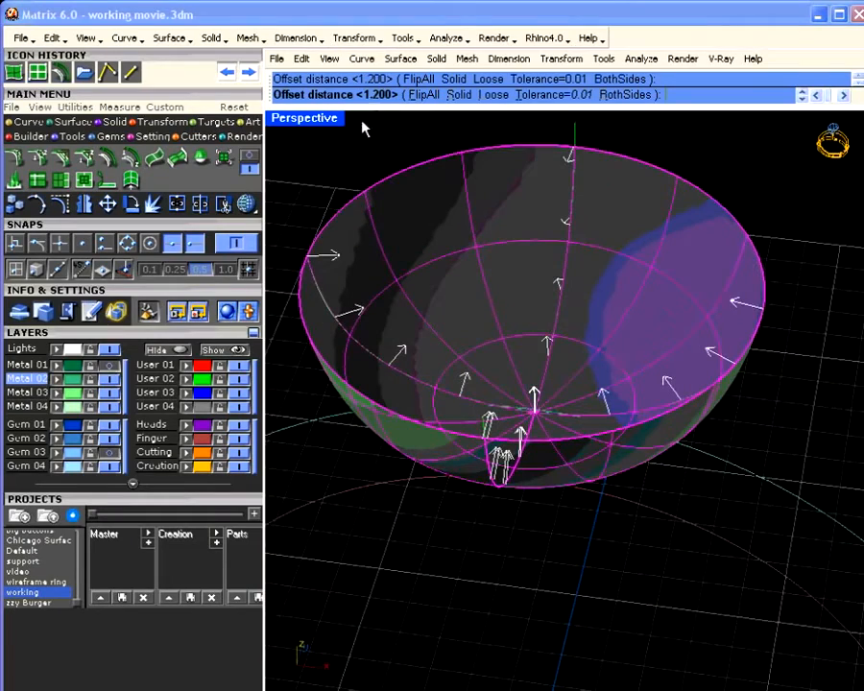
pyautogui.rightClick(419, 184)
pyautogui.moveTo(418, 184)
pyautogui.mouseDown(button='right')
pyautogui.moveTo(522, 276)
pyautogui.moveTo(518, 182)
pyautogui.moveTo(579, 289)
pyautogui.moveTo(621, 328)
pyautogui.moveTo(594, 305)
pyautogui.moveTo(490, 283)
pyautogui.mouseUp(button='right')
pyautogui.click(524, 189)
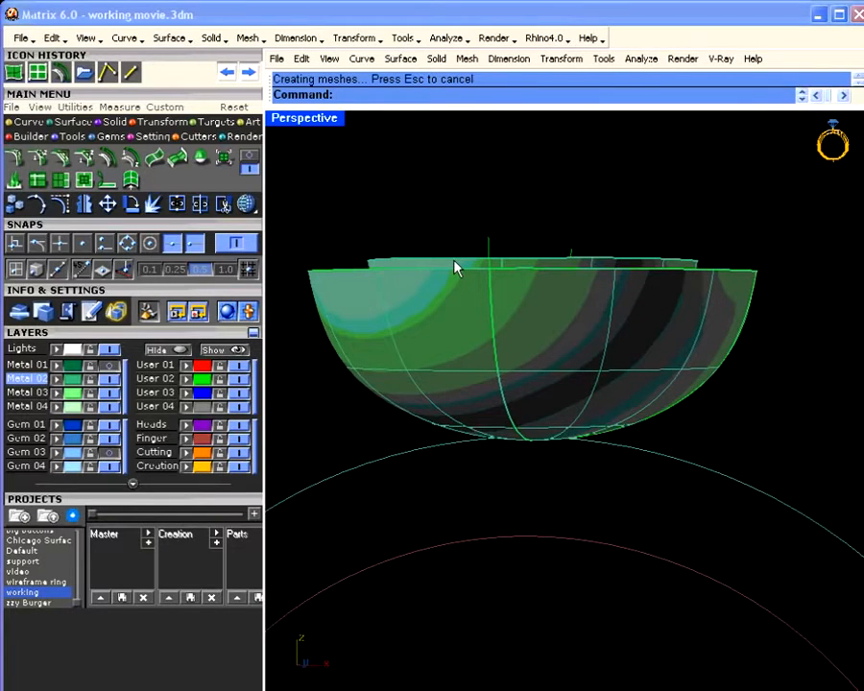
# Show the Metal 01 halo briefly to check it against the two nested bowls, and hide it again.
pyautogui.click(110, 364)
pyautogui.moveTo(574, 306); pyautogui.dragTo(547, 422, button='right')
pyautogui.click(110, 365)
pyautogui.moveTo(415, 348); pyautogui.dragTo(384, 183, button='right')
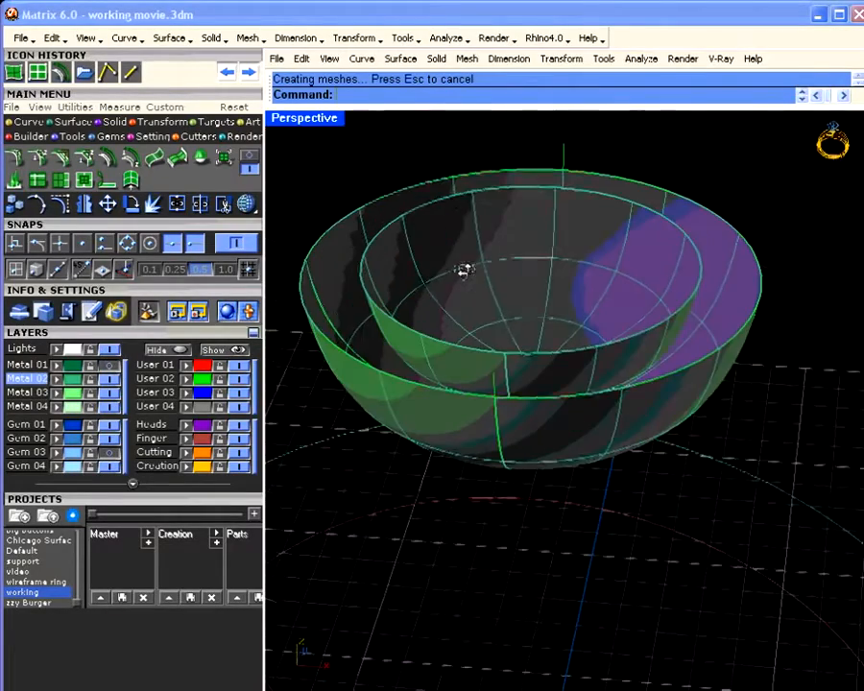
# Create a rectangular plane level with the outer bowl's rim and centre it over both bowls in the Looking Down view.
pyautogui.doubleClick(305, 117)
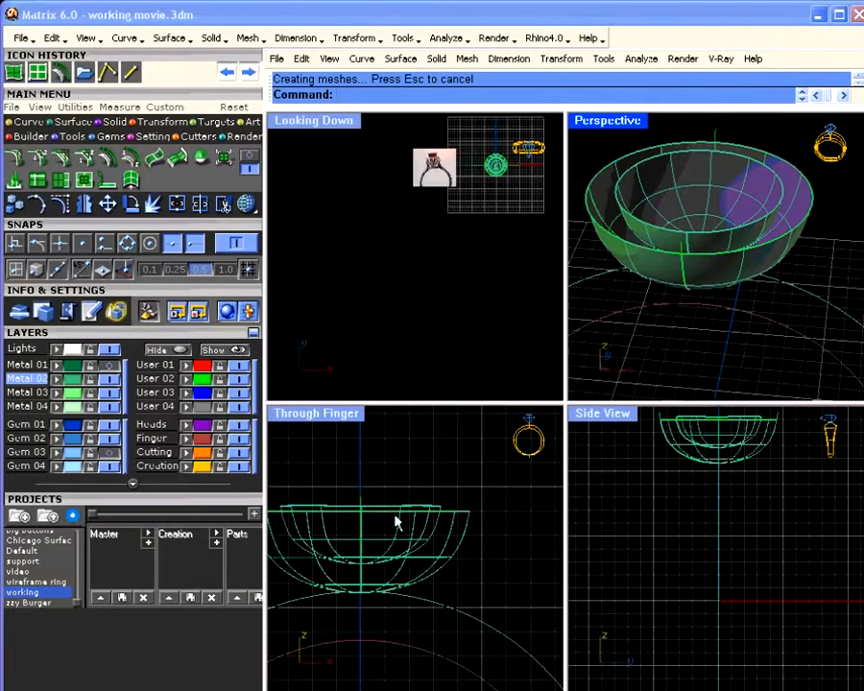
pyautogui.moveTo(423, 501); pyautogui.dragTo(444, 493, button='right')
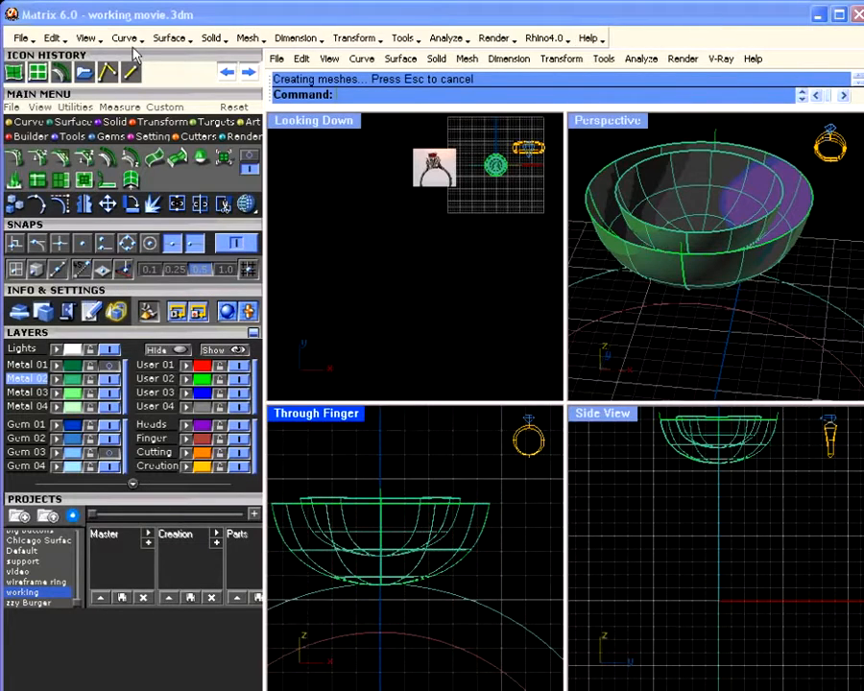
pyautogui.click(253, 155)
pyautogui.click(108, 179)
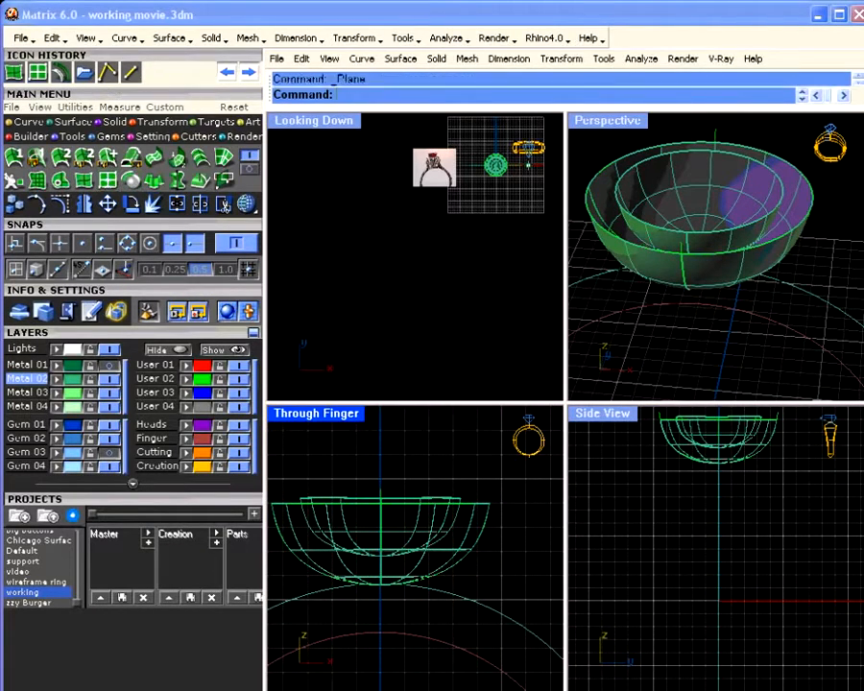
pyautogui.click(810, 200)
pyautogui.moveTo(413, 206); pyautogui.dragTo(541, 288, button='right')
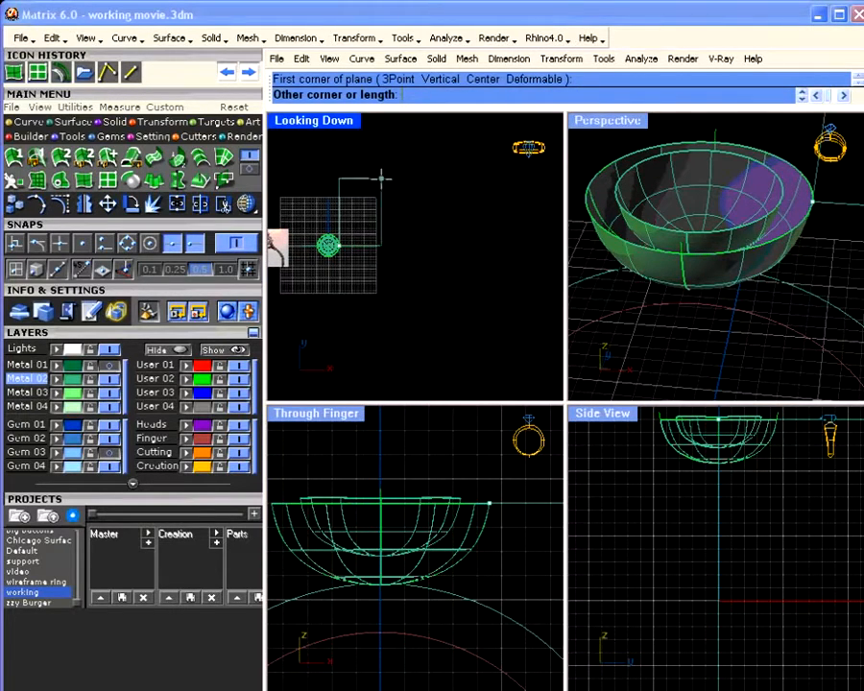
pyautogui.click(413, 179)
pyautogui.moveTo(399, 212); pyautogui.dragTo(350, 245)
# Split the inner bowl with the plane and delete the thin band projecting above it.
pyautogui.moveTo(710, 259); pyautogui.dragTo(745, 212, button='right')
pyautogui.scroll(8, 440, 489)
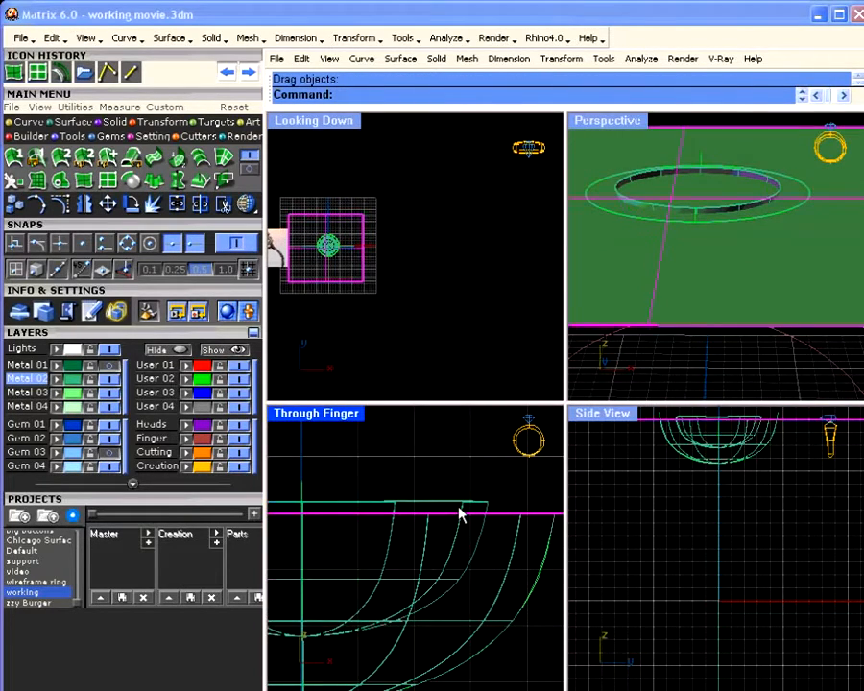
pyautogui.click(457, 505)
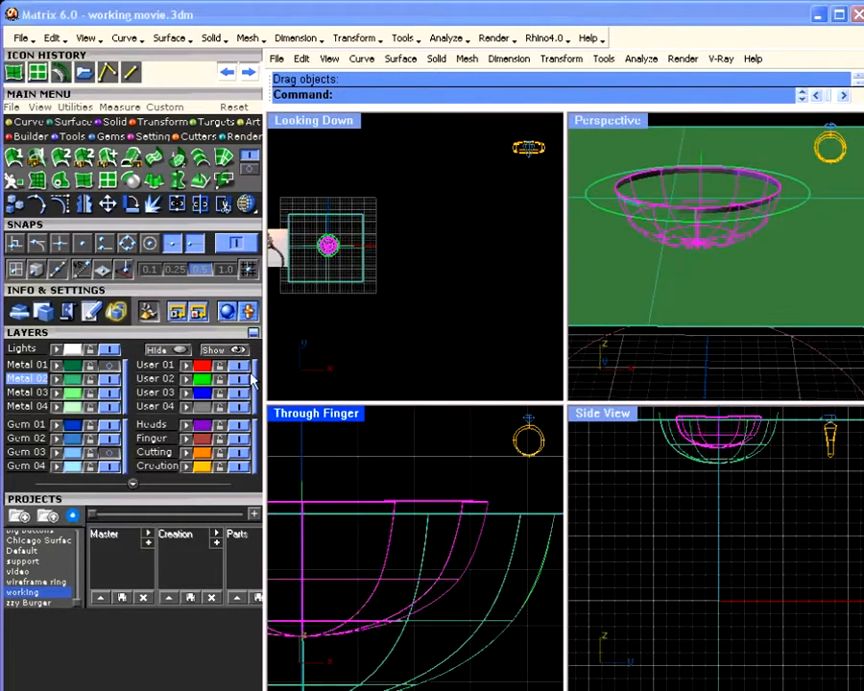
pyautogui.click(202, 206)
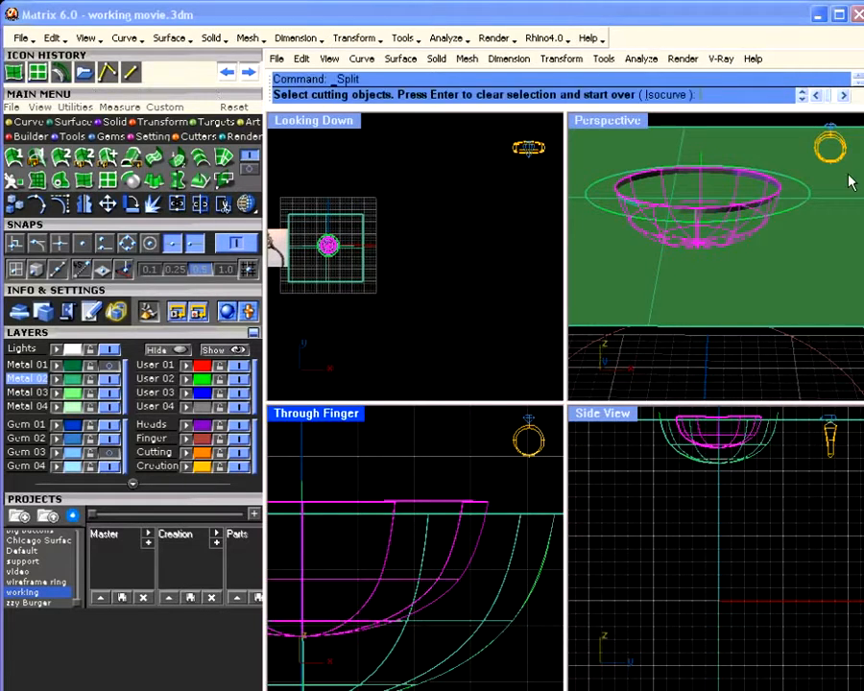
pyautogui.click(780, 147)
pyautogui.press('Return')
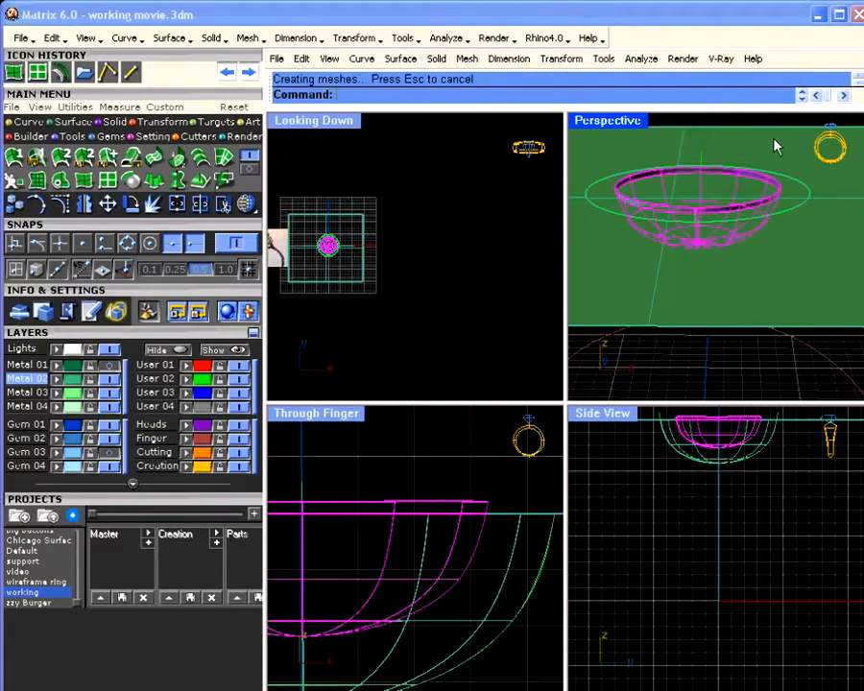
pyautogui.press('Escape')
pyautogui.click(462, 509)
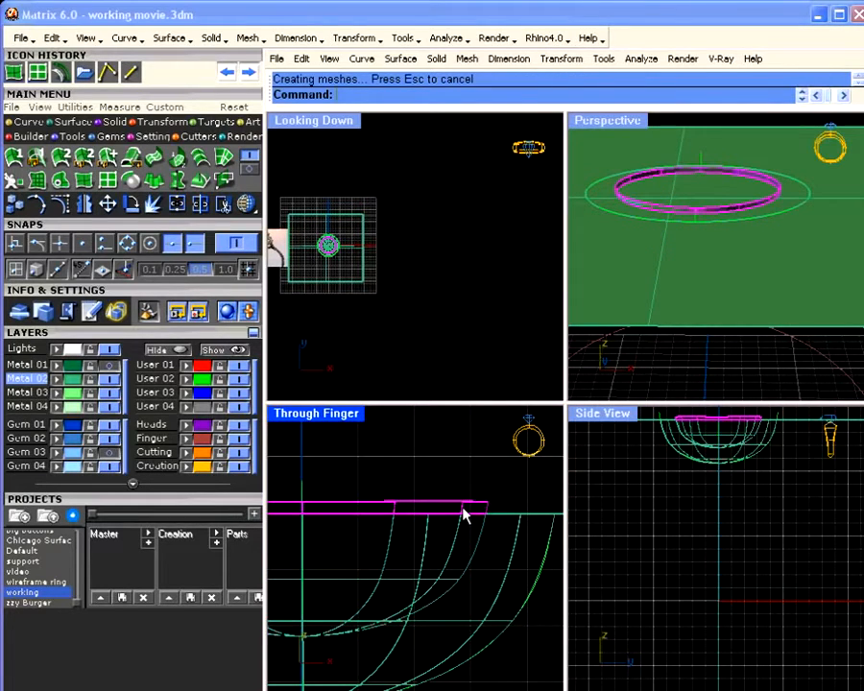
pyautogui.press('Delete')
# Split the plane with the inner bowl and delete the disc covering the bowl's opening.
pyautogui.moveTo(739, 240); pyautogui.dragTo(758, 293, button='right')
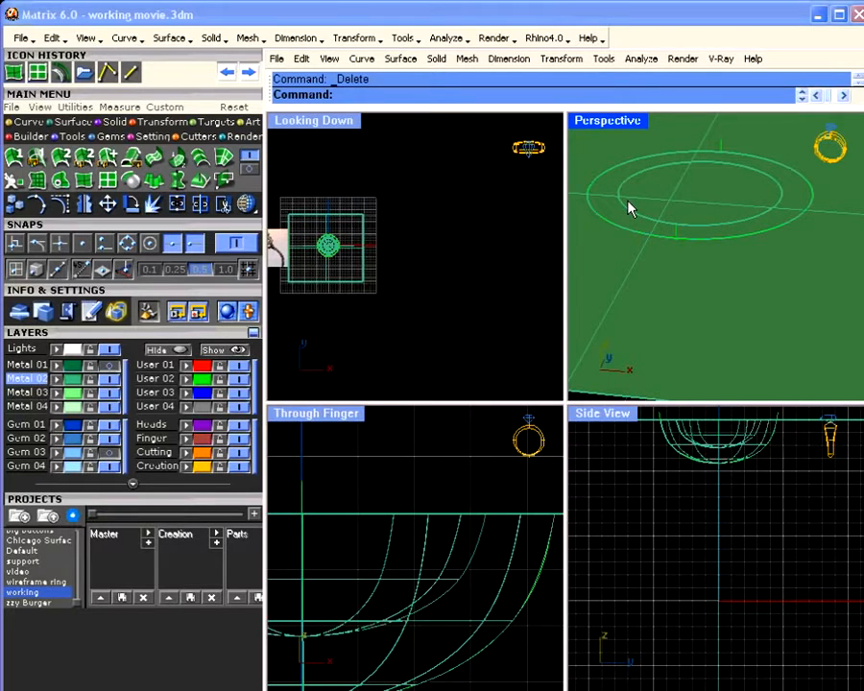
pyautogui.click(706, 196)
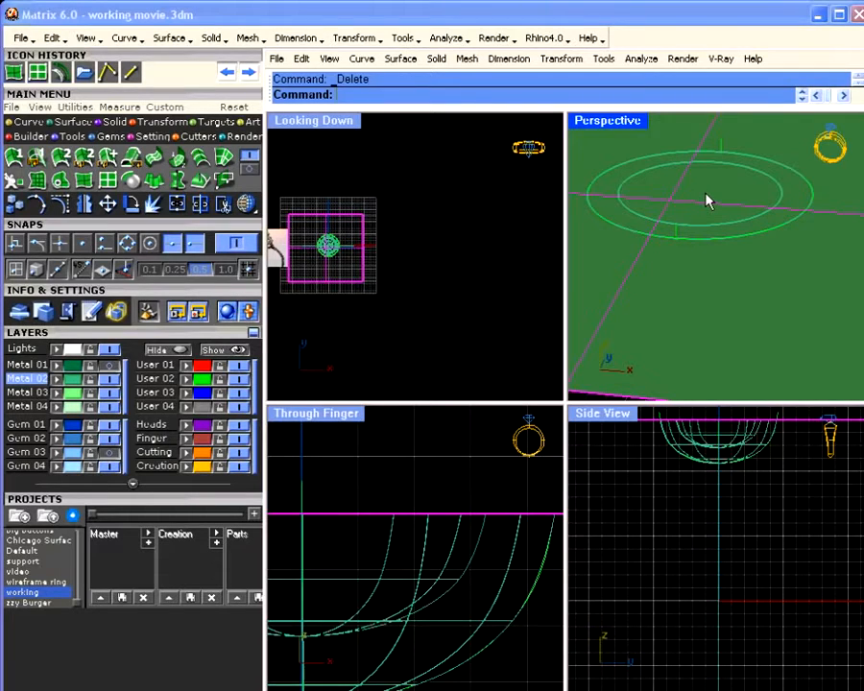
pyautogui.click(204, 204)
pyautogui.click(460, 556)
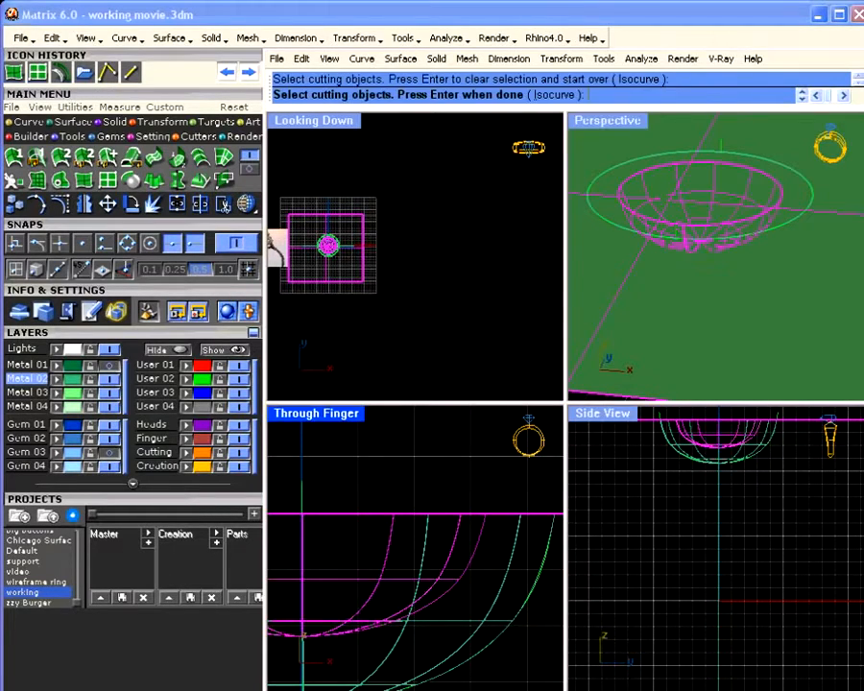
pyautogui.press('Return')
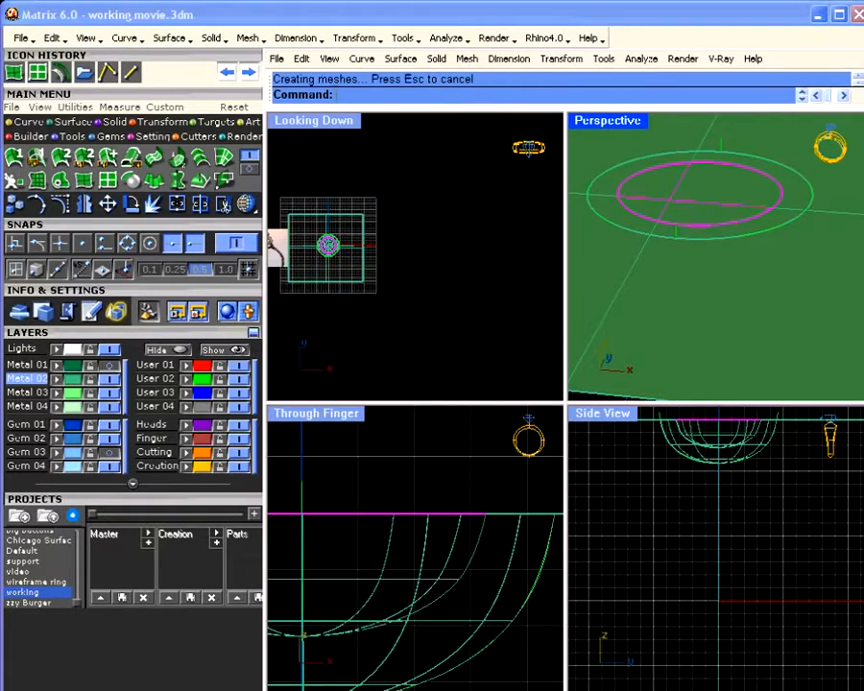
pyautogui.press('Delete')
# Join the outer bowl, the inner bowl and the flat ring between their rims into one solid.
pyautogui.moveTo(725, 279); pyautogui.dragTo(710, 266, button='right')
pyautogui.click(696, 213)
pyautogui.scroll(3, 767, 205)
pyautogui.keyDown('shift'); pyautogui.click(756, 222); pyautogui.keyUp('shift')
pyautogui.keyDown('shift'); pyautogui.click(745, 272); pyautogui.keyUp('shift')
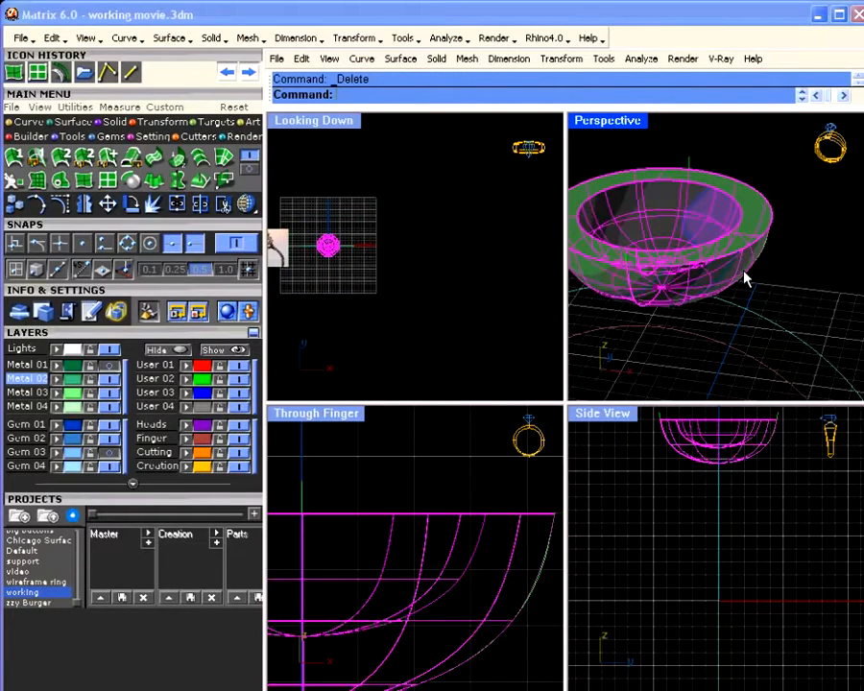
pyautogui.click(177, 206)
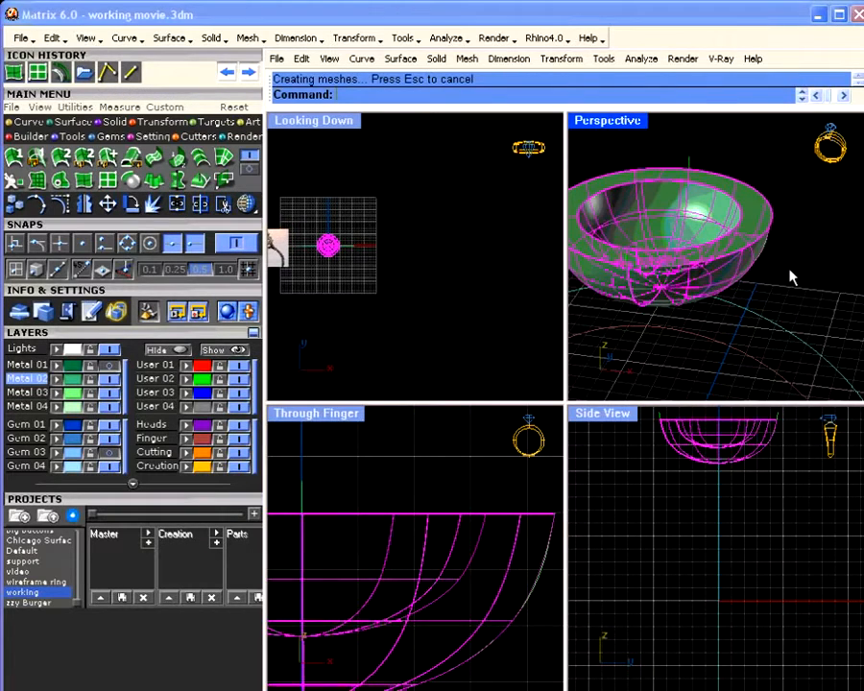
pyautogui.moveTo(687, 327); pyautogui.dragTo(749, 273, button='right')
# Extract the outer bowl surface from the joined bowl solid.
pyautogui.moveTo(472, 539); pyautogui.dragTo(452, 516, button='right')
pyautogui.scroll(-4, 452, 515)
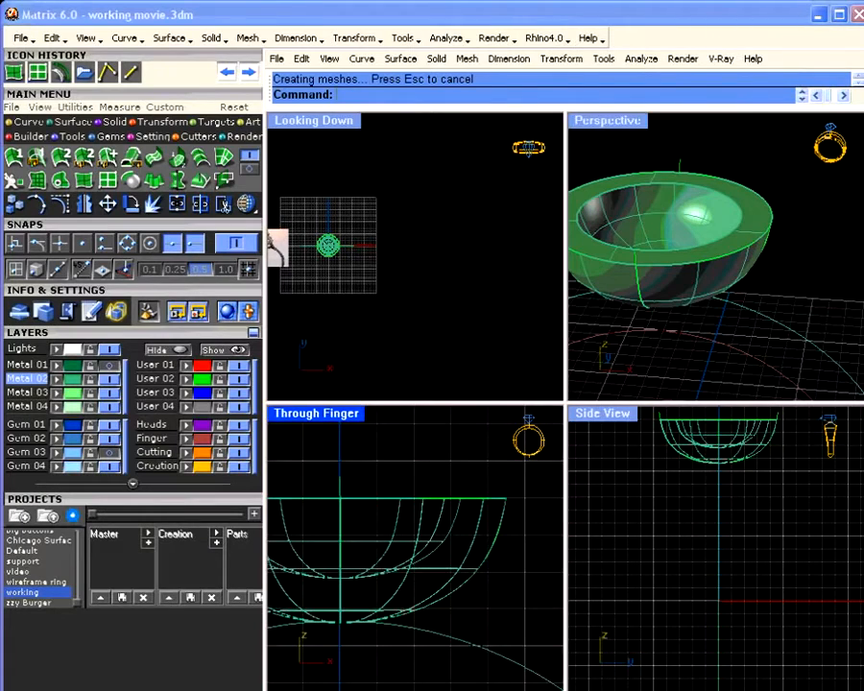
pyautogui.click(64, 126)
pyautogui.click(102, 122)
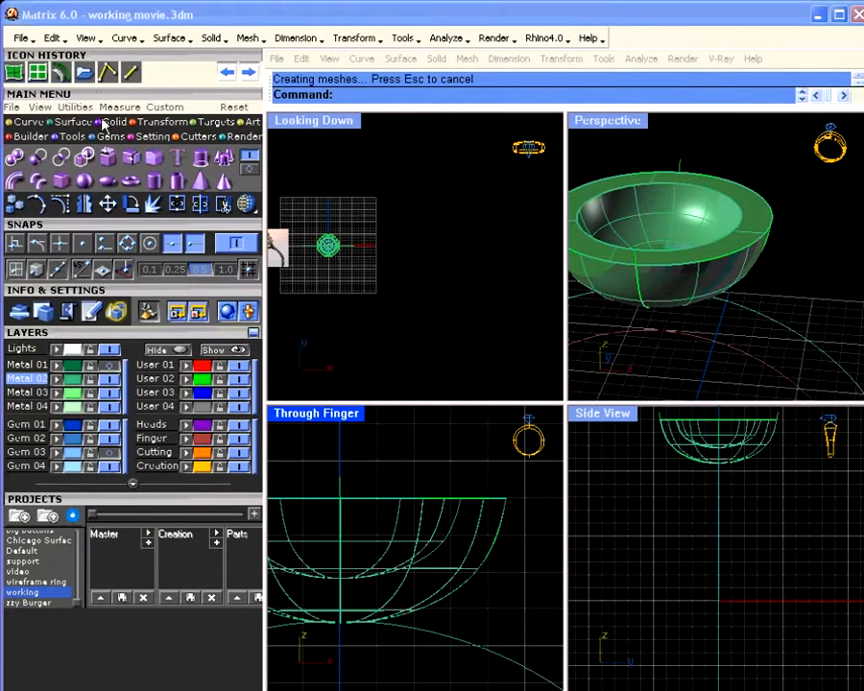
pyautogui.click(130, 160)
pyautogui.click(738, 275)
pyautogui.press('Return')
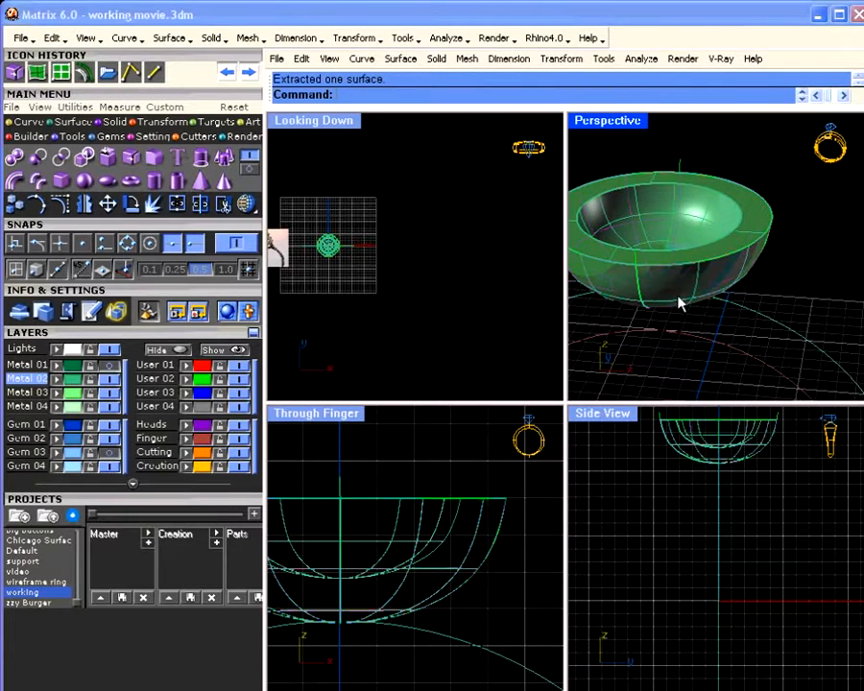
# Create UV curves from the outer bowl surface and move the flat rectangle below the grid in the Looking Down view.
pyautogui.click(27, 122)
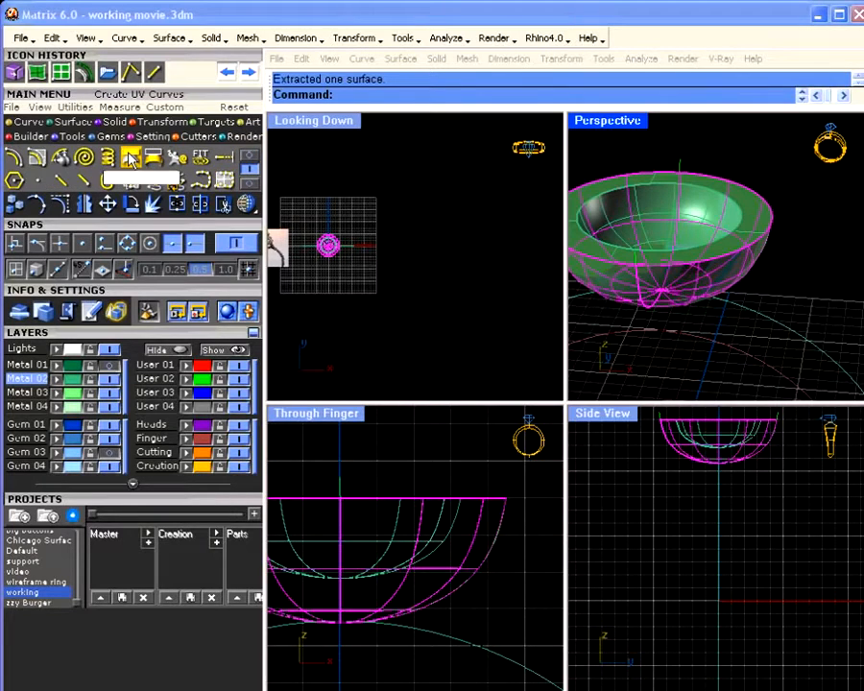
pyautogui.click(132, 159)
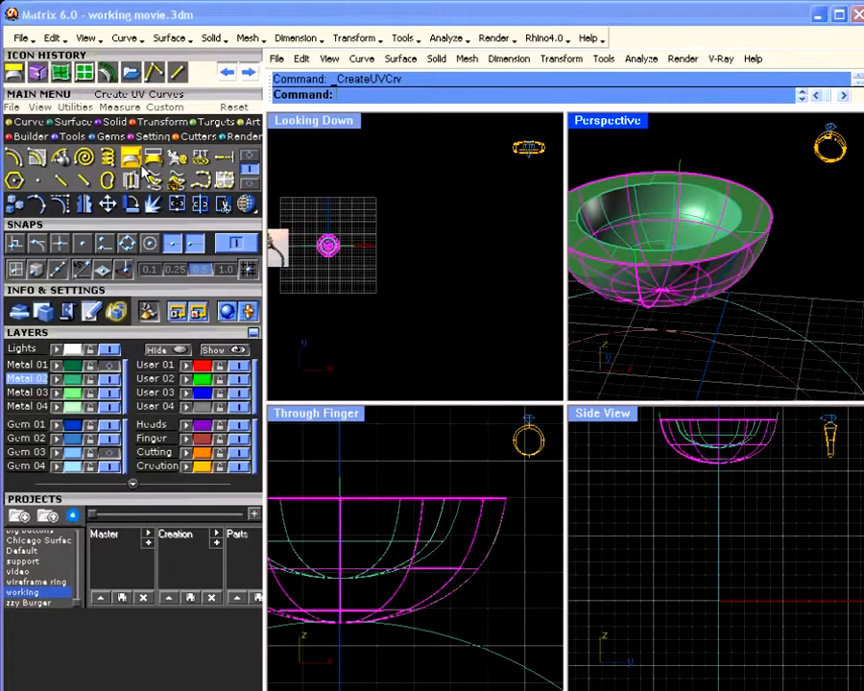
pyautogui.rightClick(444, 261)
pyautogui.moveTo(392, 249); pyautogui.dragTo(370, 309)
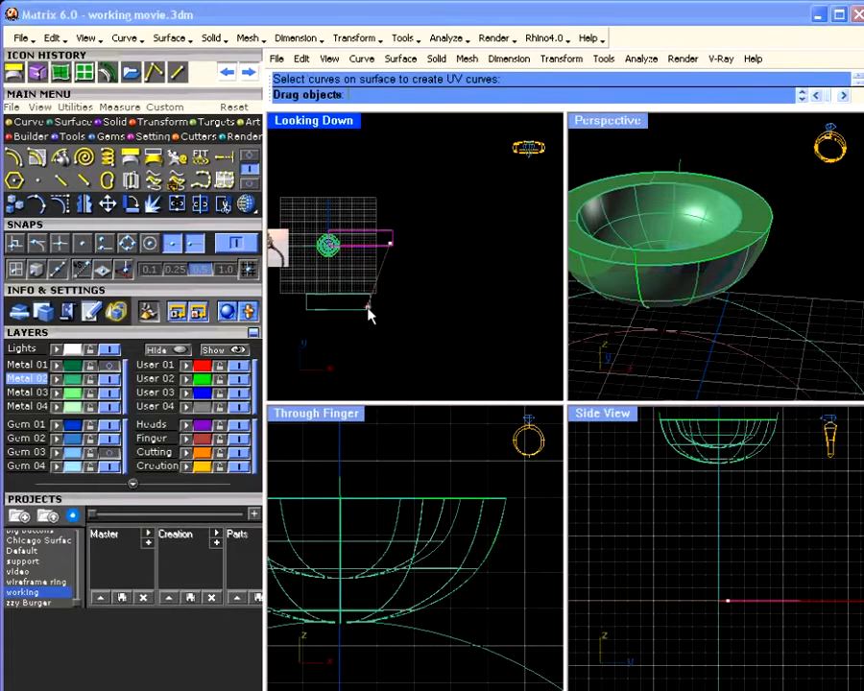
# Put the UV rectangle on the User 01 layer and explode it into separate edges.
pyautogui.click(187, 366)
pyautogui.moveTo(390, 319); pyautogui.dragTo(351, 300)
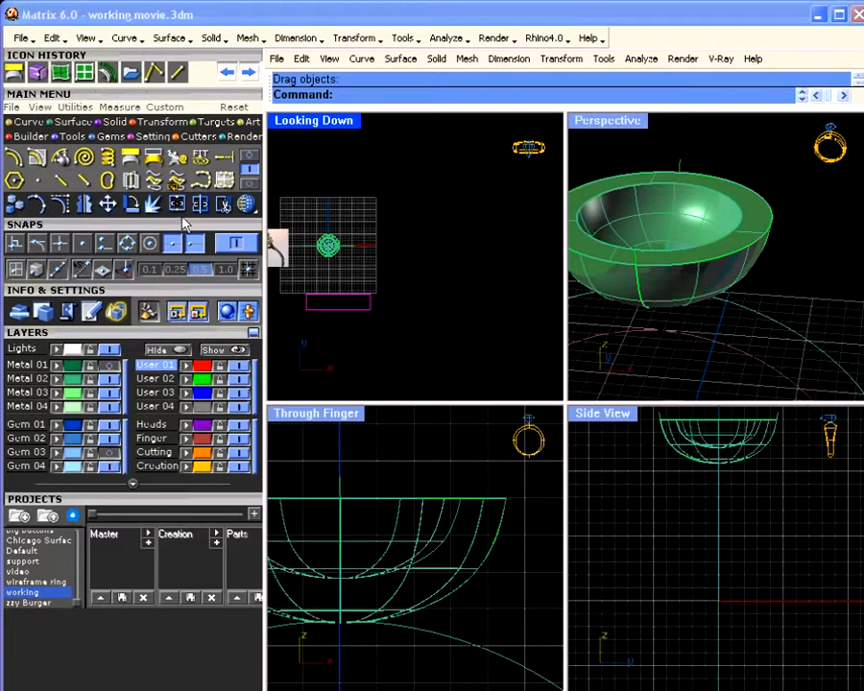
pyautogui.click(153, 209)
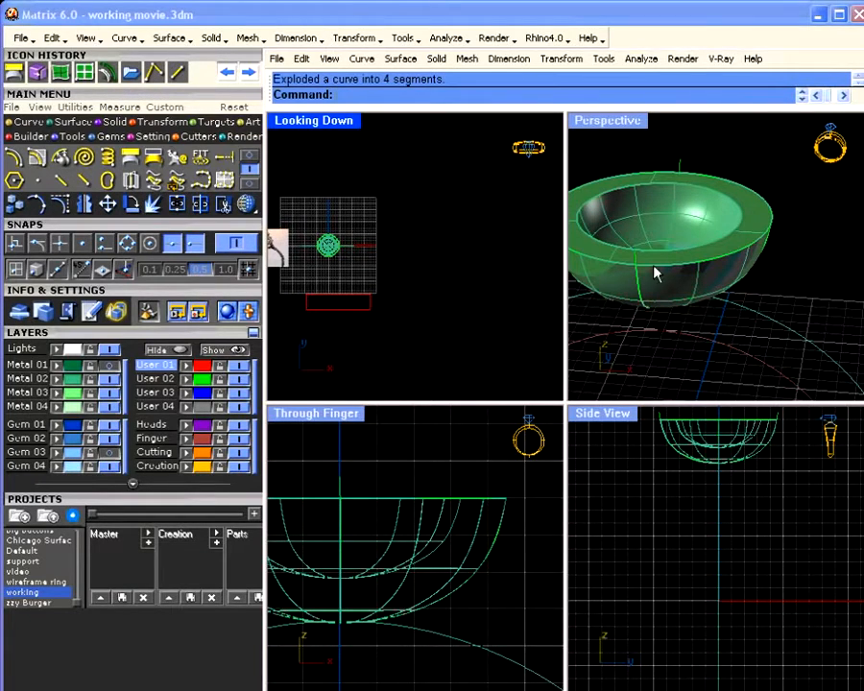
# Divide the upper edge of the UV rectangle into 6 segments, marking the ends with points.
pyautogui.scroll(2, 324, 305)
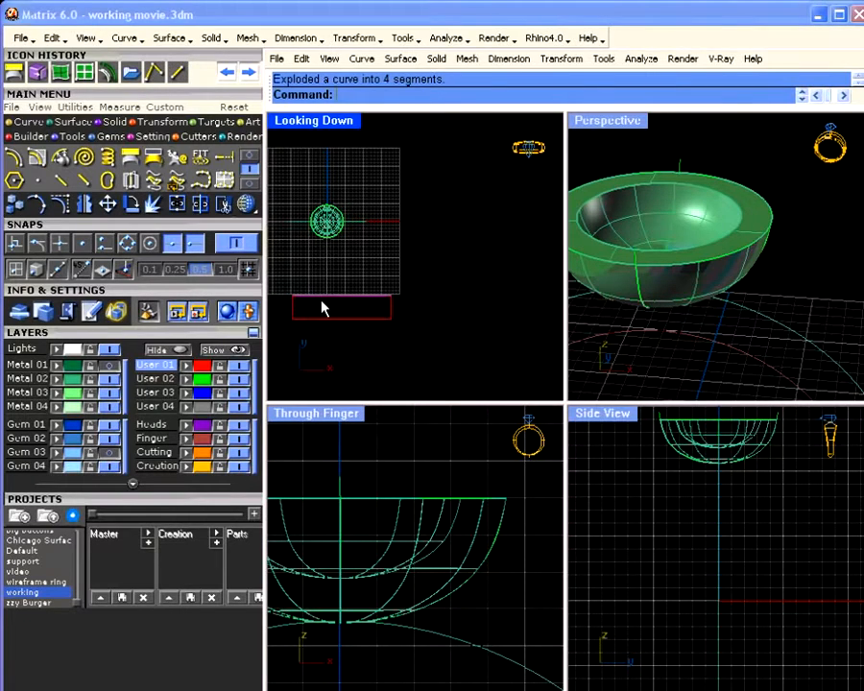
pyautogui.click(249, 182)
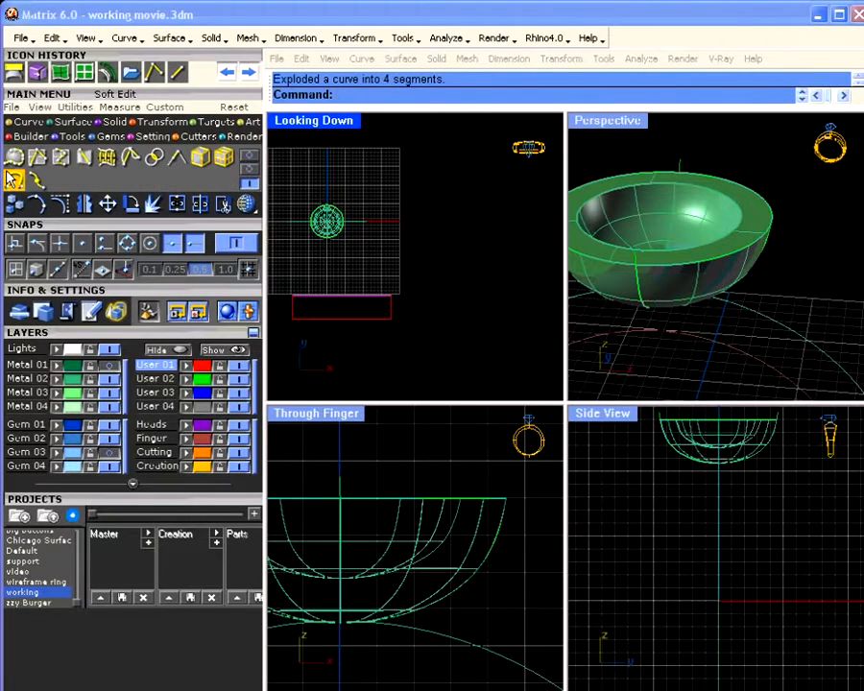
pyautogui.click(37, 181)
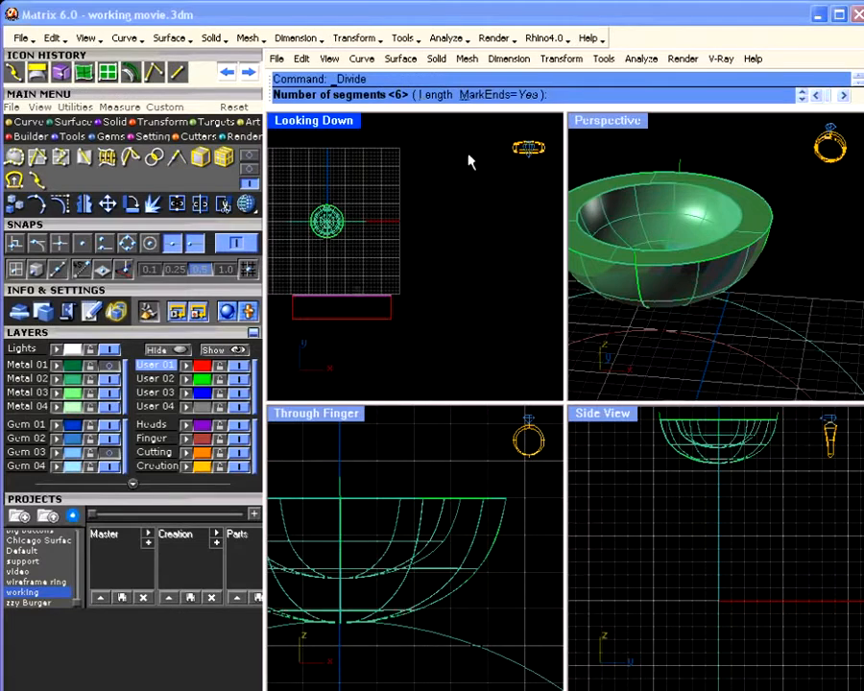
pyautogui.moveTo(358, 226); pyautogui.dragTo(505, 219, button='right')
pyautogui.scroll(5, 408, 227)
pyautogui.scroll(4, 407, 238)
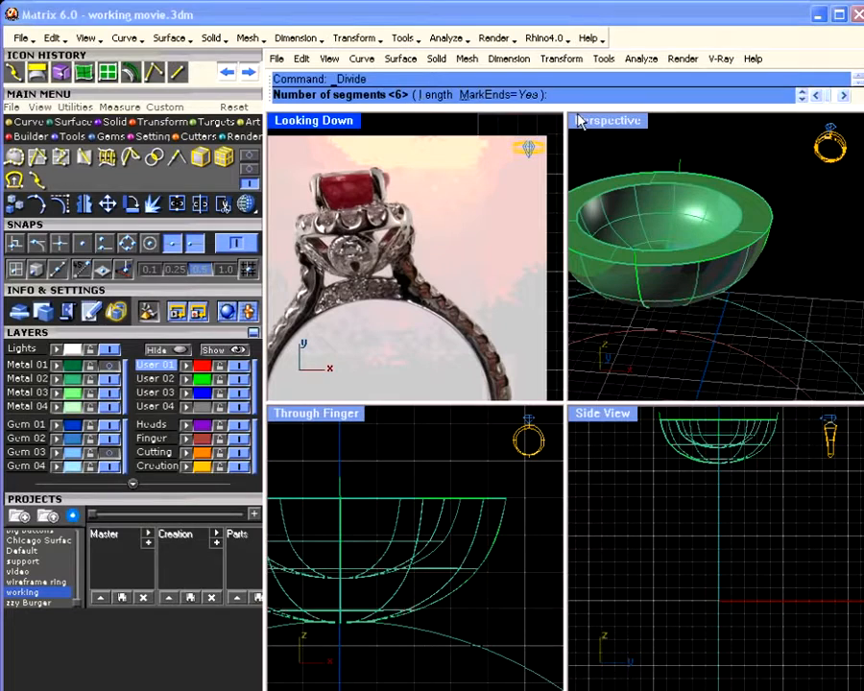
pyautogui.press('Escape')
# Examine the under-gallery openings in the reference photo against the division points on the UV rectangle.
pyautogui.scroll(-5, 434, 234)
pyautogui.scroll(-4, 434, 234)
pyautogui.moveTo(479, 314); pyautogui.dragTo(344, 242, button='right')
pyautogui.scroll(12, 357, 245)
pyautogui.moveTo(443, 247)
pyautogui.mouseDown(button='right')
pyautogui.moveTo(348, 246)
pyautogui.moveTo(439, 255)
pyautogui.mouseUp(button='right')
pyautogui.scroll(-4, 381, 247)
pyautogui.scroll(-3, 432, 256)
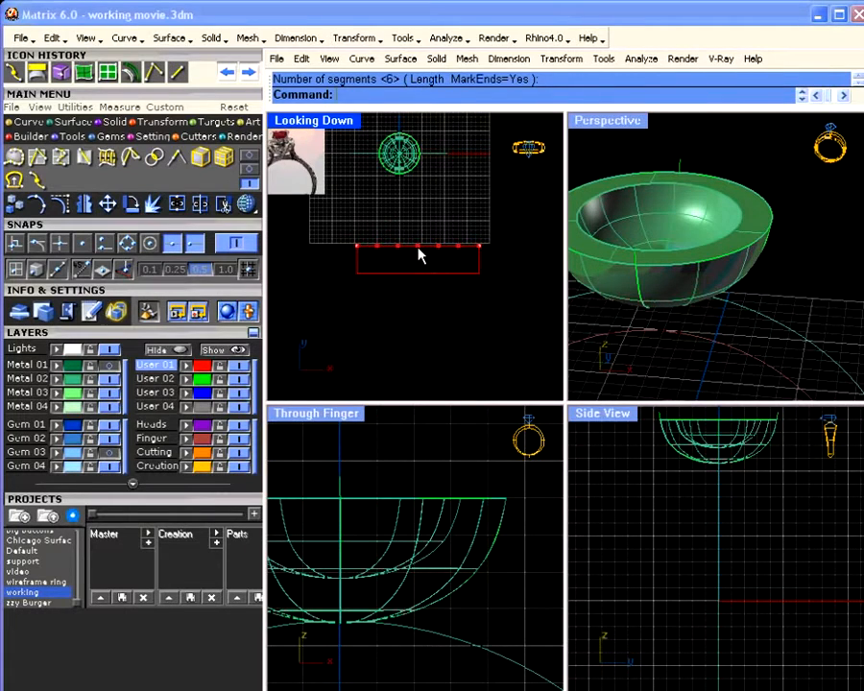
pyautogui.scroll(18, 284, 156)
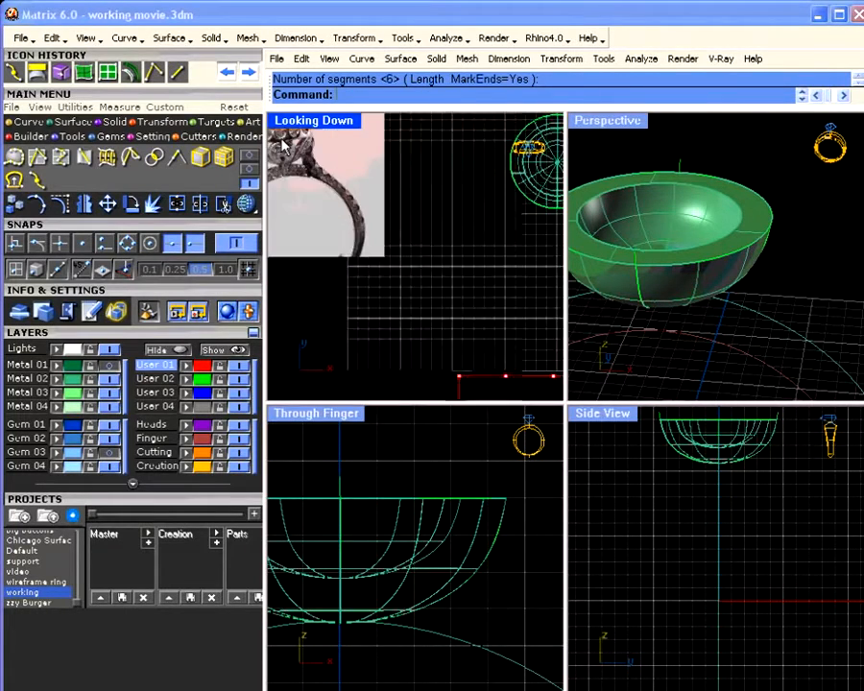
pyautogui.moveTo(288, 158); pyautogui.dragTo(370, 209, button='right')
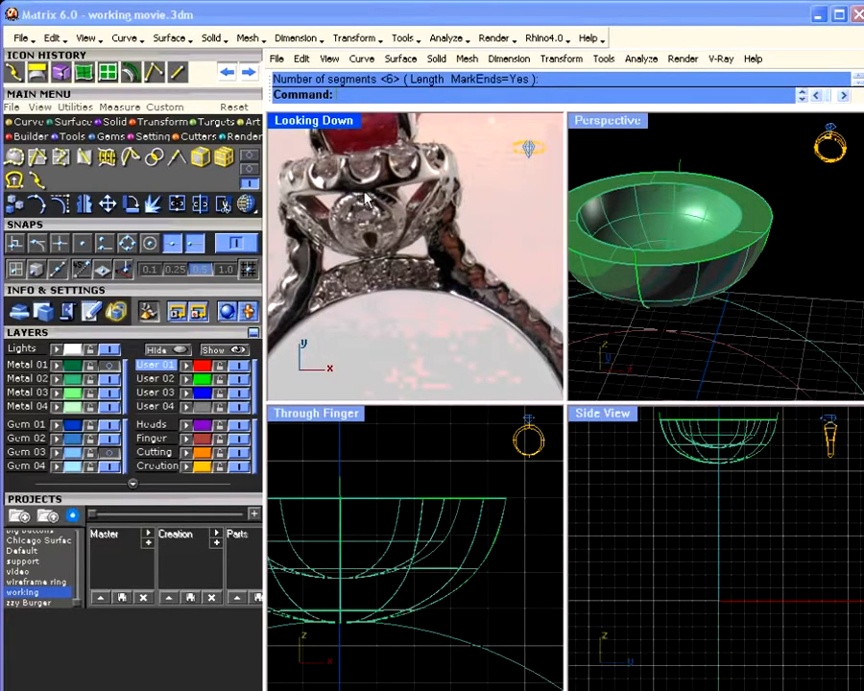
pyautogui.scroll(-15, 366, 192)
pyautogui.moveTo(442, 292); pyautogui.dragTo(334, 226, button='right')
pyautogui.scroll(4, 467, 292)
pyautogui.scroll(-3, 475, 284)
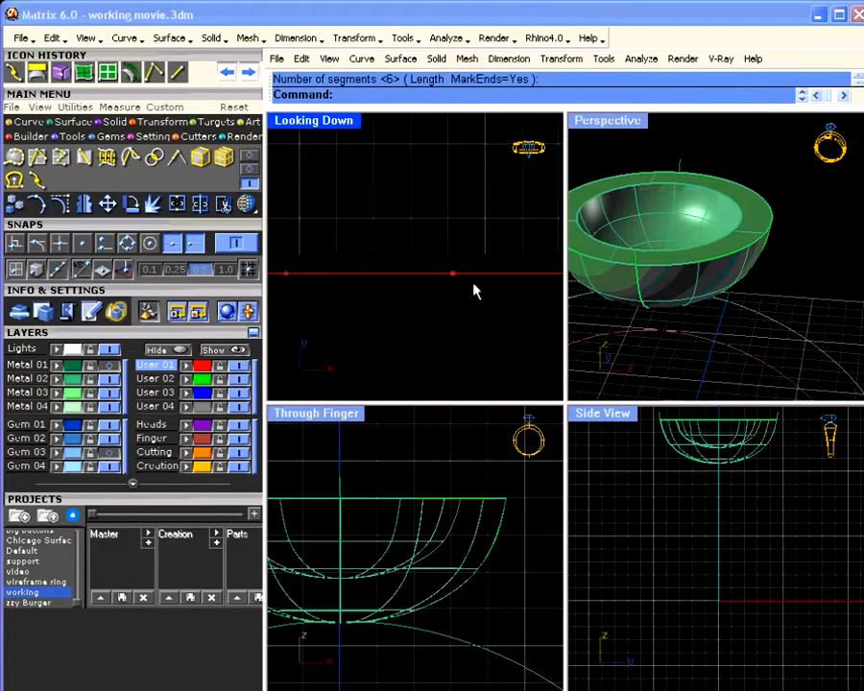
pyautogui.moveTo(472, 288); pyautogui.dragTo(416, 259, button='right')
pyautogui.click(248, 156)
pyautogui.click(202, 159)
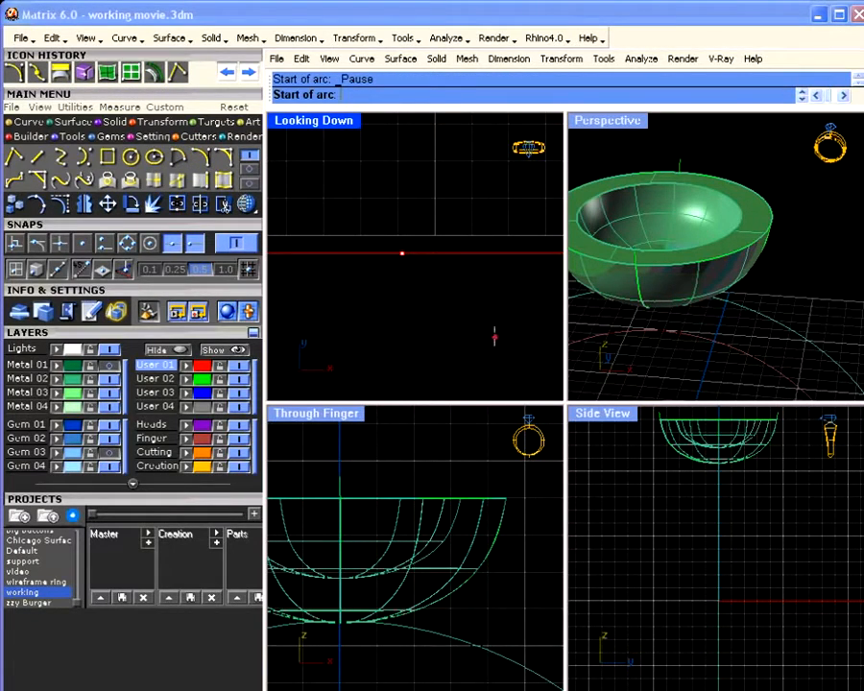
pyautogui.scroll(-2, 480, 324)
pyautogui.moveTo(478, 325); pyautogui.dragTo(426, 268, button='right')
pyautogui.click(432, 276)
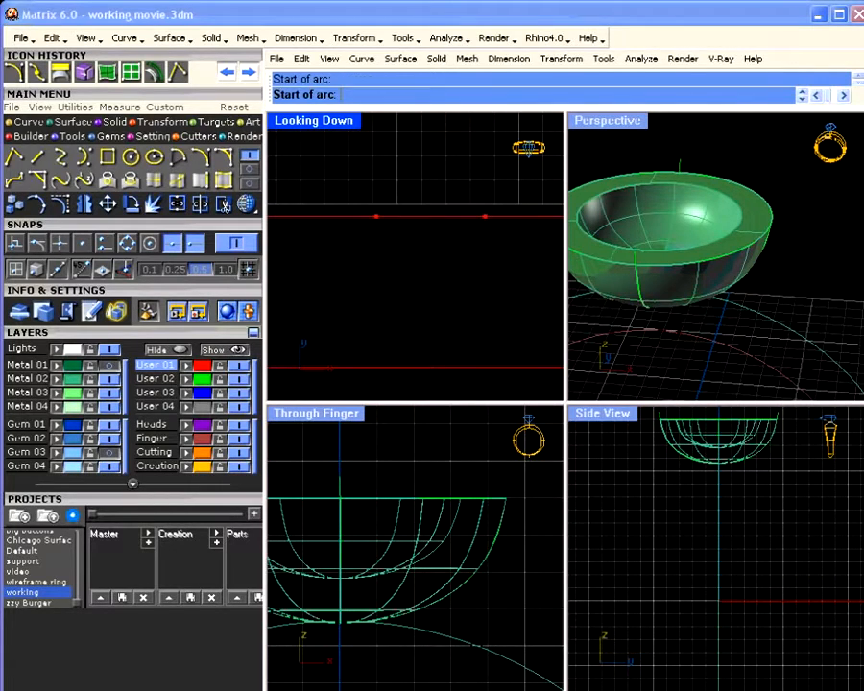
pyautogui.press('Escape')
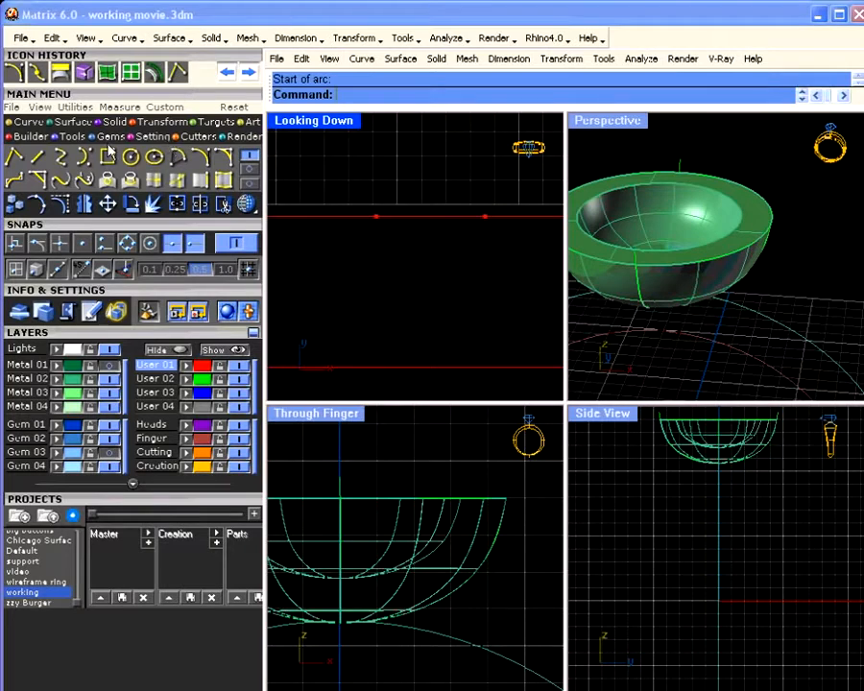
# Draw a line between two neighbouring division points and a vertical guide line down from its midpoint, using the midpoint snap.
pyautogui.click(35, 156)
pyautogui.click(373, 214)
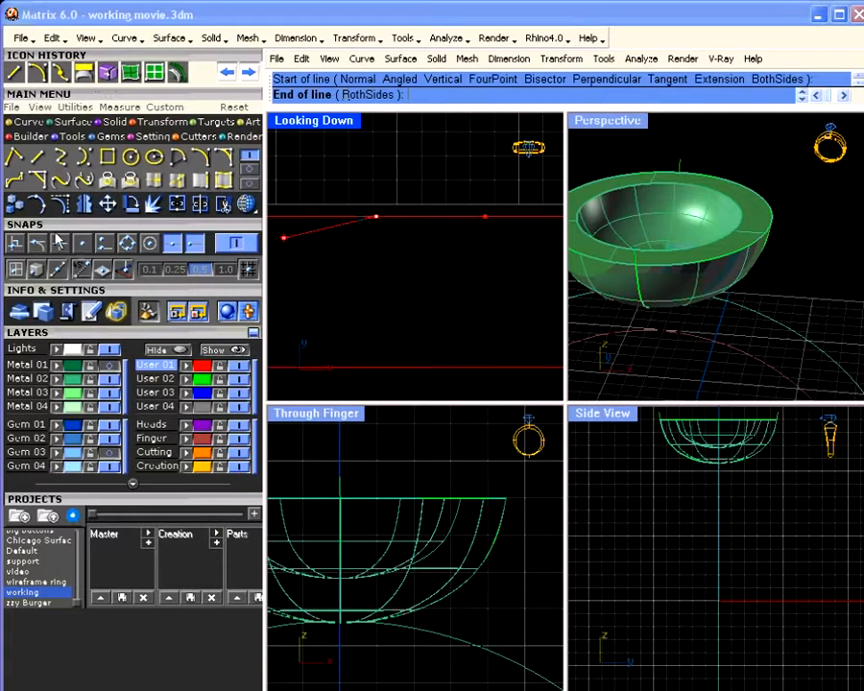
pyautogui.click(83, 245)
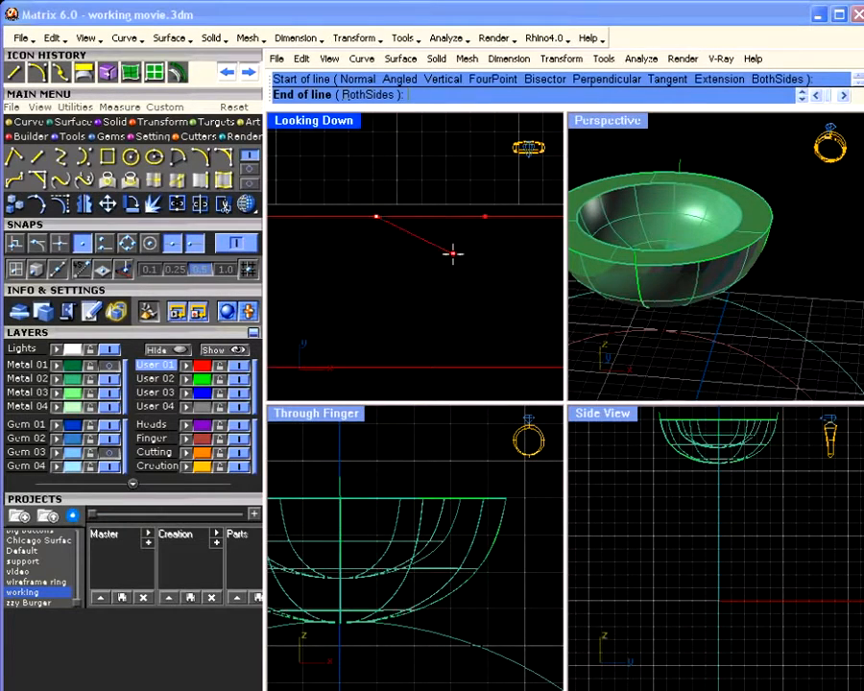
pyautogui.click(483, 220)
pyautogui.press('Return')
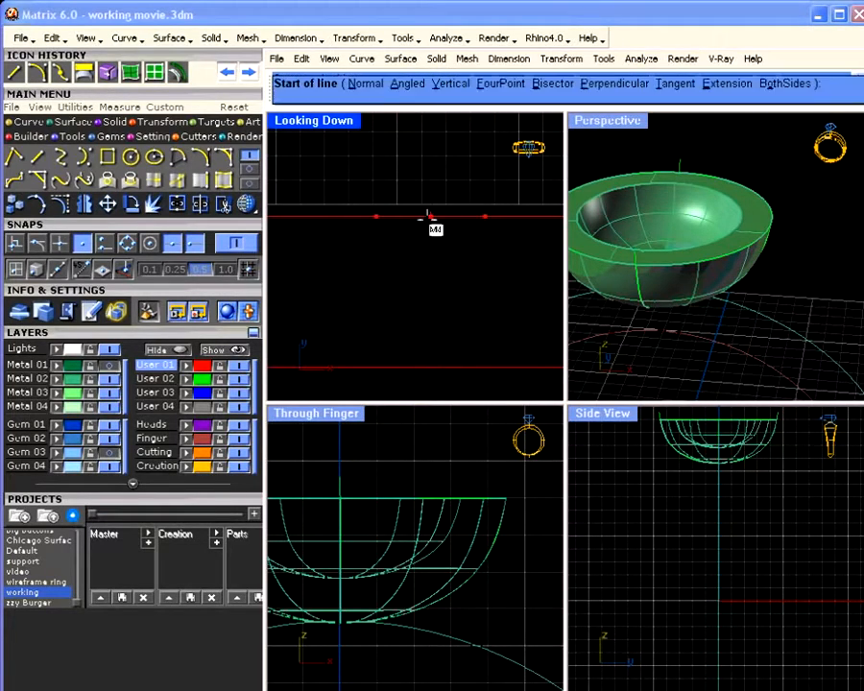
pyautogui.click(430, 217)
pyautogui.click(430, 324)
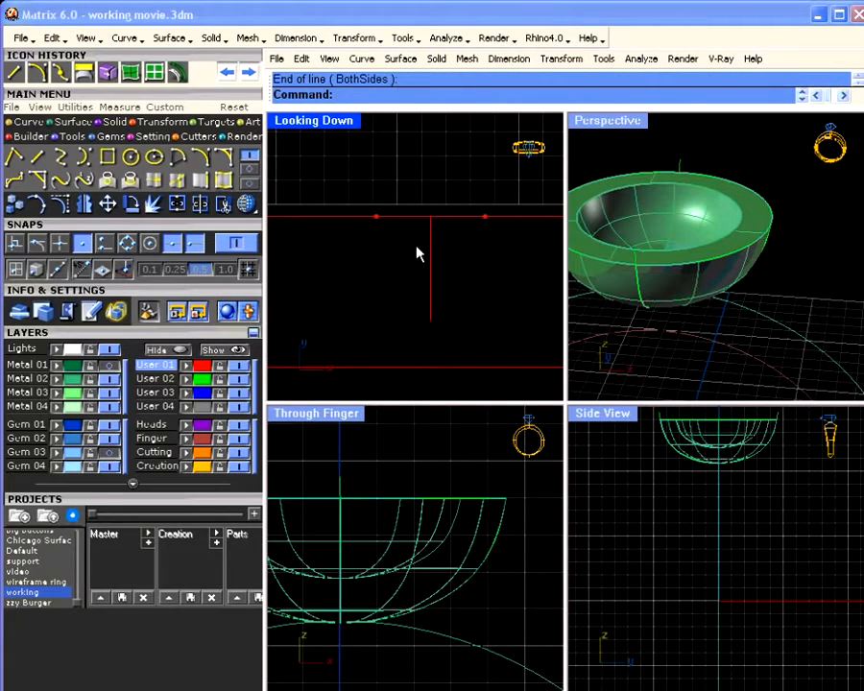
pyautogui.click(105, 246)
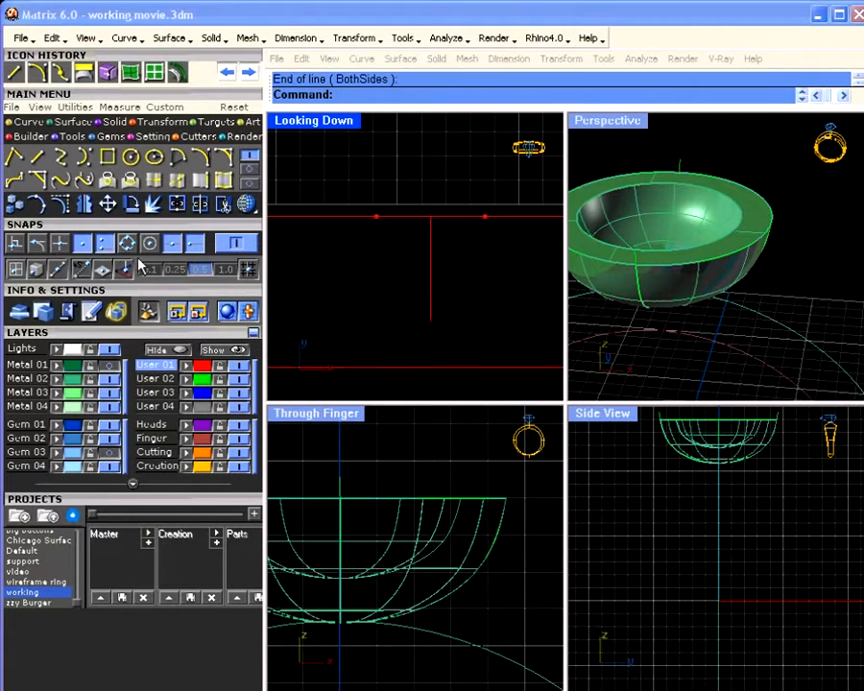
pyautogui.click(208, 161)
pyautogui.click(376, 217)
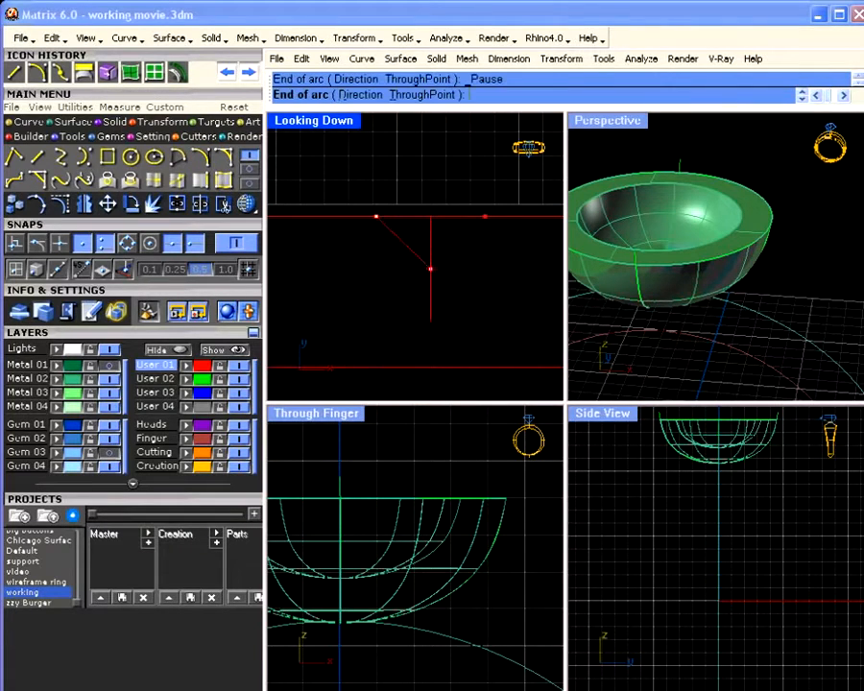
pyautogui.scroll(3, 430, 280)
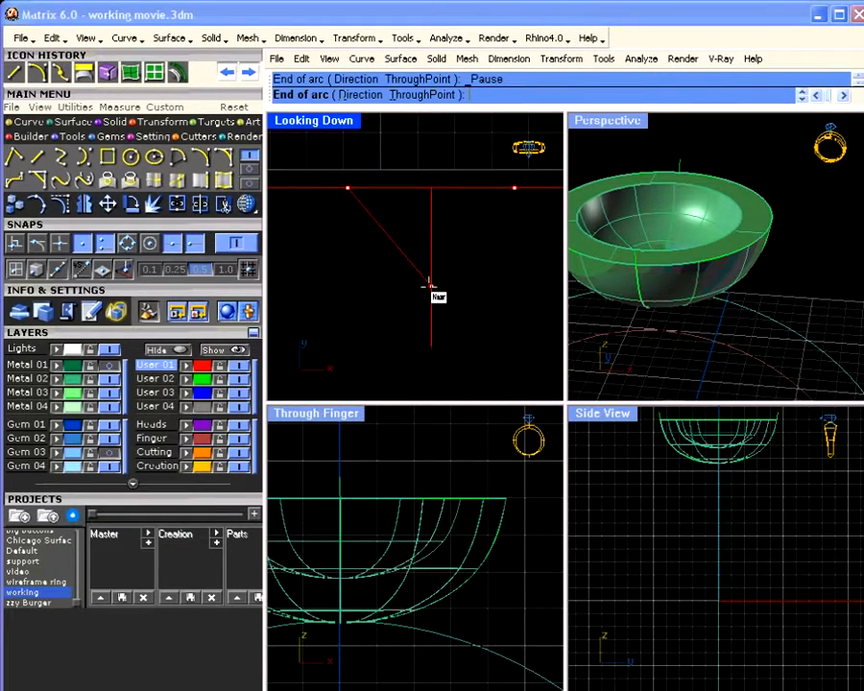
pyautogui.click(431, 287)
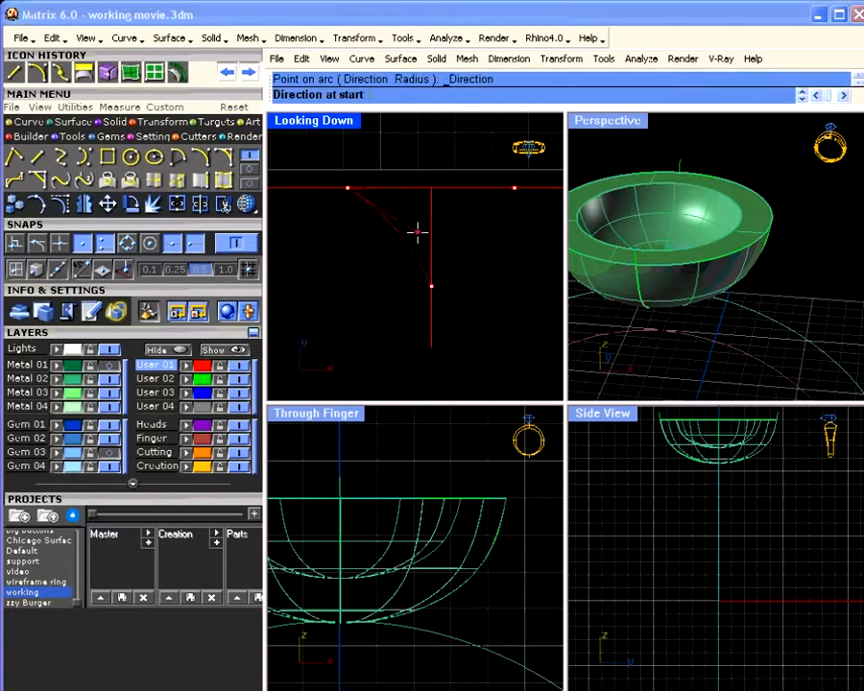
pyautogui.press('Escape')
# Draw an arc from near the guide line's lower end up to the rectangle's upper edge, just inside the nearer division point.
pyautogui.rightClick(438, 249)
pyautogui.click(431, 309)
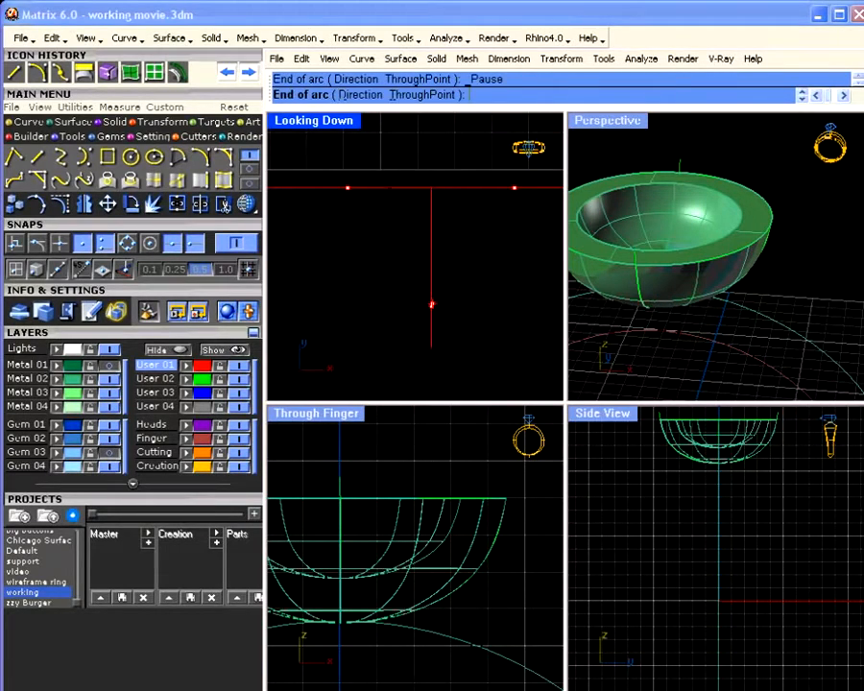
pyautogui.click(371, 185)
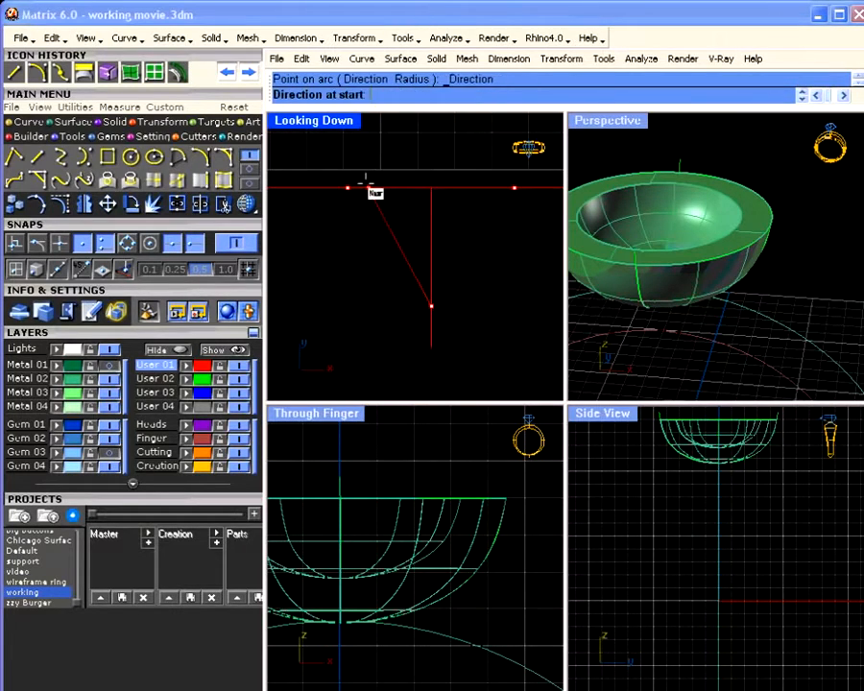
pyautogui.click(425, 165)
pyautogui.click(414, 239)
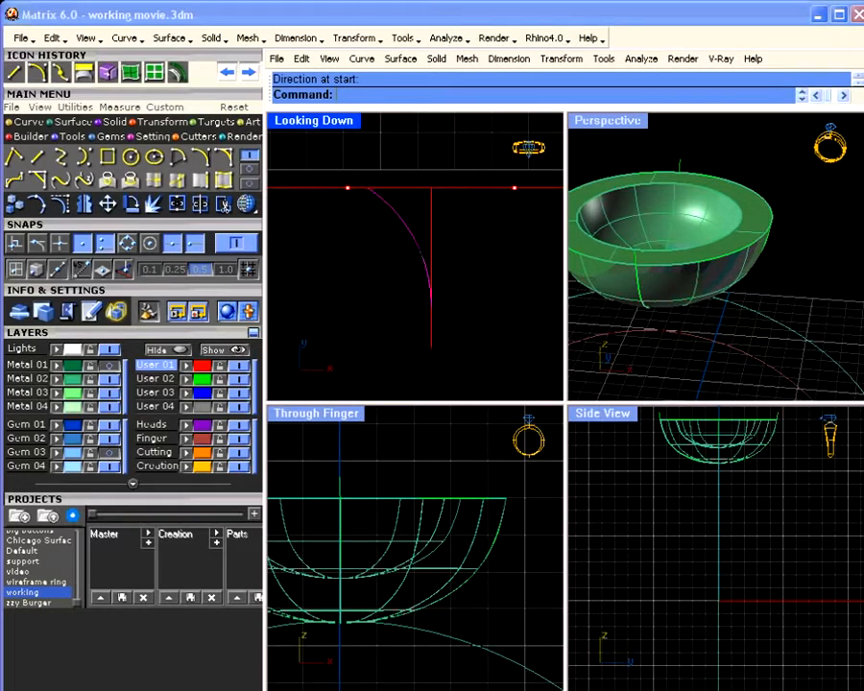
# Mirror the arc across the vertical guide line, keeping the original.
pyautogui.scroll(-1, 376, 233)
pyautogui.click(84, 205)
pyautogui.click(420, 323)
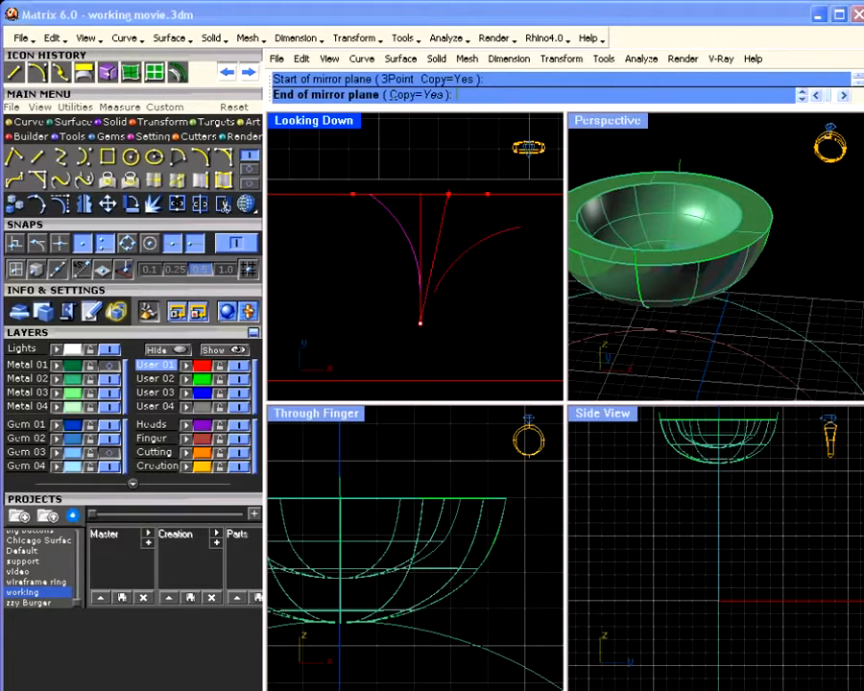
pyautogui.click(454, 141)
# Compare the mirrored arcs with the openings in the reference photo, and delete the mirrored copy of the arc.
pyautogui.scroll(-1, 386, 243)
pyautogui.scroll(-4, 386, 243)
pyautogui.moveTo(401, 209); pyautogui.dragTo(438, 280, button='right')
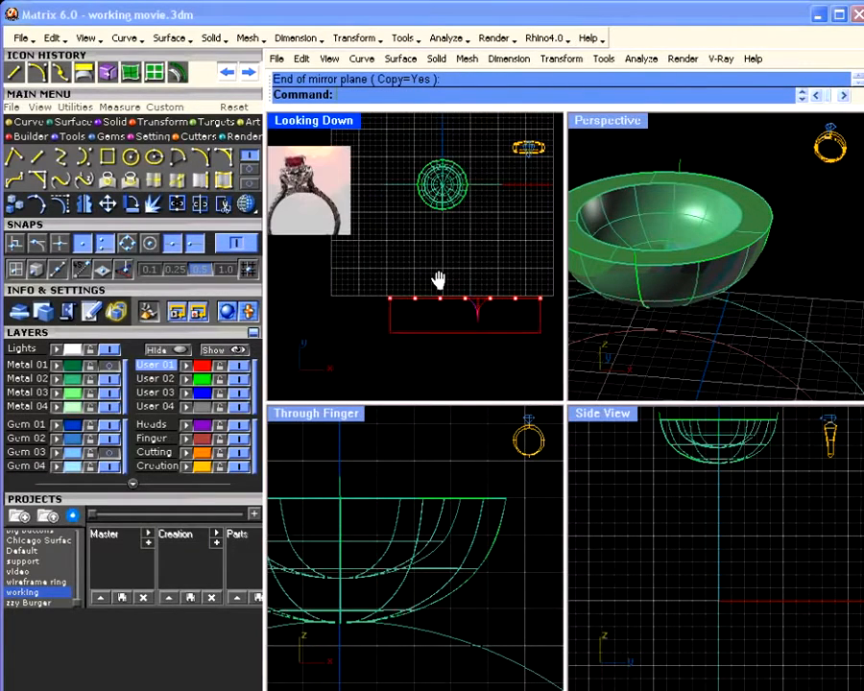
pyautogui.scroll(5, 327, 169)
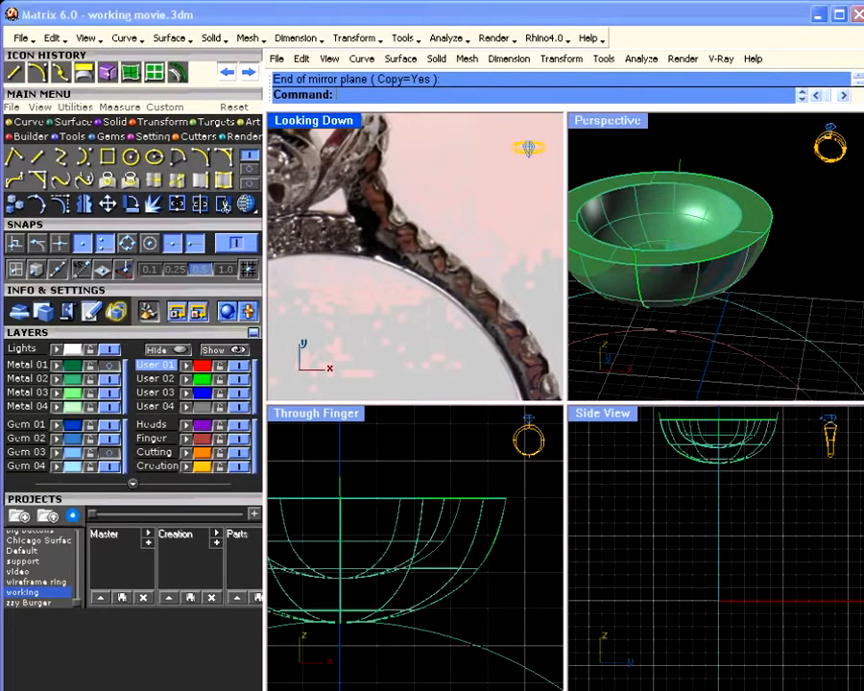
pyautogui.scroll(4, 316, 204)
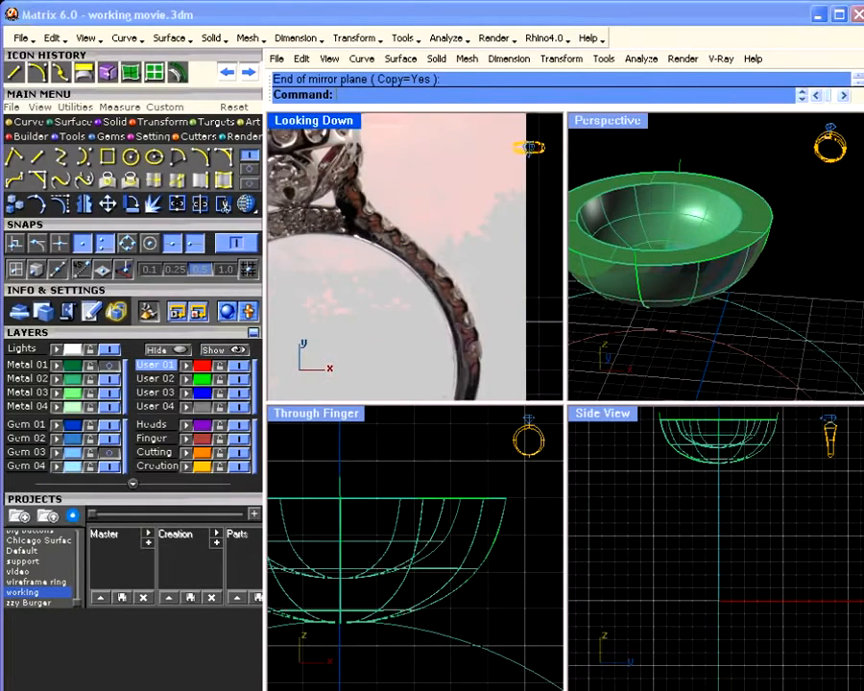
pyautogui.scroll(-6, 345, 201)
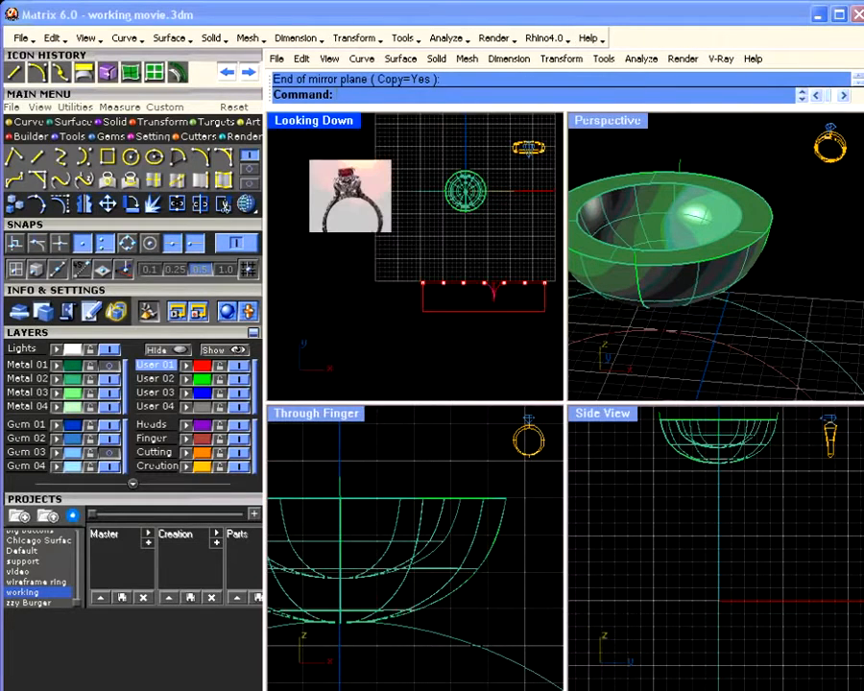
pyautogui.scroll(5, 444, 264)
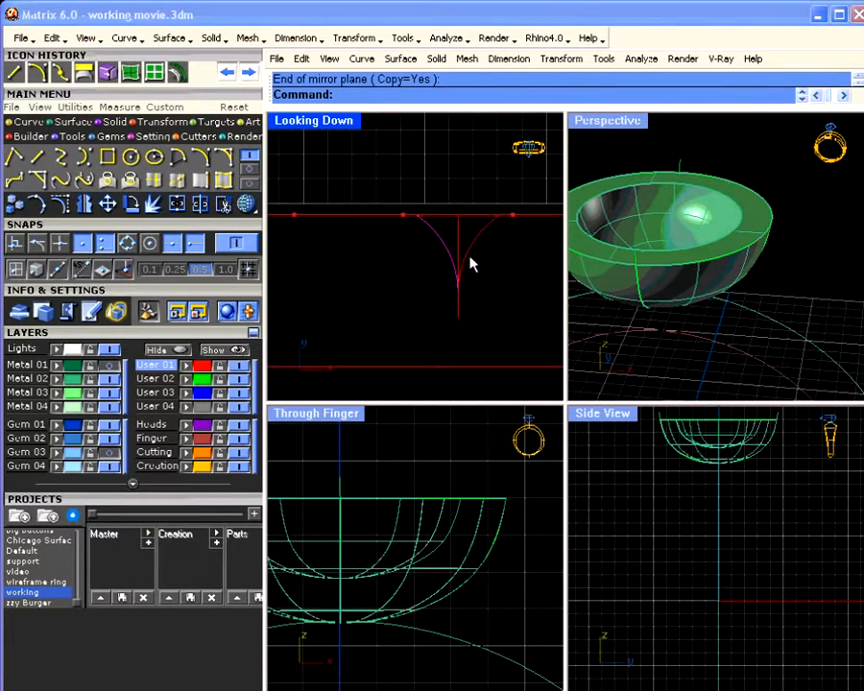
pyautogui.press('Delete')
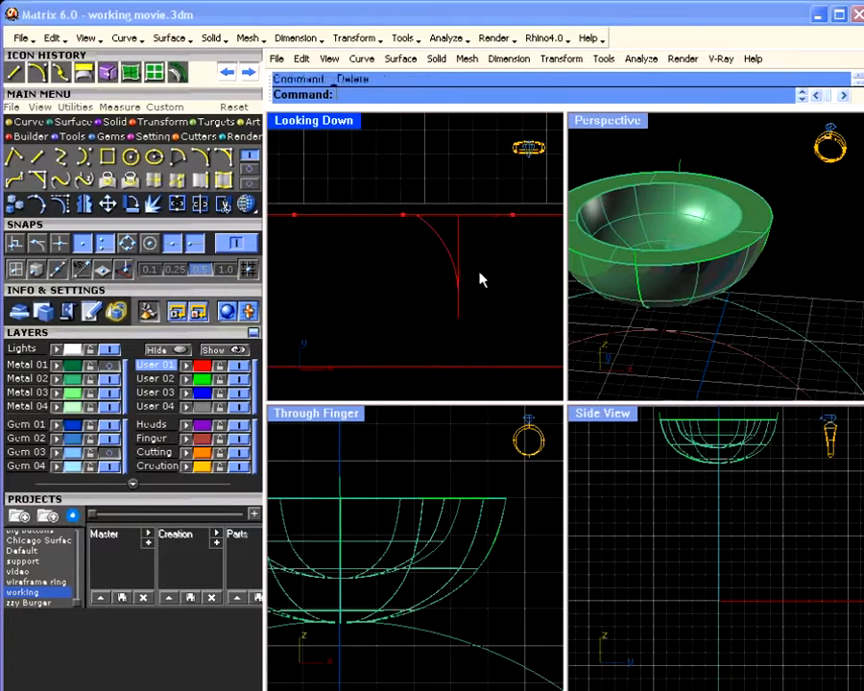
# Reshape the remaining arc so its lower end meets the lower end of the vertical guide line, and delete the guide line.
pyautogui.click(438, 245)
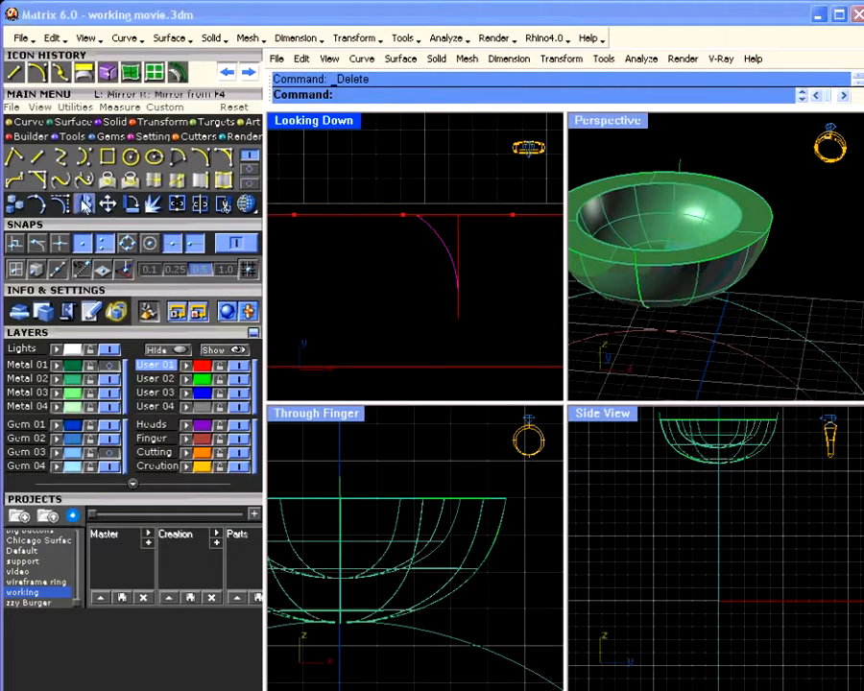
pyautogui.click(62, 206)
pyautogui.moveTo(431, 325); pyautogui.dragTo(458, 336)
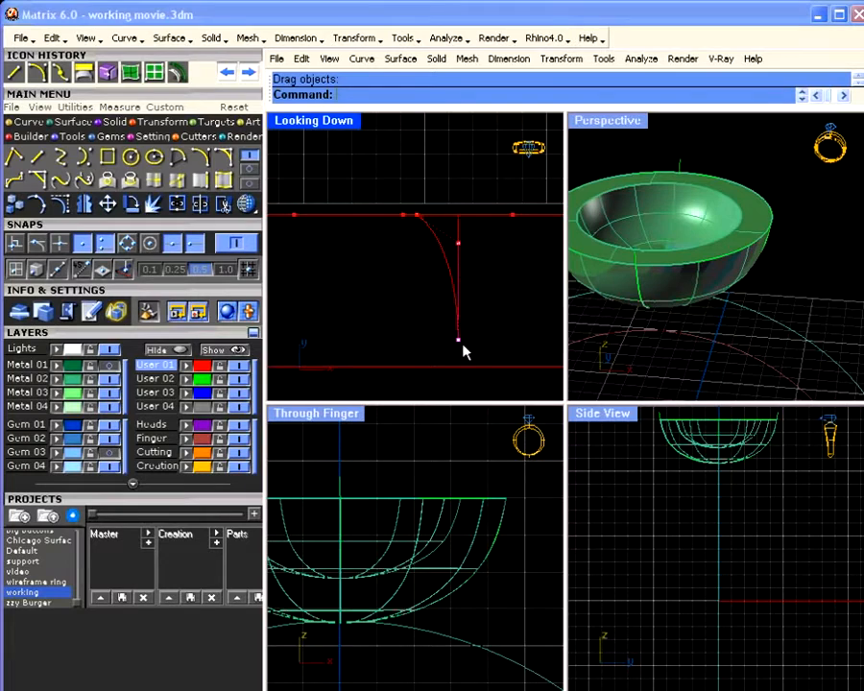
pyautogui.moveTo(458, 339); pyautogui.dragTo(459, 318)
pyautogui.press('Delete')
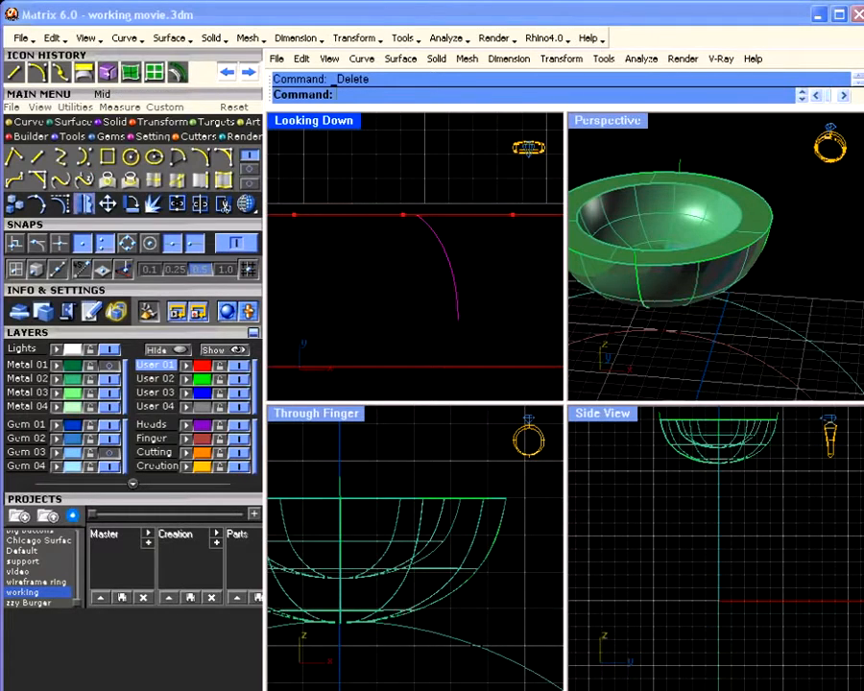
# Mirror the arc across a vertical axis through its lower end, keeping the original, and join both arcs into one V-shaped curve.
pyautogui.click(84, 204)
pyautogui.click(458, 319)
pyautogui.click(462, 188)
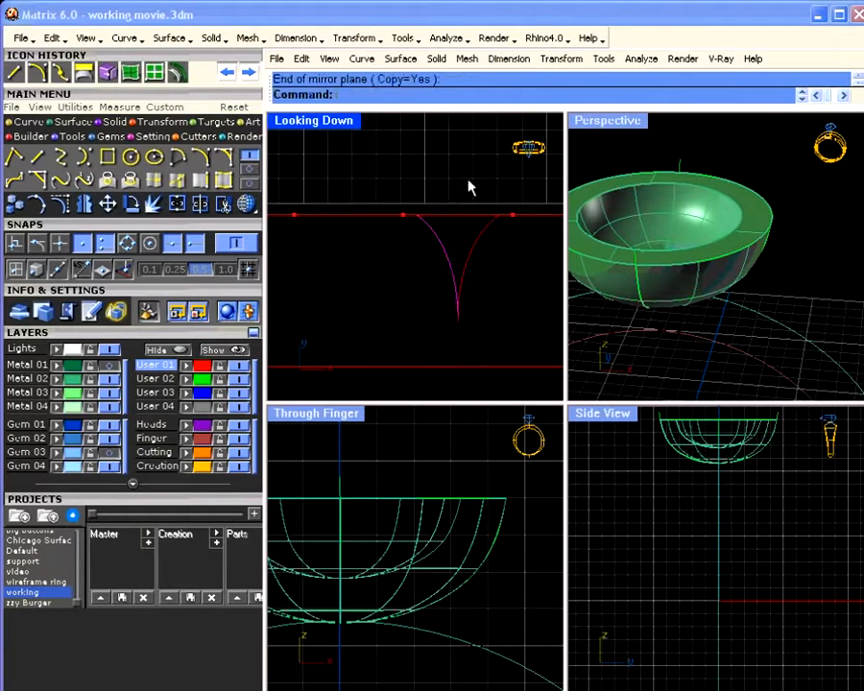
pyautogui.moveTo(491, 250); pyautogui.dragTo(430, 278)
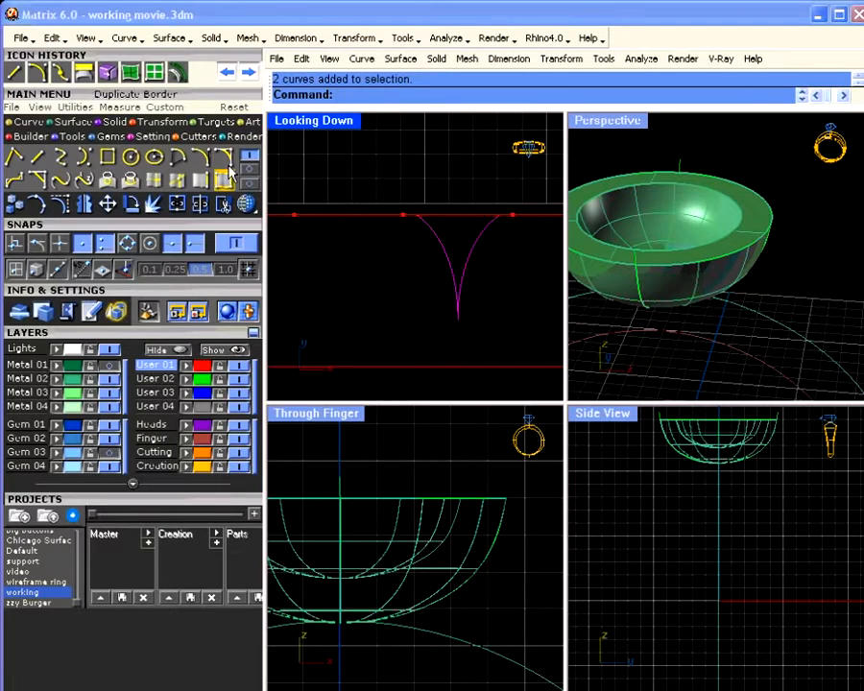
pyautogui.click(155, 207)
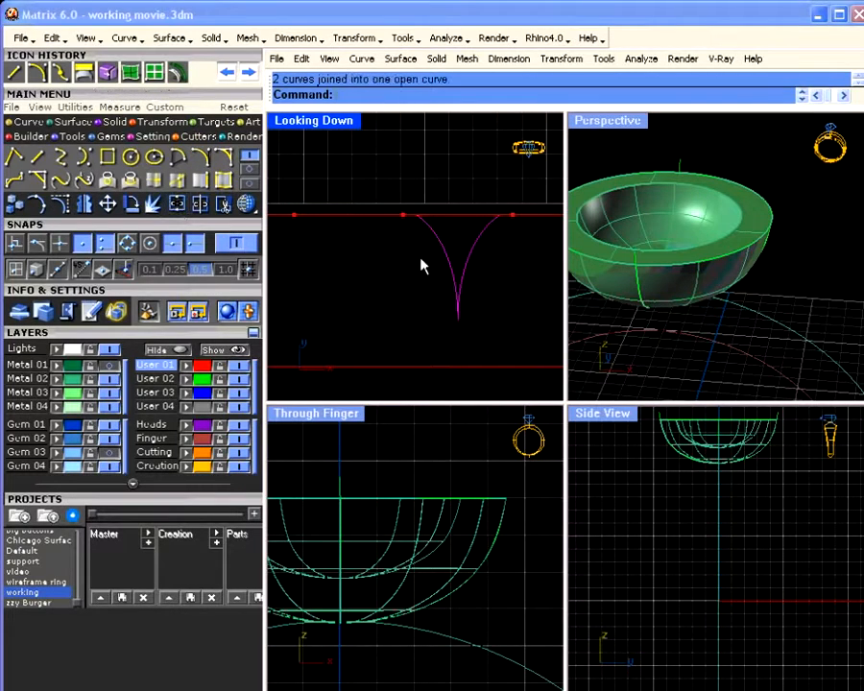
# Apply the UV rectangle, its division points and the V-shaped curve onto the bowl's outer surface with Apply UV Curves.
pyautogui.scroll(-2, 389, 248)
pyautogui.scroll(-2, 389, 247)
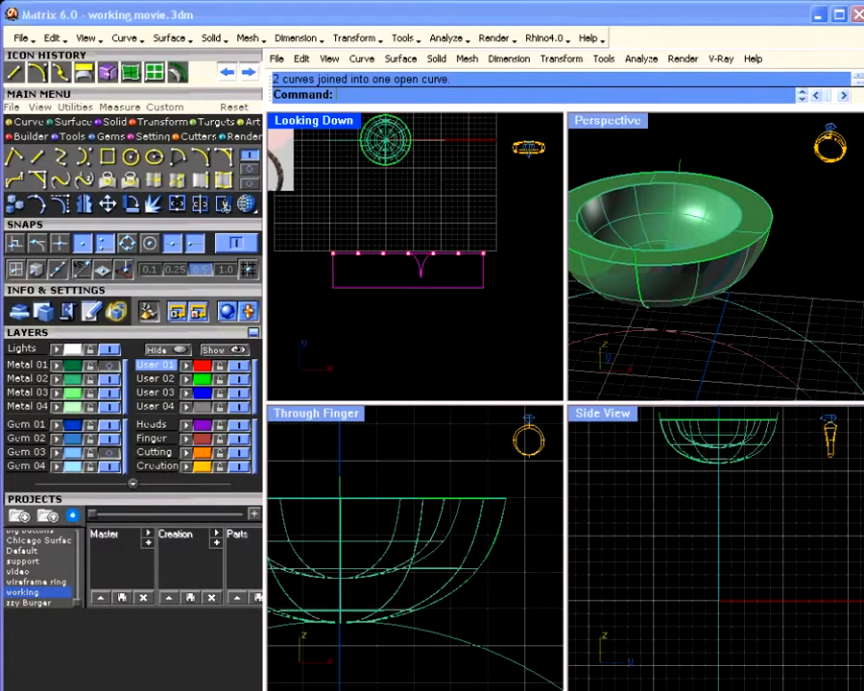
pyautogui.click(250, 169)
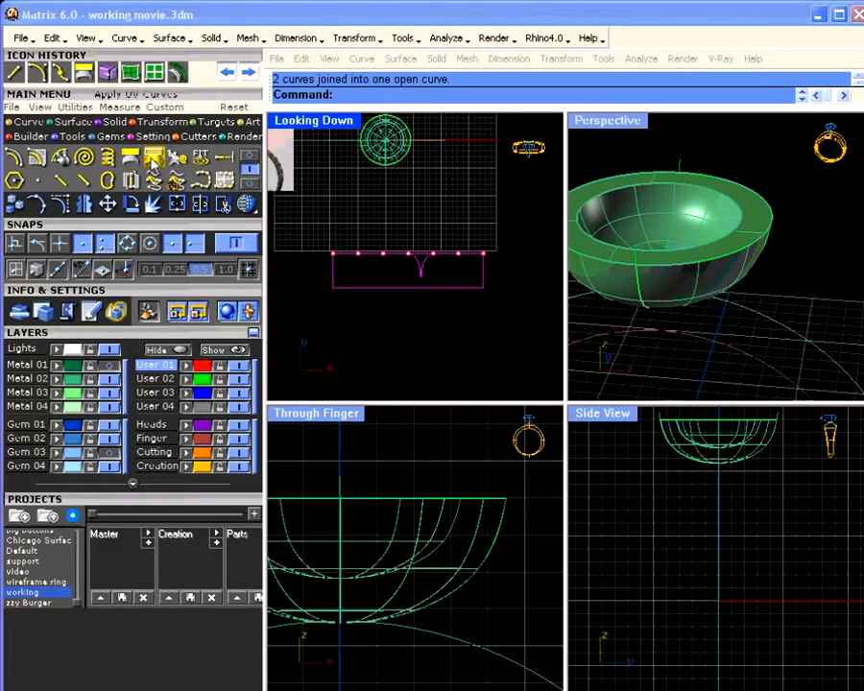
pyautogui.click(127, 161)
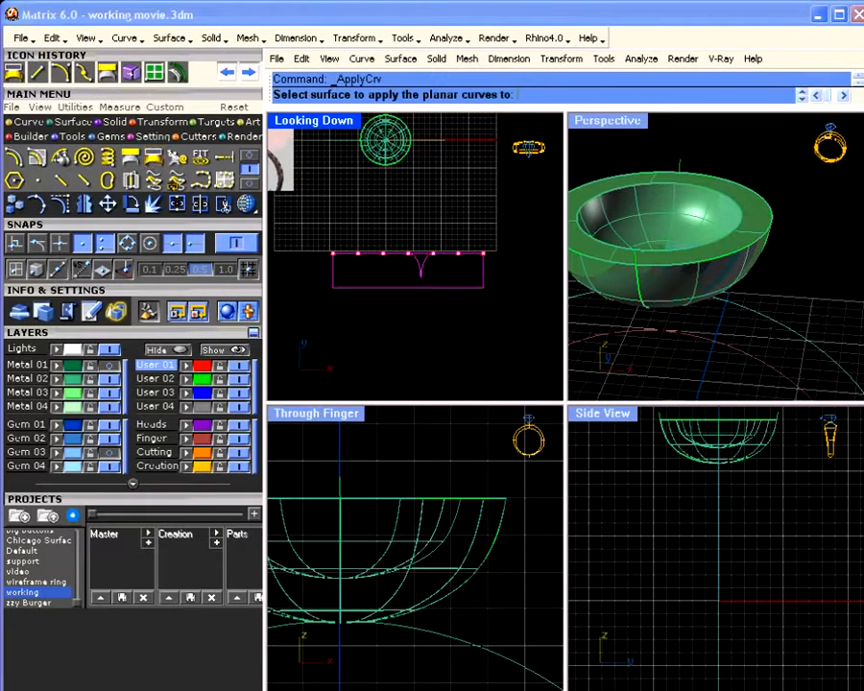
pyautogui.click(739, 288)
pyautogui.moveTo(741, 286); pyautogui.dragTo(756, 270, button='right')
pyautogui.scroll(-10, 730, 325)
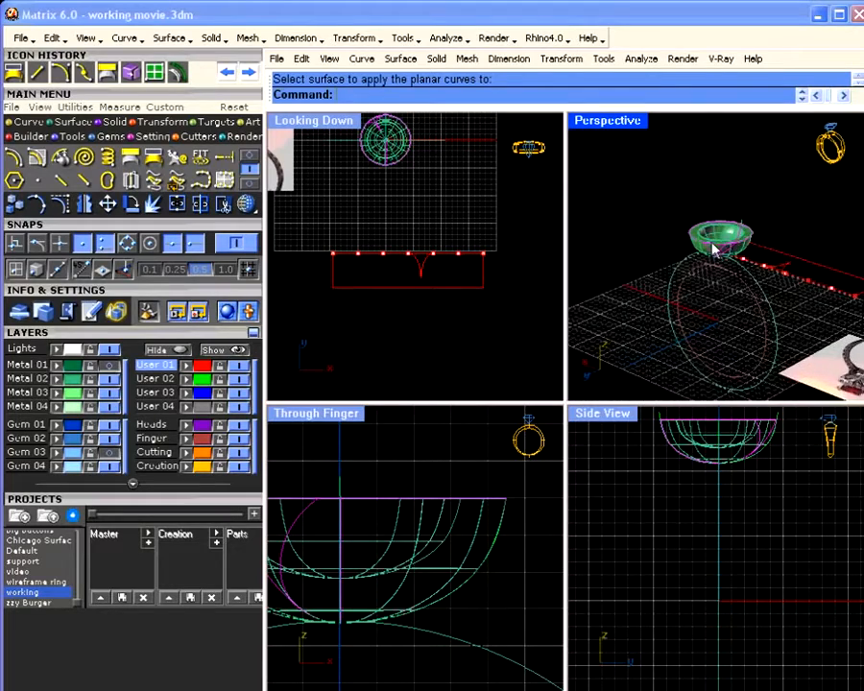
# Examine the shape and position of the V-shaped curve wrapped onto the bowl's outer surface.
pyautogui.scroll(5, 767, 204)
pyautogui.scroll(5, 711, 260)
pyautogui.moveTo(698, 262); pyautogui.dragTo(738, 243, button='right')
pyautogui.click(760, 256)
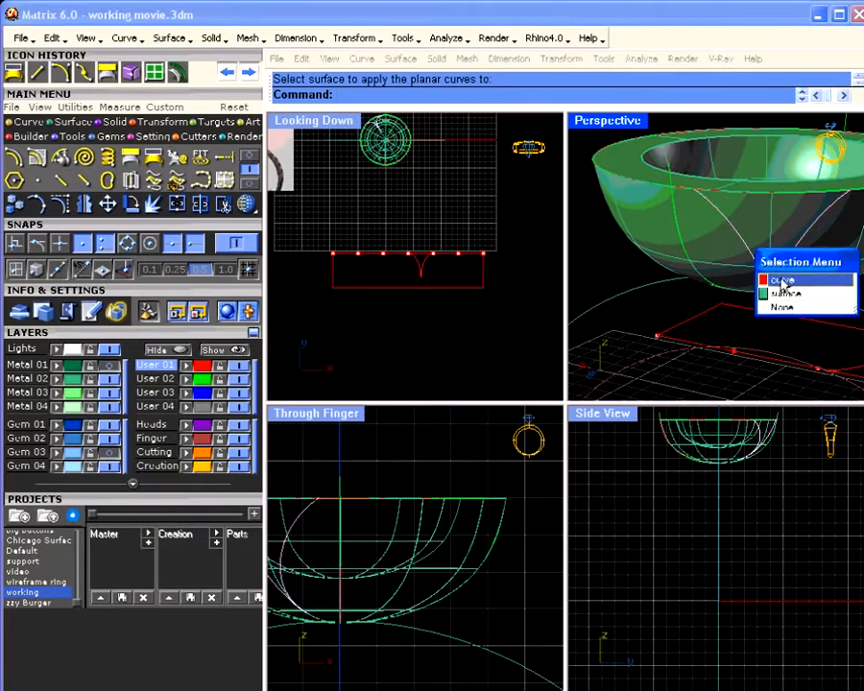
pyautogui.click(781, 282)
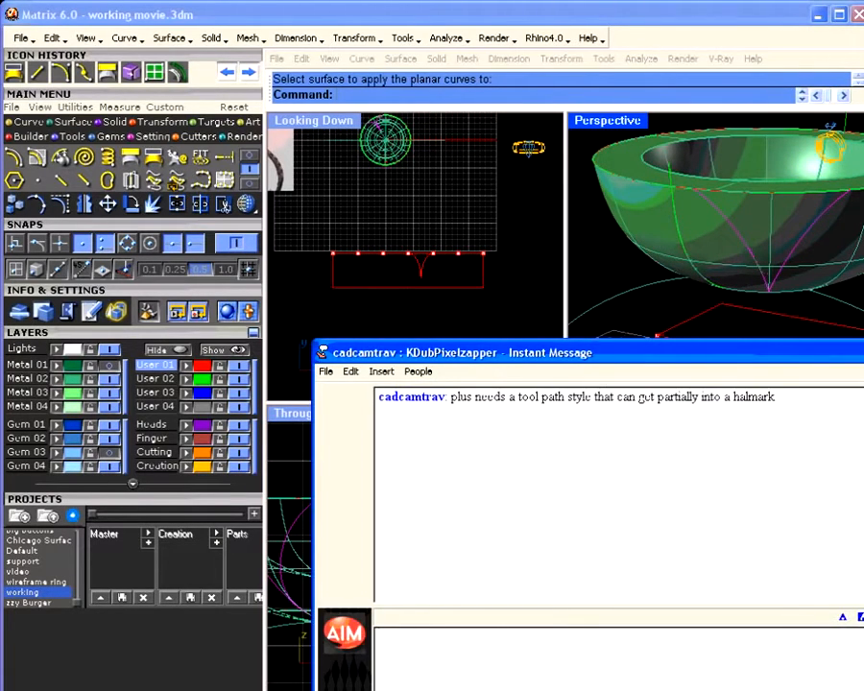
pyautogui.moveTo(588, 353); pyautogui.dragTo(863, 352)
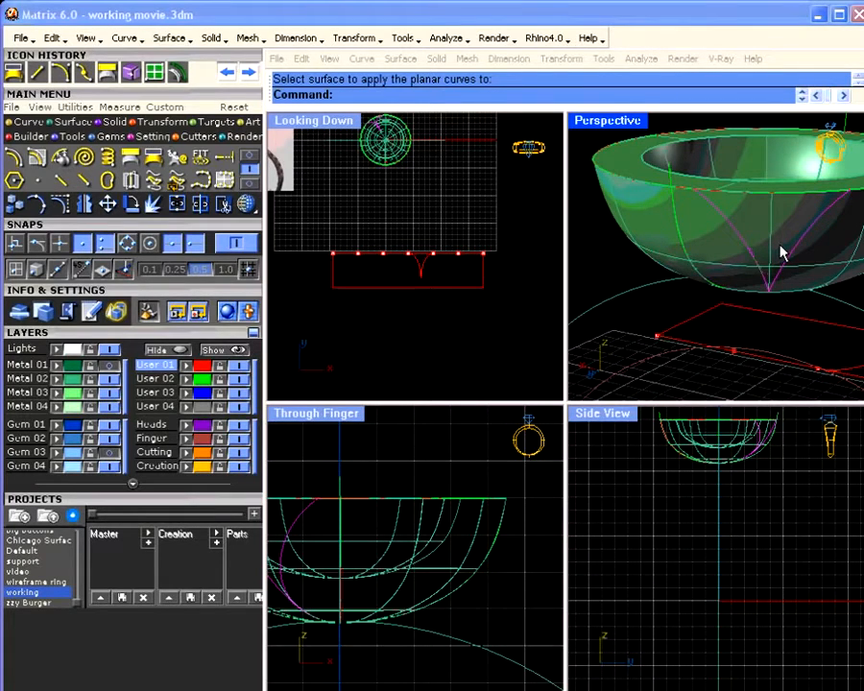
pyautogui.moveTo(698, 229); pyautogui.dragTo(708, 259, button='right')
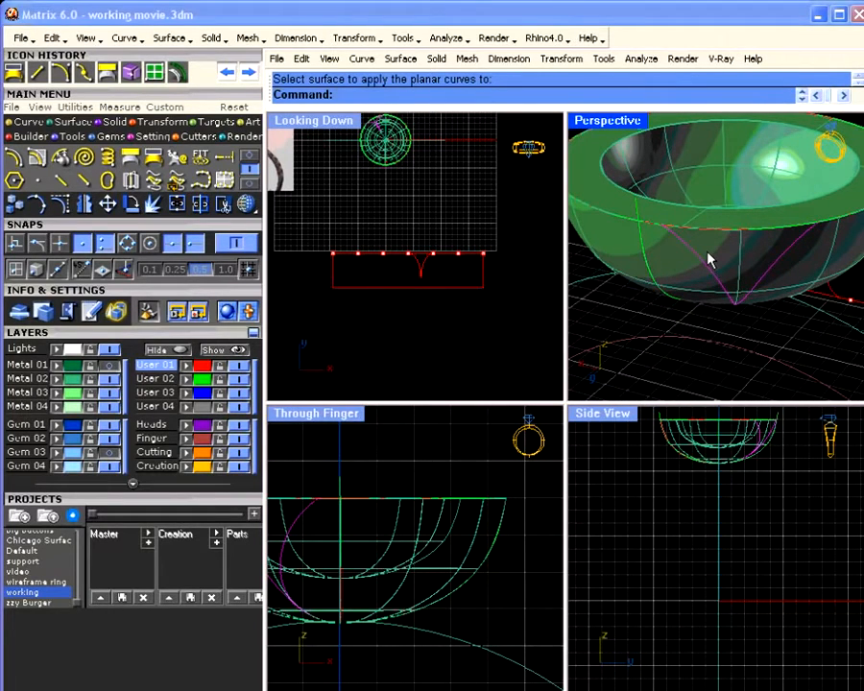
pyautogui.moveTo(710, 263); pyautogui.dragTo(707, 194, button='right')
# Explode the bowl's inner polysurface into separate surfaces.
pyautogui.click(633, 223)
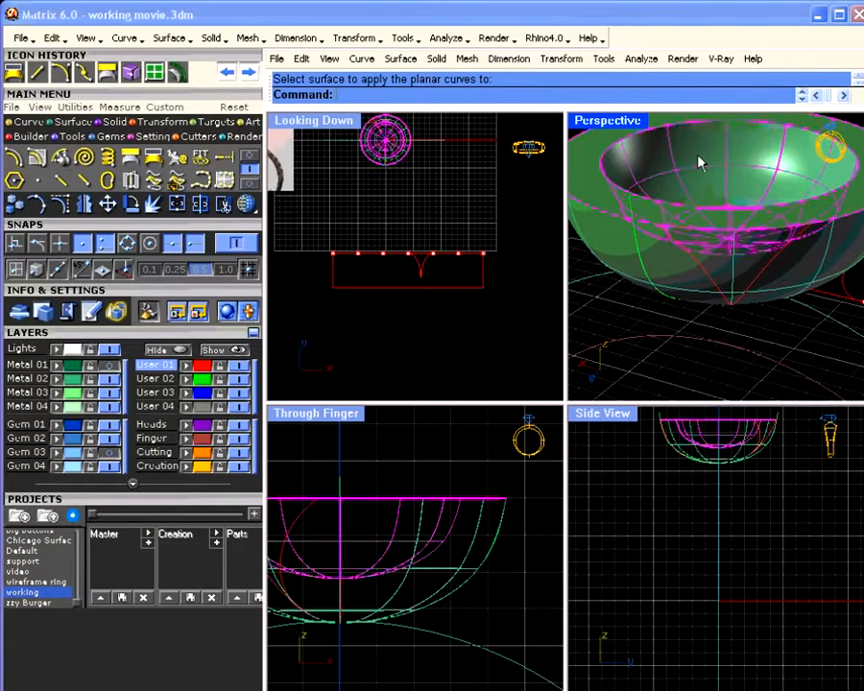
pyautogui.click(155, 204)
pyautogui.click(608, 333)
pyautogui.click(694, 223)
pyautogui.moveTo(693, 223); pyautogui.dragTo(675, 272, button='right')
pyautogui.click(670, 372)
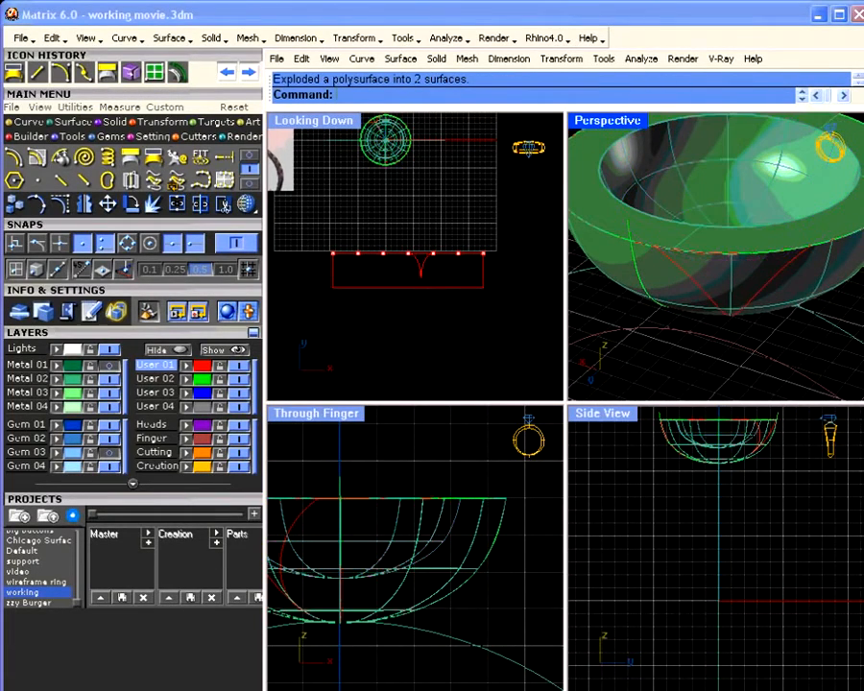
# Pull the wrapped V-shaped curve onto the bowl's inner surface, keeping the input curve.
pyautogui.moveTo(688, 277); pyautogui.dragTo(678, 305, button='right')
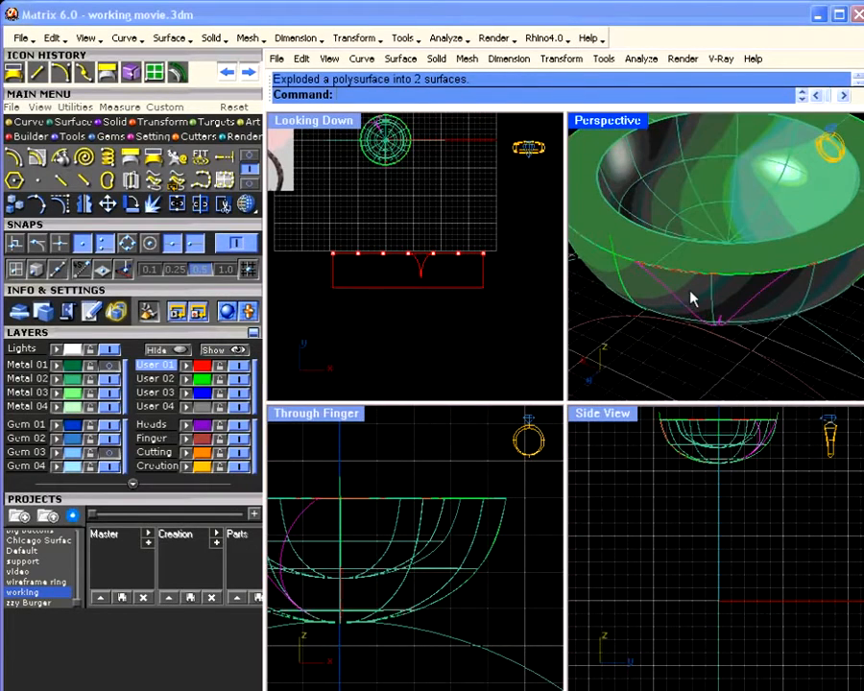
pyautogui.click(247, 157)
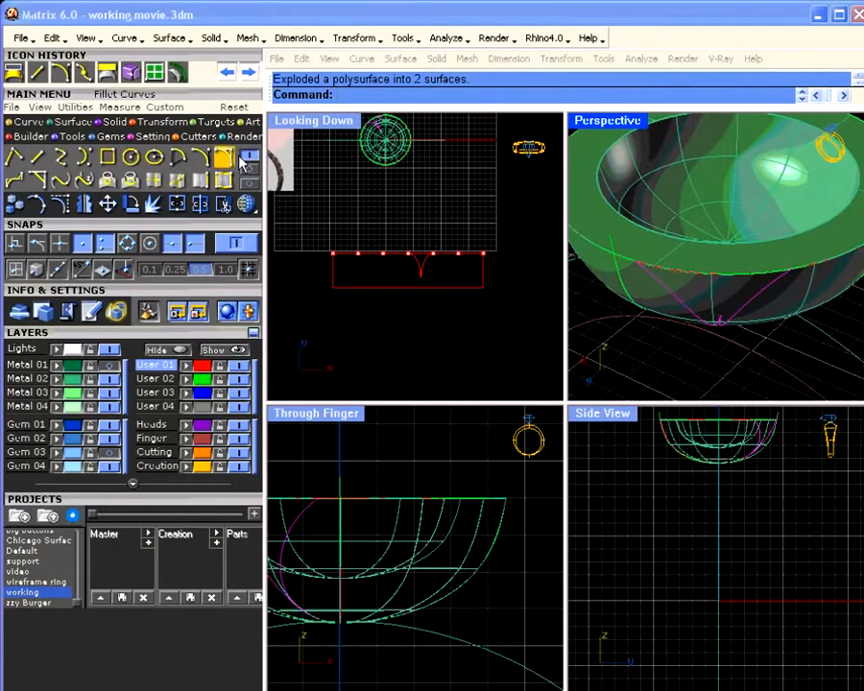
pyautogui.click(108, 181)
pyautogui.click(670, 189)
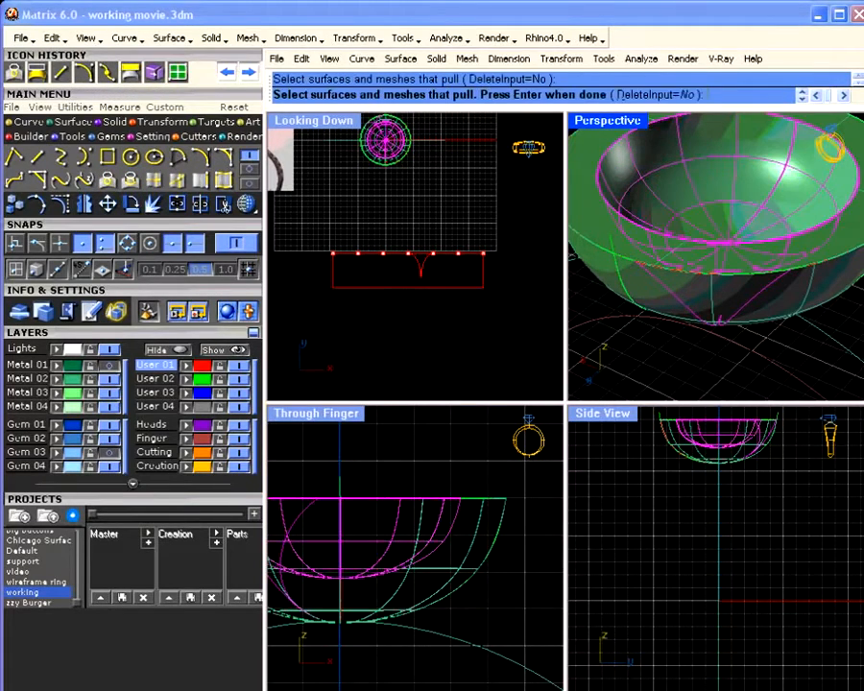
pyautogui.rightClick(707, 249)
pyautogui.moveTo(708, 248); pyautogui.dragTo(704, 180, button='right')
pyautogui.moveTo(704, 251); pyautogui.dragTo(671, 233, button='right')
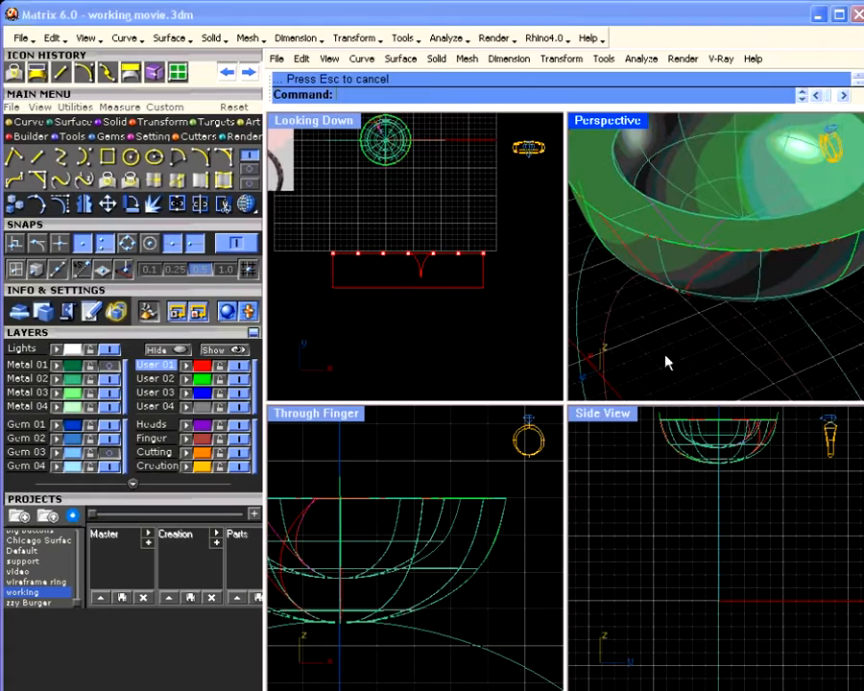
# Hide the Metal 02 layer and draw a line connecting the outer and inner V-shaped curves at one pair of upper ends.
pyautogui.click(111, 380)
pyautogui.moveTo(683, 275); pyautogui.dragTo(731, 224, button='right')
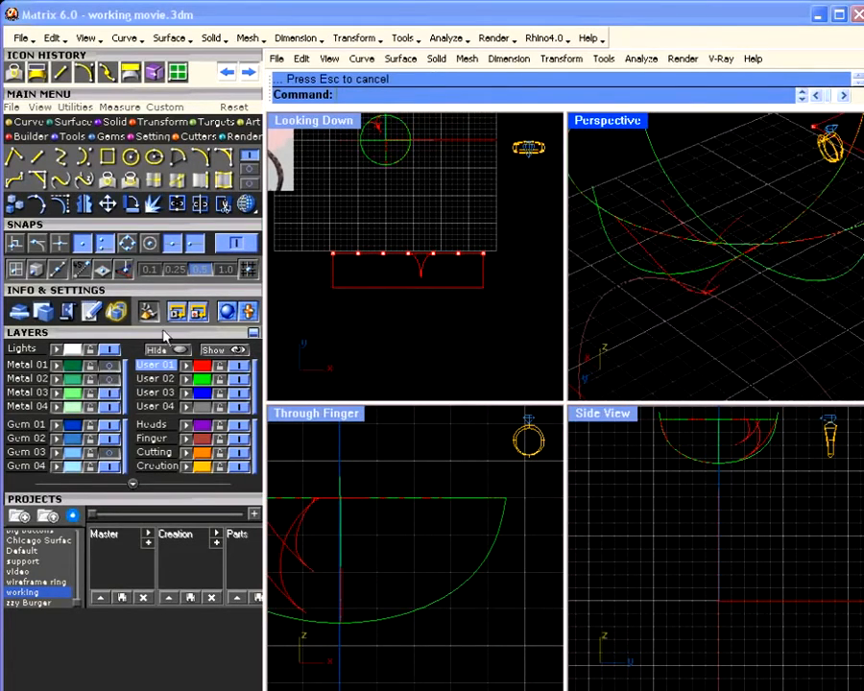
pyautogui.click(61, 72)
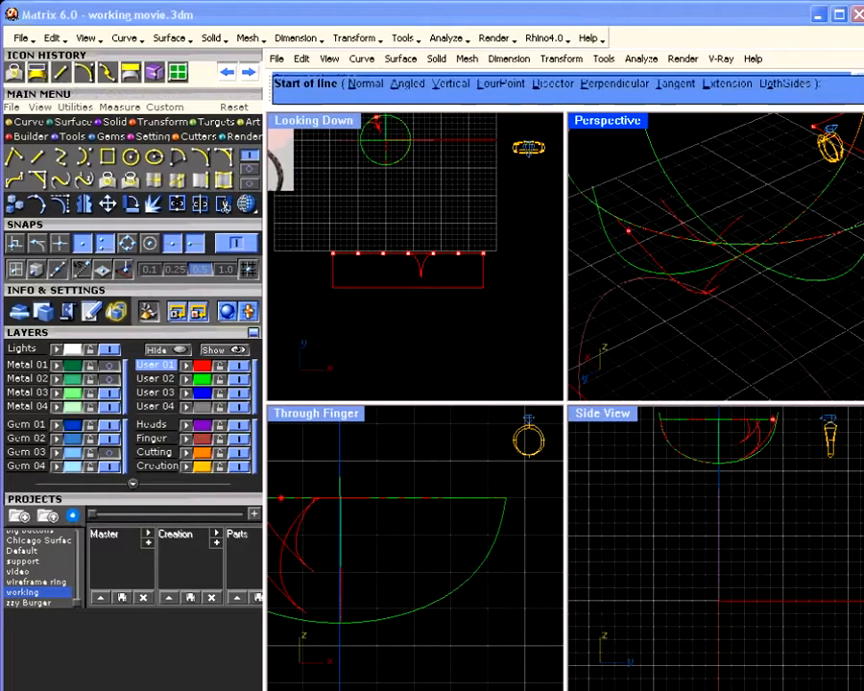
pyautogui.click(615, 219)
pyautogui.click(661, 203)
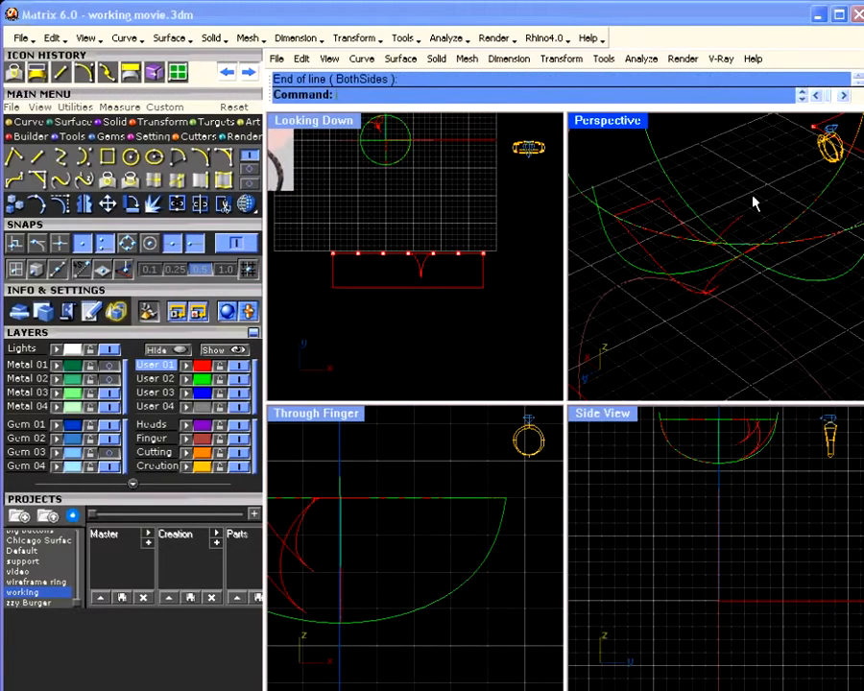
# Draw a second line connecting the outer and inner V-shaped curves at their other pair of upper ends.
pyautogui.rightClick(757, 193)
pyautogui.click(744, 213)
pyautogui.moveTo(755, 242); pyautogui.dragTo(706, 228, button='right')
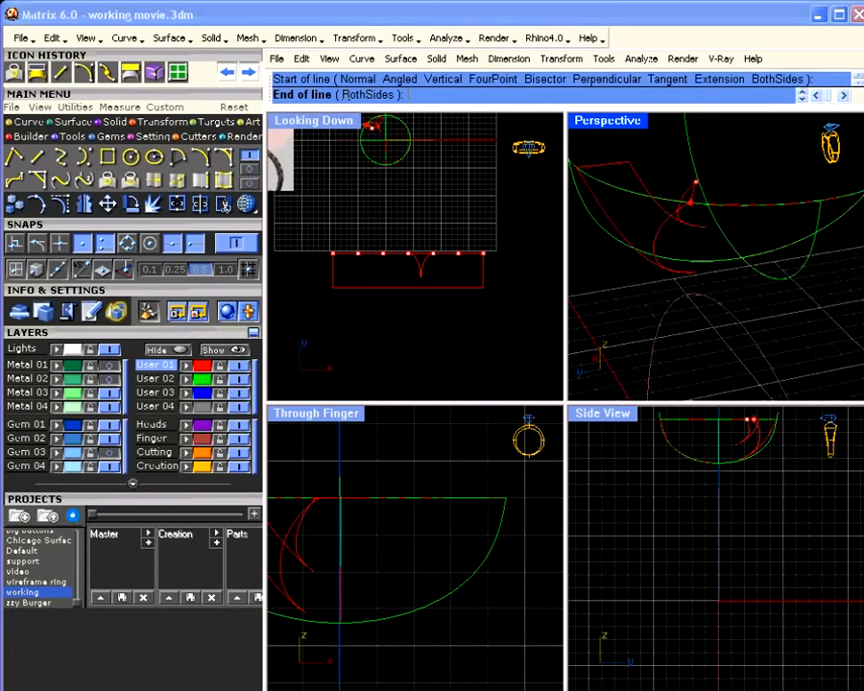
pyautogui.scroll(5, 698, 215)
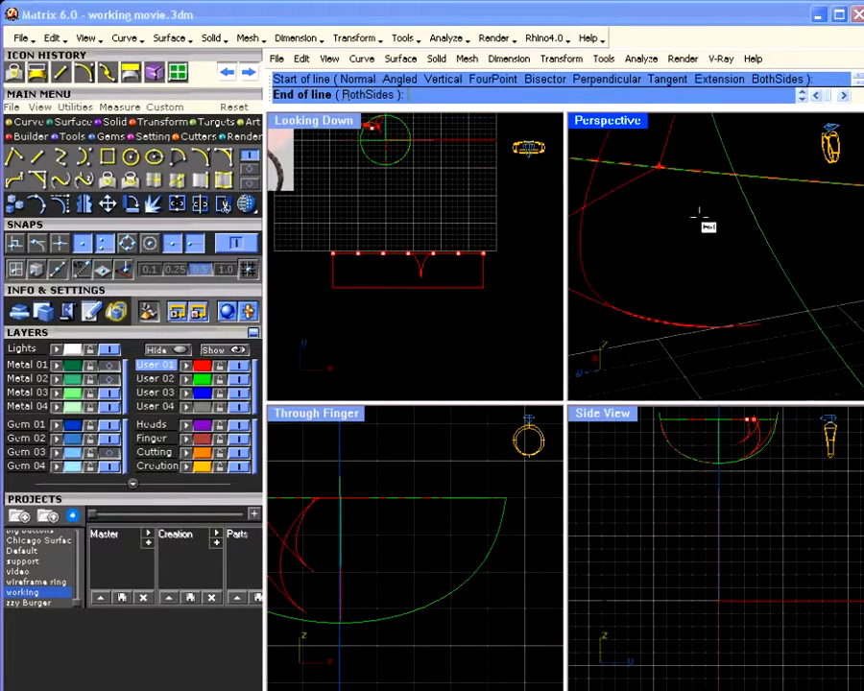
pyautogui.click(673, 169)
pyautogui.scroll(-5, 686, 198)
pyautogui.moveTo(683, 205); pyautogui.dragTo(663, 209, button='right')
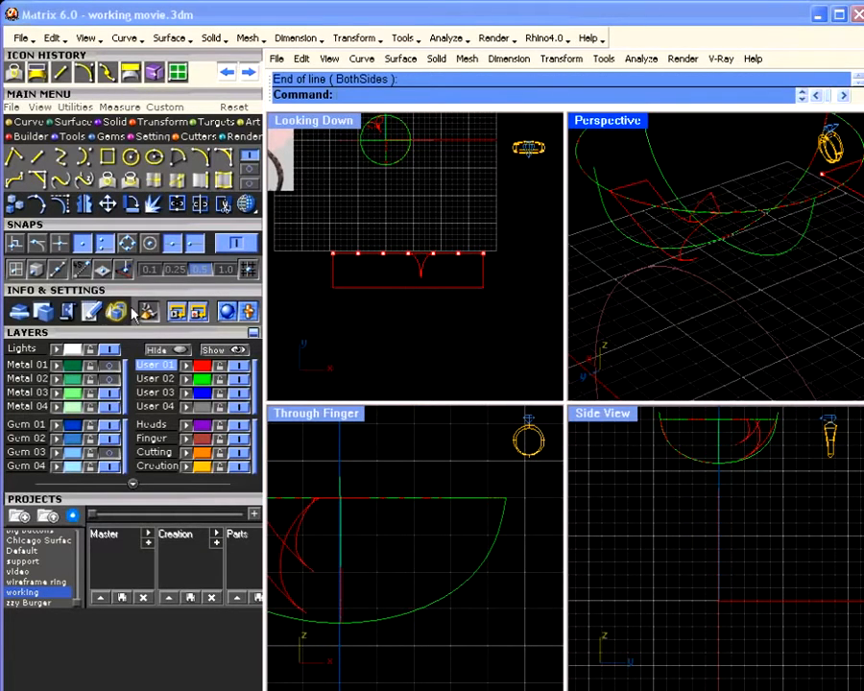
# Show the Metal 02 layer.
pyautogui.click(109, 379)
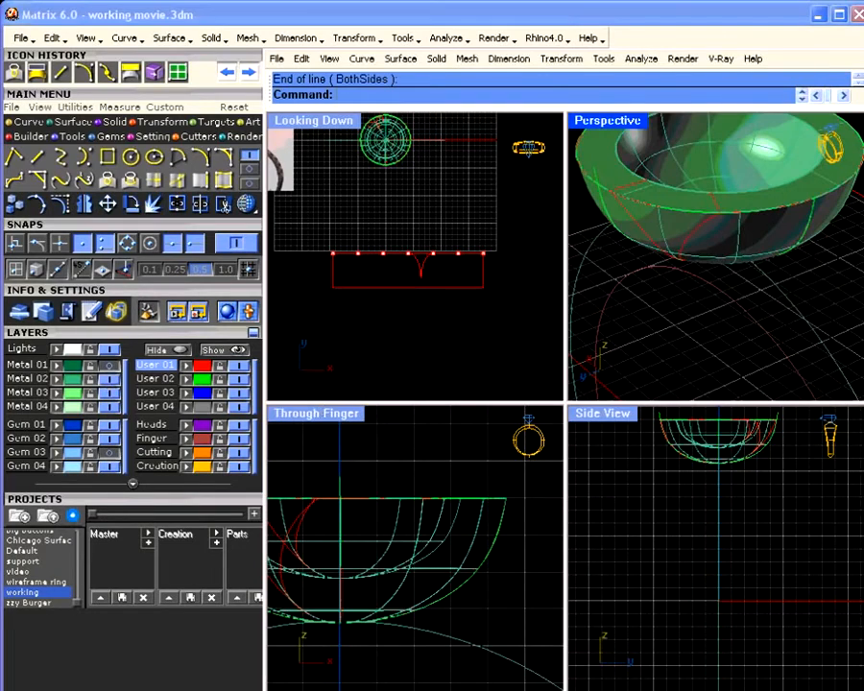
# Try to split the bowl's outer surface with the V-shaped curve, and undo the split.
pyautogui.click(672, 236)
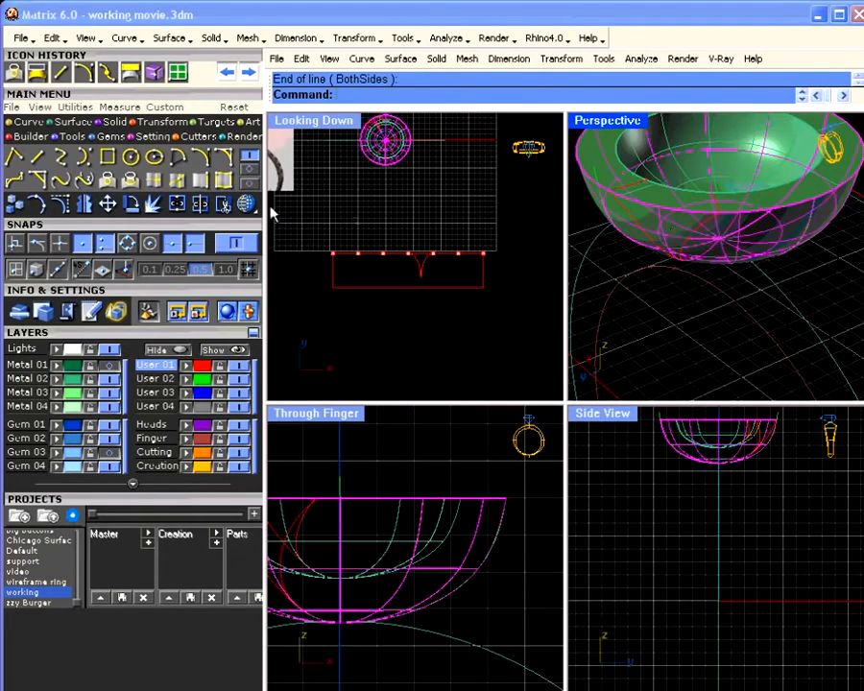
pyautogui.click(634, 238)
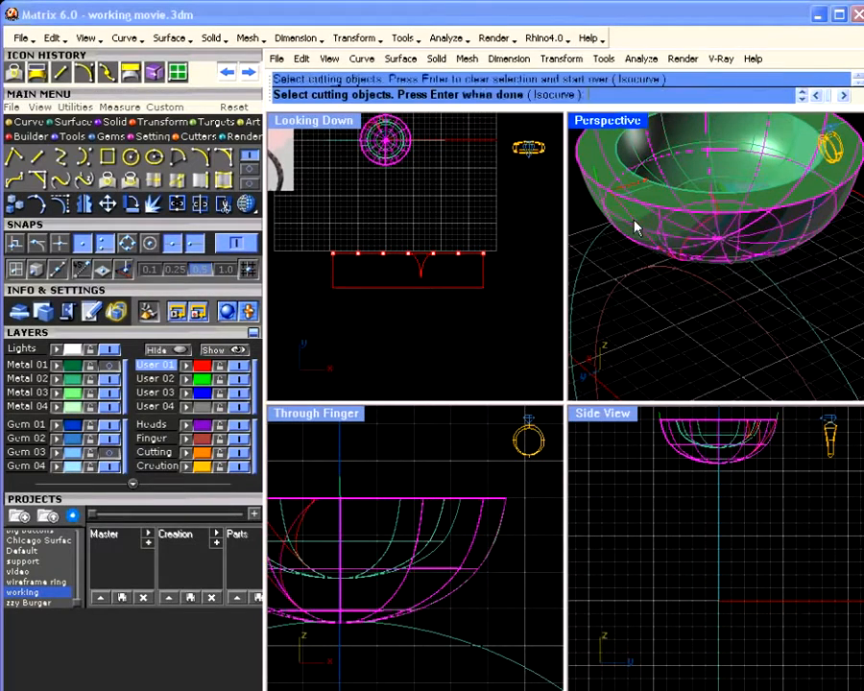
pyautogui.press('Return')
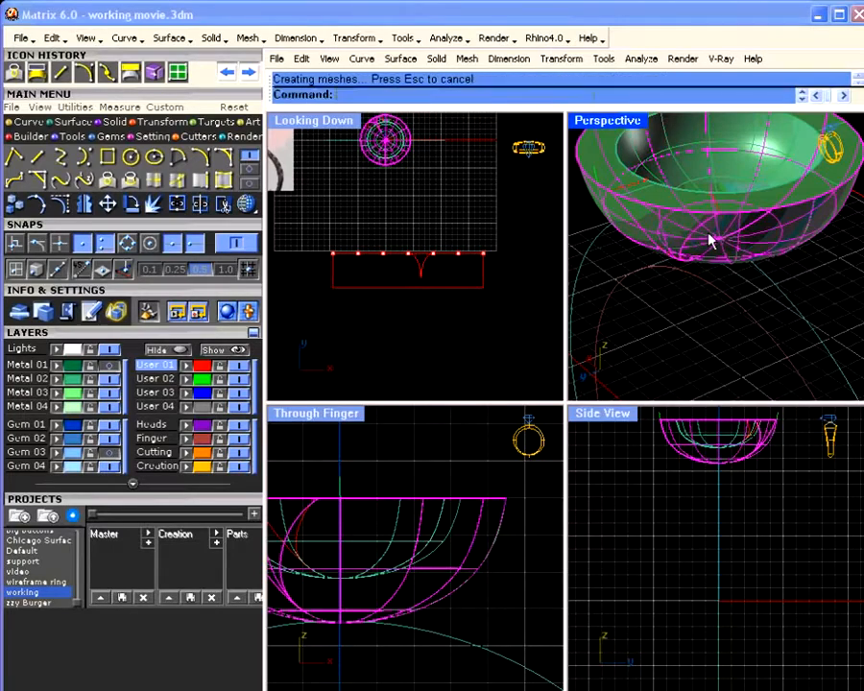
pyautogui.moveTo(675, 246); pyautogui.dragTo(693, 318, button='right')
pyautogui.click(709, 216)
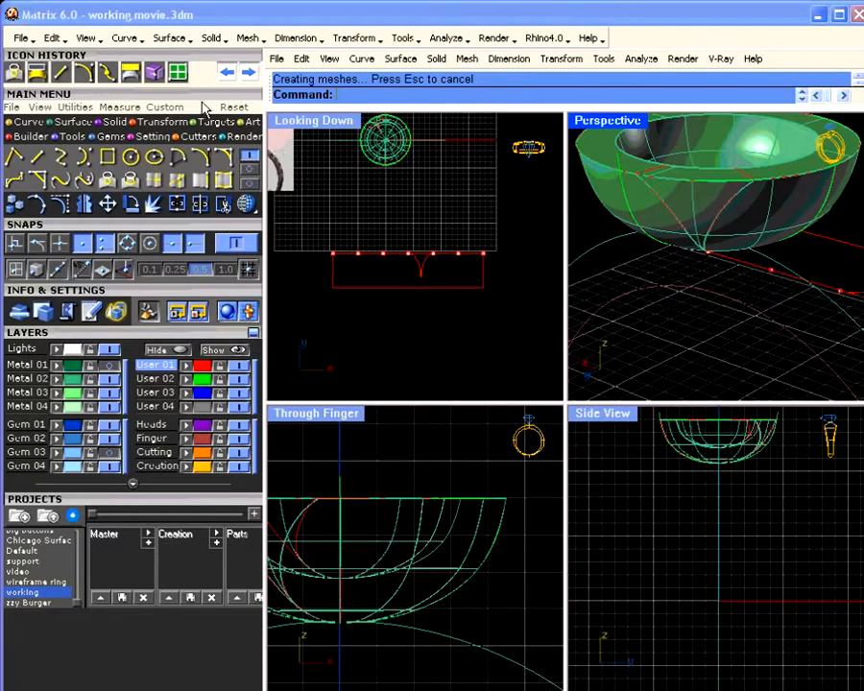
pyautogui.click(227, 73)
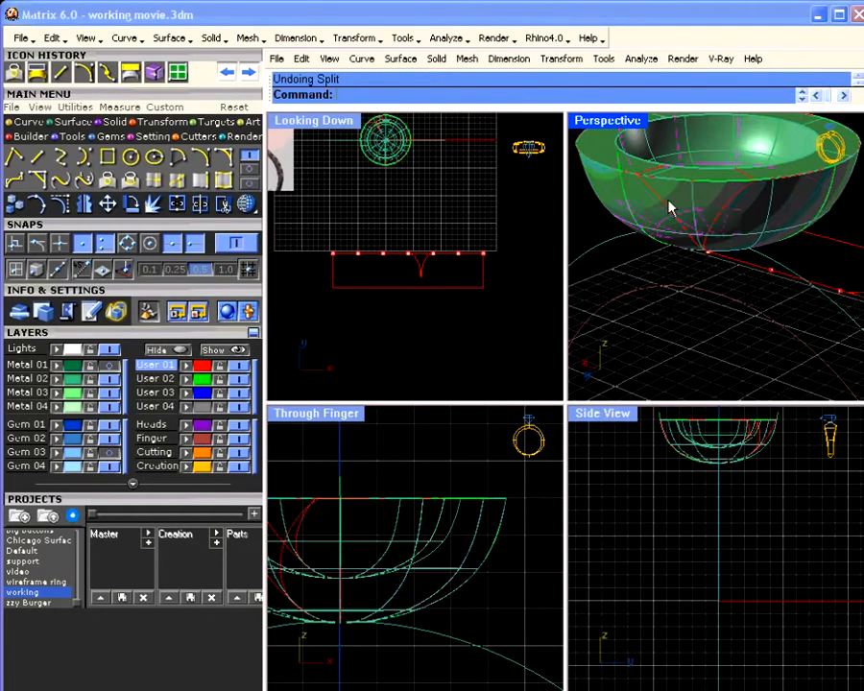
pyautogui.moveTo(669, 206); pyautogui.dragTo(644, 236, button='right')
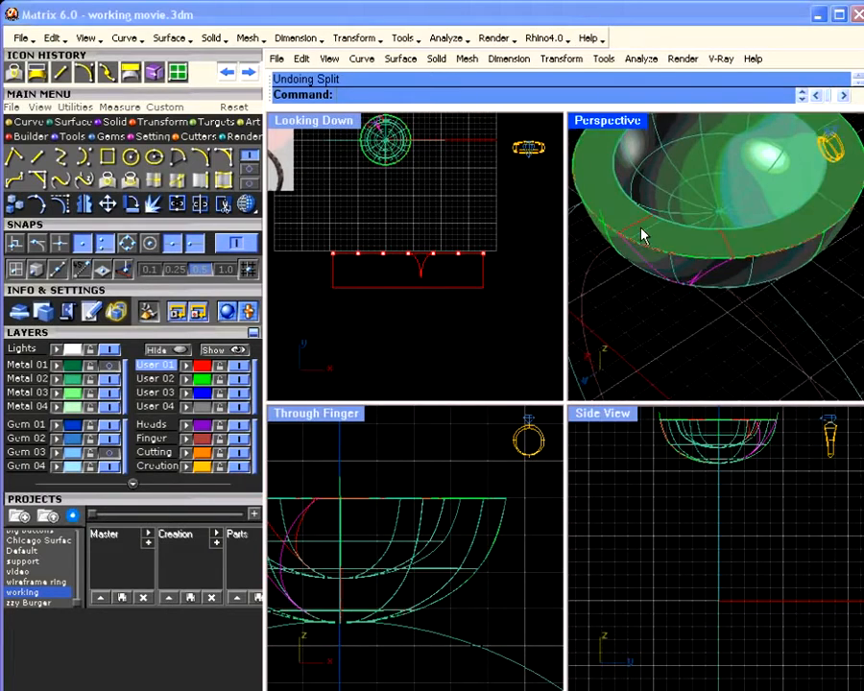
pyautogui.scroll(2, 642, 225)
pyautogui.click(642, 223)
pyautogui.click(675, 267)
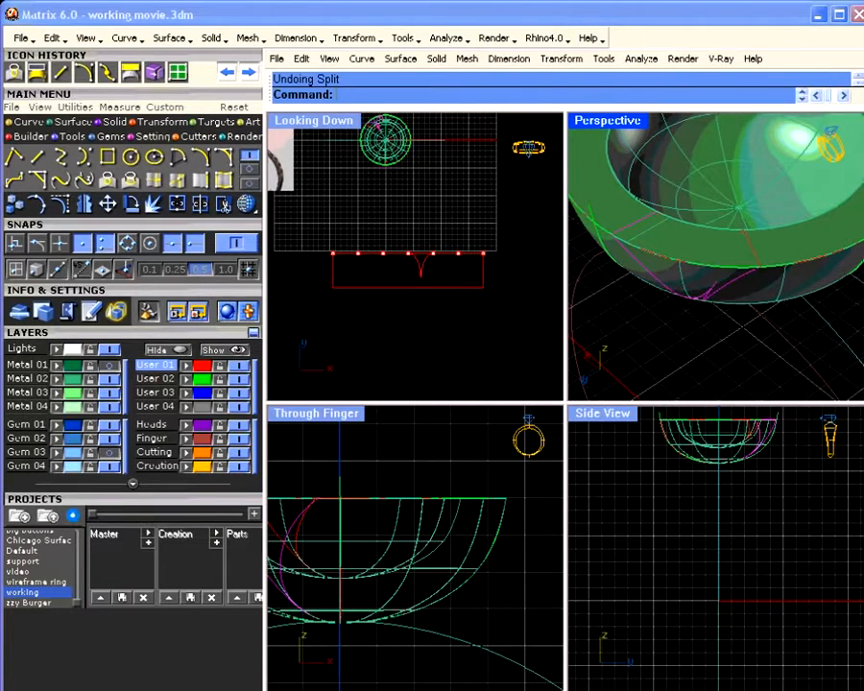
pyautogui.keyDown('shift'); pyautogui.click(751, 247); pyautogui.keyUp('shift')
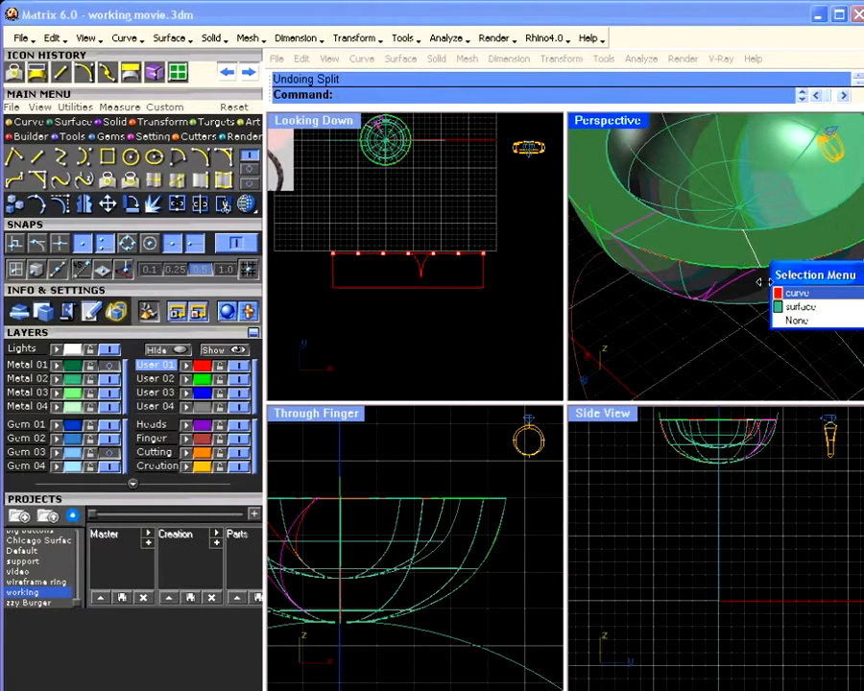
pyautogui.click(797, 293)
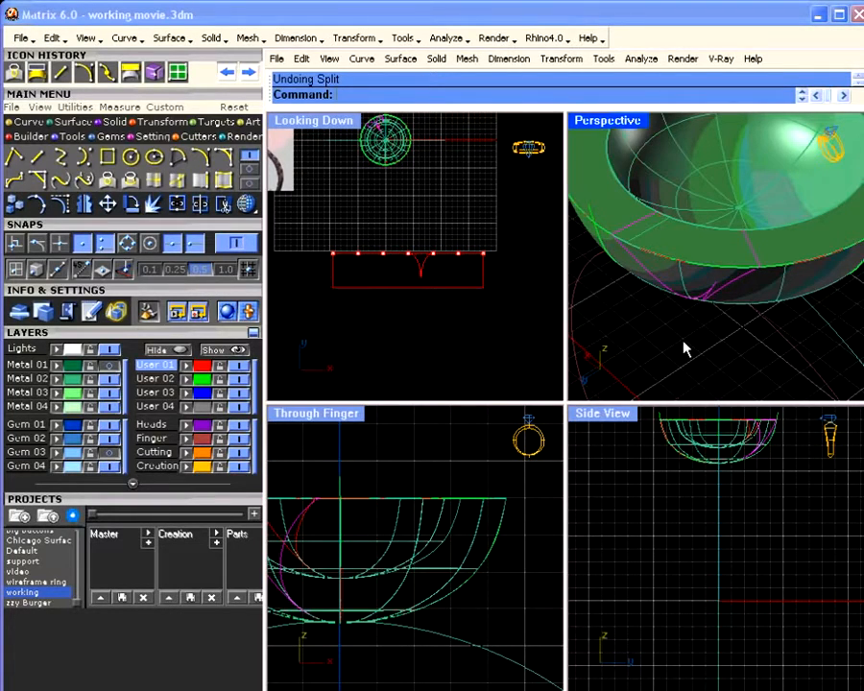
pyautogui.moveTo(684, 348); pyautogui.dragTo(670, 300, button='right')
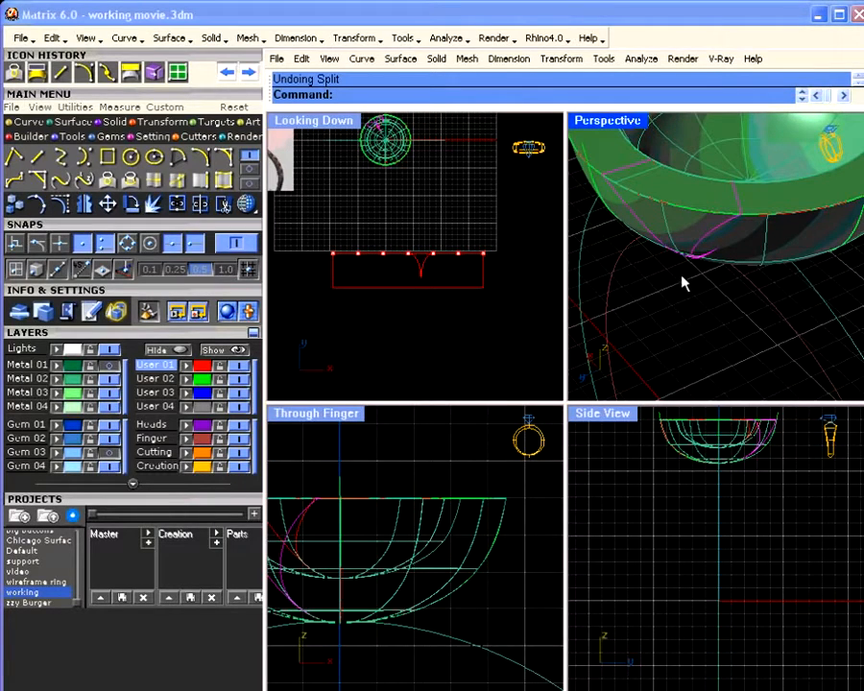
pyautogui.moveTo(682, 264)
pyautogui.mouseDown(button='right')
pyautogui.moveTo(663, 241)
pyautogui.moveTo(679, 246)
pyautogui.moveTo(659, 246)
pyautogui.moveTo(675, 231)
pyautogui.moveTo(667, 240)
pyautogui.moveTo(679, 247)
pyautogui.mouseUp(button='right')
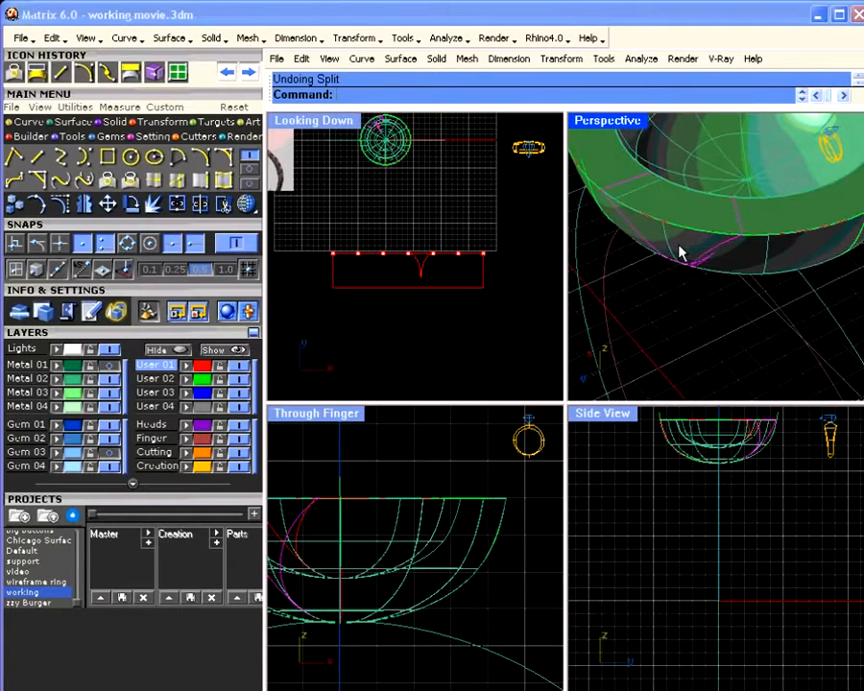
pyautogui.moveTo(701, 313); pyautogui.dragTo(662, 252, button='right')
pyautogui.click(660, 217)
pyautogui.moveTo(729, 230); pyautogui.dragTo(687, 307, button='right')
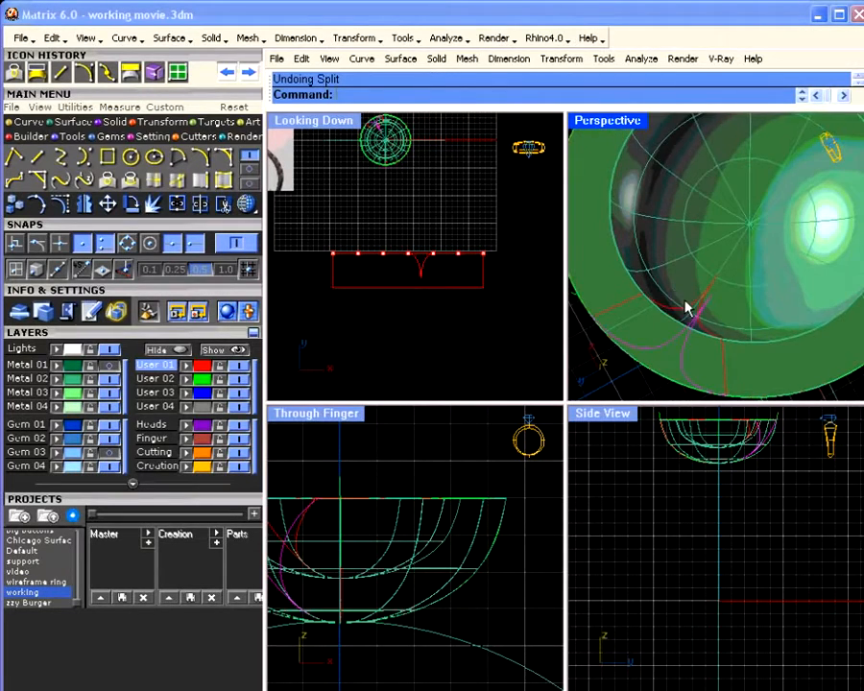
pyautogui.click(672, 317)
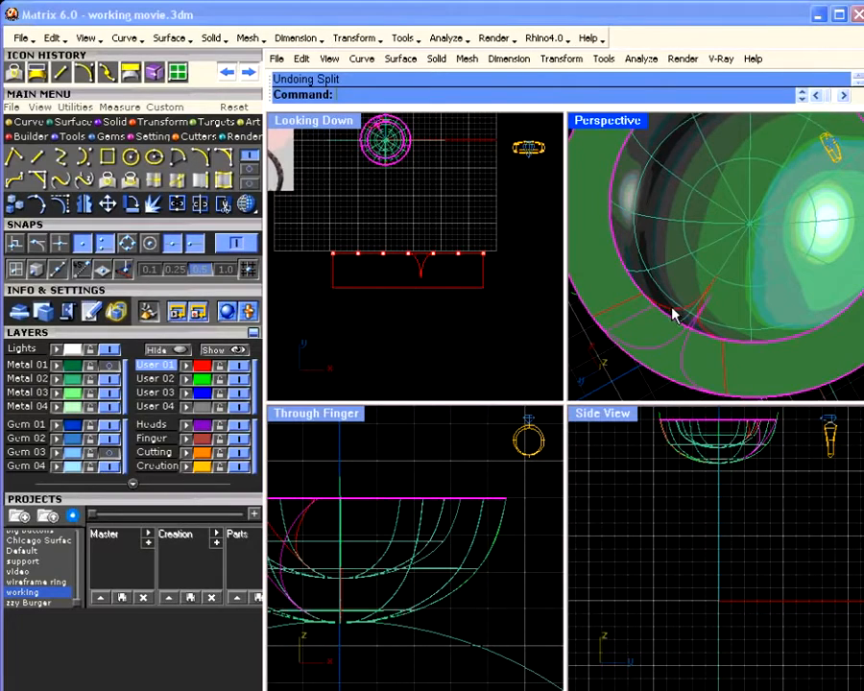
pyautogui.press('Escape')
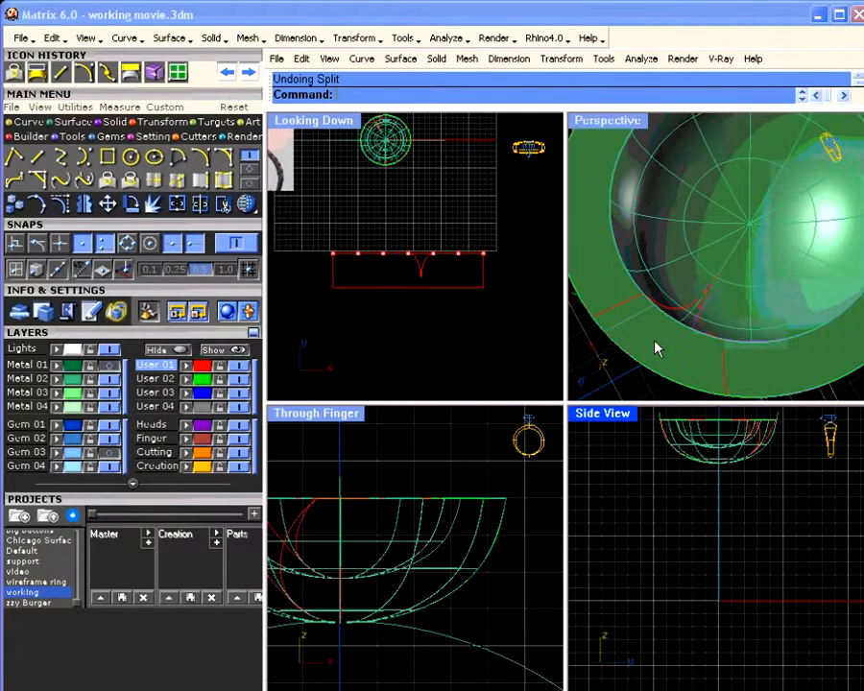
pyautogui.click(664, 310)
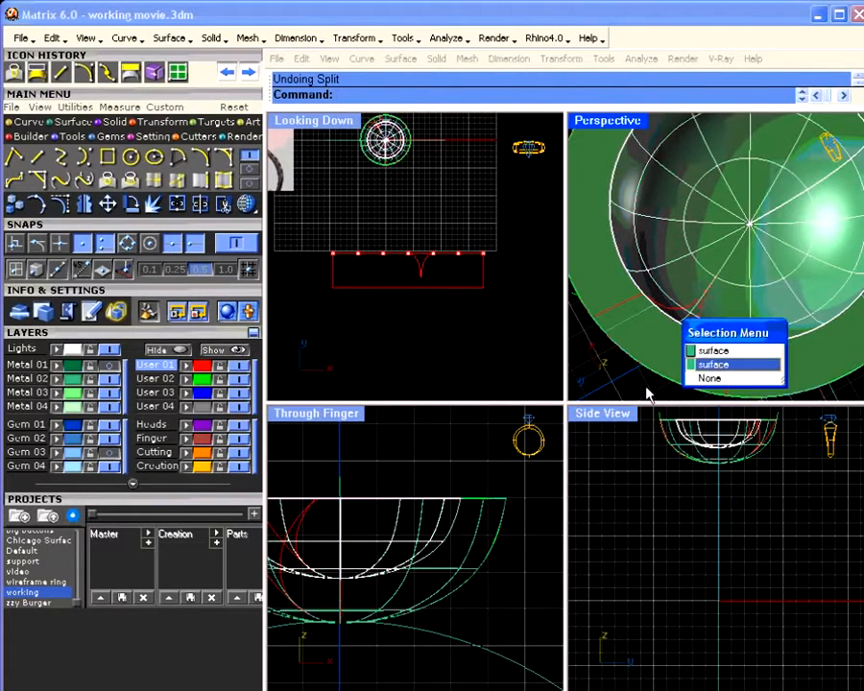
pyautogui.click(656, 485)
# Polar array the outer and inner V-shaped curves with their two connecting lines around 0,0,0, using 6 items over 360 degrees.
pyautogui.scroll(3, 687, 318)
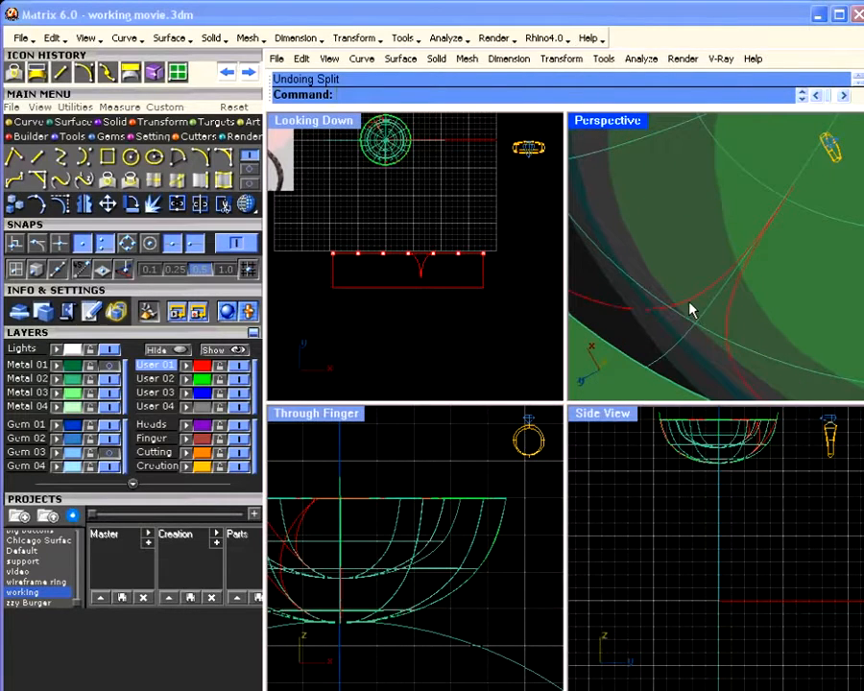
pyautogui.click(697, 318)
pyautogui.click(725, 346)
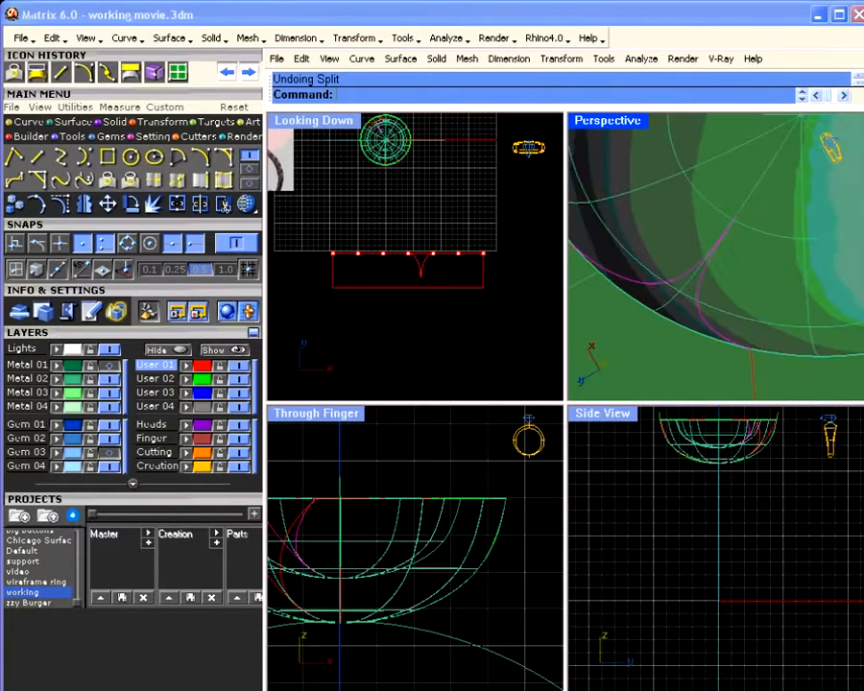
pyautogui.scroll(-5, 652, 290)
pyautogui.moveTo(654, 337); pyautogui.dragTo(667, 261, button='right')
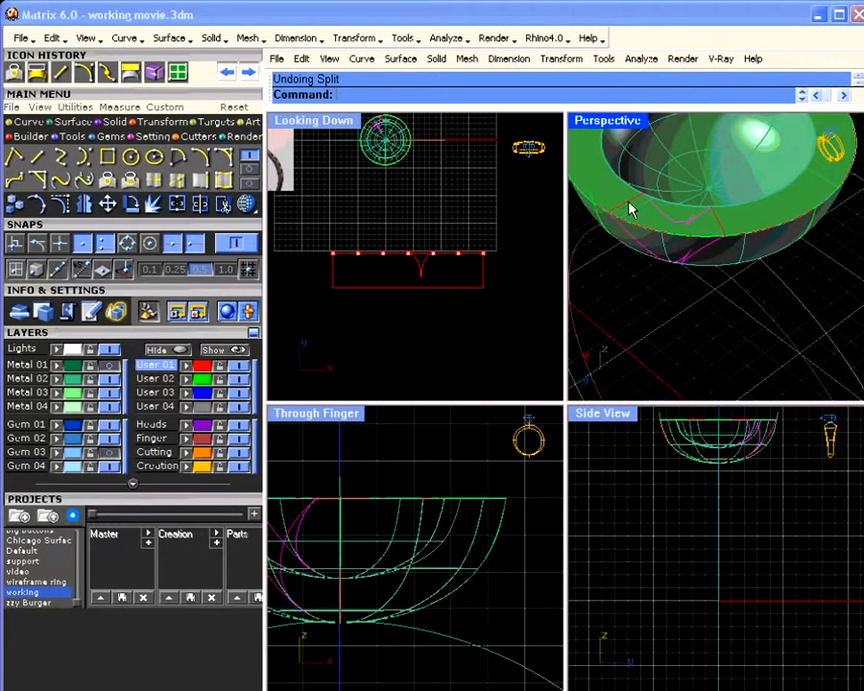
pyautogui.click(651, 221)
pyautogui.click(727, 247)
pyautogui.click(745, 240)
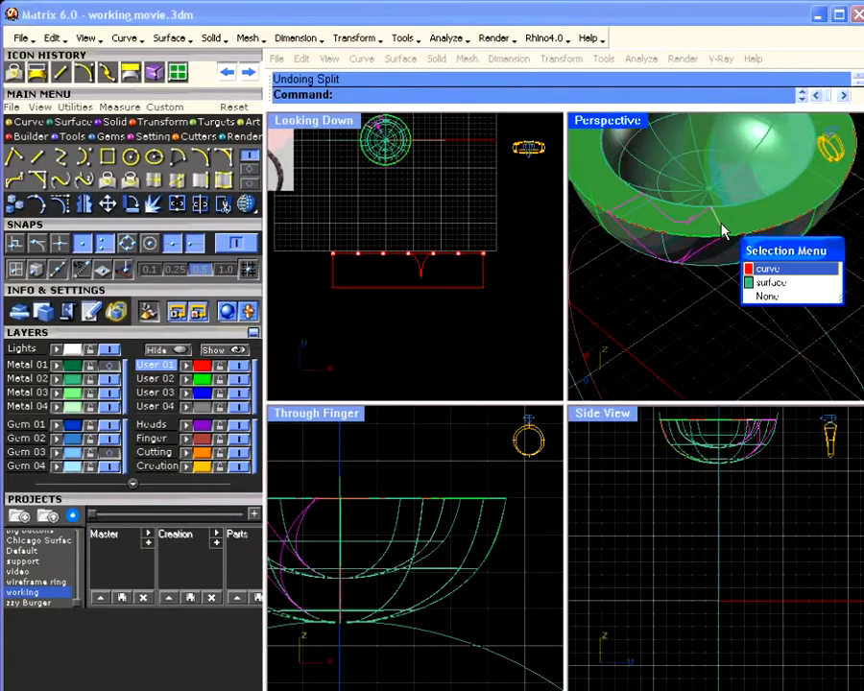
pyautogui.click(755, 269)
pyautogui.scroll(-2, 397, 187)
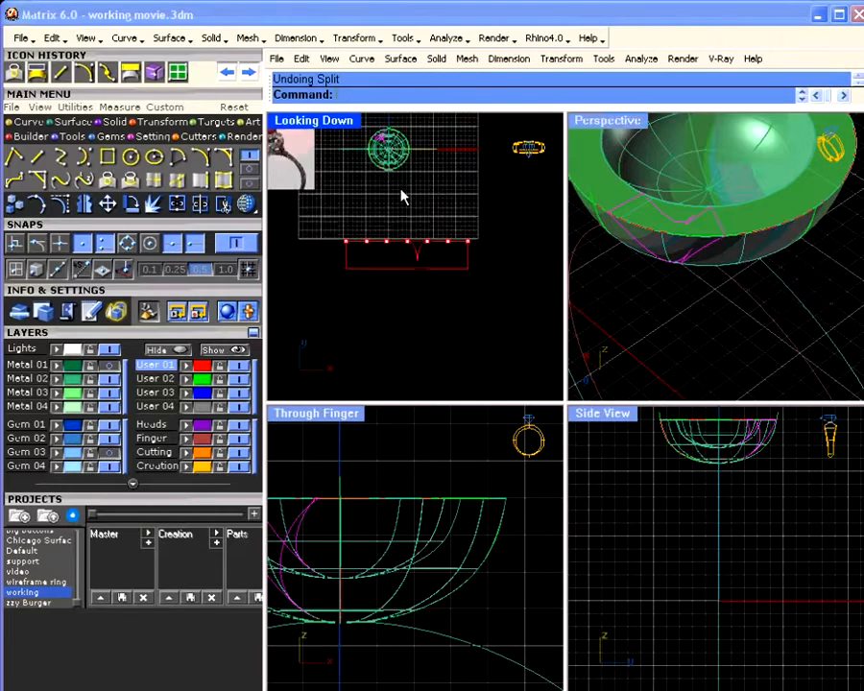
pyautogui.moveTo(396, 187); pyautogui.dragTo(423, 273, button='right')
pyautogui.click(144, 126)
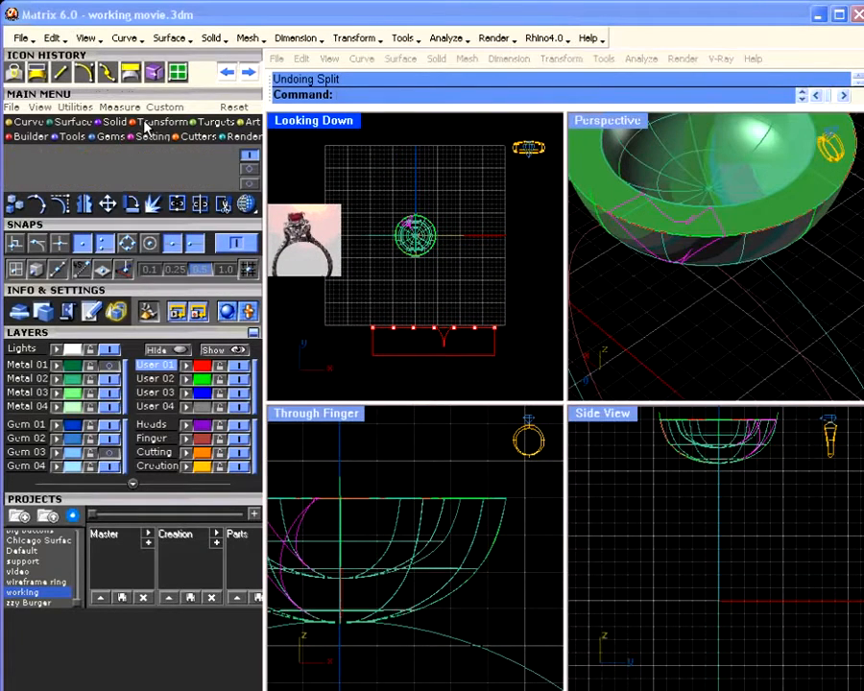
pyautogui.click(223, 180)
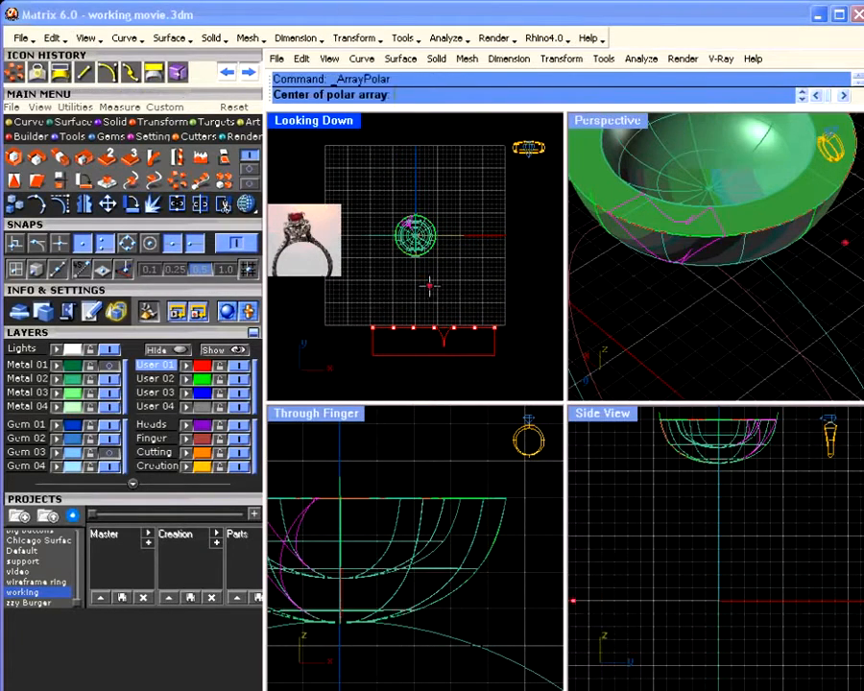
pyautogui.write('0')
pyautogui.press('Return')
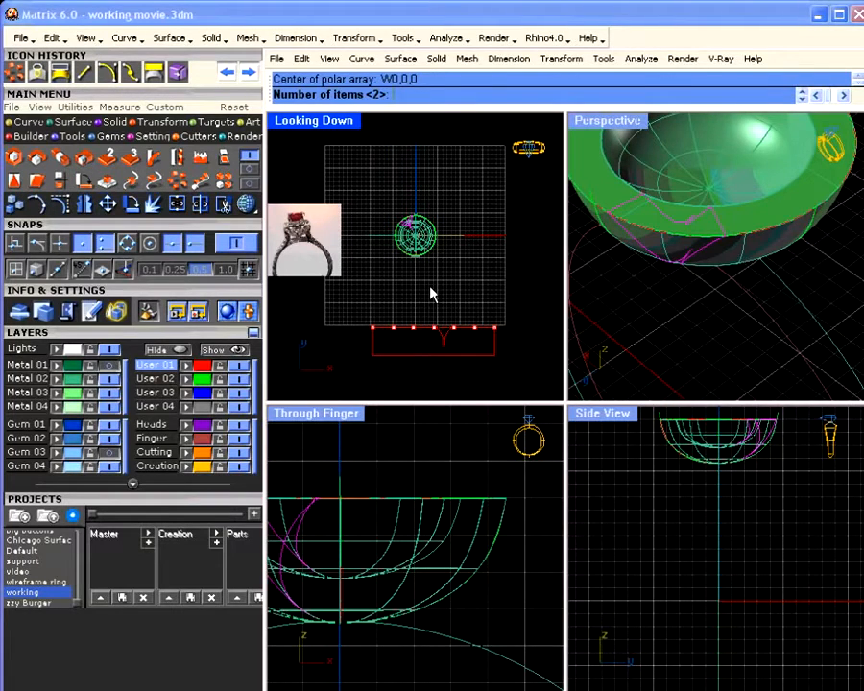
pyautogui.write('6')
pyautogui.press('Return')
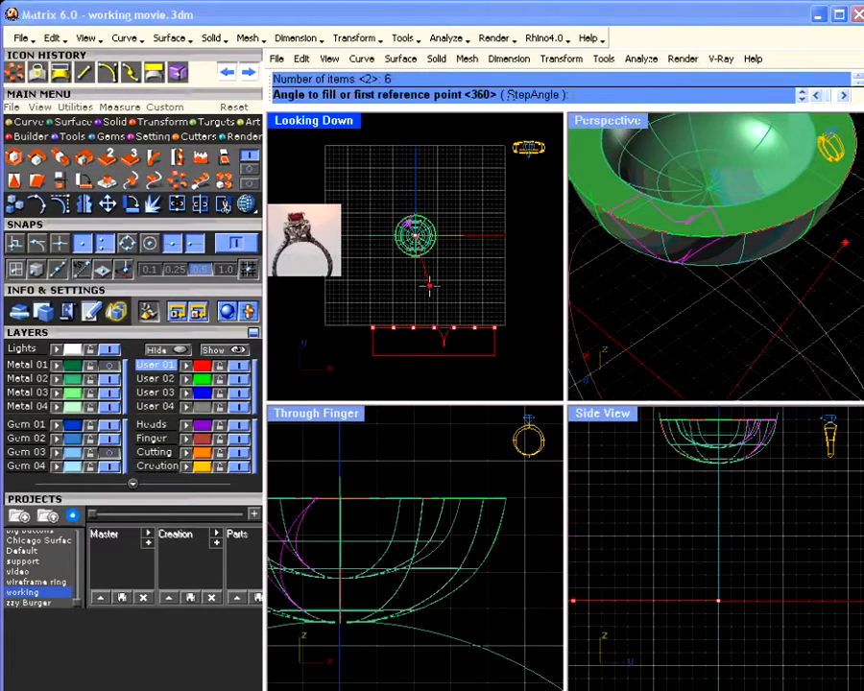
pyautogui.press('Return')
# Maximize the Perspective view and select the bowl's outer surface.
pyautogui.moveTo(688, 273)
pyautogui.mouseDown(button='right')
pyautogui.moveTo(755, 268)
pyautogui.moveTo(753, 231)
pyautogui.moveTo(725, 261)
pyautogui.moveTo(735, 223)
pyautogui.moveTo(759, 201)
pyautogui.moveTo(725, 199)
pyautogui.moveTo(755, 222)
pyautogui.moveTo(685, 251)
pyautogui.mouseUp(button='right')
pyautogui.scroll(-5, 753, 227)
pyautogui.click(752, 288)
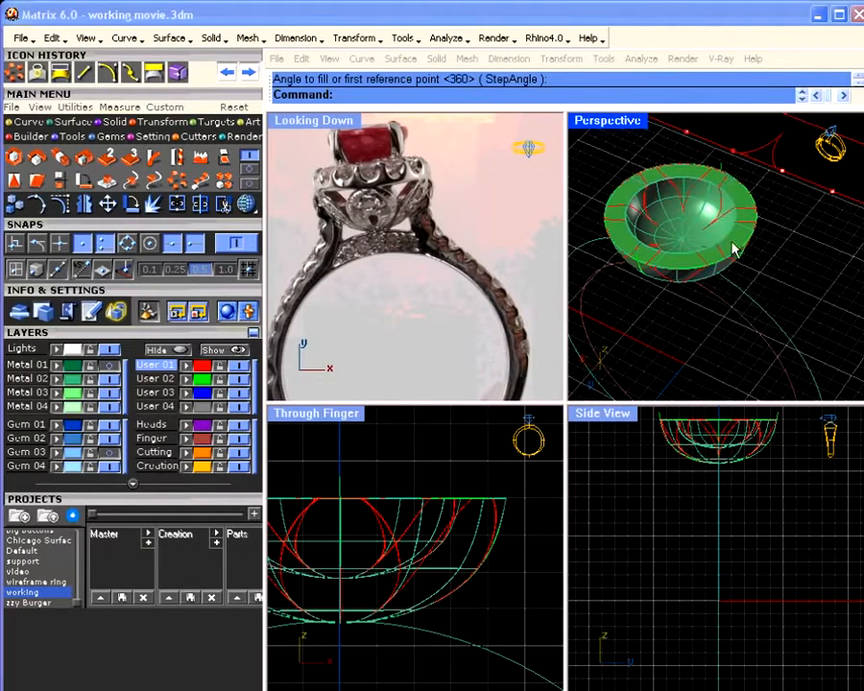
pyautogui.click(630, 126)
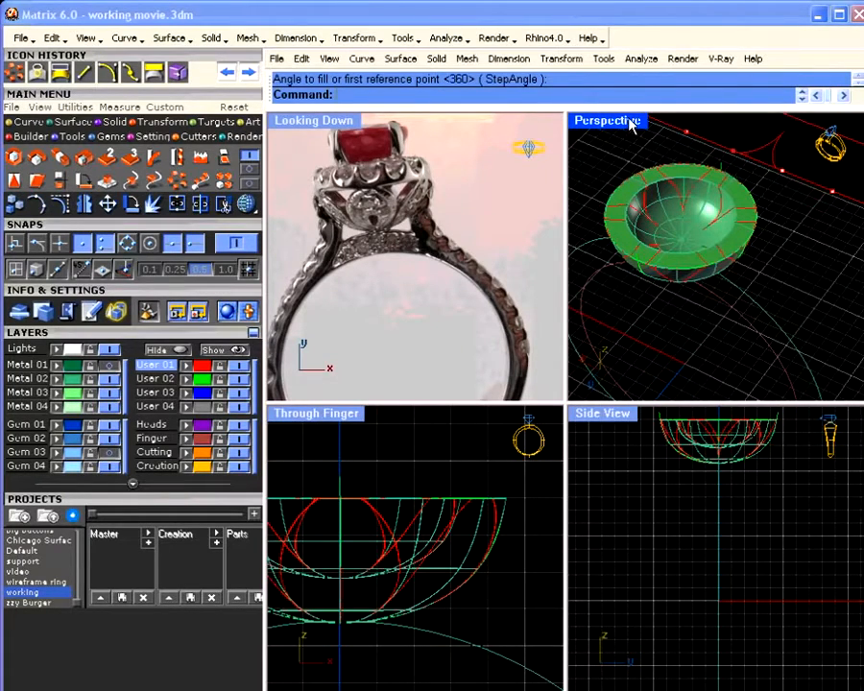
pyautogui.doubleClick(631, 126)
pyautogui.moveTo(612, 191); pyautogui.dragTo(545, 304, button='right')
pyautogui.click(544, 334)
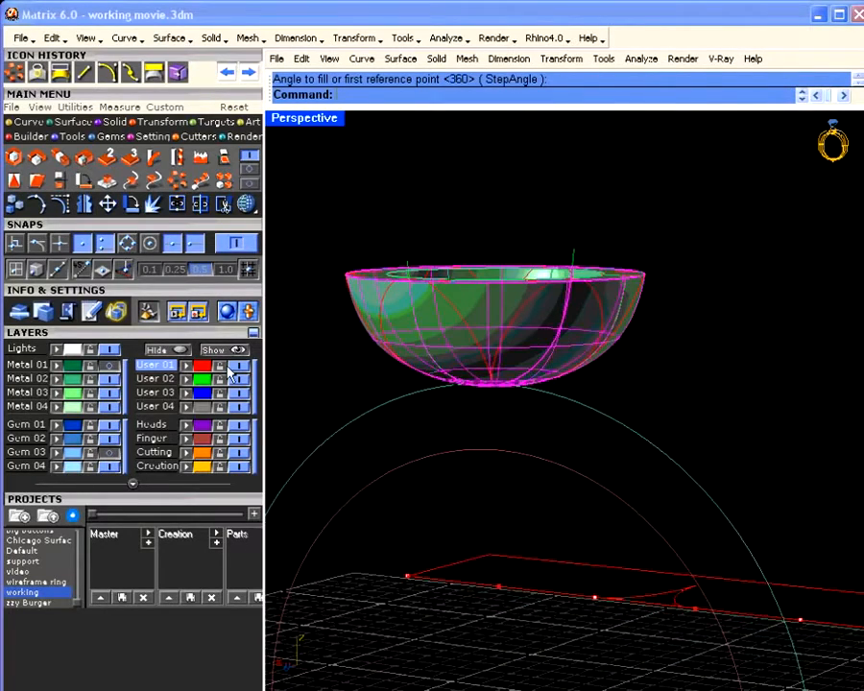
# Assign the selected outer bowl surface to the Metal 04 layer.
pyautogui.click(56, 406)
pyautogui.click(498, 188)
pyautogui.moveTo(499, 190); pyautogui.dragTo(538, 336, button='right')
pyautogui.click(506, 240)
pyautogui.click(276, 440)
pyautogui.moveTo(276, 440); pyautogui.dragTo(645, 361, button='right')
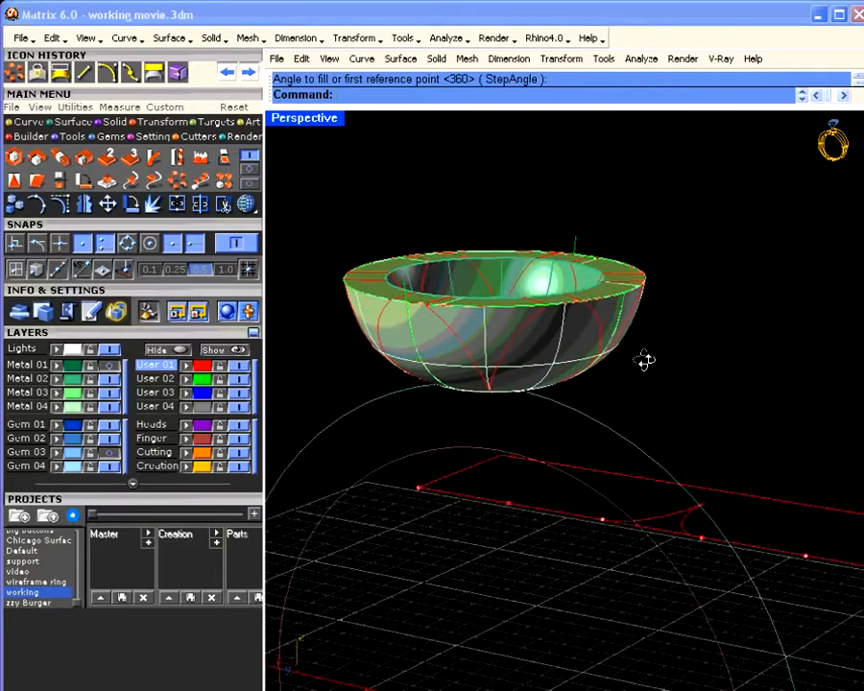
# Split the outer bowl surface, using the red petal outline curves all around it as cutting objects.
pyautogui.scroll(5, 478, 357)
pyautogui.click(460, 318)
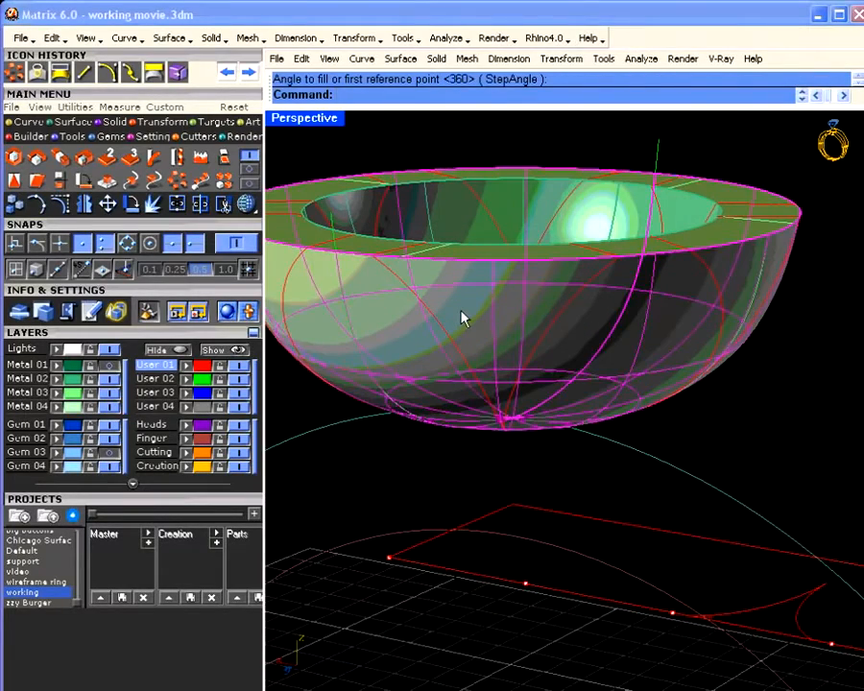
pyautogui.click(201, 204)
pyautogui.click(509, 372)
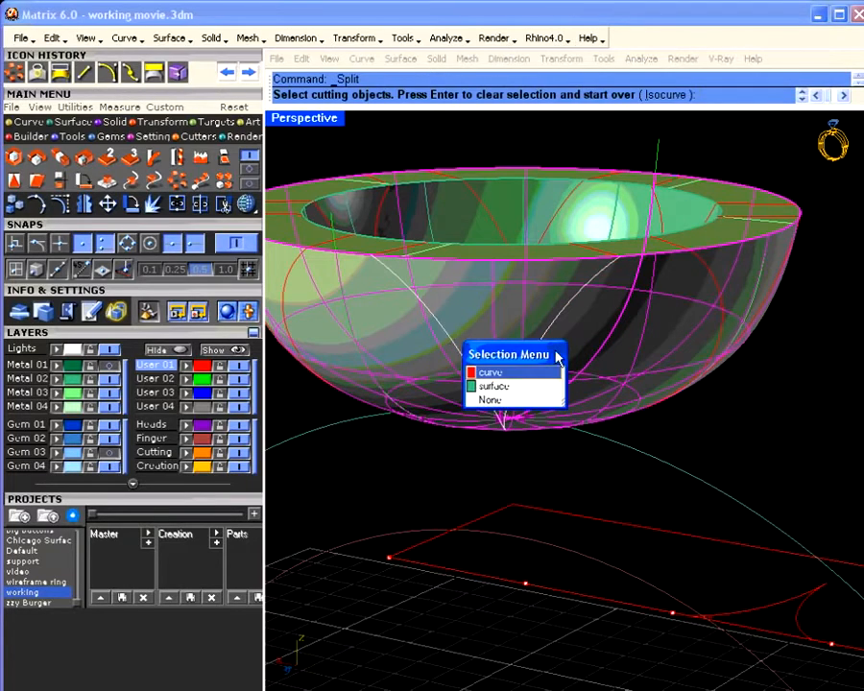
pyautogui.click(507, 369)
pyautogui.click(716, 280)
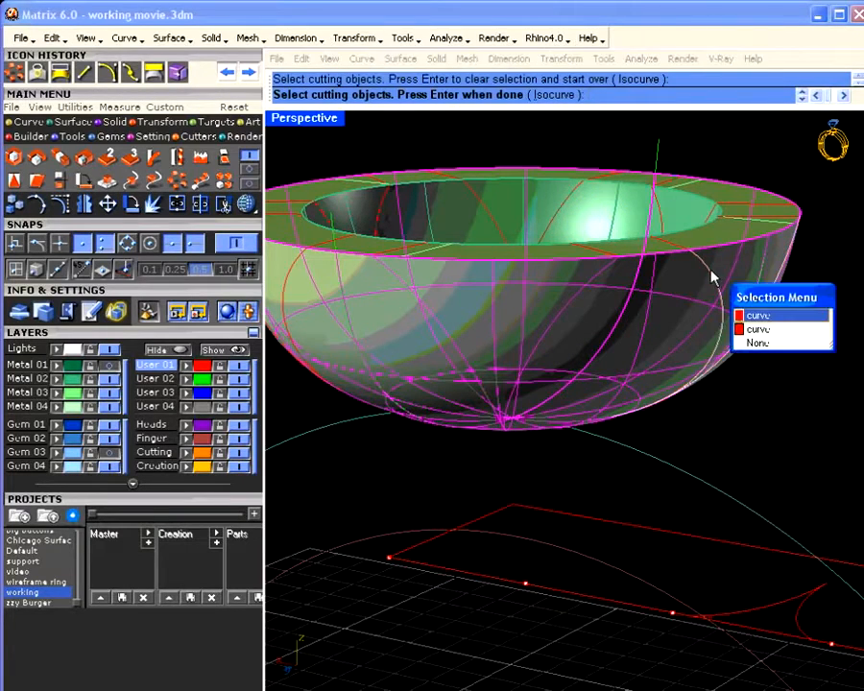
pyautogui.click(750, 315)
pyautogui.moveTo(750, 324); pyautogui.dragTo(576, 334, button='right')
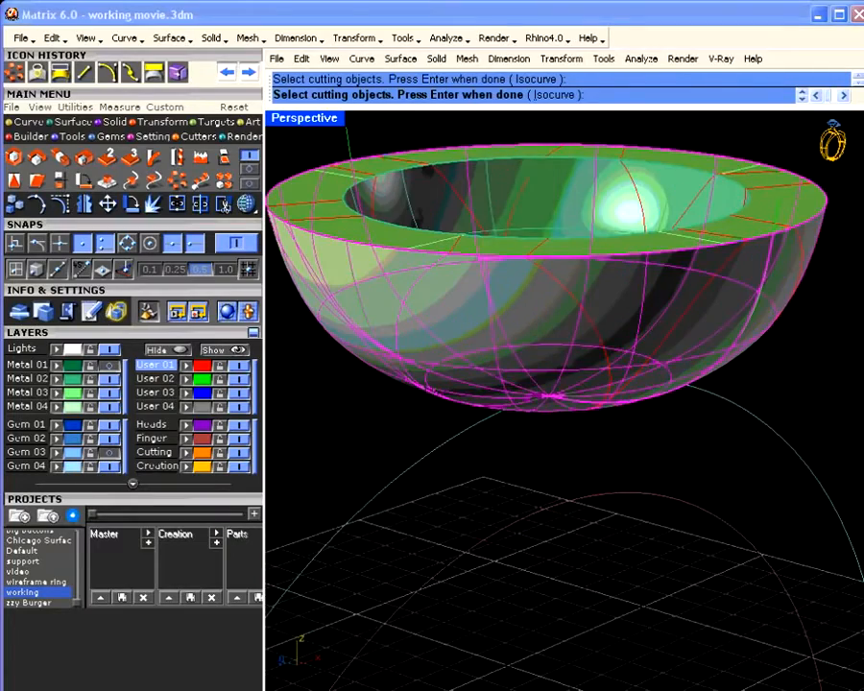
pyautogui.click(596, 332)
pyautogui.click(666, 384)
pyautogui.moveTo(689, 370); pyautogui.dragTo(599, 360, button='right')
pyautogui.moveTo(708, 314); pyautogui.dragTo(600, 361, button='right')
pyautogui.click(601, 361)
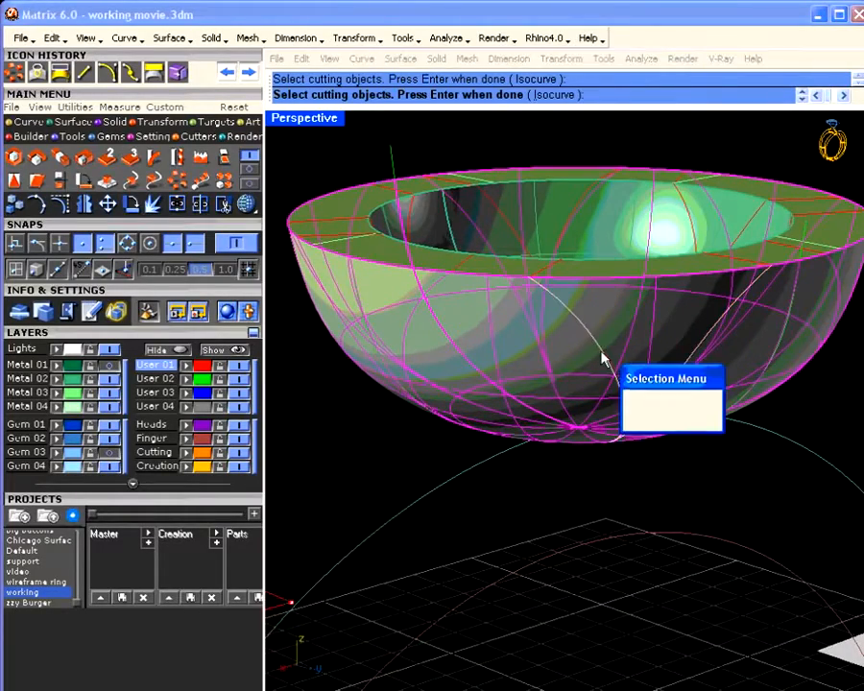
pyautogui.click(631, 395)
pyautogui.moveTo(631, 394); pyautogui.dragTo(630, 456, button='right')
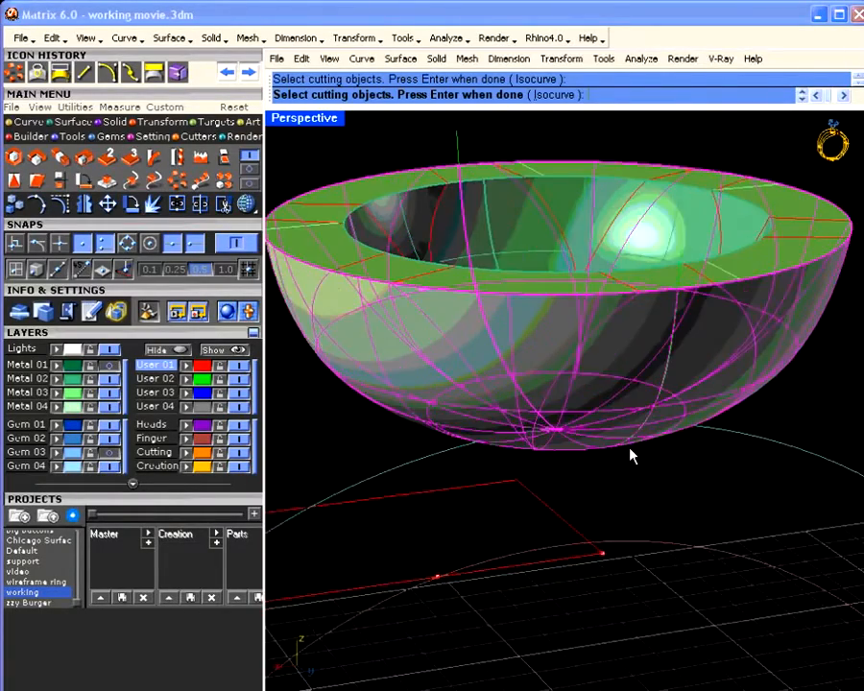
pyautogui.press('Return')
# Delete the pieces of the outer bowl surface that lie between the petals.
pyautogui.moveTo(540, 418); pyautogui.dragTo(803, 425, button='right')
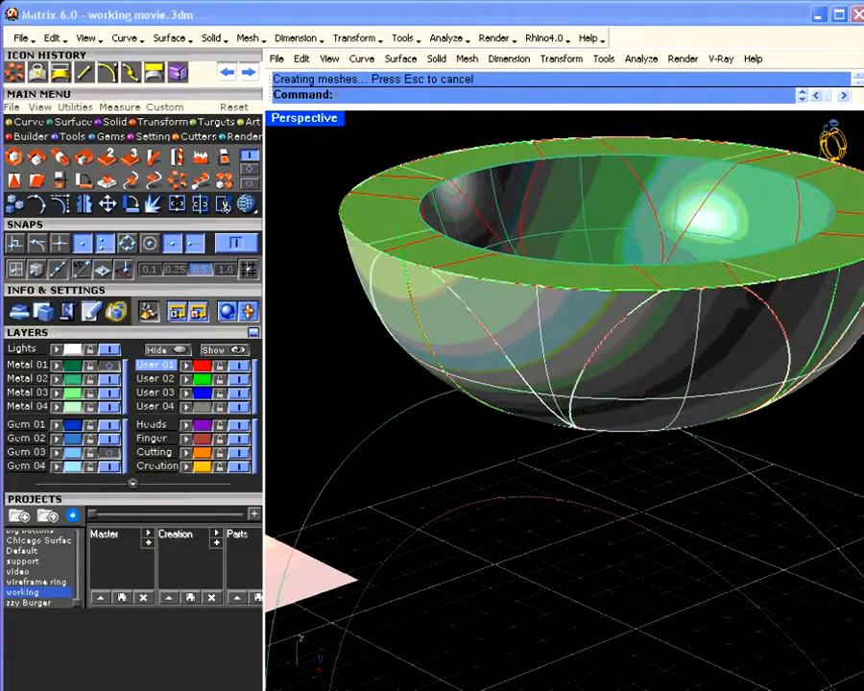
pyautogui.click(562, 347)
pyautogui.press('Delete')
pyautogui.moveTo(561, 347); pyautogui.dragTo(650, 373, button='right')
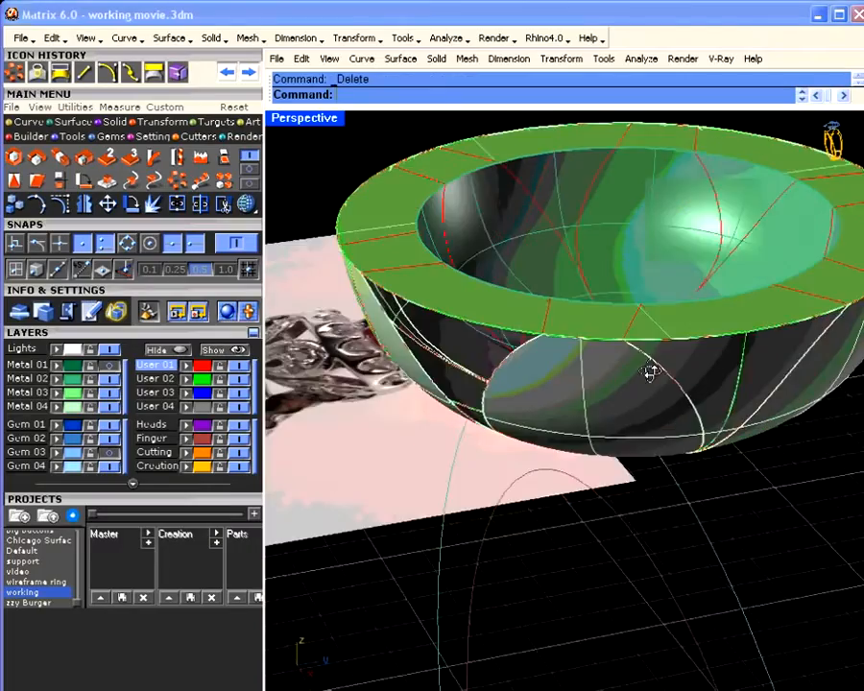
pyautogui.moveTo(732, 409)
pyautogui.mouseDown(button='right')
pyautogui.moveTo(641, 405)
pyautogui.moveTo(567, 417)
pyautogui.moveTo(575, 437)
pyautogui.moveTo(540, 432)
pyautogui.moveTo(686, 424)
pyautogui.moveTo(527, 434)
pyautogui.moveTo(627, 380)
pyautogui.moveTo(615, 384)
pyautogui.moveTo(723, 386)
pyautogui.moveTo(621, 409)
pyautogui.moveTo(731, 412)
pyautogui.mouseUp(button='right')
# Split the inner bowl surface, using the red petal outline curves all around it as cutting objects.
pyautogui.click(549, 227)
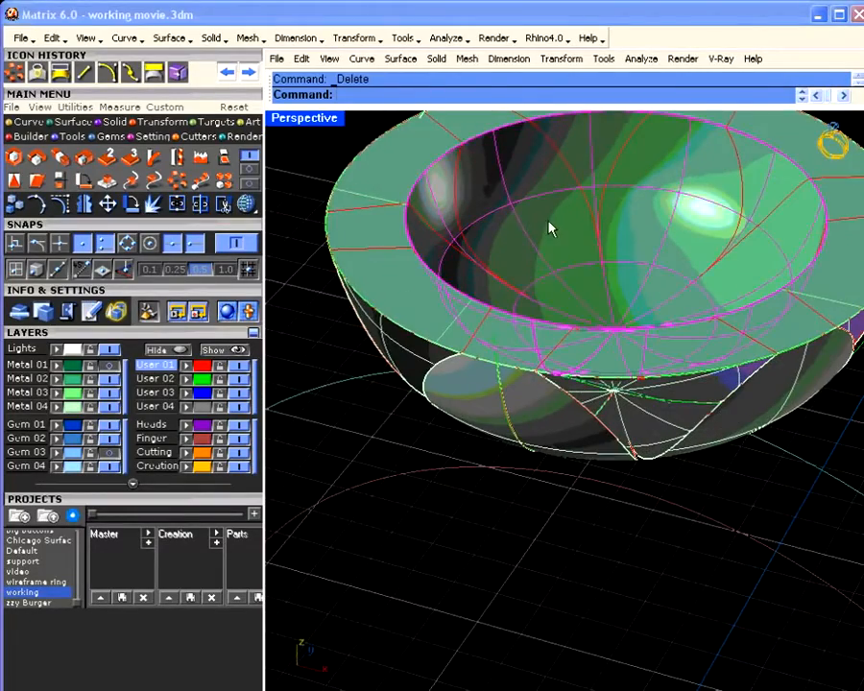
pyautogui.click(201, 205)
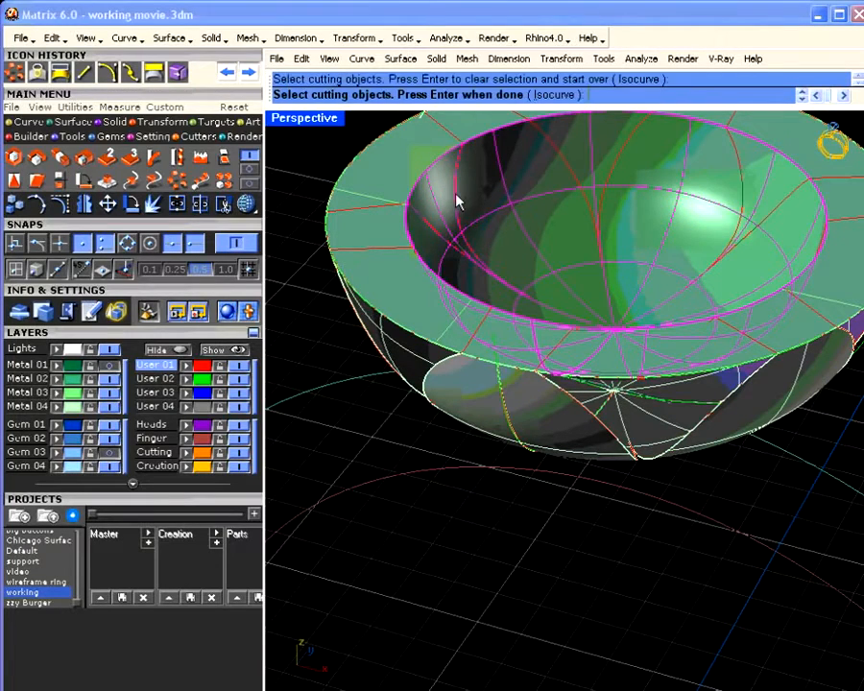
pyautogui.click(566, 160)
pyautogui.moveTo(738, 163); pyautogui.dragTo(809, 385, button='right')
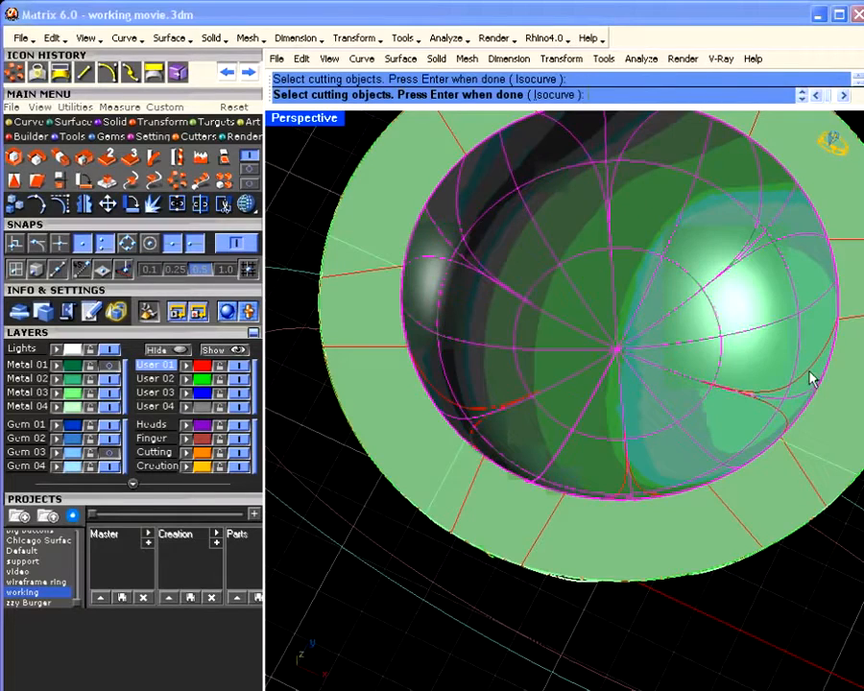
pyautogui.moveTo(617, 457); pyautogui.dragTo(636, 519, button='right')
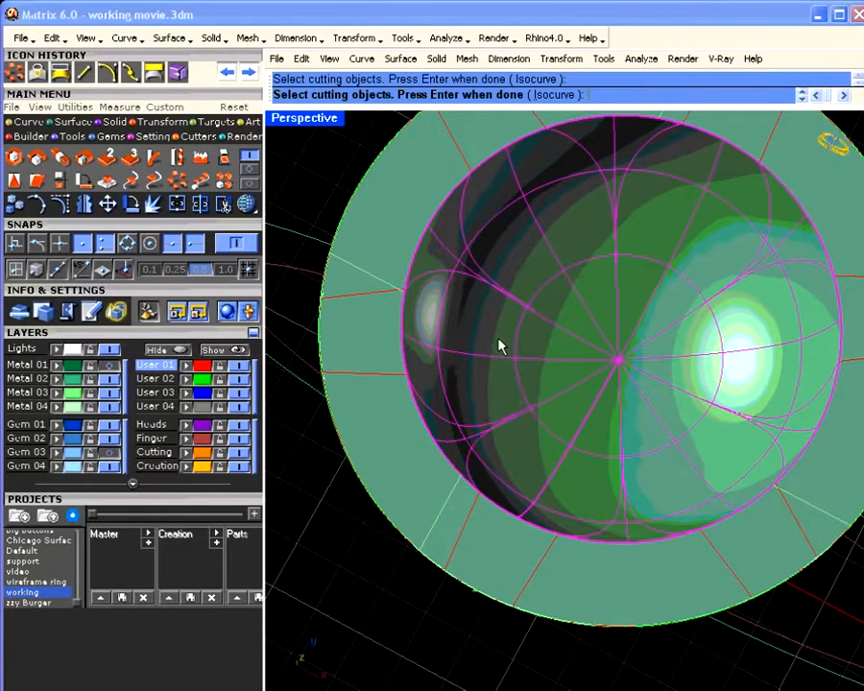
pyautogui.press('Return')
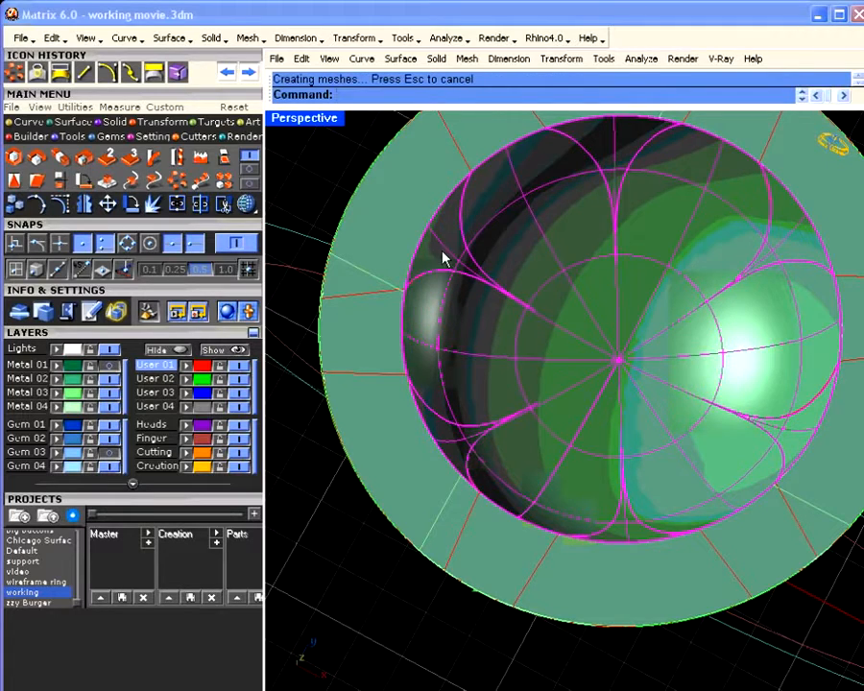
# Delete each wedge of the inner bowl surface that lies between two petals.
pyautogui.click(469, 267)
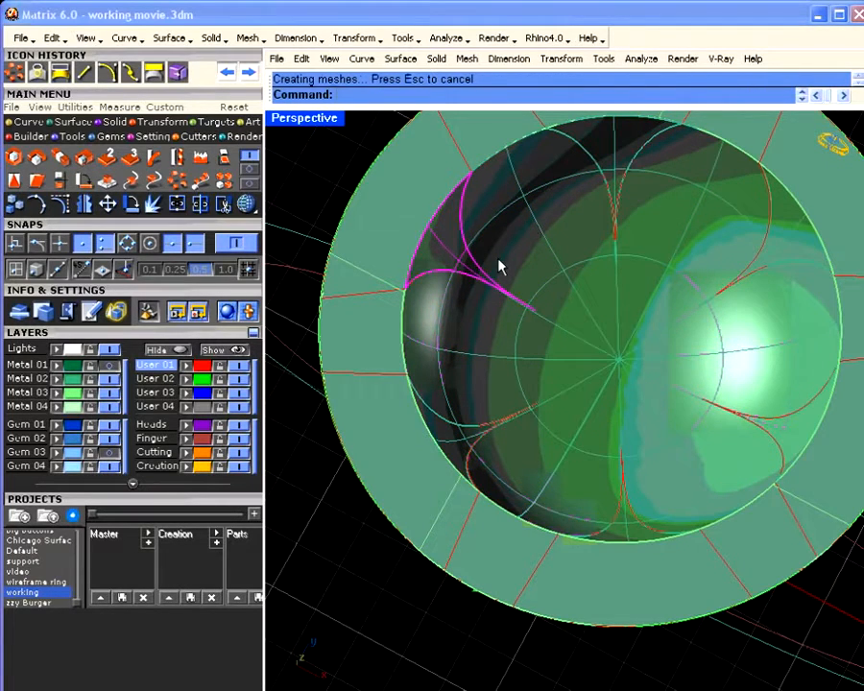
pyautogui.press('Delete')
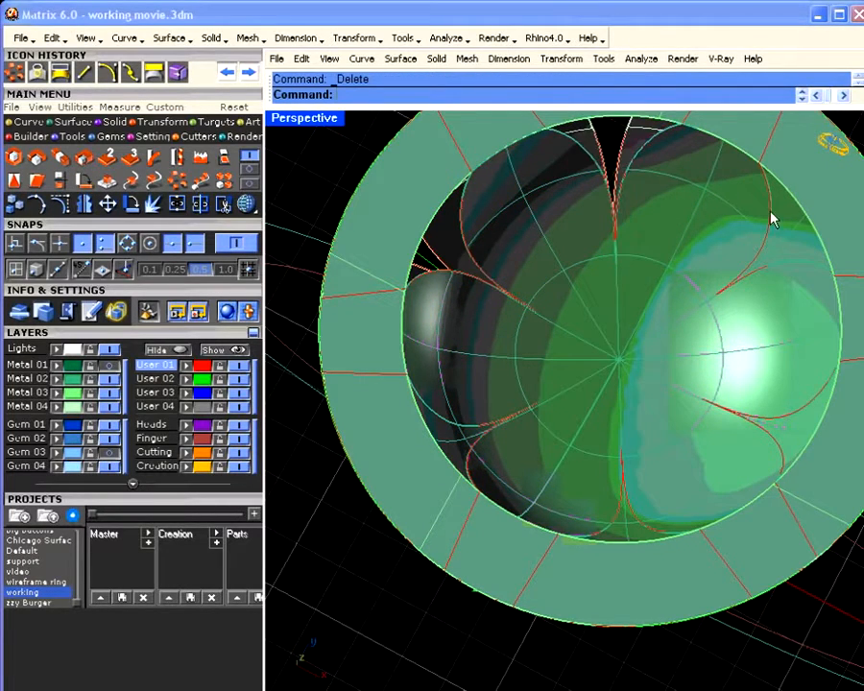
pyautogui.click(771, 213)
pyautogui.press('Delete')
pyautogui.click(788, 419)
pyautogui.press('Delete')
pyautogui.click(633, 532)
pyautogui.press('Delete')
pyautogui.click(457, 446)
pyautogui.press('Delete')
pyautogui.moveTo(529, 480); pyautogui.dragTo(442, 322, button='right')
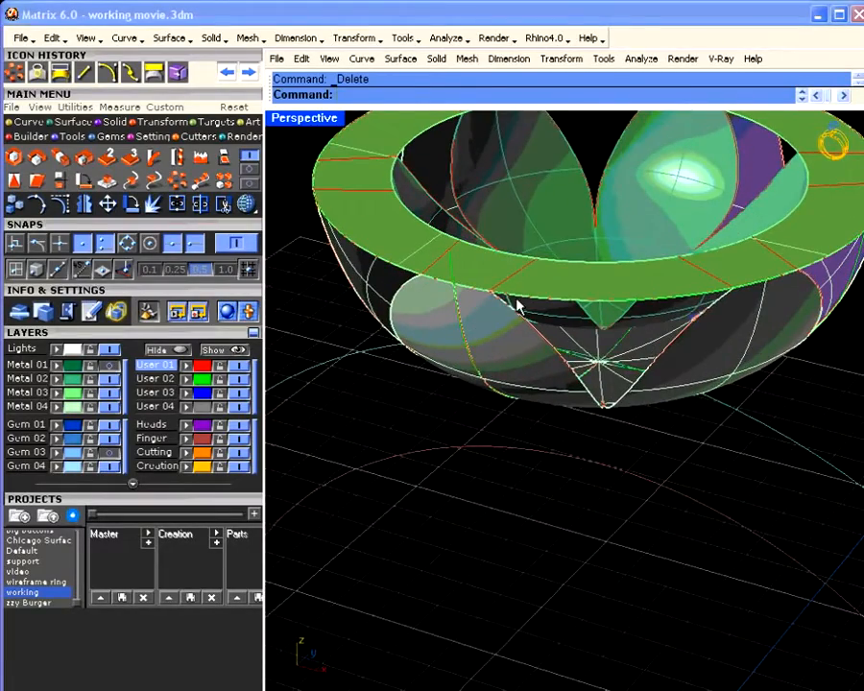
# Start a two-rail sweep with the outer and inner curves of one petal gap as the first and second rails.
pyautogui.click(74, 121)
pyautogui.click(58, 157)
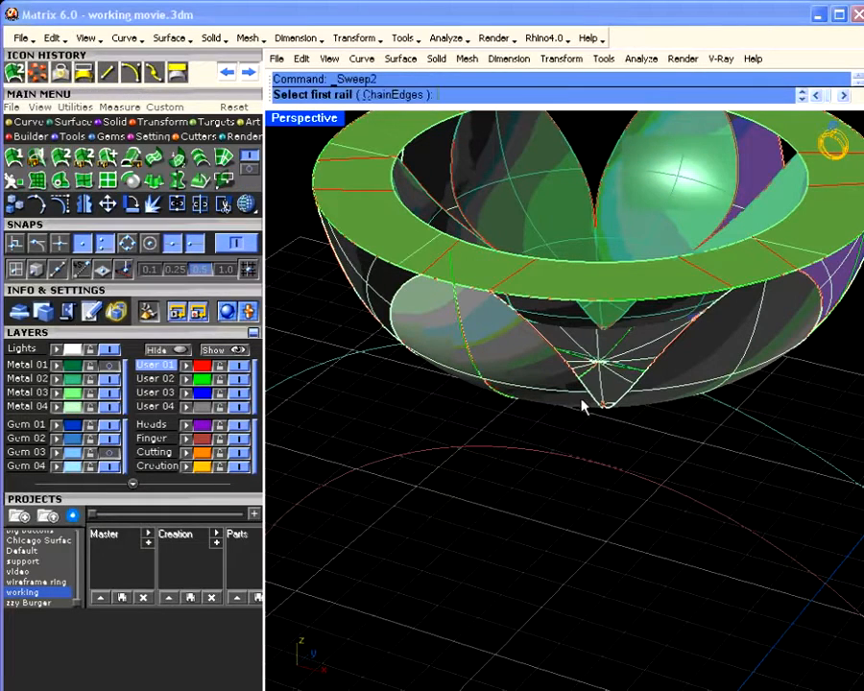
pyautogui.click(552, 357)
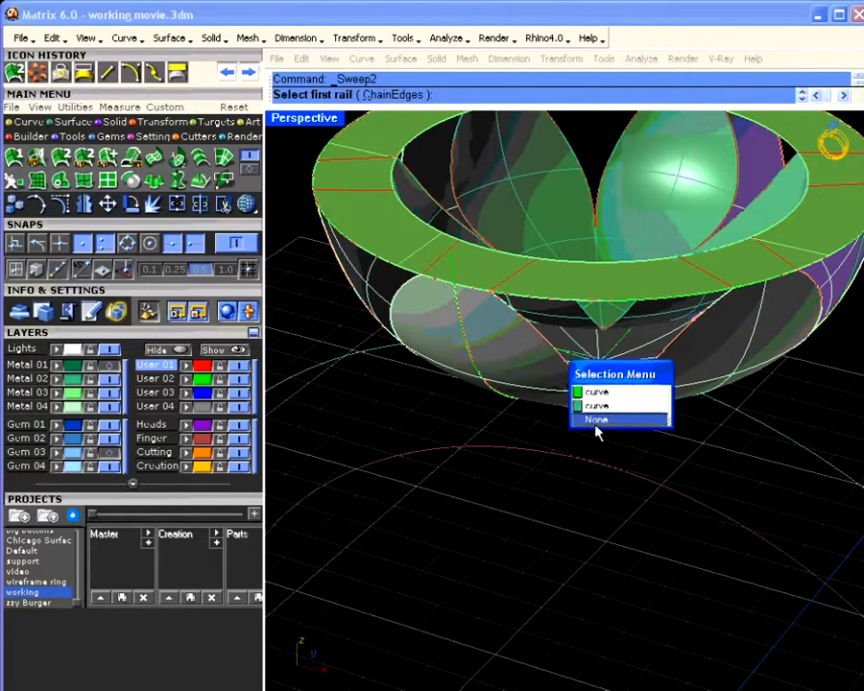
pyautogui.click(597, 422)
pyautogui.click(560, 360)
pyautogui.click(590, 399)
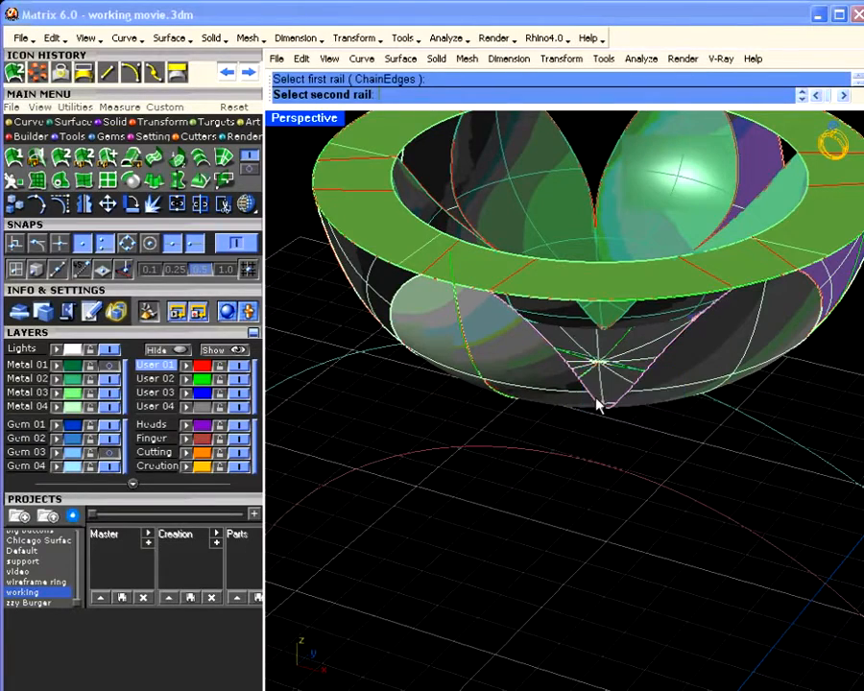
pyautogui.moveTo(596, 403); pyautogui.dragTo(581, 276, button='right')
pyautogui.click(579, 250)
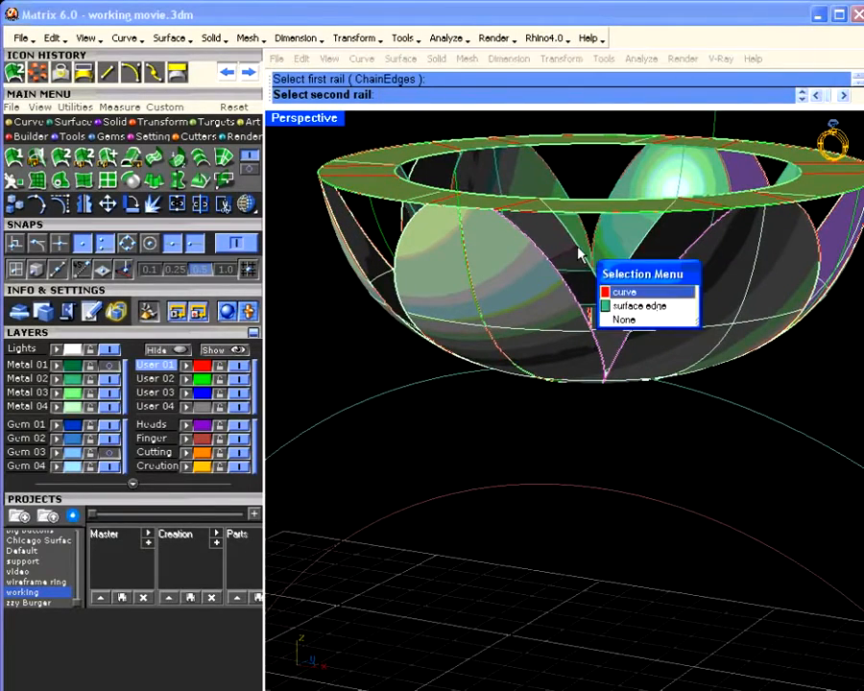
pyautogui.click(629, 291)
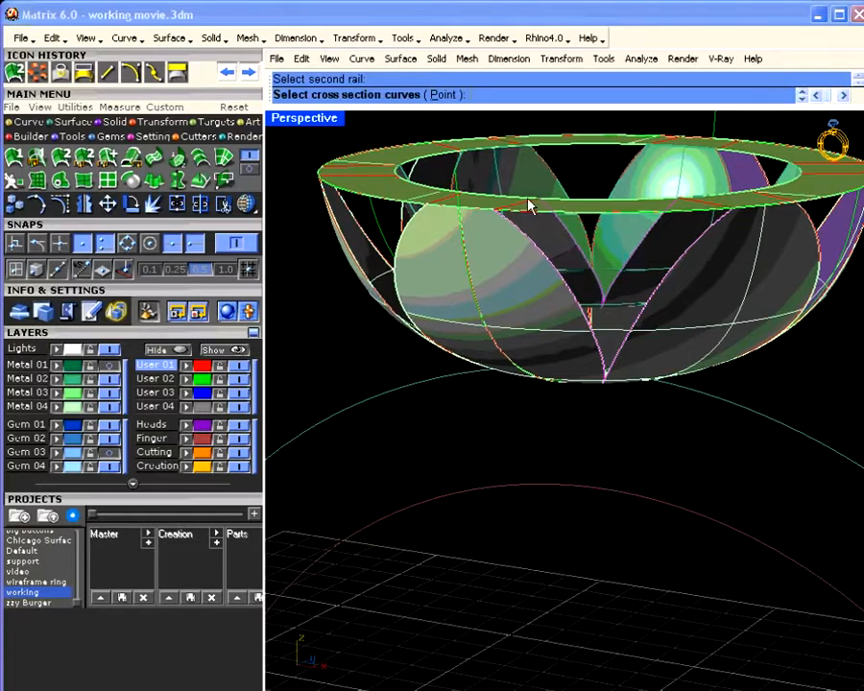
# Use the two red rim lines beside the gap as cross sections and create the sweep with Do not simplify and Maintain height.
pyautogui.click(531, 203)
pyautogui.click(585, 256)
pyautogui.moveTo(576, 273); pyautogui.dragTo(513, 339, button='right')
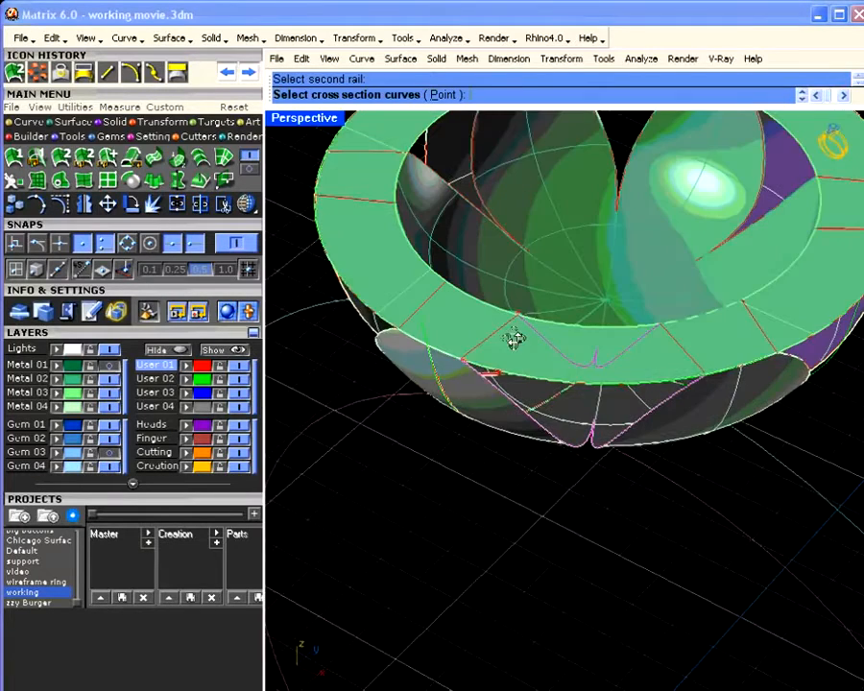
pyautogui.click(669, 343)
pyautogui.press('Return')
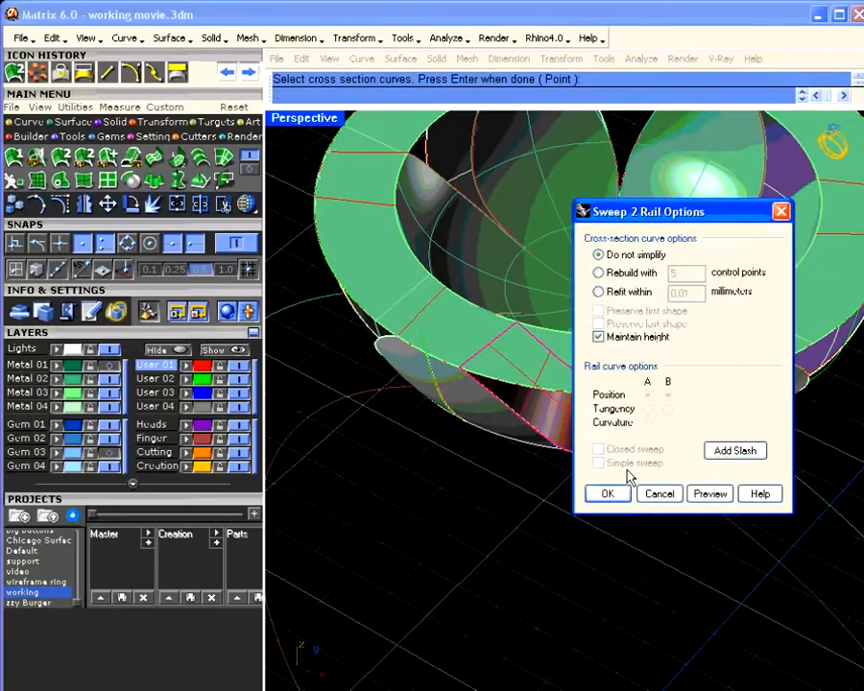
pyautogui.click(591, 489)
pyautogui.moveTo(584, 486); pyautogui.dragTo(623, 386, button='right')
pyautogui.moveTo(598, 308); pyautogui.dragTo(618, 366, button='right')
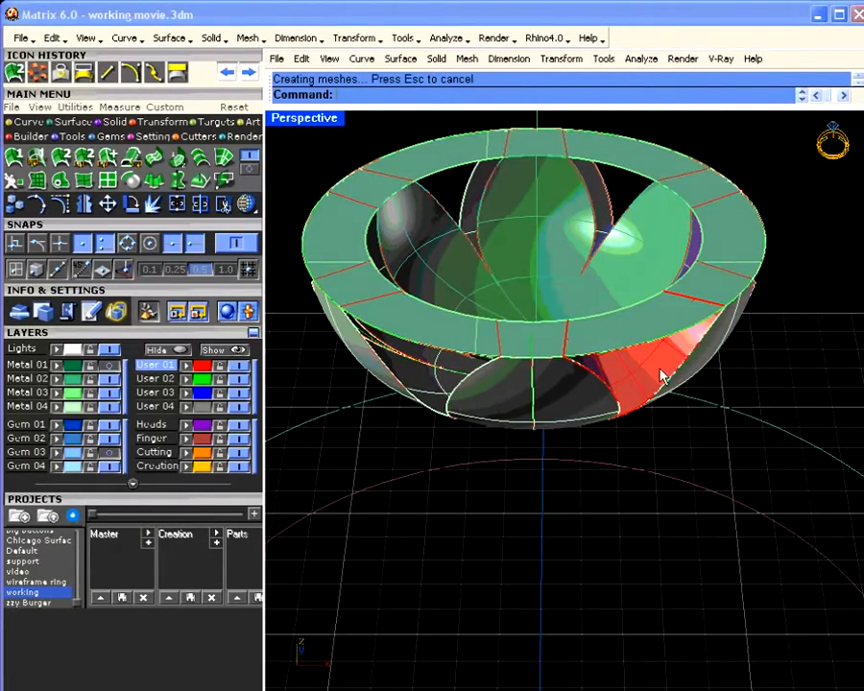
# Split the flat rim surface, using the red radial lines across it as cutting objects.
pyautogui.click(661, 375)
pyautogui.click(681, 400)
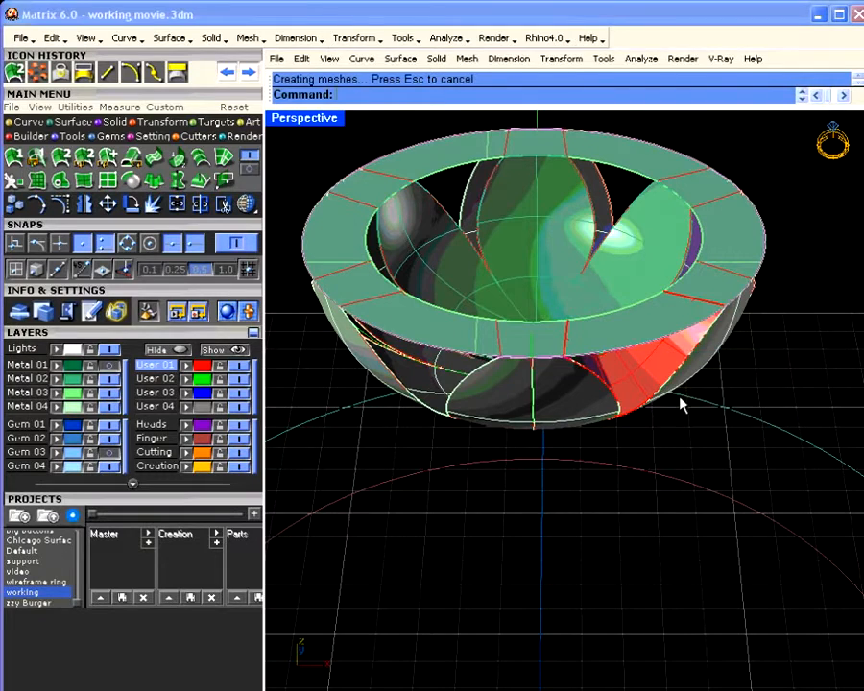
pyautogui.press('Delete')
pyautogui.click(655, 321)
pyautogui.click(219, 210)
pyautogui.moveTo(472, 307); pyautogui.dragTo(482, 242, button='right')
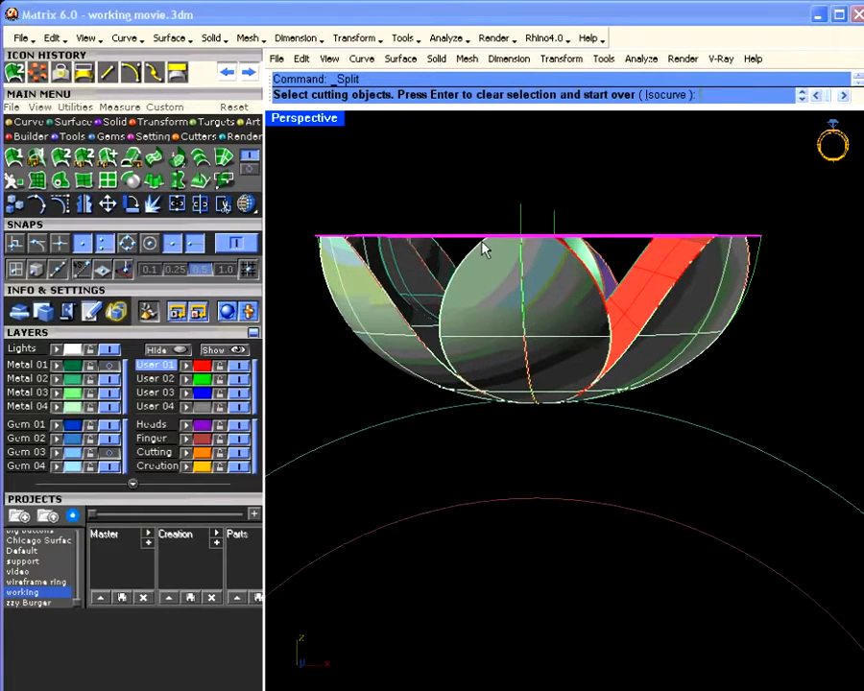
pyautogui.moveTo(294, 226); pyautogui.dragTo(813, 242)
pyautogui.moveTo(614, 279); pyautogui.dragTo(601, 357, button='right')
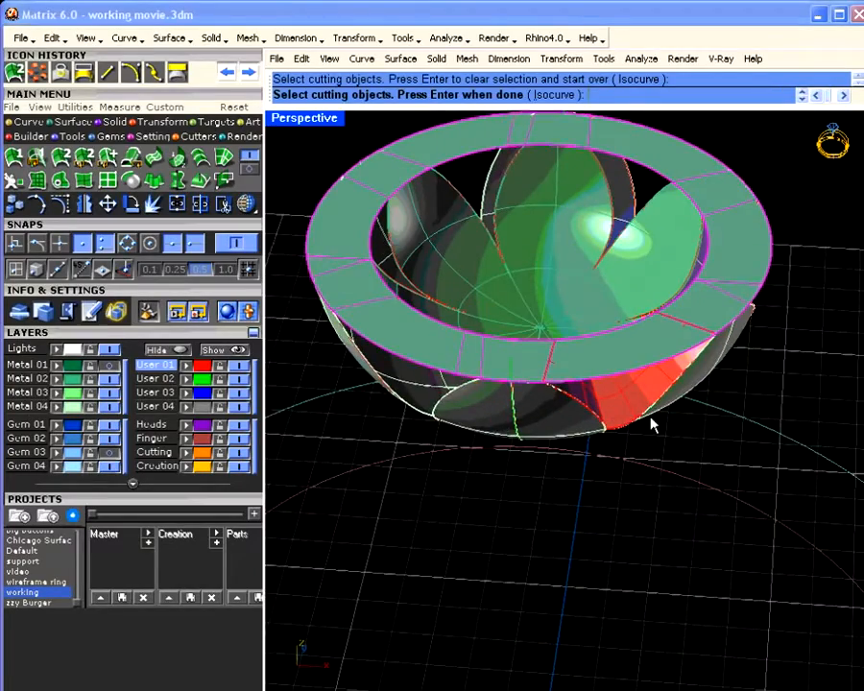
pyautogui.moveTo(656, 421)
pyautogui.mouseDown(button='right')
pyautogui.moveTo(660, 427)
pyautogui.moveTo(663, 420)
pyautogui.mouseUp(button='right')
pyautogui.moveTo(602, 420); pyautogui.dragTo(569, 421, button='right')
pyautogui.rightClick(570, 418)
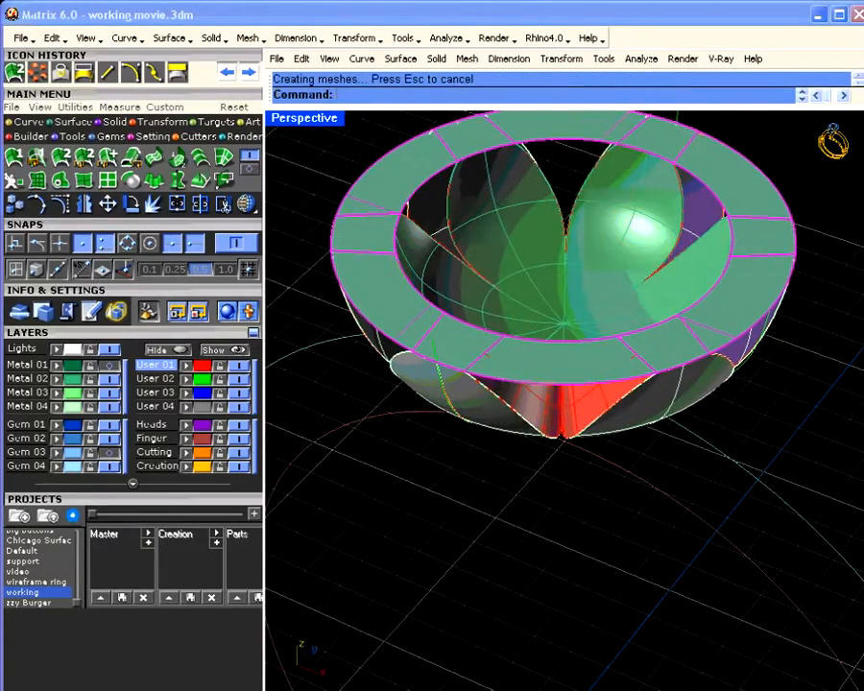
# Delete each section of the flat rim that spans a gap between two petals.
pyautogui.click(559, 357)
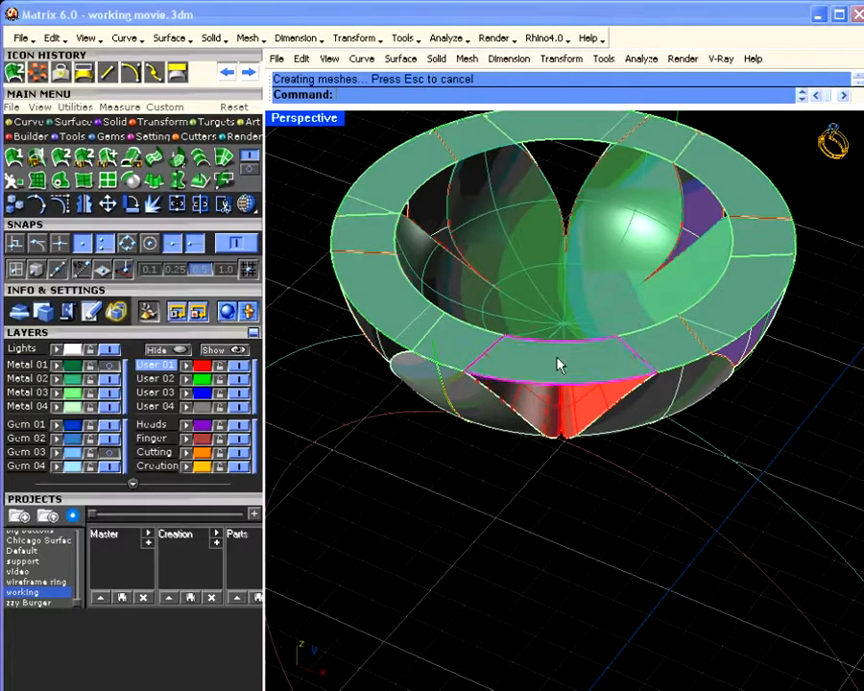
pyautogui.press('Delete')
pyautogui.click(746, 301)
pyautogui.press('Delete')
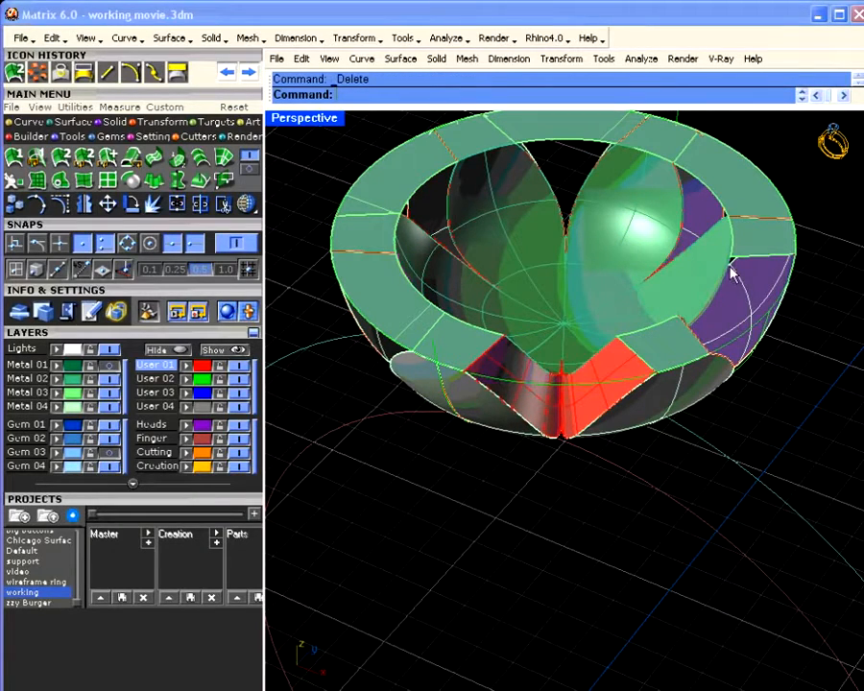
pyautogui.click(738, 188)
pyautogui.press('Delete')
pyautogui.moveTo(627, 184); pyautogui.dragTo(526, 124, button='right')
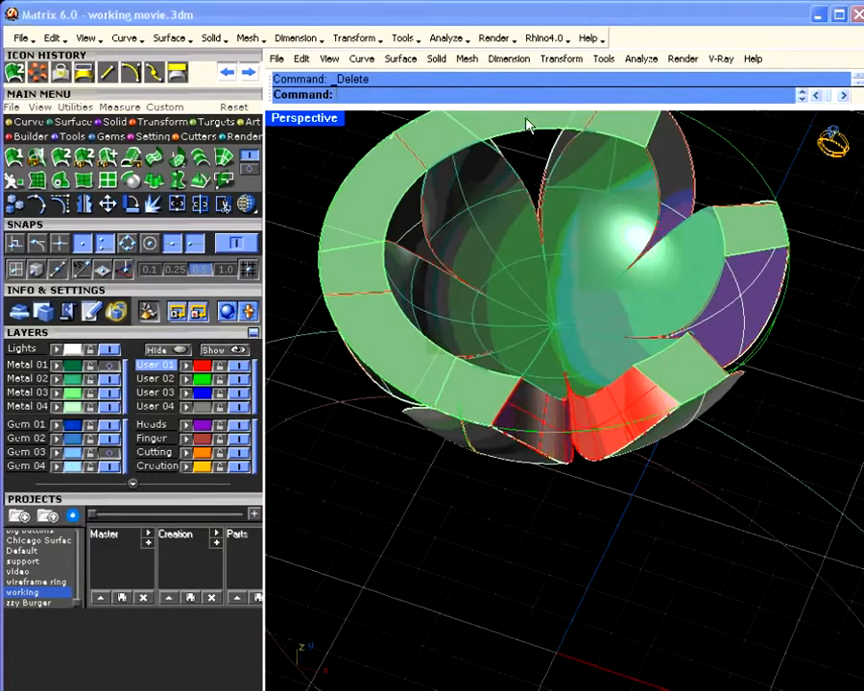
pyautogui.click(358, 191)
pyautogui.press('Delete')
pyautogui.click(393, 340)
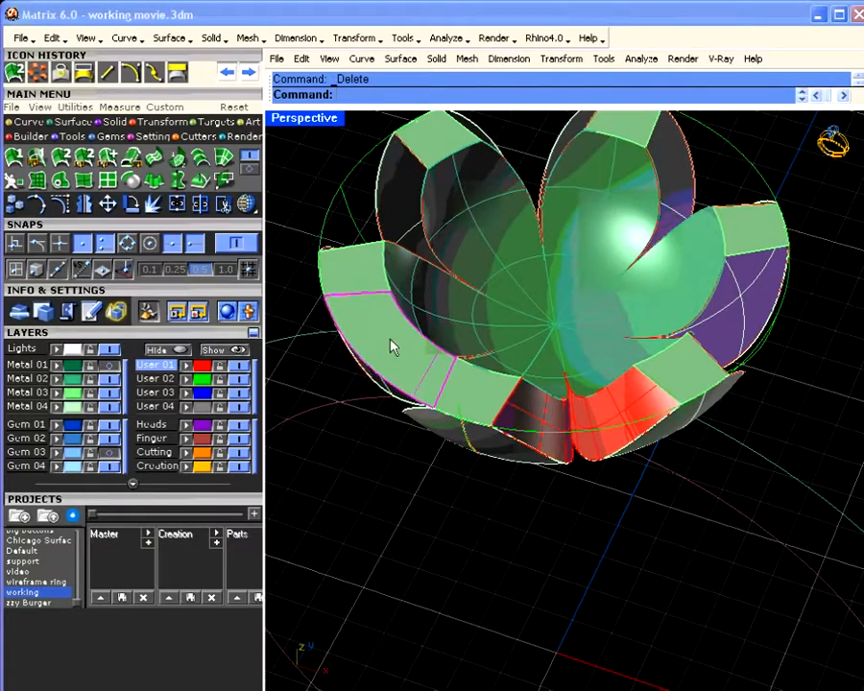
pyautogui.press('Delete')
# Assign the swept surface in the petal gap to the Metal 04 layer.
pyautogui.moveTo(407, 470); pyautogui.dragTo(572, 416, button='right')
pyautogui.click(631, 374)
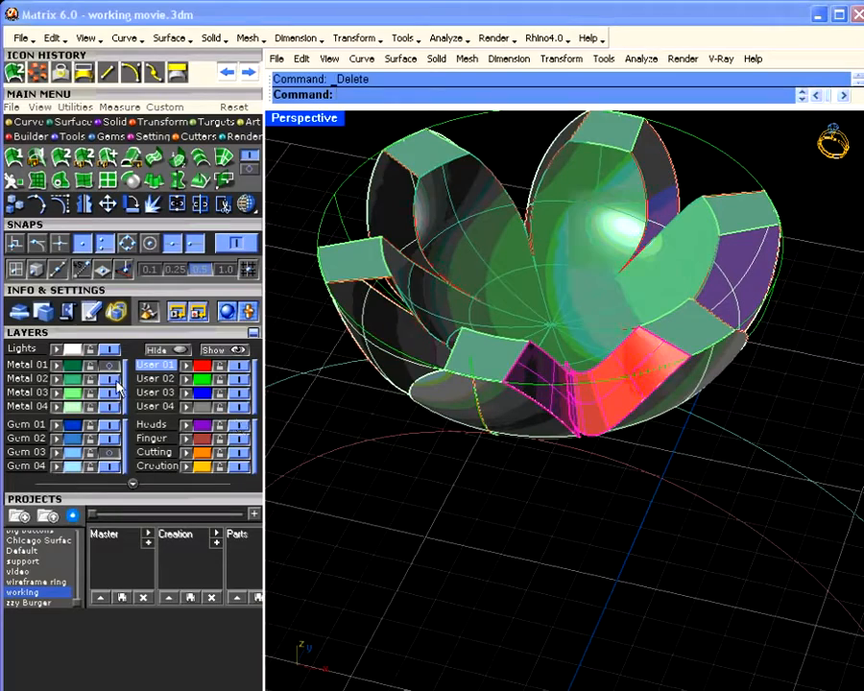
pyautogui.click(57, 410)
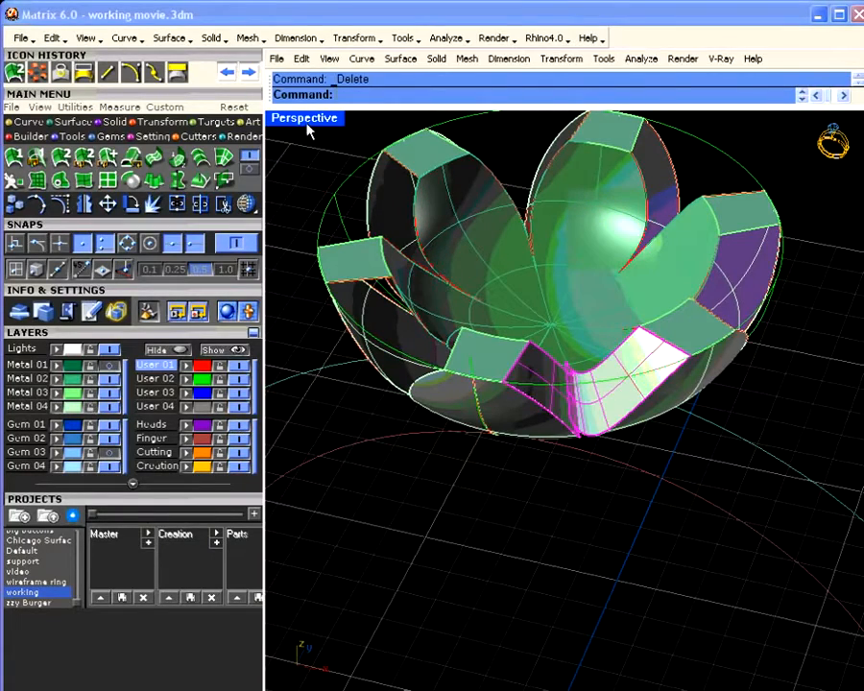
# Polar-array the swept gap surface around the world origin (W0,0,0) with 6 items over 360 degrees in the Looking Down view.
pyautogui.doubleClick(308, 123)
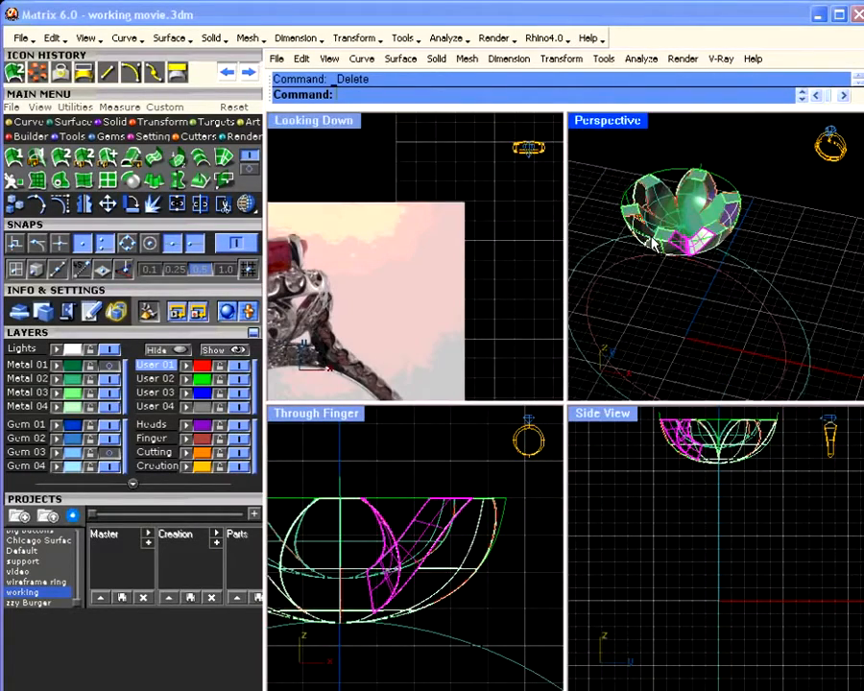
pyautogui.scroll(-6, 480, 251)
pyautogui.moveTo(445, 293); pyautogui.dragTo(292, 284, button='right')
pyautogui.moveTo(388, 243); pyautogui.dragTo(334, 242, button='right')
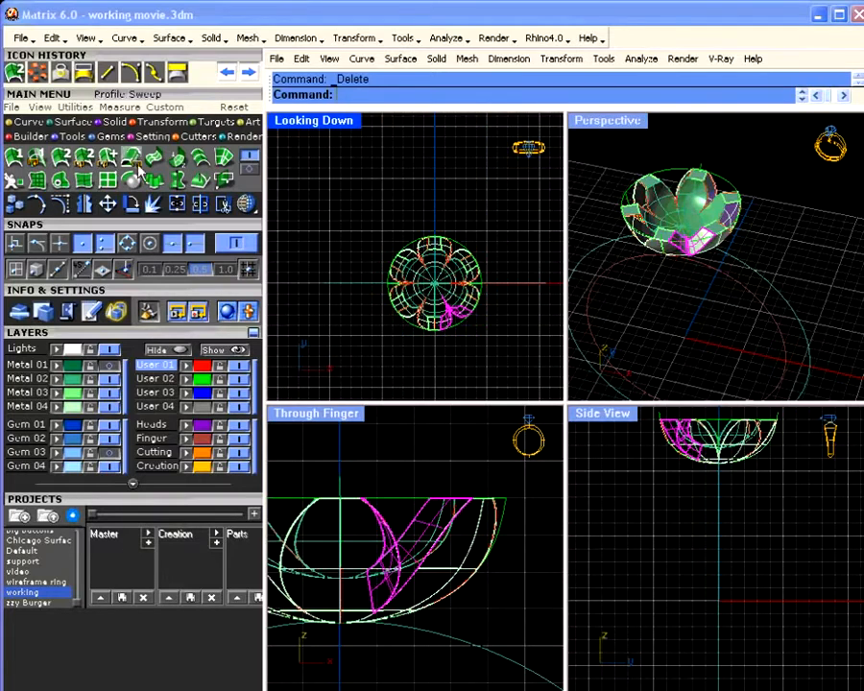
pyautogui.click(45, 74)
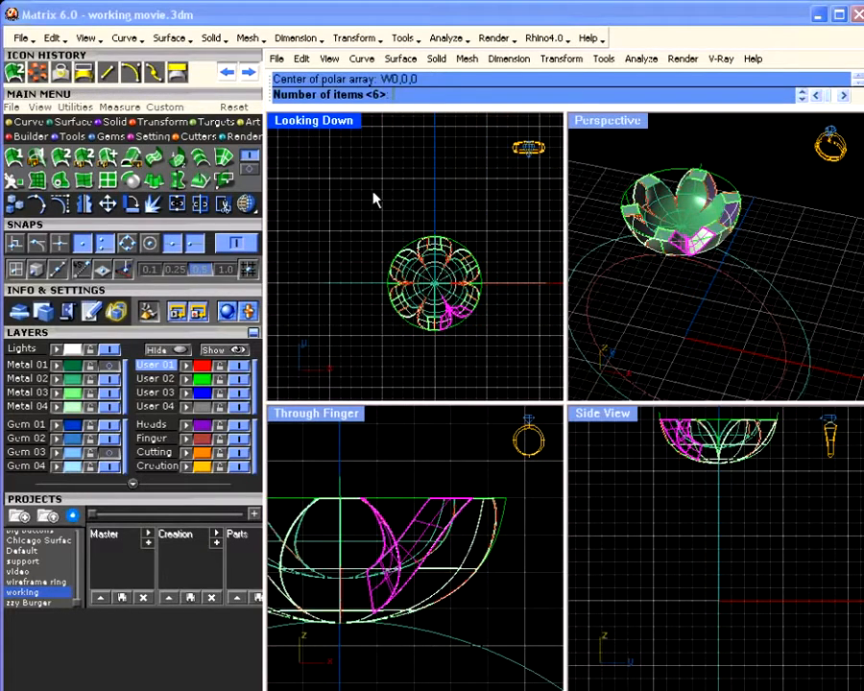
pyautogui.press('Return')
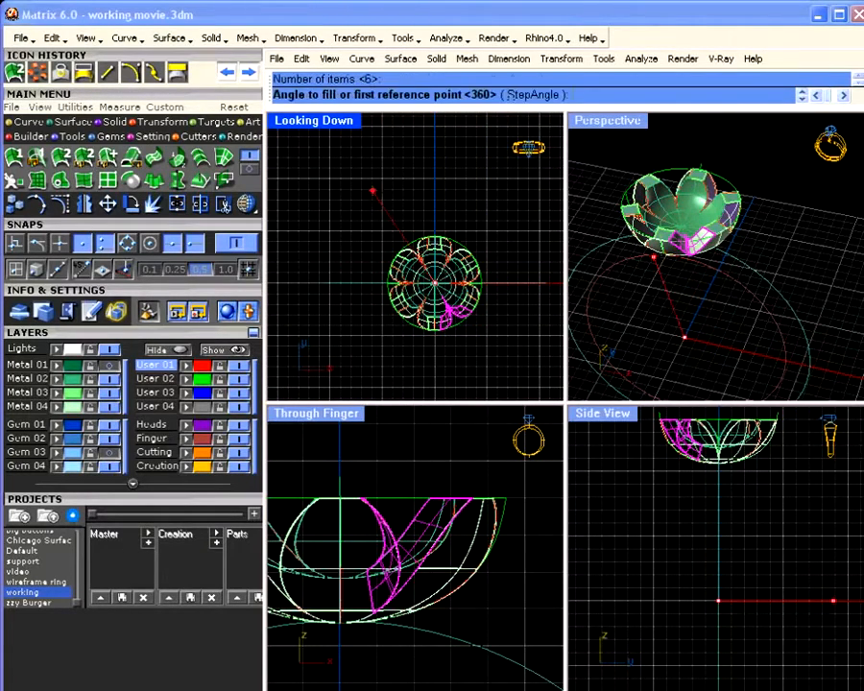
pyautogui.press('Return')
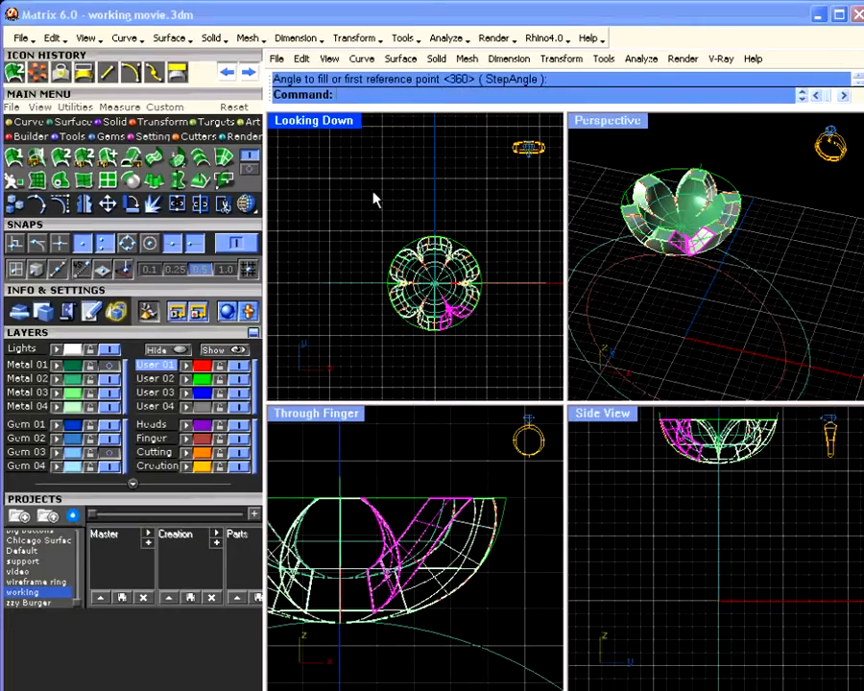
# Select everything on the Metal 04, Metal 03 and Metal 02 layers and join the flower's surfaces together.
pyautogui.doubleClick(622, 122)
pyautogui.moveTo(509, 334); pyautogui.dragTo(535, 387, button='right')
pyautogui.scroll(3, 503, 313)
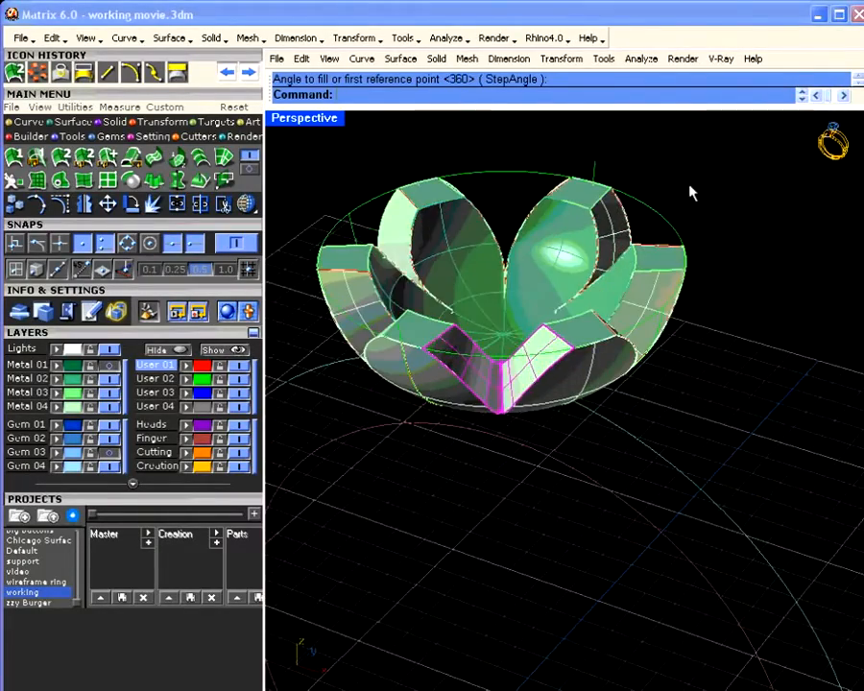
pyautogui.click(72, 409)
pyautogui.click(73, 393)
pyautogui.click(73, 380)
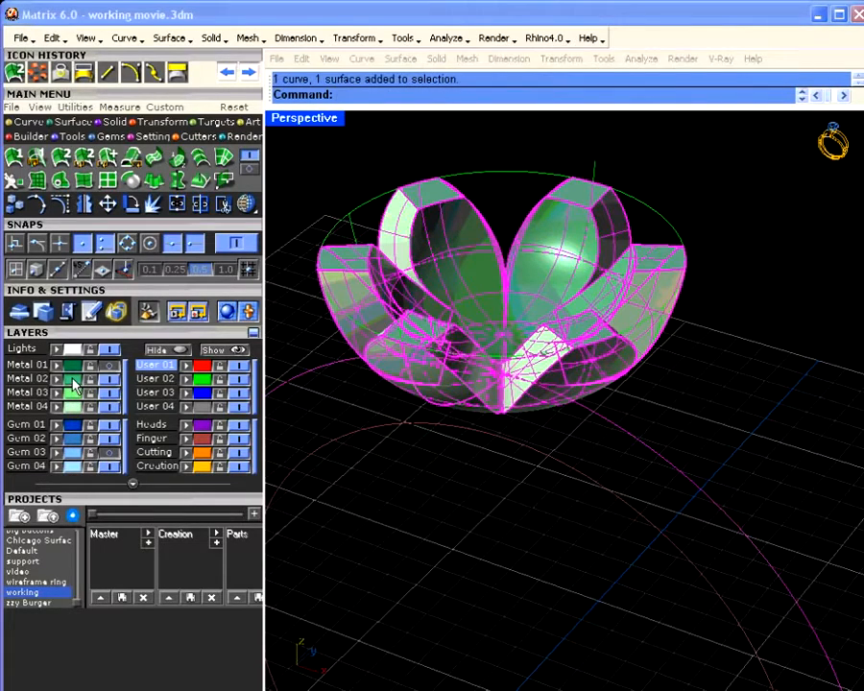
pyautogui.click(176, 204)
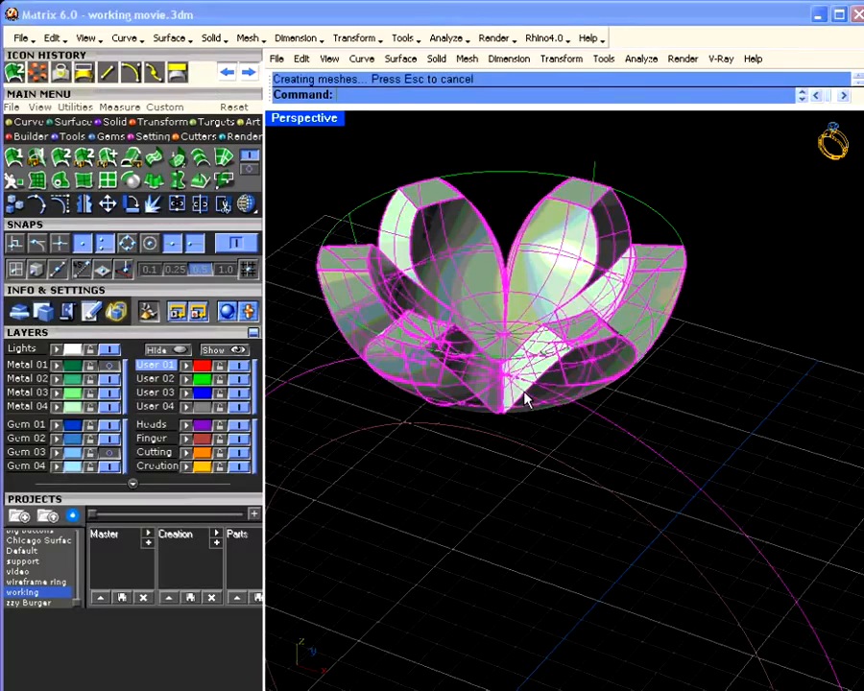
# Assign the joined flower to the Metal 02 layer.
pyautogui.moveTo(576, 337); pyautogui.dragTo(551, 410, button='right')
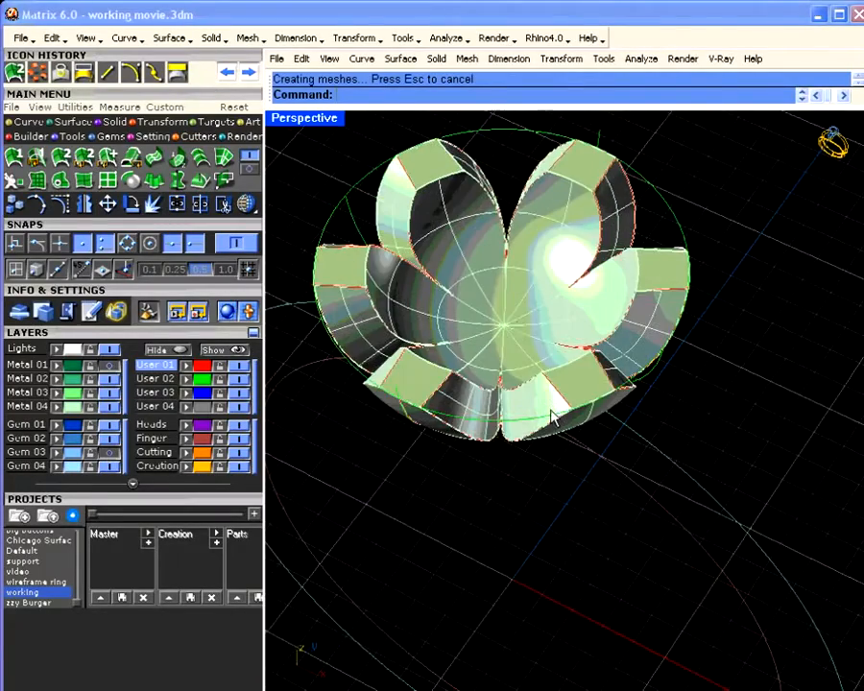
pyautogui.click(514, 323)
pyautogui.click(56, 380)
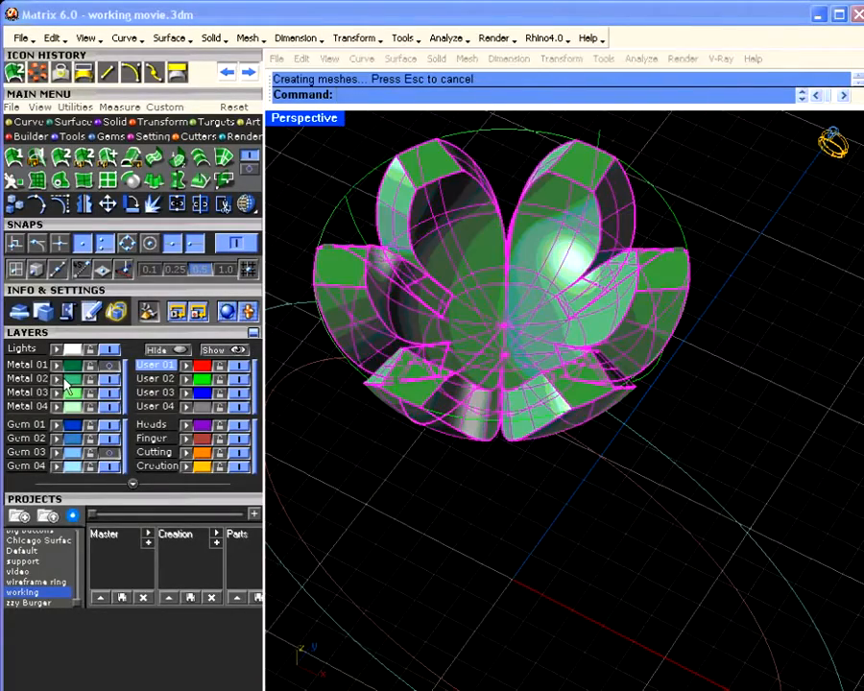
# Turn on the Metal 01 and Gem 03 layers to show the scalloped gallery and its gems above the flower.
pyautogui.click(106, 367)
pyautogui.click(714, 413)
pyautogui.moveTo(713, 413); pyautogui.dragTo(396, 365, button='right')
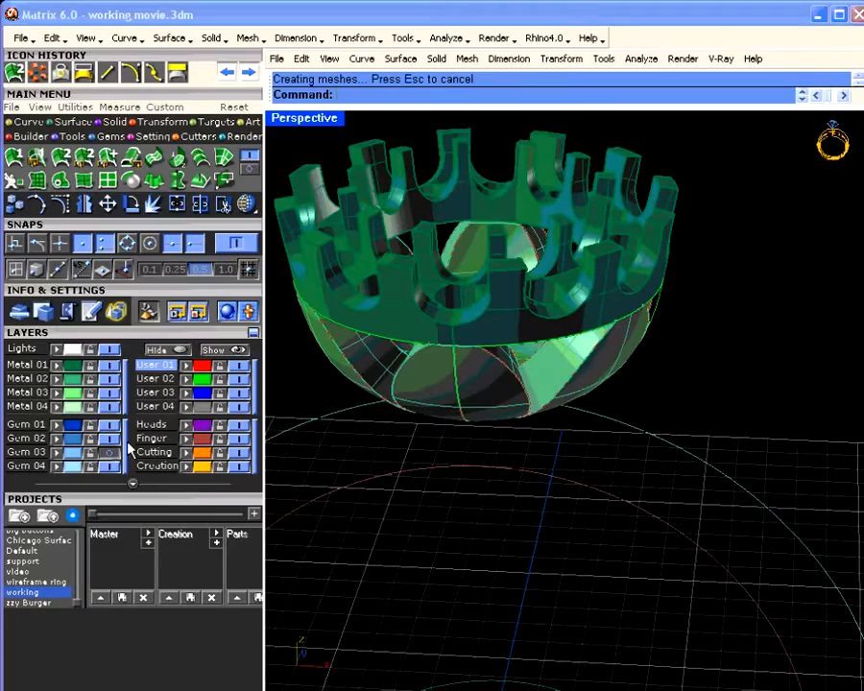
pyautogui.click(112, 451)
# Compare the model with the reference photo, examining the petals below the halo and where they meet the shank.
pyautogui.keyDown('shift'); pyautogui.moveTo(537, 357); pyautogui.dragTo(565, 434, button='right'); pyautogui.keyUp('shift')
pyautogui.keyDown('shift'); pyautogui.moveTo(565, 434); pyautogui.dragTo(515, 386, button='right'); pyautogui.keyUp('shift')
pyautogui.keyDown('shift'); pyautogui.moveTo(442, 387); pyautogui.dragTo(714, 343, button='right'); pyautogui.keyUp('shift')
pyautogui.moveTo(328, 462); pyautogui.dragTo(295, 439, button='right')
pyautogui.keyDown('shift'); pyautogui.moveTo(295, 439); pyautogui.dragTo(463, 396, button='right'); pyautogui.keyUp('shift')
pyautogui.scroll(7, 466, 407)
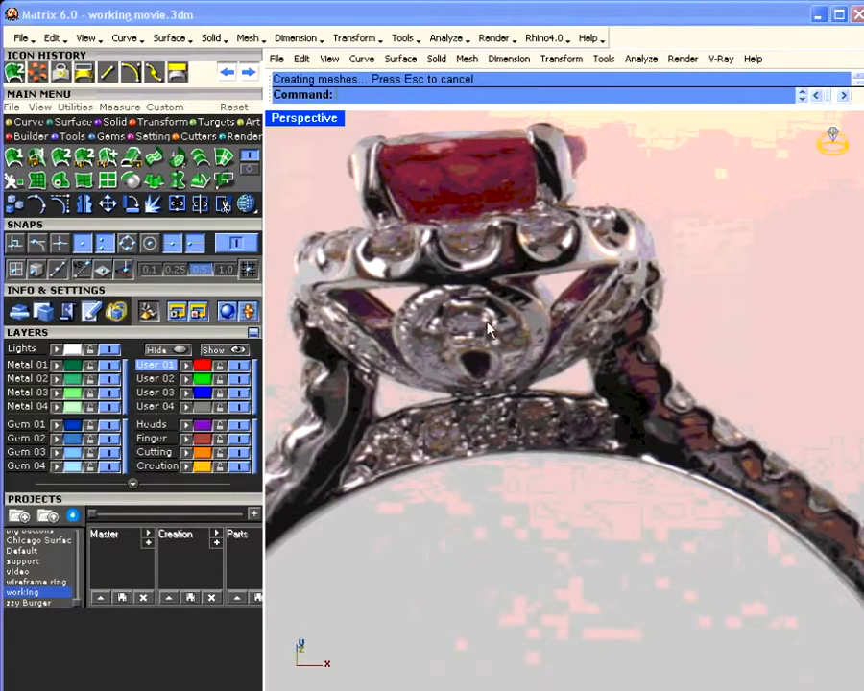
pyautogui.moveTo(566, 370); pyautogui.dragTo(493, 425, button='right')
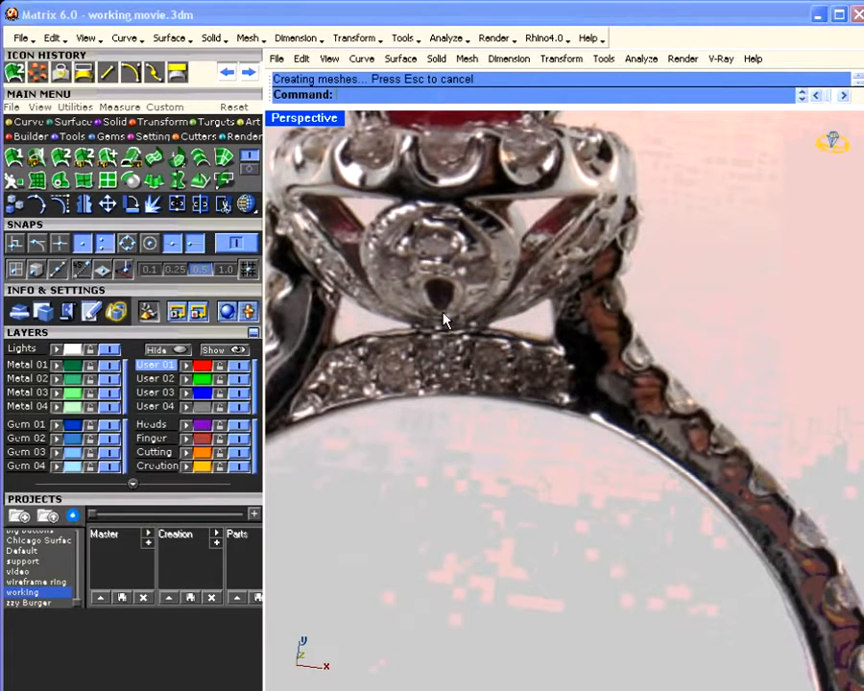
pyautogui.scroll(-5, 443, 320)
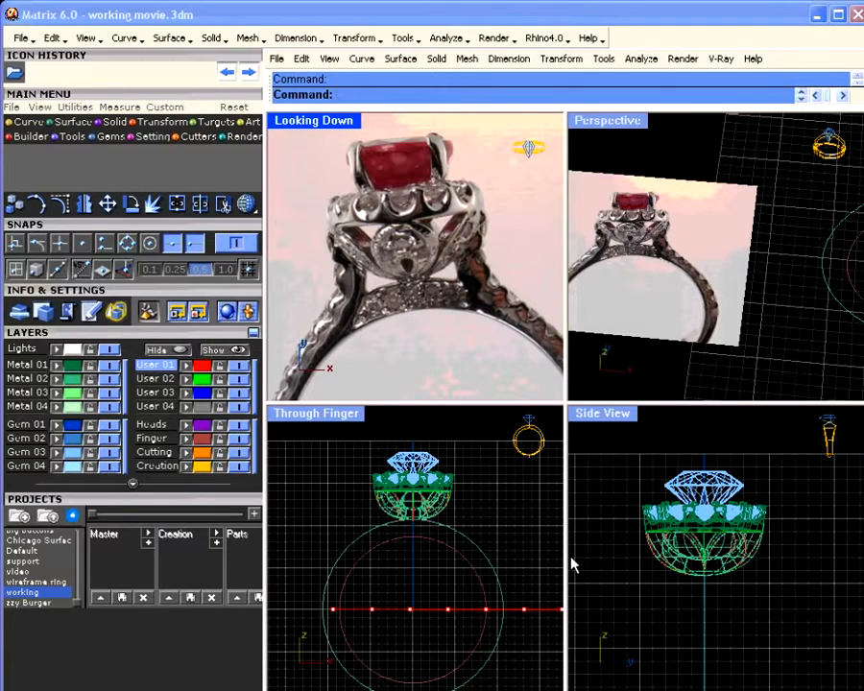
# Draw an arc centered at W0,0,0 in the Through Finger view, from the finger rail's left quadrant to its upper-left part.
pyautogui.moveTo(488, 503); pyautogui.dragTo(488, 482, button='right')
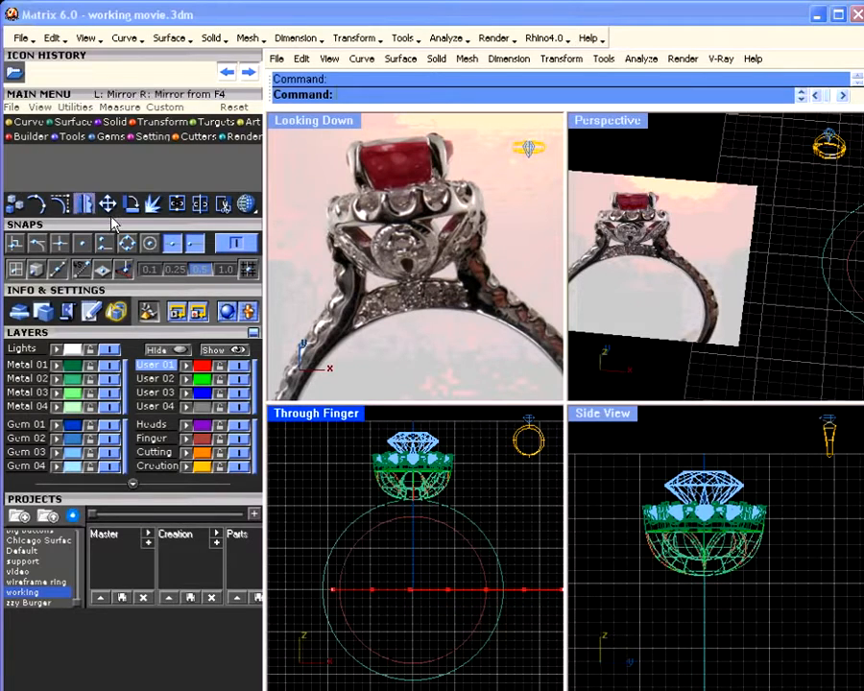
pyautogui.click(26, 122)
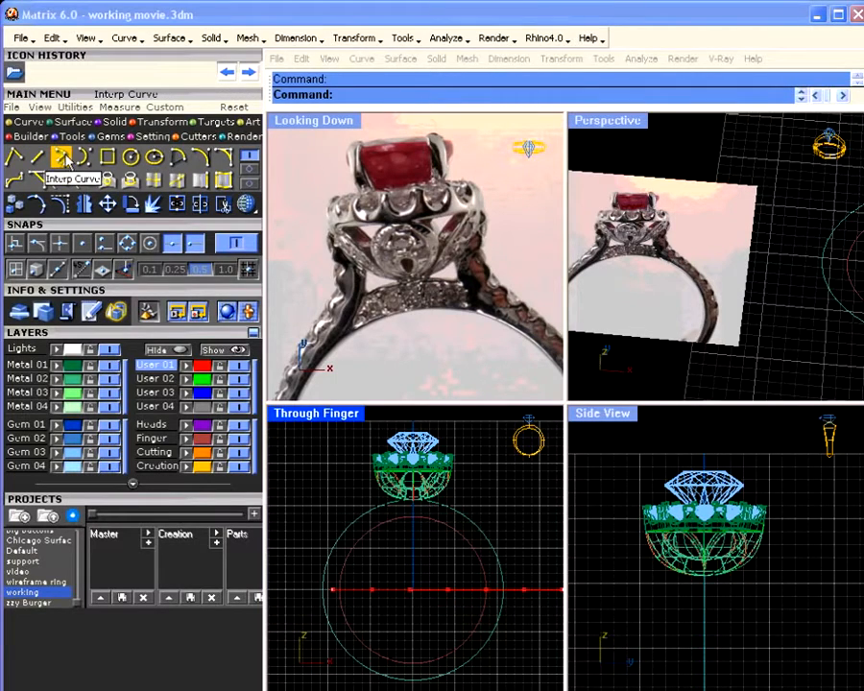
pyautogui.click(179, 160)
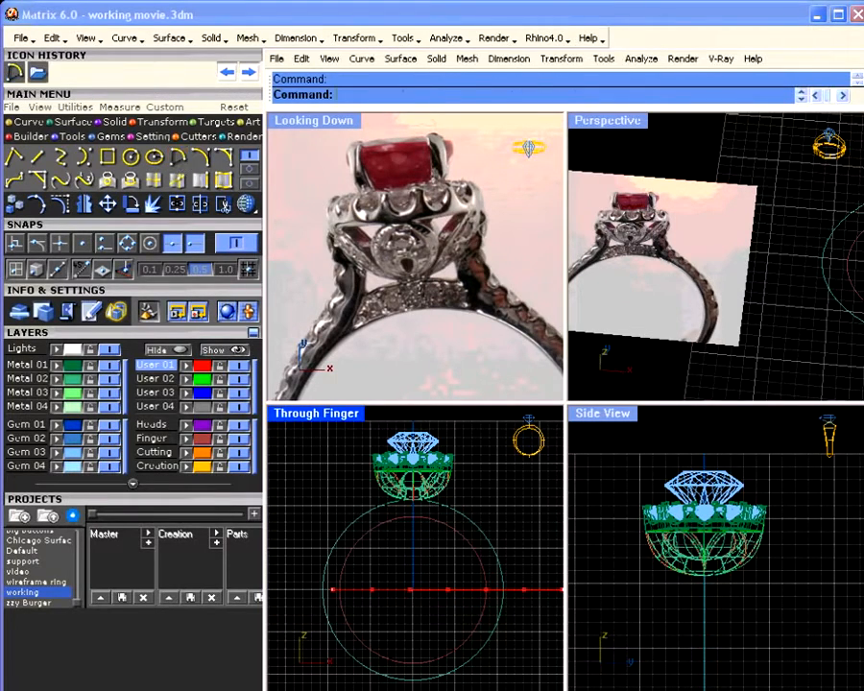
pyautogui.write('W0,0,0')
pyautogui.press('Return')
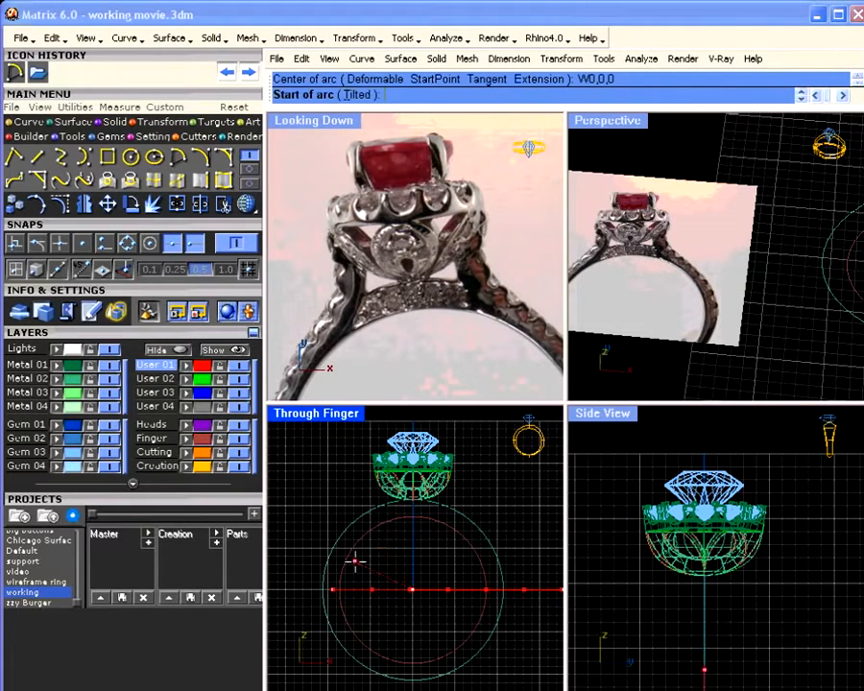
pyautogui.scroll(4, 337, 584)
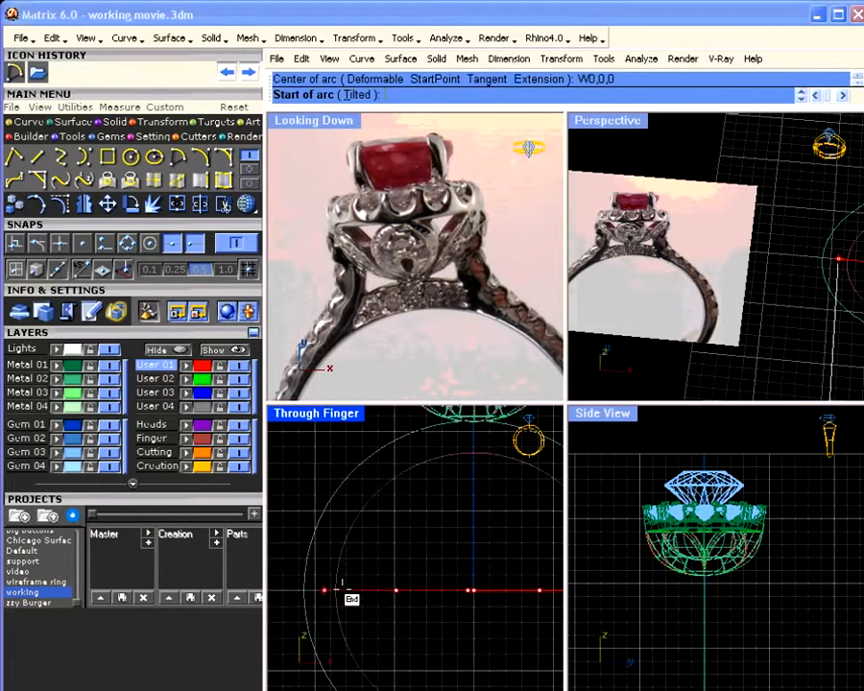
pyautogui.click(127, 243)
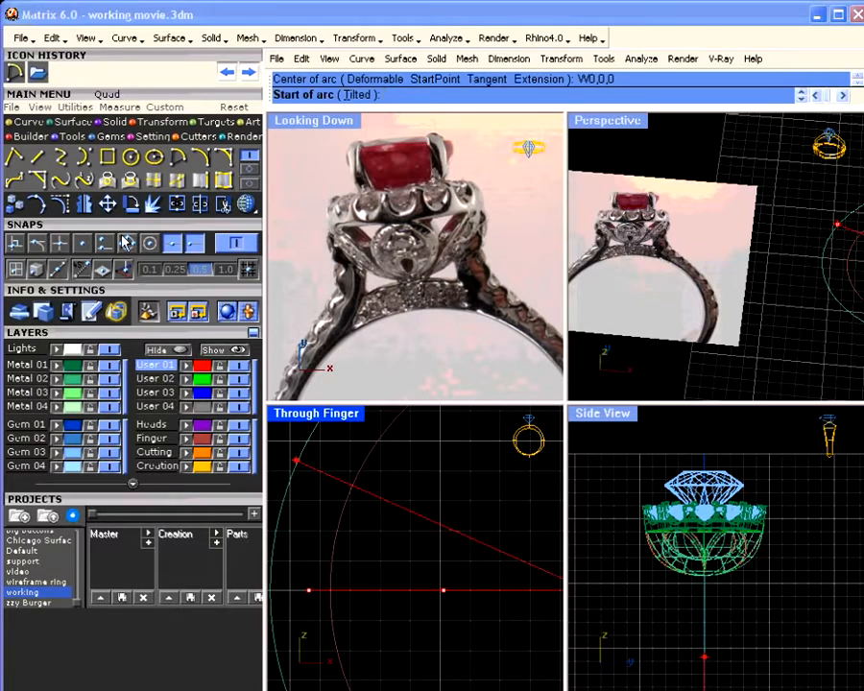
pyautogui.click(330, 590)
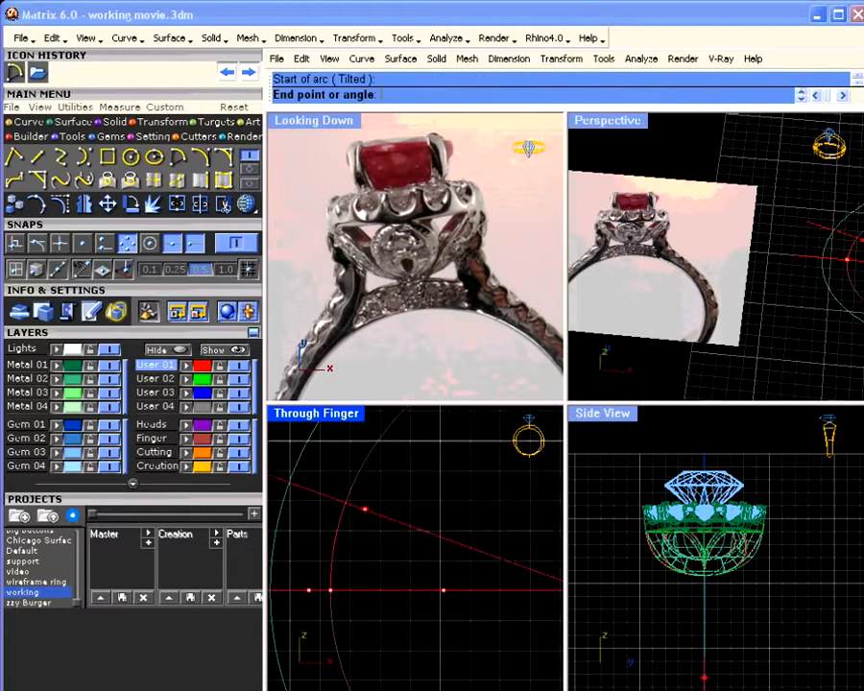
pyautogui.scroll(-2, 369, 499)
pyautogui.moveTo(382, 476); pyautogui.dragTo(340, 560, button='right')
pyautogui.scroll(-2, 352, 529)
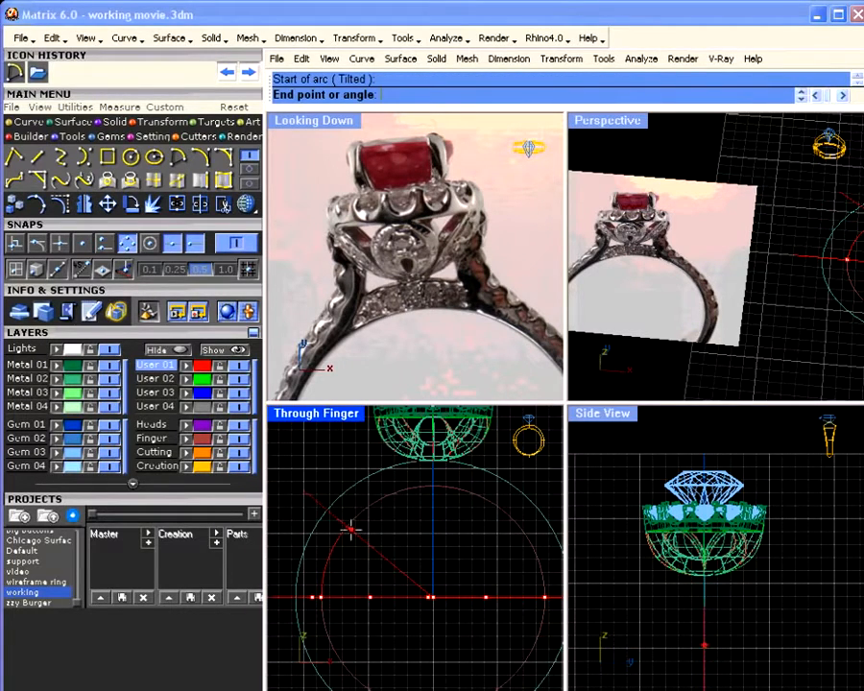
pyautogui.click(361, 525)
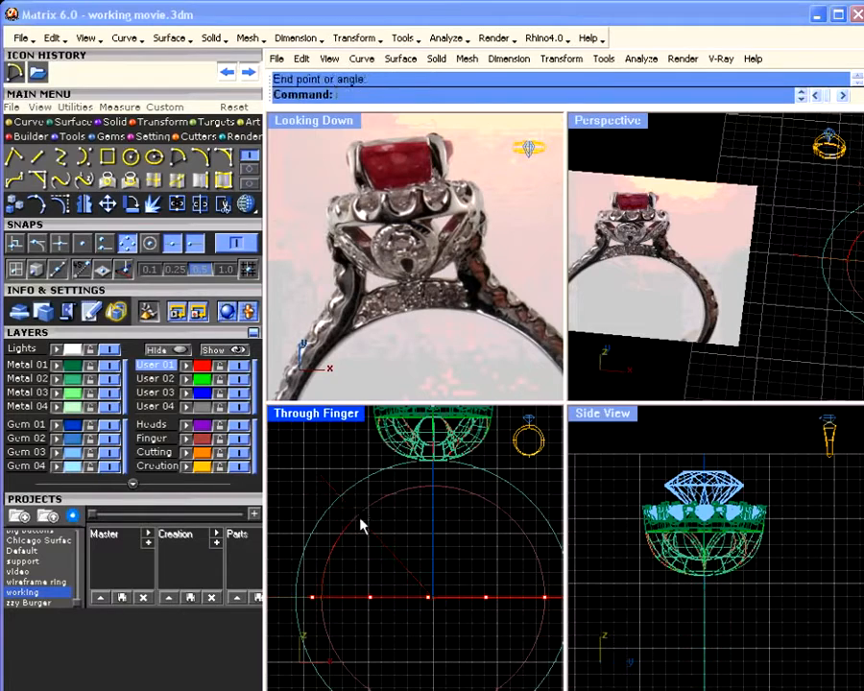
pyautogui.click(353, 523)
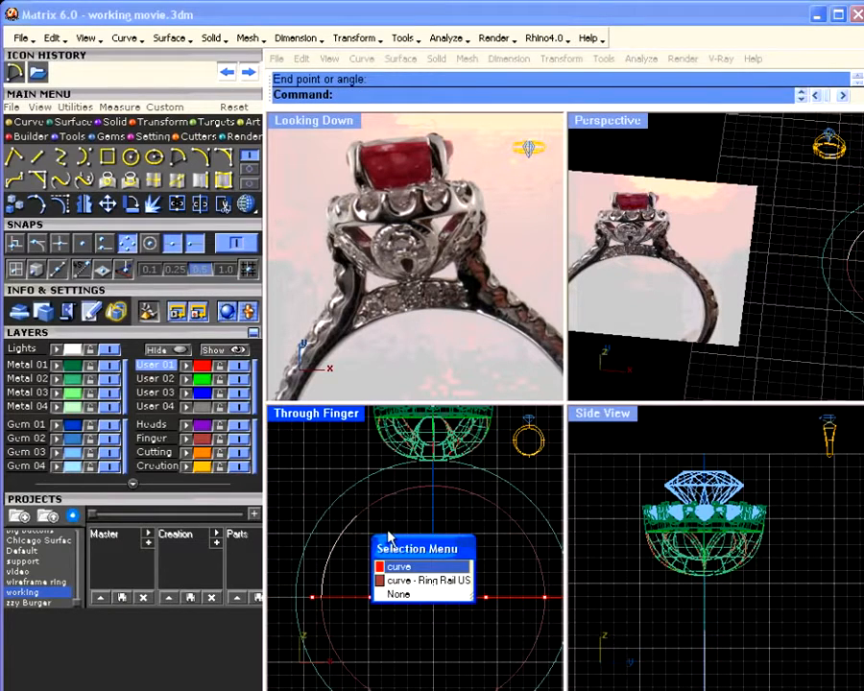
pyautogui.click(401, 522)
# Draw a short line with snaps off, from the bowl's upper-left edge up along the gallery's slanted side.
pyautogui.moveTo(379, 486); pyautogui.dragTo(386, 549, button='right')
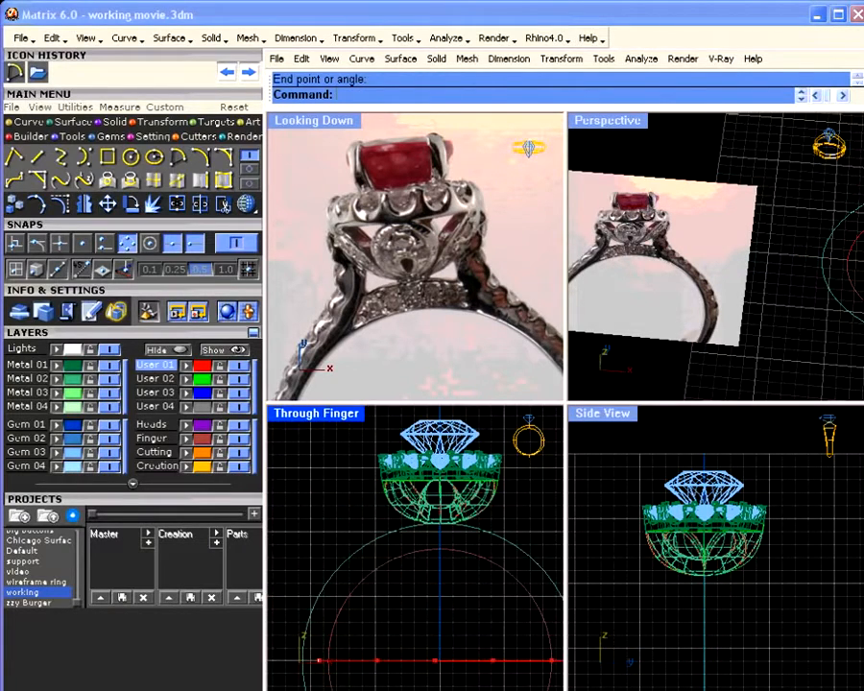
pyautogui.click(38, 158)
pyautogui.scroll(5, 384, 476)
pyautogui.click(237, 244)
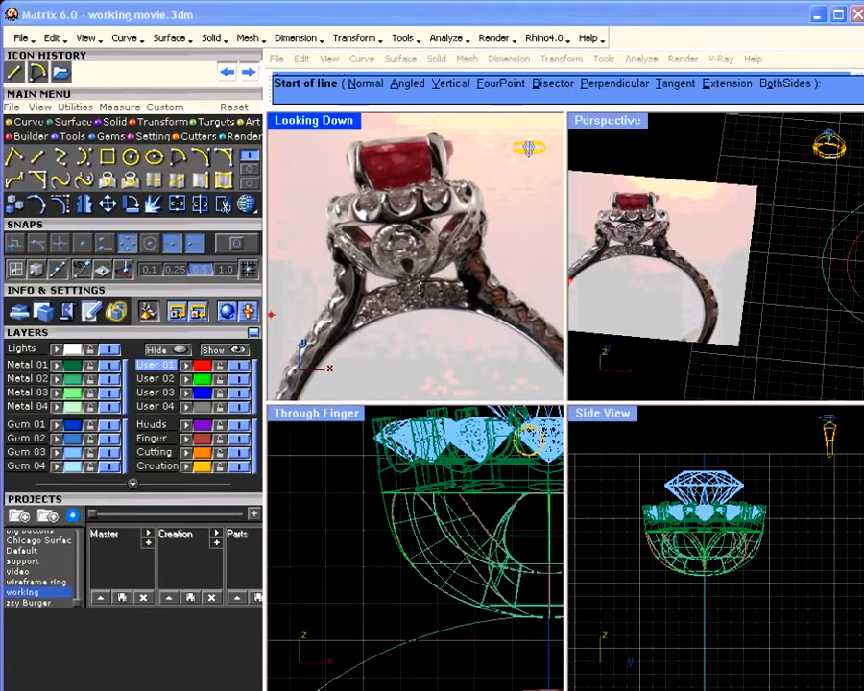
pyautogui.click(391, 498)
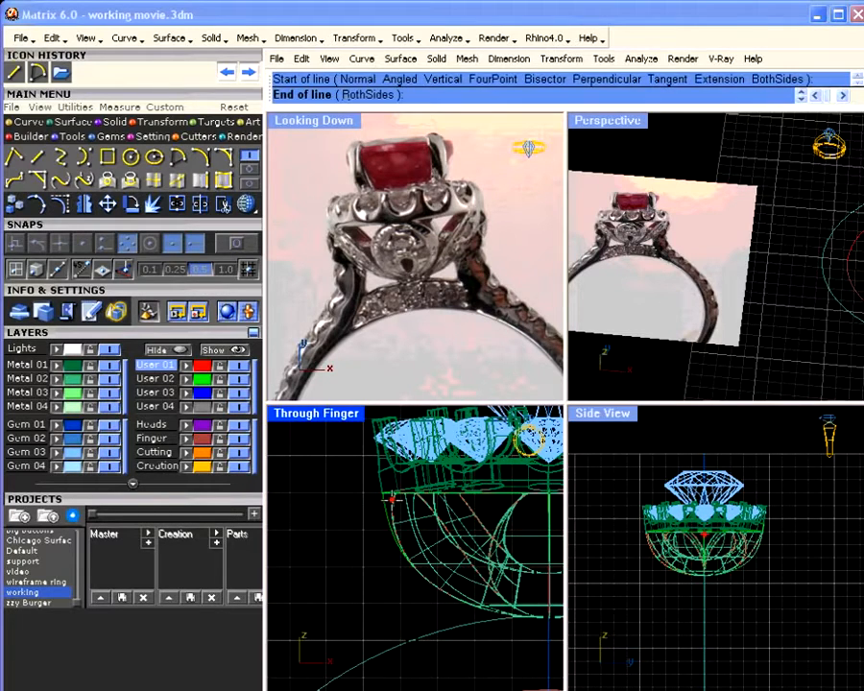
pyautogui.click(373, 452)
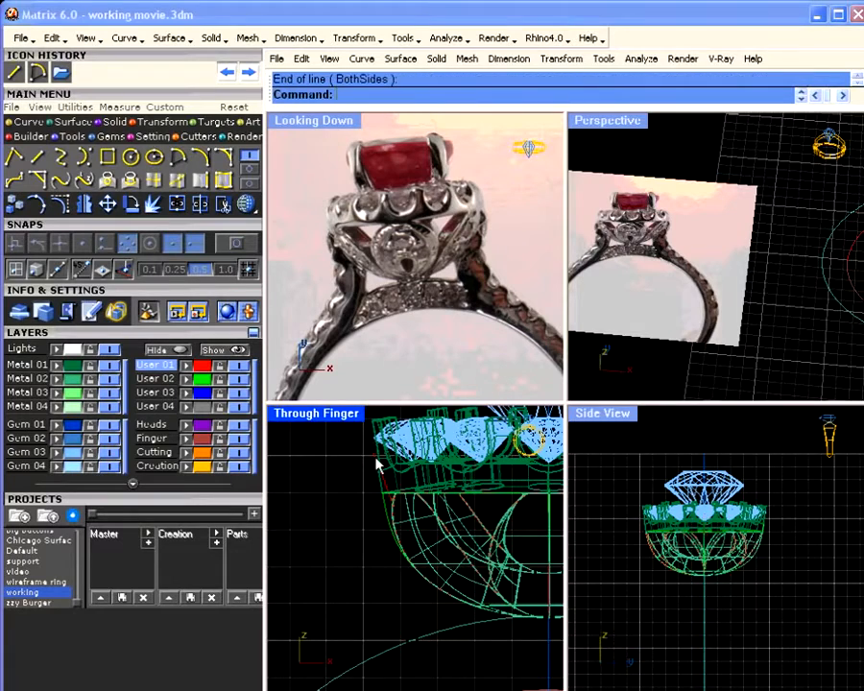
# Hide the Finger and Metal 02 layers so the finger rail and the flower are out of the way.
pyautogui.scroll(-6, 404, 540)
pyautogui.moveTo(431, 577); pyautogui.dragTo(475, 546, button='right')
pyautogui.click(61, 203)
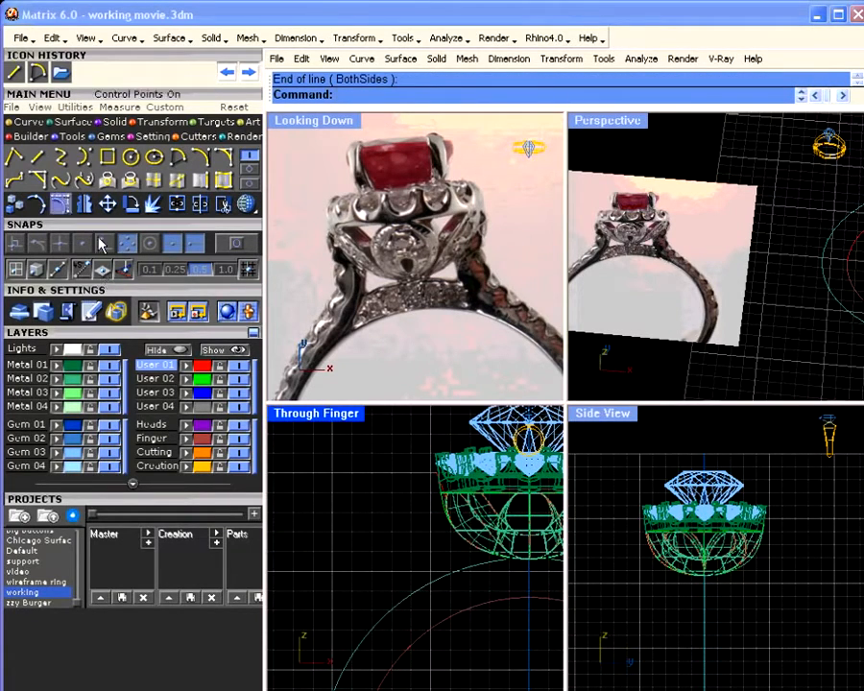
pyautogui.click(241, 441)
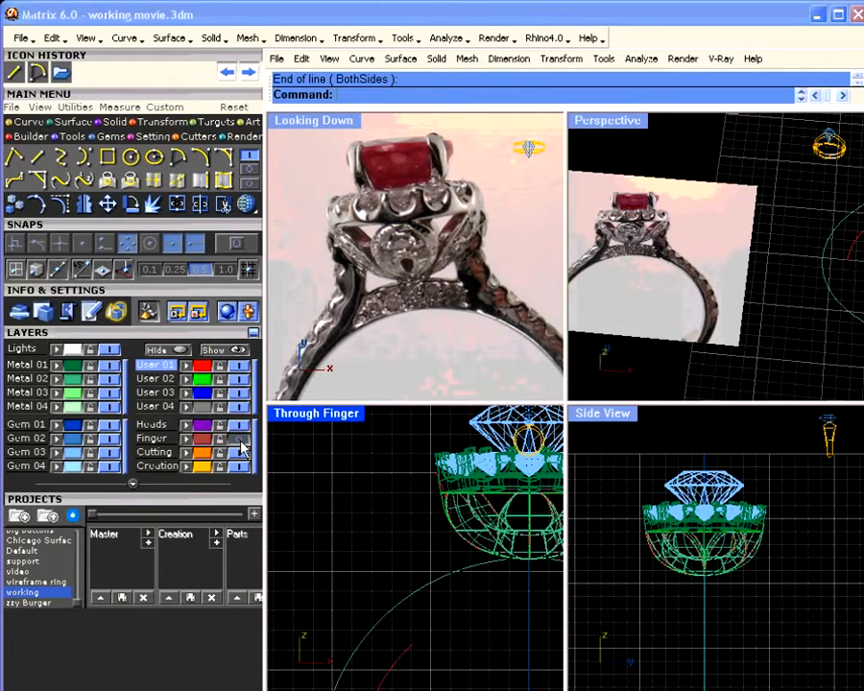
pyautogui.click(111, 381)
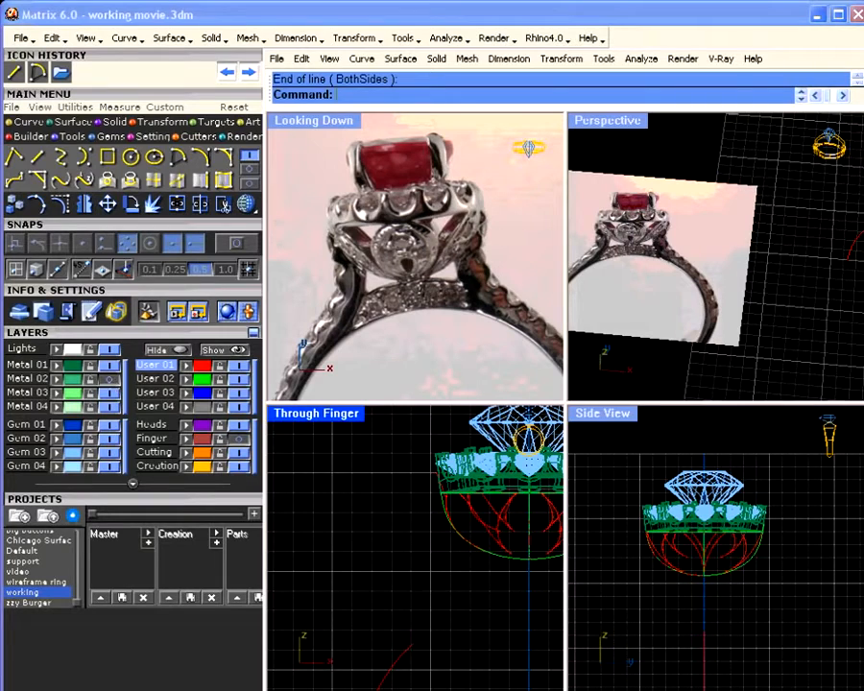
# Assign the new arc along the finger hole to the User 03 layer.
pyautogui.scroll(-2, 414, 613)
pyautogui.click(420, 624)
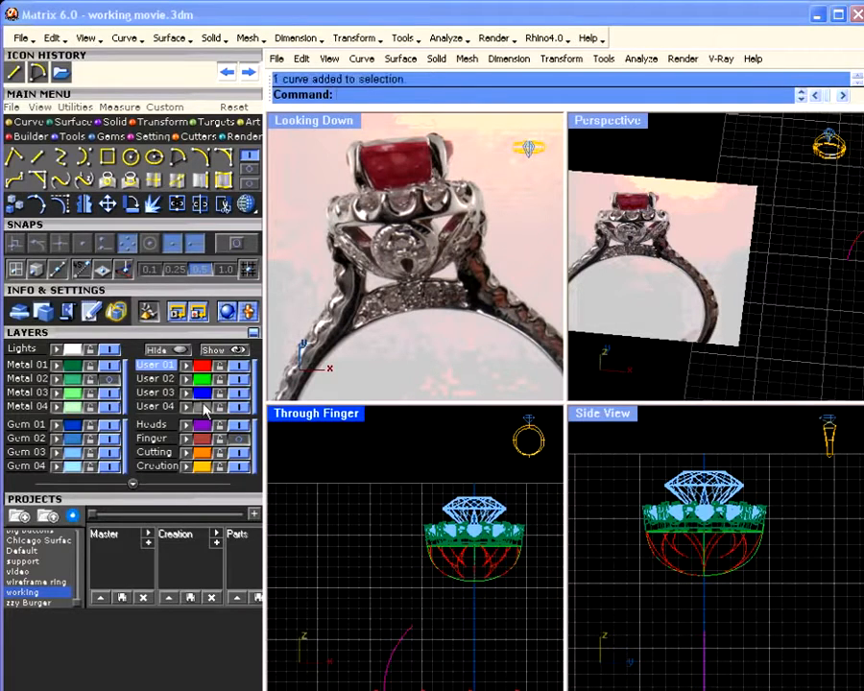
pyautogui.click(387, 515)
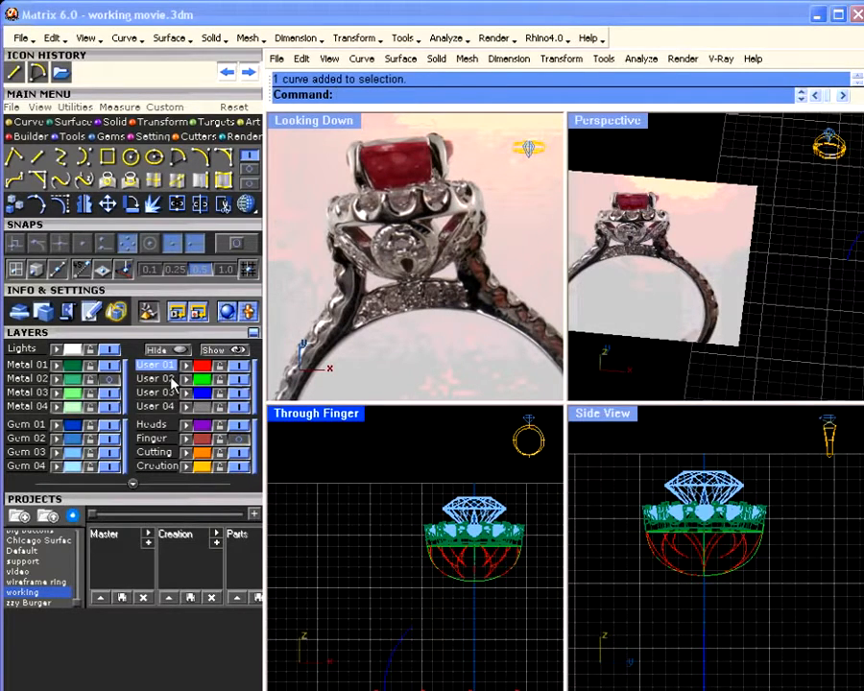
# Make User 03 the current layer and hide the User 01 and User 02 layers.
pyautogui.click(200, 391)
pyautogui.click(238, 365)
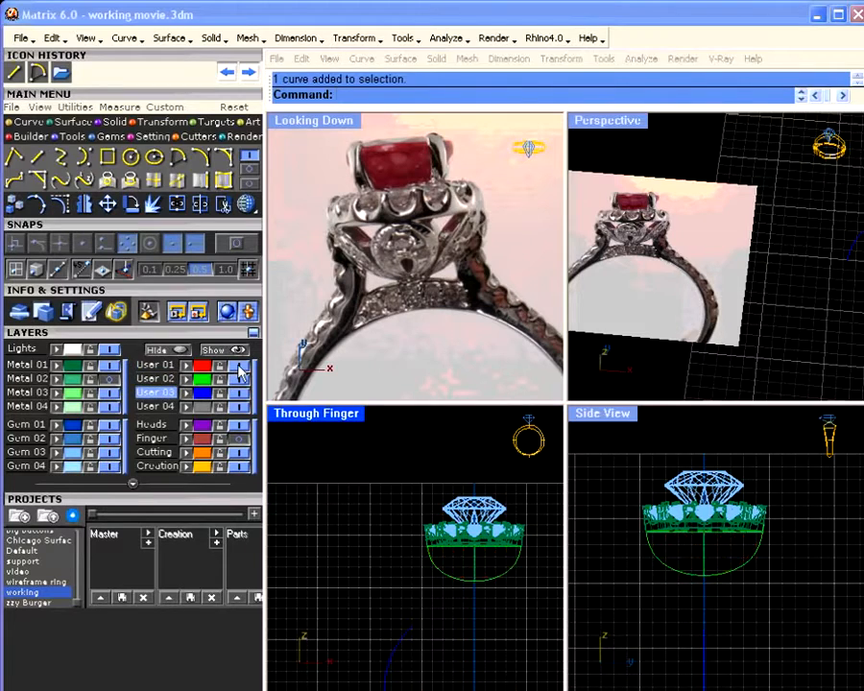
pyautogui.click(239, 379)
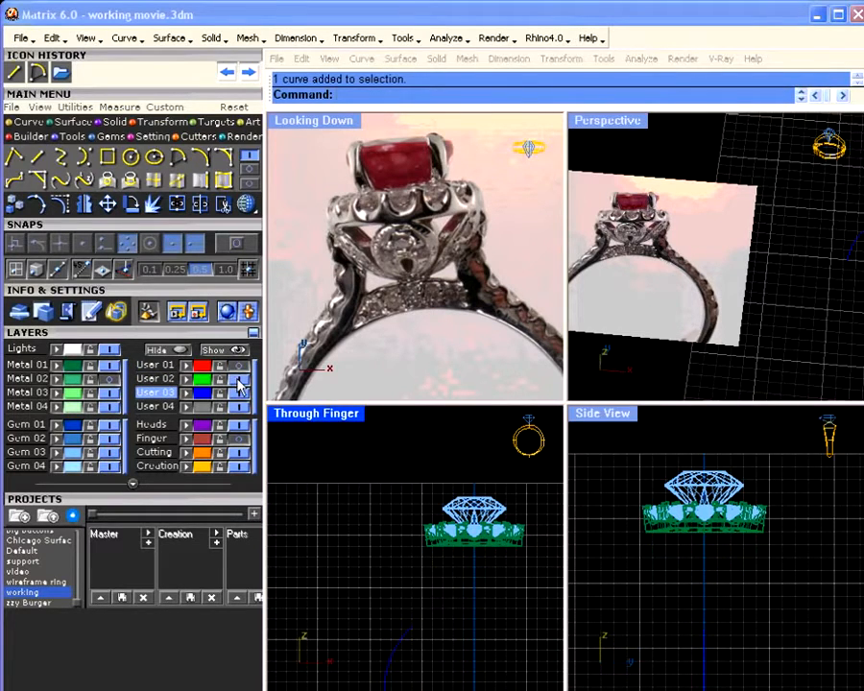
# Move the short slanted line beside the gallery from the User 01 layer to User 03, leaving User 01 hidden.
pyautogui.click(238, 365)
pyautogui.scroll(5, 428, 548)
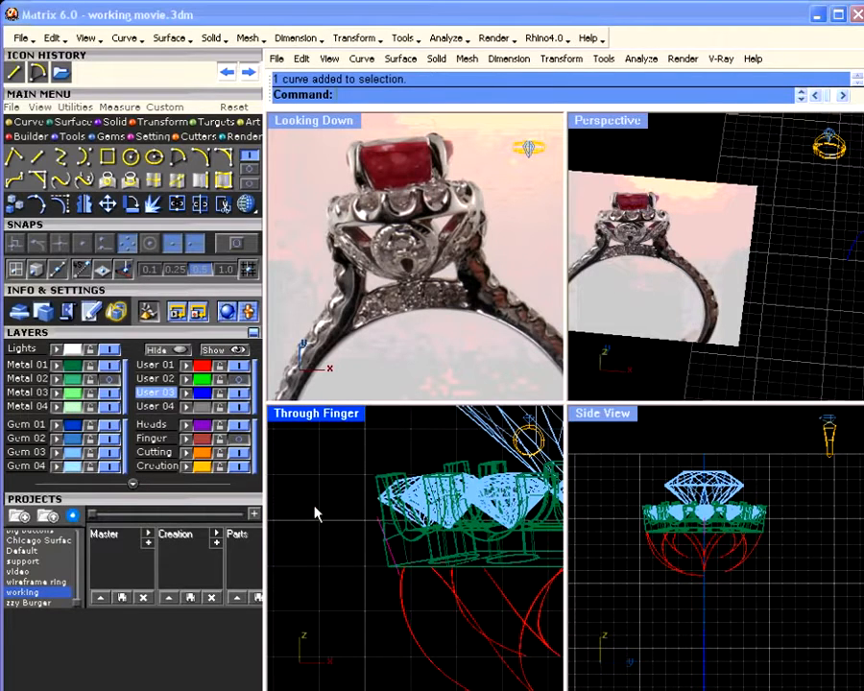
pyautogui.click(240, 367)
pyautogui.scroll(-5, 356, 513)
pyautogui.scroll(-3, 366, 524)
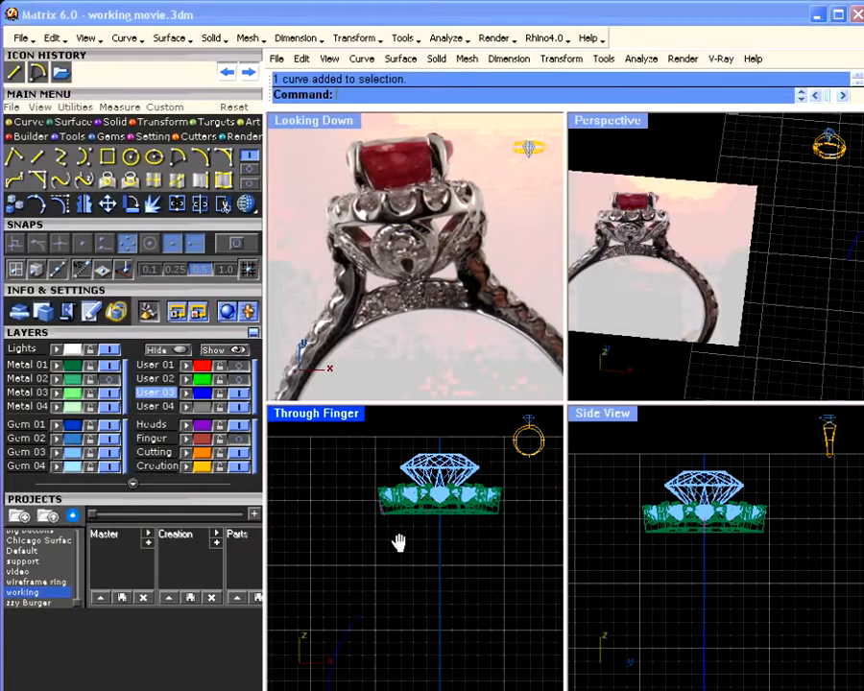
# Blend the upper end of the finger-hole arc into the lower end of the short slanted line with curvature continuity.
pyautogui.click(60, 180)
pyautogui.click(374, 620)
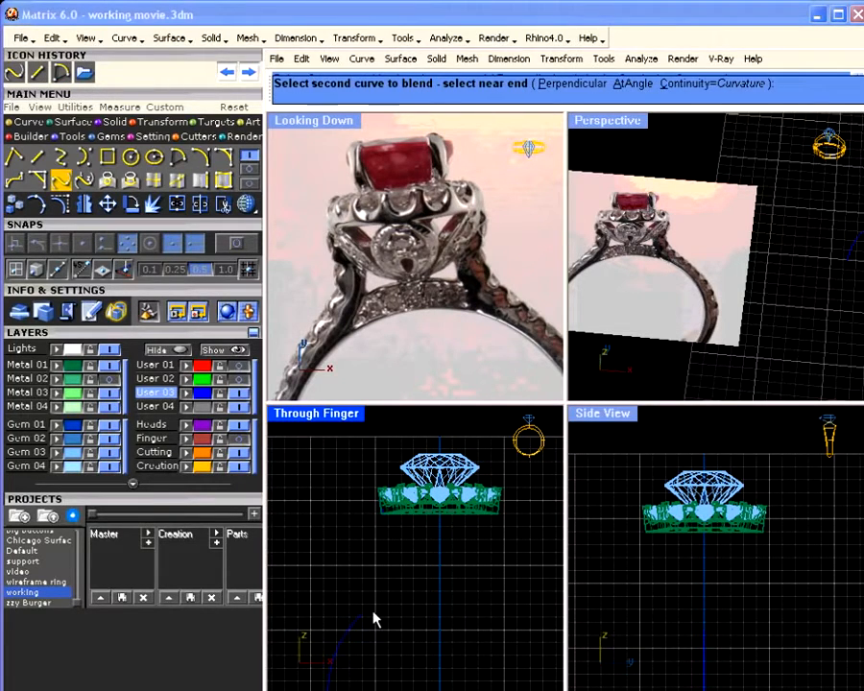
pyautogui.scroll(12, 384, 513)
pyautogui.click(359, 502)
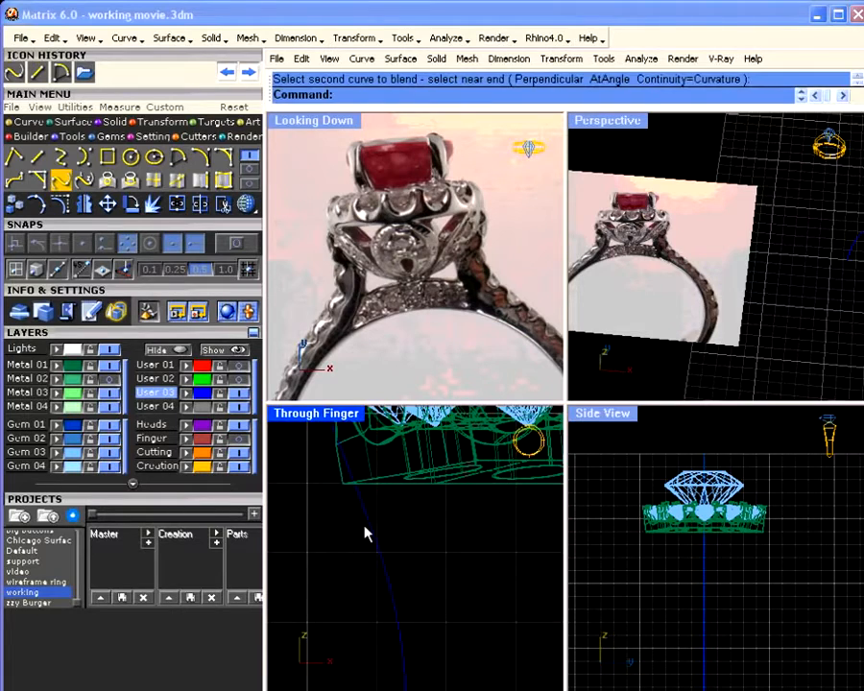
pyautogui.scroll(-6, 364, 534)
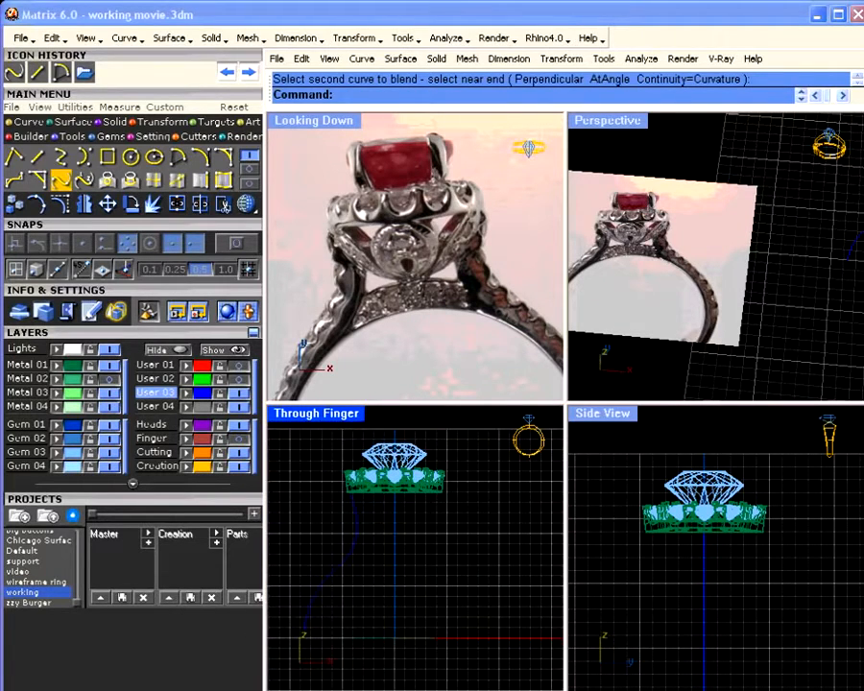
pyautogui.moveTo(384, 534); pyautogui.dragTo(386, 550, button='right')
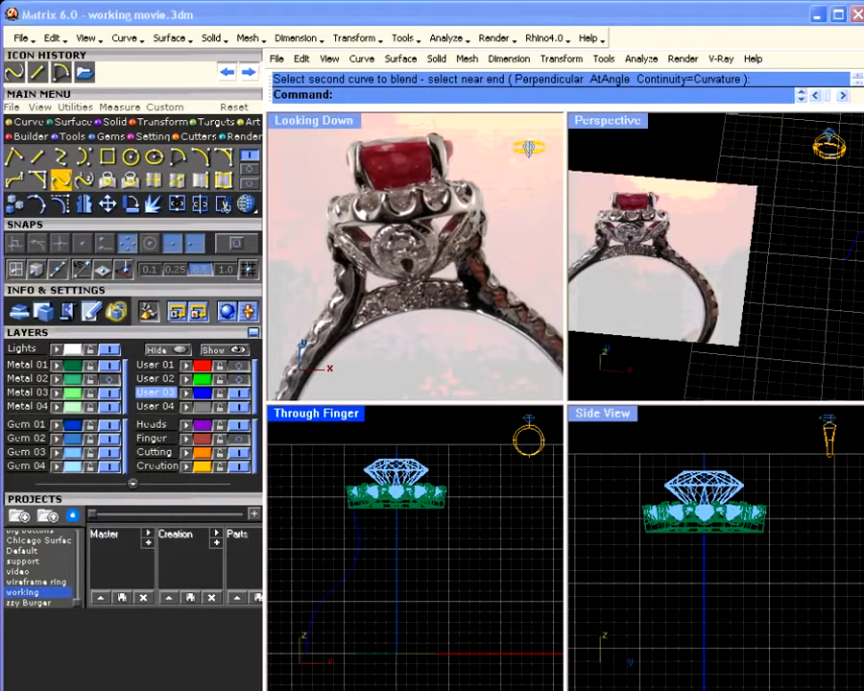
# Show the Metal 02 and Finger layers and assign the outer circle around the finger rail to User 03.
pyautogui.click(111, 380)
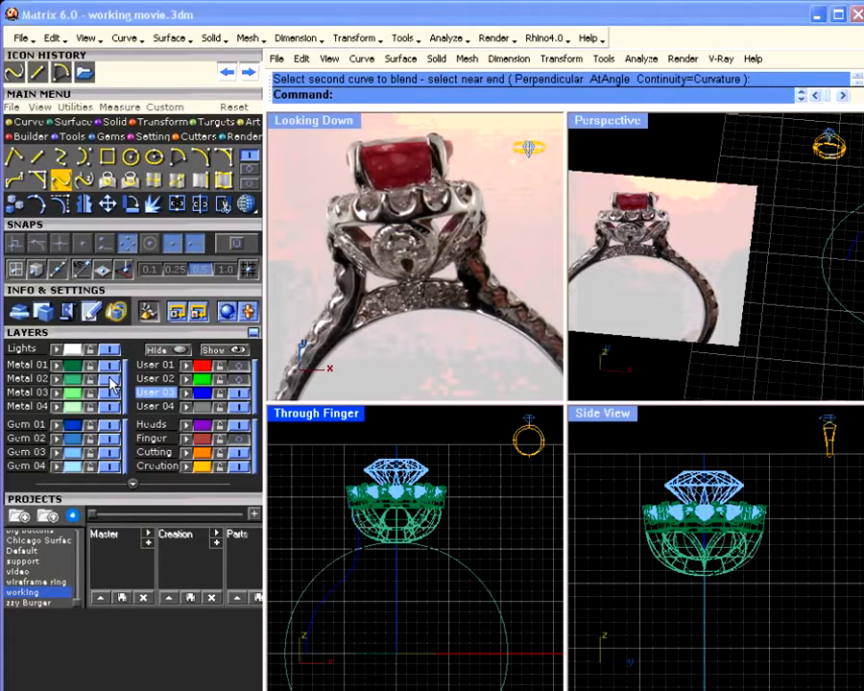
pyautogui.click(240, 438)
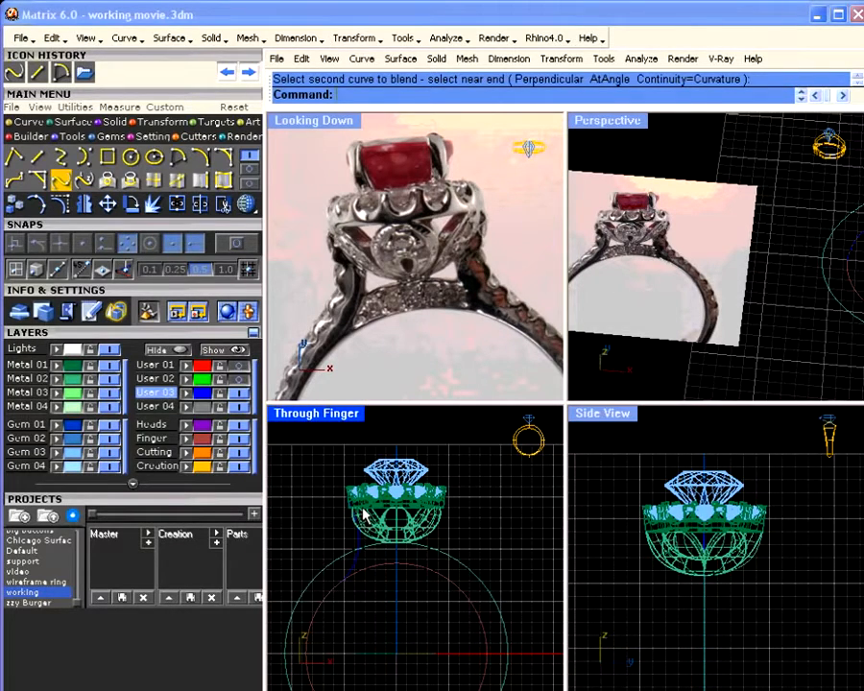
pyautogui.moveTo(361, 541); pyautogui.dragTo(411, 508, button='right')
pyautogui.click(497, 536)
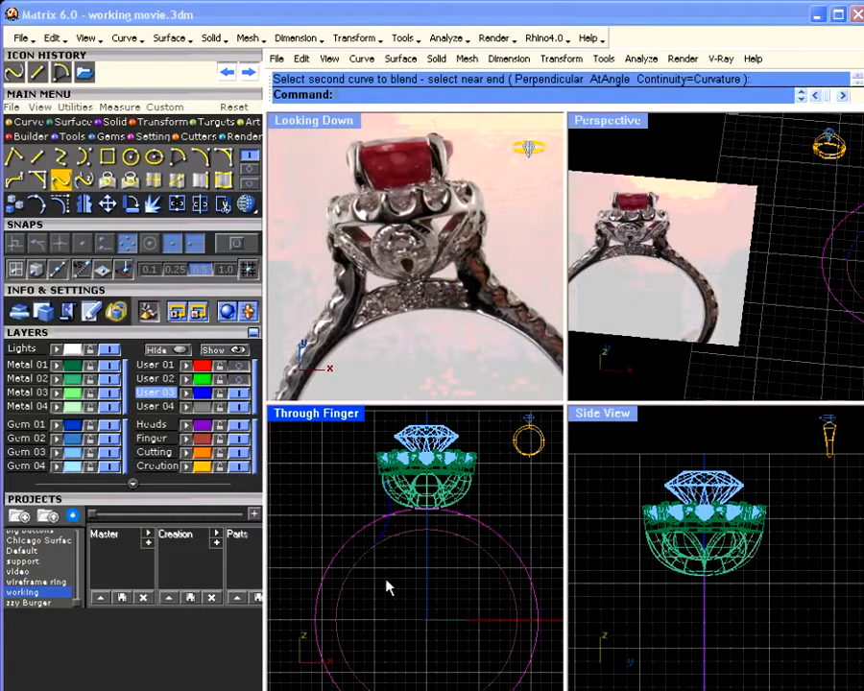
pyautogui.scroll(2, 393, 493)
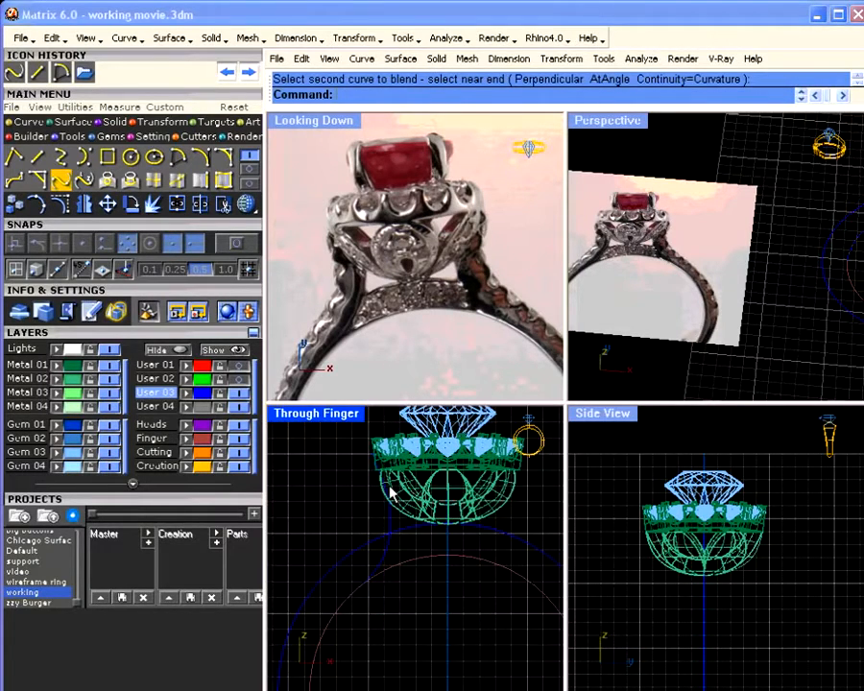
pyautogui.scroll(-2, 391, 493)
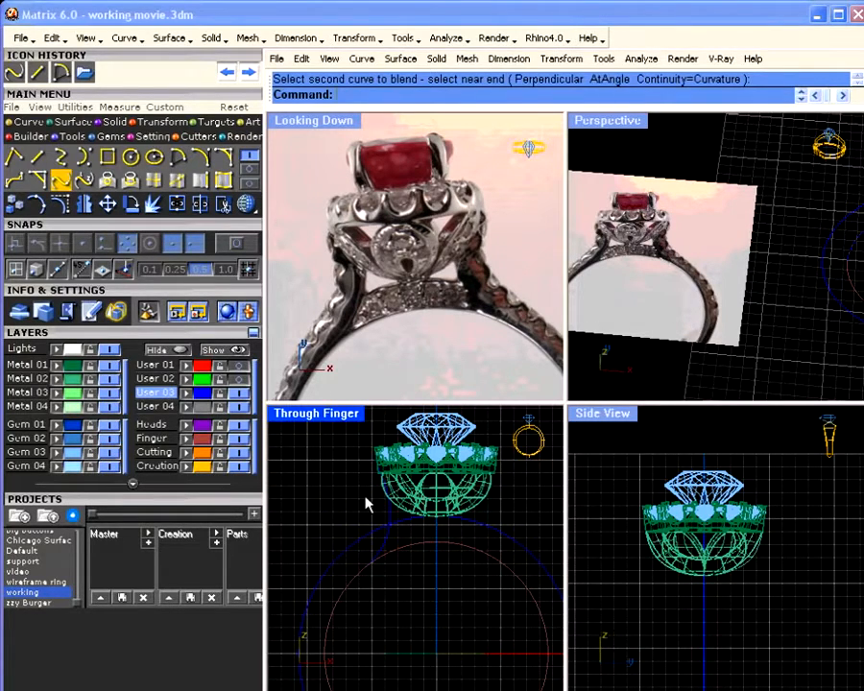
# Mirror a copy of the blend curve to the other side of the ring, across the vertical plane through 0,0,0.
pyautogui.scroll(-3, 365, 503)
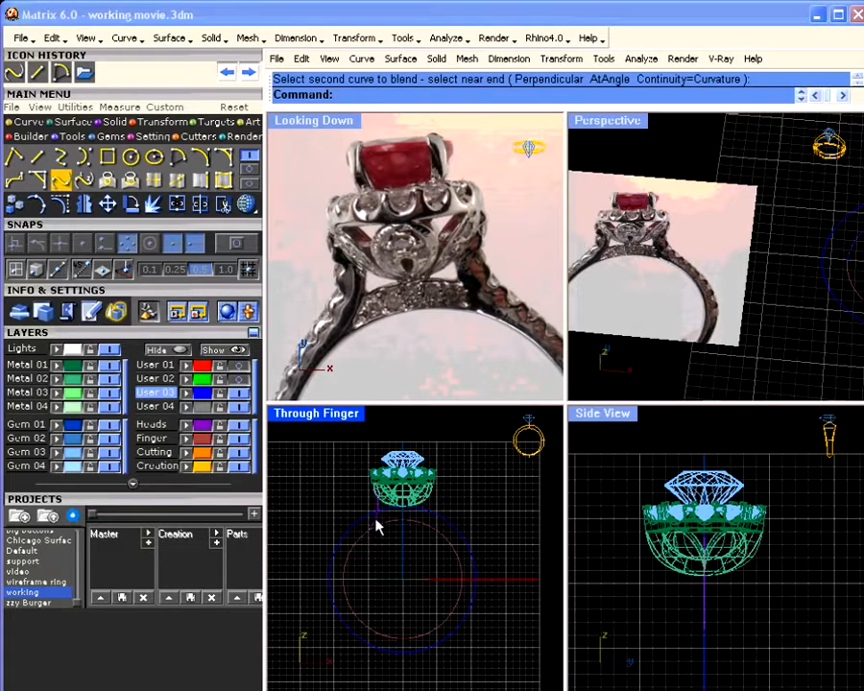
pyautogui.scroll(3, 351, 560)
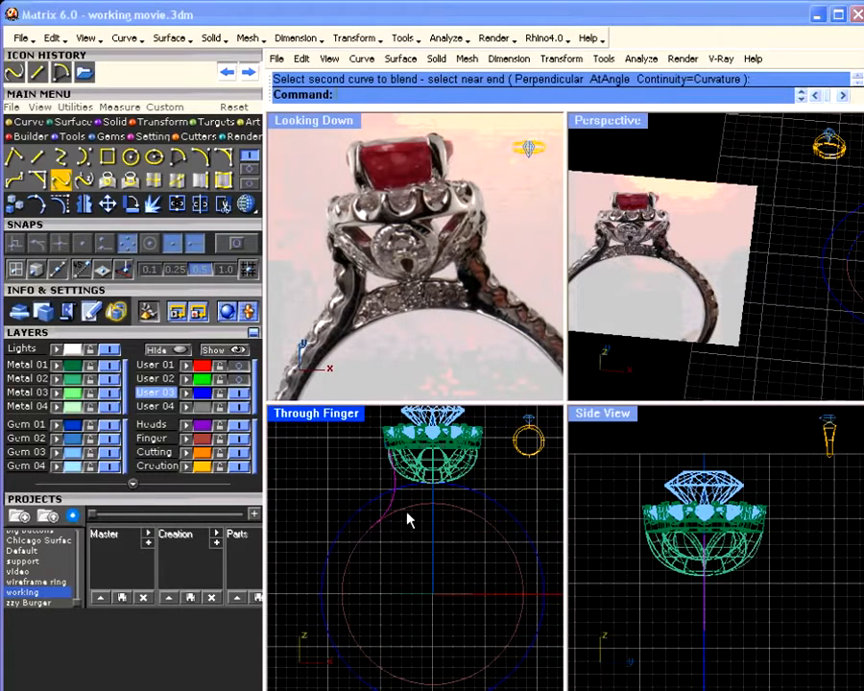
pyautogui.click(84, 204)
pyautogui.write('W0,0,0')
pyautogui.press('Return')
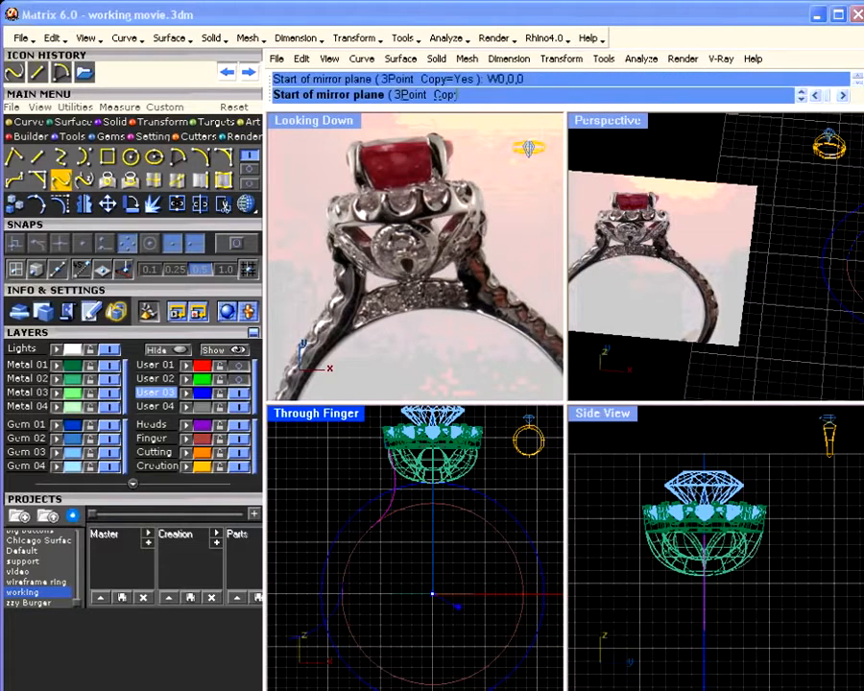
pyautogui.click(441, 548)
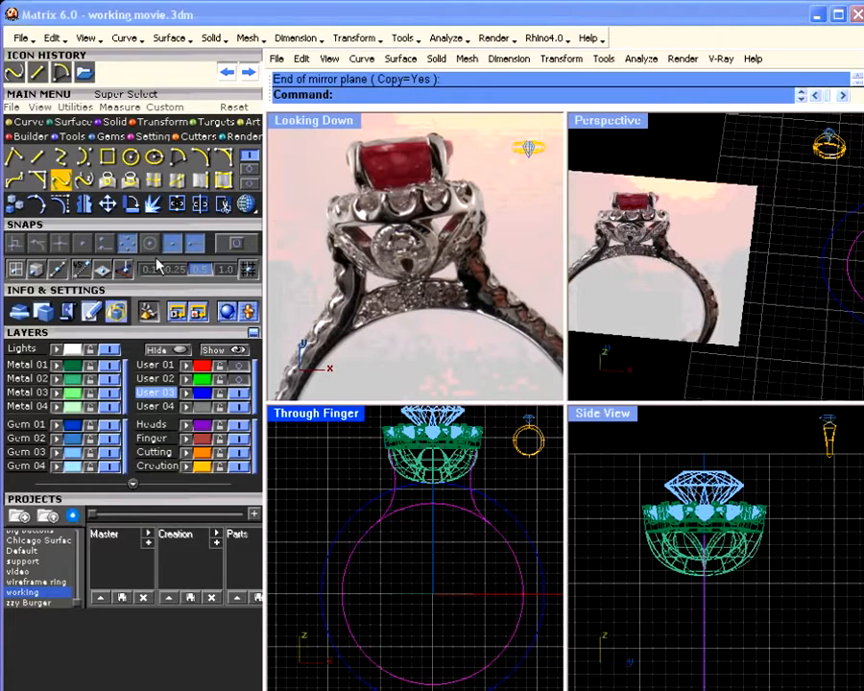
# Trim away the top of the finger rail between the two mirrored shoulder curves.
pyautogui.click(223, 204)
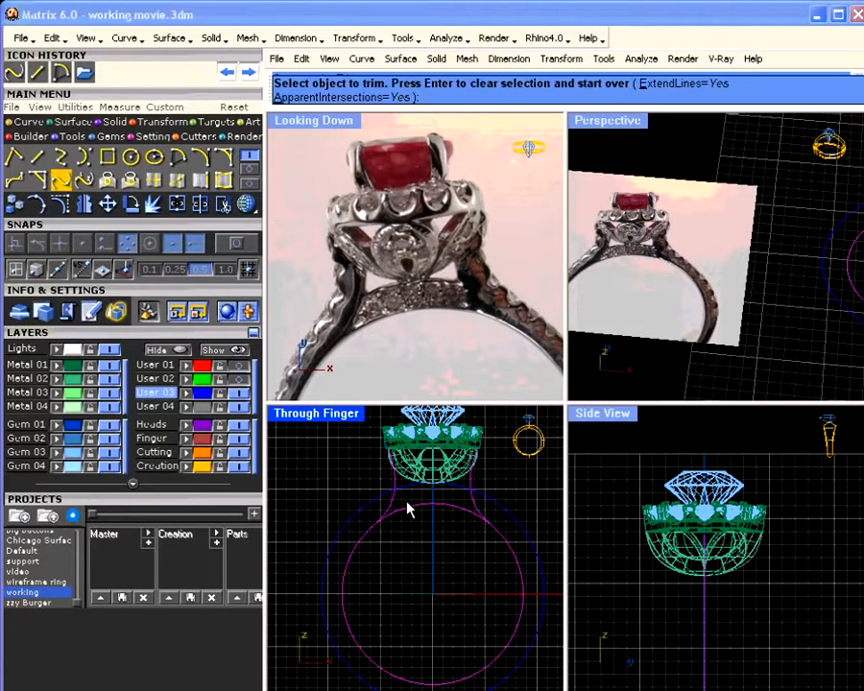
pyautogui.click(409, 510)
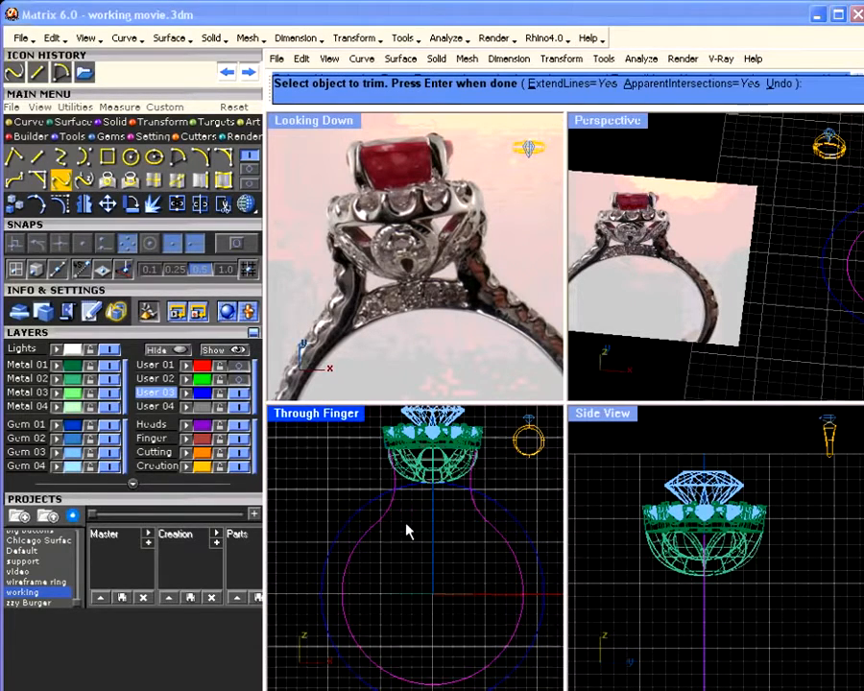
pyautogui.scroll(5, 407, 530)
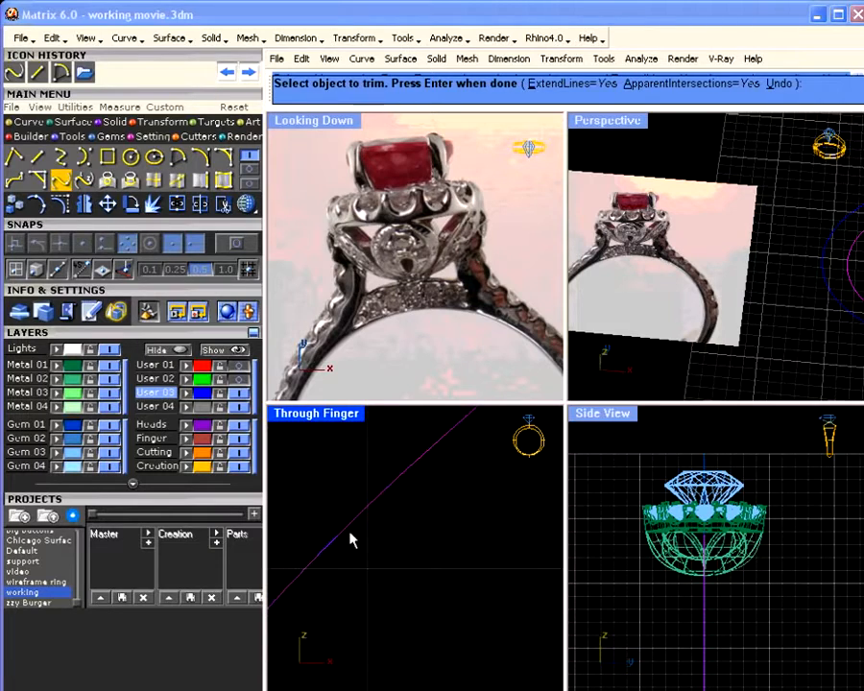
pyautogui.scroll(2, 343, 545)
pyautogui.scroll(-8, 347, 547)
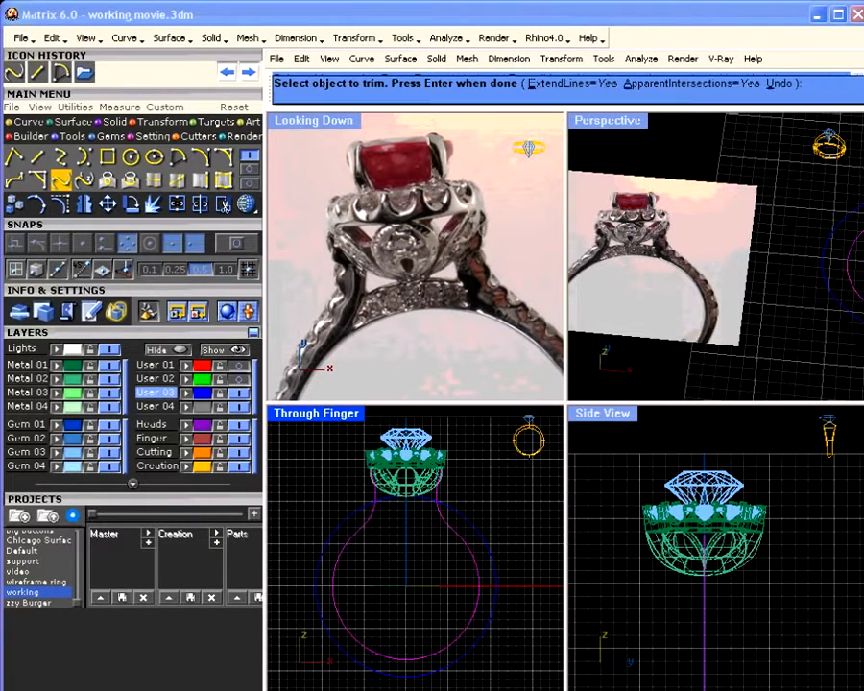
pyautogui.rightClick(364, 551)
# Delete the leftover arc lying on the finger rail's upper-left side and join the rail with both shoulder curves.
pyautogui.scroll(2, 364, 551)
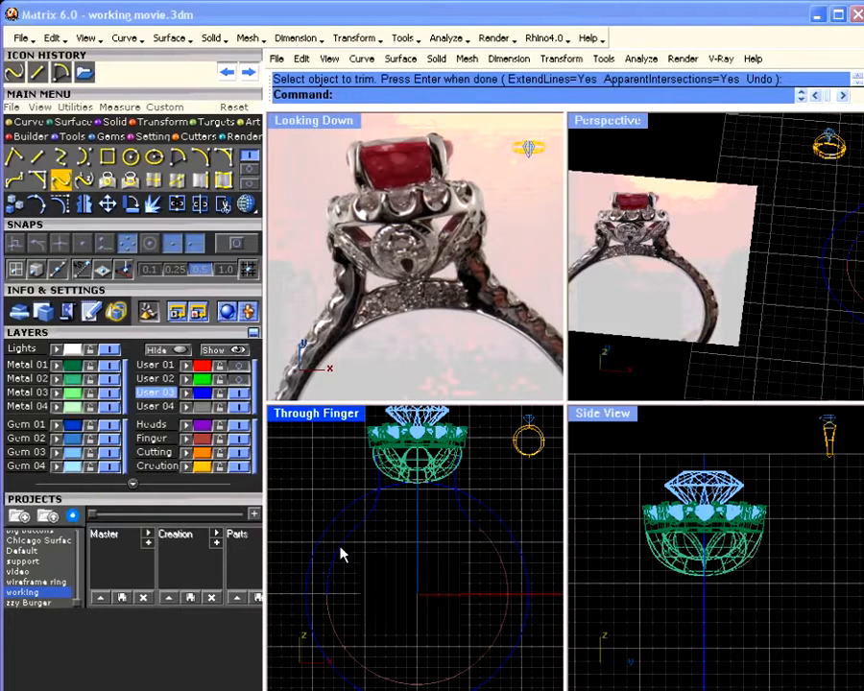
pyautogui.click(386, 519)
pyautogui.click(384, 571)
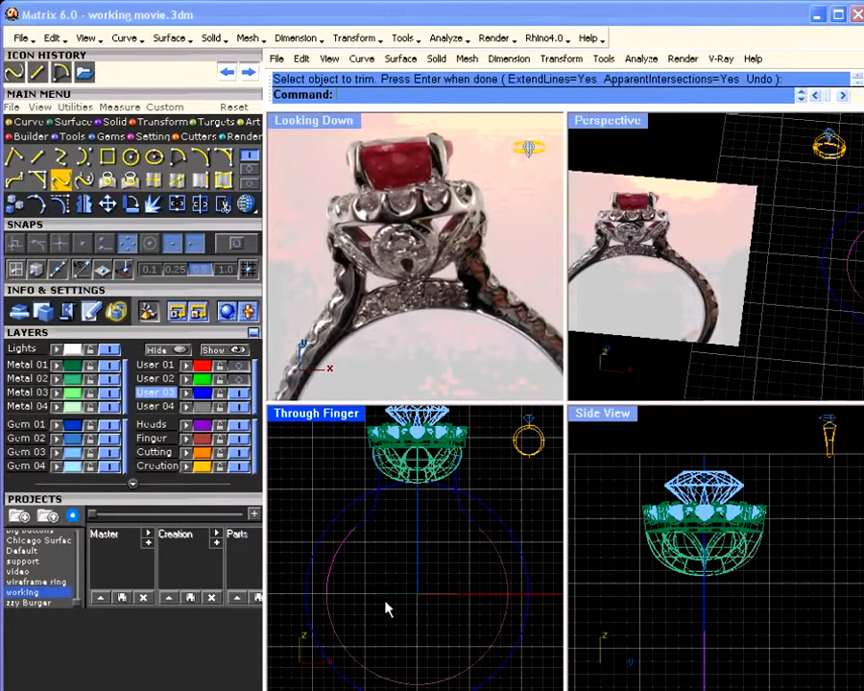
pyautogui.press('Delete')
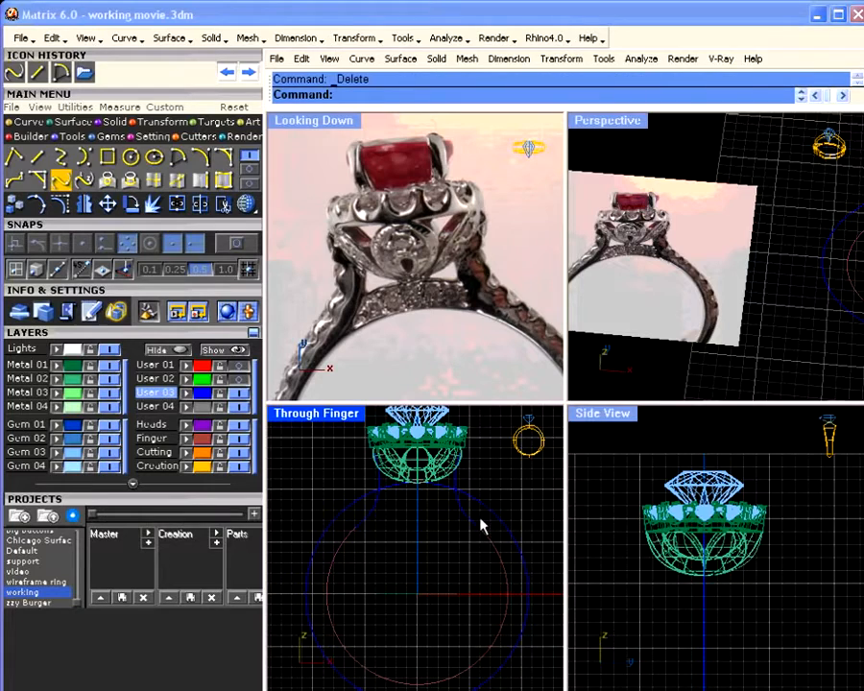
pyautogui.moveTo(478, 519); pyautogui.dragTo(350, 545)
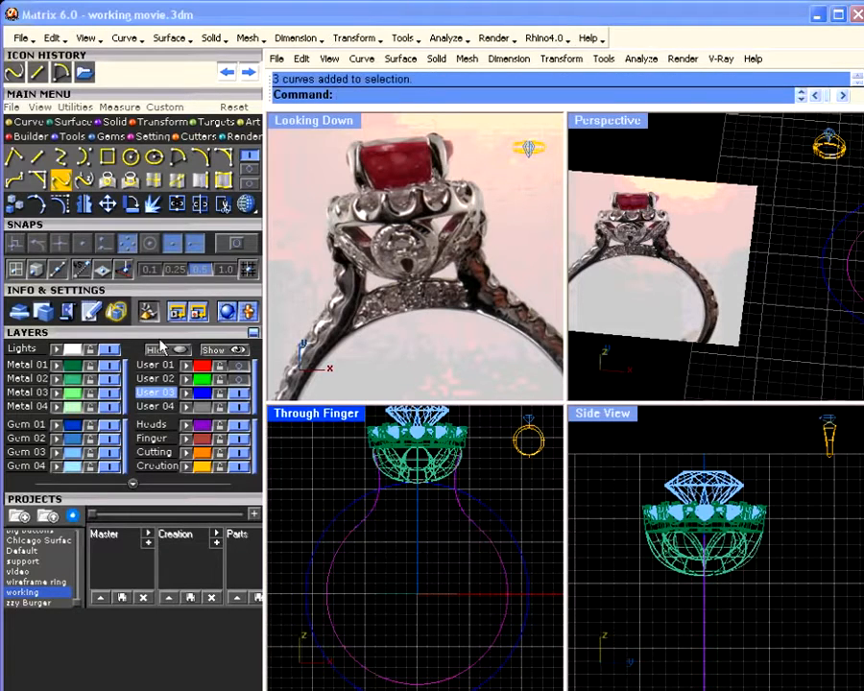
pyautogui.click(179, 207)
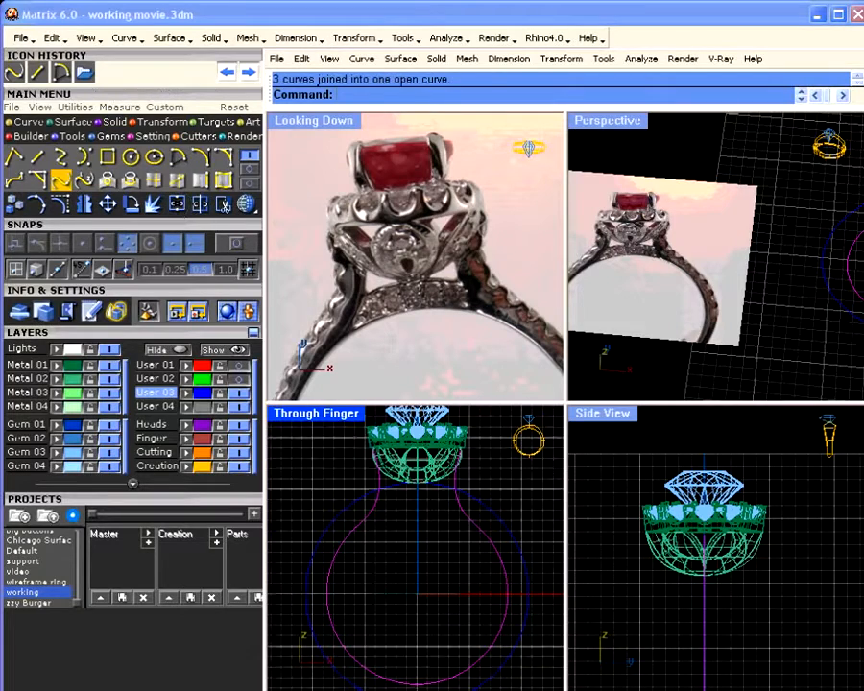
# Examine the joined shank curve and compare its shoulders with those of the ring in the reference photo.
pyautogui.scroll(10, 355, 518)
pyautogui.scroll(-15, 356, 515)
pyautogui.moveTo(387, 550); pyautogui.dragTo(363, 555, button='right')
pyautogui.scroll(-8, 428, 360)
pyautogui.moveTo(431, 336); pyautogui.dragTo(414, 268, button='right')
pyautogui.scroll(5, 411, 297)
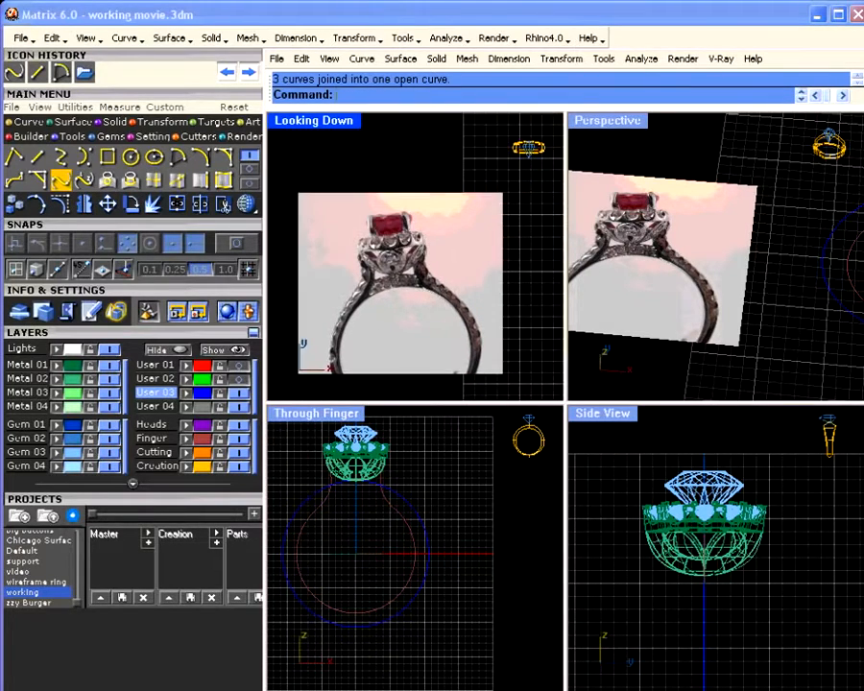
pyautogui.scroll(1, 410, 297)
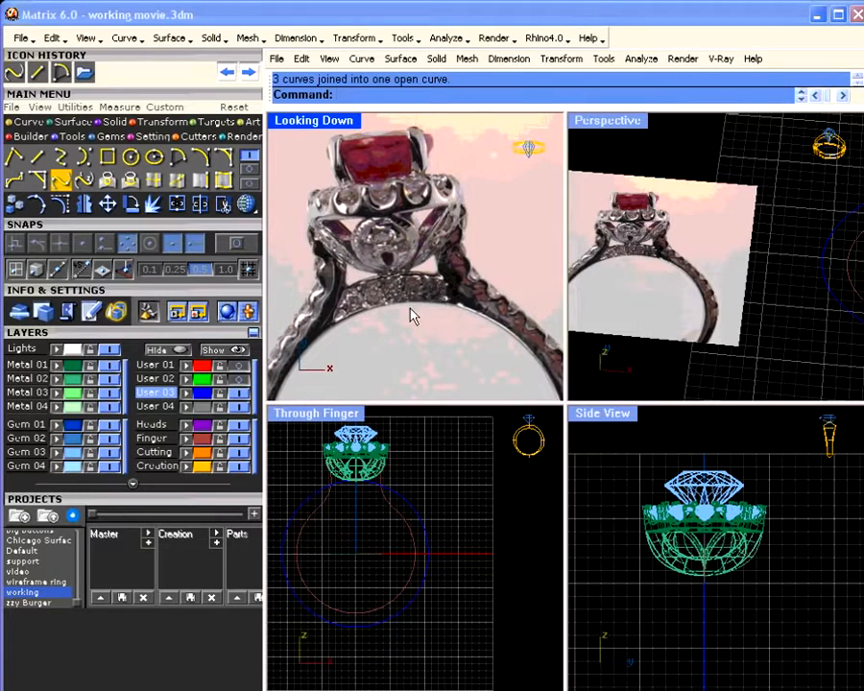
pyautogui.click(459, 487)
pyautogui.click(409, 534)
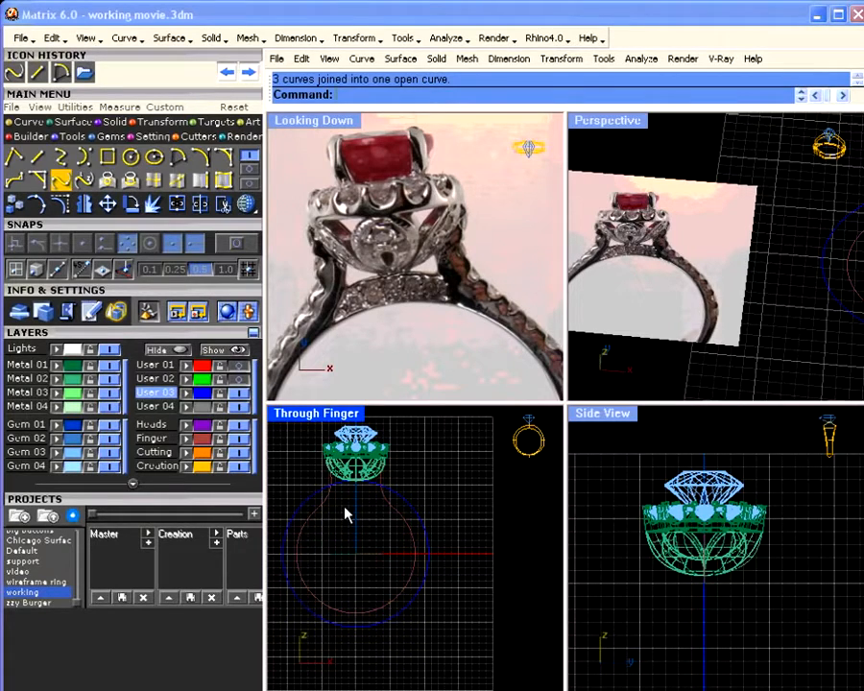
# Place a profile at the bottom of the joined shank curve with Profile Placer, 1.80 mm high, and adjust its width.
pyautogui.click(320, 512)
pyautogui.rightClick(320, 513)
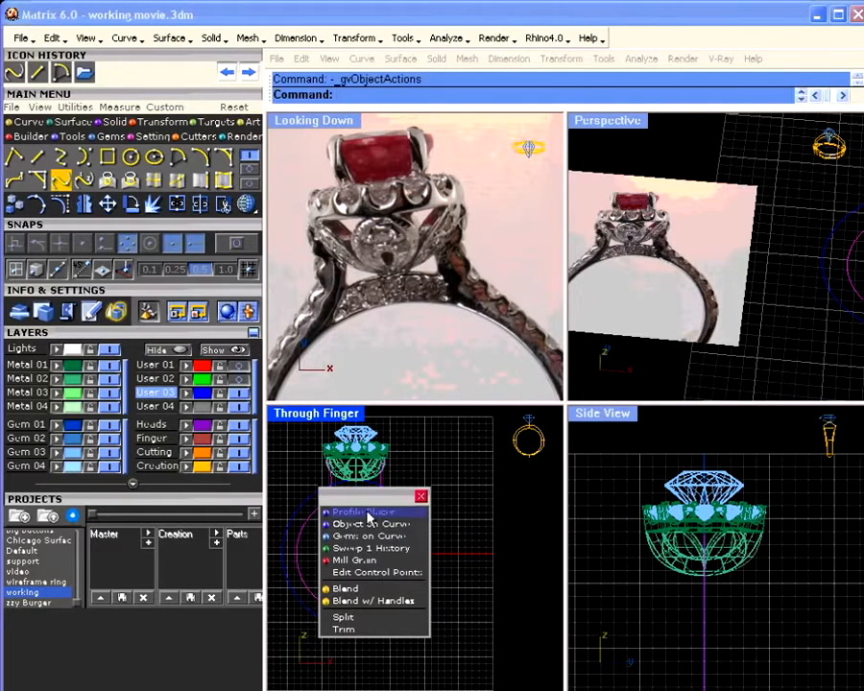
pyautogui.click(360, 508)
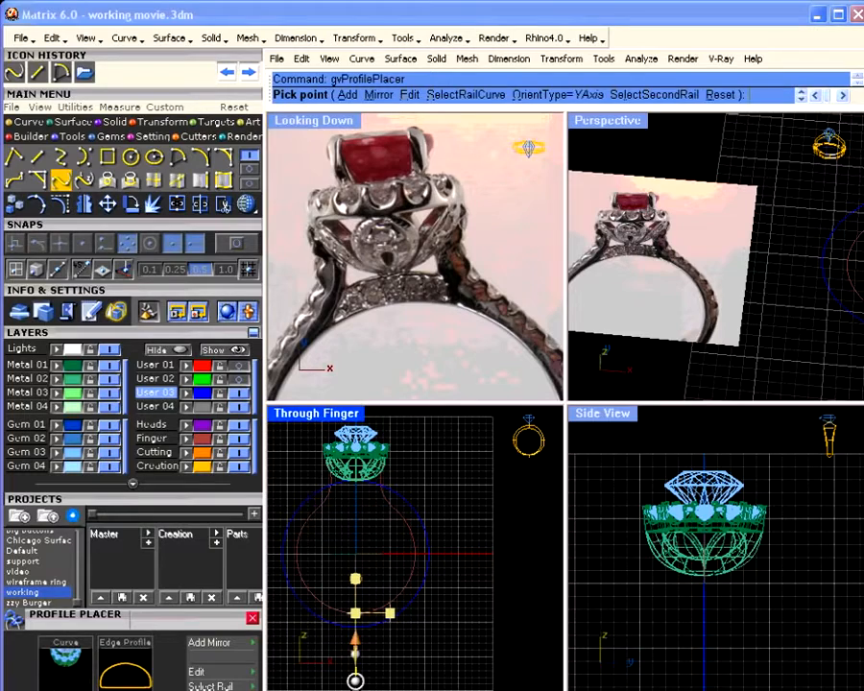
pyautogui.scroll(-4, 825, 364)
pyautogui.keyDown('shift'); pyautogui.moveTo(825, 363); pyautogui.dragTo(716, 322, button='right'); pyautogui.keyUp('shift')
pyautogui.moveTo(725, 288)
pyautogui.moveTo(724, 287); pyautogui.dragTo(723, 257)
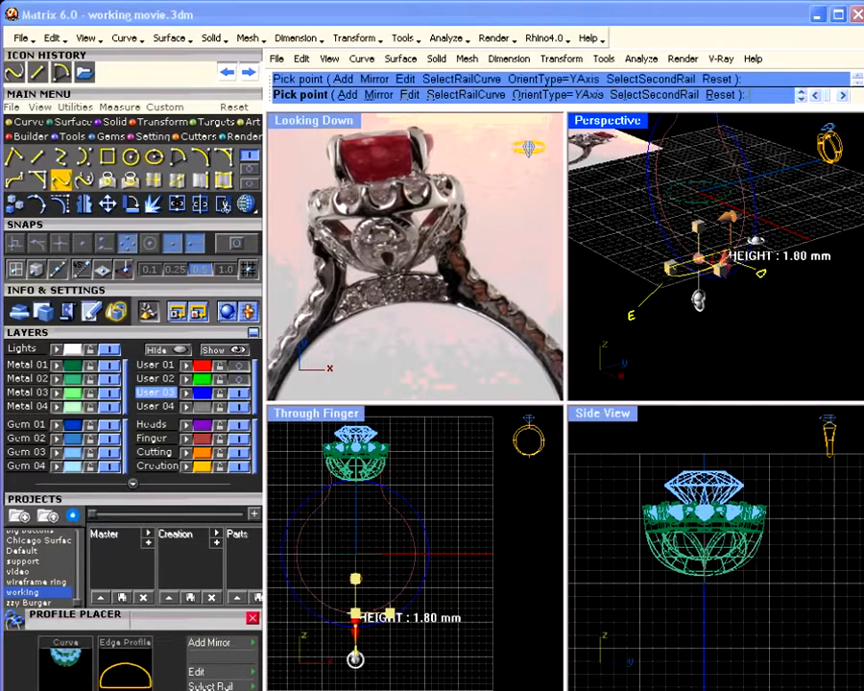
pyautogui.moveTo(731, 218); pyautogui.dragTo(709, 222)
# Examine the bottom profile's shape and placement on the shank curve in the Side View and Perspective views.
pyautogui.scroll(-6, 739, 492)
pyautogui.moveTo(721, 592); pyautogui.dragTo(655, 489, button='right')
pyautogui.scroll(4, 661, 588)
pyautogui.scroll(4, 667, 614)
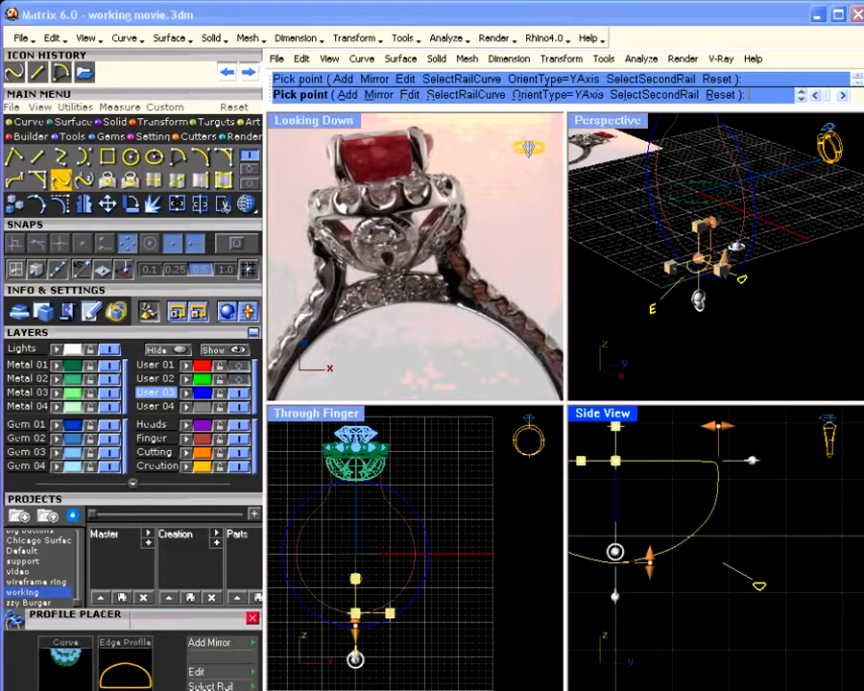
pyautogui.moveTo(662, 569); pyautogui.dragTo(722, 618, button='right')
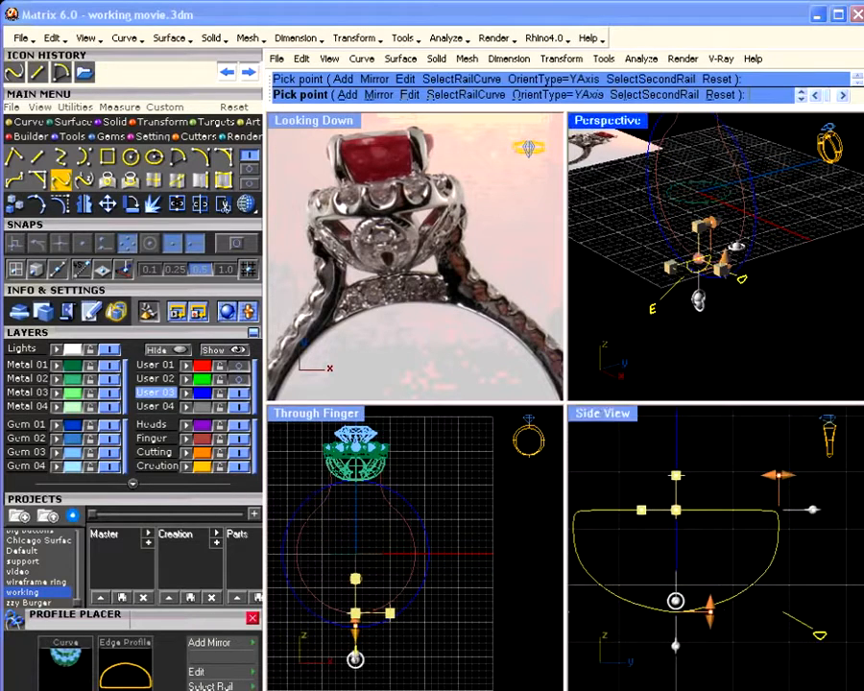
pyautogui.moveTo(775, 333); pyautogui.dragTo(672, 300, button='right')
pyautogui.scroll(6, 713, 299)
pyautogui.scroll(-10, 704, 228)
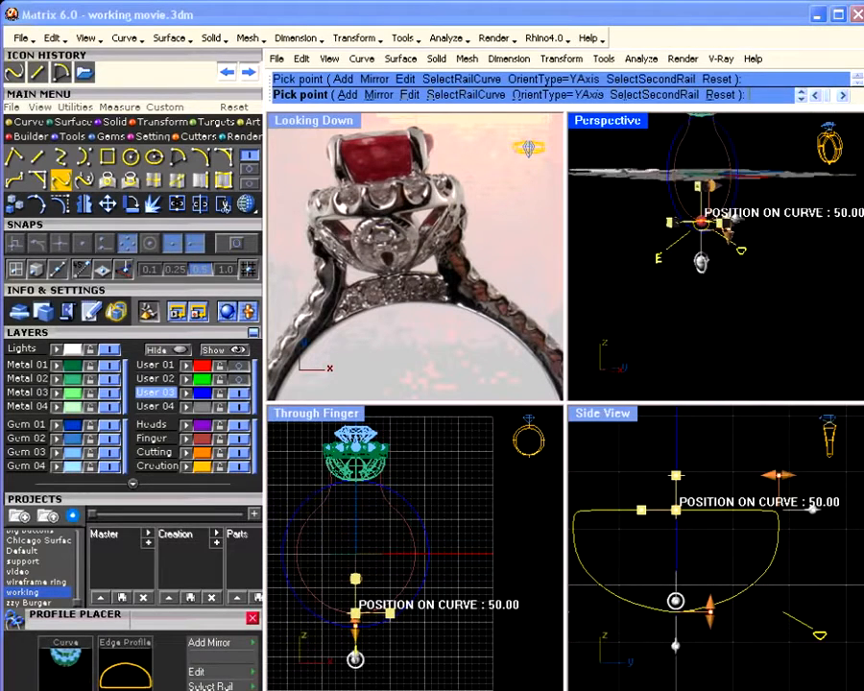
# Add a second profile on the right shoulder of the shank curve, at a curve position of about 18.3.
pyautogui.moveTo(702, 219)
pyautogui.keyDown('shift'); pyautogui.mouseDown(button='right')
pyautogui.moveTo(679, 267)
pyautogui.moveTo(703, 291)
pyautogui.mouseUp(button='right'); pyautogui.keyUp('shift')
pyautogui.click(350, 95)
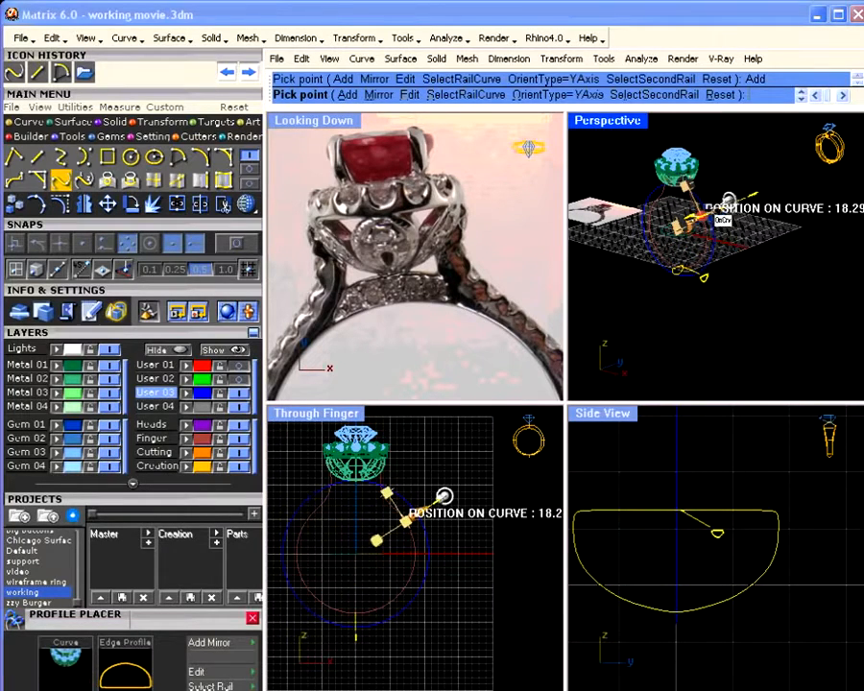
pyautogui.click(727, 199)
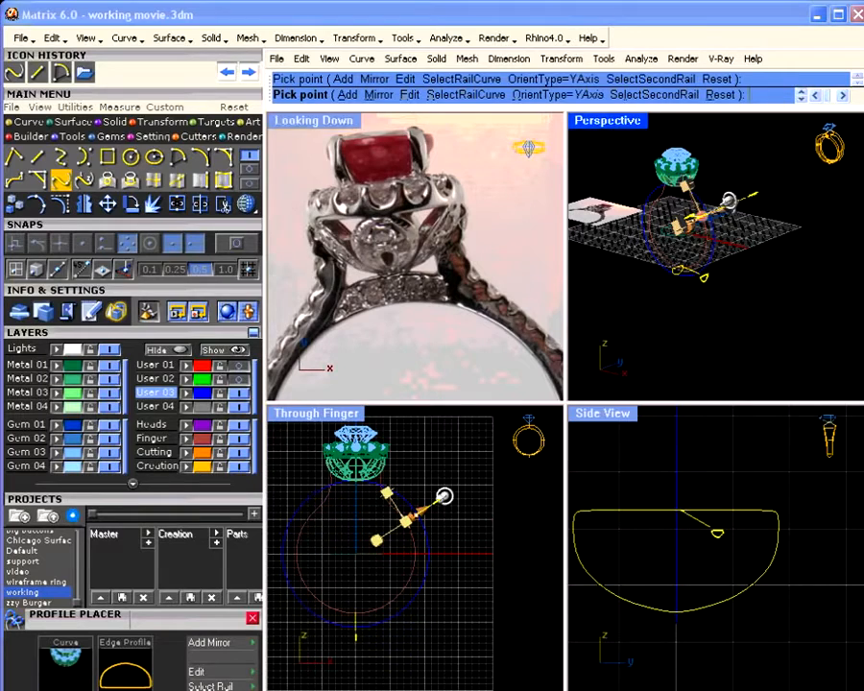
# Mirror the right shoulder profile to the left shoulder of the shank and choose the fourth, dome-shaped profile from the Profile Browser.
pyautogui.click(376, 95)
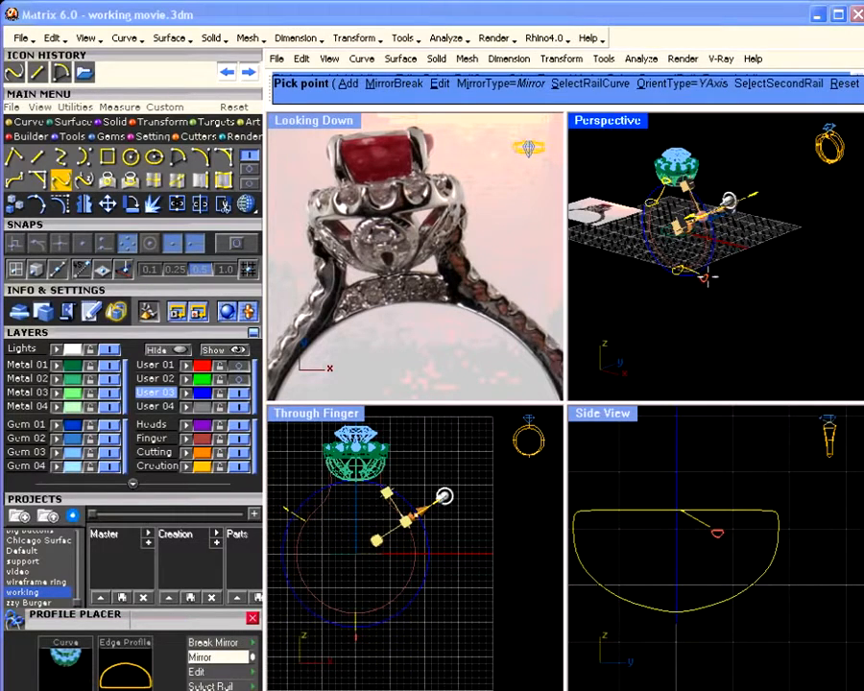
pyautogui.moveTo(705, 278); pyautogui.dragTo(717, 173, button='right')
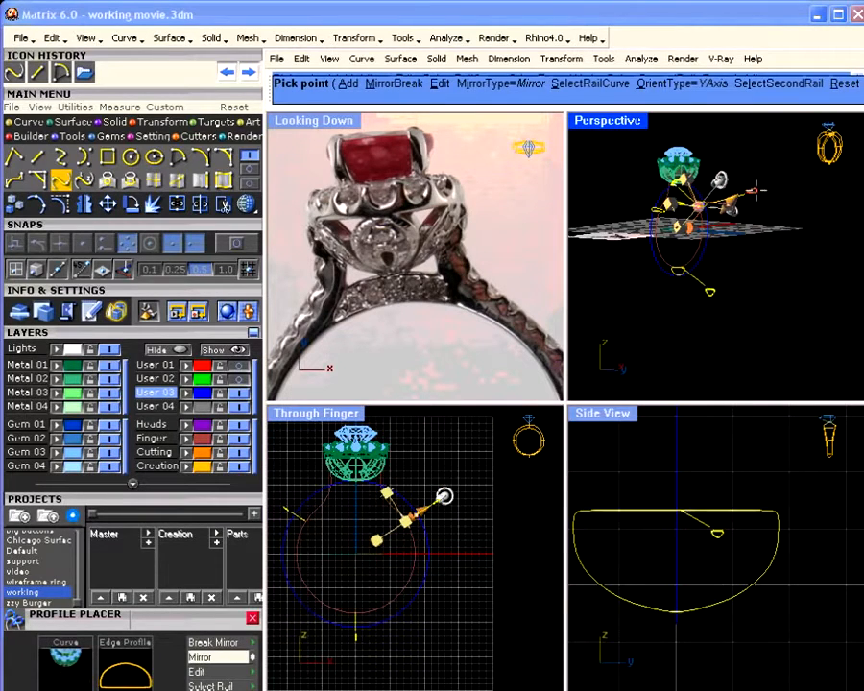
pyautogui.moveTo(732, 197)
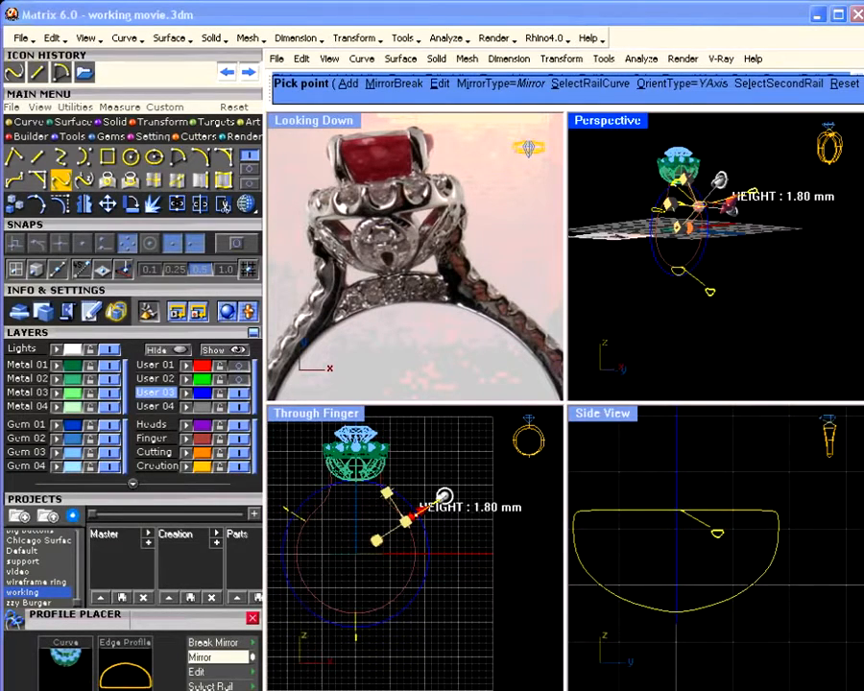
pyautogui.click(722, 180)
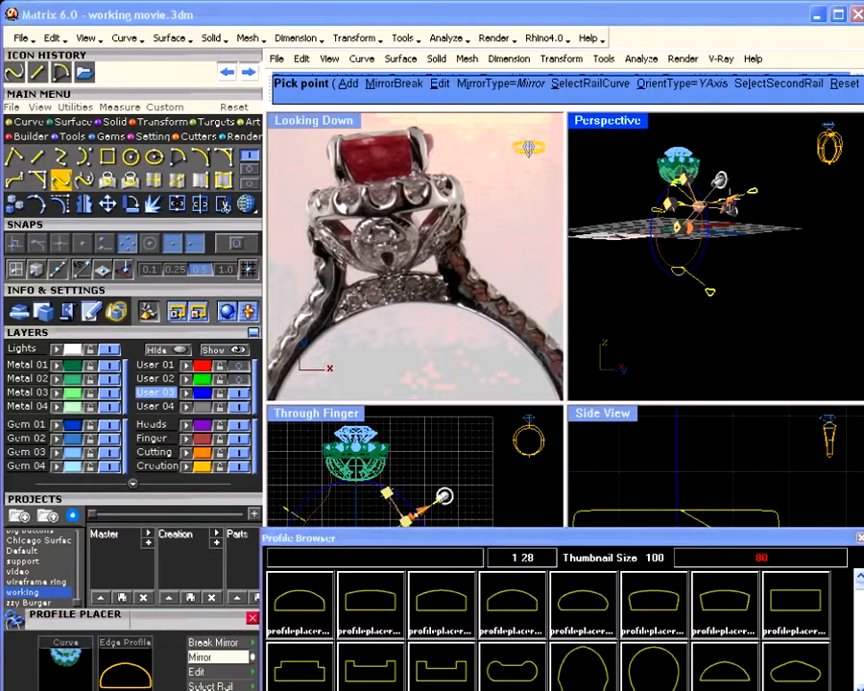
pyautogui.click(513, 611)
pyautogui.doubleClick(512, 611)
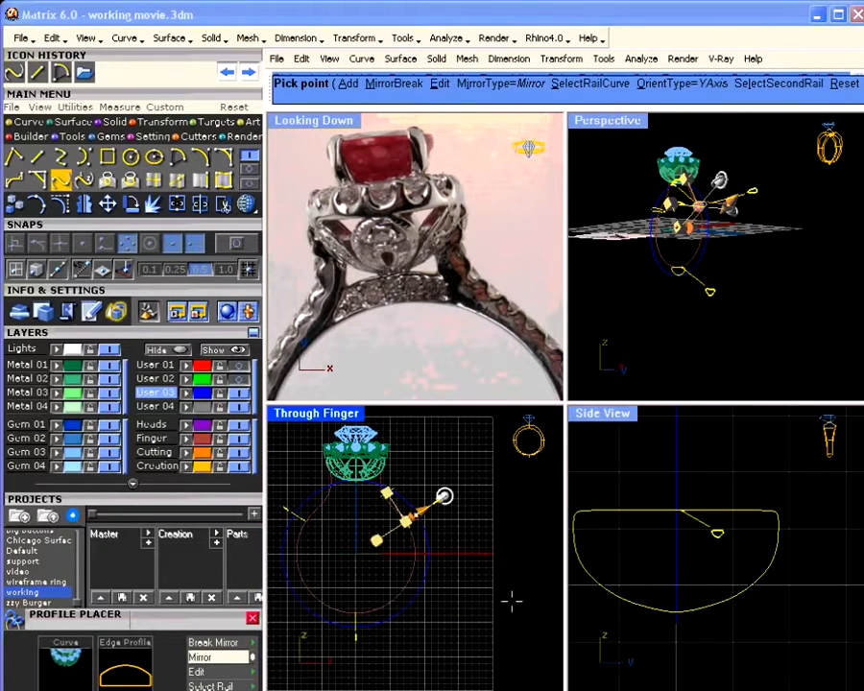
# Move the mirrored shoulder profiles up along the shank curve to its ends beside the gem halo.
pyautogui.keyDown('shift'); pyautogui.moveTo(698, 254); pyautogui.dragTo(730, 264, button='right'); pyautogui.keyUp('shift')
pyautogui.scroll(4, 690, 256)
pyautogui.scroll(5, 690, 257)
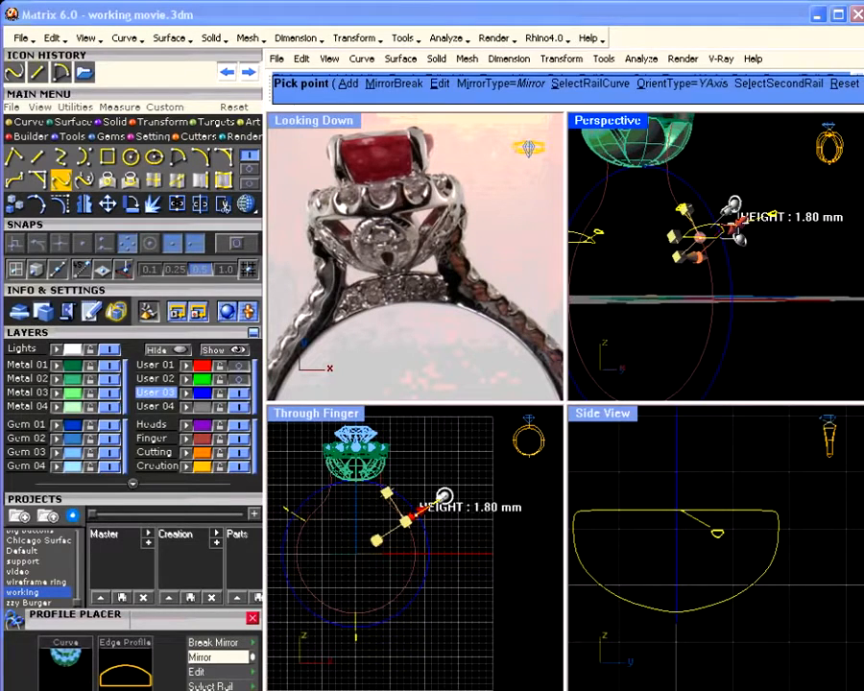
pyautogui.moveTo(734, 205); pyautogui.dragTo(687, 115)
pyautogui.moveTo(663, 206); pyautogui.dragTo(722, 342, button='right')
pyautogui.moveTo(701, 278); pyautogui.dragTo(720, 231, button='right')
pyautogui.moveTo(711, 200); pyautogui.dragTo(726, 244)
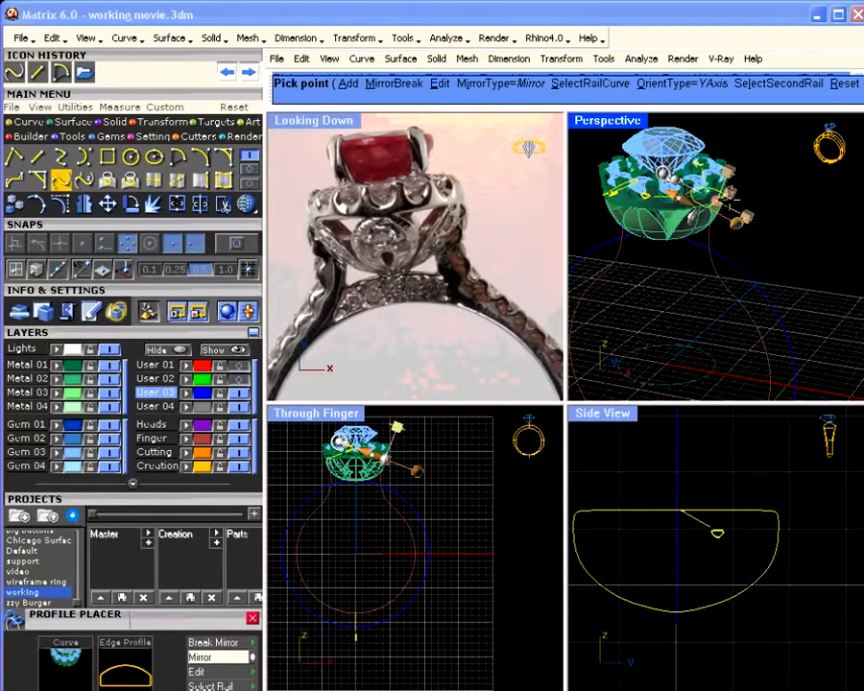
# Turn the profile at the end of the shank curve so that its domed side faces away from the halo.
pyautogui.moveTo(722, 230); pyautogui.dragTo(699, 264, button='right')
pyautogui.moveTo(667, 192); pyautogui.dragTo(760, 257)
pyautogui.moveTo(744, 295); pyautogui.dragTo(654, 313, button='right')
# Reduce the width of the mirrored end profiles to about 3.30 mm, with a height of 1.80 mm.
pyautogui.scroll(3, 706, 252)
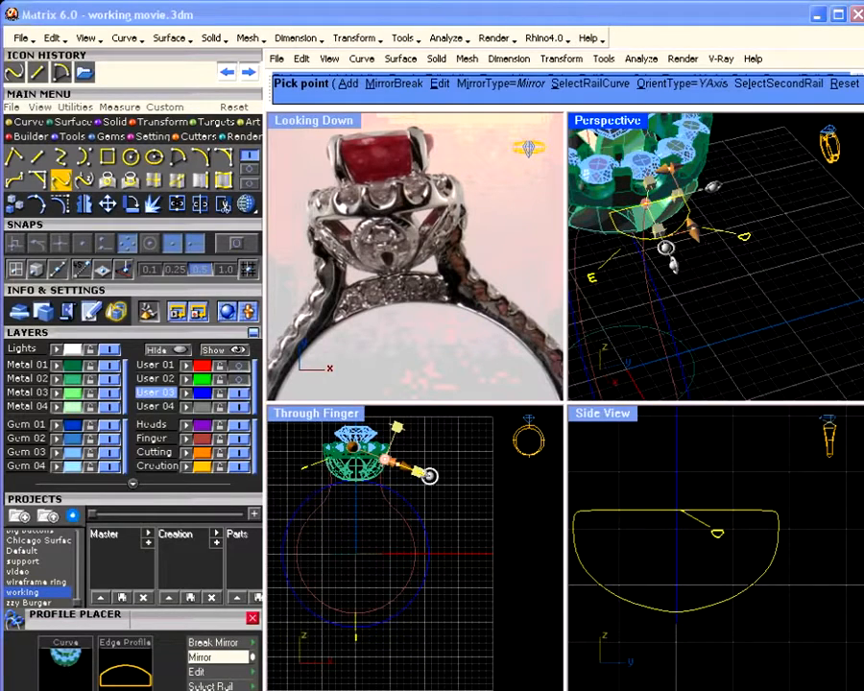
pyautogui.moveTo(670, 169); pyautogui.dragTo(669, 169)
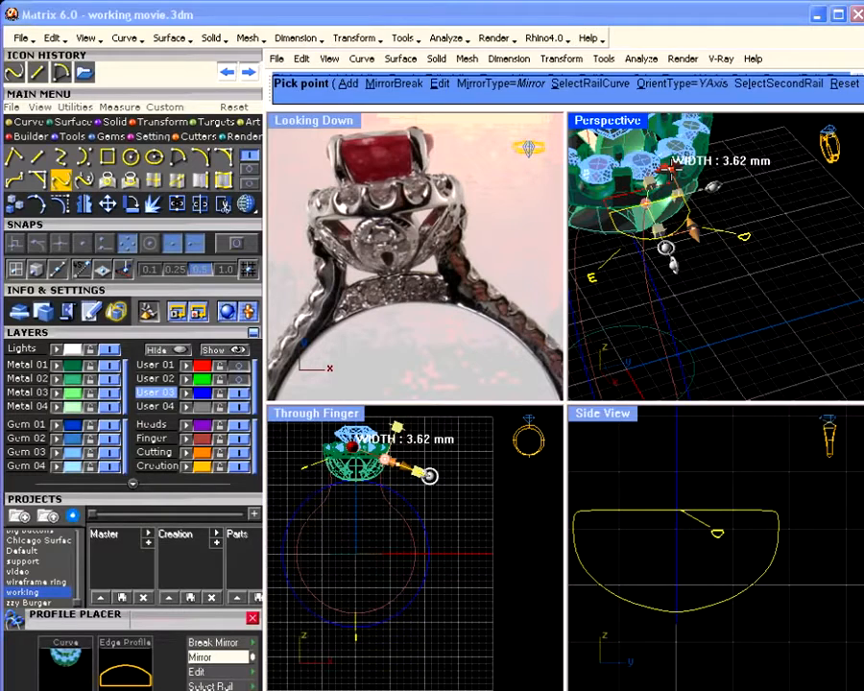
pyautogui.moveTo(669, 168); pyautogui.dragTo(664, 170)
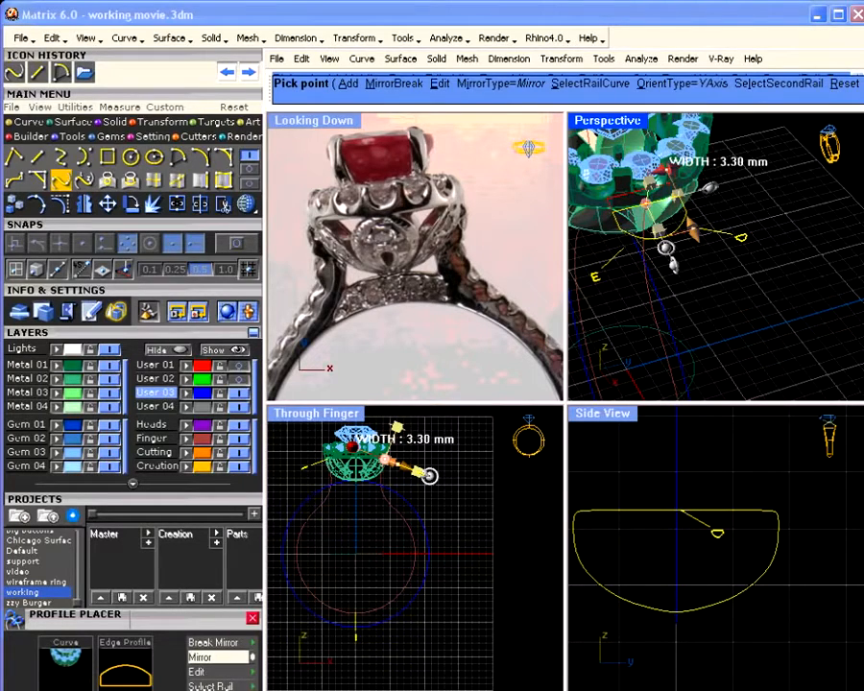
pyautogui.click(667, 170)
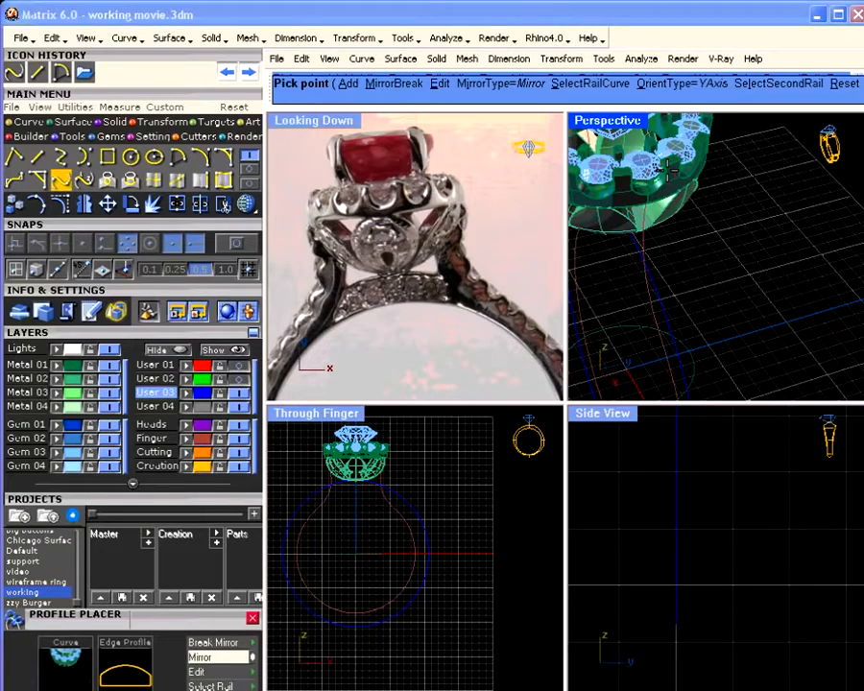
pyautogui.moveTo(672, 174); pyautogui.dragTo(737, 215, button='right')
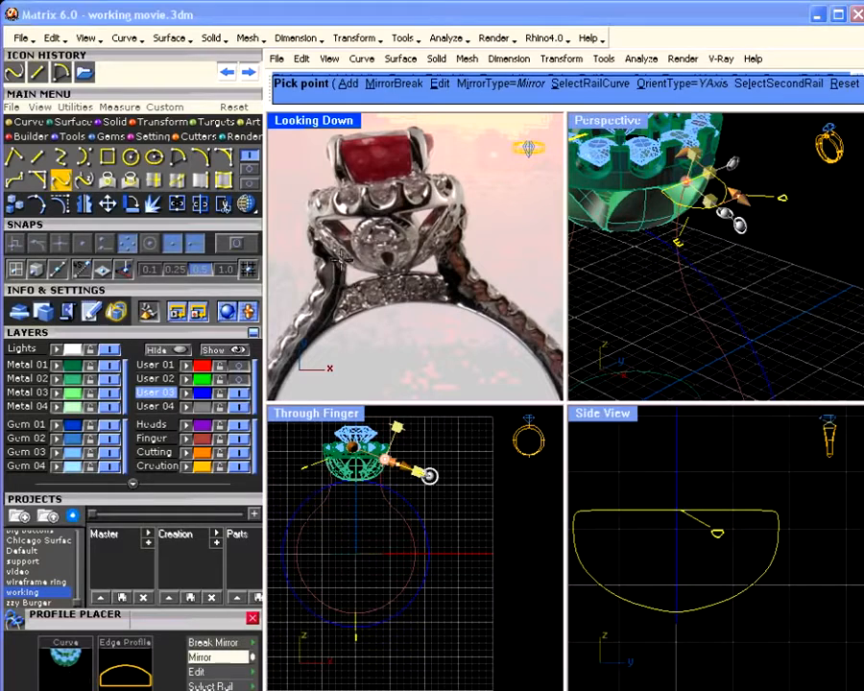
pyautogui.moveTo(726, 191); pyautogui.dragTo(743, 212, button='right')
pyautogui.moveTo(747, 211); pyautogui.dragTo(740, 205)
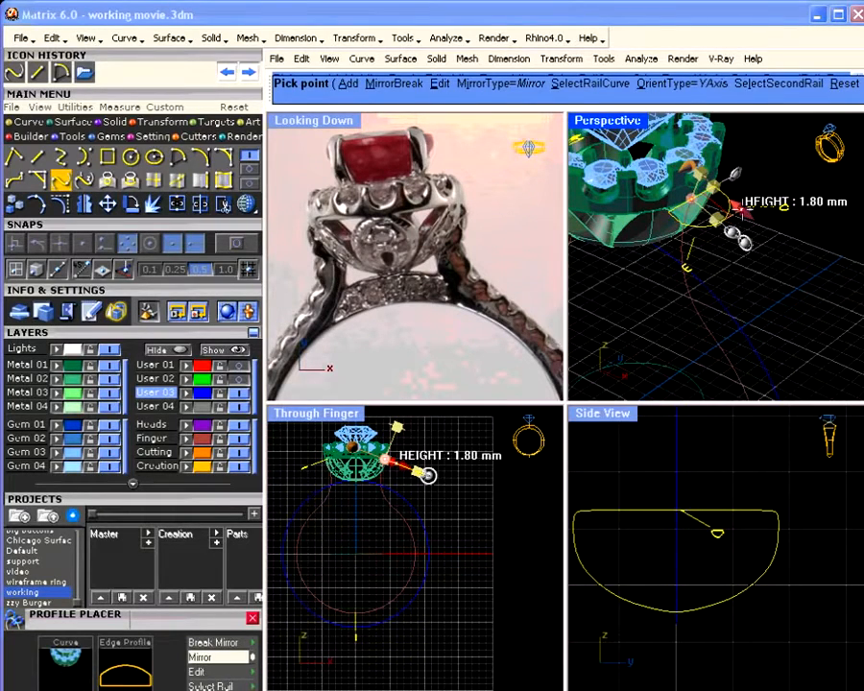
# Make the profile at the bottom of the shank slightly narrower in the Side View and finish placing the profiles.
pyautogui.moveTo(740, 206); pyautogui.dragTo(649, 268, button='right')
pyautogui.scroll(-16, 699, 524)
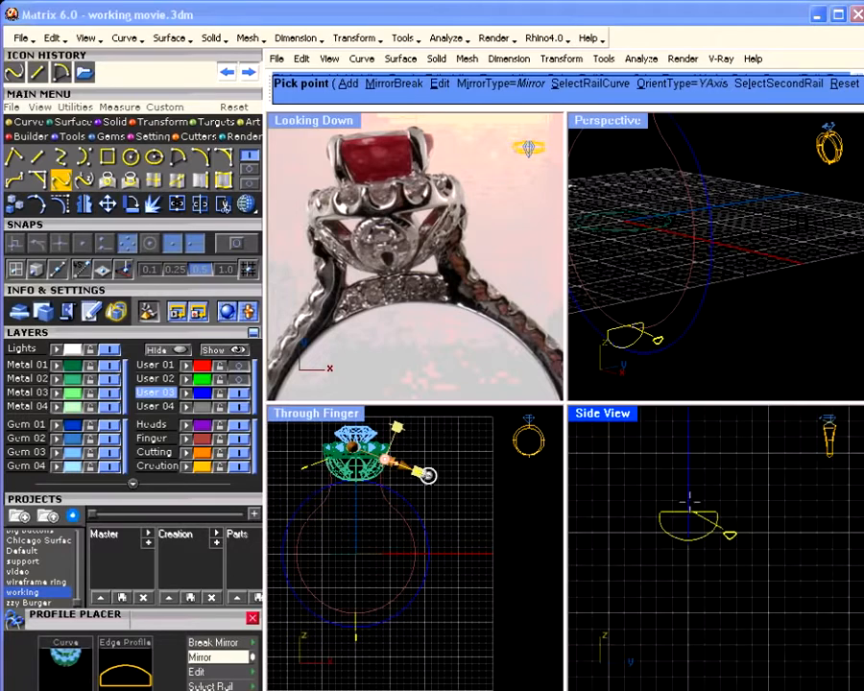
pyautogui.moveTo(707, 497); pyautogui.dragTo(702, 583, button='right')
pyautogui.scroll(-2, 707, 547)
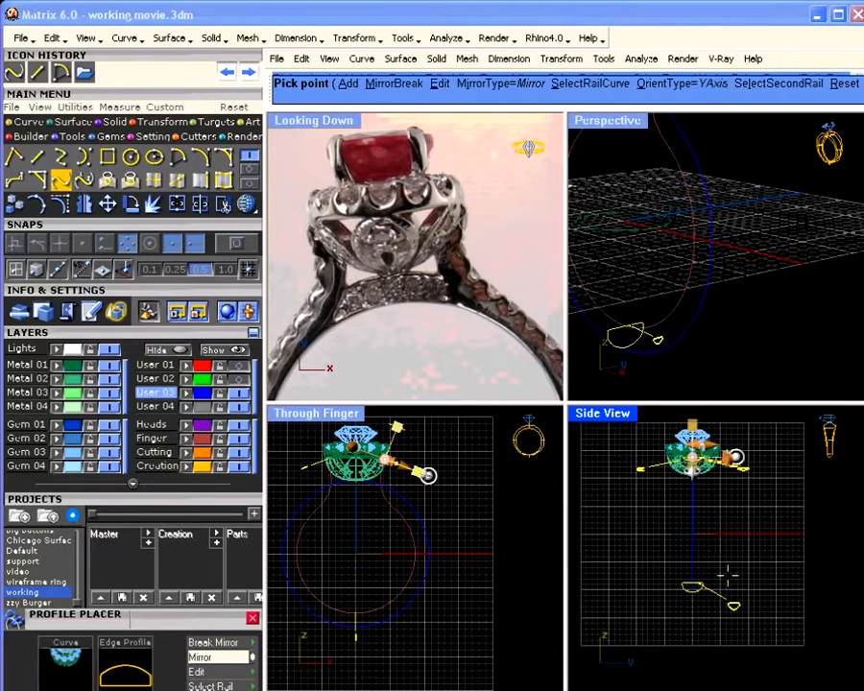
pyautogui.scroll(4, 728, 579)
pyautogui.click(714, 602)
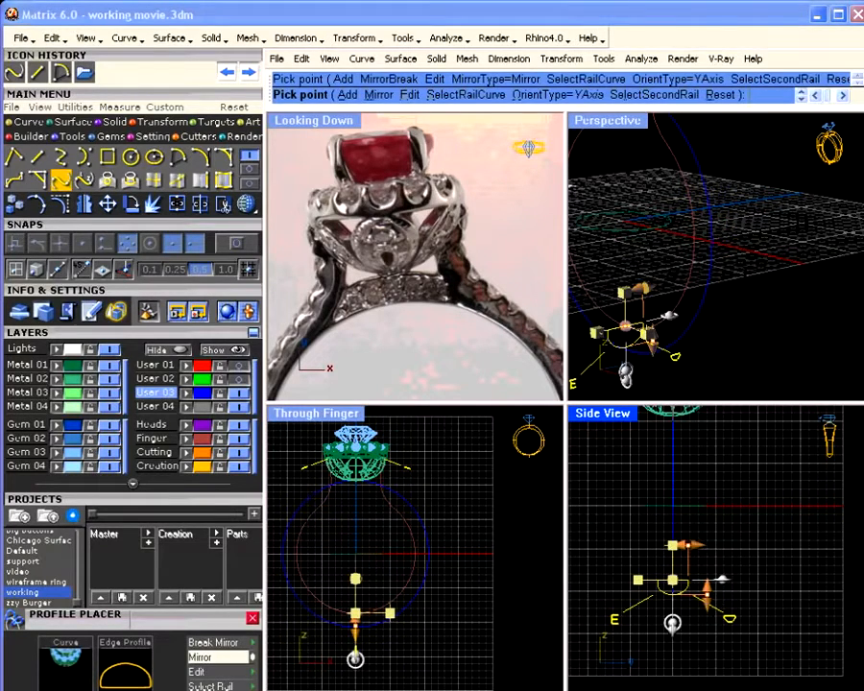
pyautogui.moveTo(692, 545)
pyautogui.moveTo(685, 544); pyautogui.dragTo(679, 545)
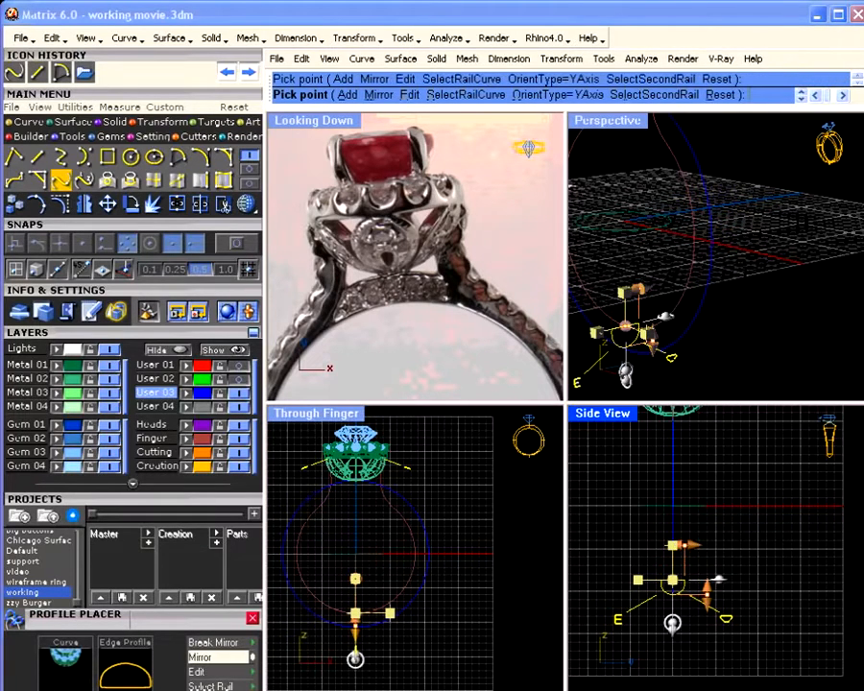
pyautogui.moveTo(680, 544)
pyautogui.moveTo(688, 544); pyautogui.dragTo(684, 544)
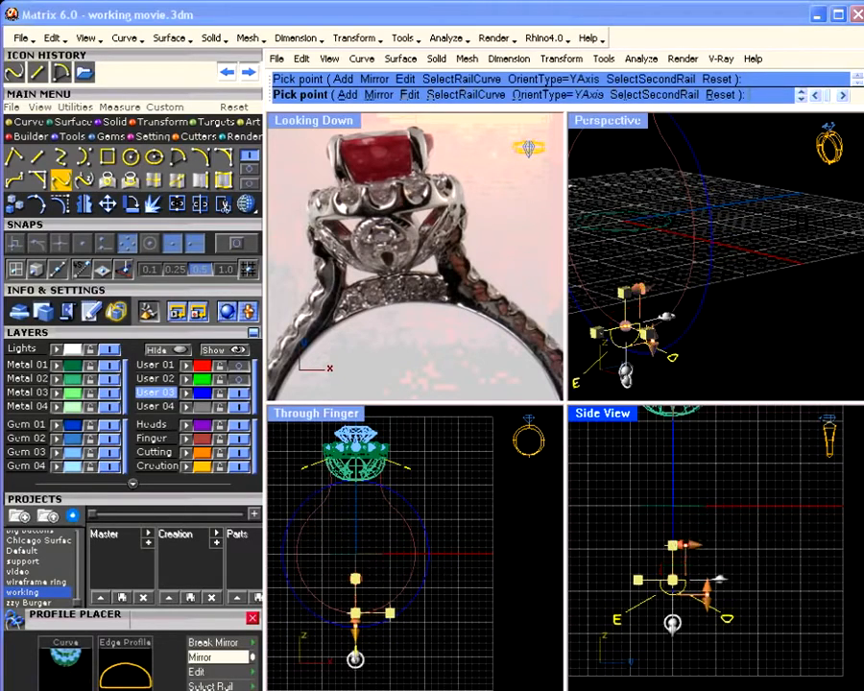
pyautogui.rightClick(700, 495)
# Maximize the Perspective view of the ring and make Metal 04 the current layer.
pyautogui.scroll(-5, 678, 300)
pyautogui.moveTo(676, 300); pyautogui.dragTo(662, 317, button='right')
pyautogui.doubleClick(634, 120)
pyautogui.moveTo(598, 301); pyautogui.dragTo(538, 376, button='right')
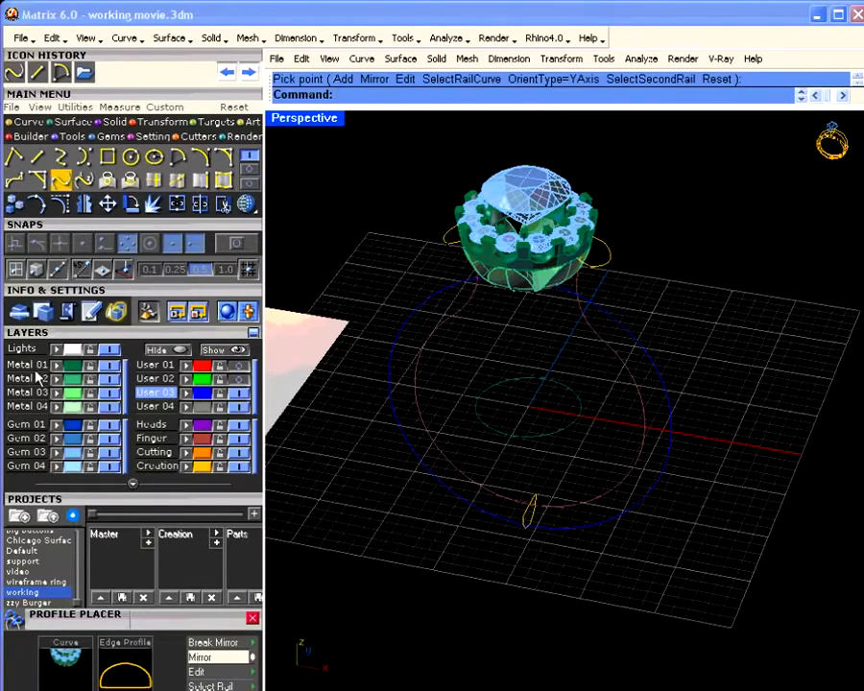
pyautogui.click(28, 407)
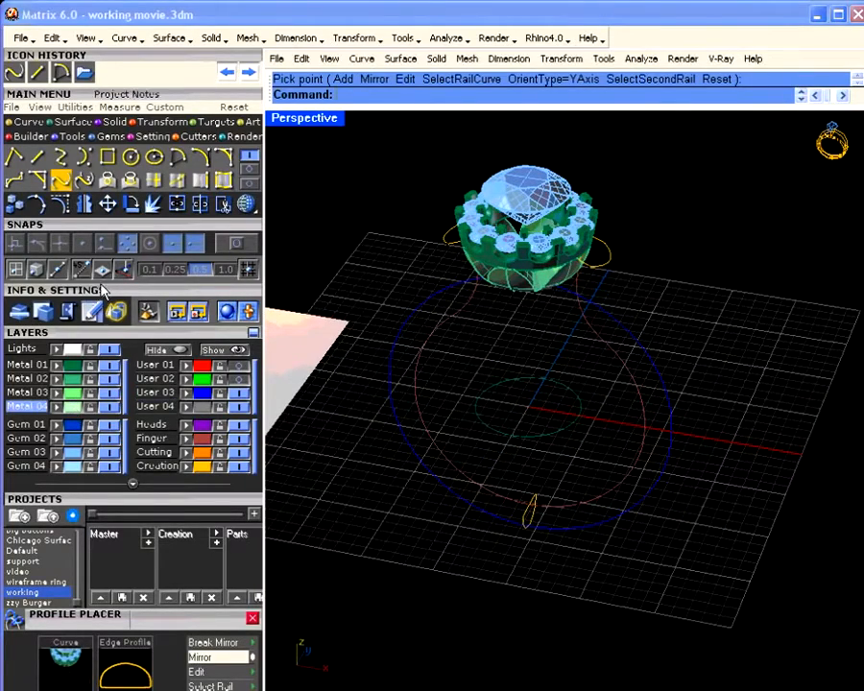
# Sweep the two end profiles and the bottom profile along the shank curve with Sweep 1, using Freeform style and Do not simplify.
pyautogui.click(72, 123)
pyautogui.click(13, 158)
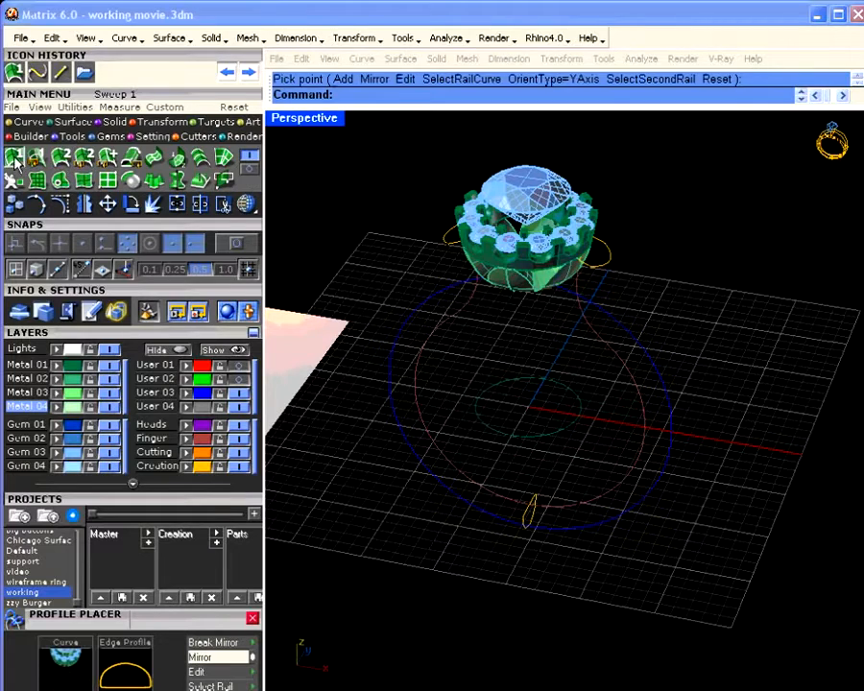
pyautogui.click(586, 323)
pyautogui.click(600, 267)
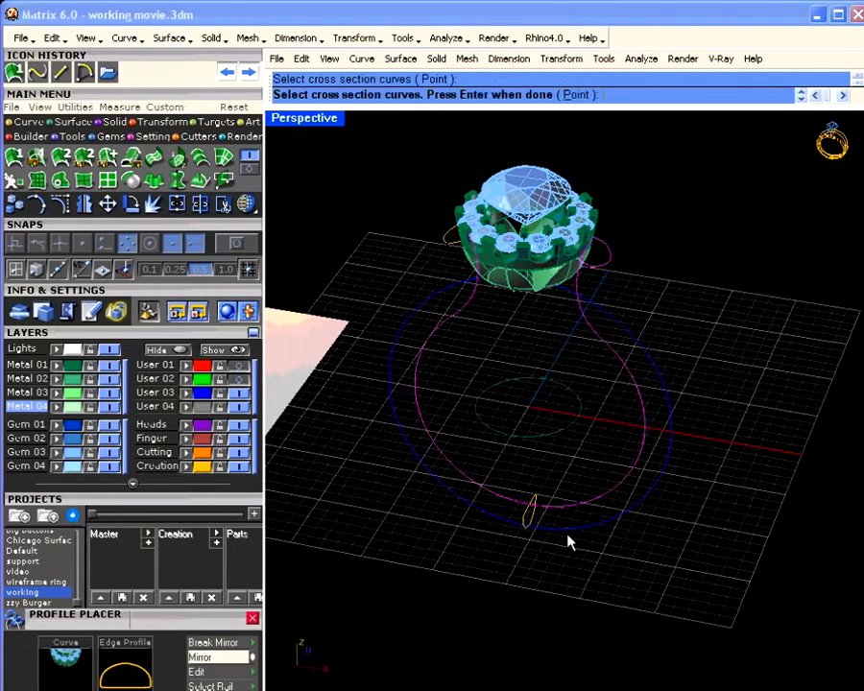
pyautogui.click(530, 522)
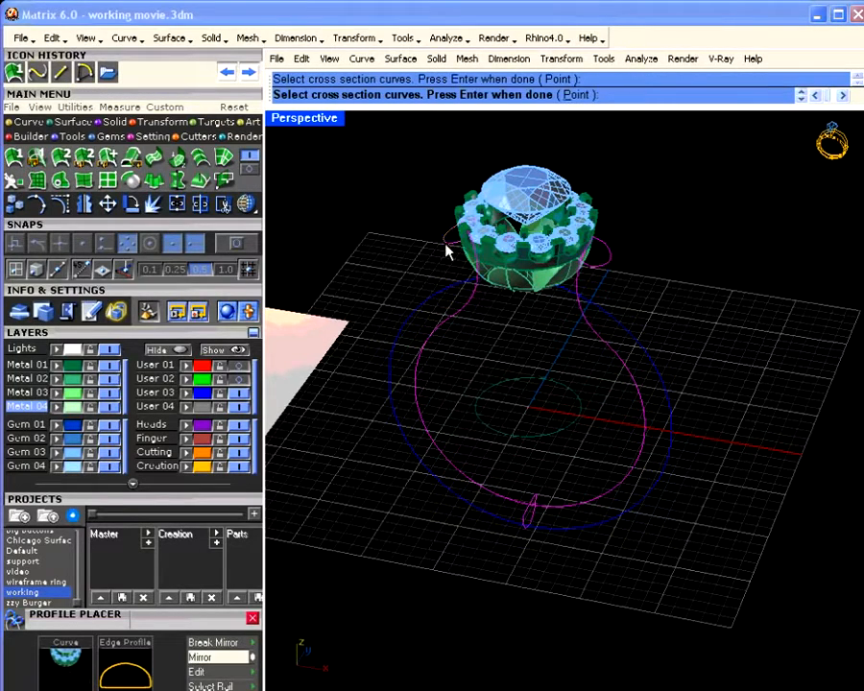
pyautogui.press('Return')
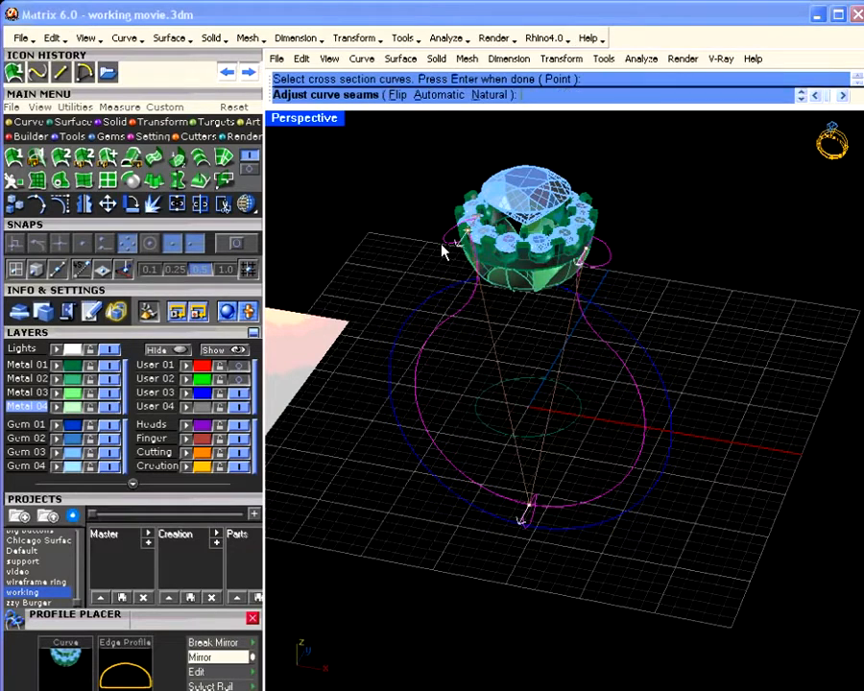
pyautogui.press('Return')
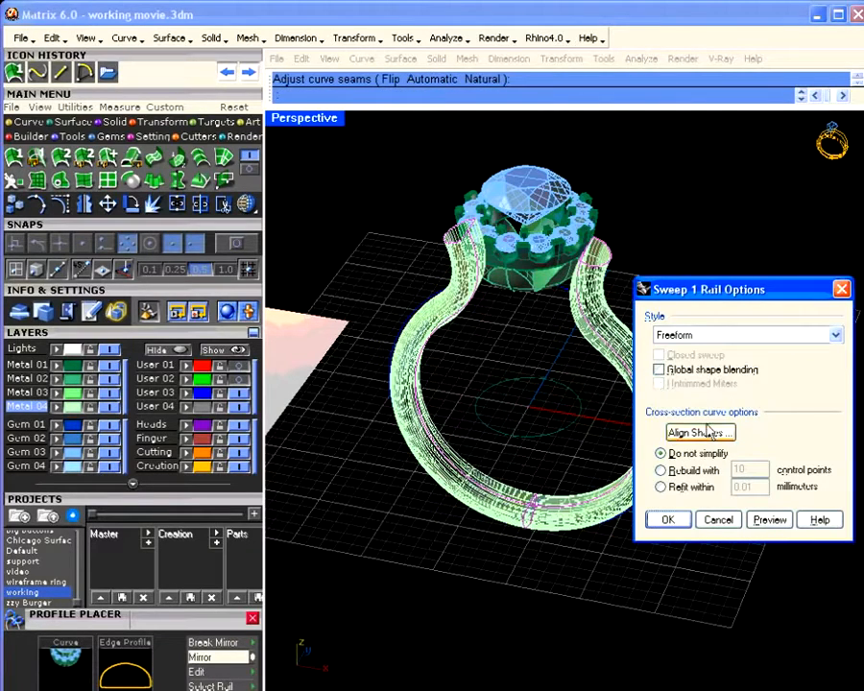
pyautogui.click(671, 519)
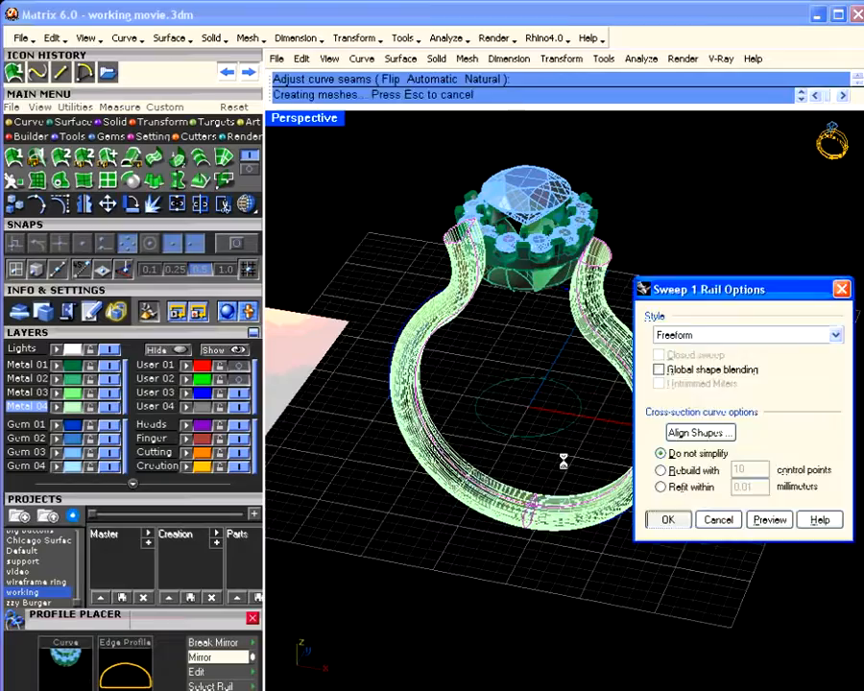
pyautogui.moveTo(541, 441); pyautogui.dragTo(543, 275, button='right')
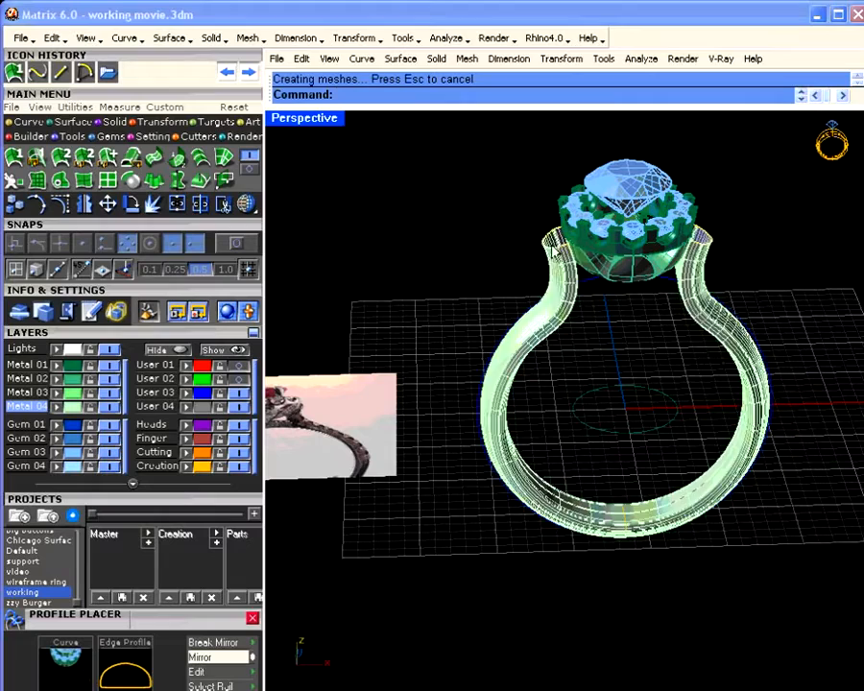
pyautogui.click(556, 252)
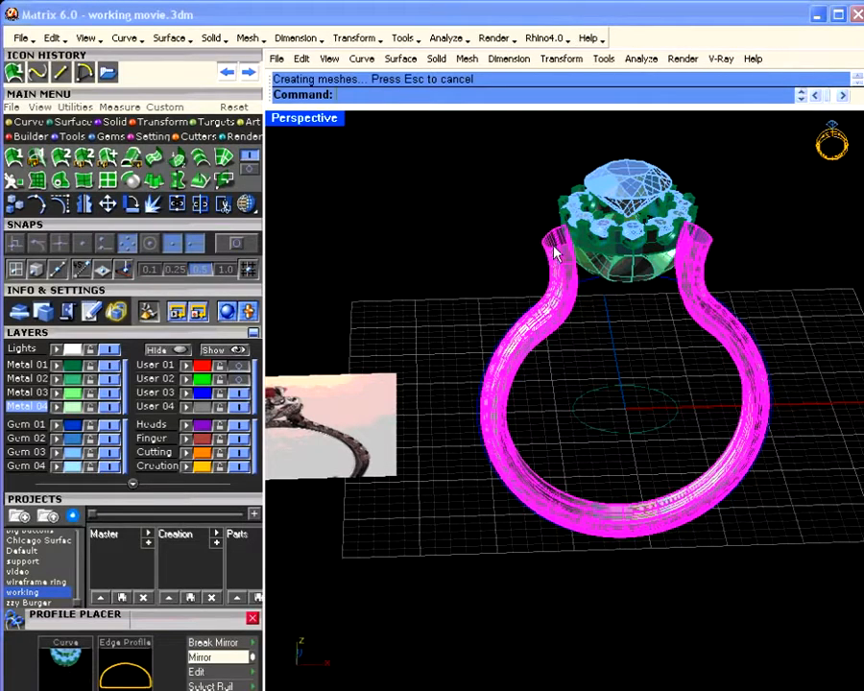
pyautogui.click(537, 227)
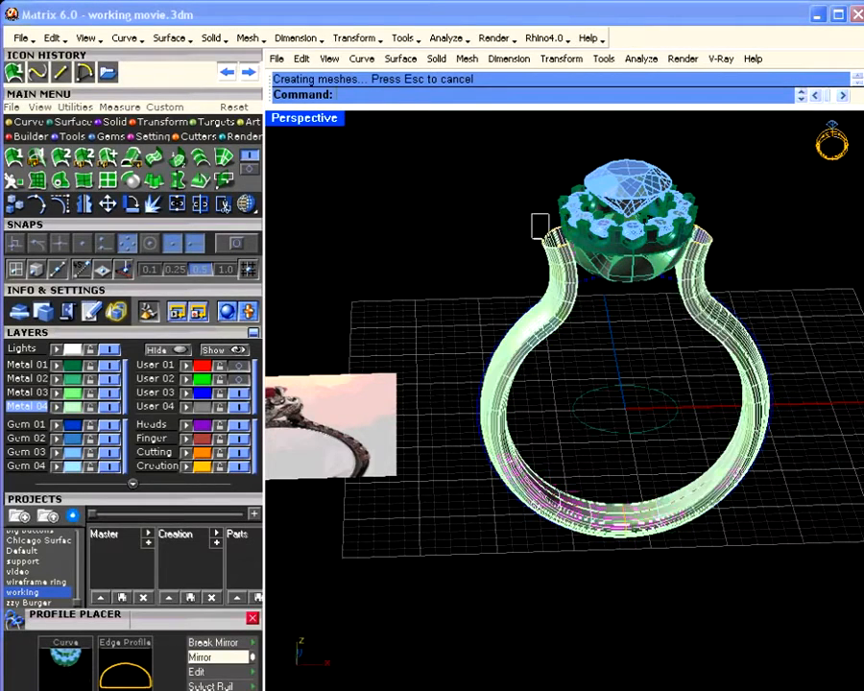
pyautogui.moveTo(547, 238); pyautogui.dragTo(574, 261)
pyautogui.scroll(5, 576, 262)
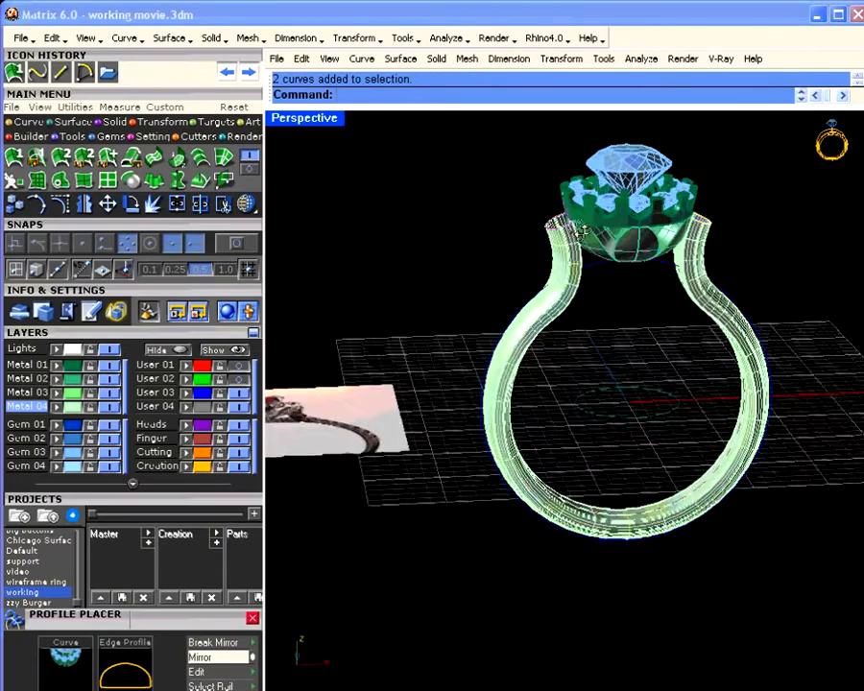
pyautogui.moveTo(501, 198); pyautogui.dragTo(591, 250)
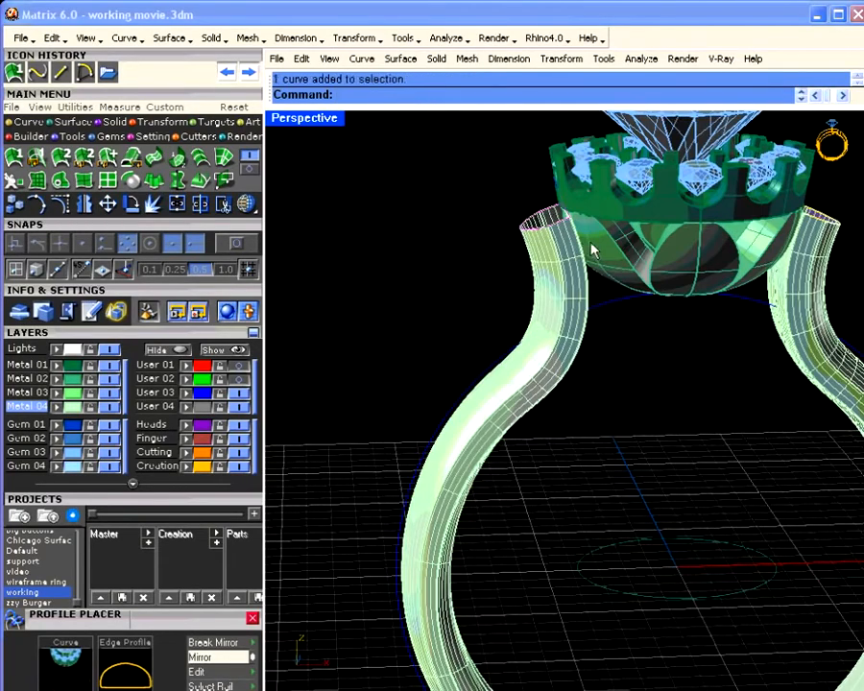
pyautogui.rightClick(562, 238)
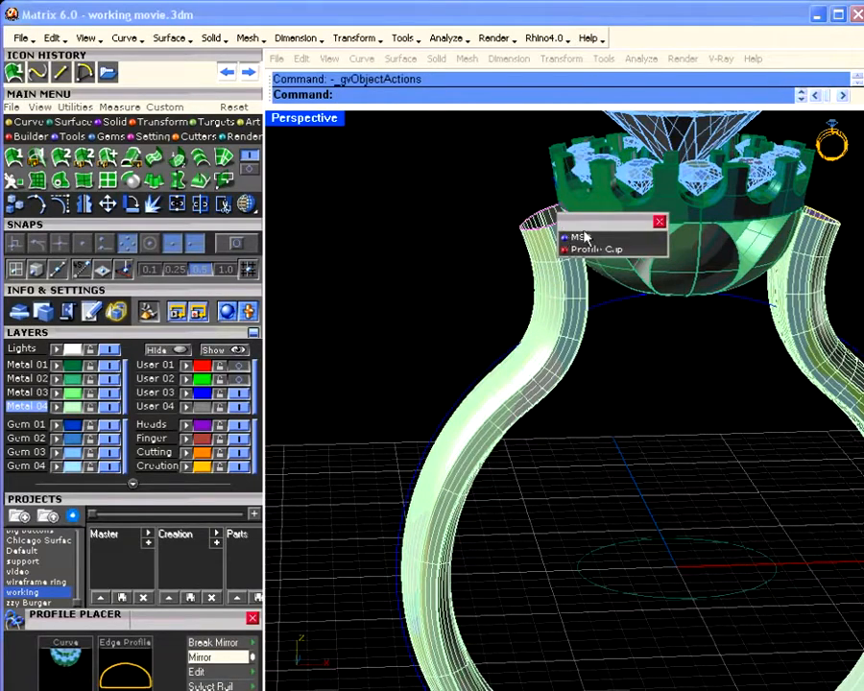
pyautogui.click(593, 248)
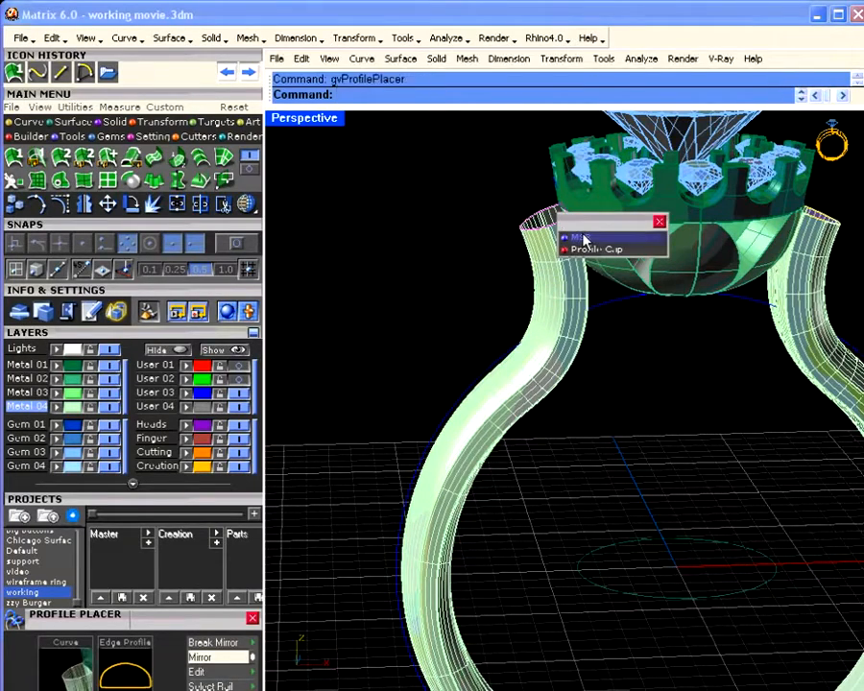
pyautogui.rightClick(597, 285)
# Cap the open left end of the shank with a rounded Profile Cap, adjusting its height by eye.
pyautogui.moveTo(513, 191); pyautogui.dragTo(605, 268)
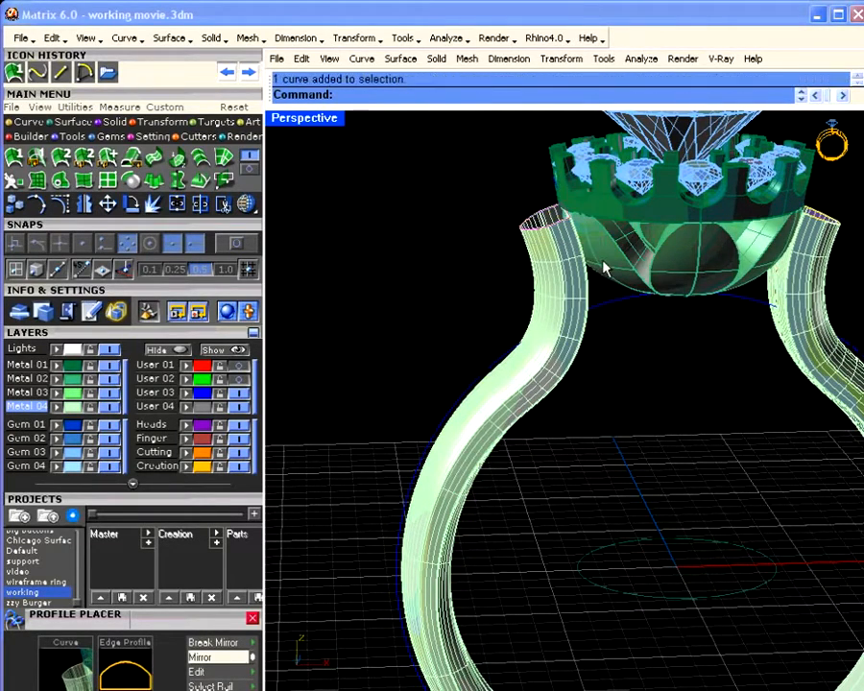
pyautogui.rightClick(600, 269)
pyautogui.click(626, 277)
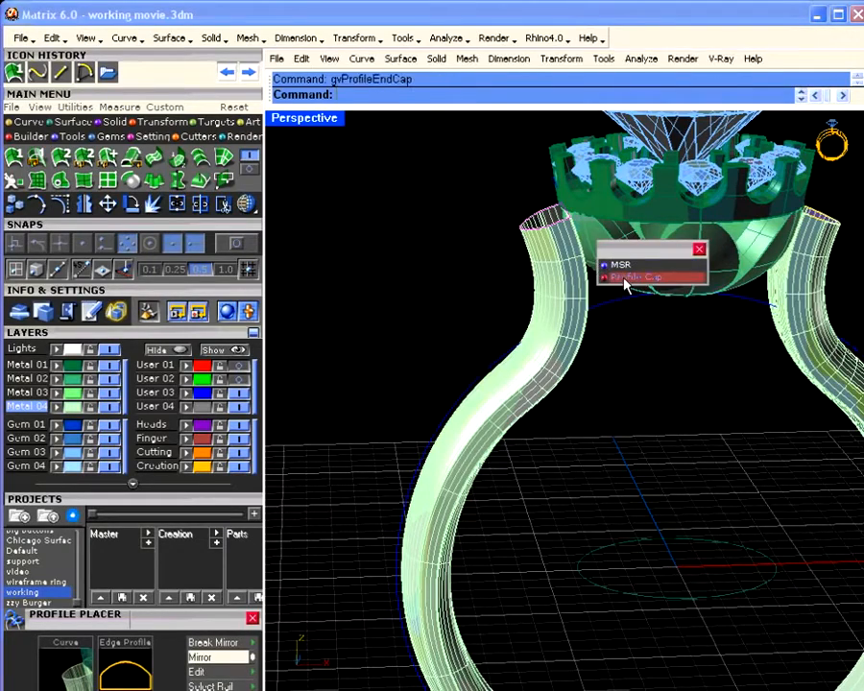
pyautogui.moveTo(626, 277); pyautogui.dragTo(685, 296, button='right')
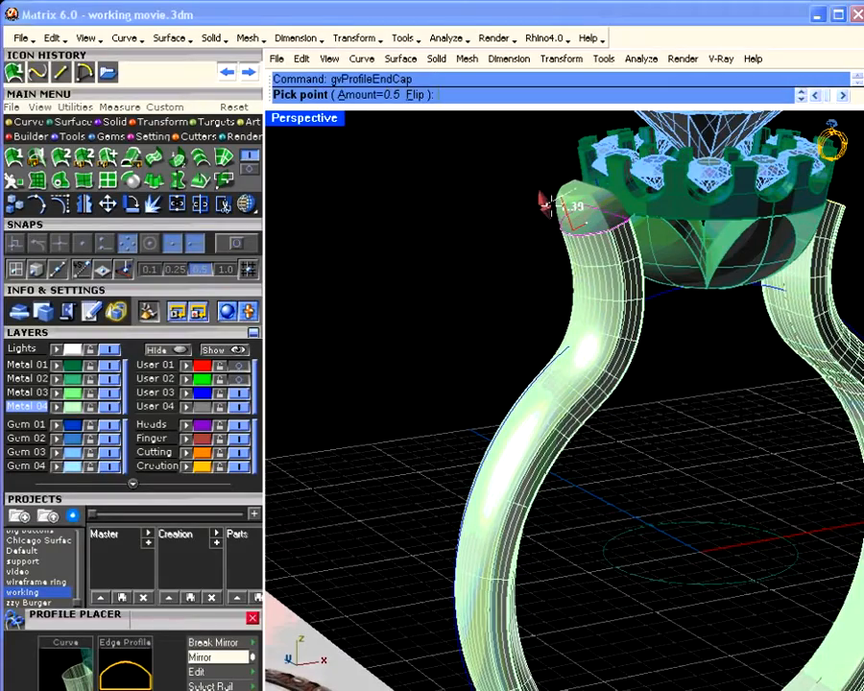
pyautogui.click(552, 208)
pyautogui.moveTo(642, 286); pyautogui.dragTo(598, 322, button='right')
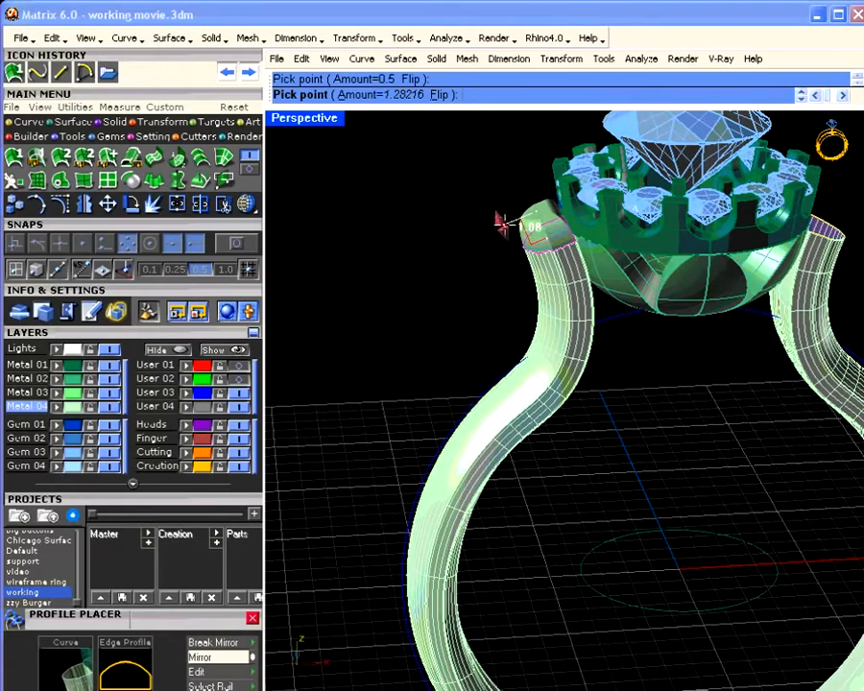
pyautogui.click(497, 218)
pyautogui.rightClick(540, 266)
# Mirror the end cap across the ring's vertical centre plane, starting at the origin 0, onto the opposite shank end.
pyautogui.moveTo(637, 309); pyautogui.dragTo(590, 290, button='right')
pyautogui.click(507, 206)
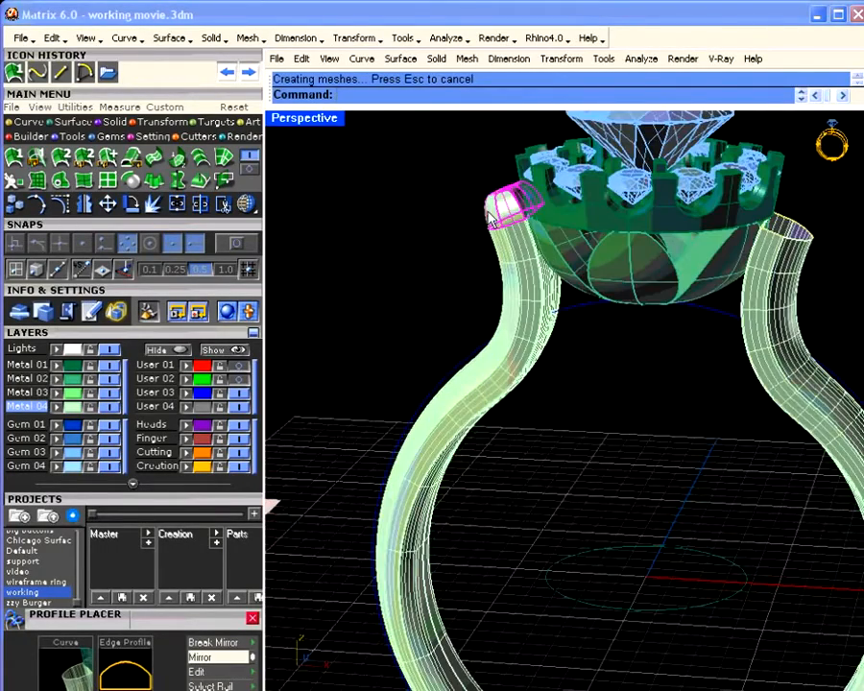
pyautogui.click(86, 205)
pyautogui.write('0')
pyautogui.press('Return')
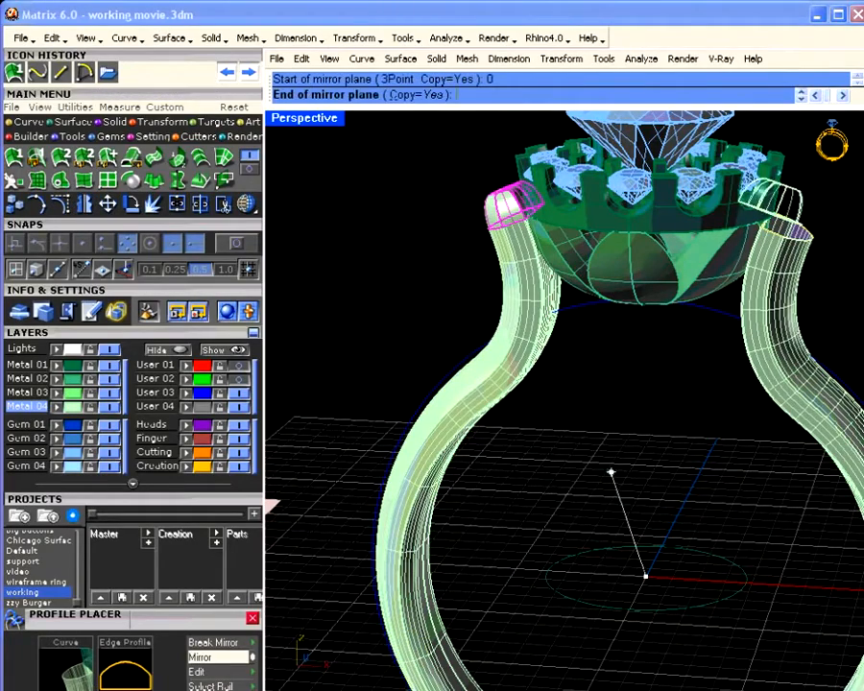
pyautogui.click(669, 449)
pyautogui.moveTo(661, 425)
pyautogui.mouseDown(button='right')
pyautogui.moveTo(459, 394)
pyautogui.moveTo(633, 422)
pyautogui.moveTo(790, 390)
pyautogui.moveTo(672, 419)
pyautogui.mouseUp(button='right')
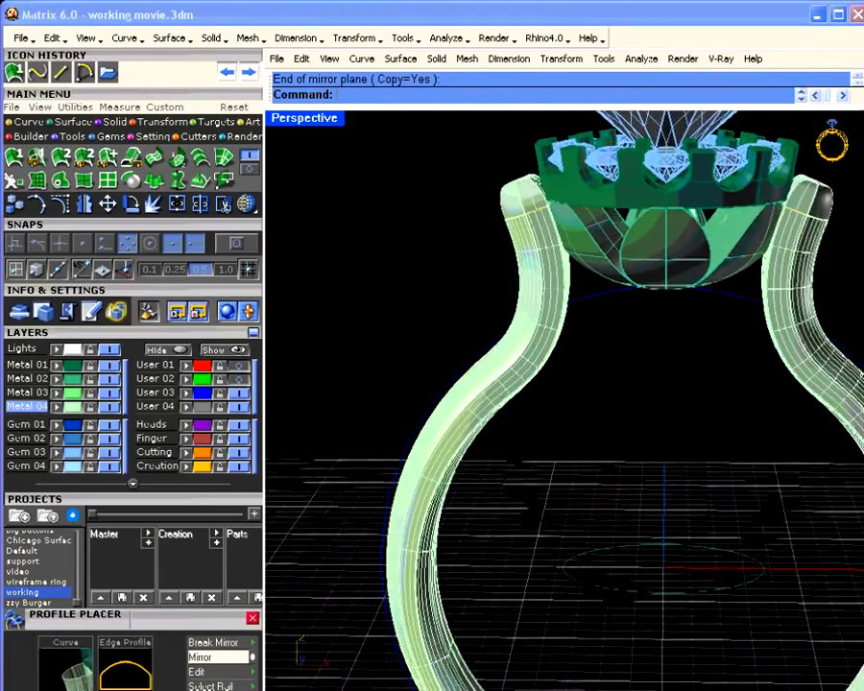
# Examine the reference photo, comparing the shank ends and the bridge below the halo with the modelled ring.
pyautogui.scroll(-5, 652, 372)
pyautogui.moveTo(652, 373); pyautogui.dragTo(588, 288, button='right')
pyautogui.moveTo(442, 430); pyautogui.dragTo(471, 492, button='right')
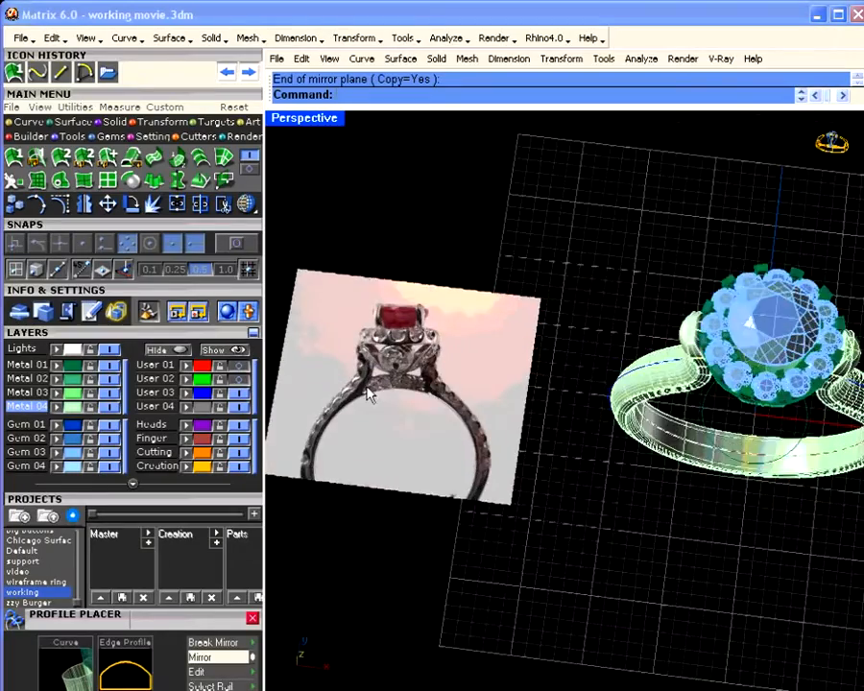
pyautogui.scroll(8, 368, 391)
pyautogui.moveTo(370, 356); pyautogui.dragTo(390, 372, button='right')
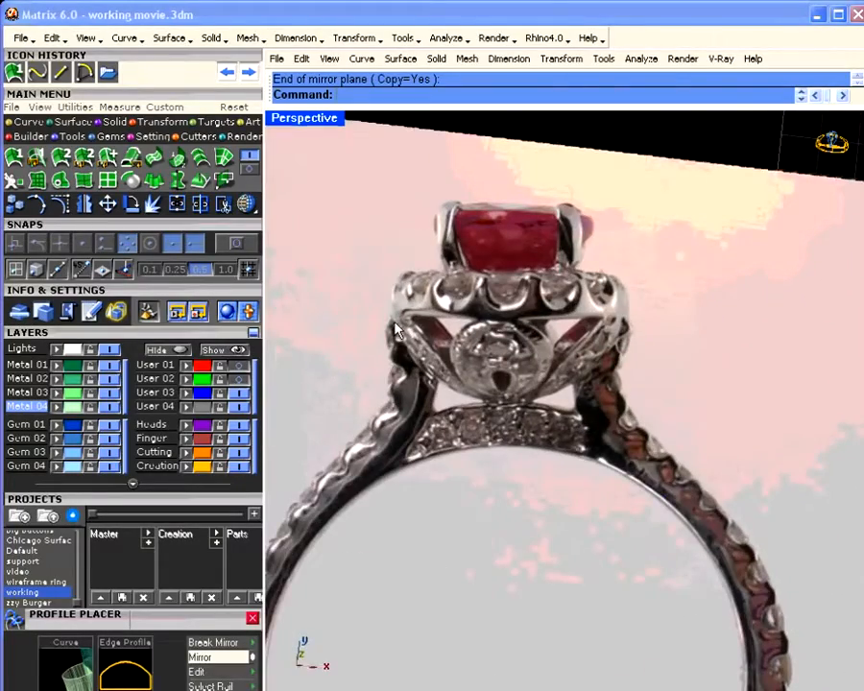
pyautogui.scroll(-6, 394, 331)
pyautogui.keyDown('shift'); pyautogui.moveTo(638, 392); pyautogui.dragTo(506, 353, button='right'); pyautogui.keyUp('shift')
pyautogui.scroll(-6, 506, 353)
pyautogui.moveTo(588, 388); pyautogui.dragTo(566, 270, button='right')
pyautogui.moveTo(653, 359); pyautogui.dragTo(634, 413, button='right')
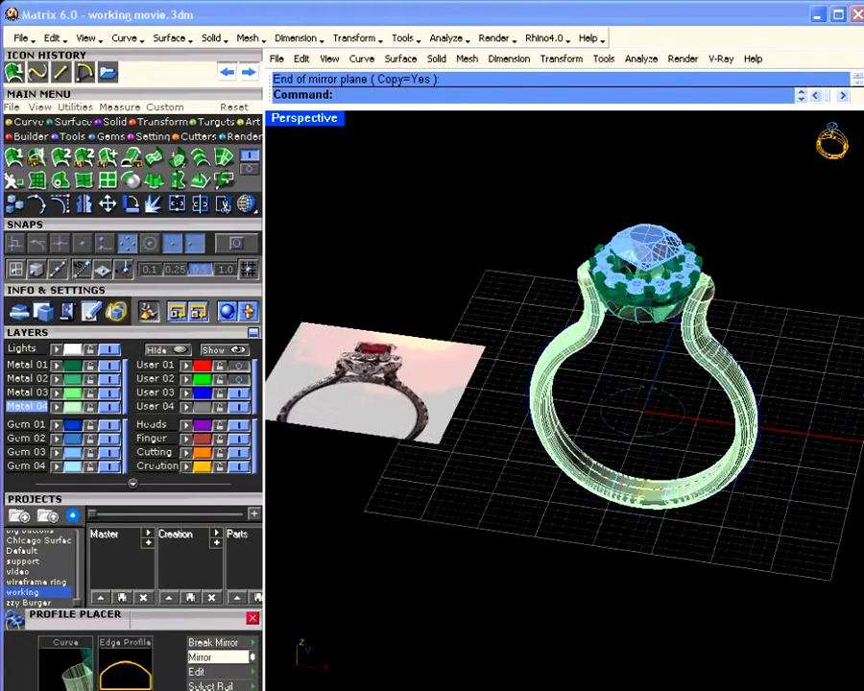
# Draw a circle on layer User 03 in the Through Finger view, centred on the origin and reaching the shank's inner quadrant.
pyautogui.doubleClick(324, 120)
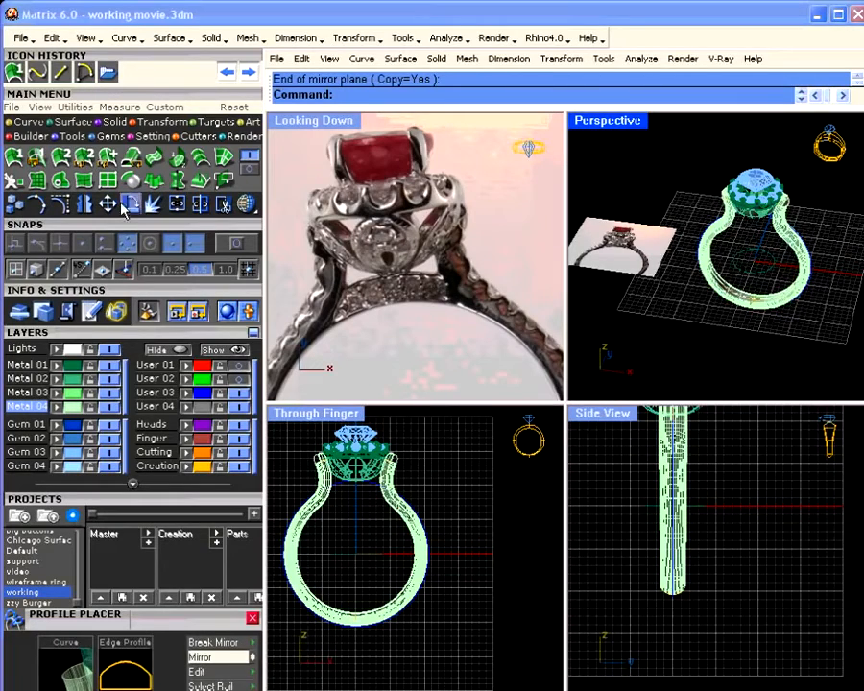
pyautogui.click(27, 121)
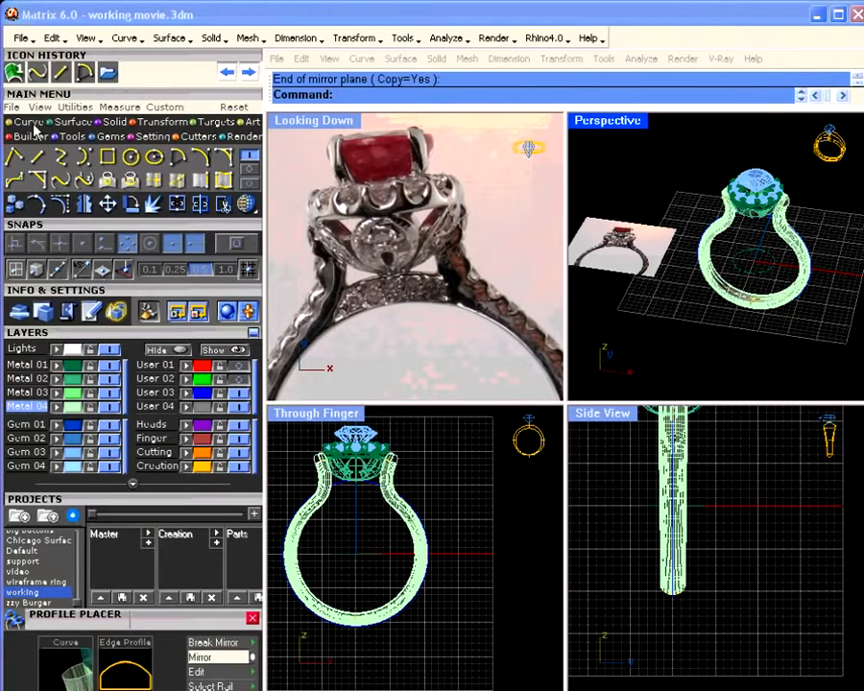
pyautogui.click(130, 158)
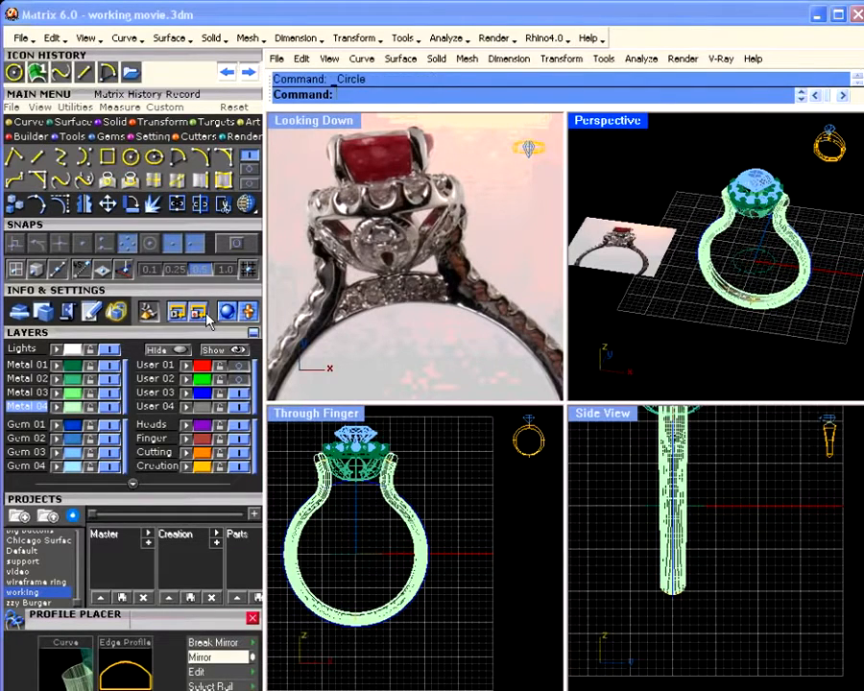
pyautogui.click(206, 394)
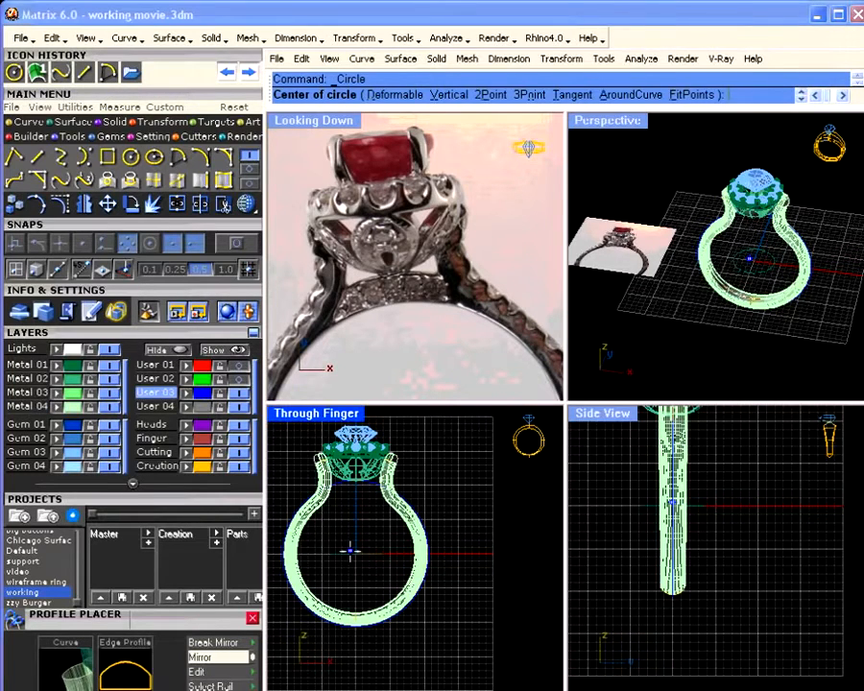
pyautogui.click(356, 553)
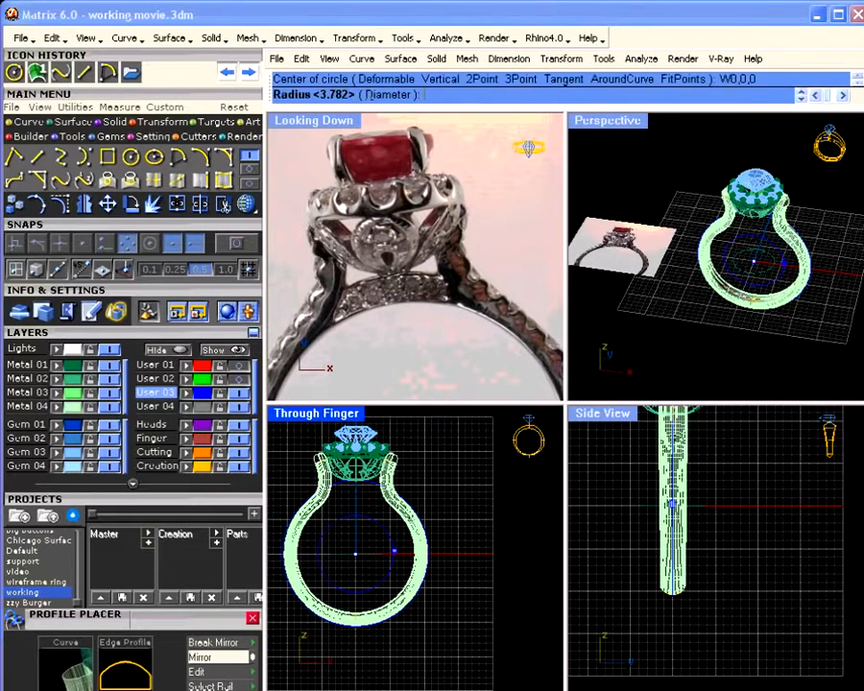
pyautogui.click(238, 246)
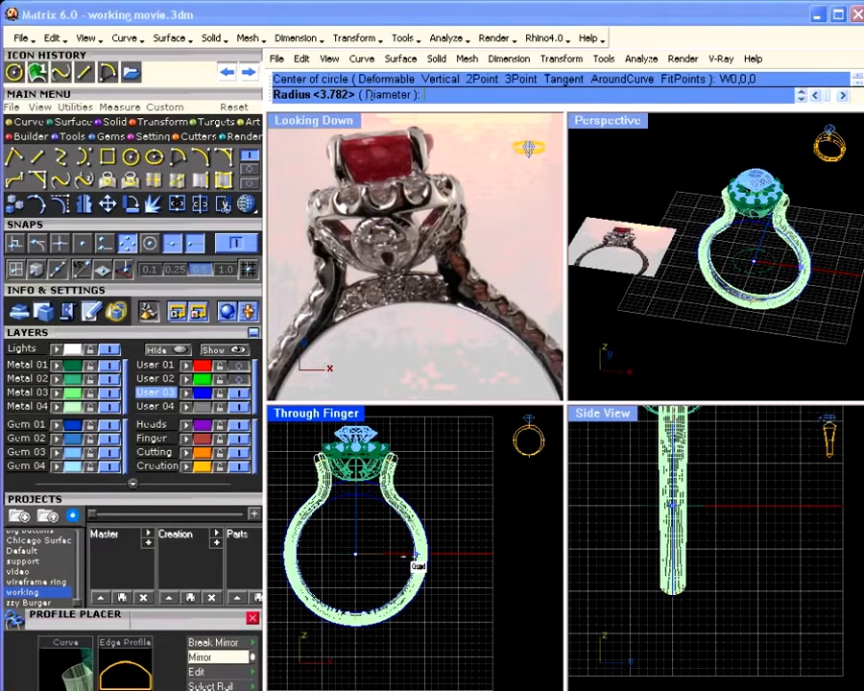
pyautogui.click(416, 556)
pyautogui.scroll(5, 355, 506)
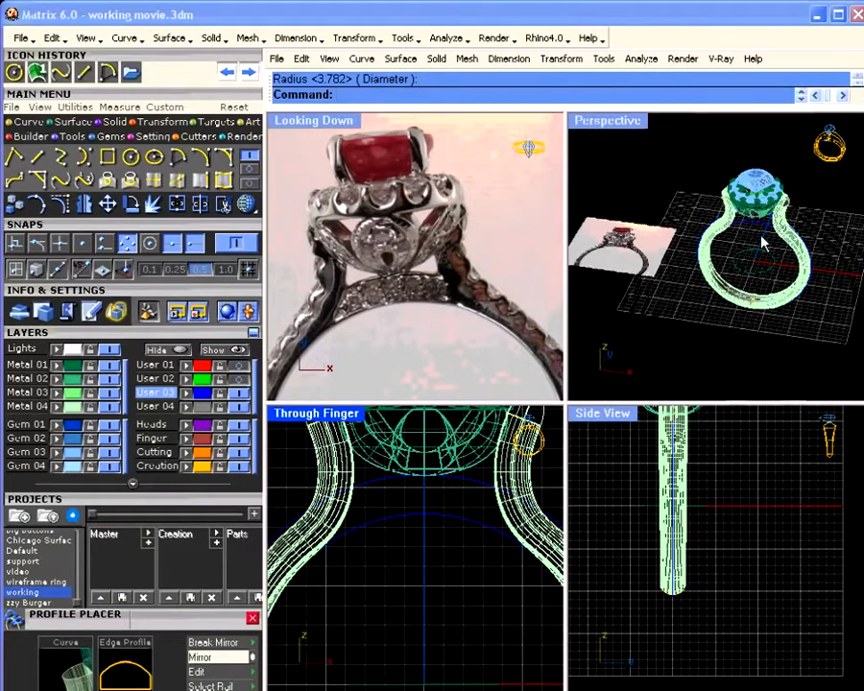
# Extrude the inner and outer circles together into a capped solid on both sides, slightly narrower than the shank in the Side View.
pyautogui.scroll(8, 758, 254)
pyautogui.moveTo(682, 254); pyautogui.dragTo(691, 226, button='right')
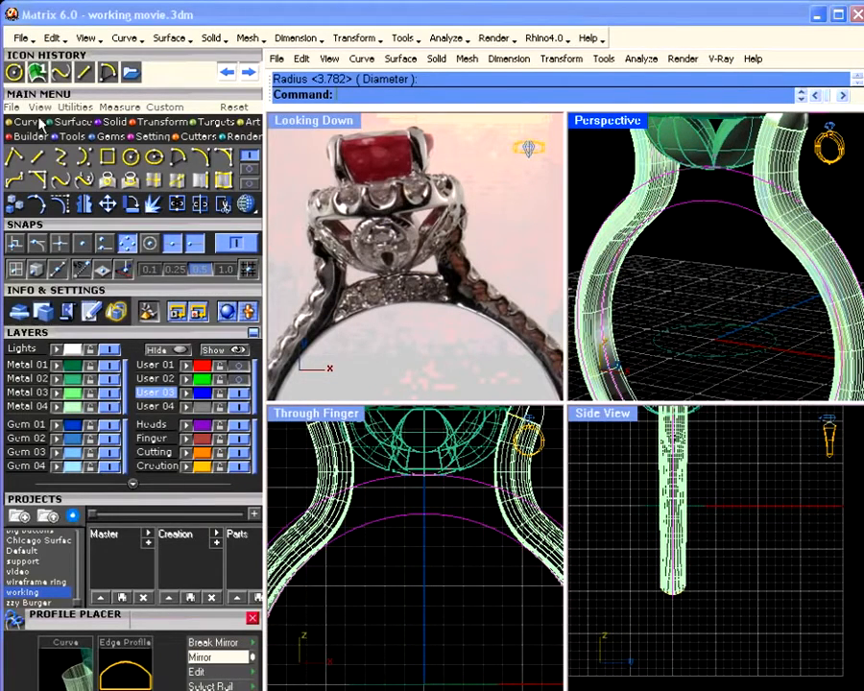
pyautogui.click(114, 124)
pyautogui.click(201, 156)
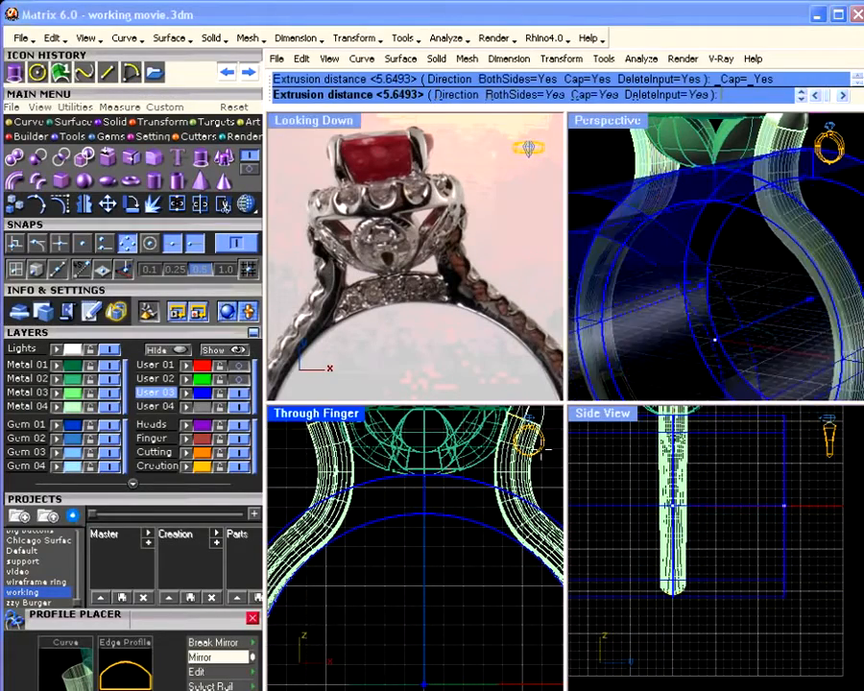
pyautogui.scroll(5, 660, 508)
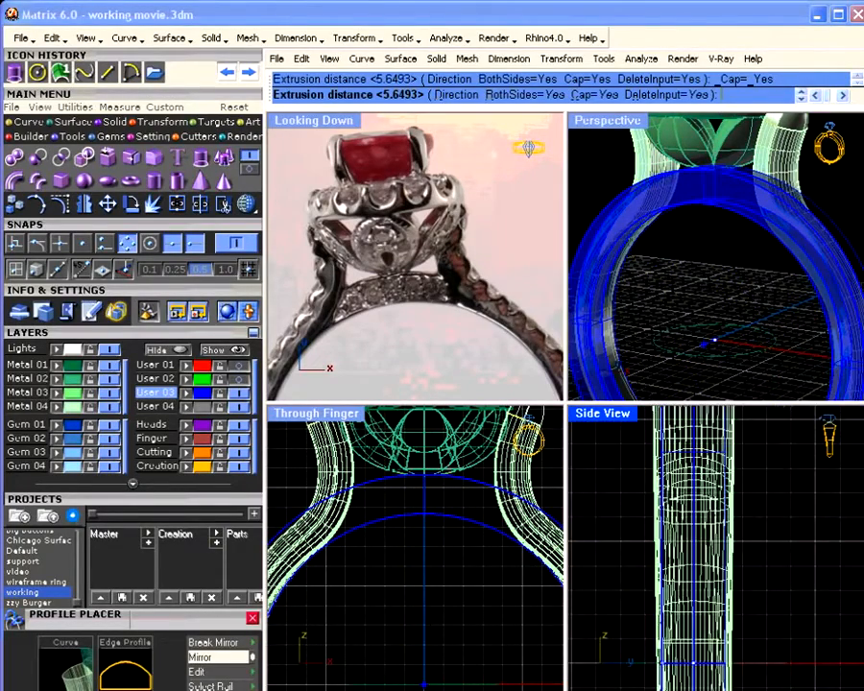
pyautogui.scroll(2, 656, 555)
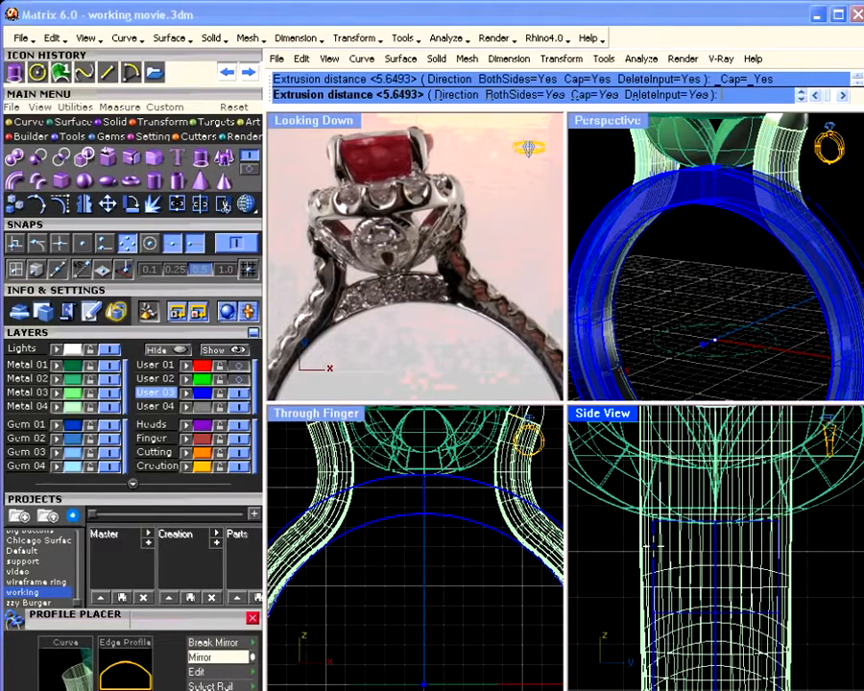
pyautogui.click(651, 546)
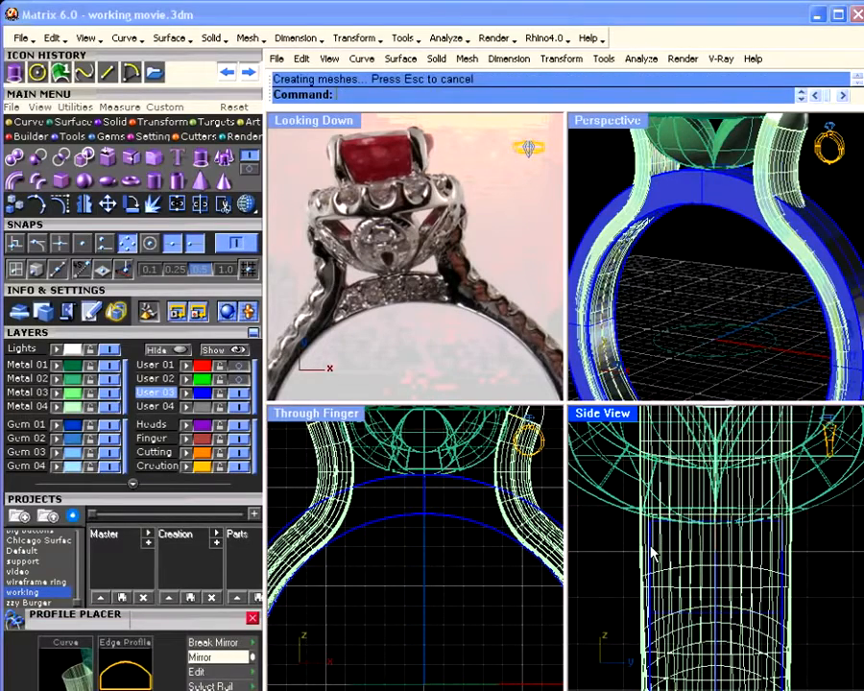
# Draw an interpolated curve down the inner side of the left shank arm in Through Finger and mirror it about the origin.
pyautogui.moveTo(672, 276)
pyautogui.mouseDown(button='right')
pyautogui.moveTo(790, 280)
pyautogui.moveTo(665, 269)
pyautogui.mouseUp(button='right')
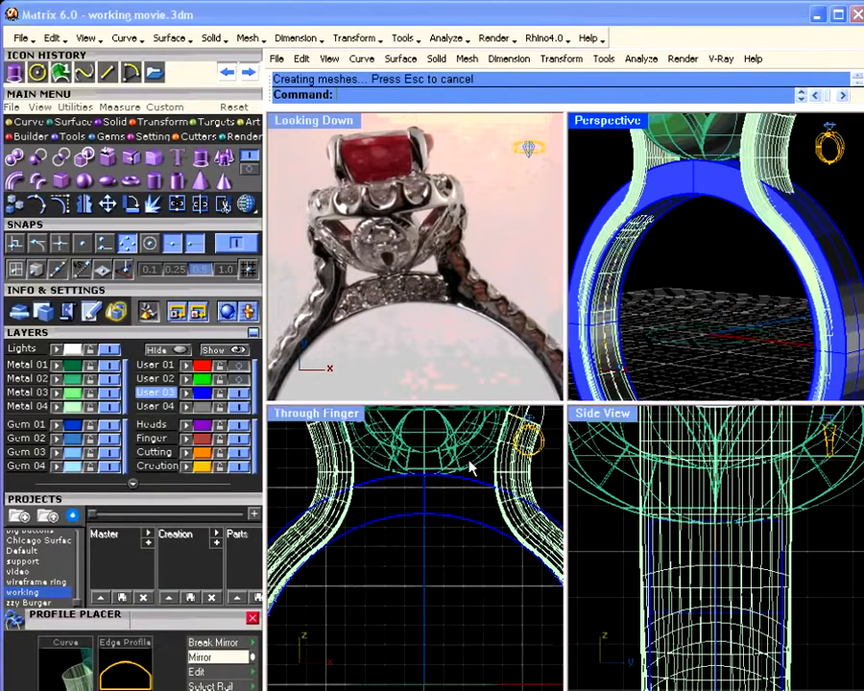
pyautogui.moveTo(469, 460); pyautogui.dragTo(476, 469, button='right')
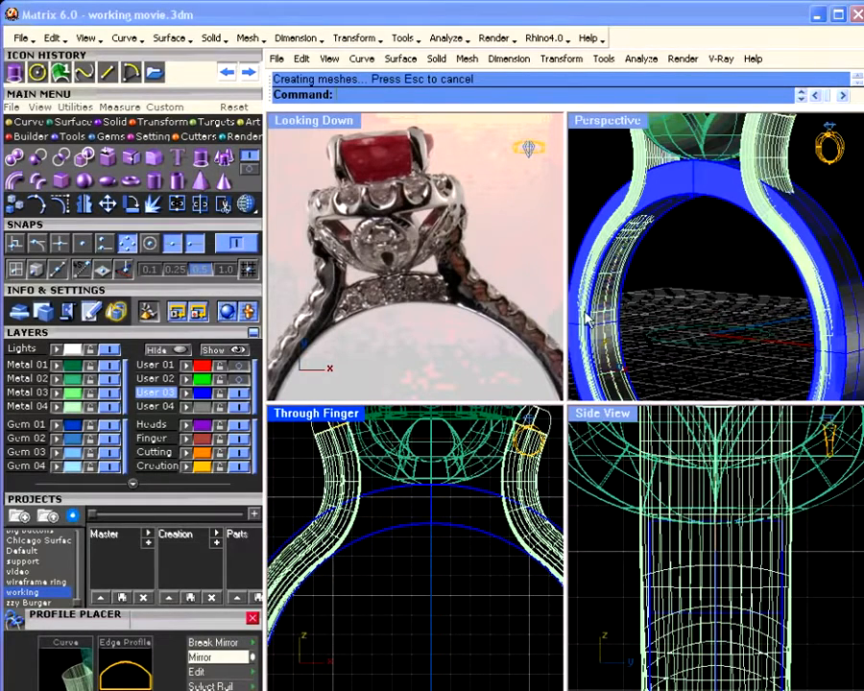
pyautogui.moveTo(663, 299); pyautogui.dragTo(679, 336, button='right')
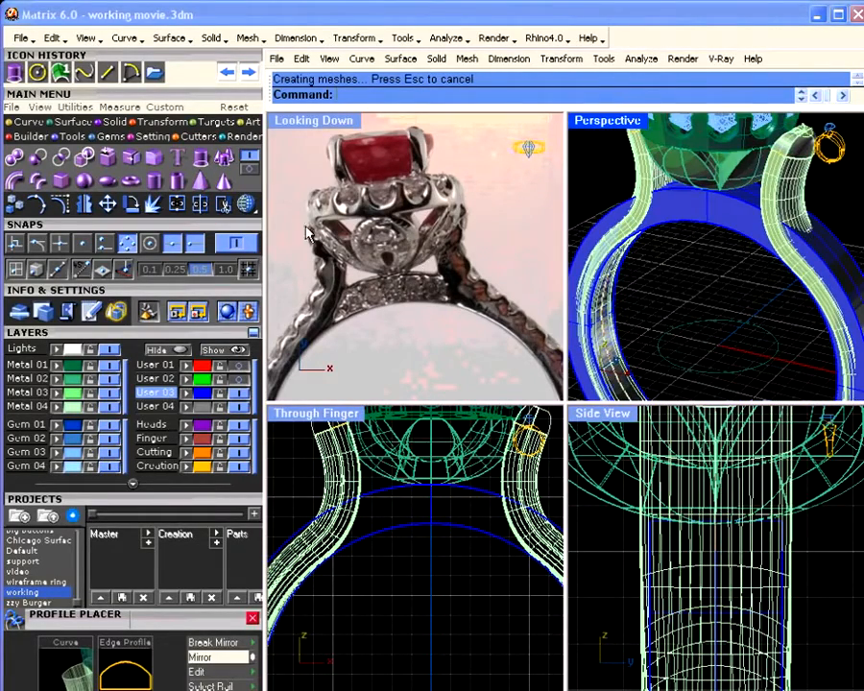
pyautogui.click(35, 122)
pyautogui.click(62, 157)
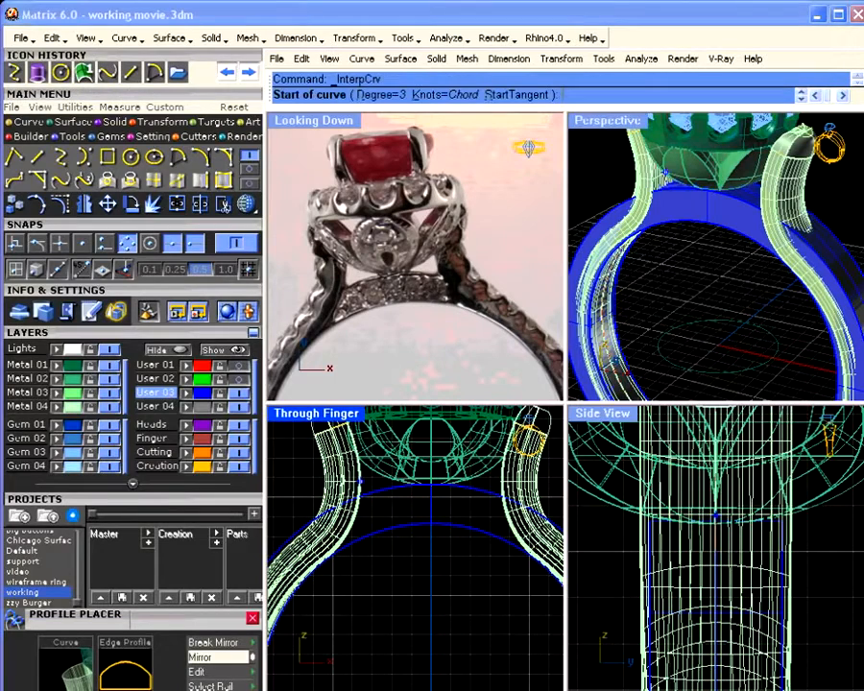
pyautogui.click(351, 487)
pyautogui.click(348, 505)
pyautogui.click(337, 524)
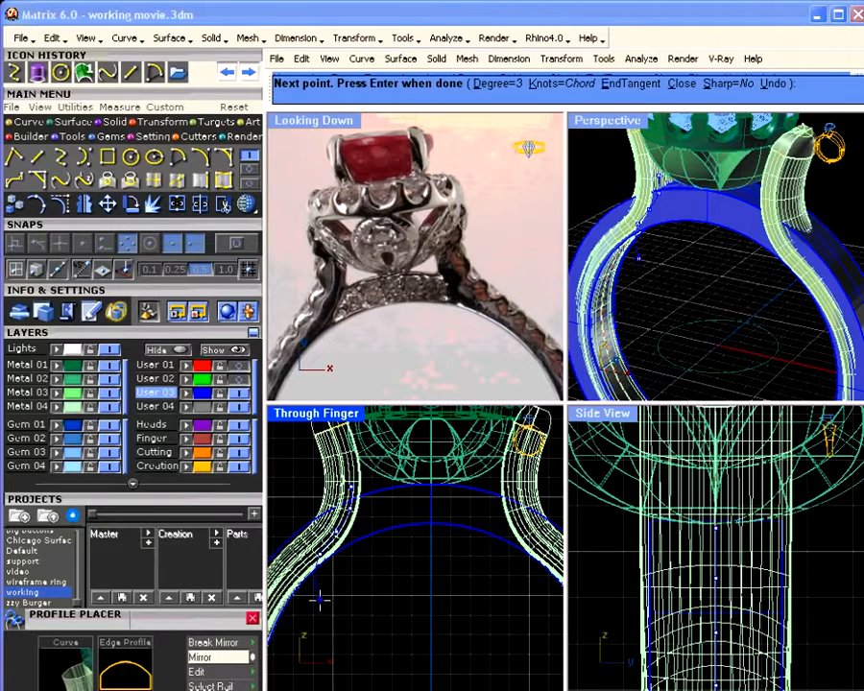
pyautogui.rightClick(386, 620)
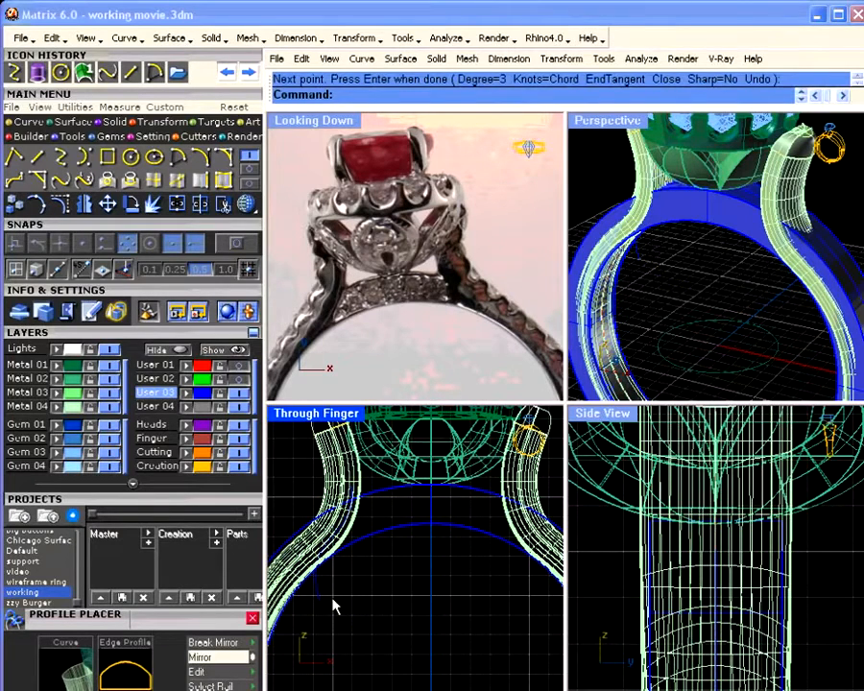
pyautogui.rightClick(85, 204)
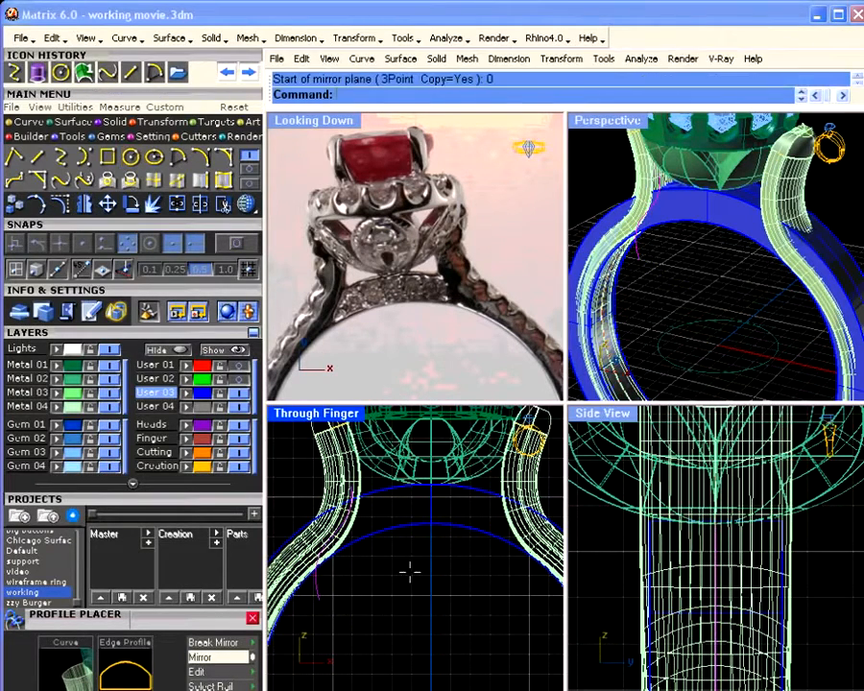
pyautogui.click(419, 573)
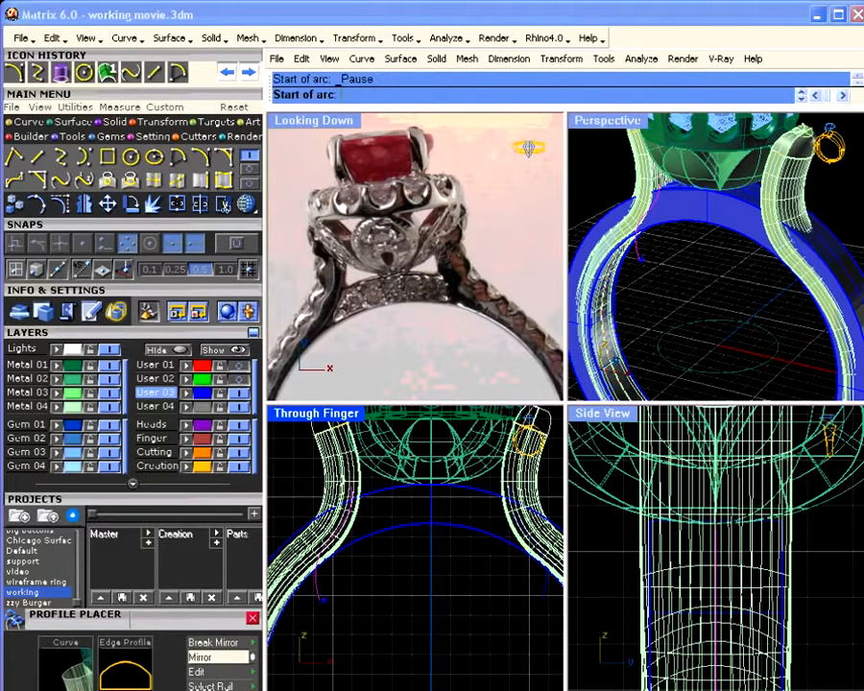
# Join the lower ends of the two side curves with a shallow upward arc by start, end and direction.
pyautogui.click(241, 248)
pyautogui.click(322, 599)
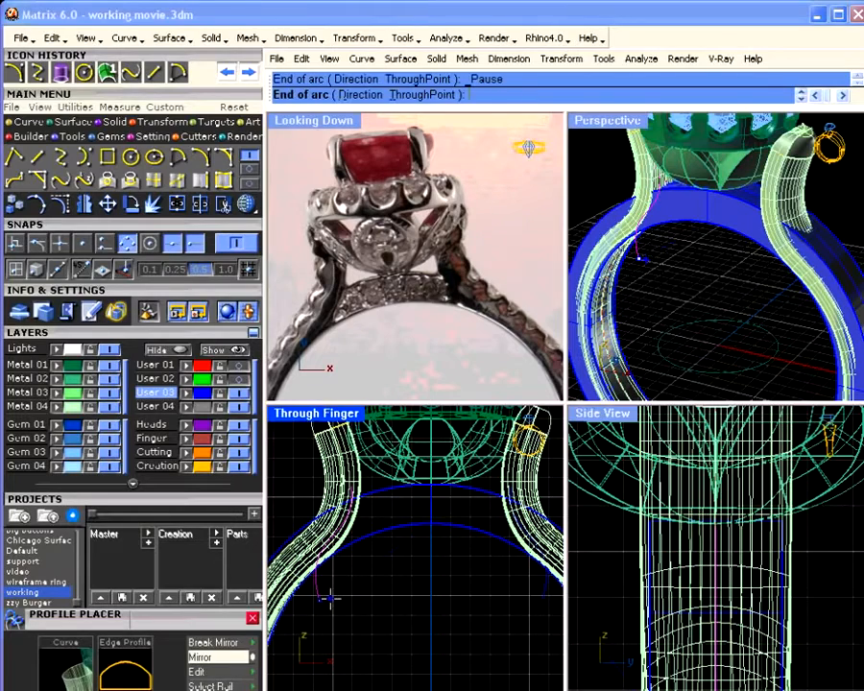
pyautogui.click(537, 598)
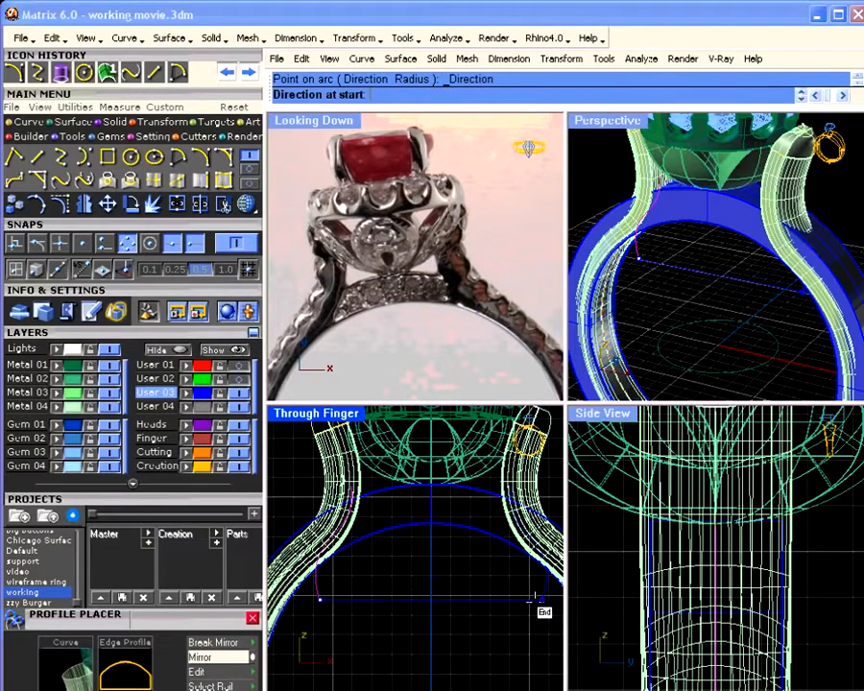
pyautogui.click(448, 552)
# Join the upper ends of the two side curves with a shallow upward arc by start, end and direction in Through Finger.
pyautogui.rightClick(403, 504)
pyautogui.scroll(6, 363, 483)
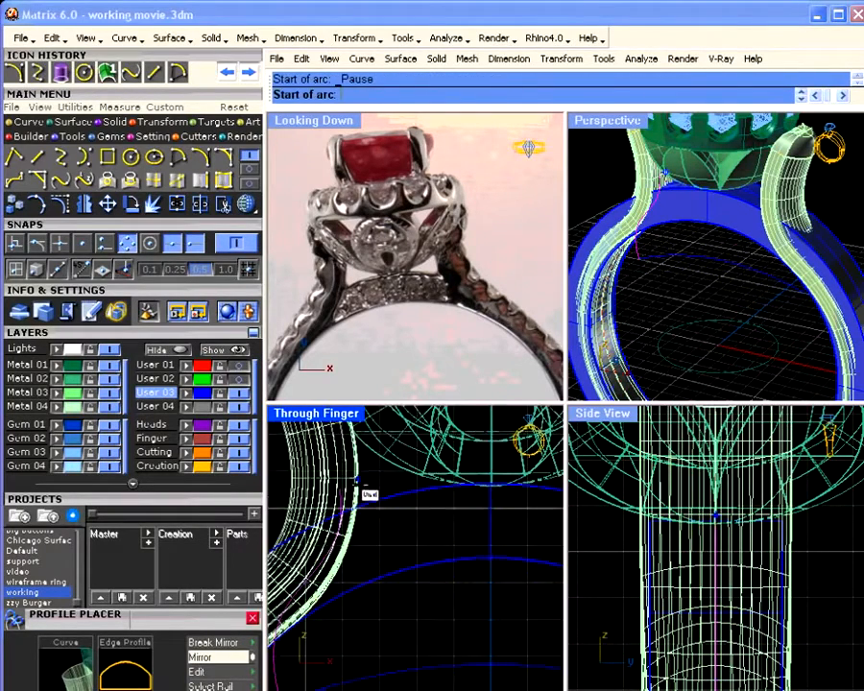
pyautogui.scroll(2, 358, 480)
pyautogui.click(351, 495)
pyautogui.moveTo(474, 544); pyautogui.dragTo(279, 555, button='right')
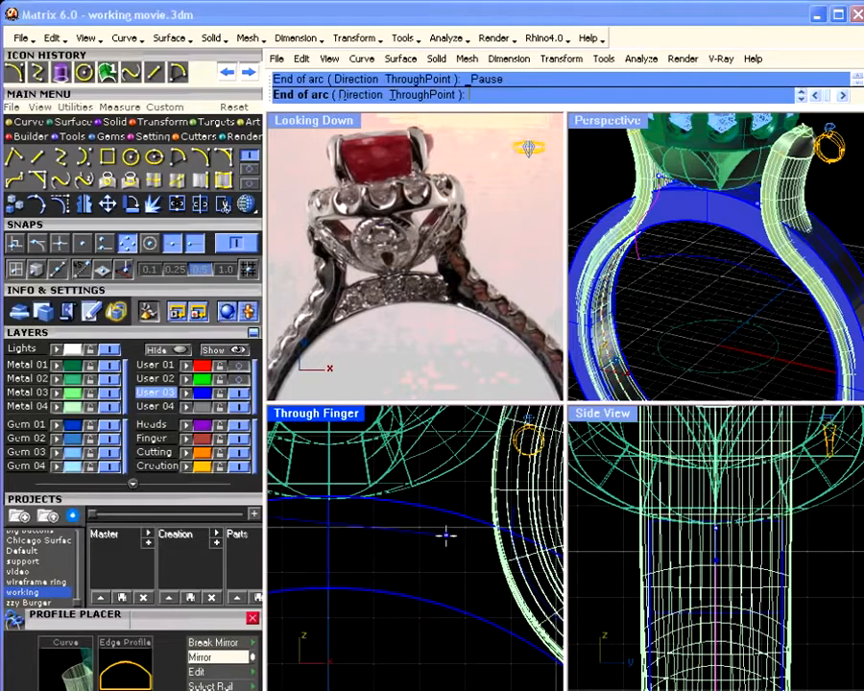
pyautogui.click(515, 503)
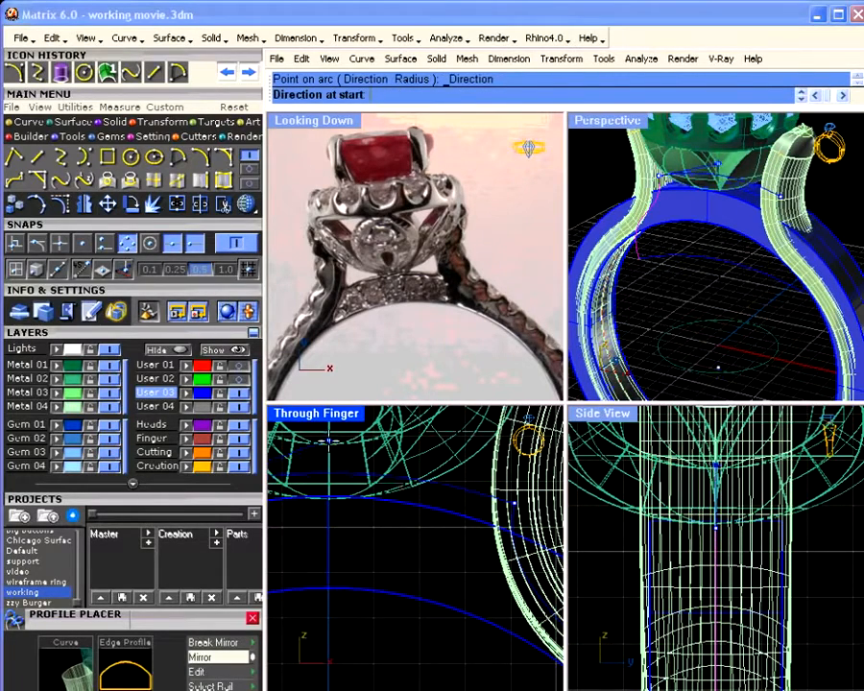
pyautogui.click(328, 442)
# Join the upper arc, lower arc and two side curves into one closed bridge outline.
pyautogui.scroll(1, 446, 509)
pyautogui.click(456, 496)
pyautogui.keyDown('shift'); pyautogui.click(497, 519); pyautogui.keyUp('shift')
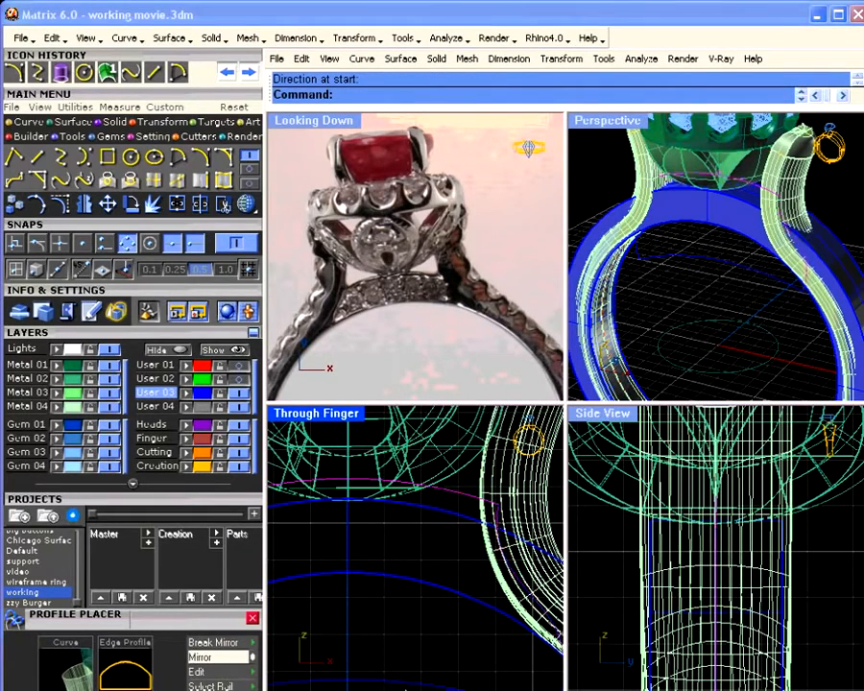
pyautogui.scroll(-3, 371, 619)
pyautogui.scroll(4, 370, 614)
pyautogui.keyDown('shift'); pyautogui.click(303, 622); pyautogui.keyUp('shift')
pyautogui.click(181, 205)
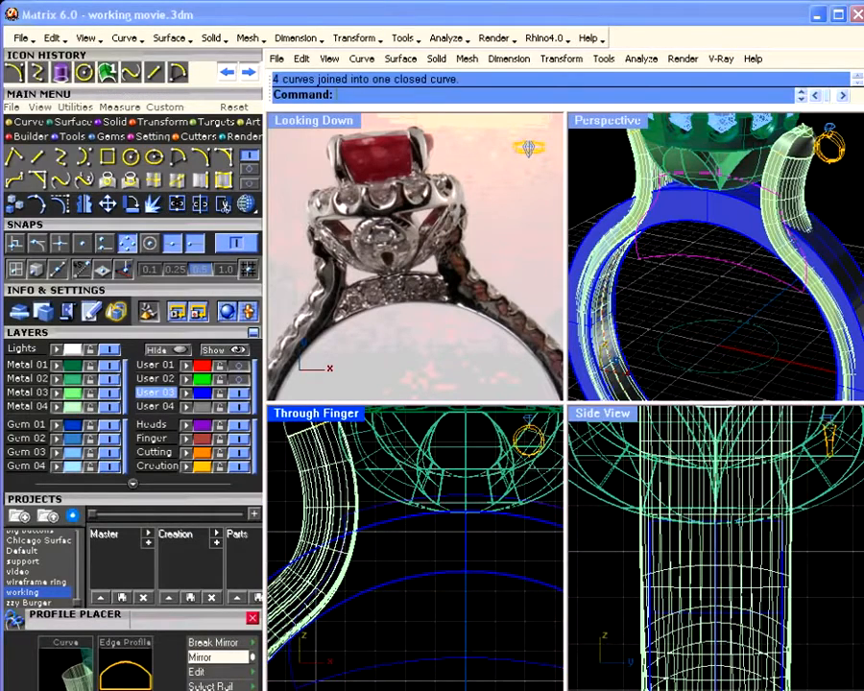
# Extrude the closed bridge outline into a capped solid on both sides, extending well beyond the shank's width.
pyautogui.click(62, 73)
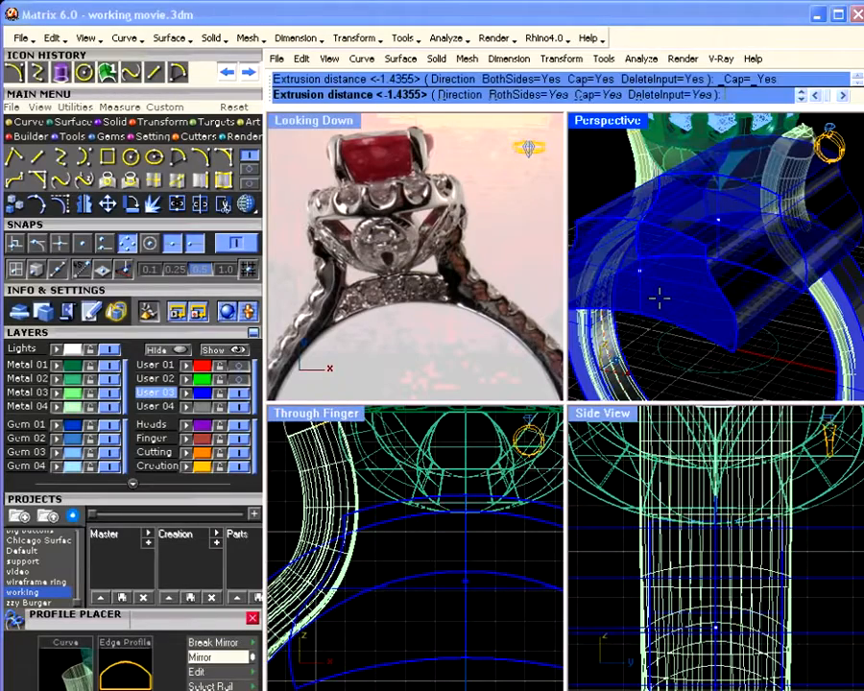
pyautogui.click(722, 307)
pyautogui.moveTo(797, 286); pyautogui.dragTo(701, 301, button='right')
# Create a Boolean intersection of the extruded bridge block and the blue ring solid.
pyautogui.click(106, 122)
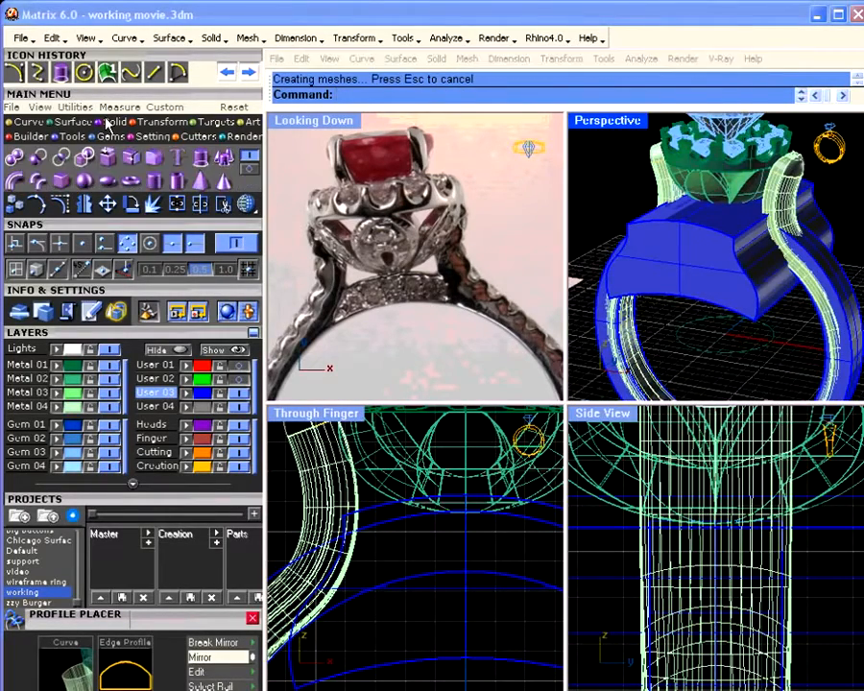
pyautogui.click(60, 156)
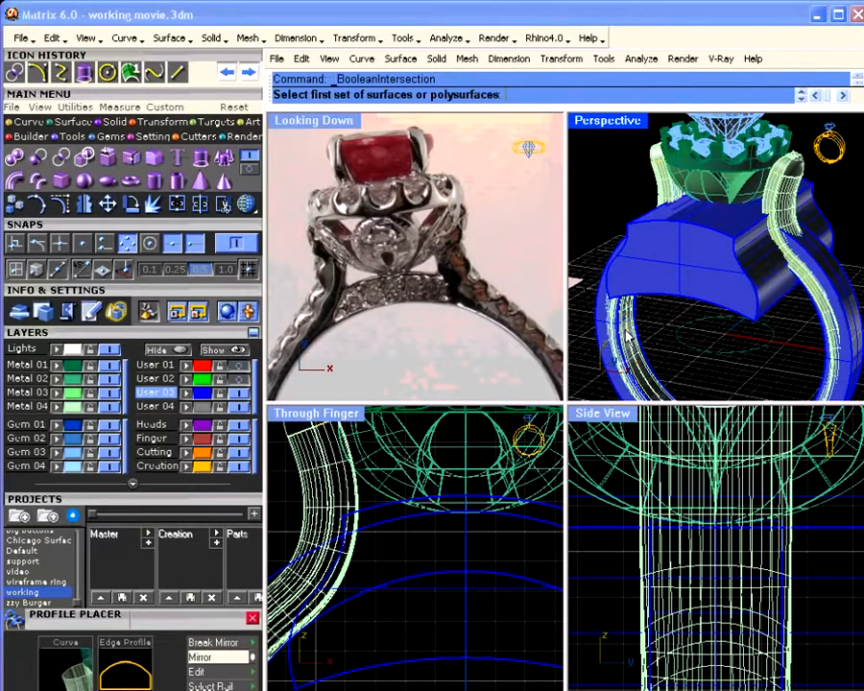
pyautogui.click(821, 286)
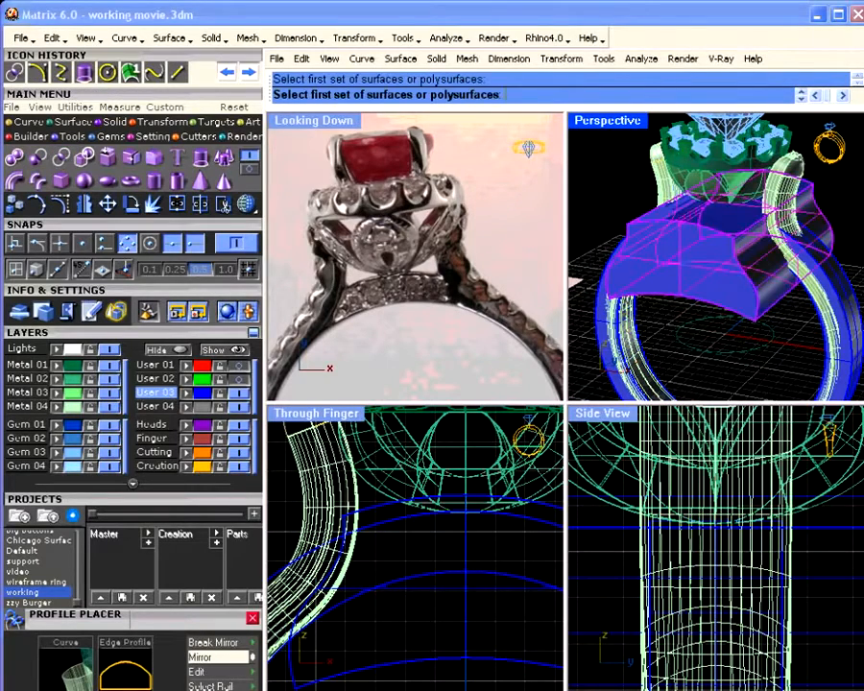
pyautogui.click(845, 293)
pyautogui.press('Return')
pyautogui.moveTo(773, 319); pyautogui.dragTo(742, 284, button='right')
# Move the bridge solid from layer User 03 to the green metal layer used by the setting beneath the halo.
pyautogui.click(736, 233)
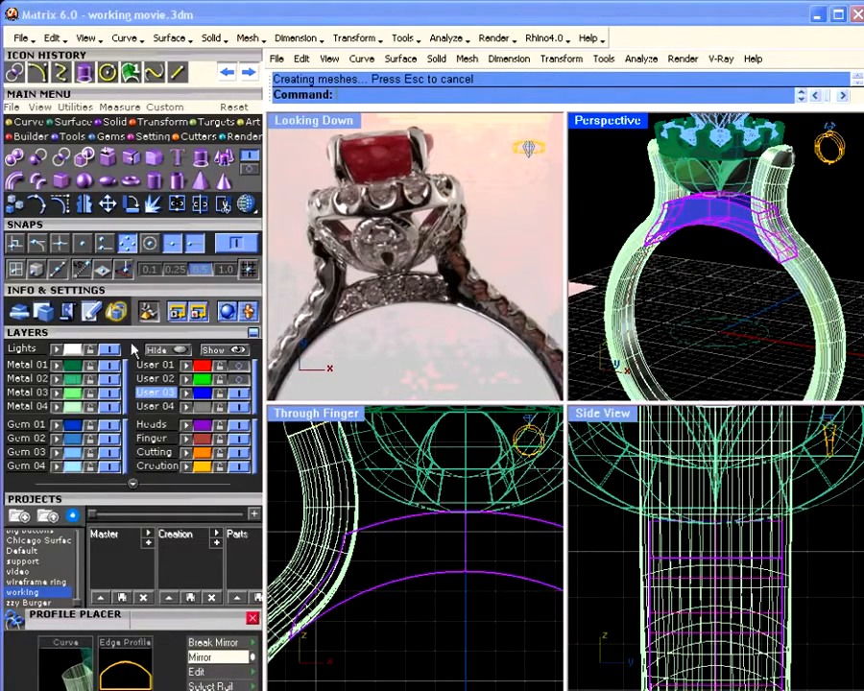
pyautogui.click(740, 275)
pyautogui.moveTo(739, 274); pyautogui.dragTo(815, 233, button='right')
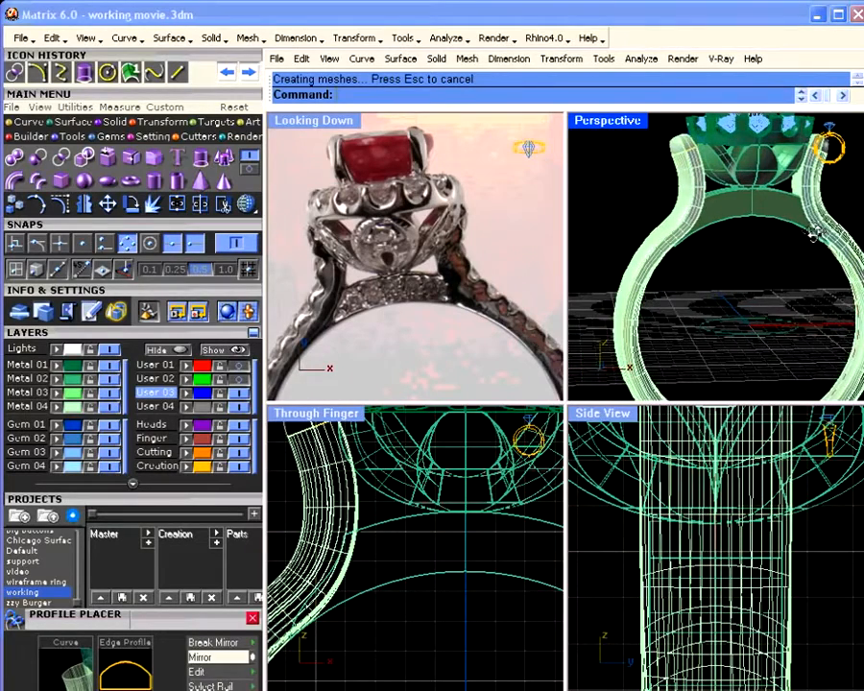
pyautogui.scroll(6, 705, 257)
pyautogui.moveTo(675, 257); pyautogui.dragTo(720, 295, button='right')
pyautogui.scroll(-5, 669, 246)
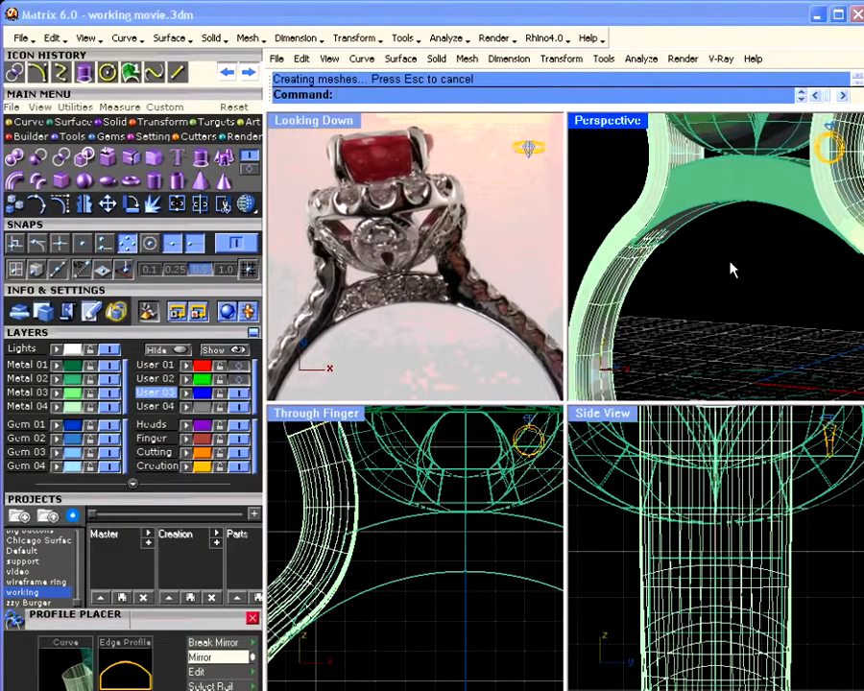
# Fillet the front and back lower edges of the bridge with a radius of 0.2.
pyautogui.click(109, 121)
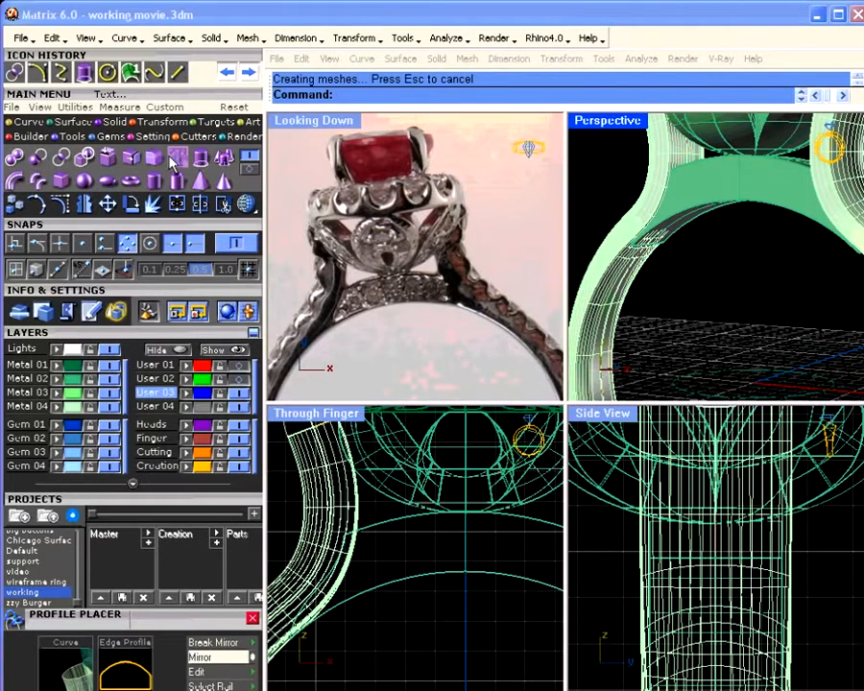
pyautogui.click(156, 160)
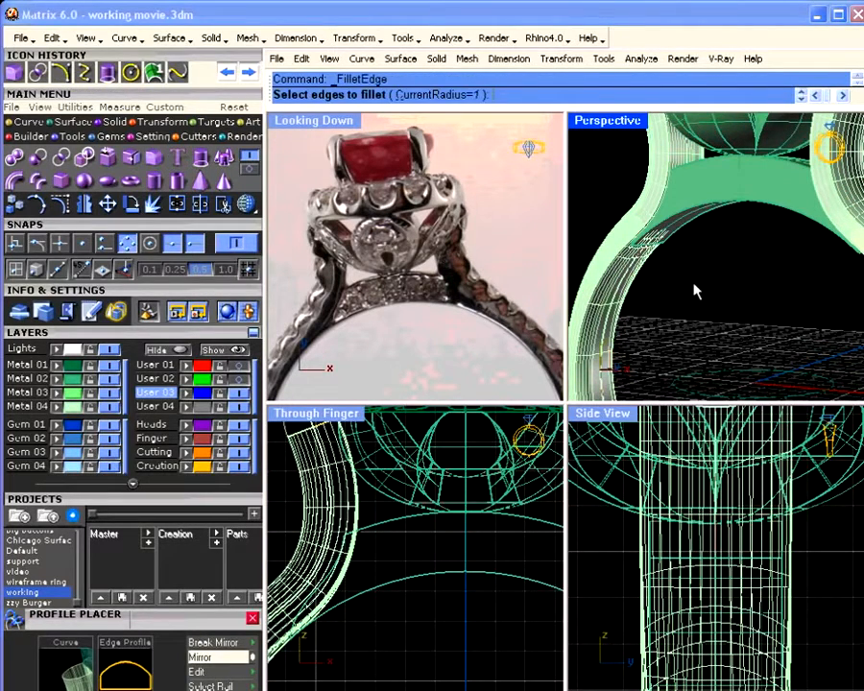
pyautogui.press('Return')
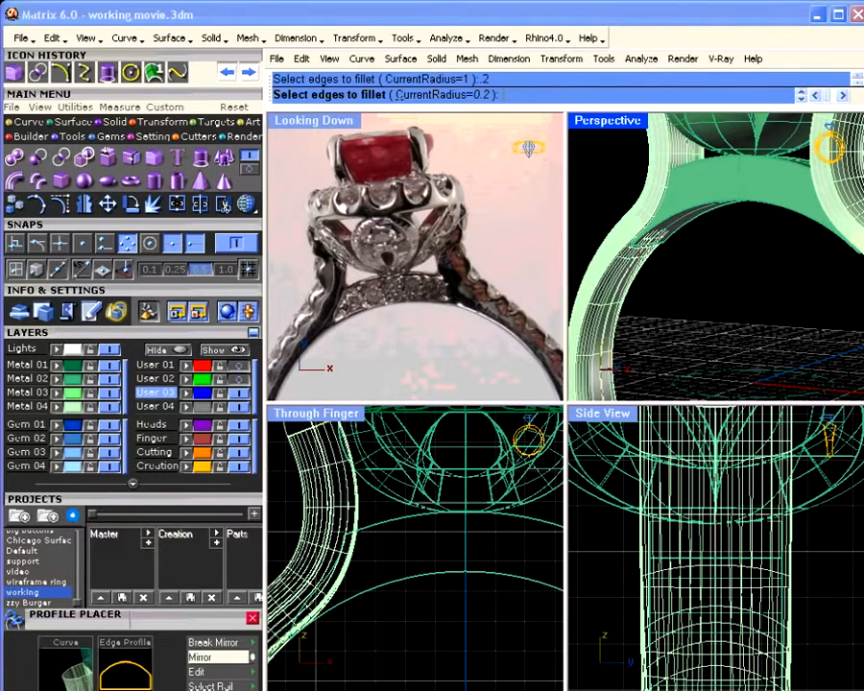
pyautogui.click(706, 213)
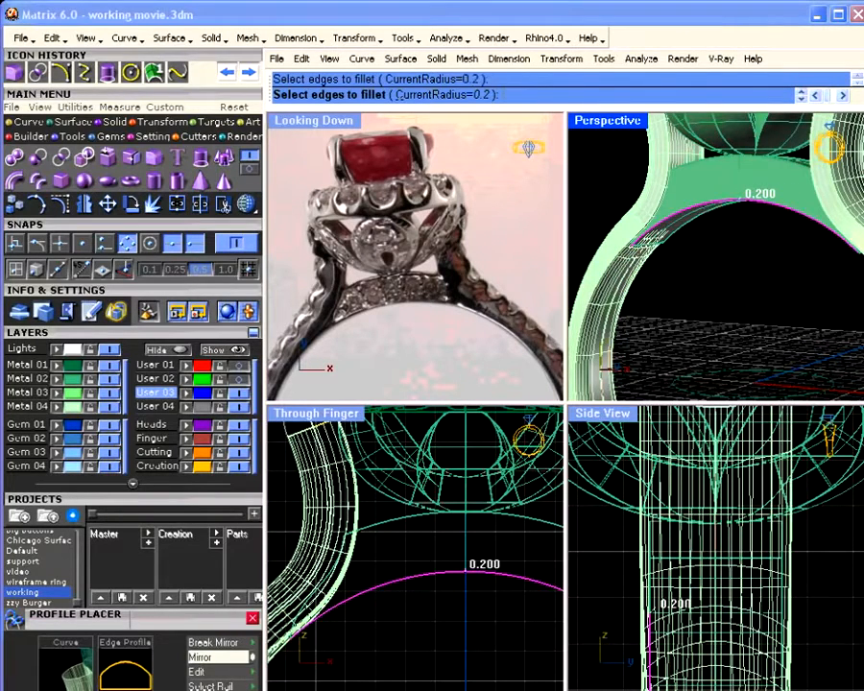
pyautogui.press('Return')
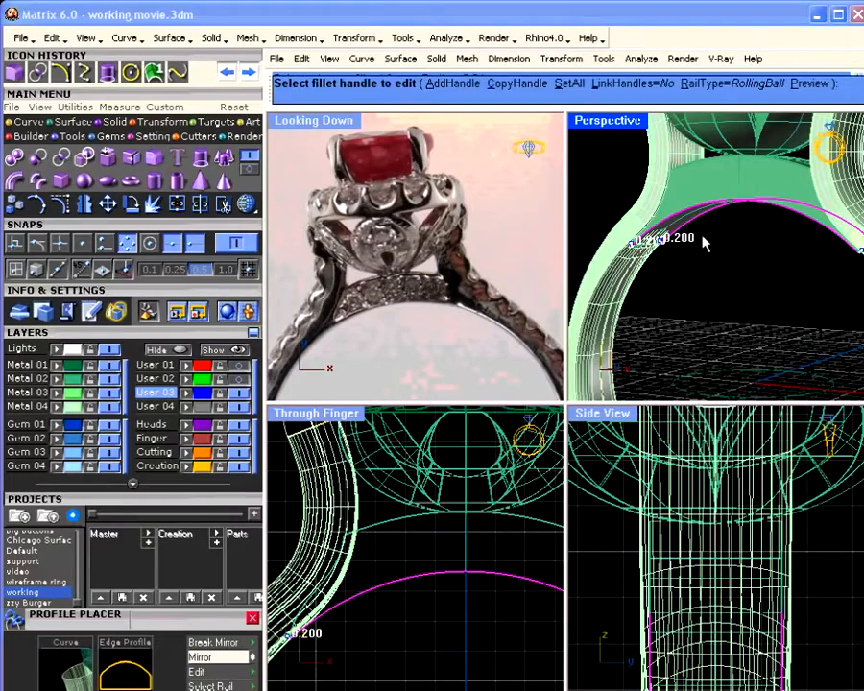
pyautogui.press('Return')
pyautogui.moveTo(700, 245); pyautogui.dragTo(744, 237, button='right')
pyautogui.moveTo(732, 279); pyautogui.dragTo(702, 289, button='right')
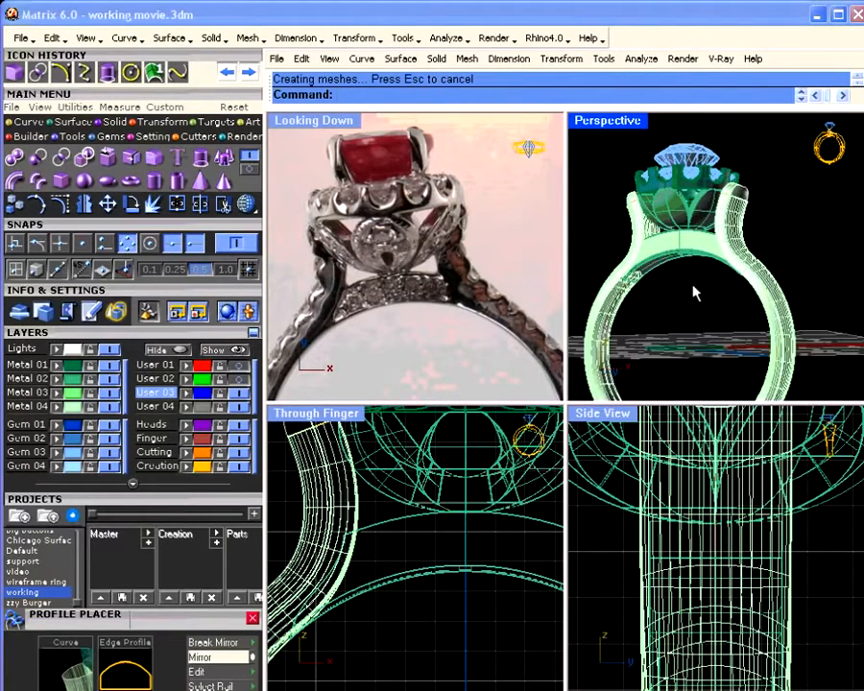
# Bend the bridge slightly upward with Symmetric=Yes, using a horizontal spine from its lower centre to beyond the shank arm in Through Finger.
pyautogui.click(457, 551)
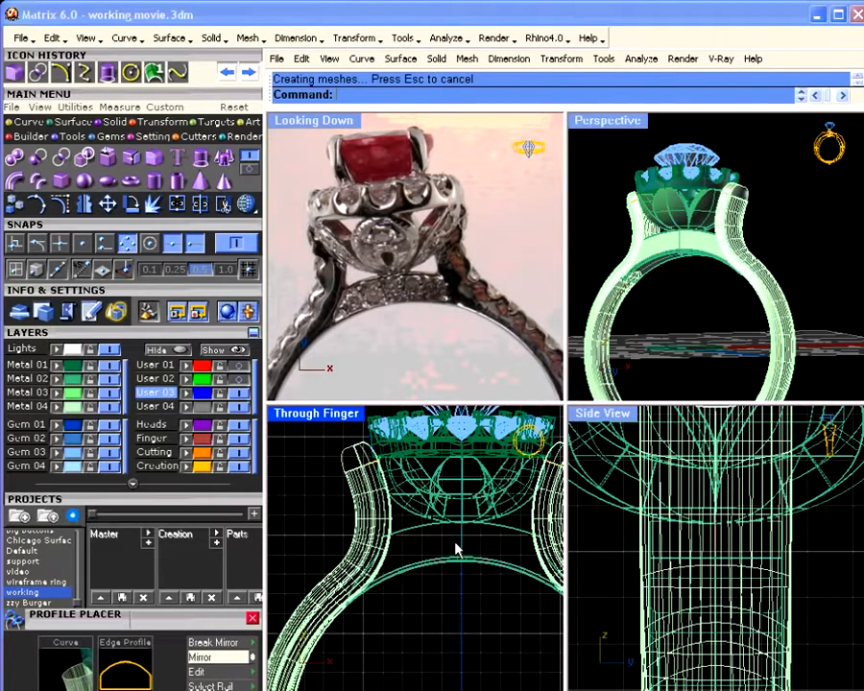
pyautogui.click(505, 530)
pyautogui.click(150, 124)
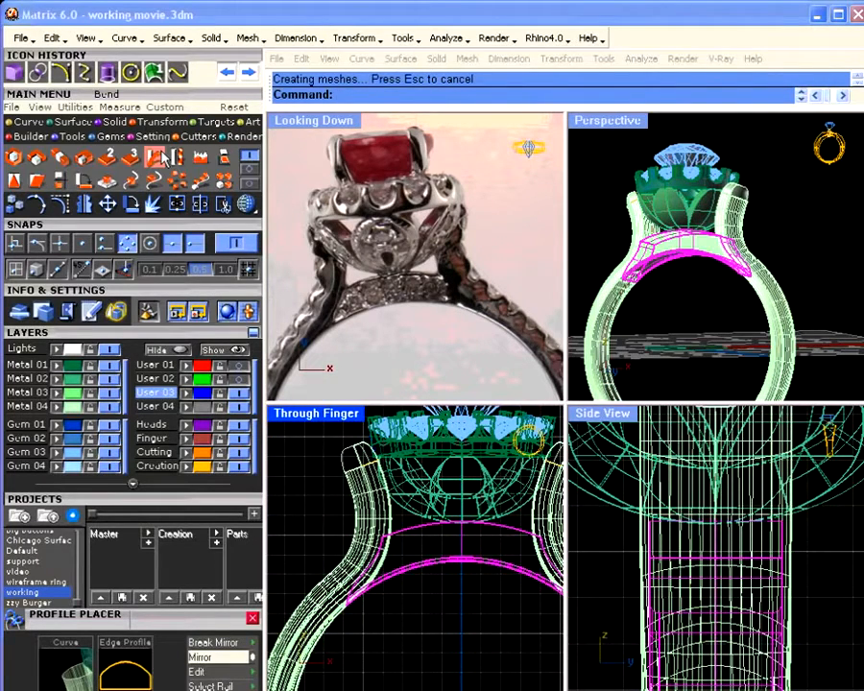
pyautogui.click(155, 158)
pyautogui.click(462, 558)
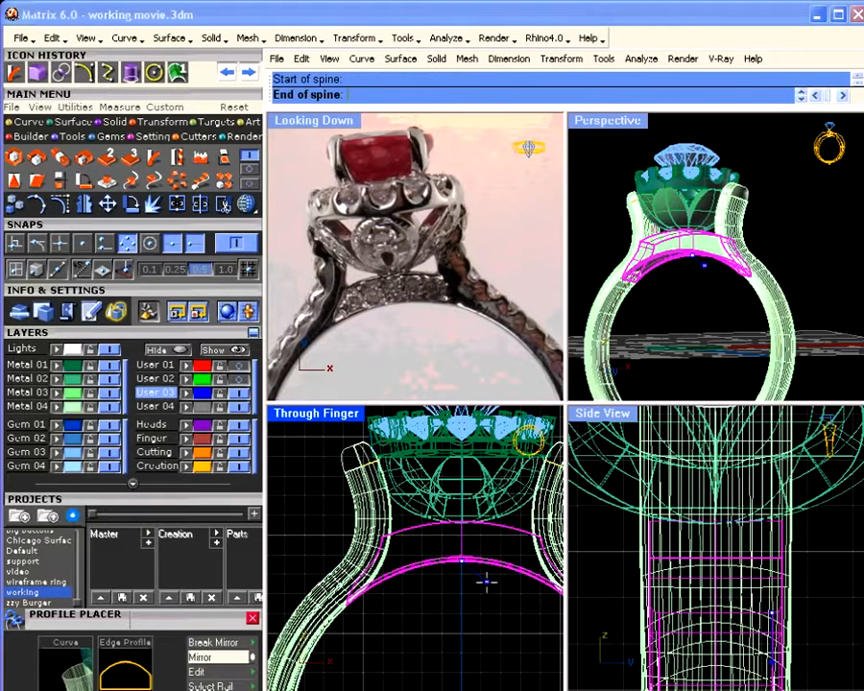
pyautogui.moveTo(487, 581); pyautogui.dragTo(365, 562, button='right')
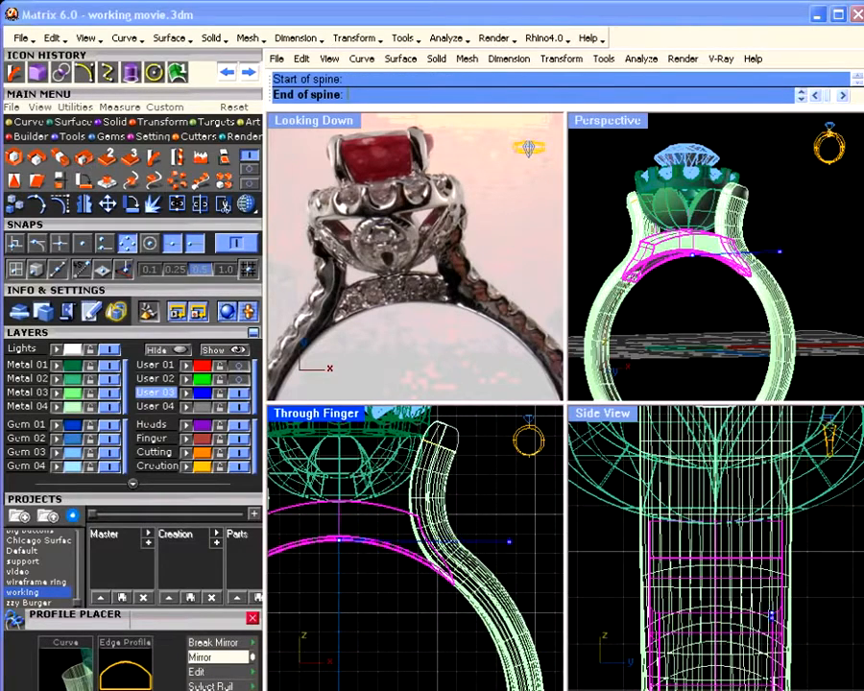
pyautogui.click(535, 545)
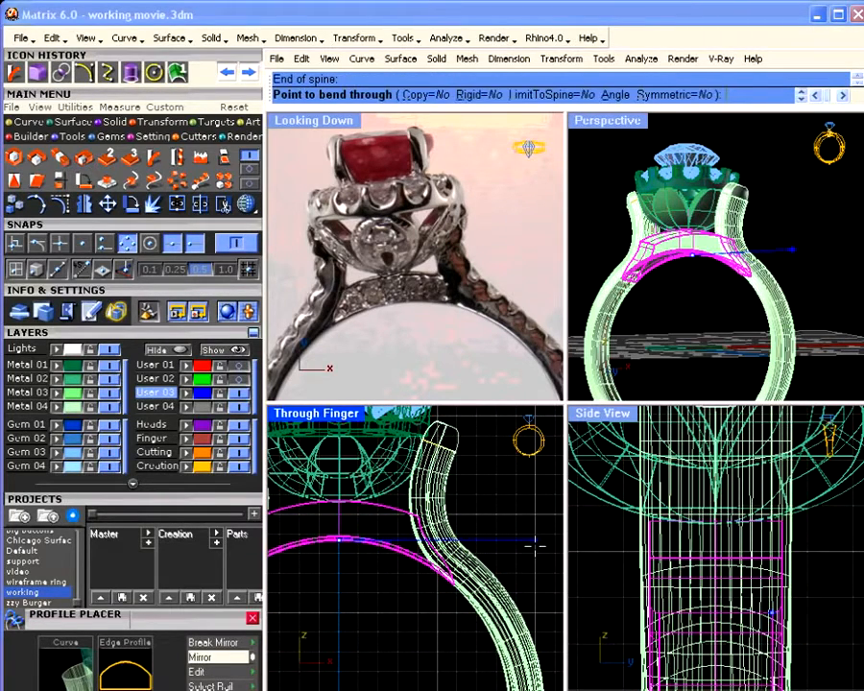
pyautogui.click(672, 96)
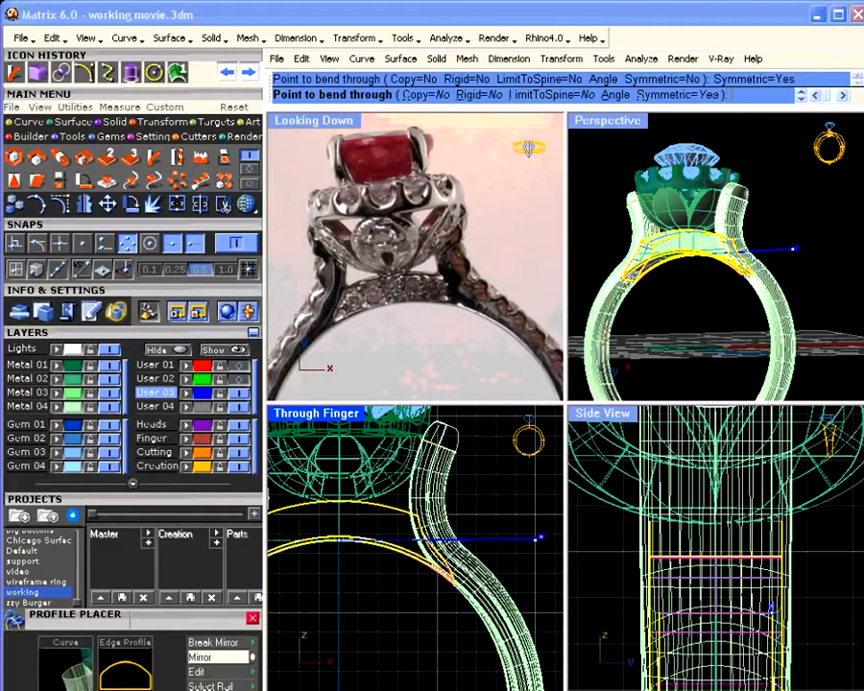
pyautogui.click(541, 538)
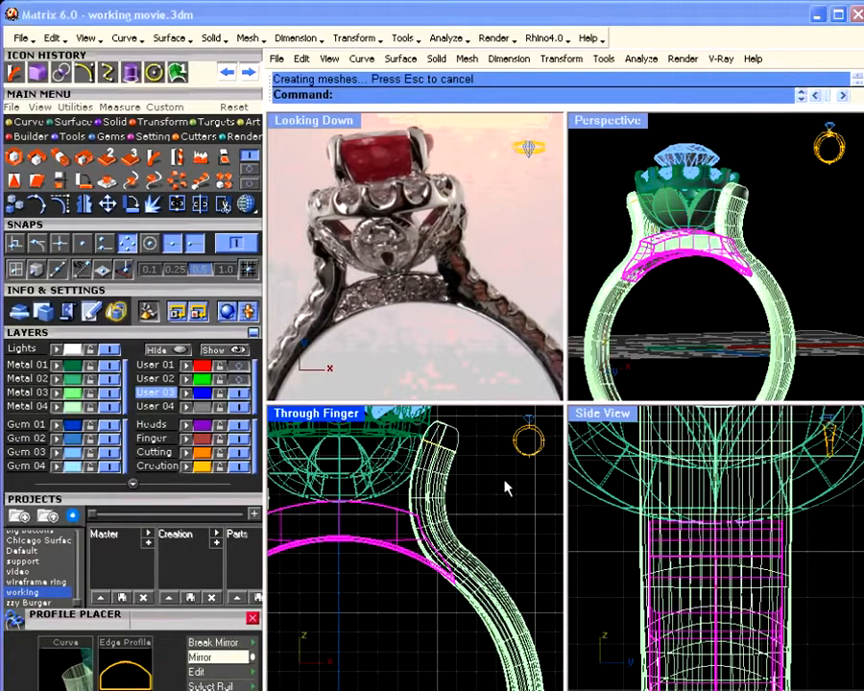
# Examine how the bent bridge meets the shank arms and the halo setting from several angles.
pyautogui.scroll(5, 685, 285)
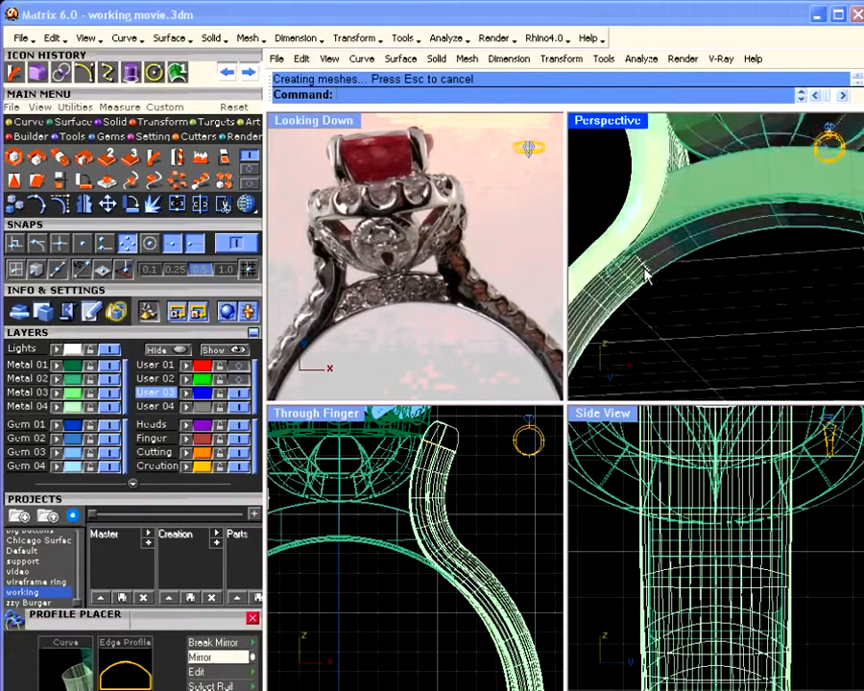
pyautogui.scroll(-6, 653, 284)
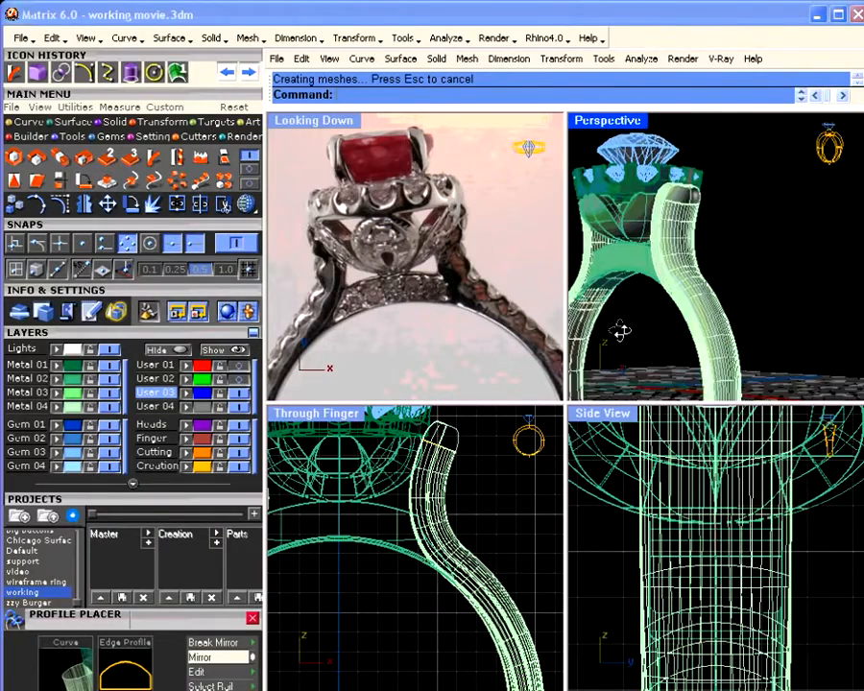
pyautogui.moveTo(619, 331); pyautogui.dragTo(630, 353, button='right')
pyautogui.scroll(-6, 430, 534)
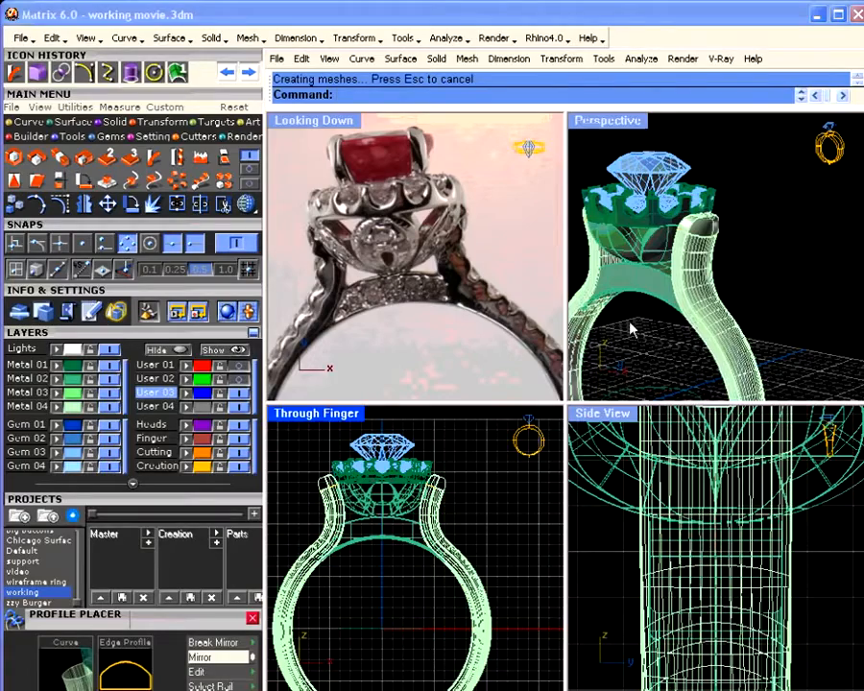
pyautogui.scroll(3, 629, 327)
pyautogui.moveTo(629, 328); pyautogui.dragTo(708, 286, button='right')
pyautogui.moveTo(708, 286)
pyautogui.mouseDown(button='right')
pyautogui.moveTo(711, 295)
pyautogui.moveTo(724, 291)
pyautogui.mouseUp(button='right')
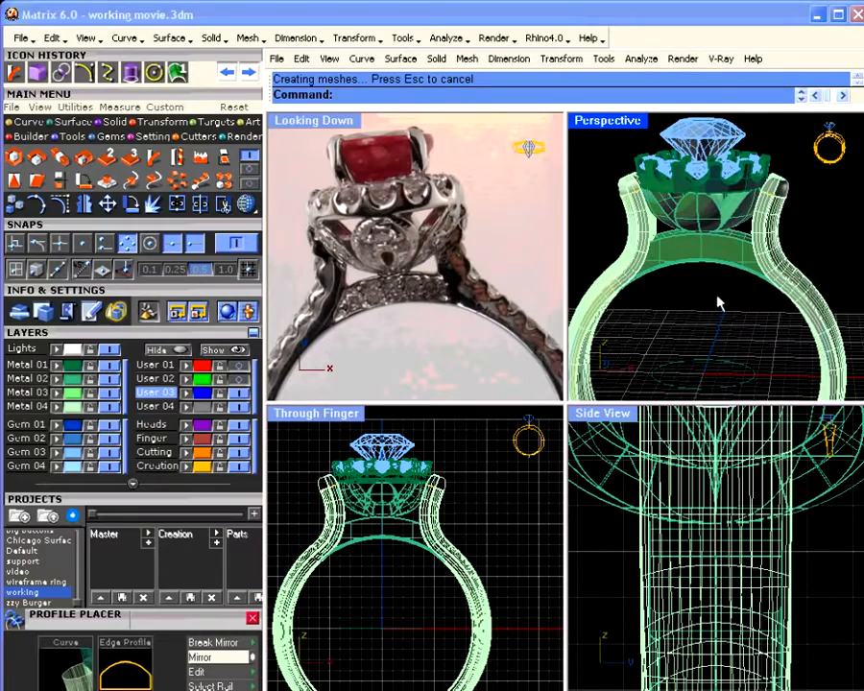
pyautogui.moveTo(731, 283); pyautogui.dragTo(774, 218, button='right')
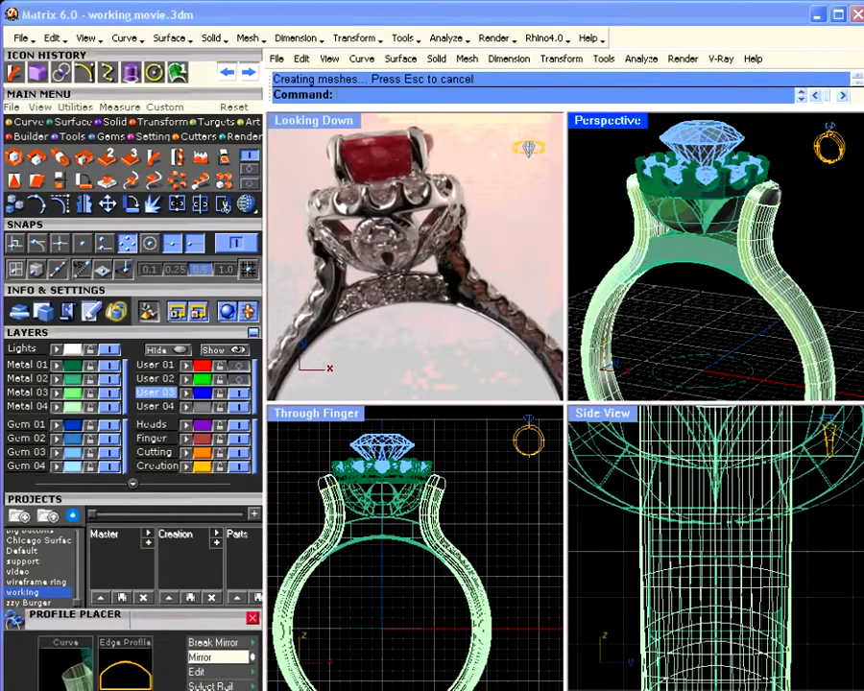
# Delete the shank surface and both of its end caps, keeping the rail and profile curves.
pyautogui.click(773, 223)
pyautogui.press('Delete')
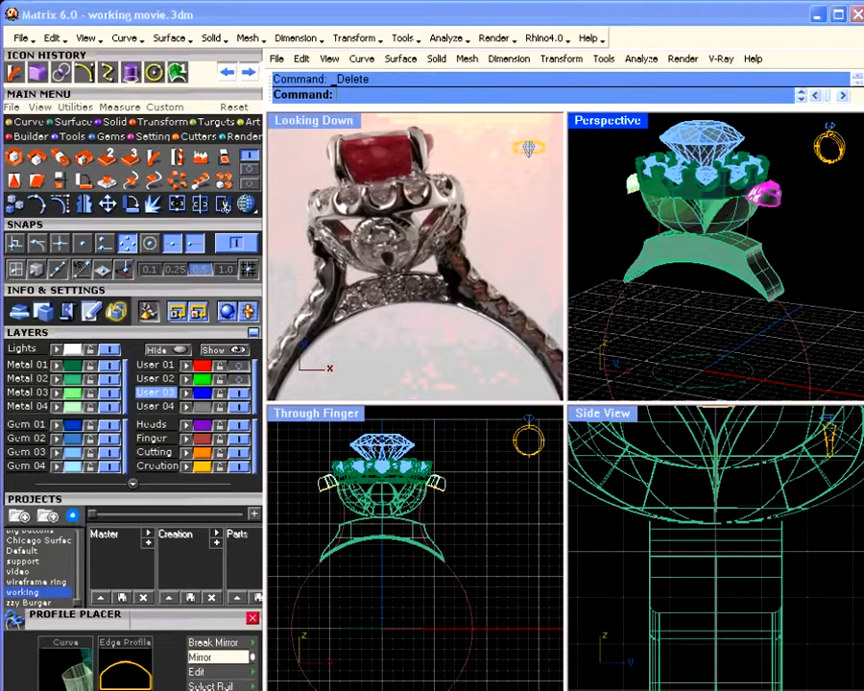
pyautogui.click(634, 184)
pyautogui.press('Delete')
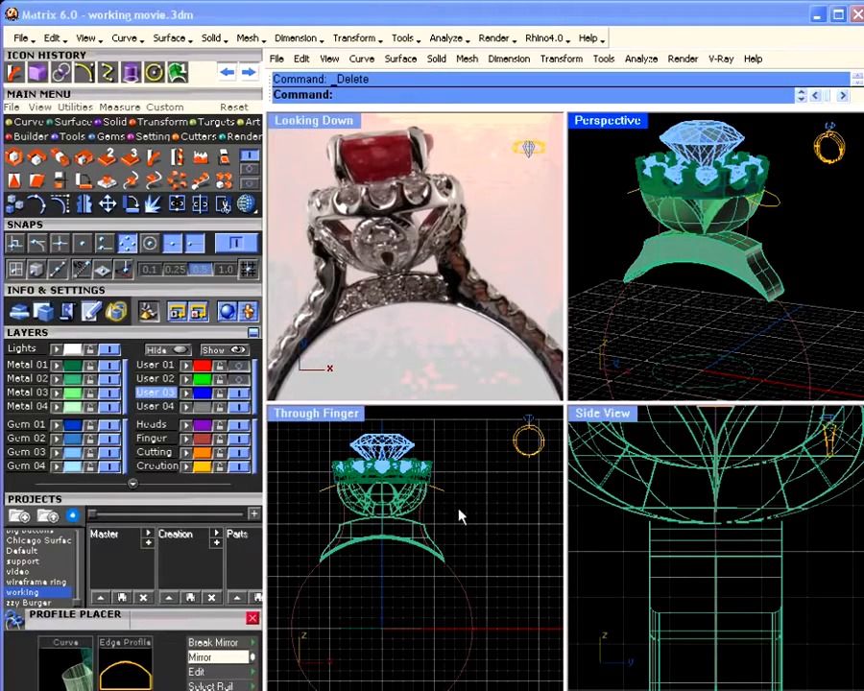
# Make the profile at the upper end of the shank rail shallower with its Profile Placer handle.
pyautogui.moveTo(689, 273); pyautogui.dragTo(734, 307, button='right')
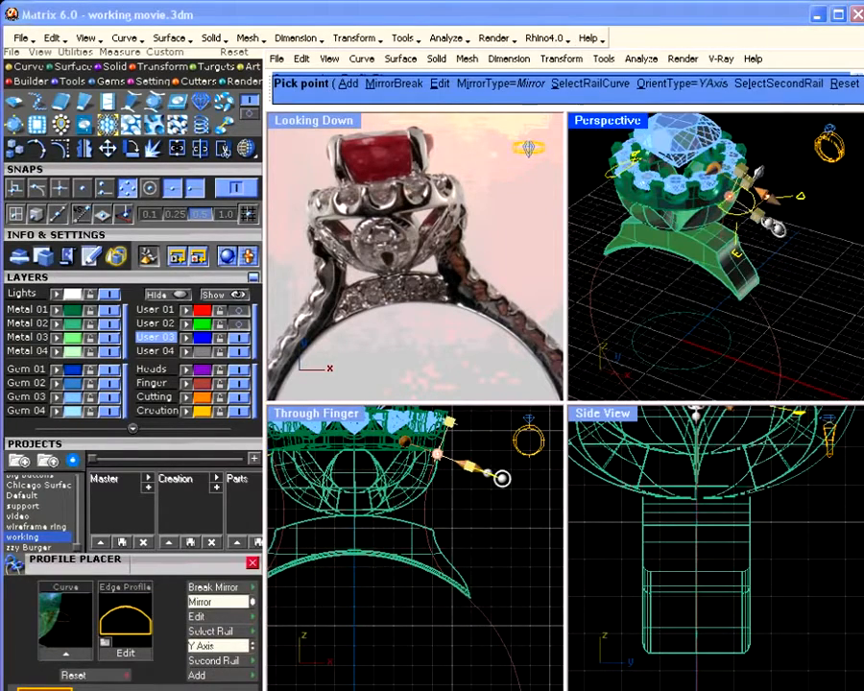
pyautogui.moveTo(757, 192); pyautogui.dragTo(750, 182)
pyautogui.moveTo(750, 181); pyautogui.dragTo(708, 268, button='right')
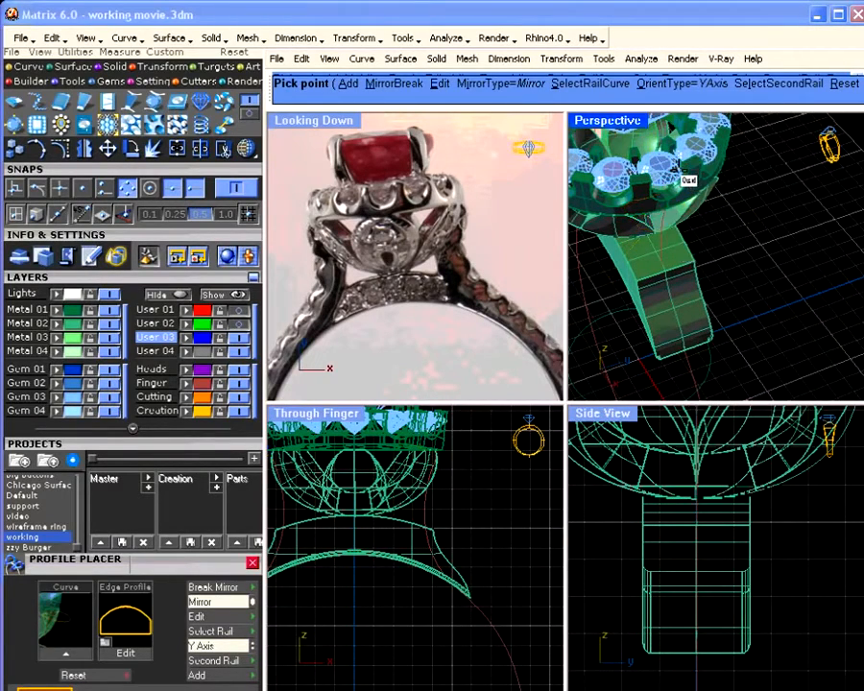
pyautogui.click(675, 170)
pyautogui.moveTo(708, 279); pyautogui.dragTo(647, 265, button='right')
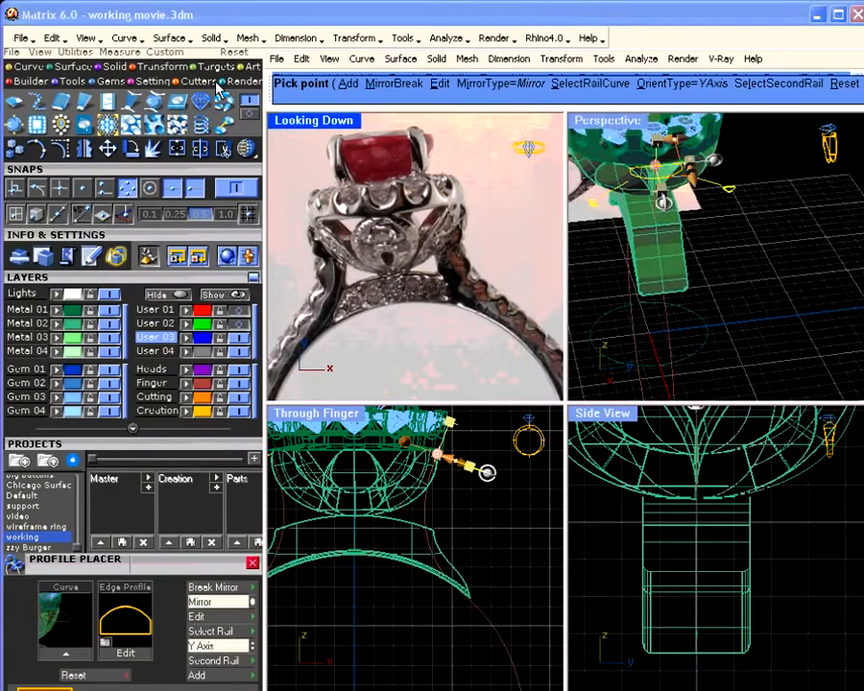
# Finish placing the profile, then offset the shank rail curve outward by 1.8 in Through Finger.
pyautogui.moveTo(721, 515); pyautogui.dragTo(709, 594, button='right')
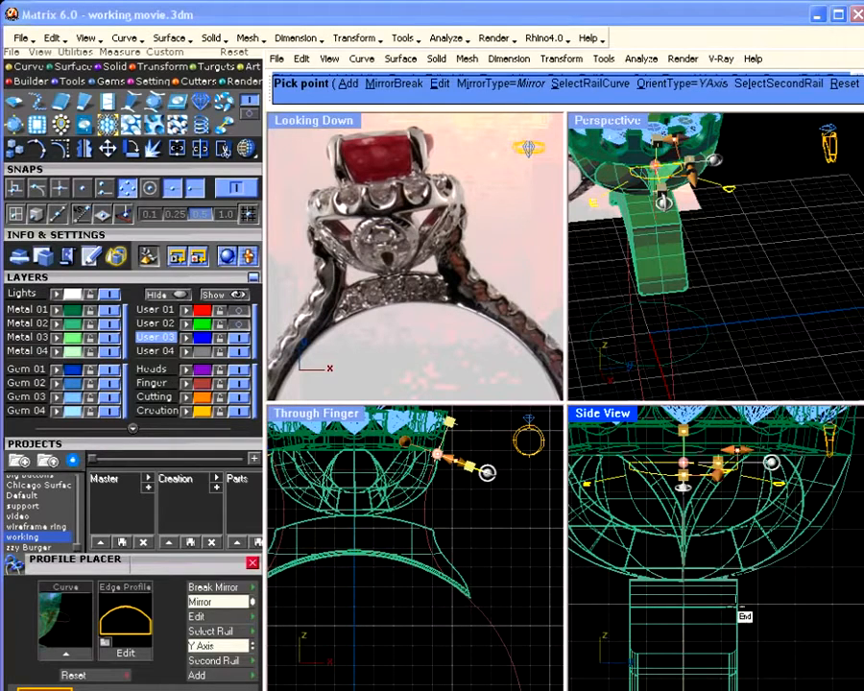
pyautogui.rightClick(716, 551)
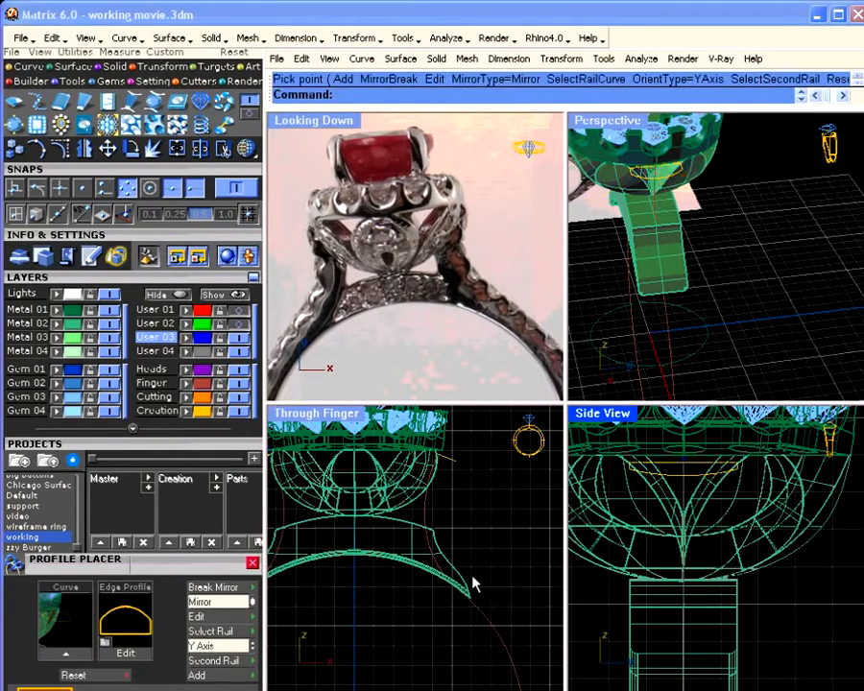
pyautogui.scroll(-5, 472, 584)
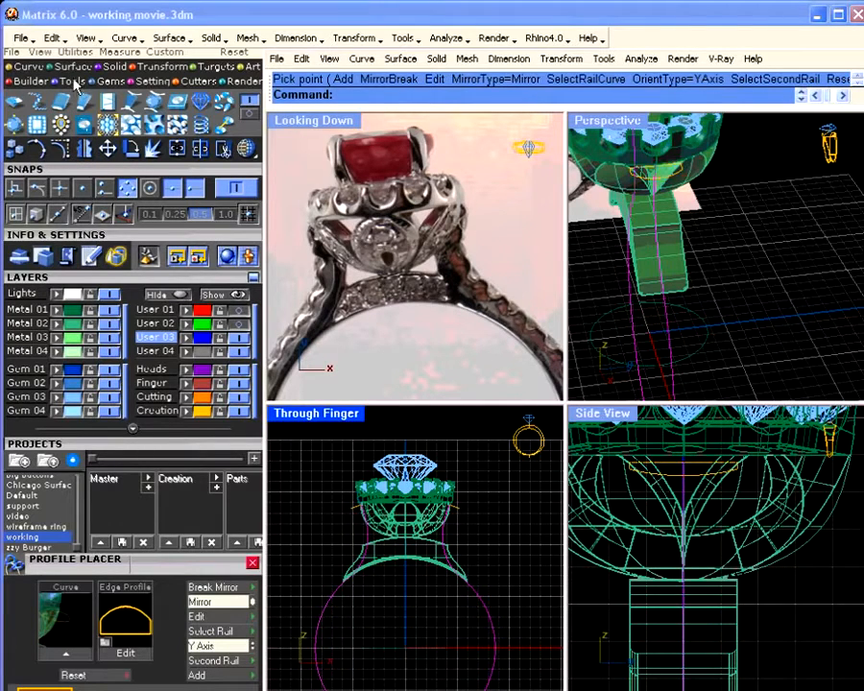
pyautogui.click(27, 66)
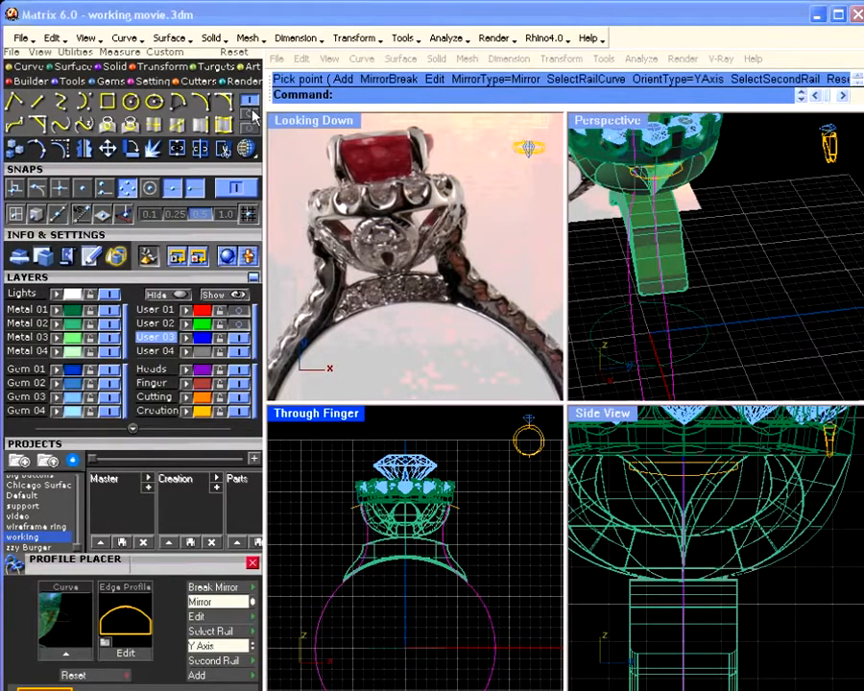
pyautogui.click(250, 113)
pyautogui.click(15, 104)
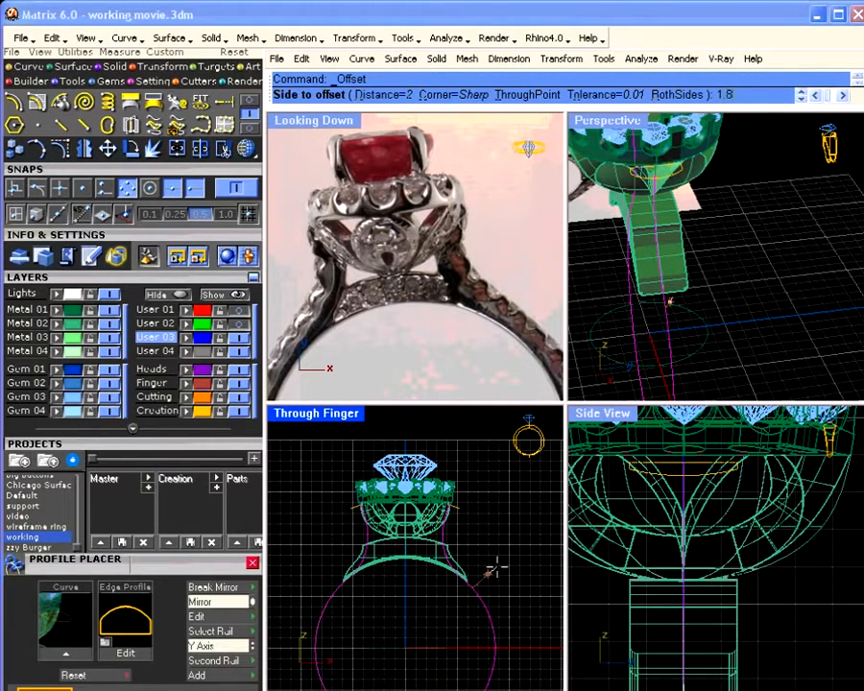
pyautogui.press('Return')
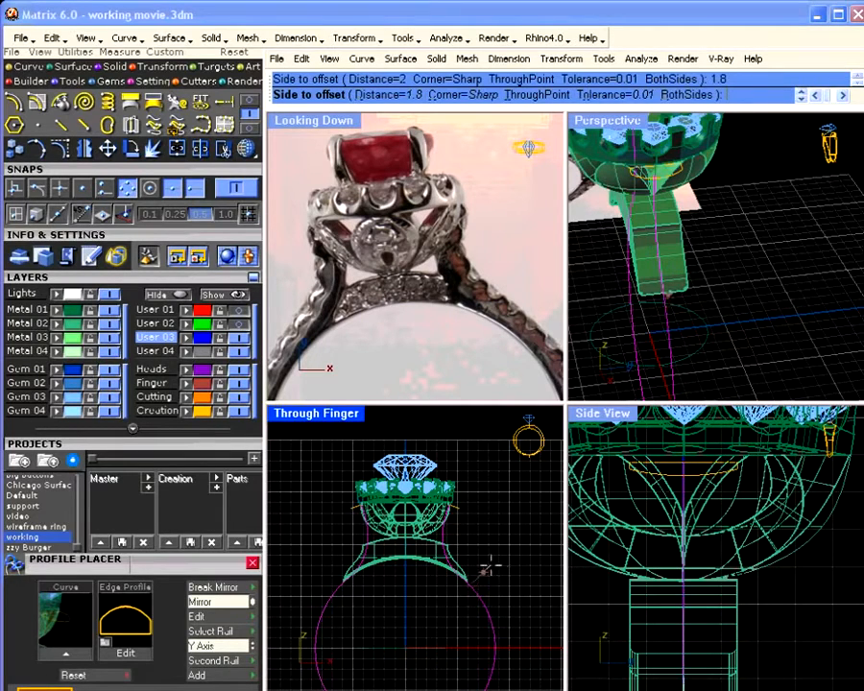
pyautogui.click(495, 574)
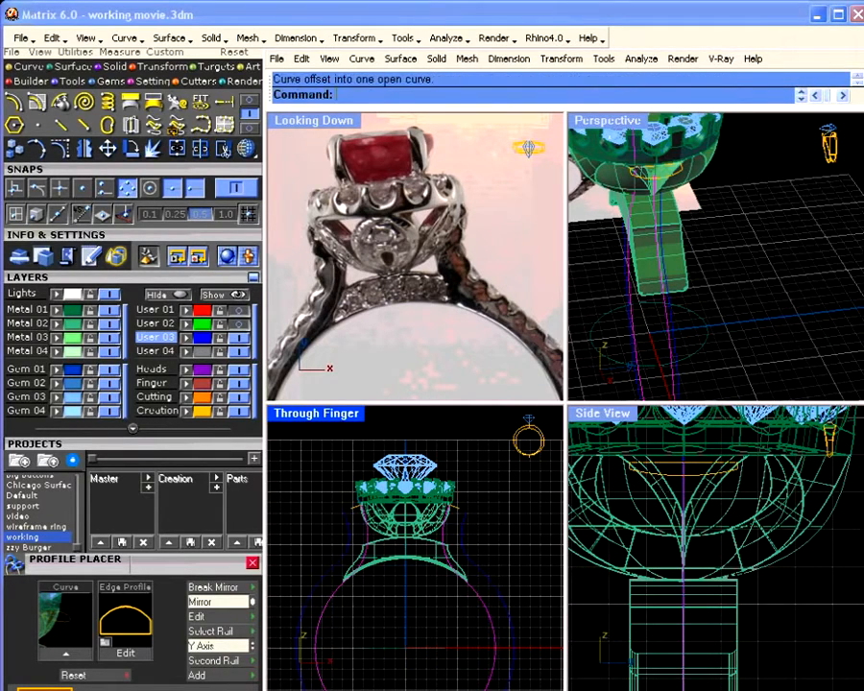
pyautogui.scroll(-2, 471, 550)
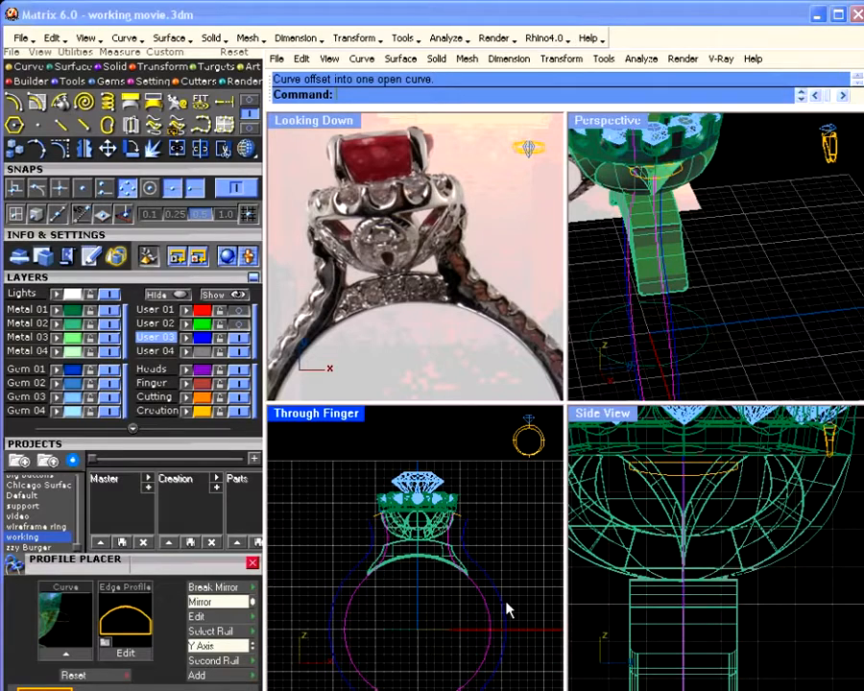
# Apply a cage edit to the outer offset curve using a BoundingBox control, World coordinates and the Global region.
pyautogui.click(497, 587)
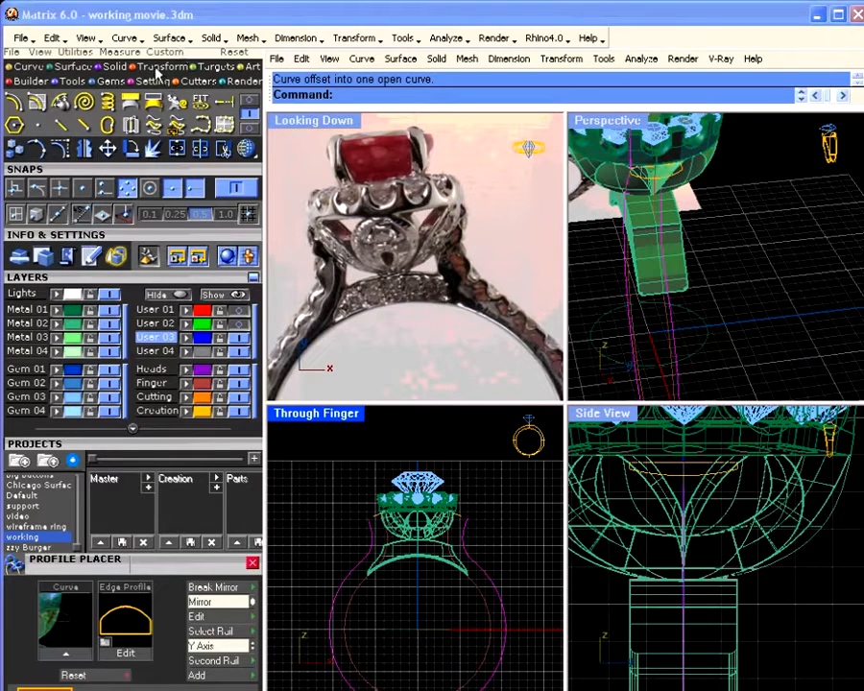
pyautogui.click(116, 67)
pyautogui.click(249, 113)
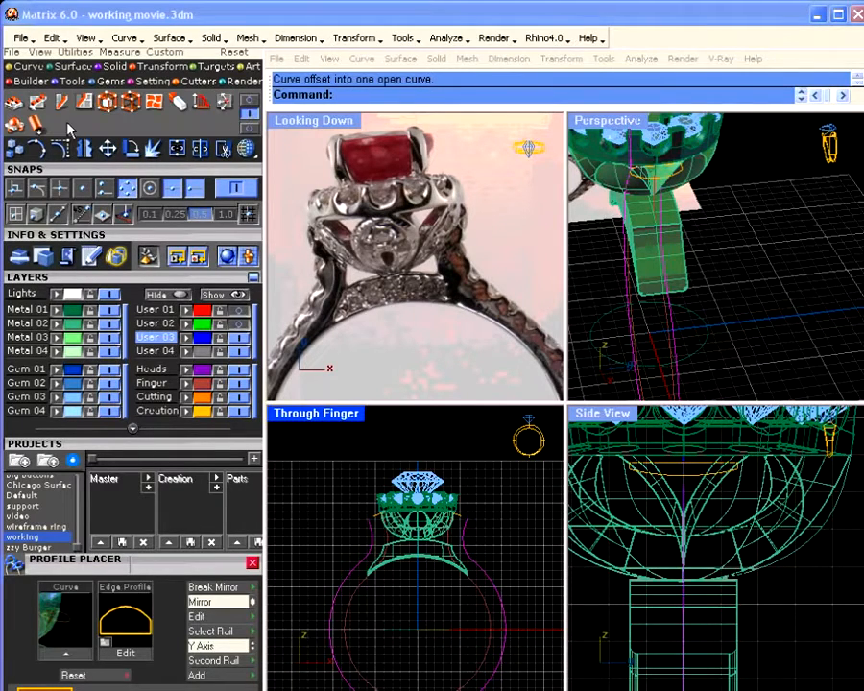
pyautogui.click(108, 103)
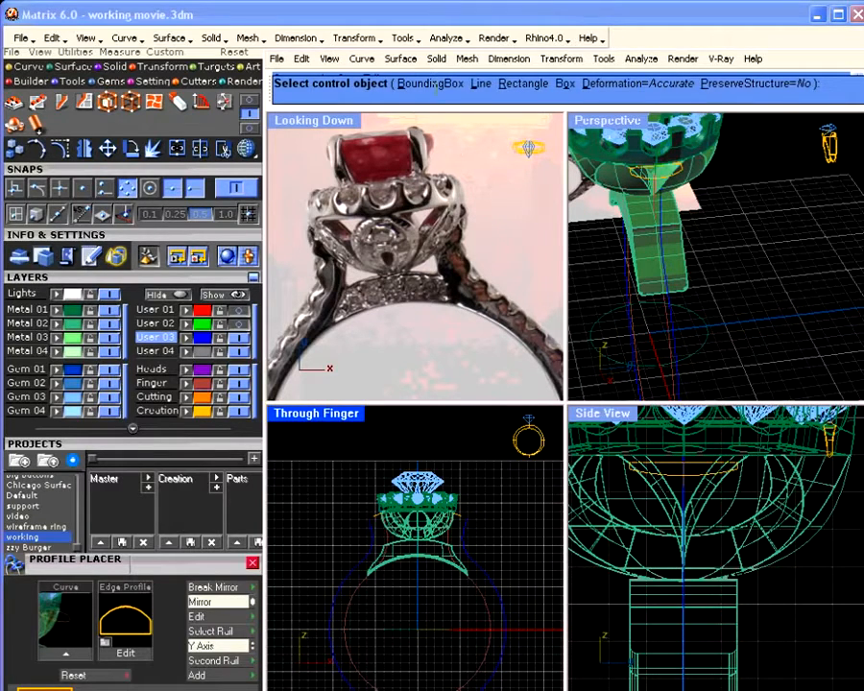
pyautogui.click(435, 83)
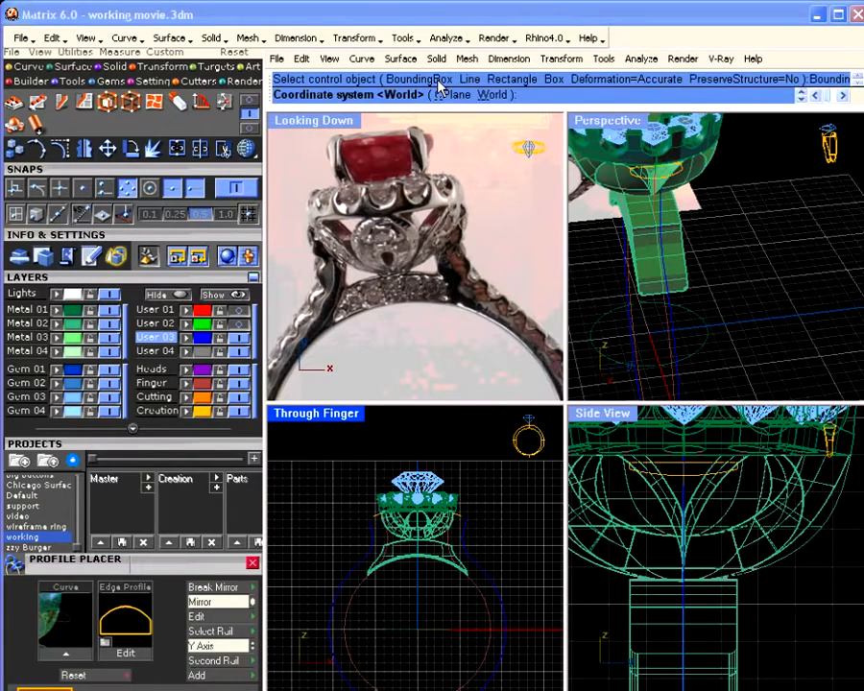
pyautogui.press('Return')
pyautogui.press('Return')
pyautogui.press('Return')
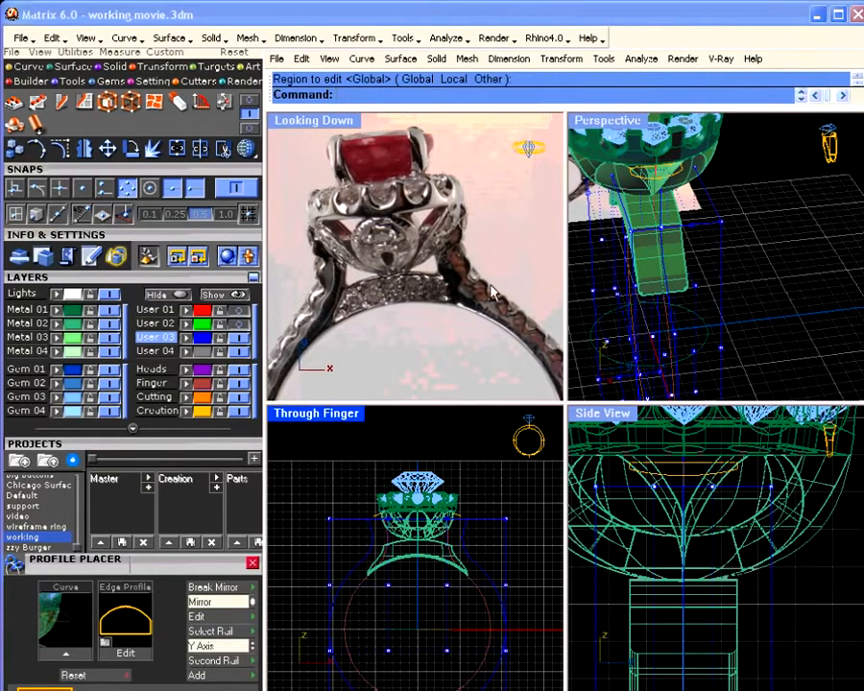
# Scale the top row of cage points inward to about 0.77 with Scale1D from the world origin.
pyautogui.moveTo(323, 522); pyautogui.dragTo(505, 524)
pyautogui.moveTo(315, 527); pyautogui.dragTo(520, 523)
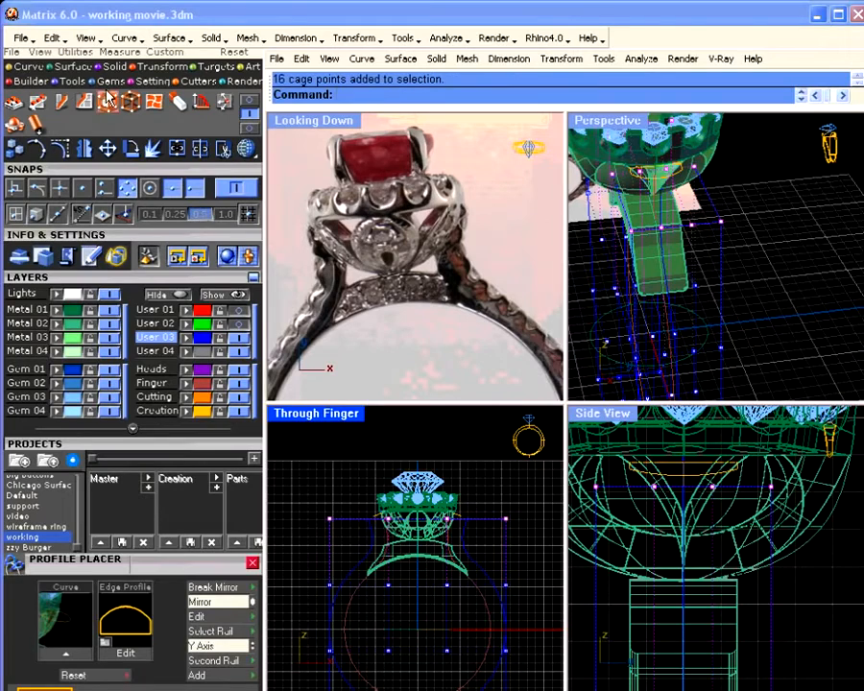
pyautogui.click(246, 100)
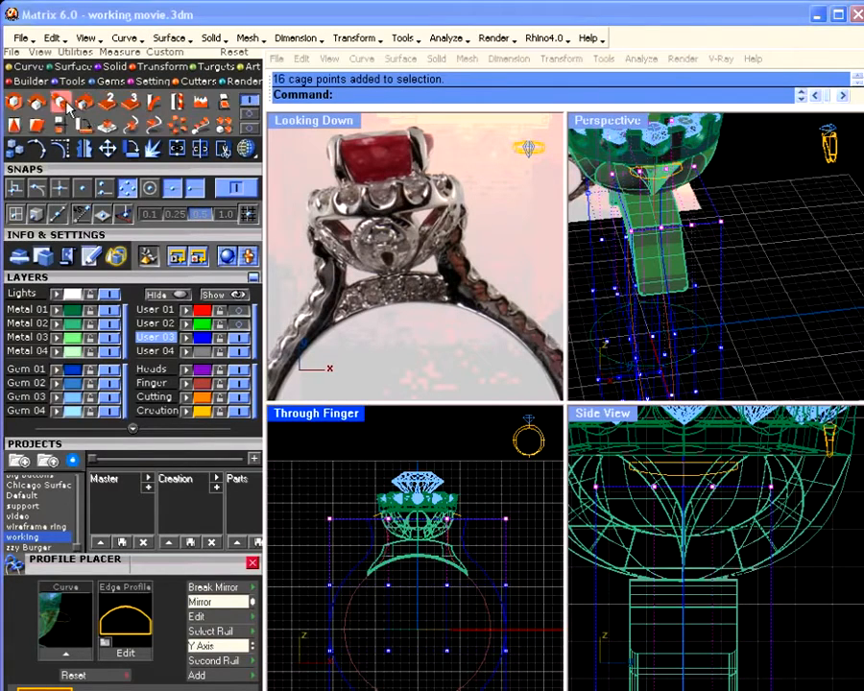
pyautogui.click(61, 104)
pyautogui.write('W0,0,0')
pyautogui.press('Return')
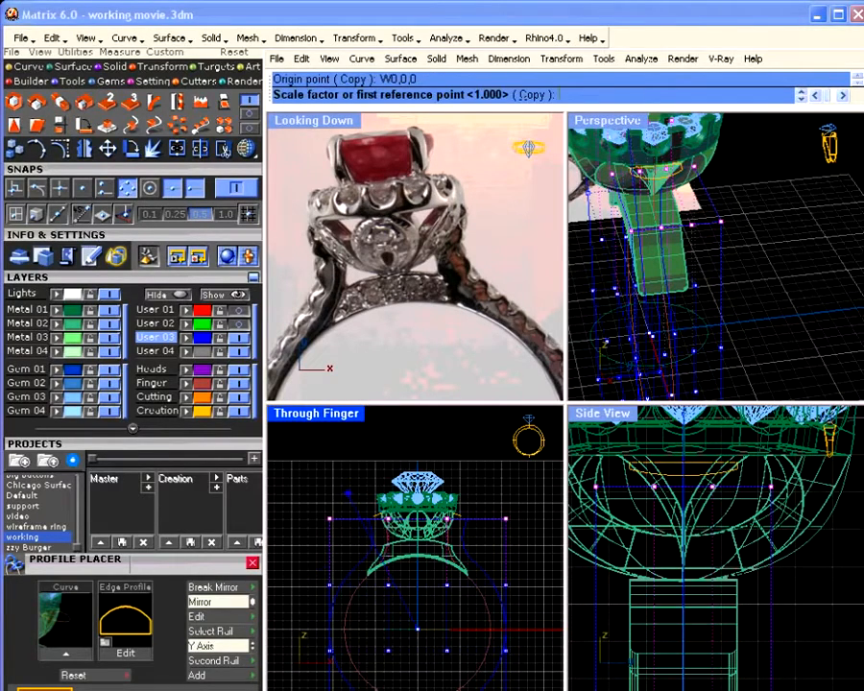
pyautogui.click(287, 630)
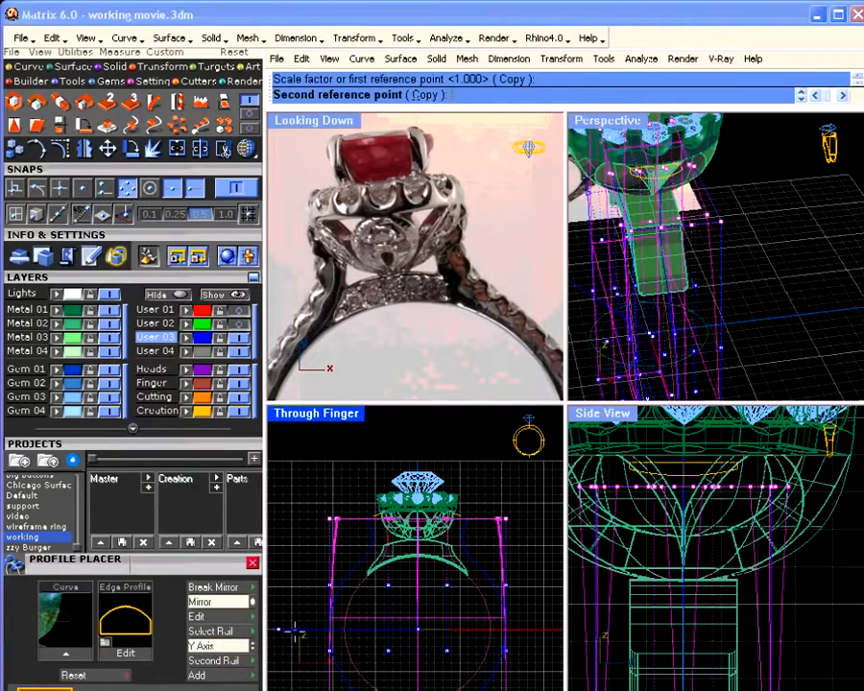
pyautogui.click(311, 635)
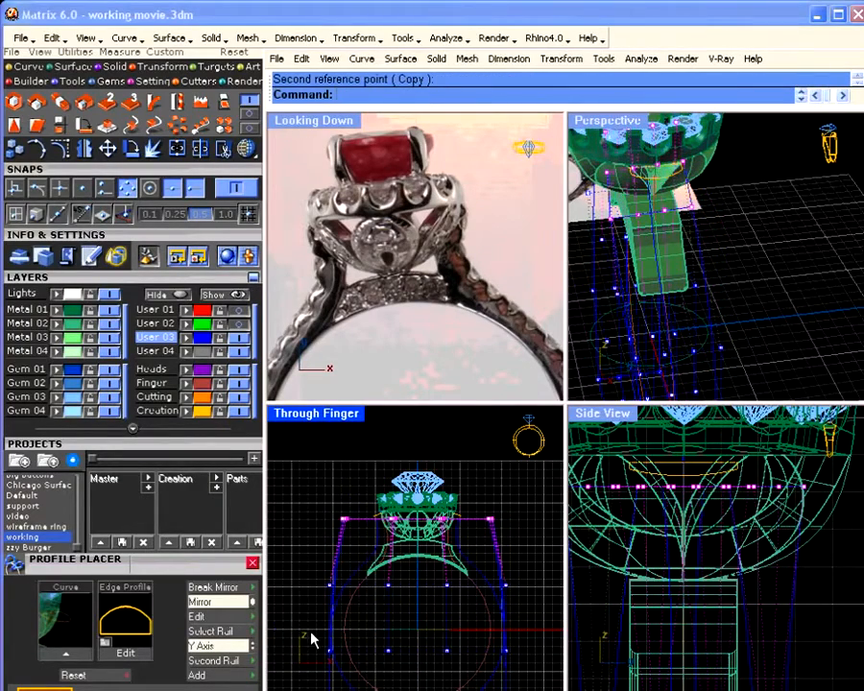
# Widen the top row of cage points by a factor of about 1.025 with Scale1D from the ring's centreline.
pyautogui.scroll(6, 470, 532)
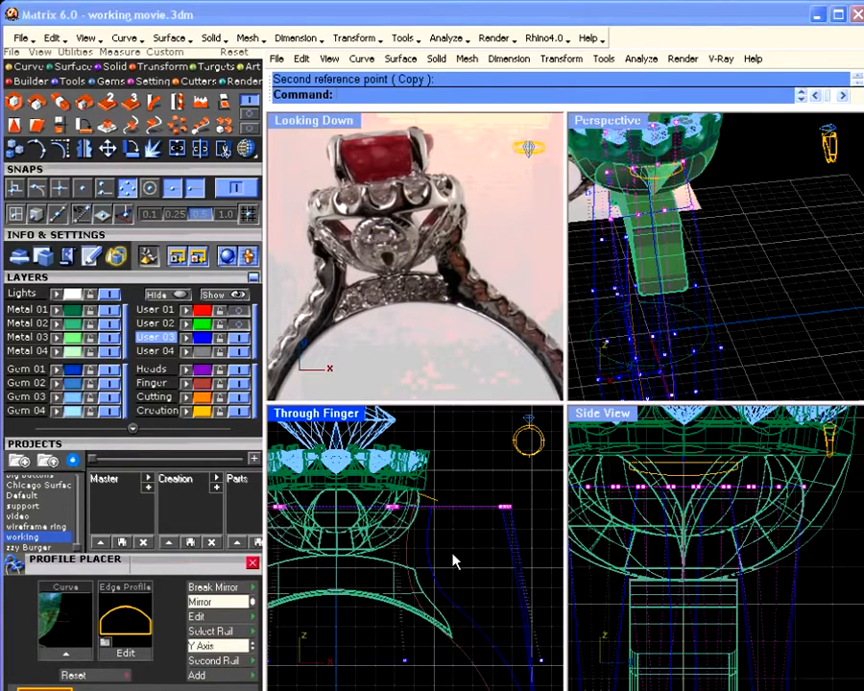
pyautogui.moveTo(455, 560); pyautogui.dragTo(439, 541, button='right')
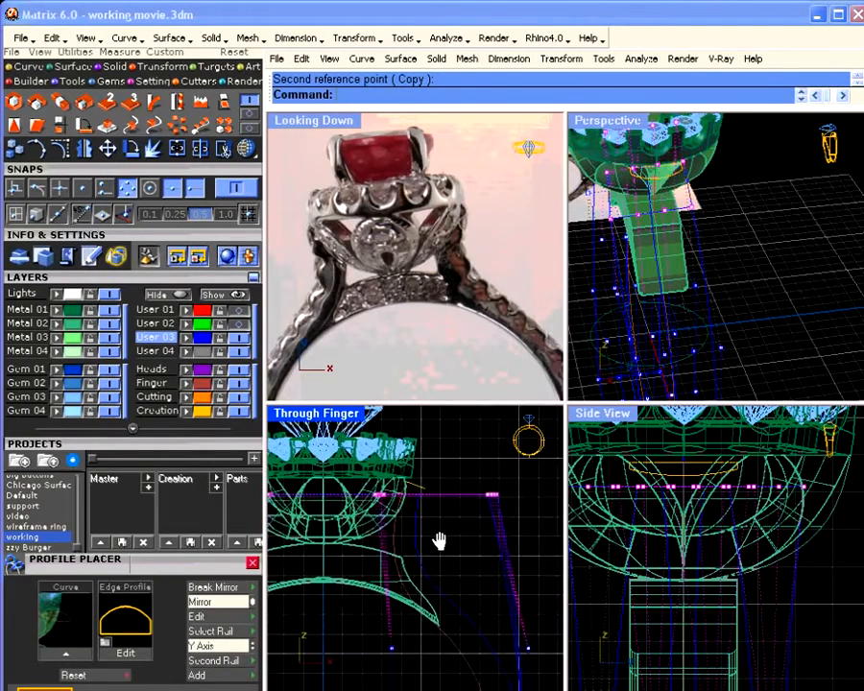
pyautogui.click(60, 103)
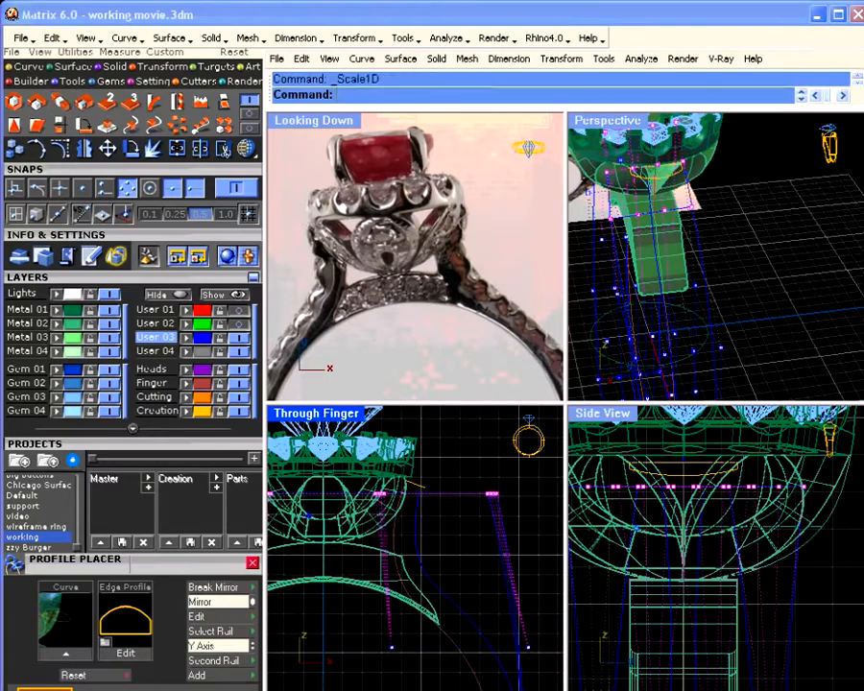
pyautogui.click(329, 597)
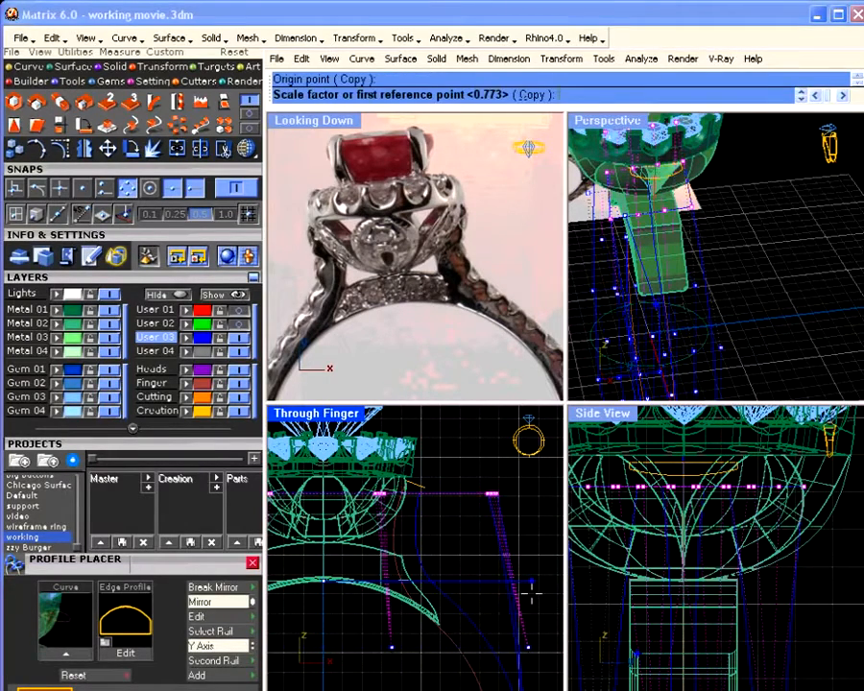
pyautogui.click(531, 593)
pyautogui.click(536, 599)
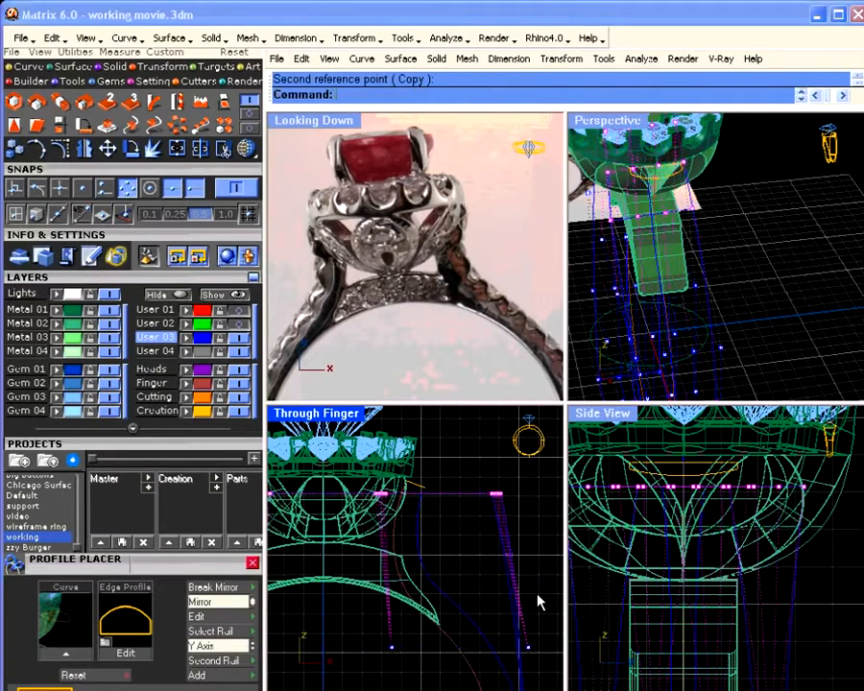
# Raise the top cage points slightly and widen them with Scale1D so the outer rail ends at the upper profile's outer end.
pyautogui.scroll(5, 427, 495)
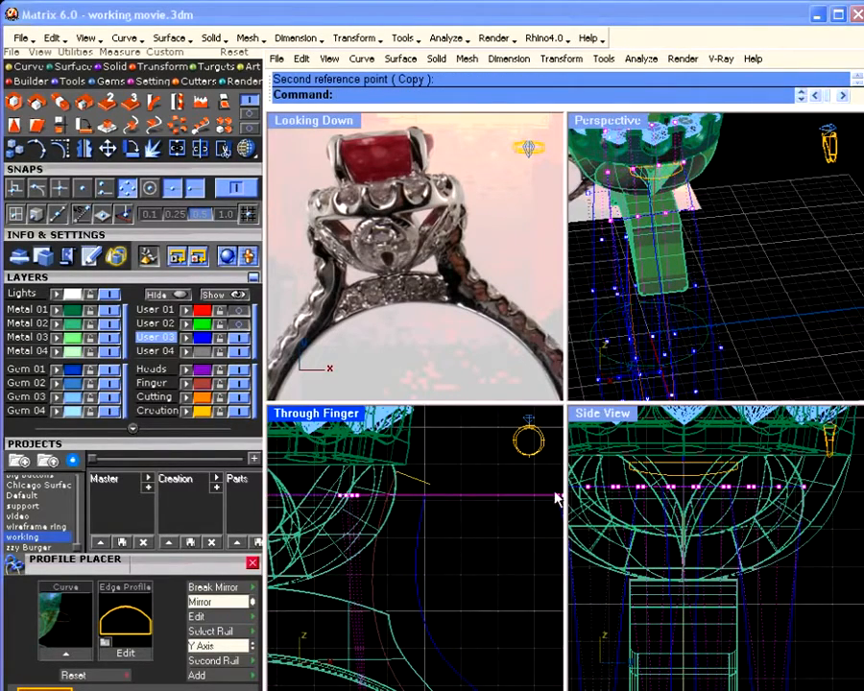
pyautogui.moveTo(557, 494); pyautogui.dragTo(556, 485)
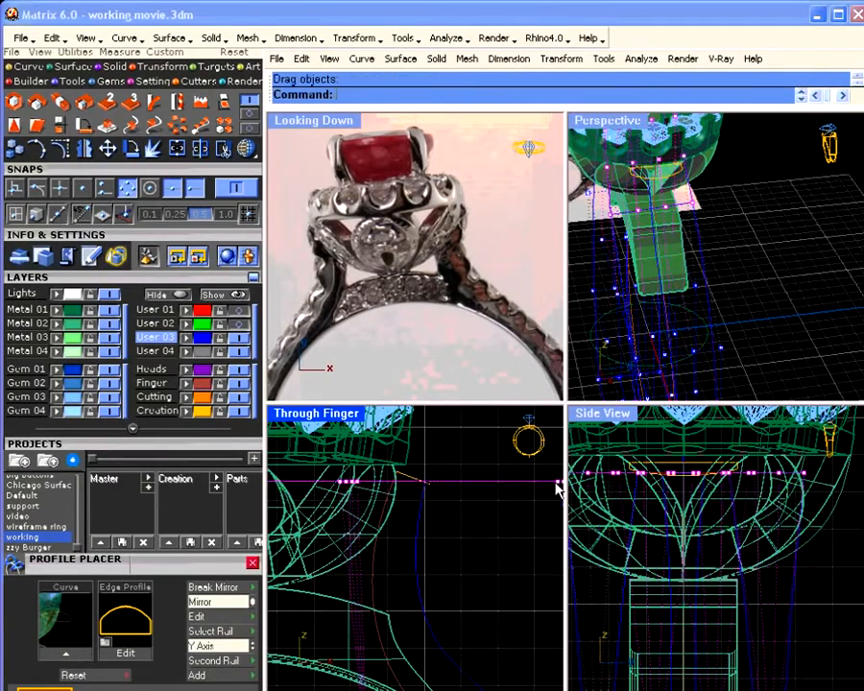
pyautogui.scroll(-6, 493, 510)
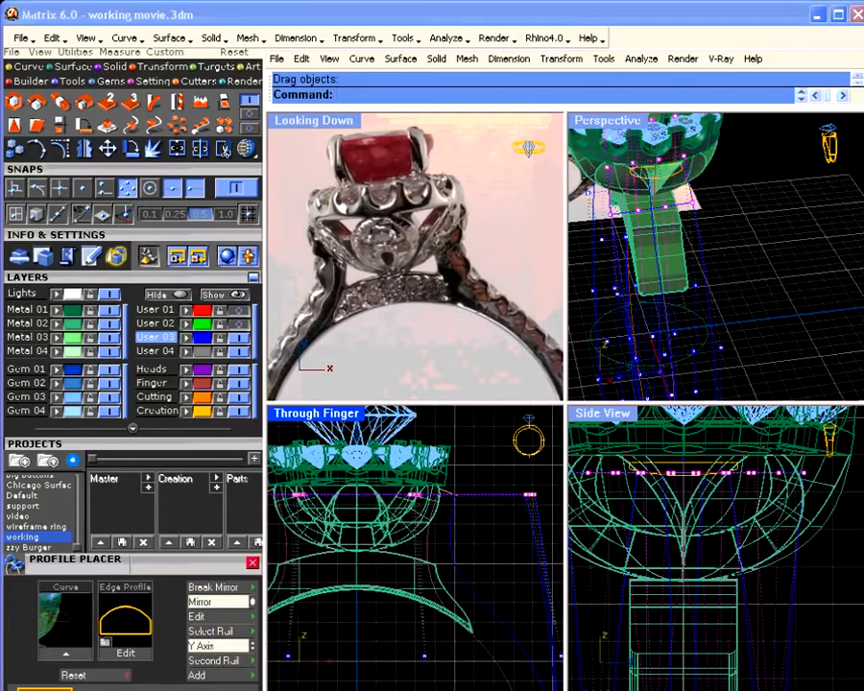
pyautogui.rightClick(359, 500)
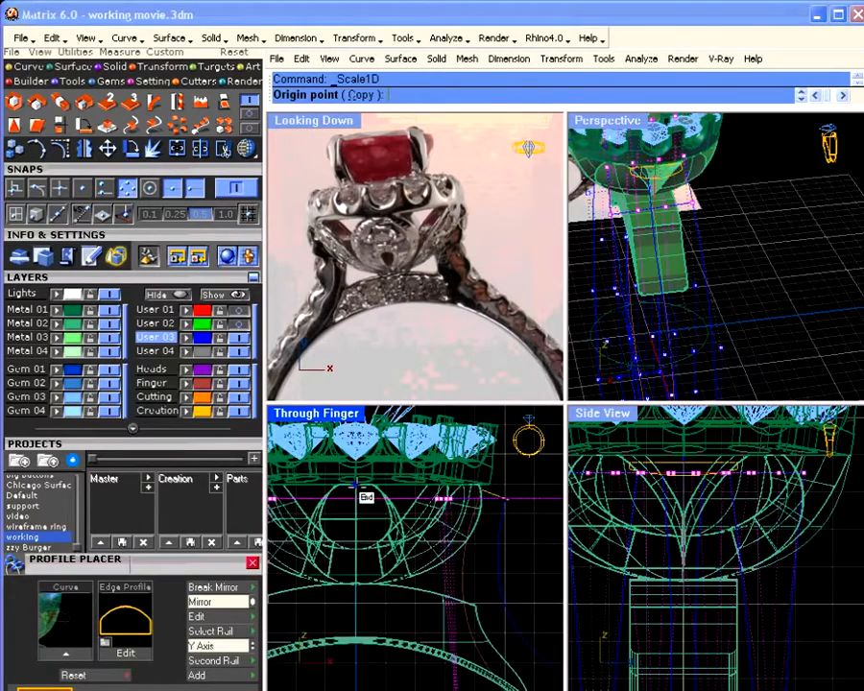
pyautogui.click(363, 501)
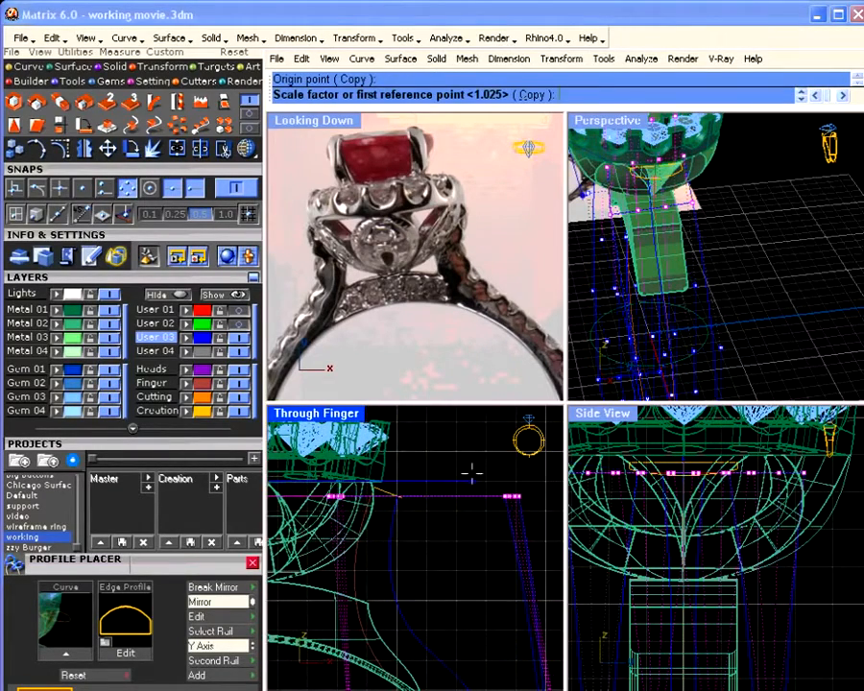
pyautogui.click(472, 469)
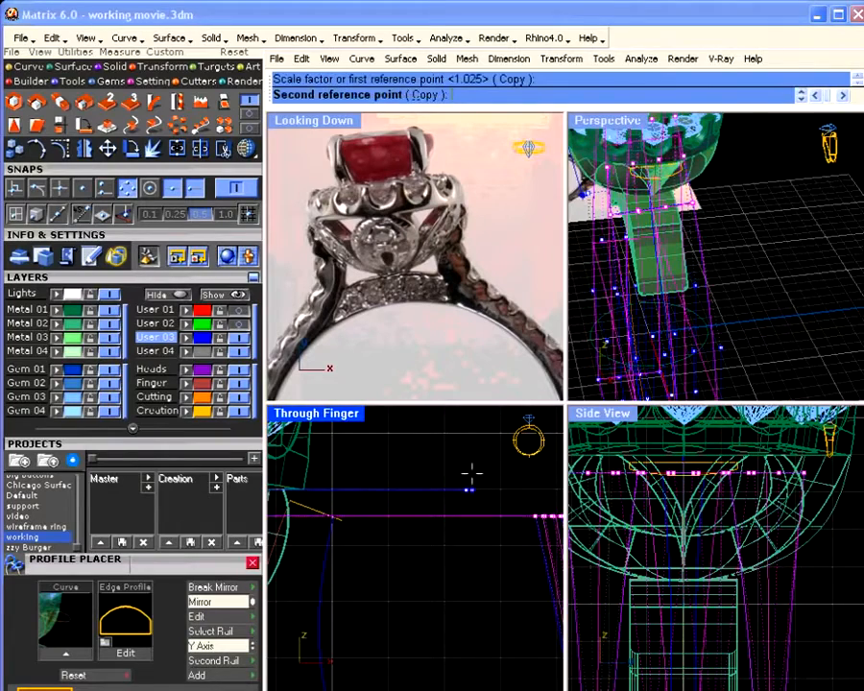
pyautogui.click(474, 476)
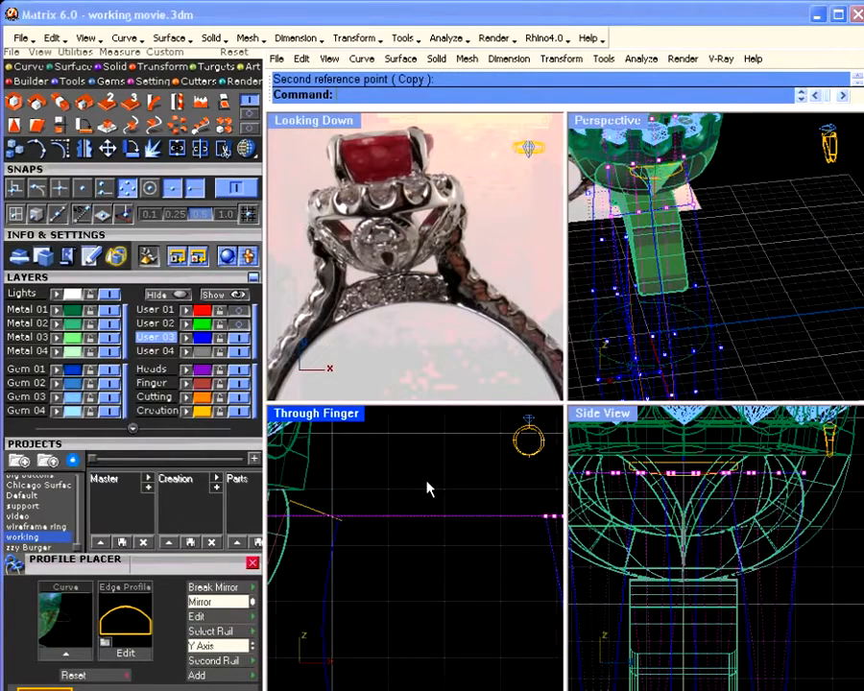
# Select the second row of cage points from the top and move it slightly upward.
pyautogui.scroll(-3, 428, 488)
pyautogui.scroll(-4, 410, 510)
pyautogui.moveTo(427, 555); pyautogui.dragTo(466, 538, button='right')
pyautogui.scroll(-4, 422, 523)
pyautogui.moveTo(333, 560); pyautogui.dragTo(514, 590)
pyautogui.scroll(5, 493, 573)
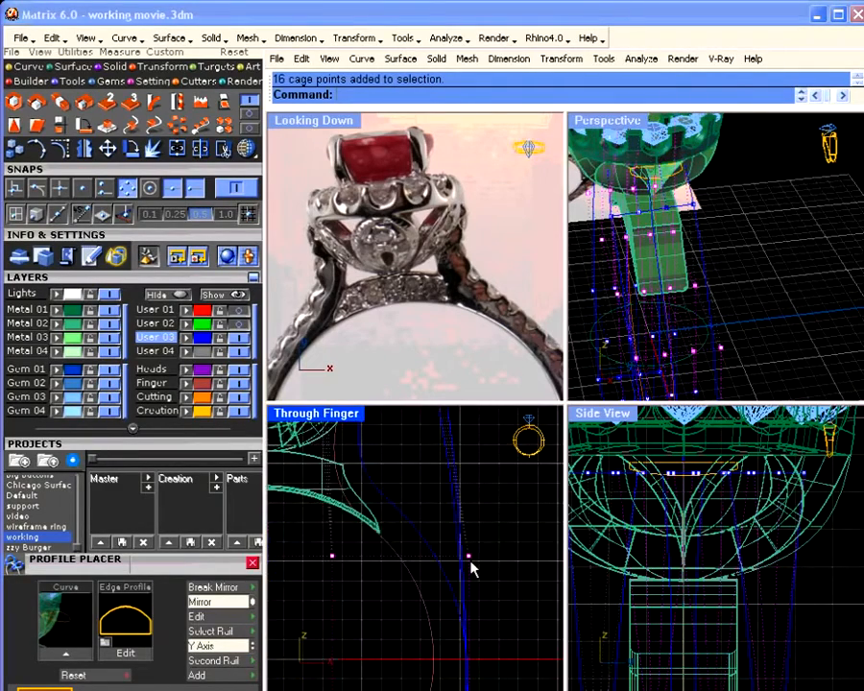
pyautogui.moveTo(470, 560)
pyautogui.mouseDown()
pyautogui.moveTo(467, 542)
pyautogui.moveTo(470, 549)
pyautogui.mouseUp()
# Delete the control cage and check the reshaped outer rail against the bridge and upper profile in Perspective.
pyautogui.scroll(-3, 430, 524)
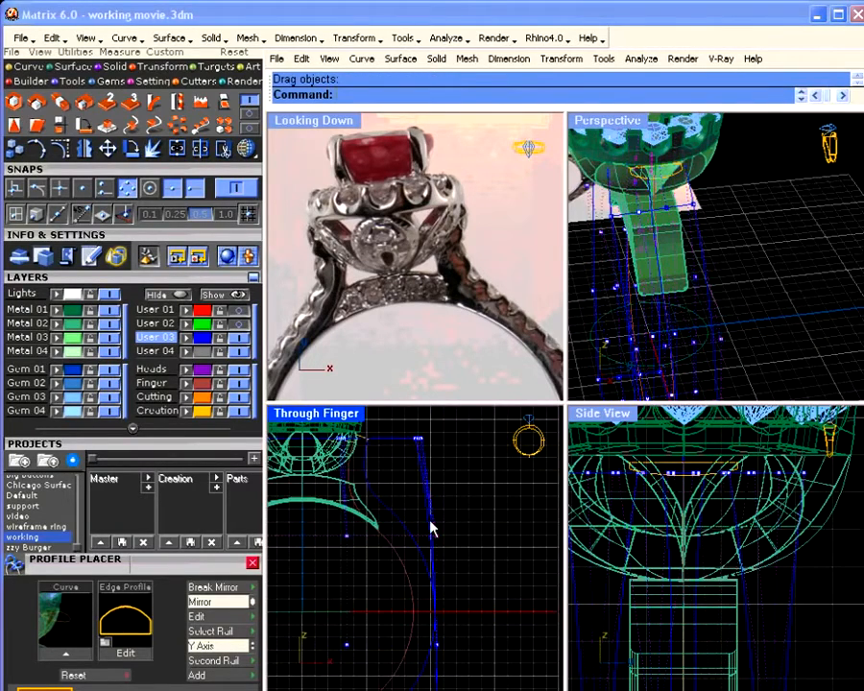
pyautogui.click(422, 487)
pyautogui.press('Delete')
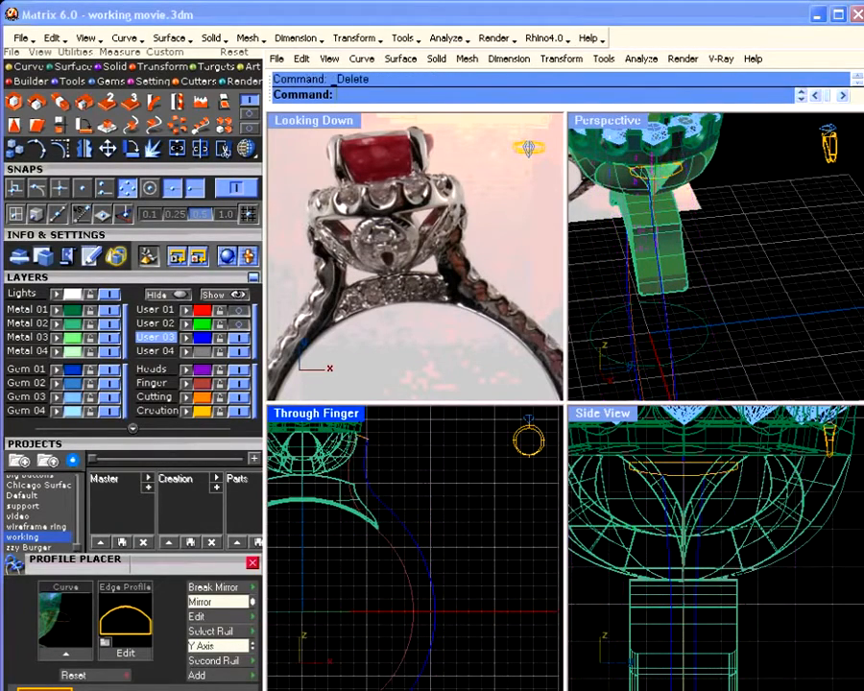
pyautogui.moveTo(659, 284); pyautogui.dragTo(701, 269, button='right')
pyautogui.scroll(5, 700, 160)
pyautogui.moveTo(700, 160); pyautogui.dragTo(651, 169, button='right')
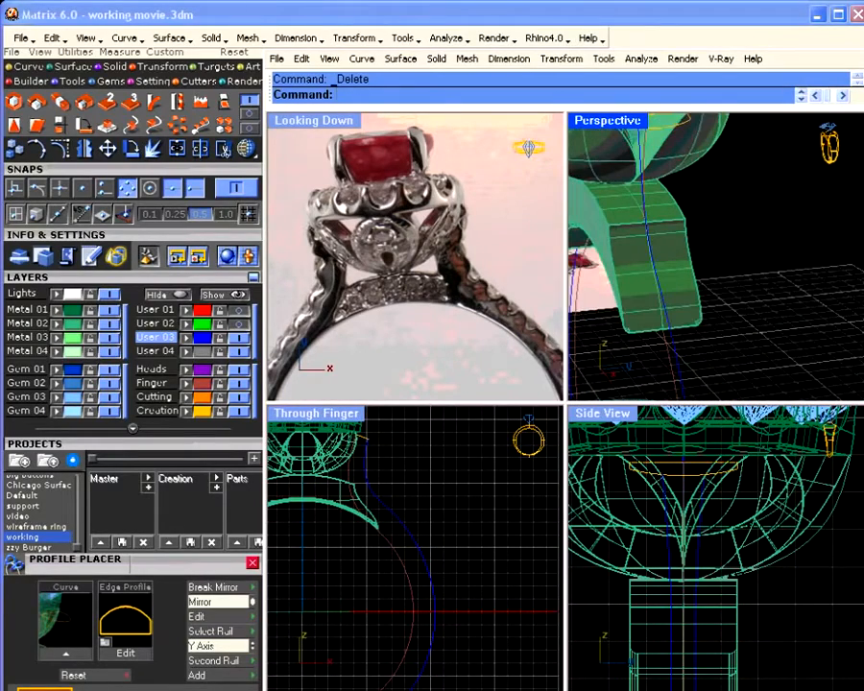
pyautogui.moveTo(754, 242); pyautogui.dragTo(666, 195, button='right')
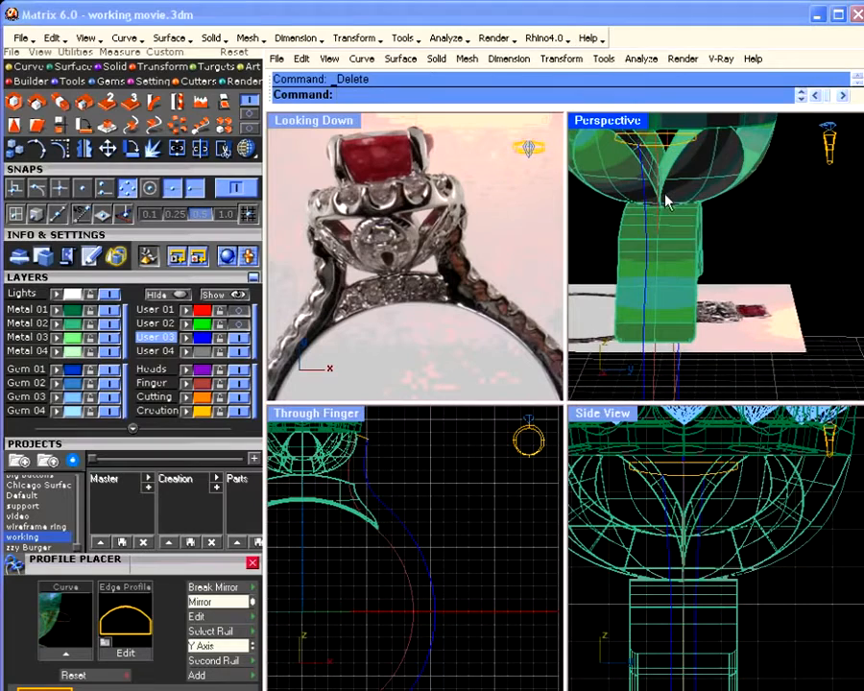
# Project the outer rail curves flat onto the Through Finger construction plane, deleting the input curves.
pyautogui.click(390, 524)
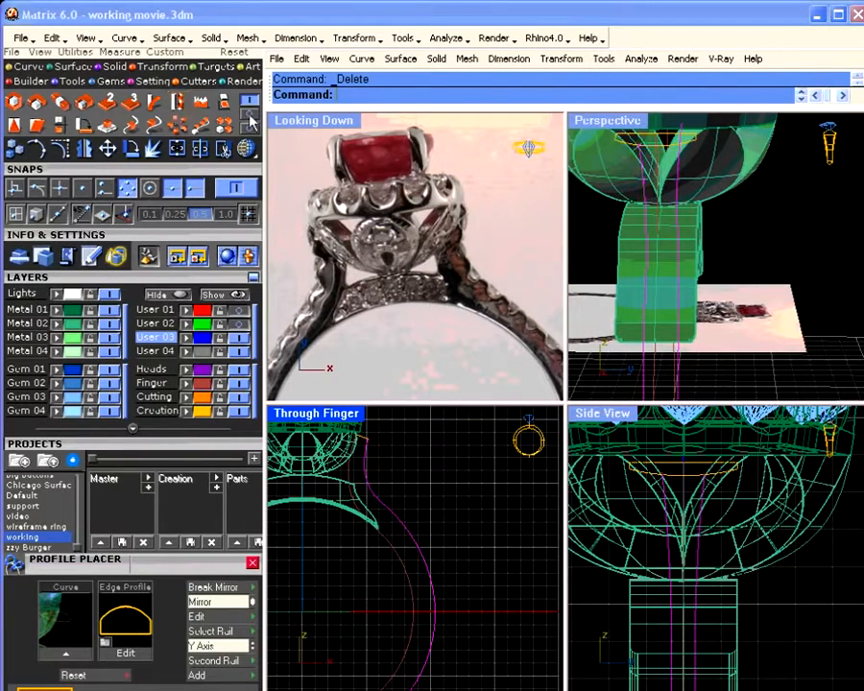
pyautogui.click(224, 101)
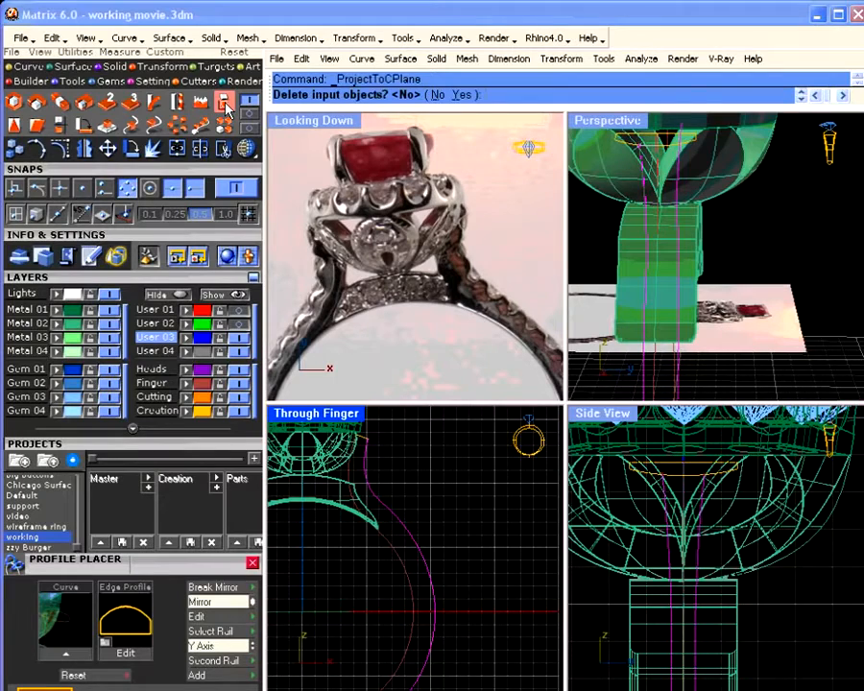
pyautogui.click(464, 99)
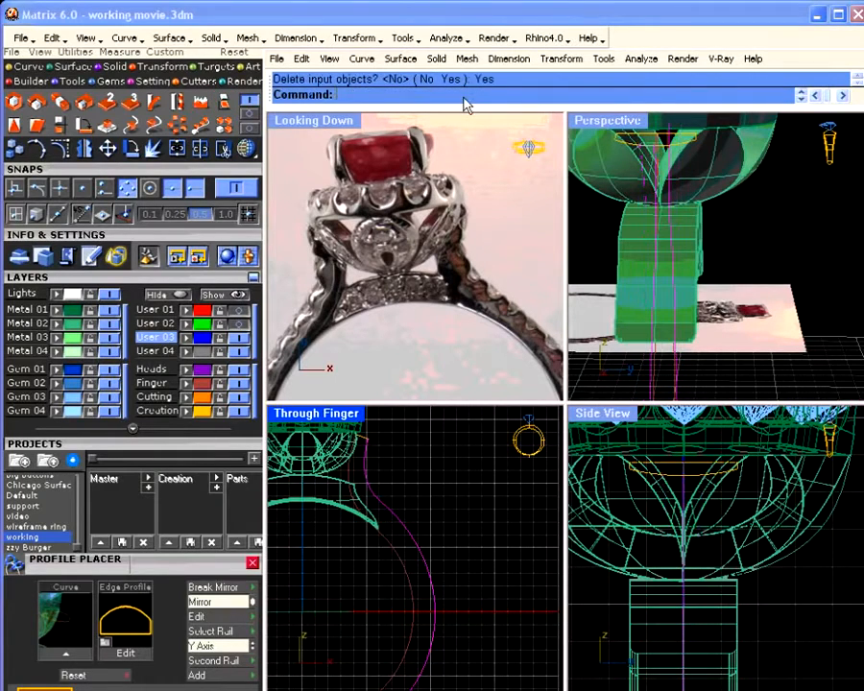
pyautogui.moveTo(676, 251); pyautogui.dragTo(743, 244, button='right')
pyautogui.scroll(-4, 373, 504)
pyautogui.moveTo(373, 533); pyautogui.dragTo(429, 523, button='right')
pyautogui.click(471, 535)
pyautogui.scroll(5, 398, 653)
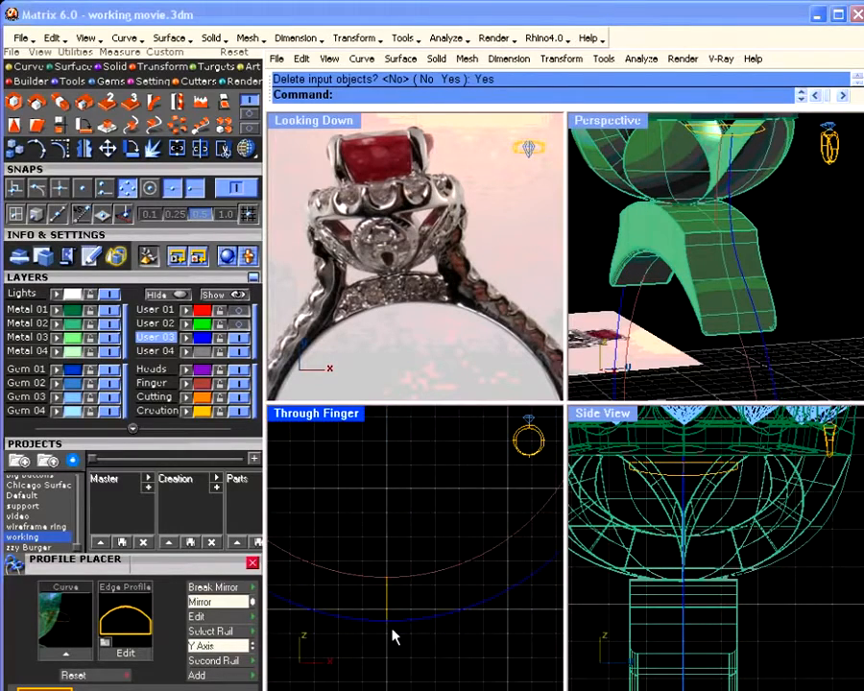
pyautogui.scroll(-5, 427, 576)
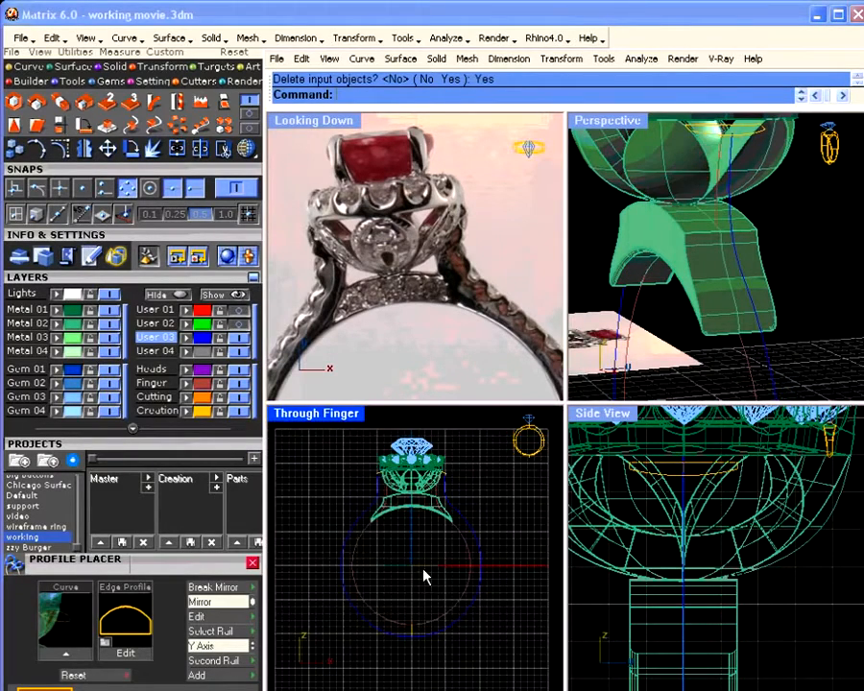
# Sweep the shank along the inner and outer rails through both upper profiles and the bottom profile, without simplifying and with height maintained.
pyautogui.click(67, 66)
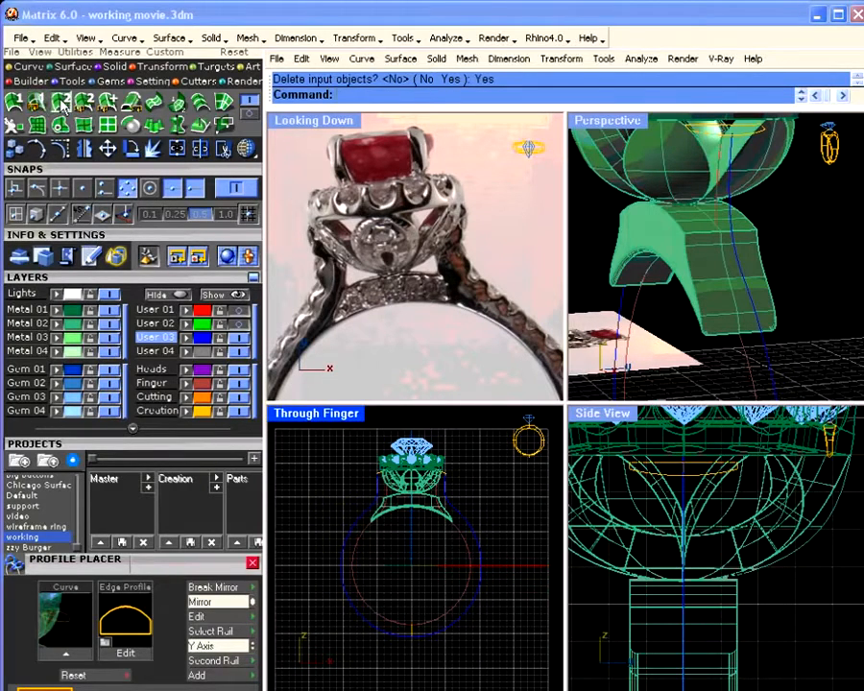
pyautogui.click(61, 102)
pyautogui.click(480, 557)
pyautogui.click(482, 542)
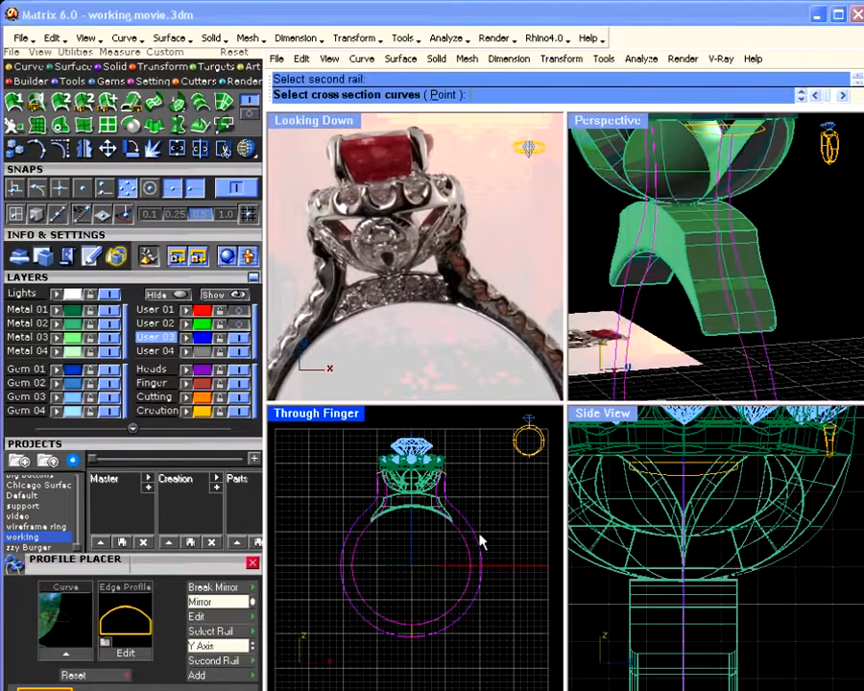
pyautogui.scroll(8, 445, 476)
pyautogui.click(446, 476)
pyautogui.moveTo(444, 538); pyautogui.dragTo(428, 494, button='right')
pyautogui.scroll(-4, 429, 494)
pyautogui.click(381, 687)
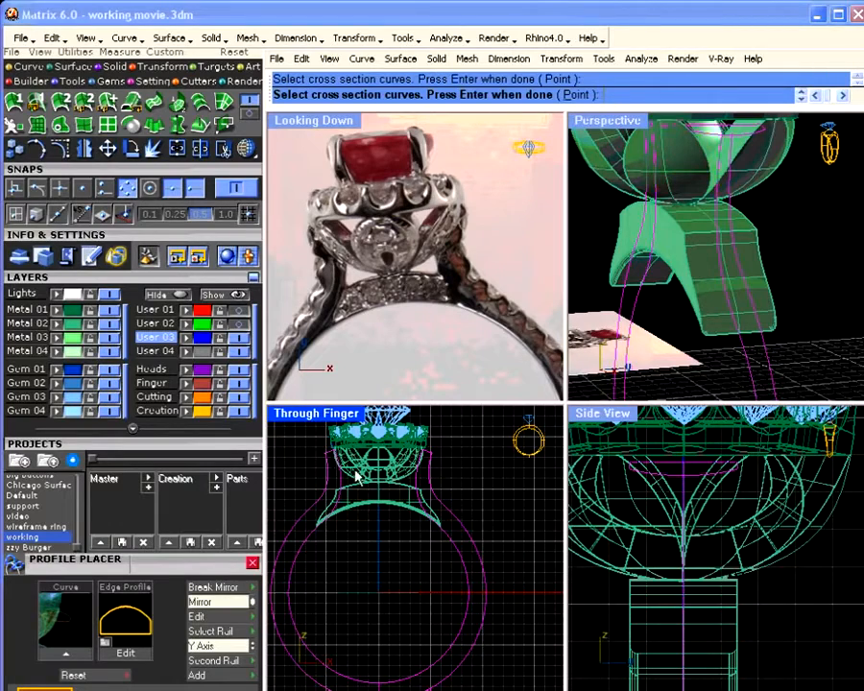
pyautogui.press('Return')
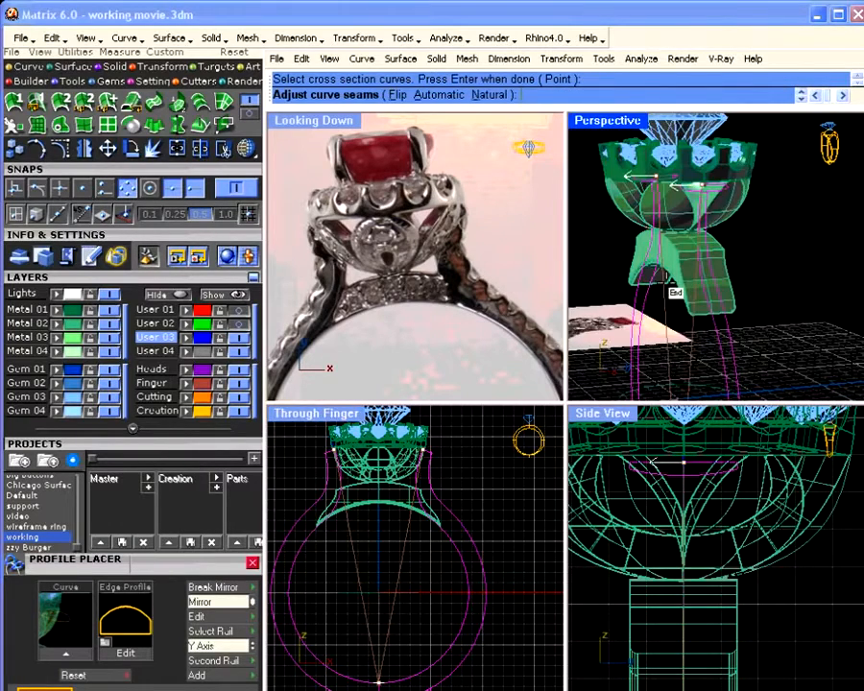
pyautogui.scroll(-4, 669, 285)
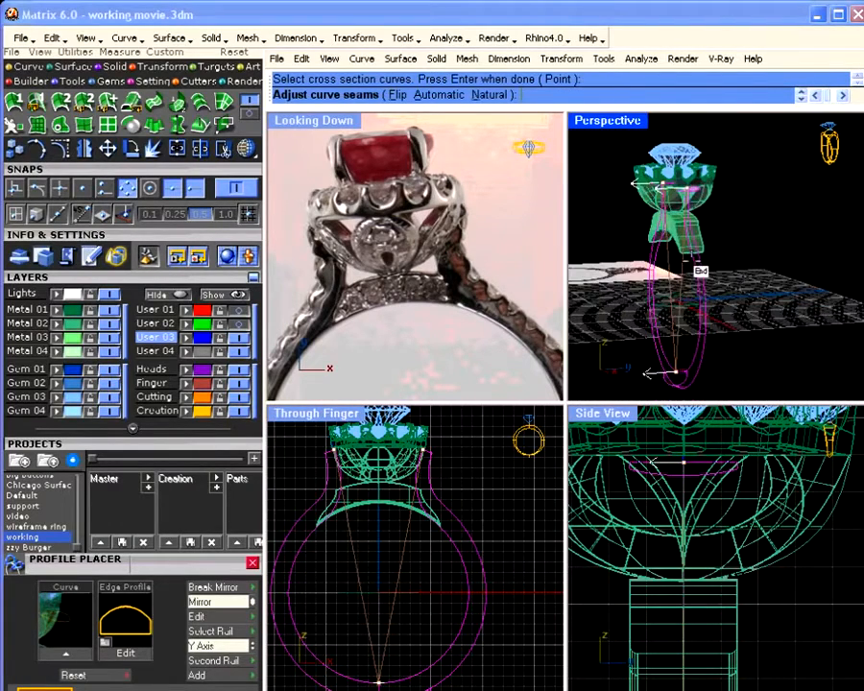
pyautogui.press('Return')
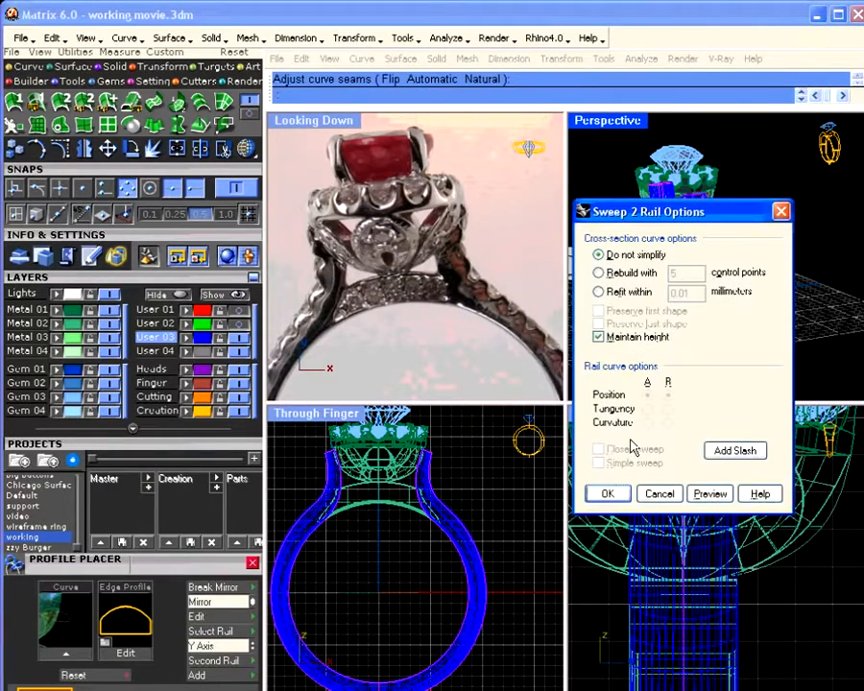
pyautogui.click(607, 495)
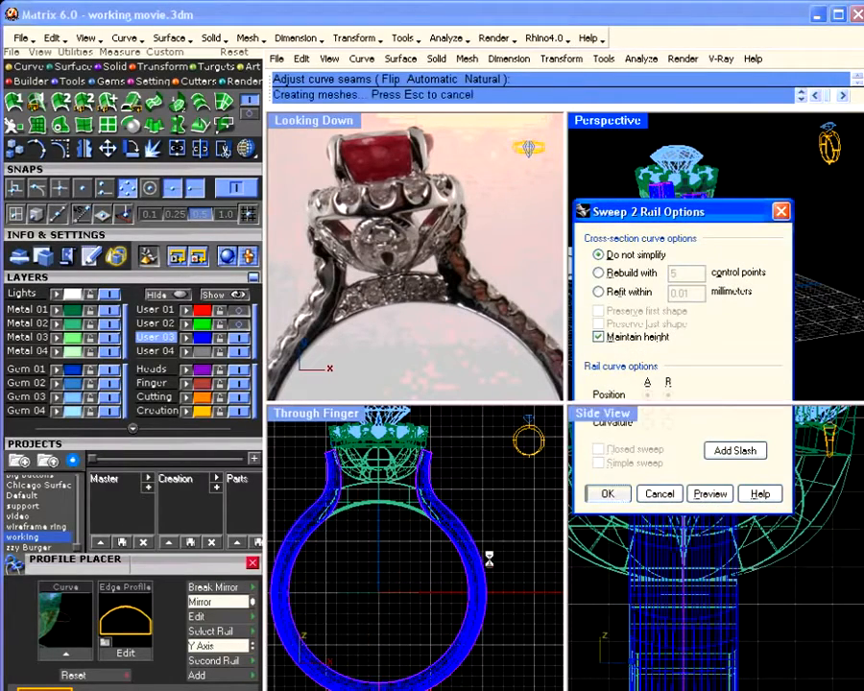
# Put the swept shank on the Metal 01 layer and inspect how it meets the bridge and head in Perspective.
pyautogui.click(483, 576)
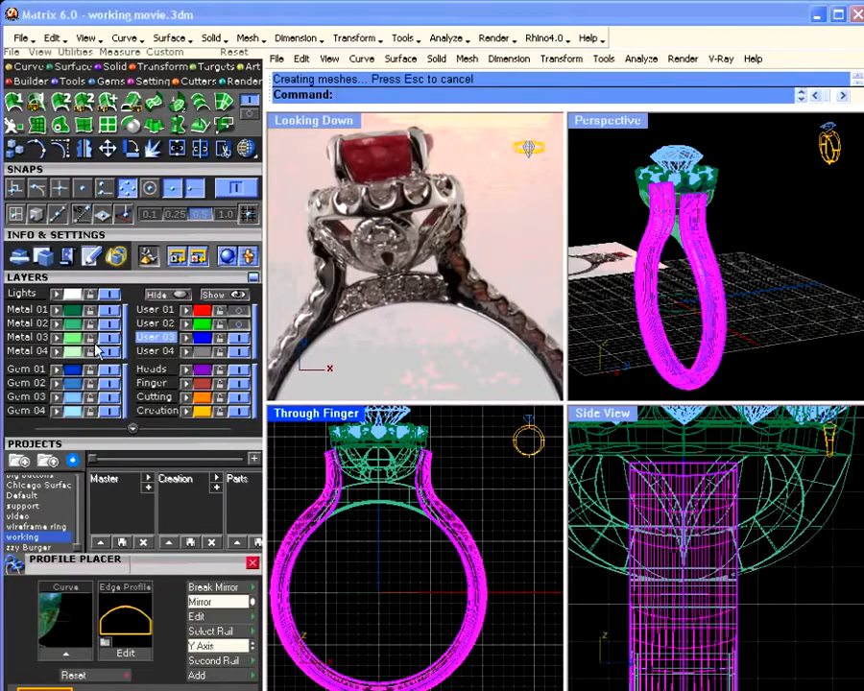
pyautogui.click(709, 225)
pyautogui.moveTo(728, 237); pyautogui.dragTo(741, 295, button='right')
pyautogui.scroll(4, 706, 245)
pyautogui.scroll(-3, 734, 261)
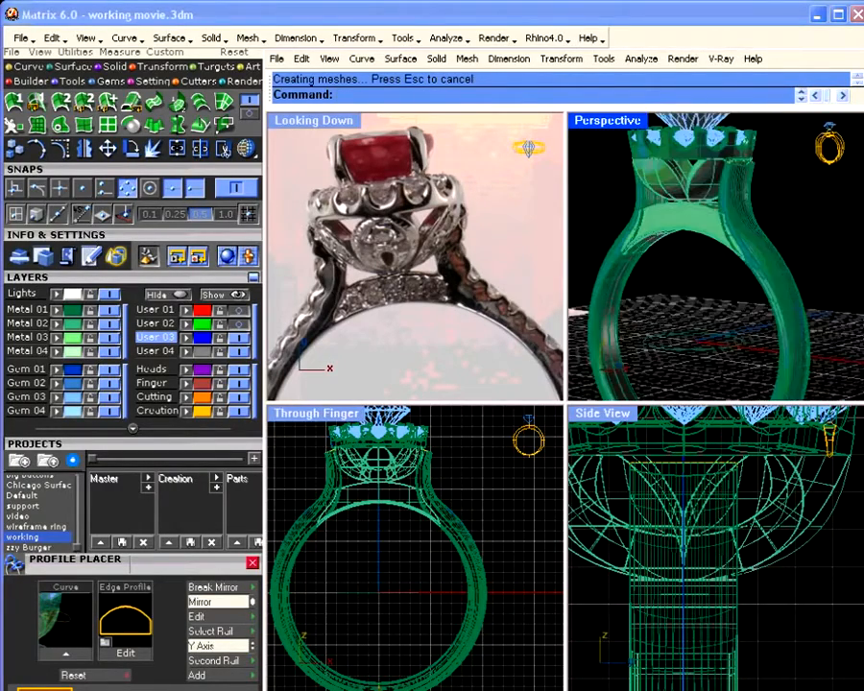
# Narrow the bridge slightly across the band's width with Scale1D in Side View, using W0,0,0 as the origin.
pyautogui.click(698, 240)
pyautogui.click(149, 81)
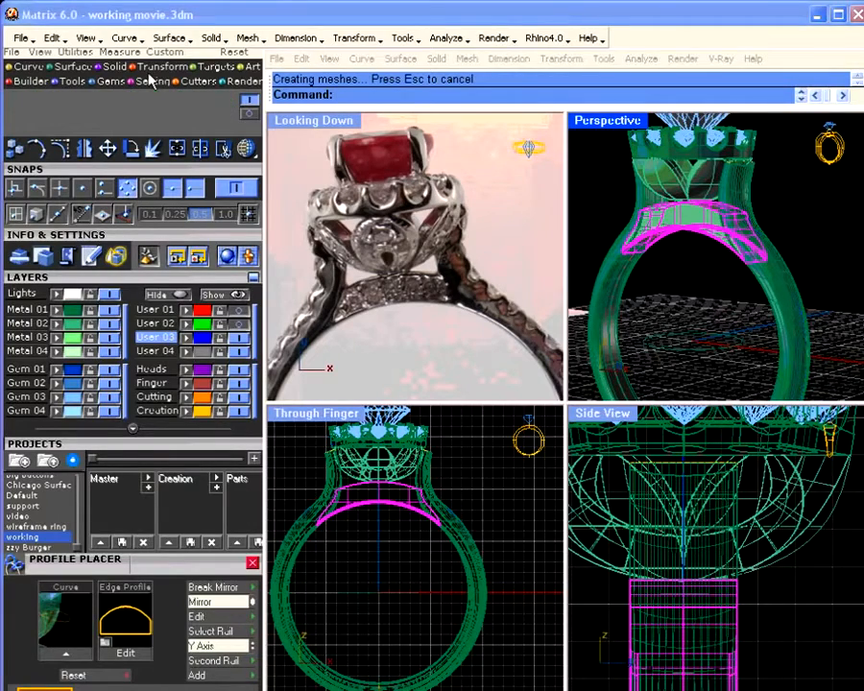
pyautogui.click(56, 106)
pyautogui.scroll(-4, 701, 570)
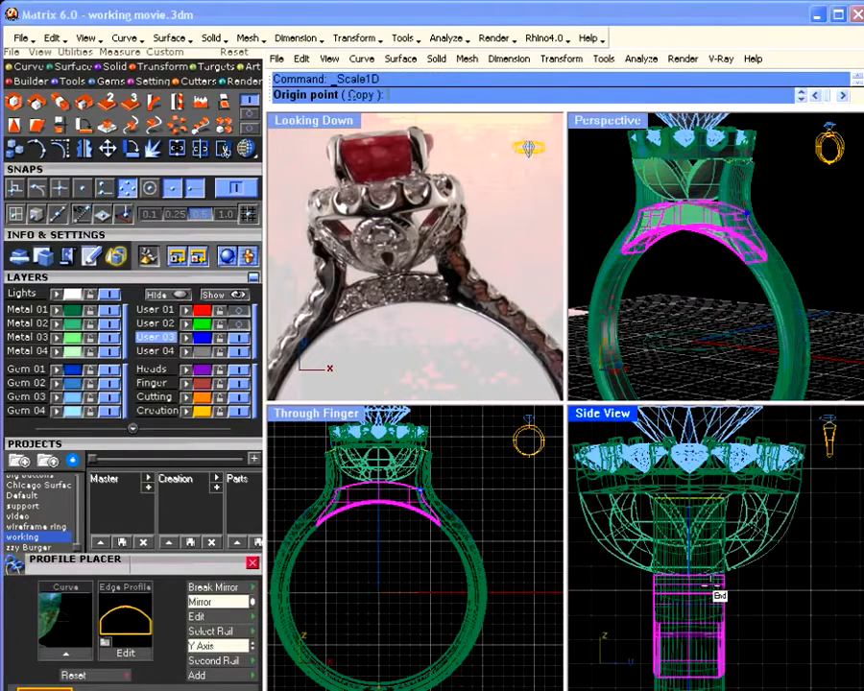
pyautogui.write('W0,0,0')
pyautogui.press('Return')
pyautogui.moveTo(711, 597); pyautogui.dragTo(667, 481, button='right')
pyautogui.scroll(-4, 679, 510)
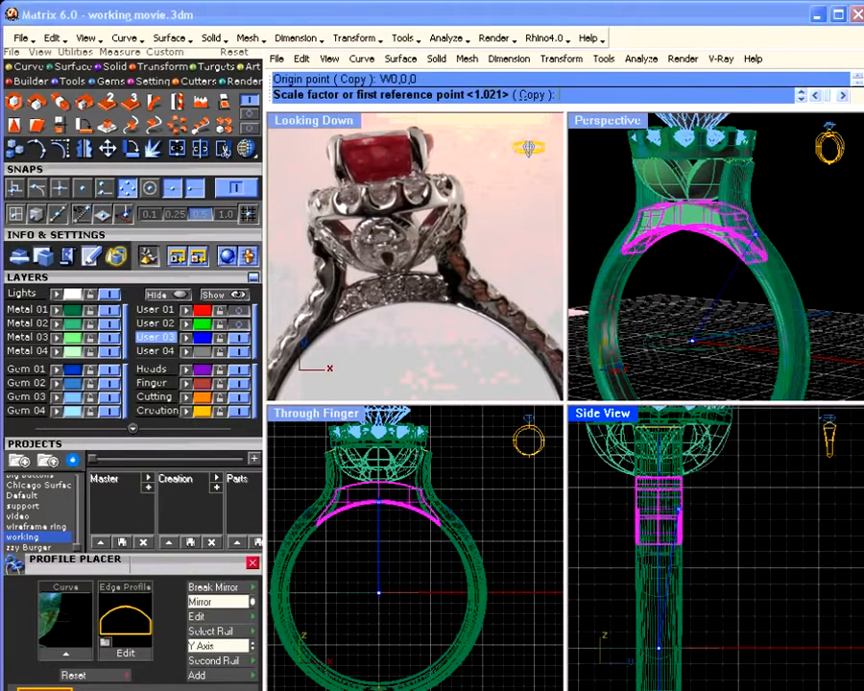
pyautogui.scroll(-2, 684, 517)
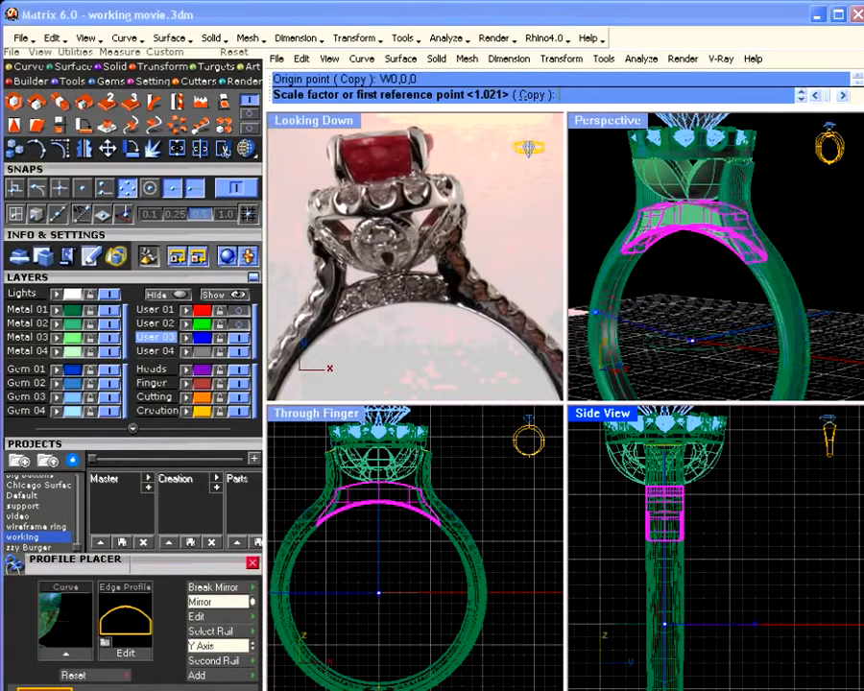
pyautogui.click(808, 621)
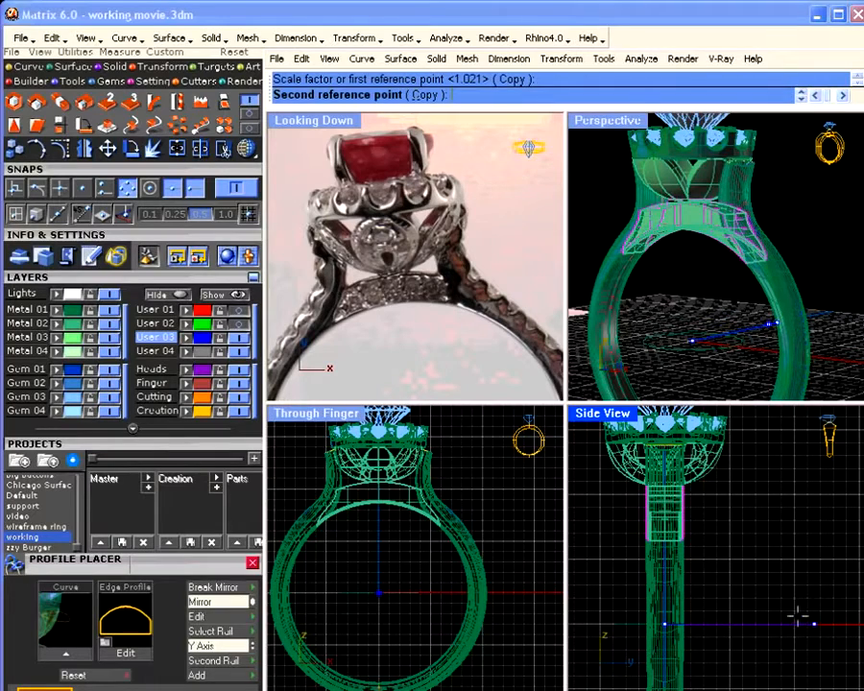
pyautogui.click(798, 624)
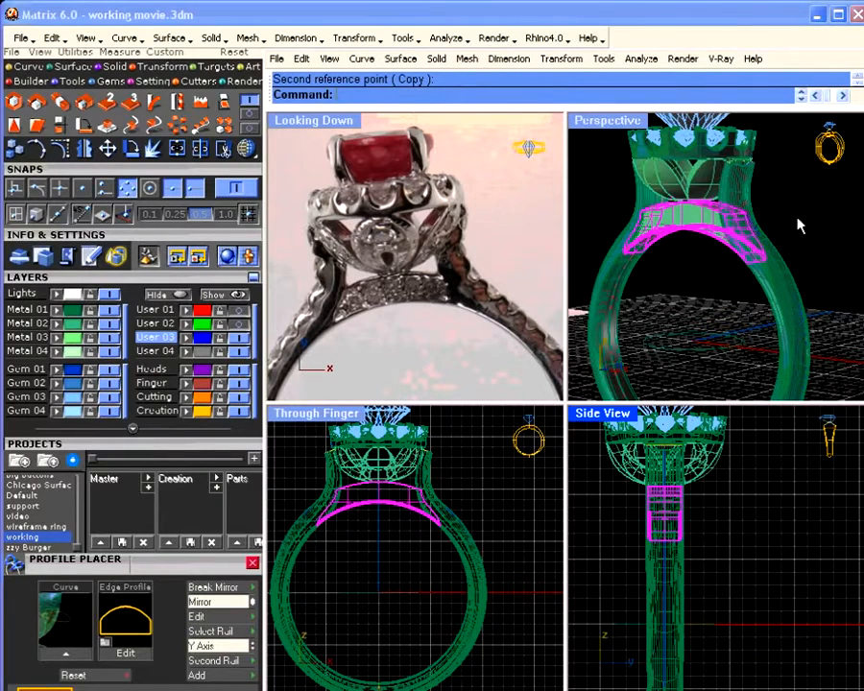
pyautogui.press('Escape')
# Fillet the two long upper edges of the bridge with a 0.125 radius.
pyautogui.scroll(8, 662, 232)
pyautogui.moveTo(758, 226); pyautogui.dragTo(722, 259, button='right')
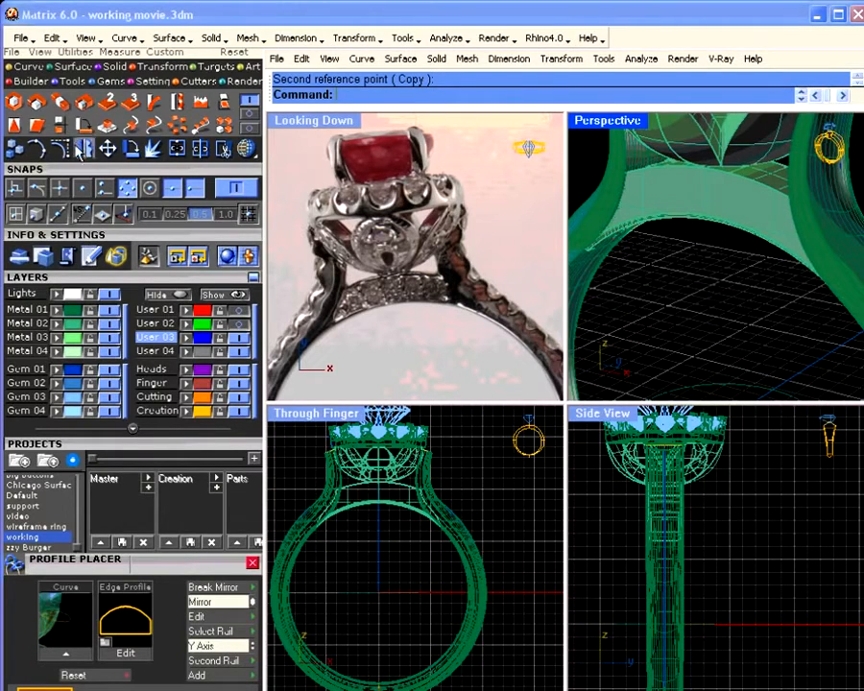
pyautogui.click(113, 67)
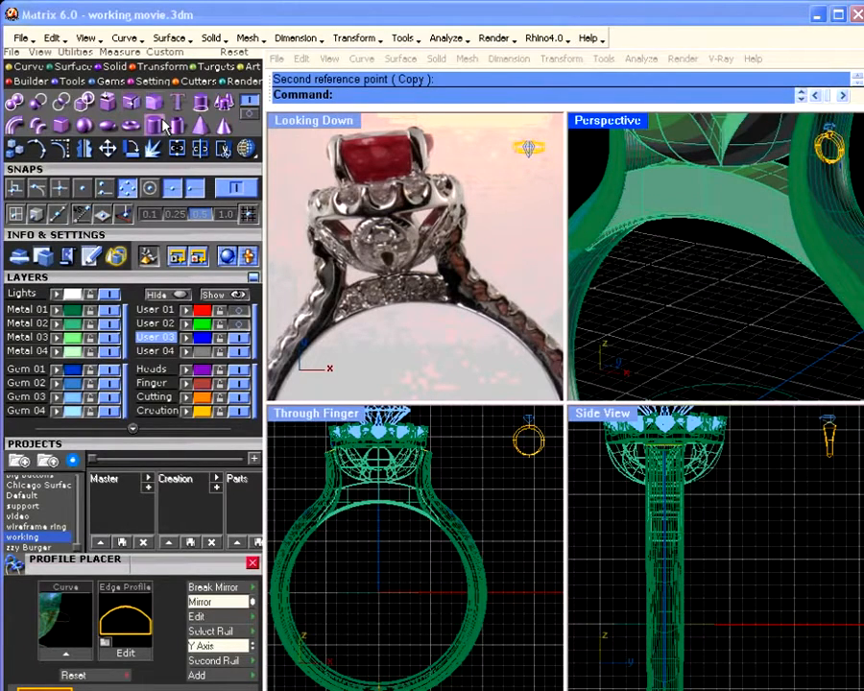
pyautogui.click(155, 105)
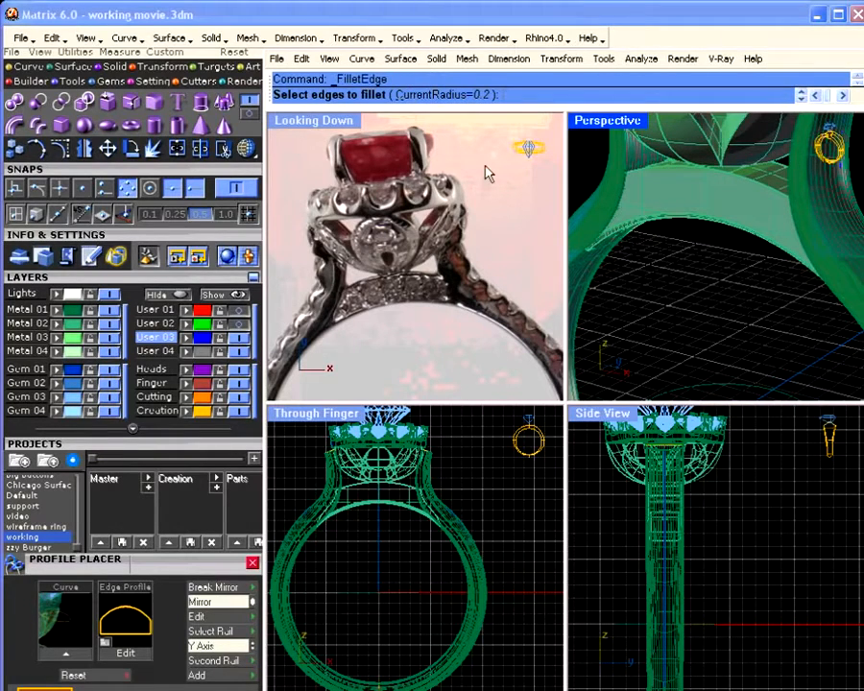
pyautogui.write('.125')
pyautogui.press('Return')
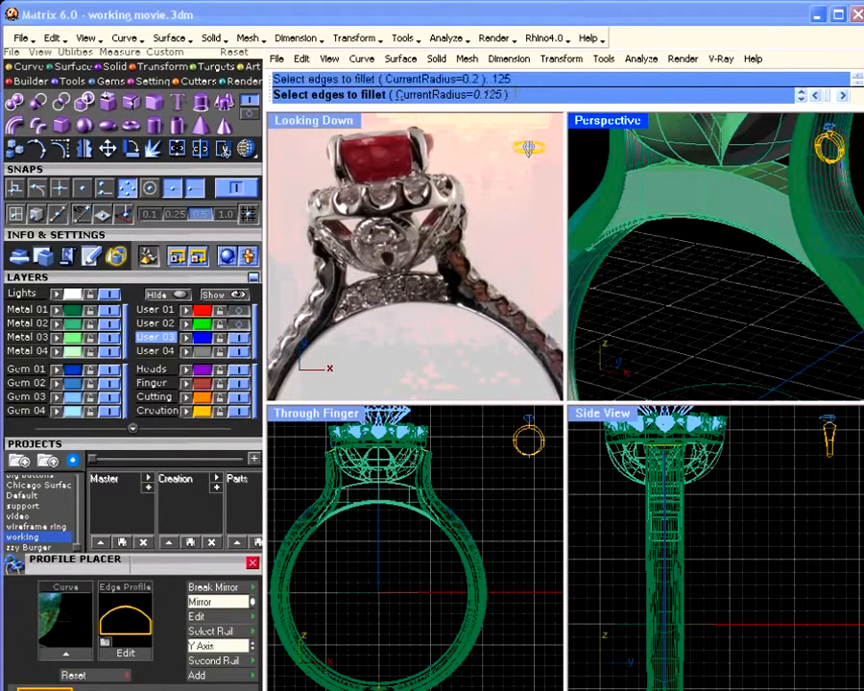
pyautogui.click(776, 193)
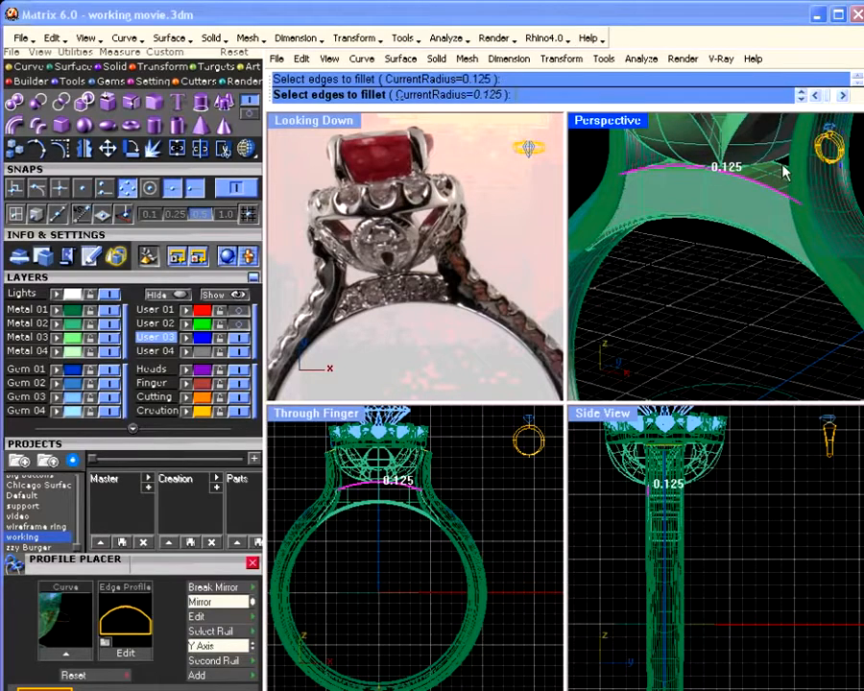
pyautogui.click(783, 165)
pyautogui.press('Return')
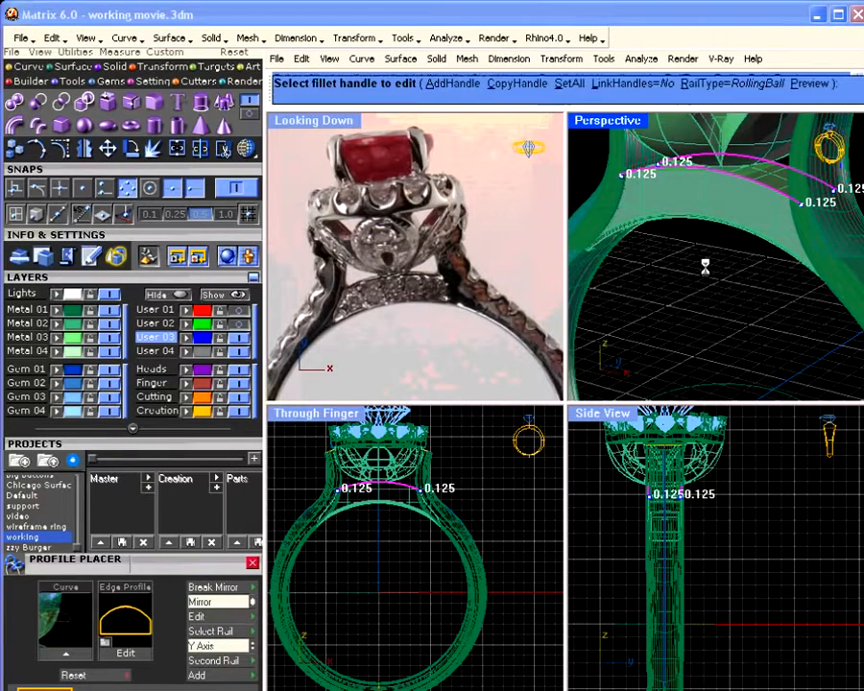
pyautogui.press('Return')
pyautogui.moveTo(704, 265); pyautogui.dragTo(797, 251, button='right')
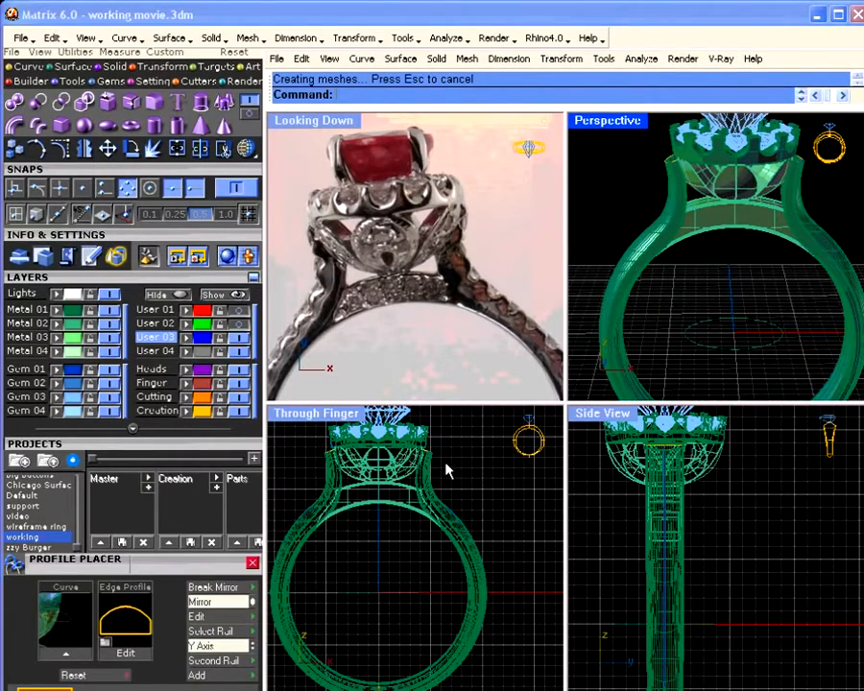
# Add a domed Profile Cap about 0.8 mm deep to the shank's upper-left end profile.
pyautogui.scroll(5, 334, 459)
pyautogui.moveTo(319, 468); pyautogui.dragTo(380, 486)
pyautogui.rightClick(378, 487)
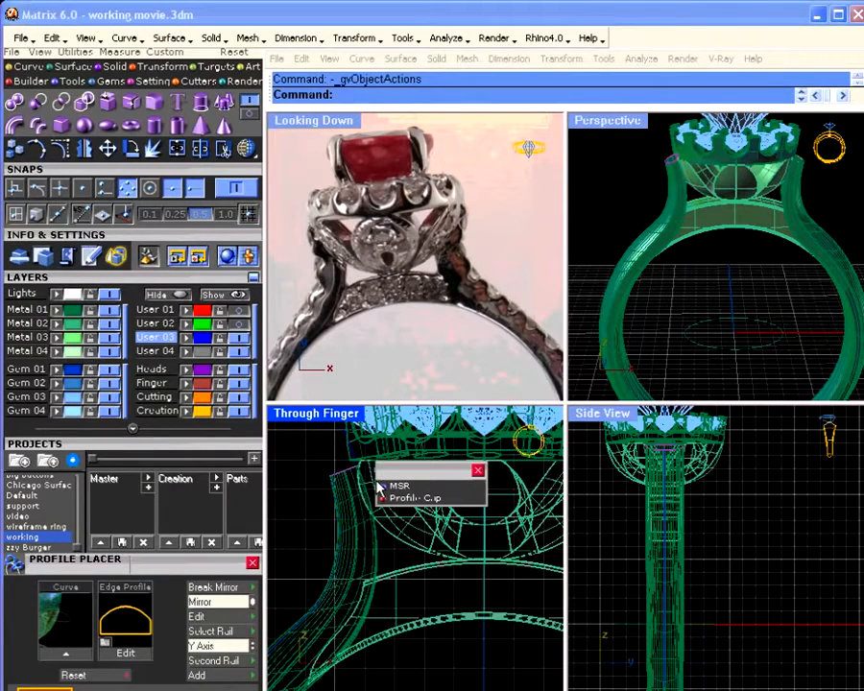
pyautogui.click(407, 499)
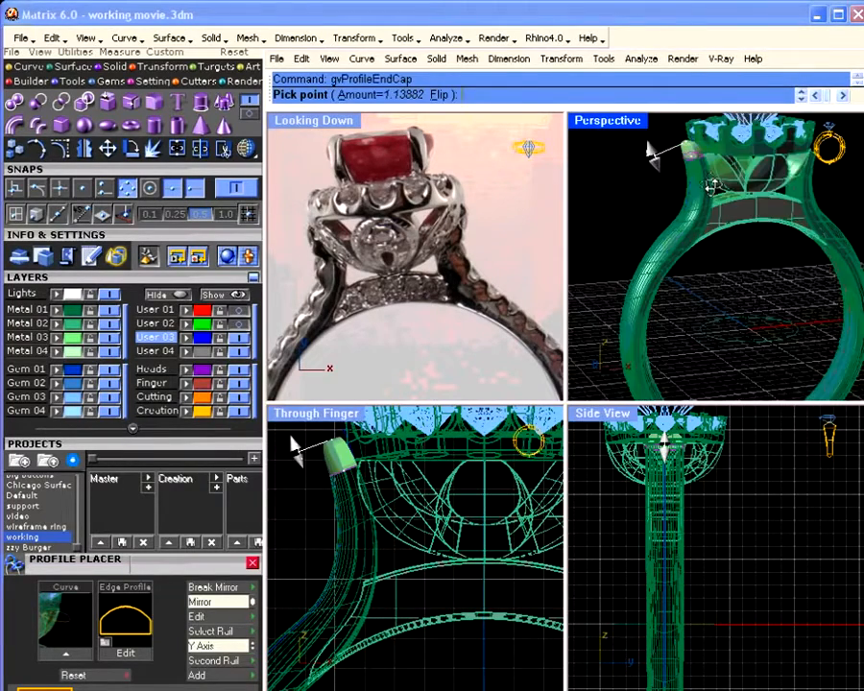
pyautogui.scroll(5, 711, 187)
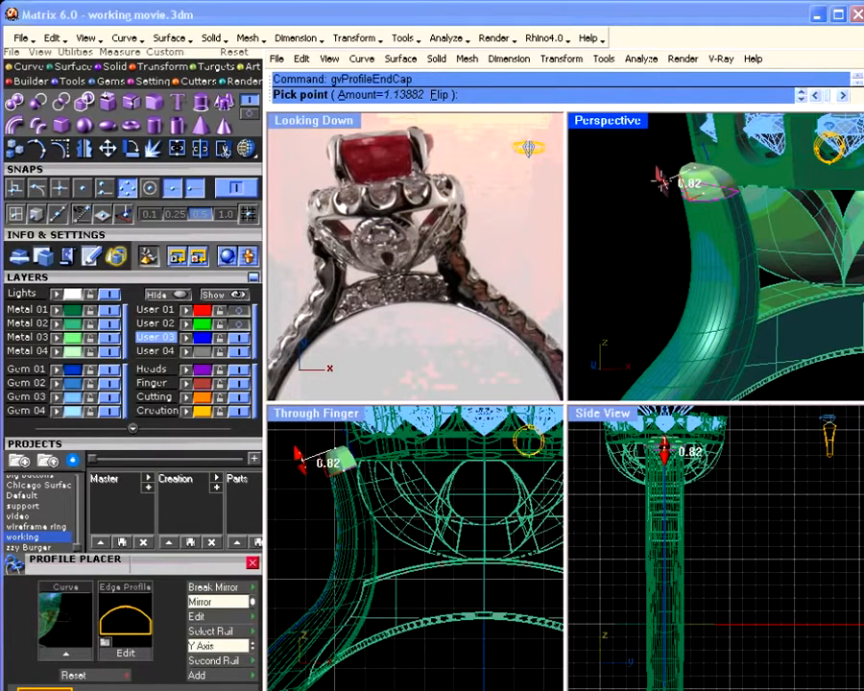
pyautogui.click(661, 174)
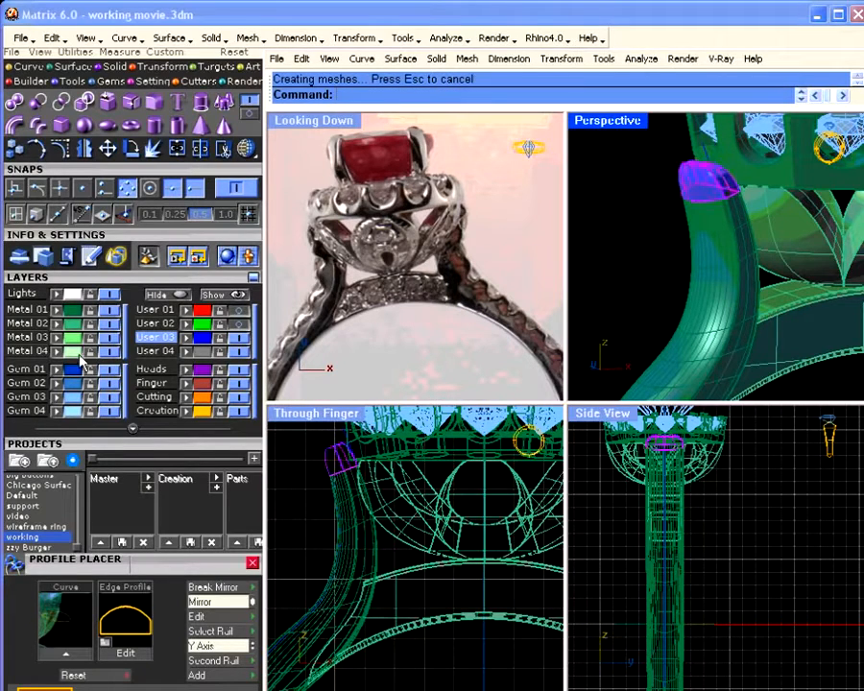
# Mirror the end cap across the ring's vertical centreline onto the opposite shank end and inspect the ring in Perspective.
pyautogui.click(85, 150)
pyautogui.scroll(-8, 441, 622)
pyautogui.click(463, 654)
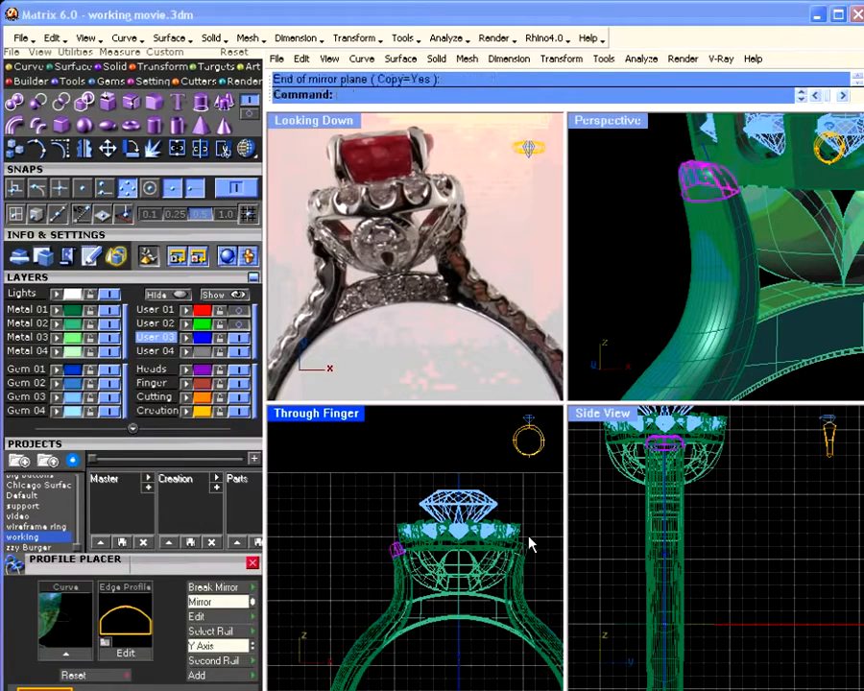
pyautogui.scroll(-10, 701, 301)
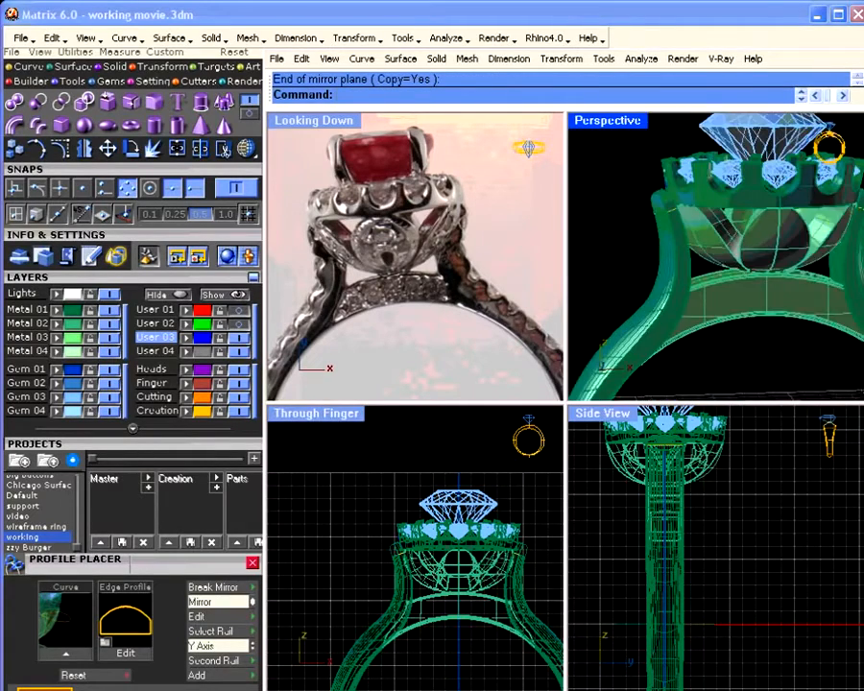
pyautogui.scroll(6, 678, 255)
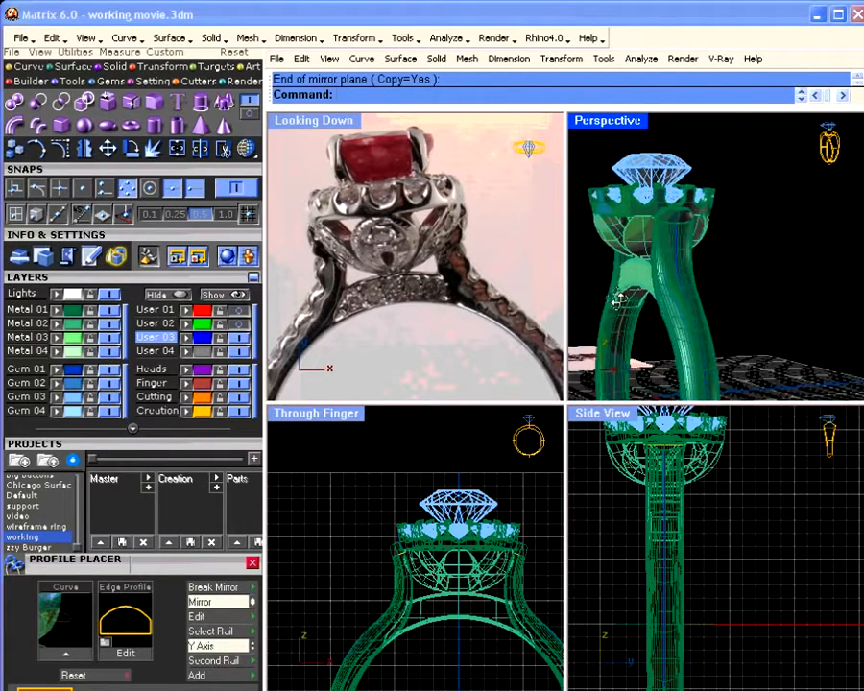
pyautogui.moveTo(677, 256); pyautogui.dragTo(718, 244, button='right')
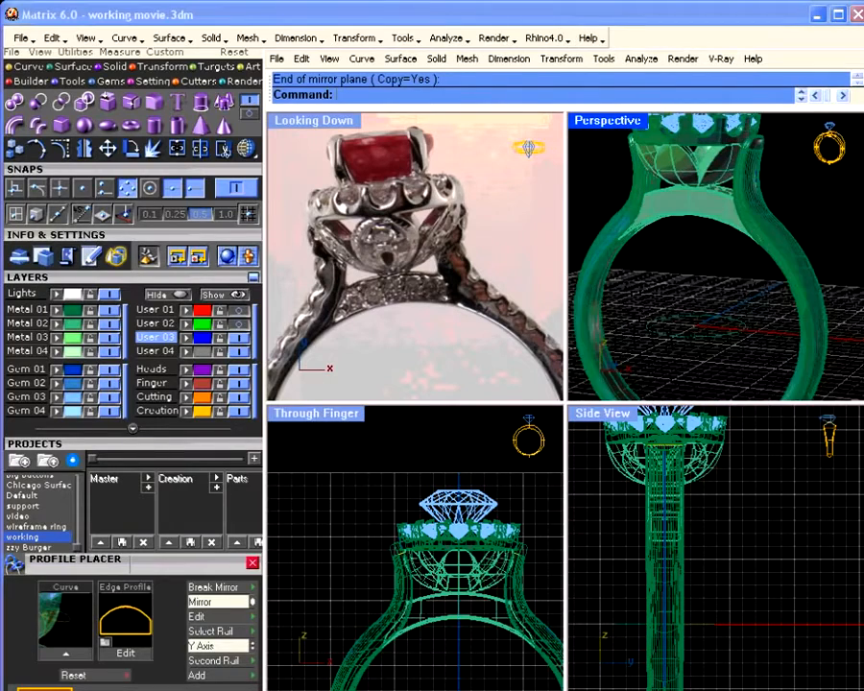
# Load a round diamond of size 1.5 into the model with the Gem Loader.
pyautogui.click(480, 469)
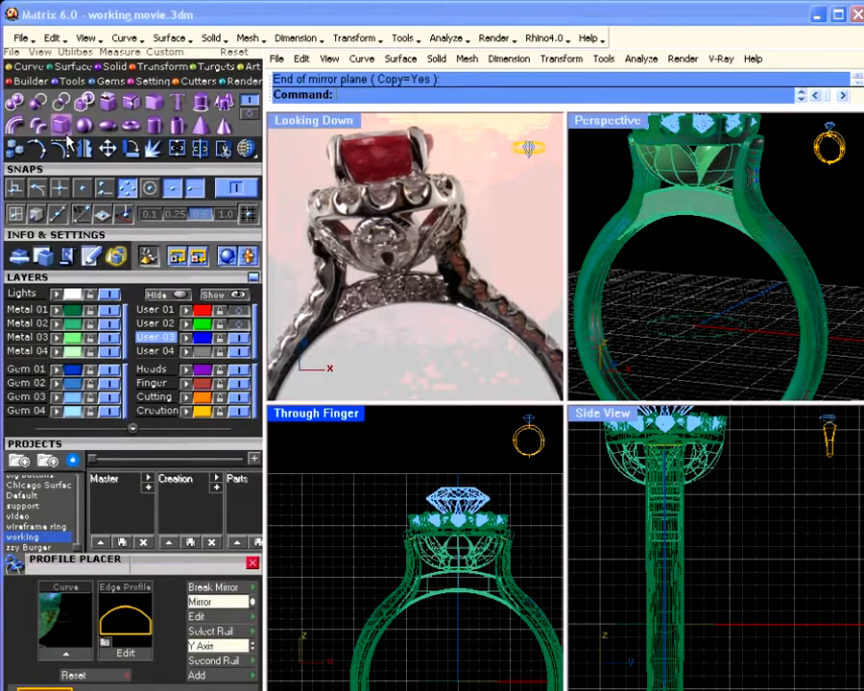
pyautogui.click(58, 66)
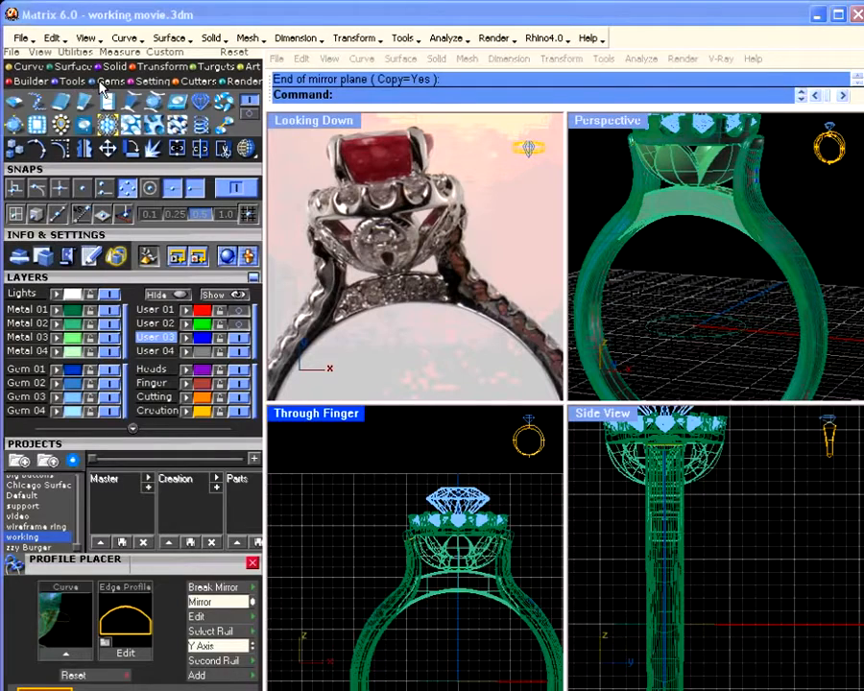
pyautogui.click(13, 103)
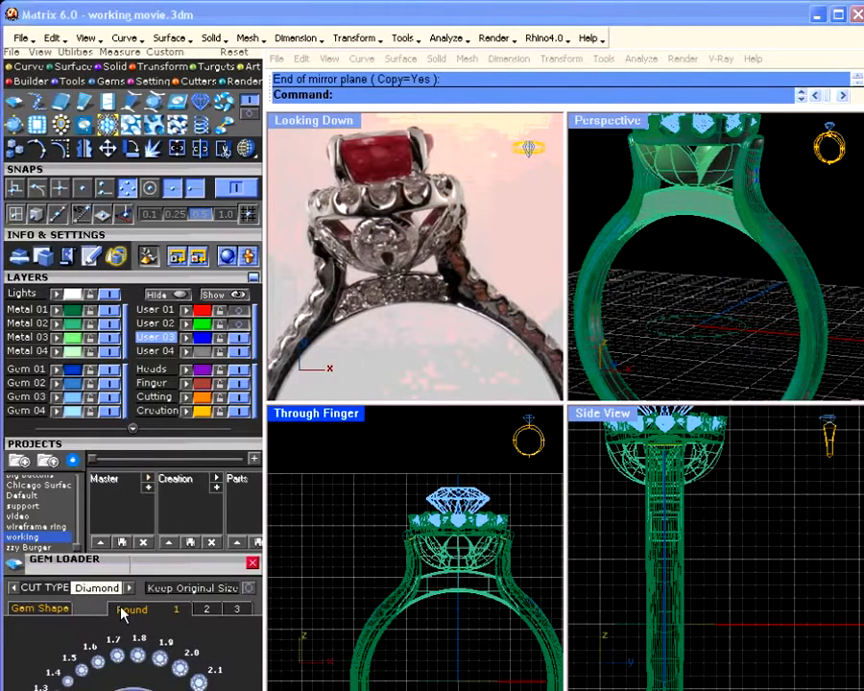
pyautogui.click(83, 669)
# Rotate the new diamond a quarter turn about W0,0,0 in Side View so its table faces sideways out of the bridge.
pyautogui.click(130, 150)
pyautogui.write('W0,0,0')
pyautogui.press('Return')
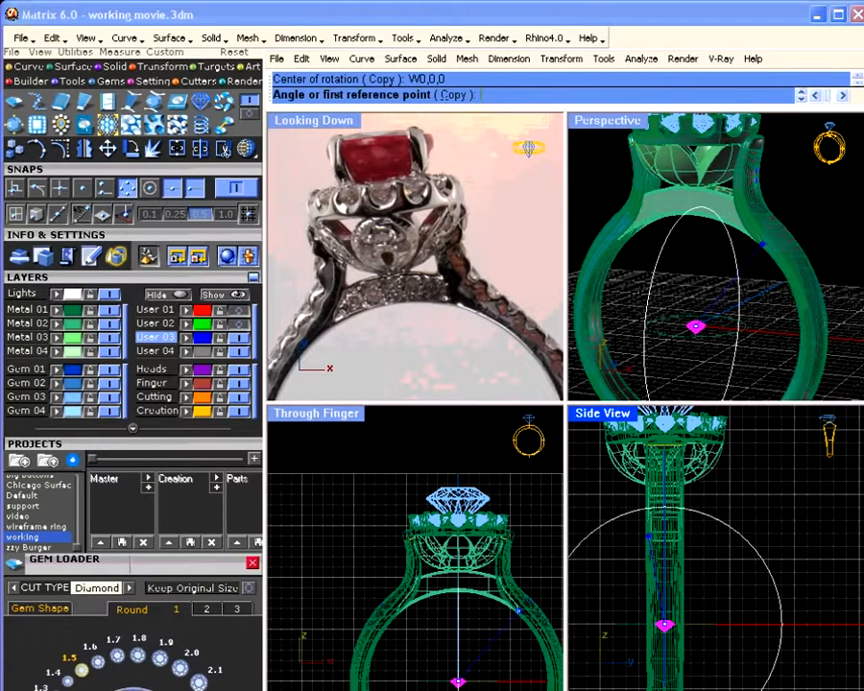
pyautogui.click(665, 557)
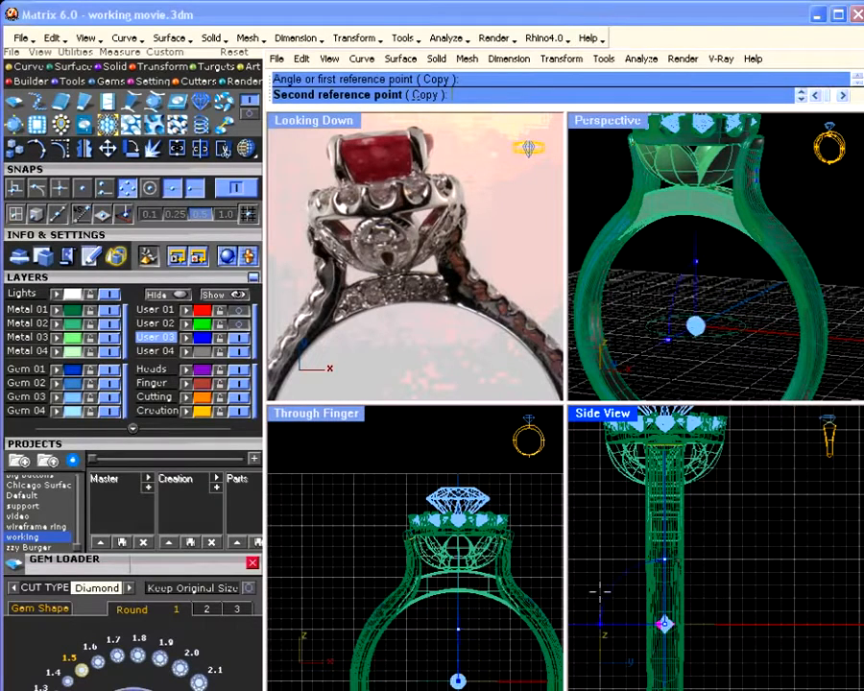
pyautogui.click(664, 624)
# Move the small diamond straight up from the origin to the middle of the bridge's height.
pyautogui.moveTo(664, 624); pyautogui.dragTo(666, 509)
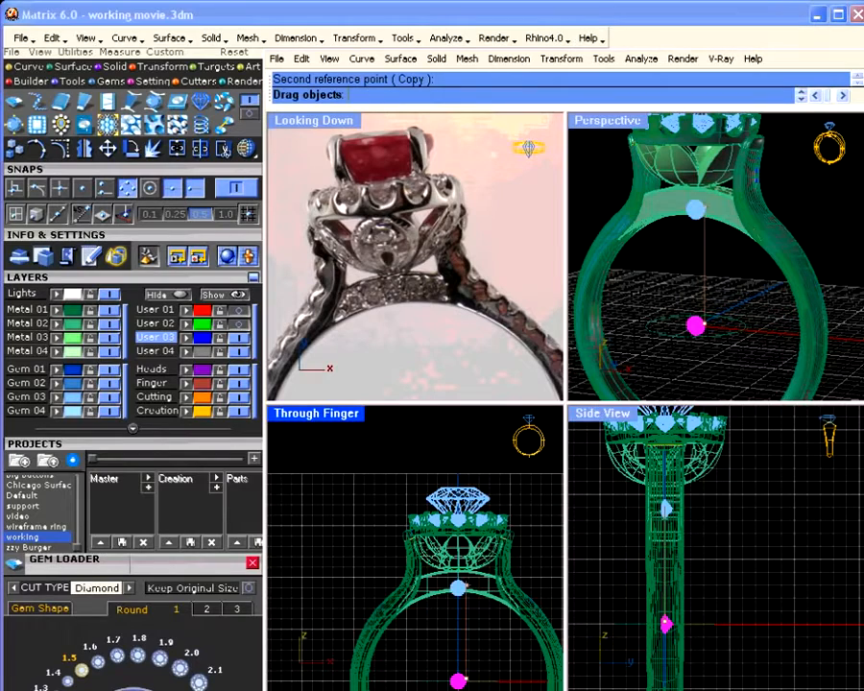
pyautogui.click(664, 499)
pyautogui.moveTo(719, 228); pyautogui.dragTo(692, 395, button='right')
pyautogui.scroll(5, 658, 503)
# Shift the diamond outward in Side View to seat it in the bridge's side face, and check its placement in Through Finger and Perspective.
pyautogui.moveTo(685, 493); pyautogui.dragTo(639, 510)
pyautogui.scroll(5, 459, 588)
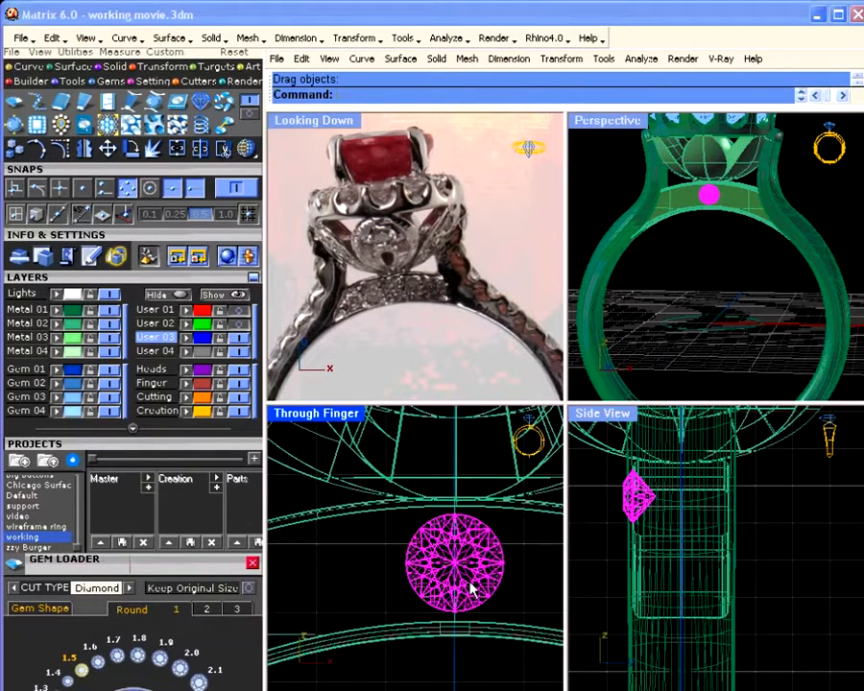
pyautogui.scroll(2, 470, 552)
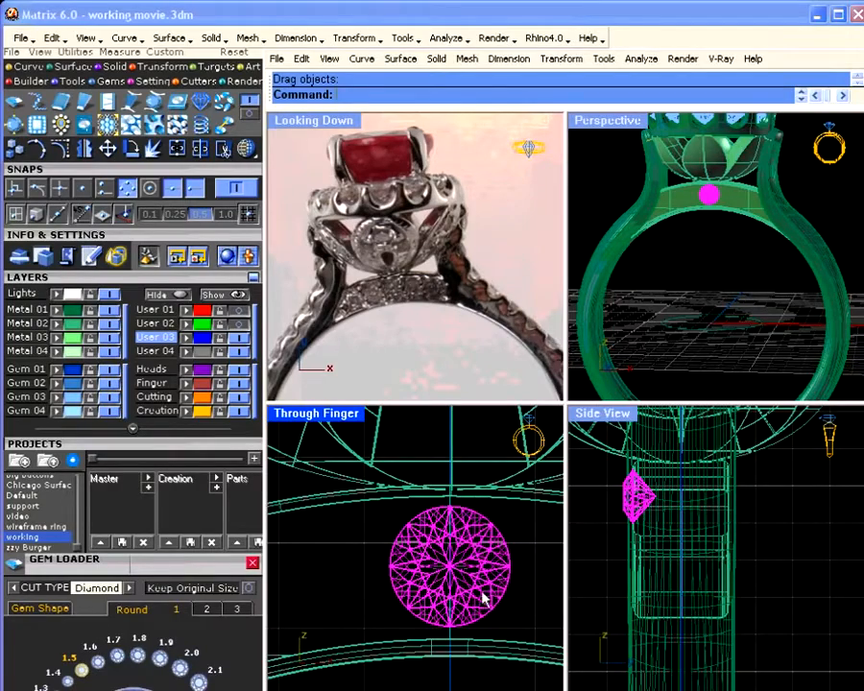
pyautogui.scroll(4, 480, 576)
pyautogui.scroll(-1, 486, 576)
pyautogui.moveTo(486, 576); pyautogui.dragTo(483, 555)
pyautogui.moveTo(473, 574); pyautogui.dragTo(466, 535, button='right')
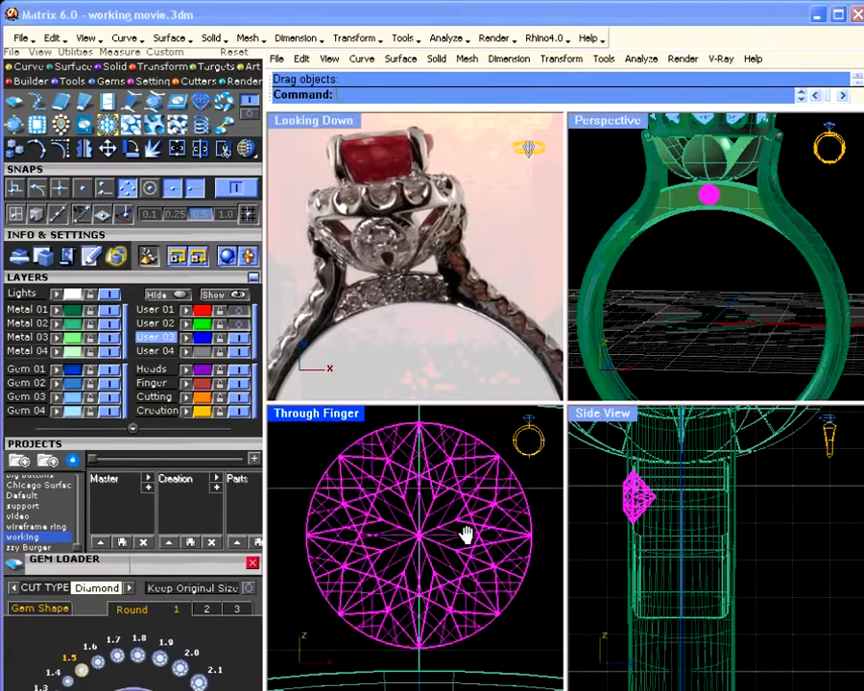
pyautogui.scroll(-2, 462, 545)
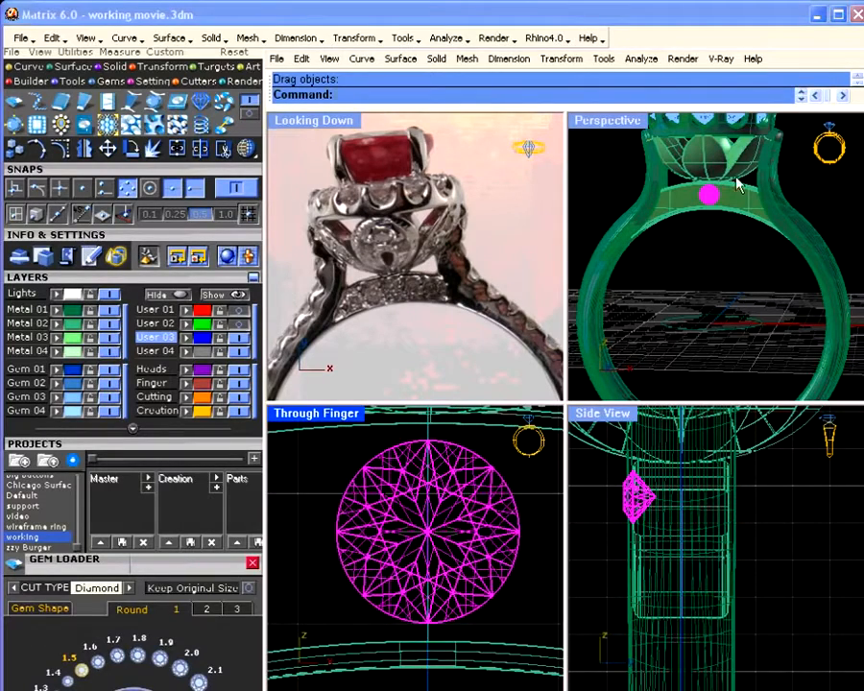
pyautogui.click(725, 231)
pyautogui.scroll(2, 716, 220)
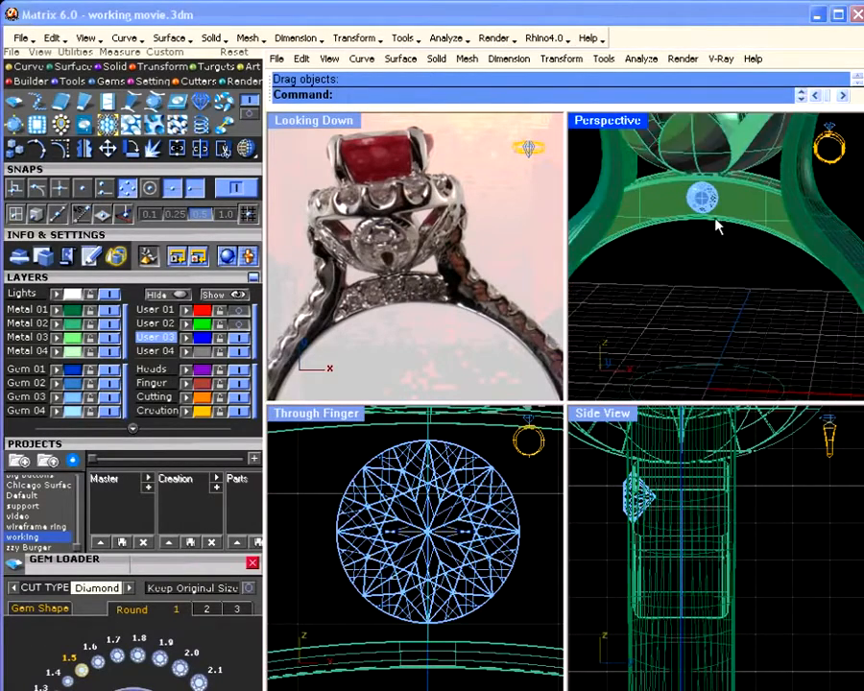
pyautogui.scroll(2, 719, 226)
pyautogui.moveTo(707, 191); pyautogui.dragTo(754, 196, button='right')
# Rotate a copy of the bridge diamond about W0,0,0 in Through Finger, from the gem's centre towards the spot beside it along the bridge.
pyautogui.click(528, 544)
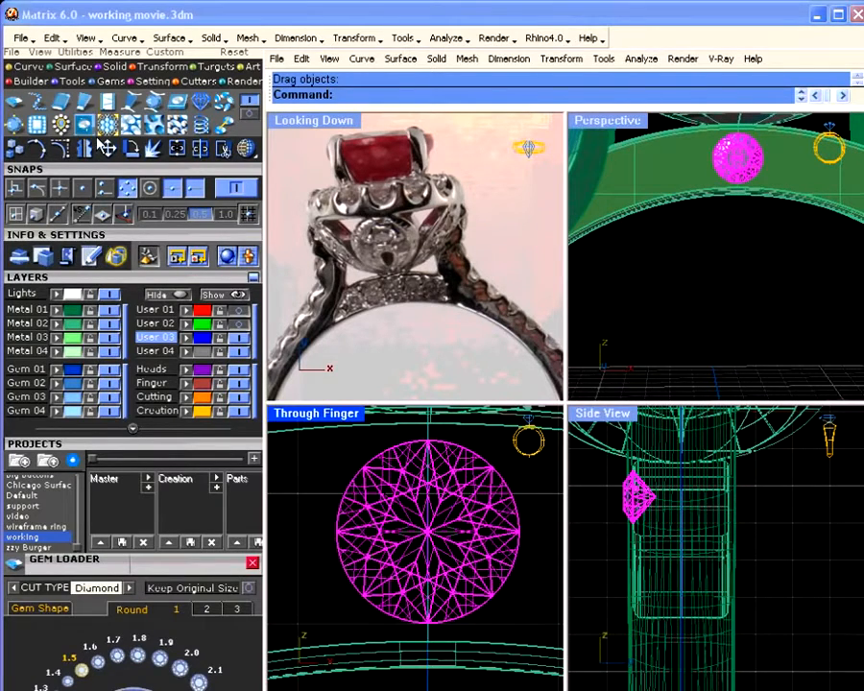
pyautogui.click(149, 150)
pyautogui.click(393, 94)
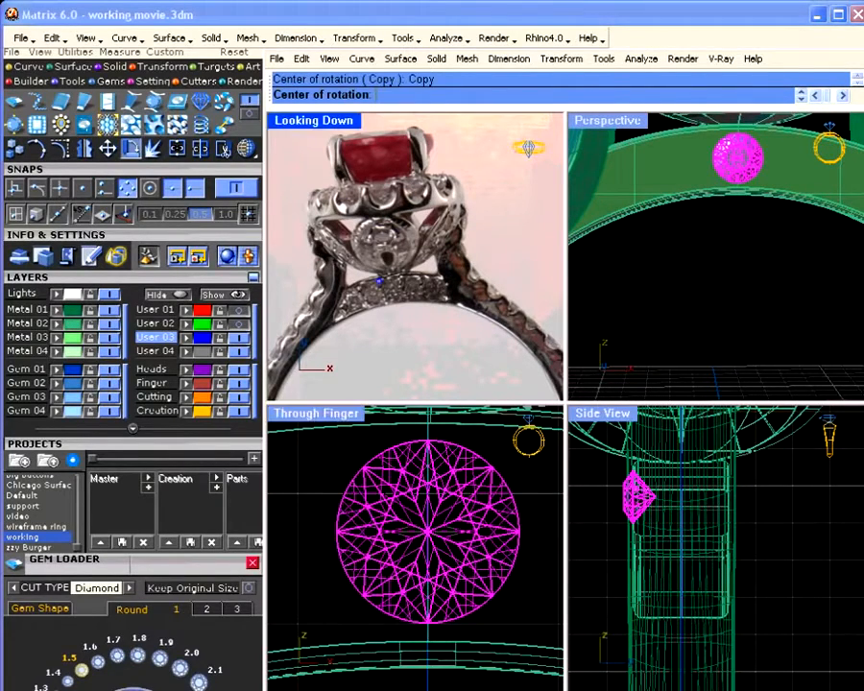
pyautogui.scroll(-5, 391, 449)
pyautogui.click(391, 449)
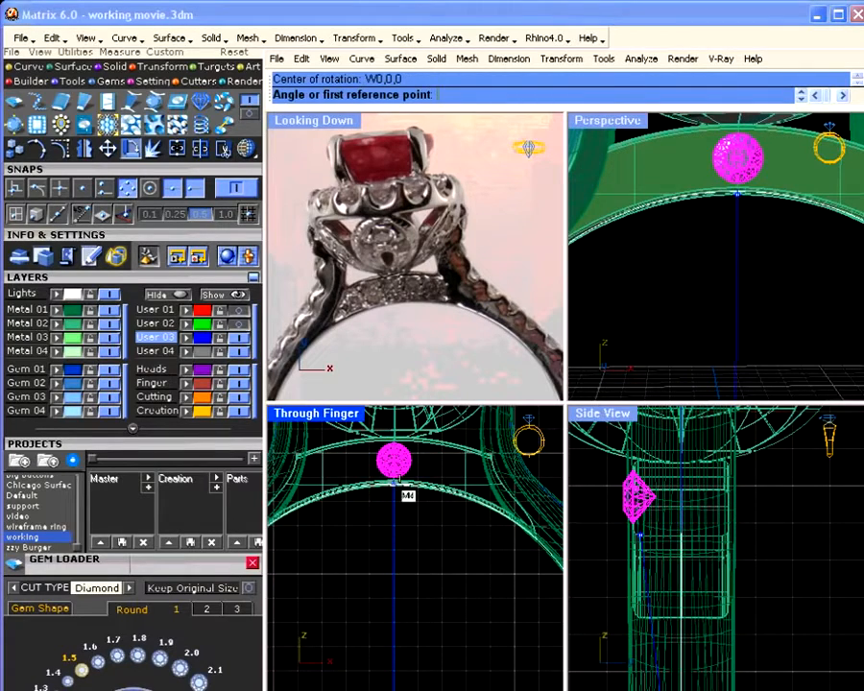
pyautogui.click(394, 460)
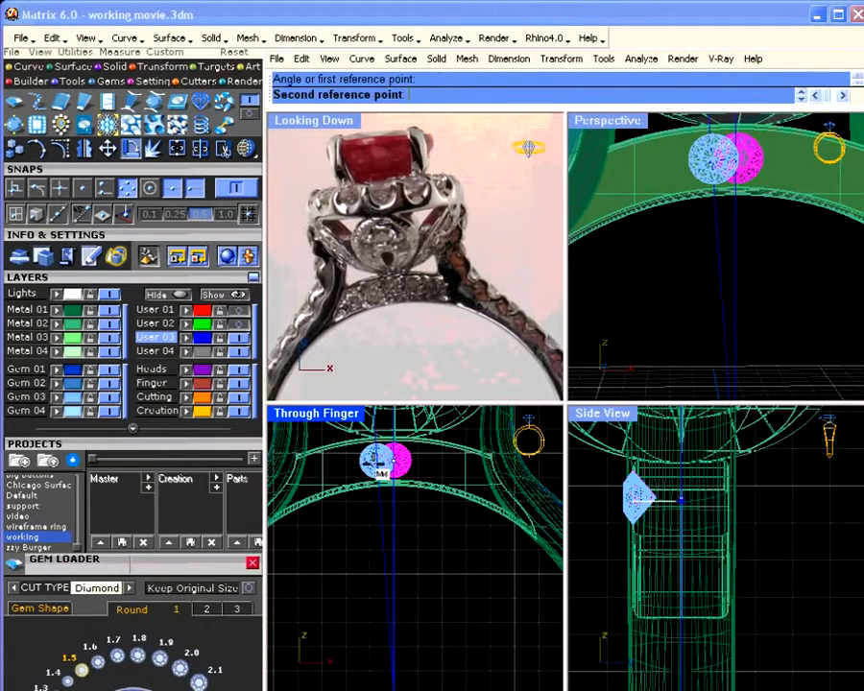
# Rotate-copy the centre gem twice along the bridge's arch, placing the two copies side by side to its left.
pyautogui.moveTo(360, 465); pyautogui.dragTo(414, 471, button='right')
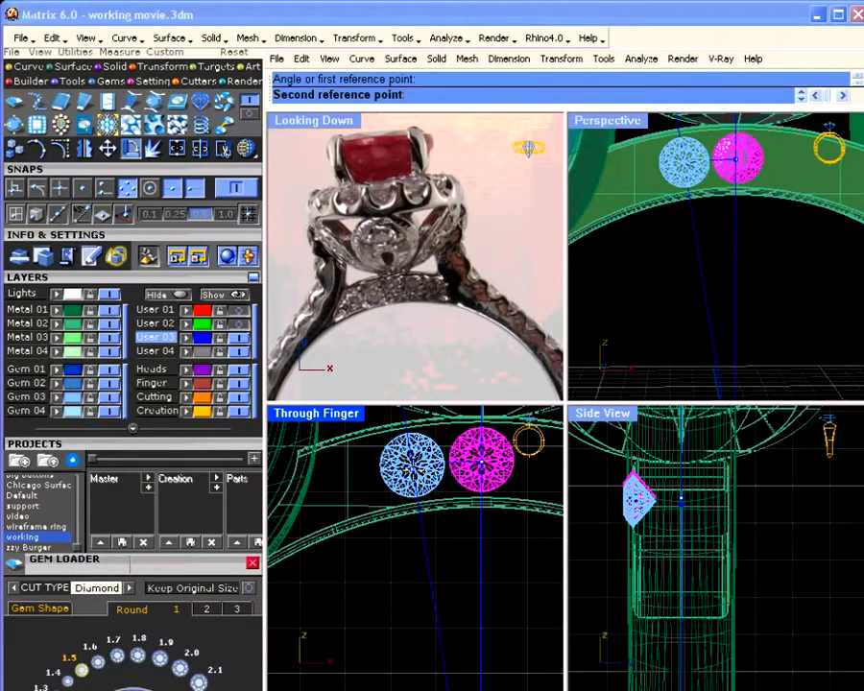
pyautogui.click(412, 464)
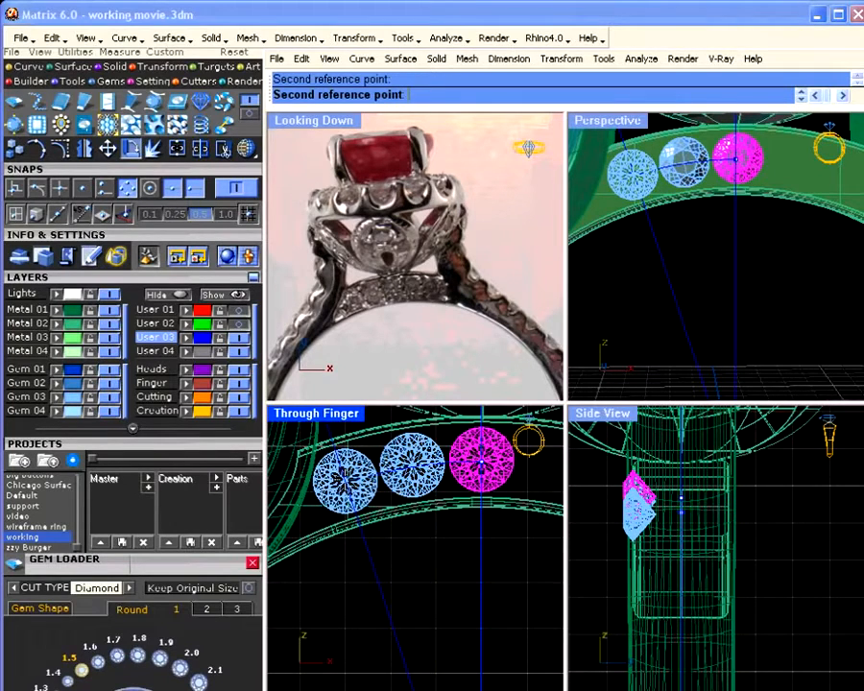
pyautogui.click(343, 479)
pyautogui.rightClick(351, 481)
# Mirror the two copied gems across the vertical plane through 0 to the other half of the bridge.
pyautogui.click(407, 468)
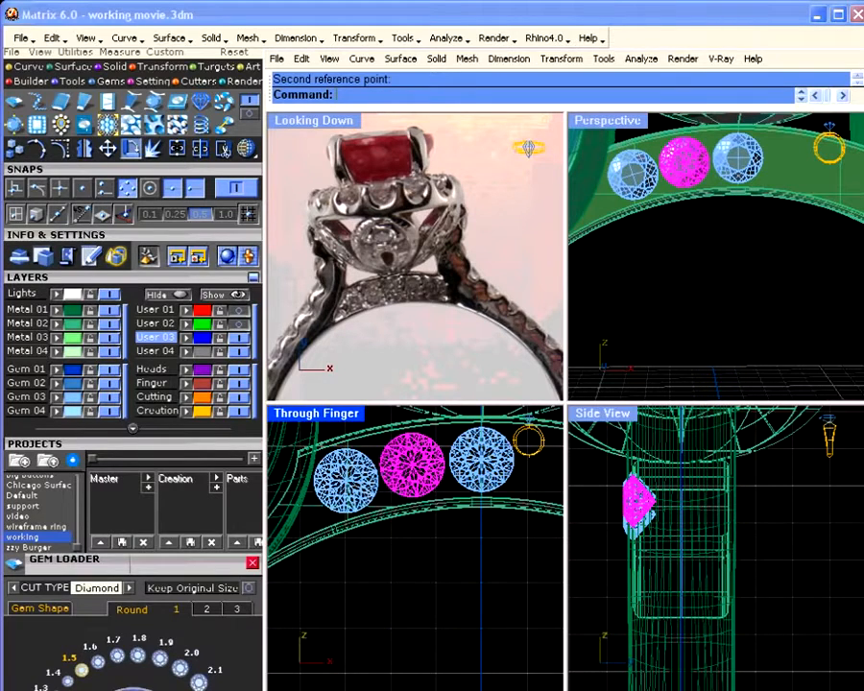
pyautogui.keyDown('shift'); pyautogui.click(351, 476); pyautogui.keyUp('shift')
pyautogui.click(91, 150)
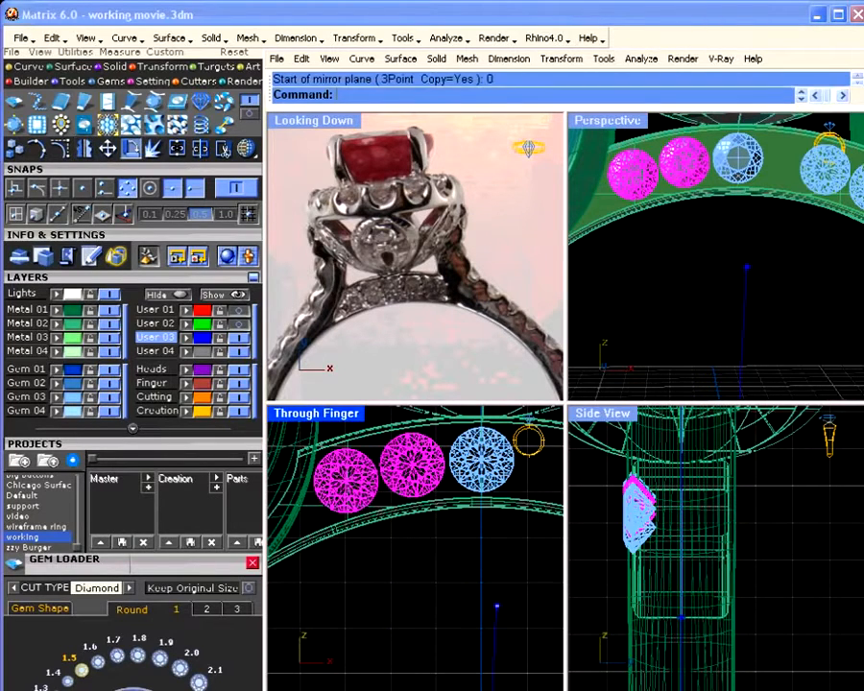
pyautogui.click(481, 596)
pyautogui.click(465, 594)
# Mirror all five bridge gems across the ring's lengthwise plane through 0 onto the bridge's opposite face.
pyautogui.moveTo(707, 332); pyautogui.dragTo(662, 346, button='right')
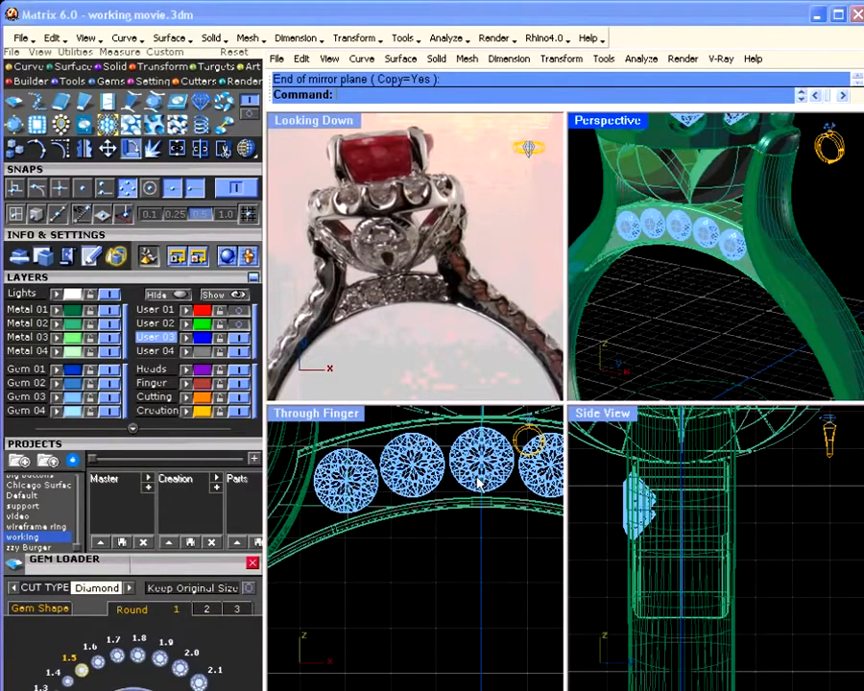
pyautogui.moveTo(715, 316); pyautogui.dragTo(730, 281, button='right')
pyautogui.scroll(7, 730, 281)
pyautogui.moveTo(633, 231); pyautogui.dragTo(672, 240, button='right')
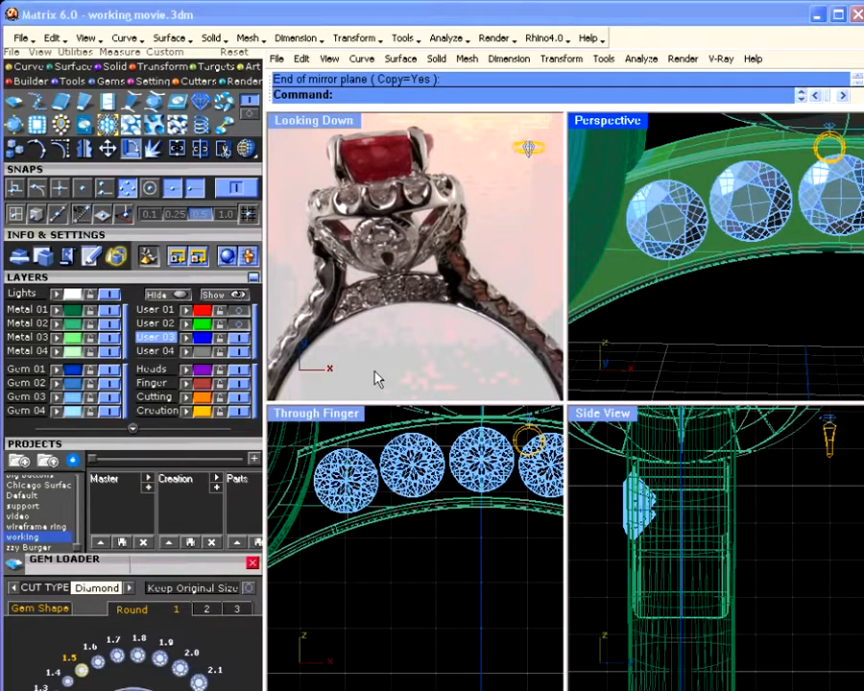
pyautogui.scroll(-3, 687, 221)
pyautogui.moveTo(687, 222); pyautogui.dragTo(849, 286, button='right')
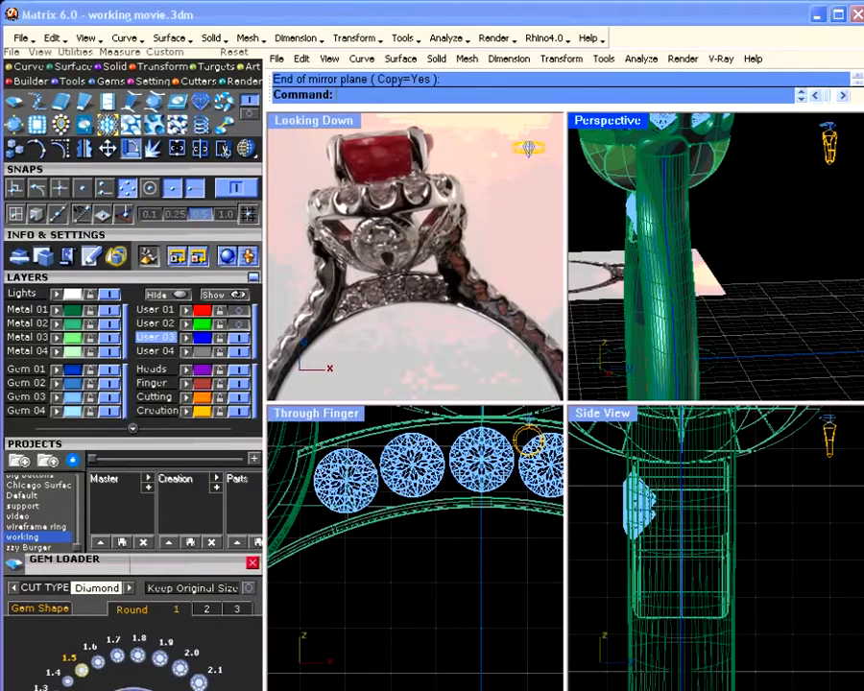
pyautogui.click(346, 481)
pyautogui.keyDown('shift'); pyautogui.click(412, 465); pyautogui.keyUp('shift')
pyautogui.keyDown('shift'); pyautogui.click(471, 454); pyautogui.keyUp('shift')
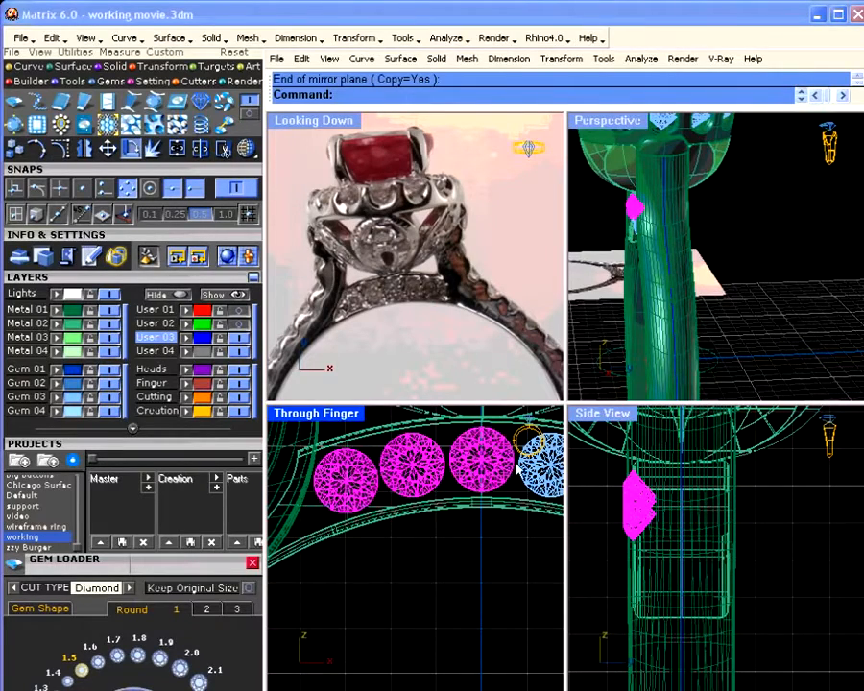
pyautogui.scroll(-3, 519, 467)
pyautogui.keyDown('shift'); pyautogui.click(467, 490); pyautogui.keyUp('shift')
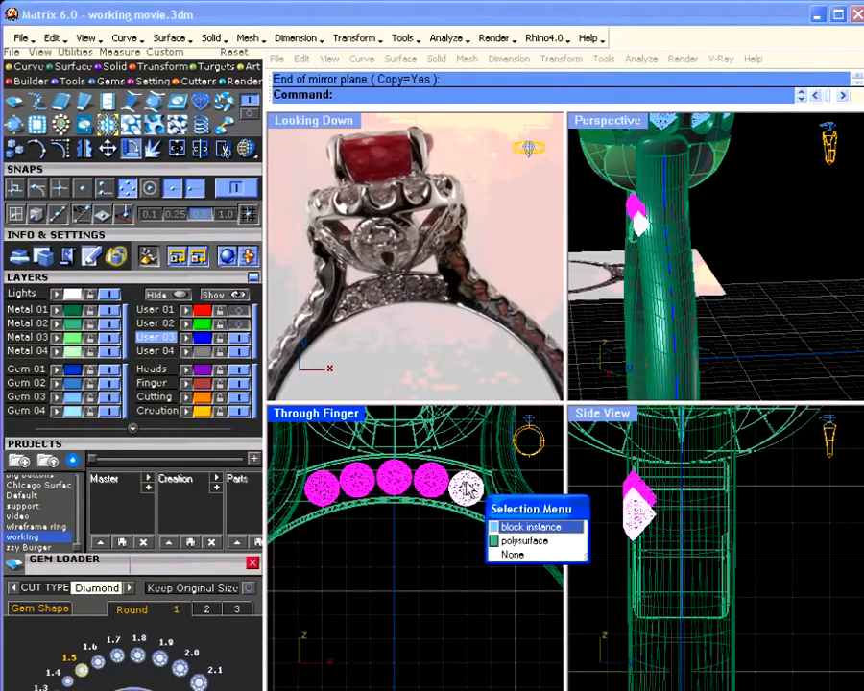
pyautogui.click(545, 541)
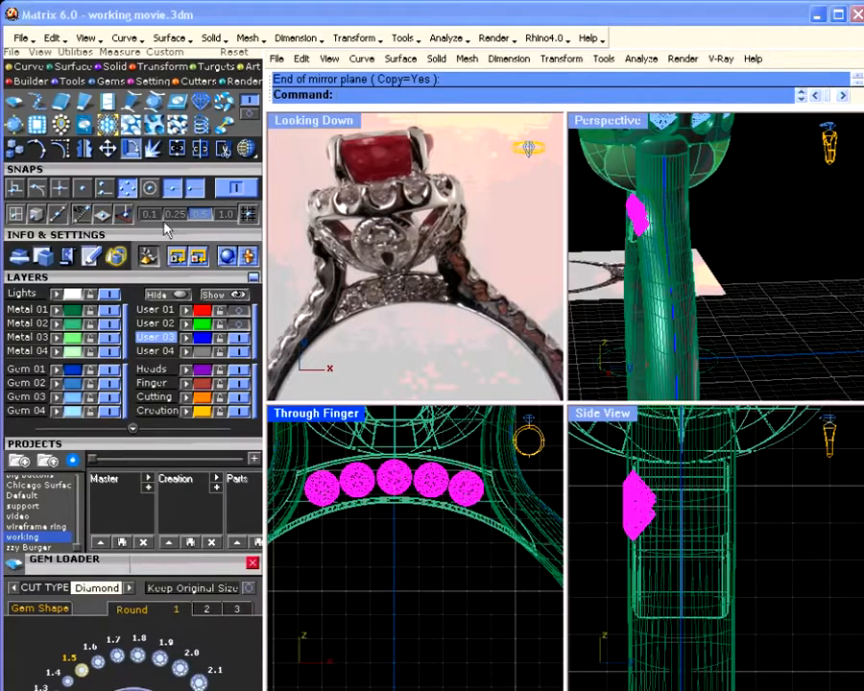
pyautogui.click(85, 148)
pyautogui.scroll(-5, 496, 209)
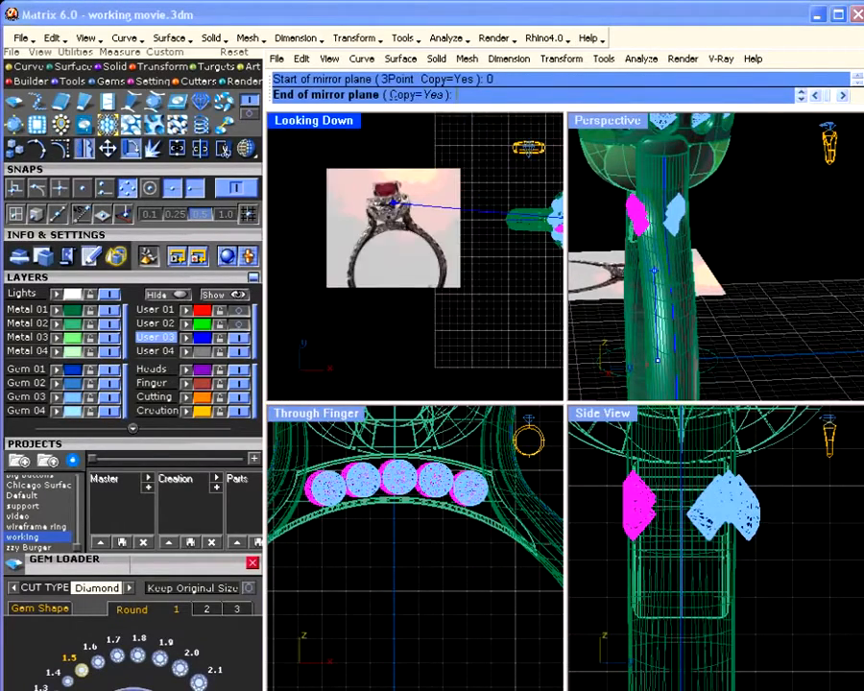
pyautogui.moveTo(501, 208); pyautogui.dragTo(386, 214, button='right')
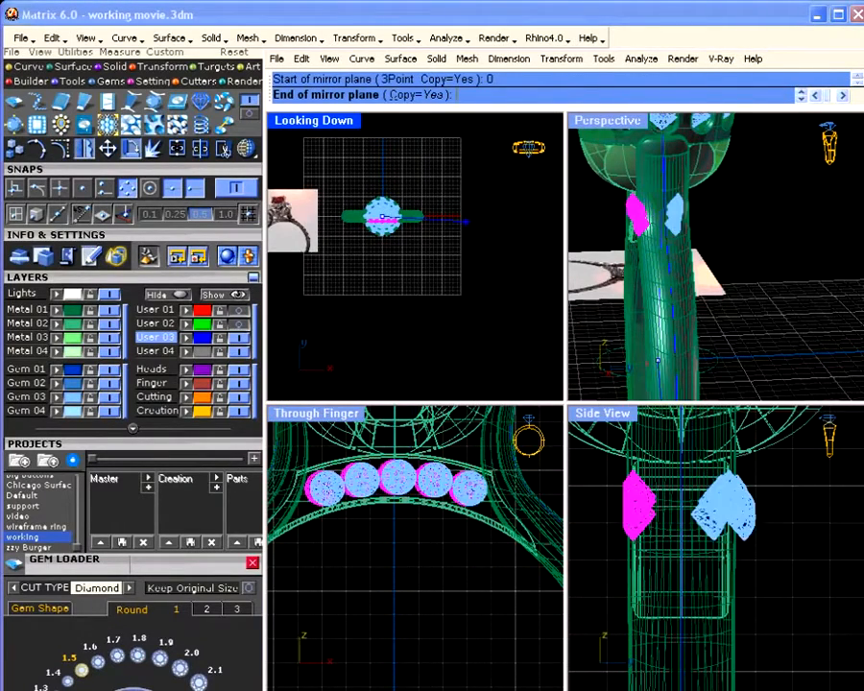
pyautogui.click(478, 217)
pyautogui.click(480, 222)
# Lay a row of round gems along the shank's outer curve with Gems on Curve.
pyautogui.scroll(-3, 660, 253)
pyautogui.moveTo(663, 255); pyautogui.dragTo(856, 253, button='right')
pyautogui.scroll(6, 662, 240)
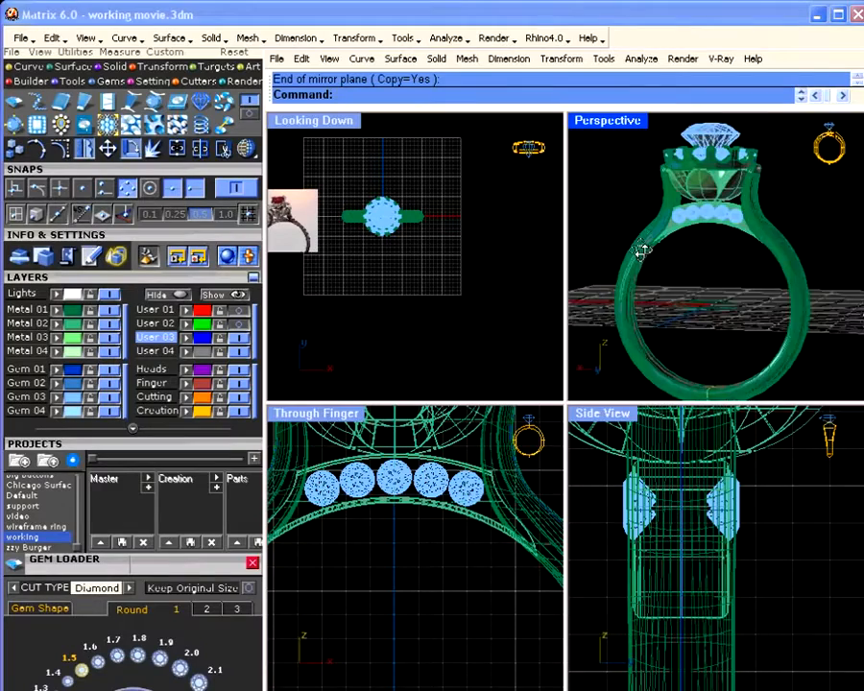
pyautogui.moveTo(672, 236); pyautogui.dragTo(704, 237, button='right')
pyautogui.click(703, 237)
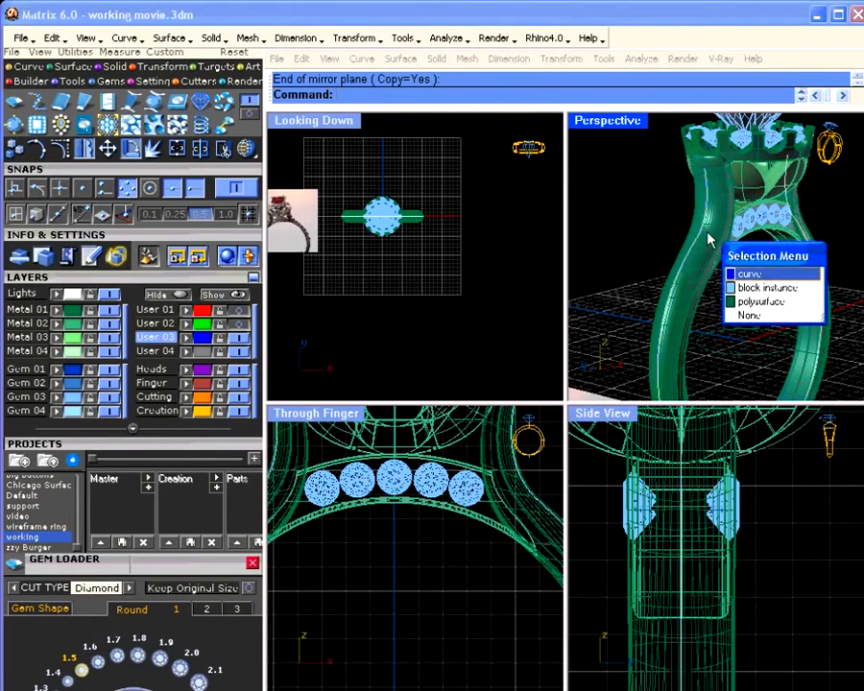
pyautogui.click(751, 277)
pyautogui.moveTo(753, 326); pyautogui.dragTo(597, 304, button='right')
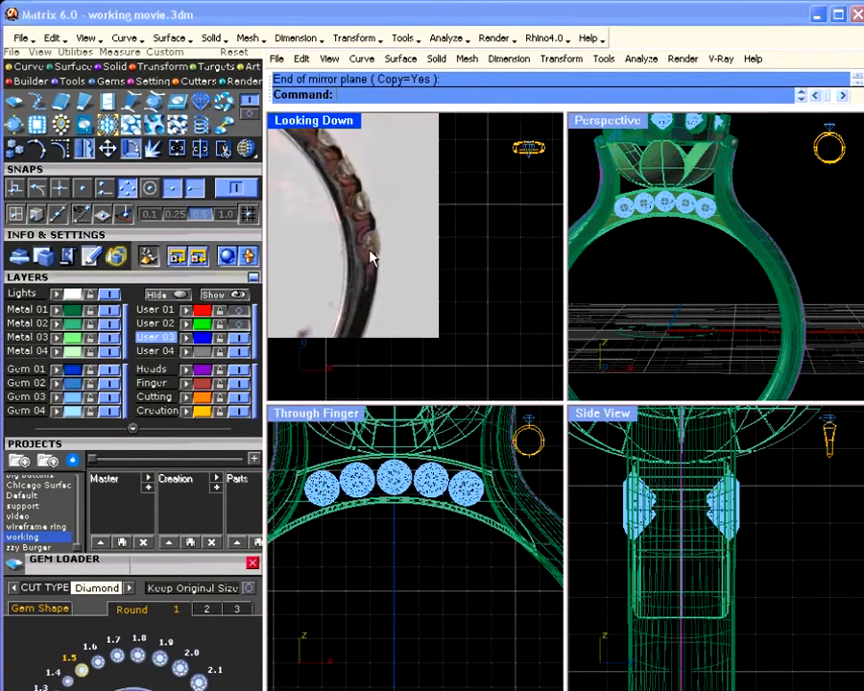
pyautogui.scroll(-10, 372, 251)
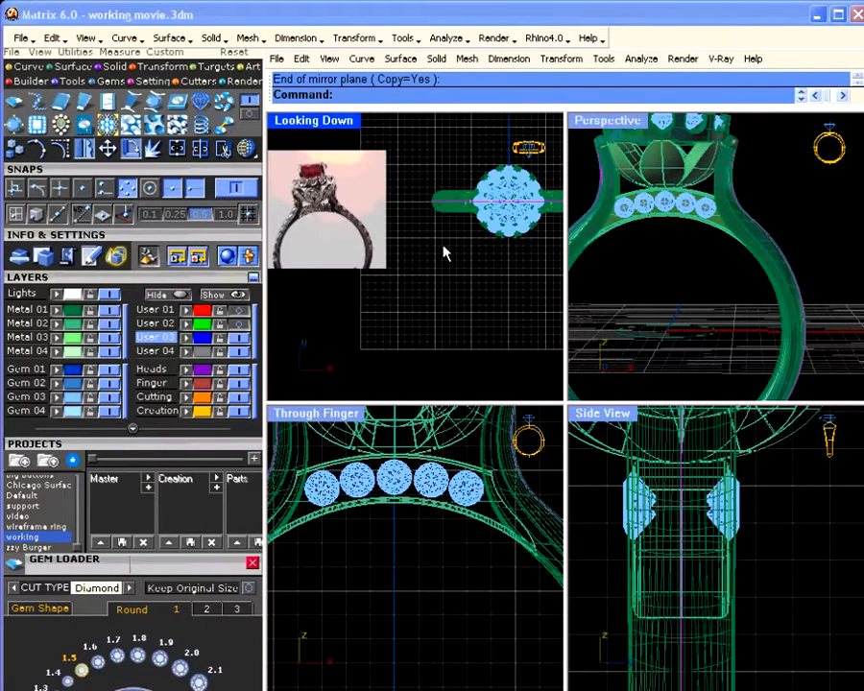
pyautogui.scroll(-8, 461, 457)
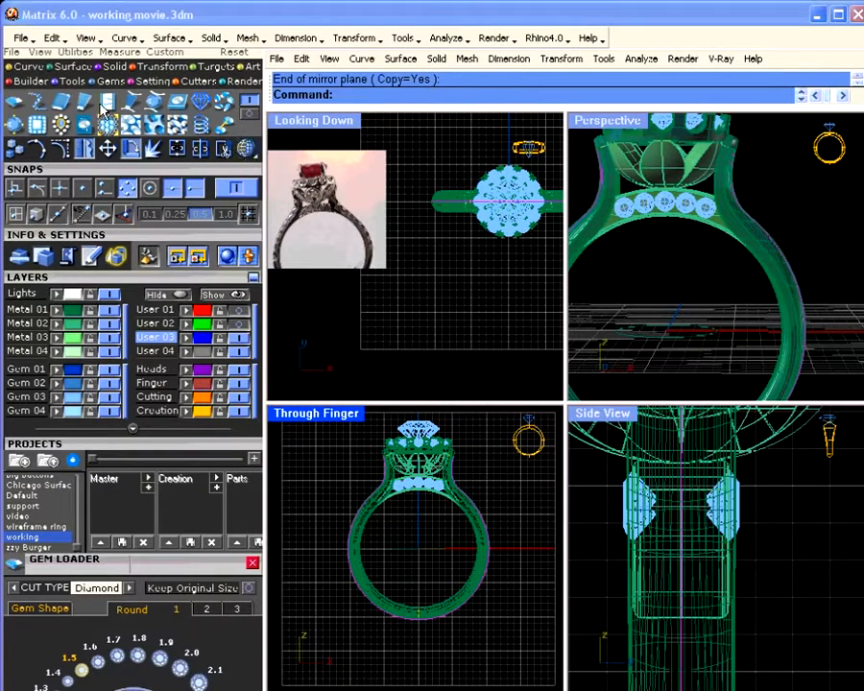
pyautogui.middleClick(712, 272)
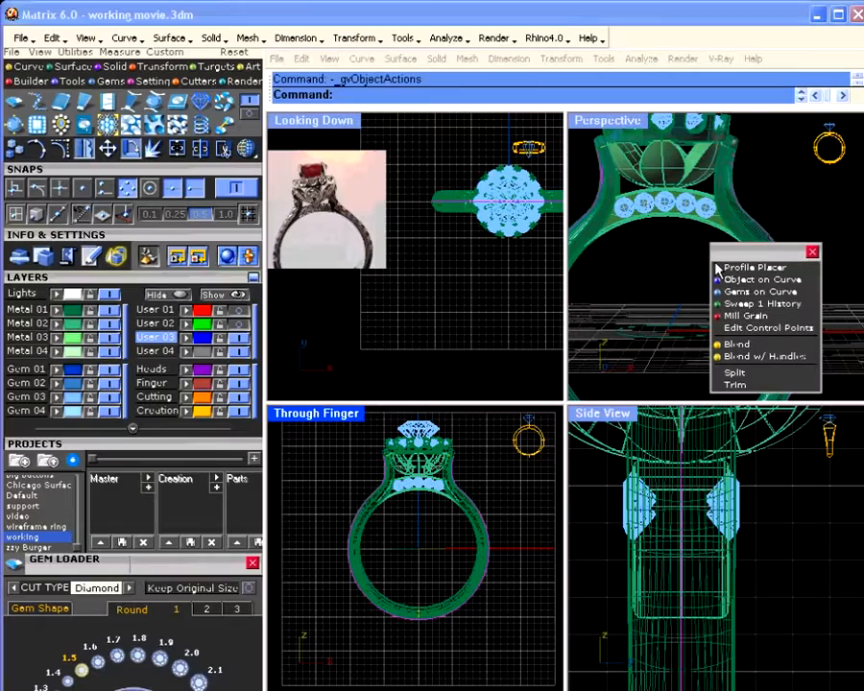
pyautogui.click(754, 292)
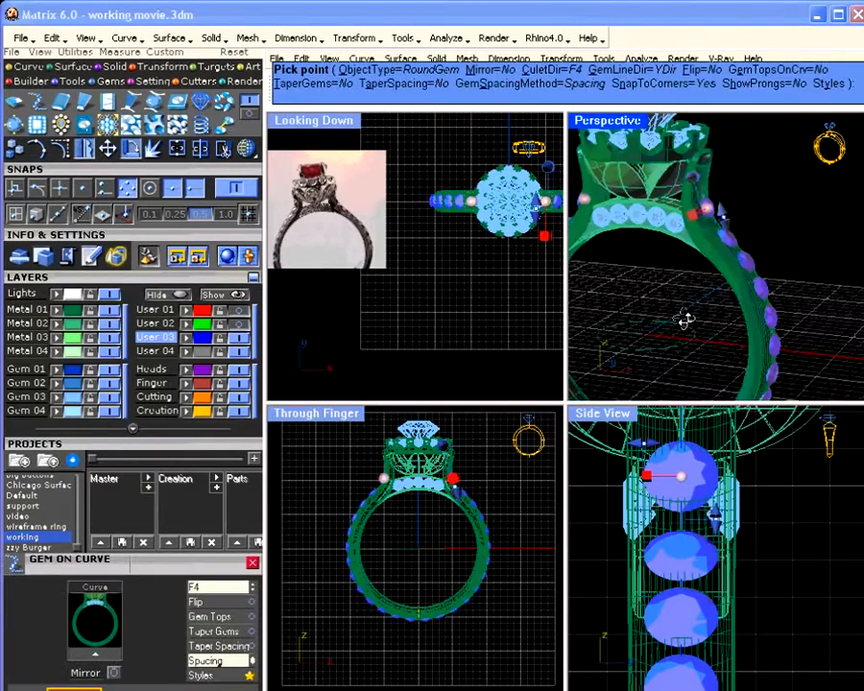
# End the gem row about halfway down one side of the shank and set its start position near the head to about 6.75.
pyautogui.scroll(-4, 720, 273)
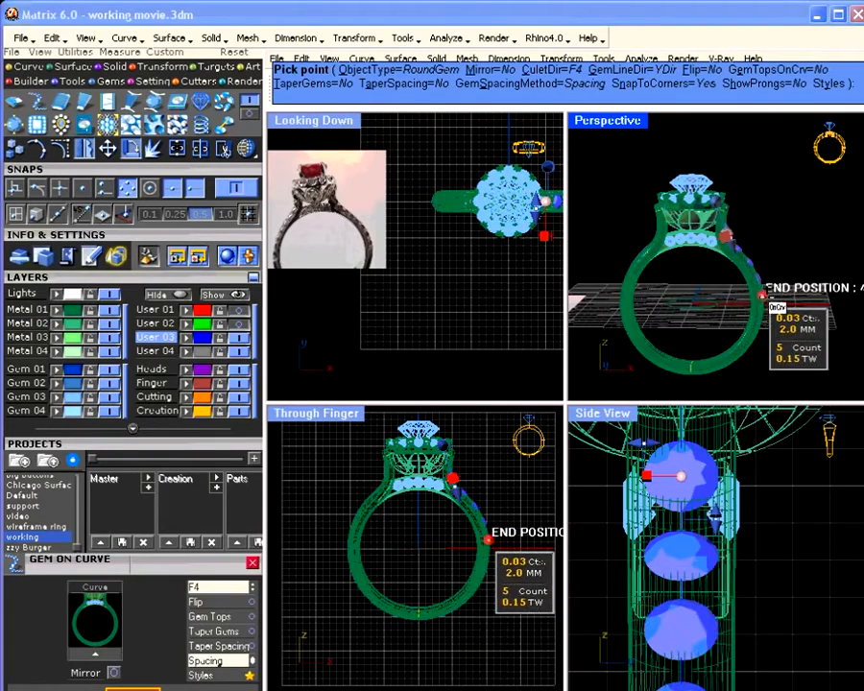
pyautogui.click(762, 300)
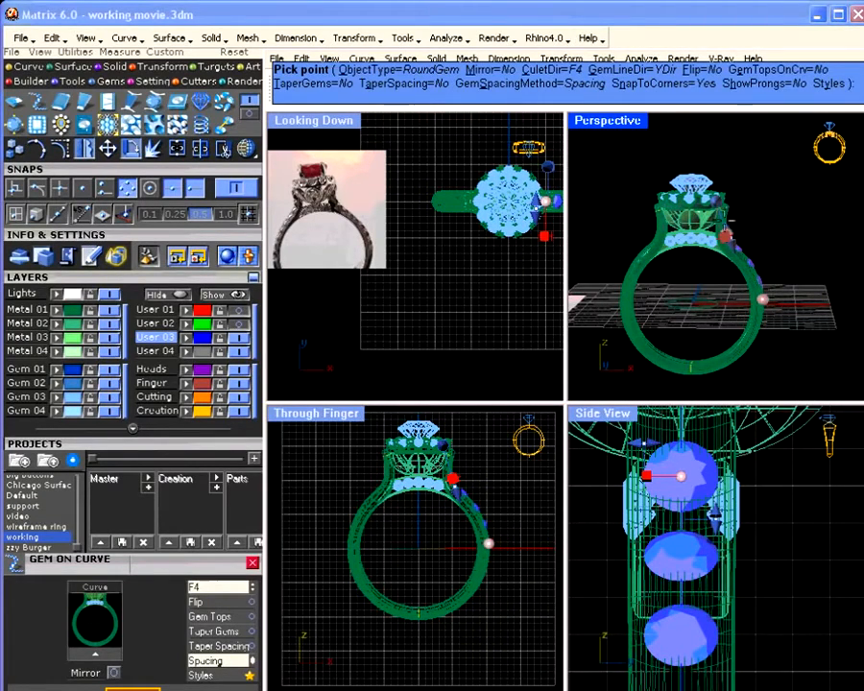
pyautogui.scroll(4, 726, 233)
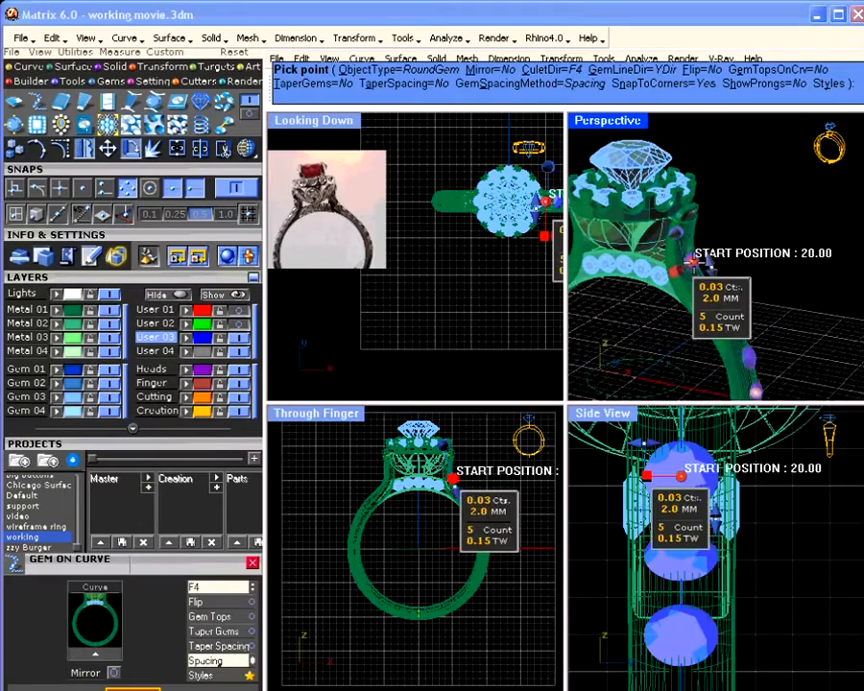
pyautogui.click(632, 230)
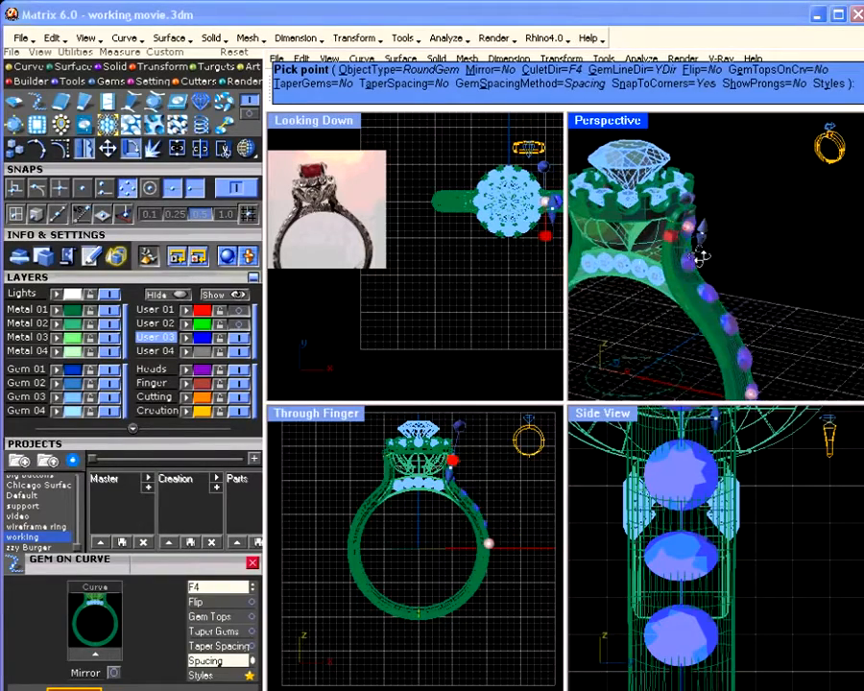
pyautogui.scroll(3, 632, 230)
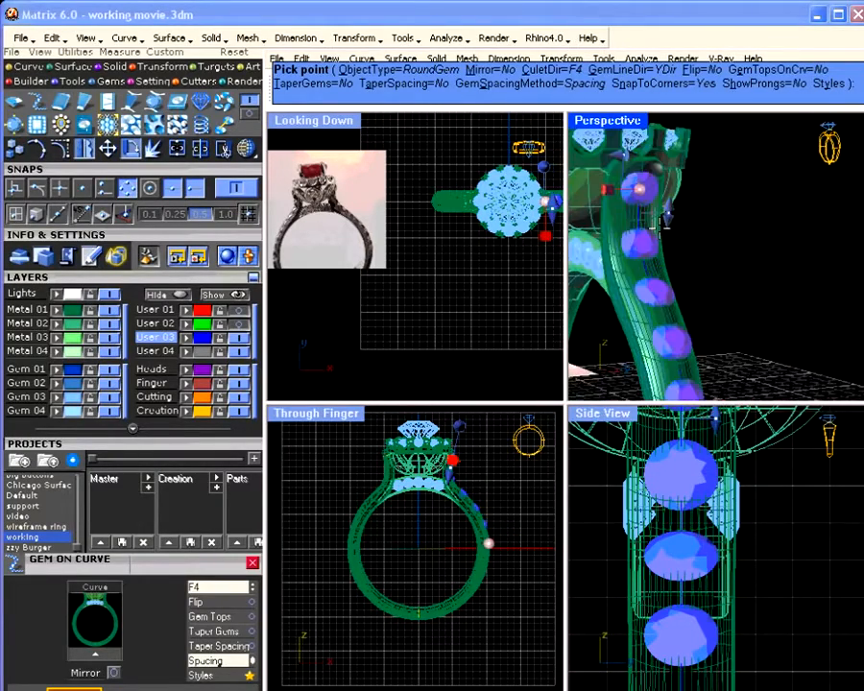
pyautogui.moveTo(649, 242); pyautogui.dragTo(630, 230, button='right')
pyautogui.scroll(2, 637, 192)
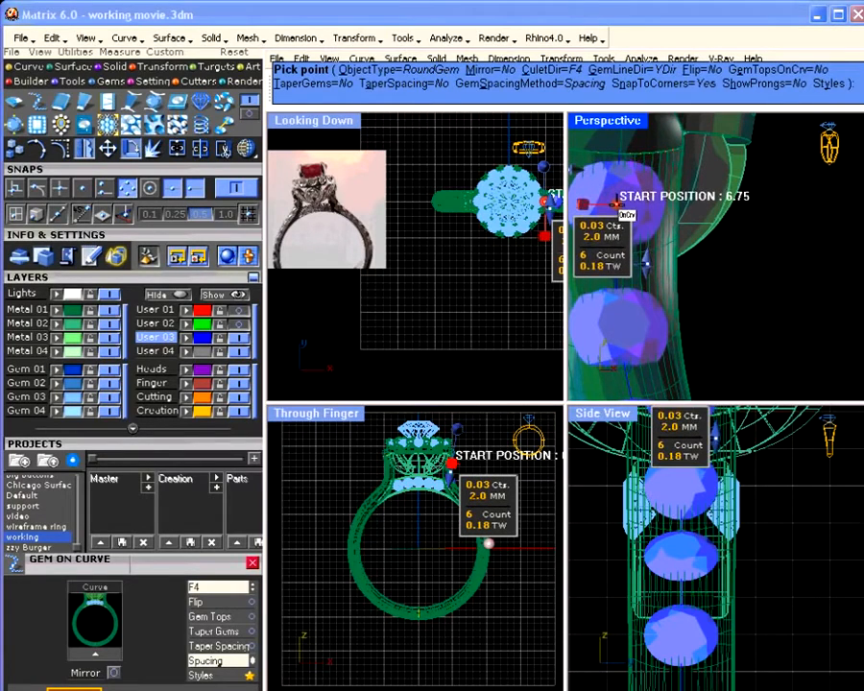
pyautogui.click(615, 210)
# Move the gem row's end position down to the ring's horizontal axis.
pyautogui.scroll(-7, 617, 213)
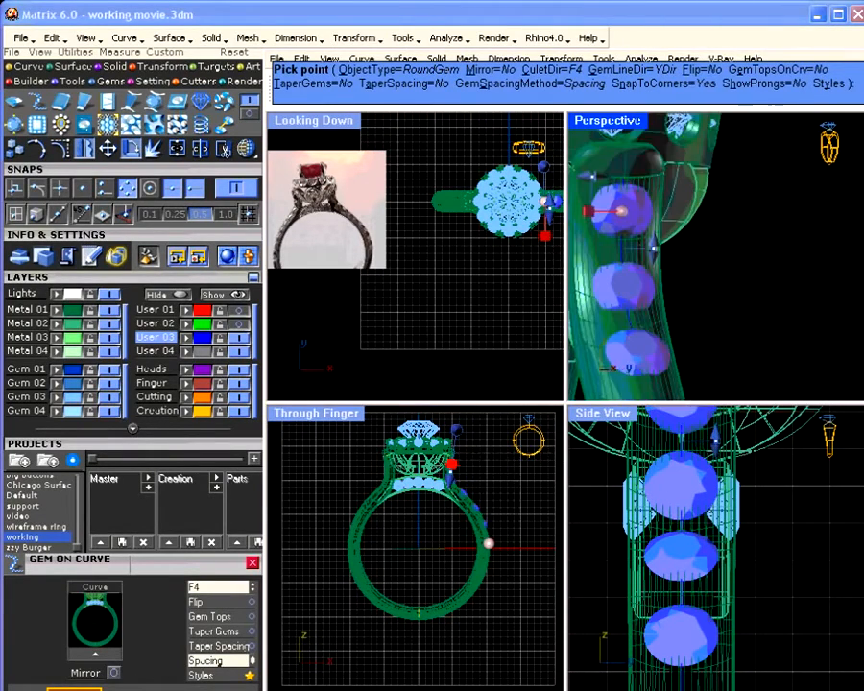
pyautogui.moveTo(656, 299); pyautogui.dragTo(725, 234, button='right')
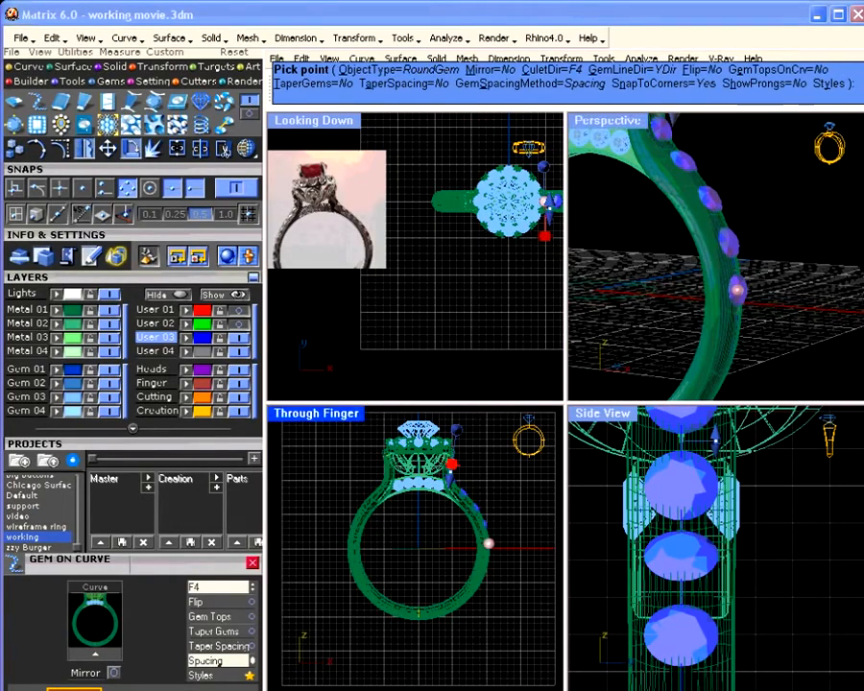
pyautogui.scroll(12, 493, 550)
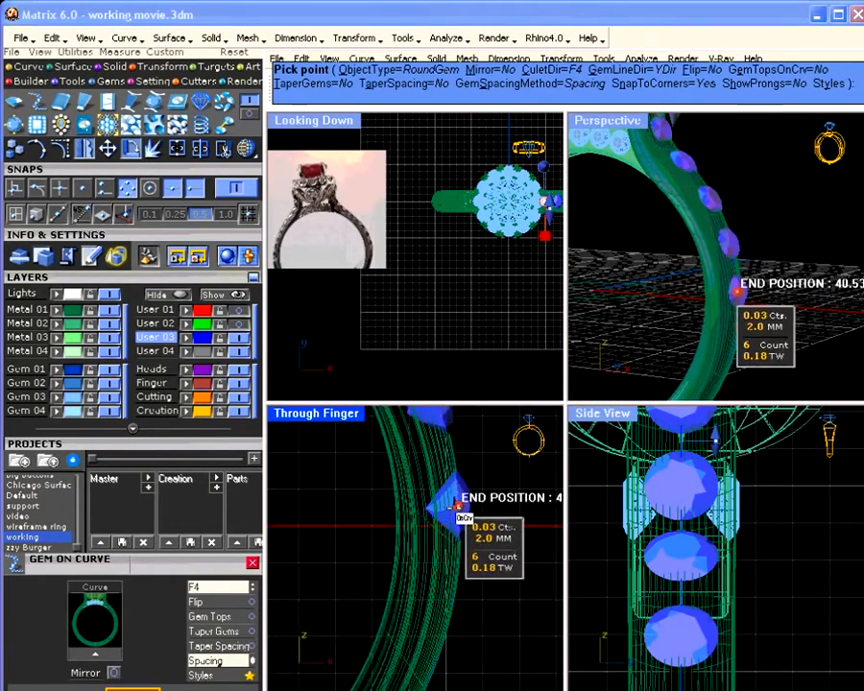
# Make the shank gems slightly smaller and set their spacing to about -0.27 mm.
pyautogui.moveTo(715, 317); pyautogui.dragTo(705, 216, button='right')
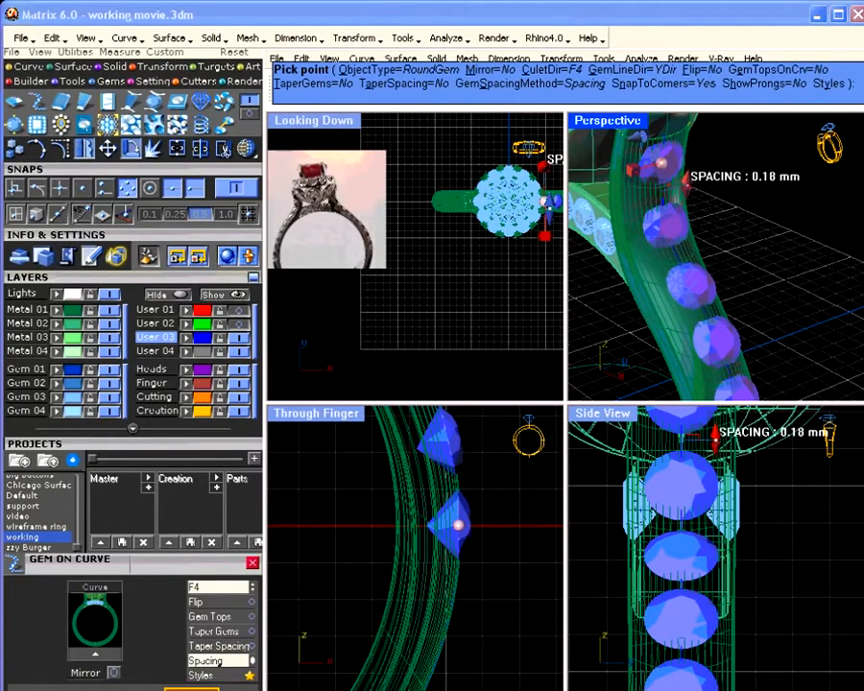
pyautogui.moveTo(685, 190); pyautogui.dragTo(698, 214, button='right')
pyautogui.moveTo(661, 179); pyautogui.dragTo(680, 202)
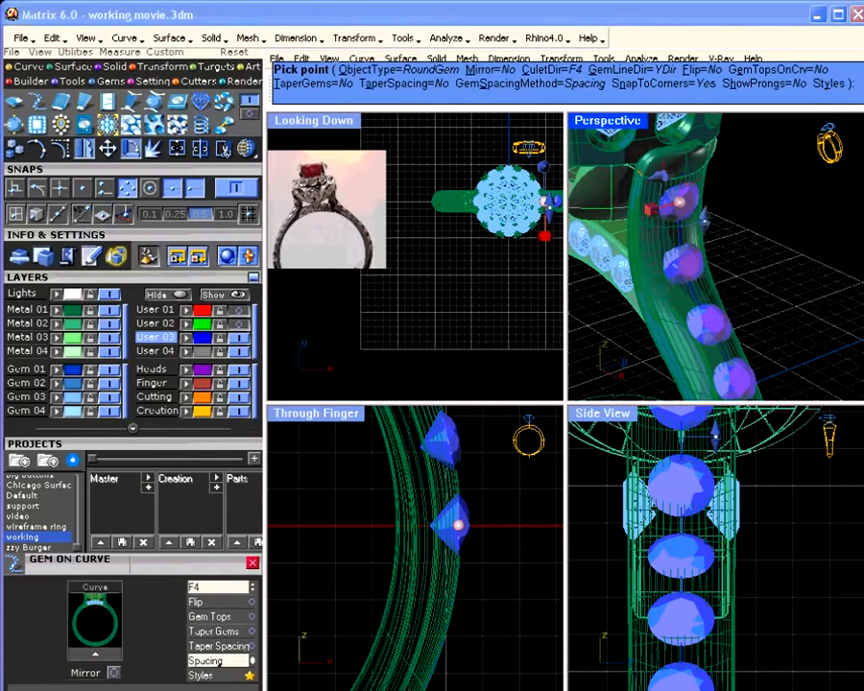
pyautogui.moveTo(706, 223)
pyautogui.moveTo(706, 219)
pyautogui.mouseDown()
pyautogui.moveTo(696, 238)
pyautogui.moveTo(707, 210)
pyautogui.mouseUp()
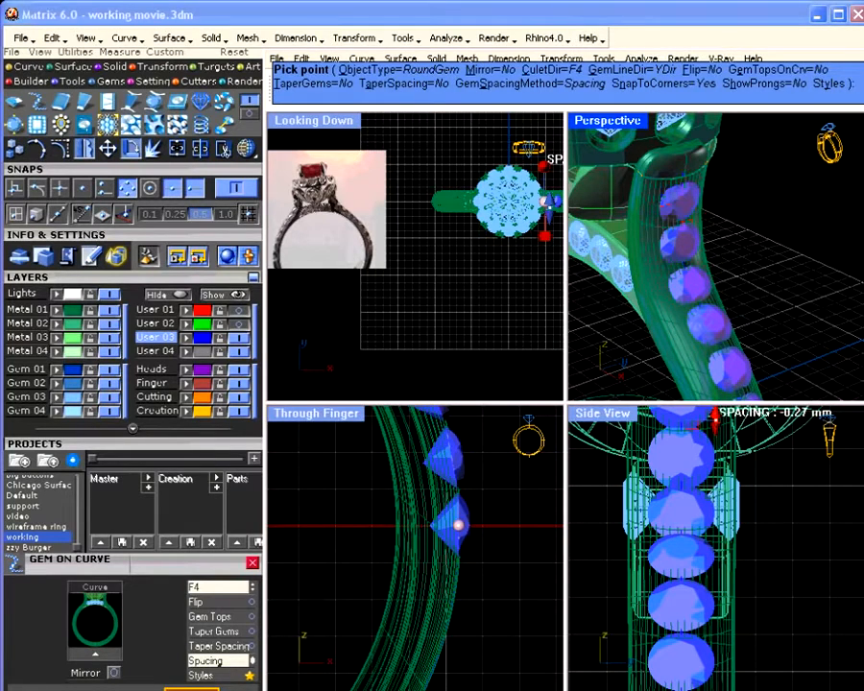
# Sink the row of shank gems slightly deeper into the metal and accept the Gems on Curve placement.
pyautogui.moveTo(738, 304); pyautogui.dragTo(729, 278, button='right')
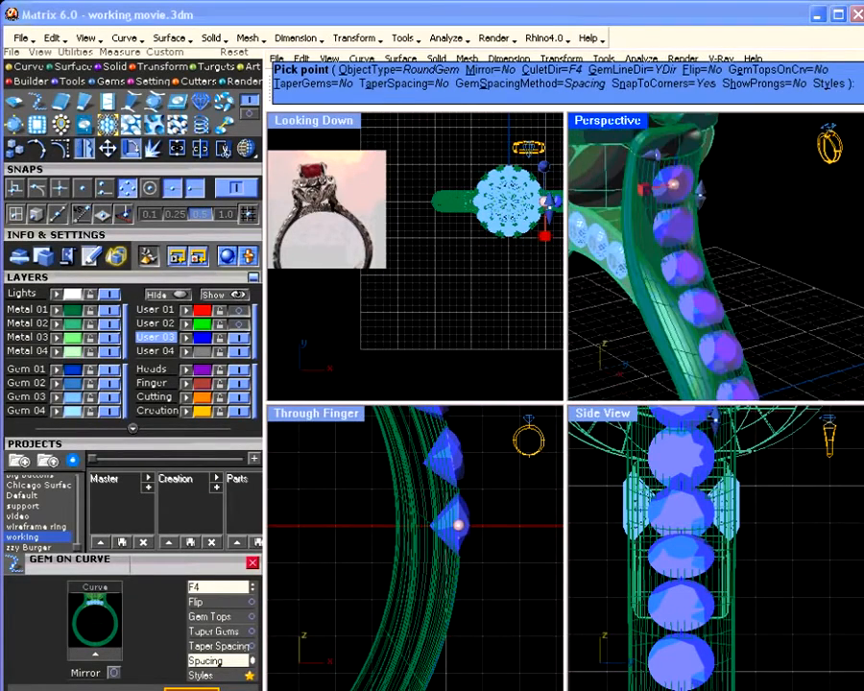
pyautogui.scroll(3, 681, 231)
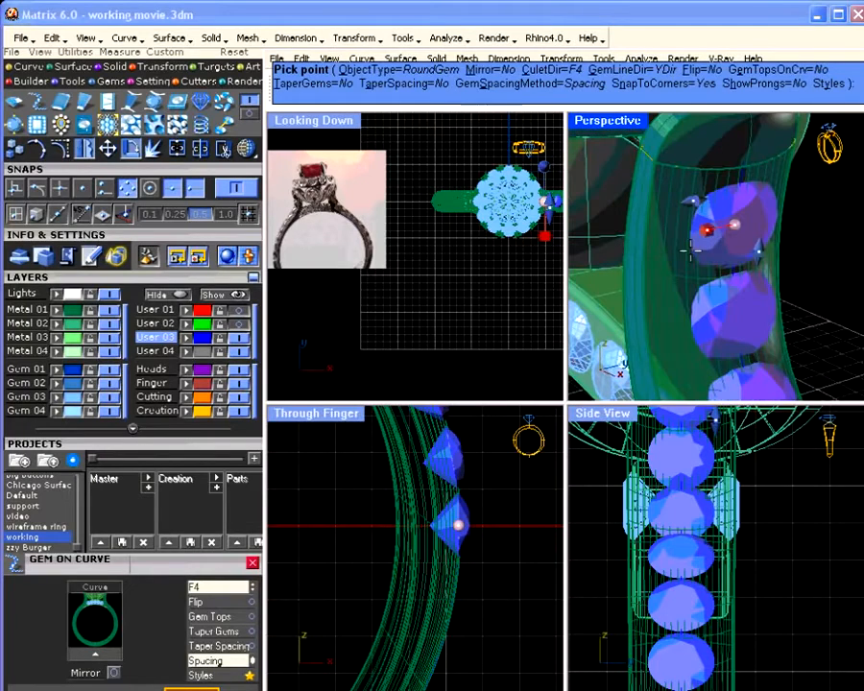
pyautogui.moveTo(707, 229); pyautogui.dragTo(700, 225)
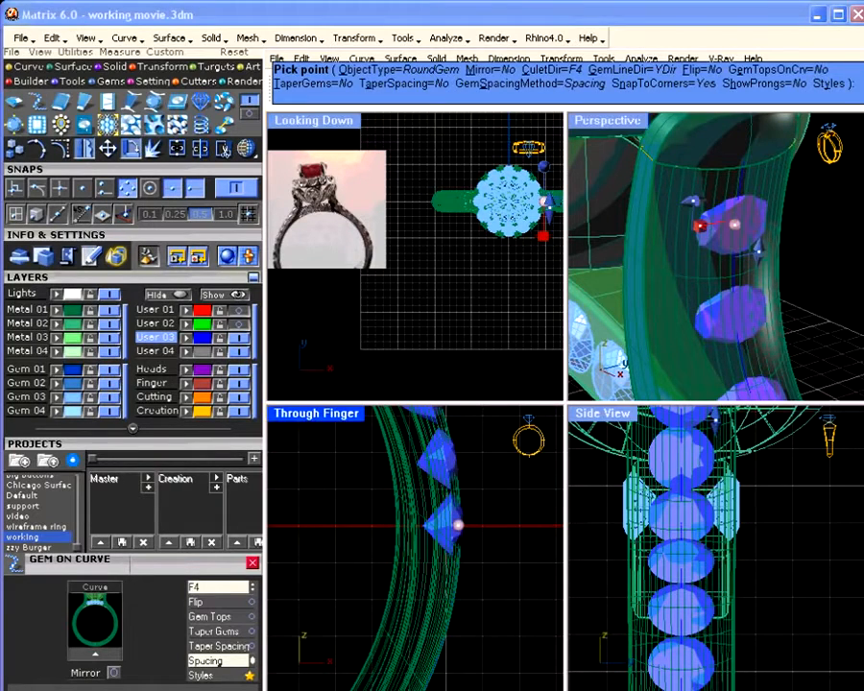
pyautogui.scroll(4, 470, 566)
pyautogui.moveTo(473, 575)
pyautogui.mouseDown(button='right')
pyautogui.moveTo(468, 544)
pyautogui.moveTo(481, 578)
pyautogui.mouseUp(button='right')
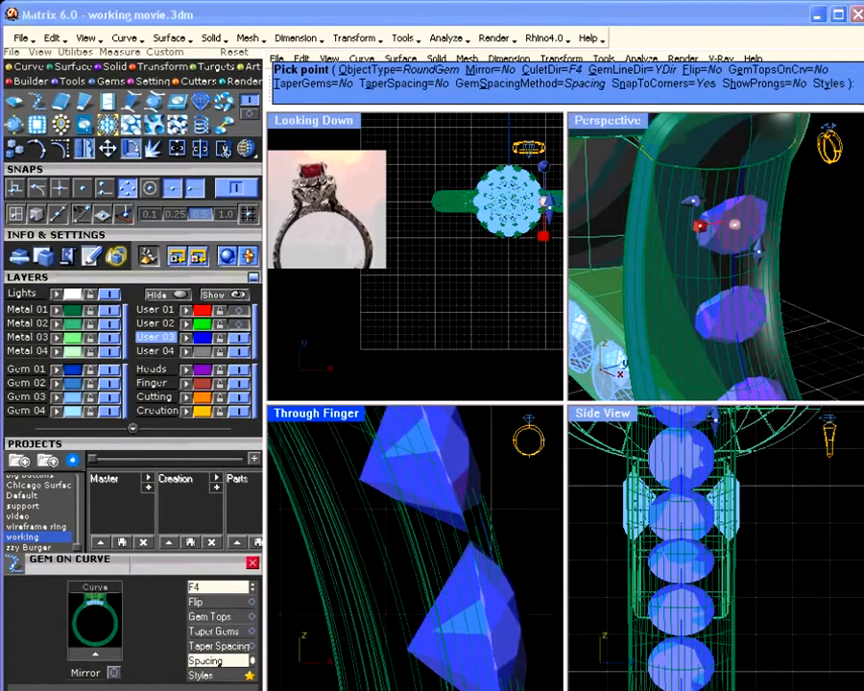
pyautogui.moveTo(475, 655); pyautogui.dragTo(470, 612, button='right')
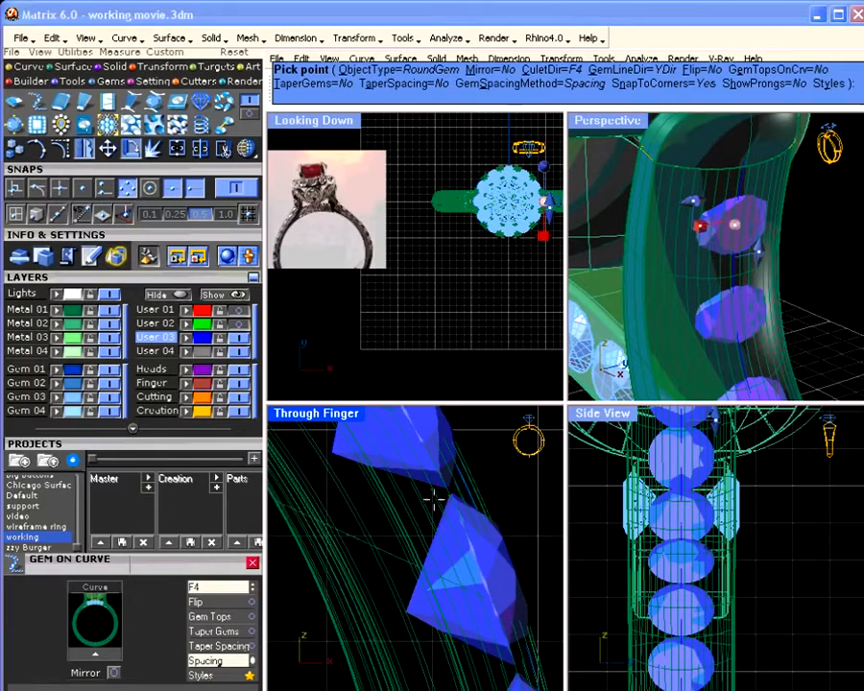
pyautogui.scroll(-6, 437, 498)
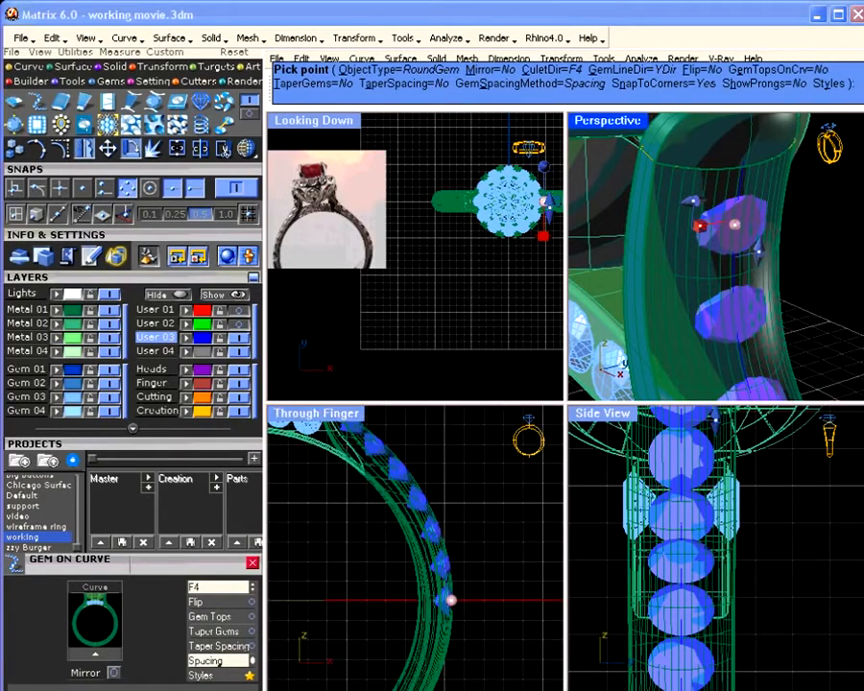
pyautogui.scroll(-8, 687, 322)
pyautogui.keyDown('shift'); pyautogui.moveTo(695, 334); pyautogui.dragTo(683, 209, button='right'); pyautogui.keyUp('shift')
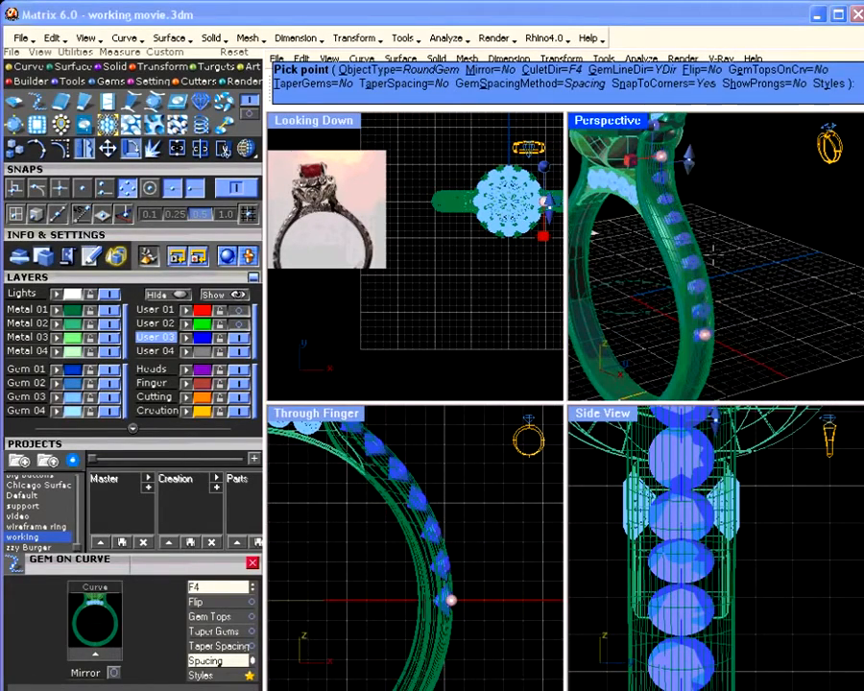
pyautogui.press('Return')
# Add micro prong cutters between the gems of the shank's gem group.
pyautogui.moveTo(591, 232); pyautogui.dragTo(715, 293, button='right')
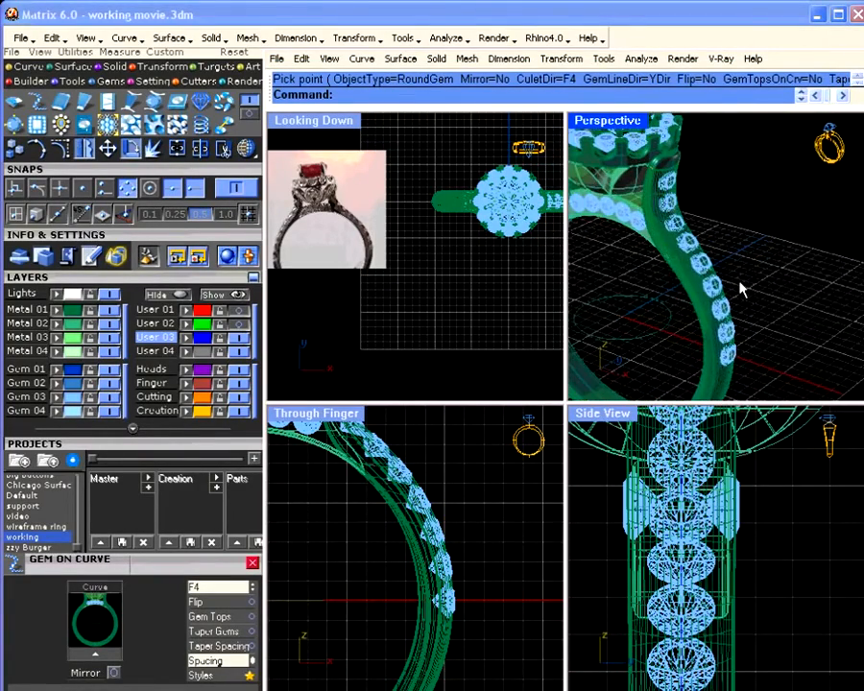
pyautogui.click(711, 264)
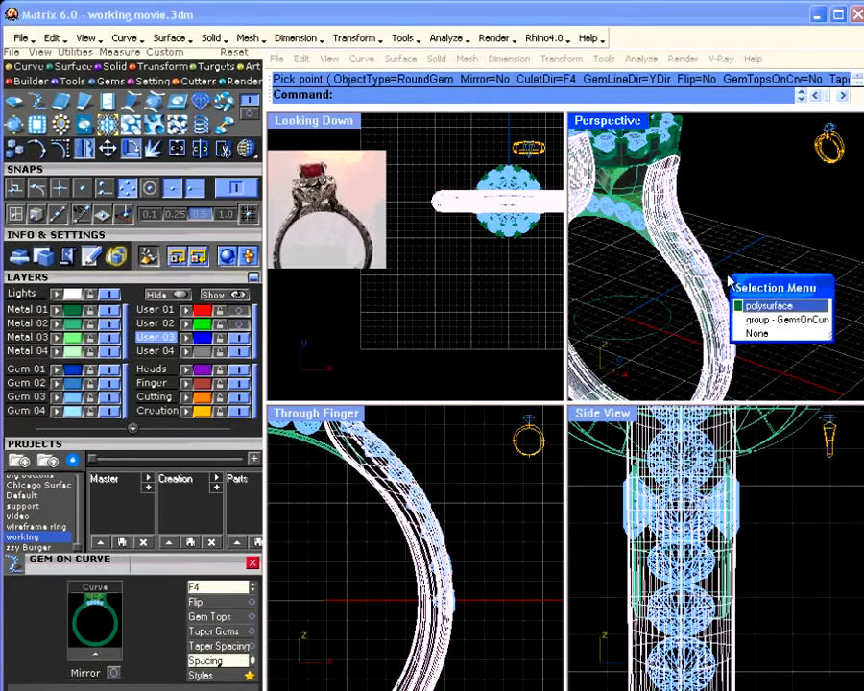
pyautogui.click(773, 320)
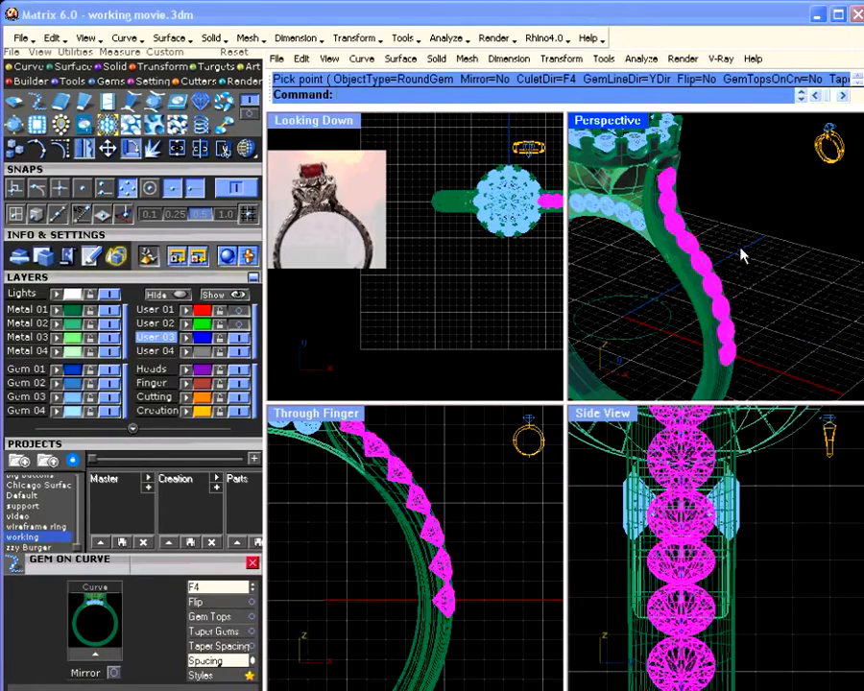
pyautogui.rightClick(741, 231)
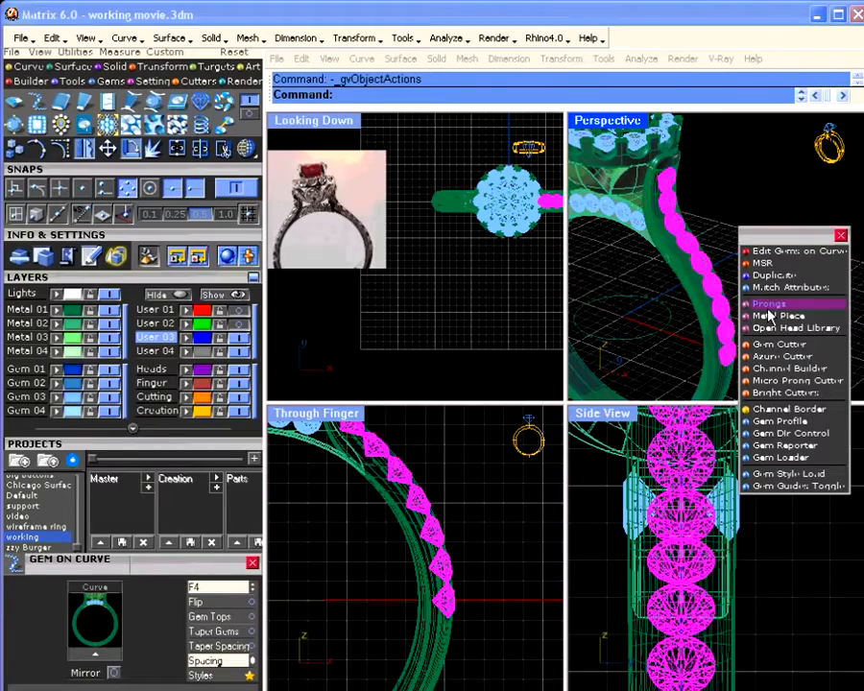
pyautogui.click(782, 380)
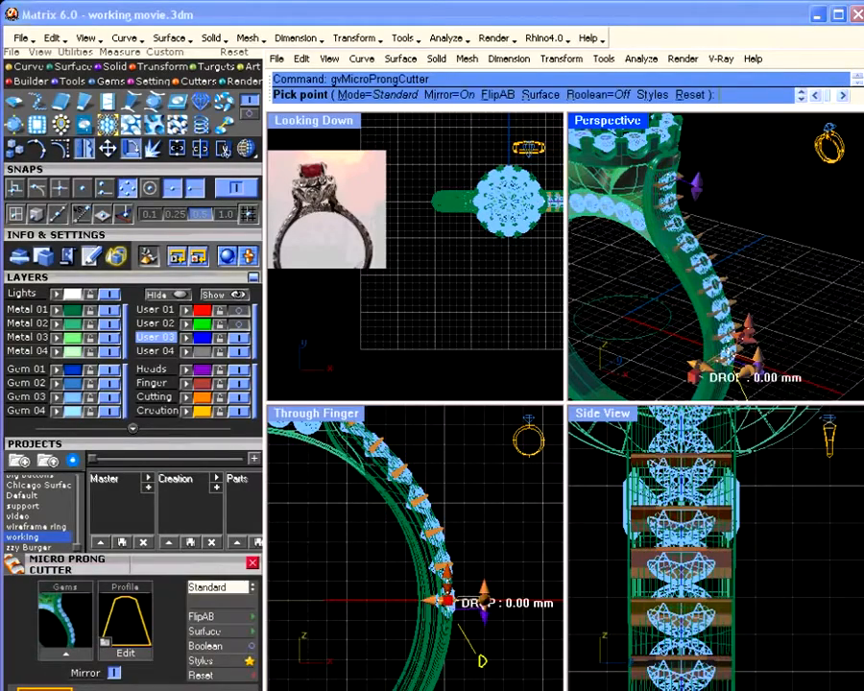
# Enlarge the perspective view and give the micro prong cutters the rounded U-shaped profile.
pyautogui.moveTo(748, 324); pyautogui.dragTo(766, 307, button='right')
pyautogui.moveTo(712, 294); pyautogui.dragTo(624, 238, button='right')
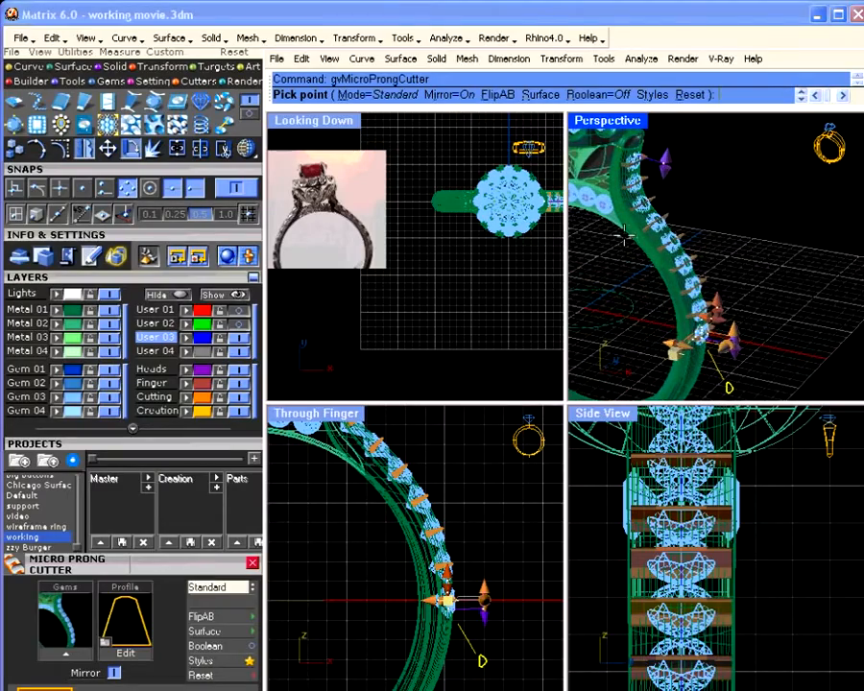
pyautogui.doubleClick(624, 121)
pyautogui.moveTo(557, 403); pyautogui.dragTo(580, 380, button='right')
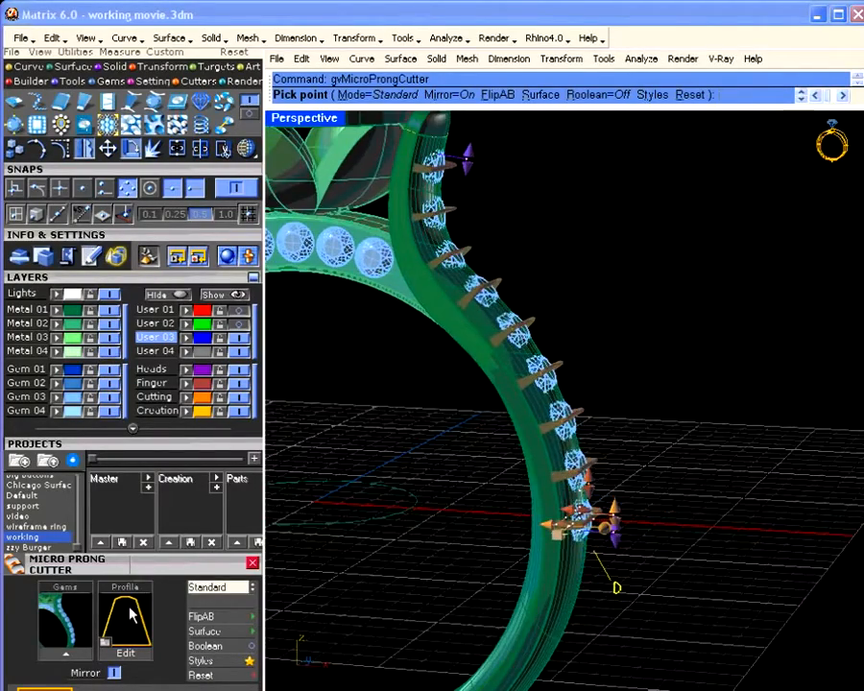
pyautogui.click(125, 626)
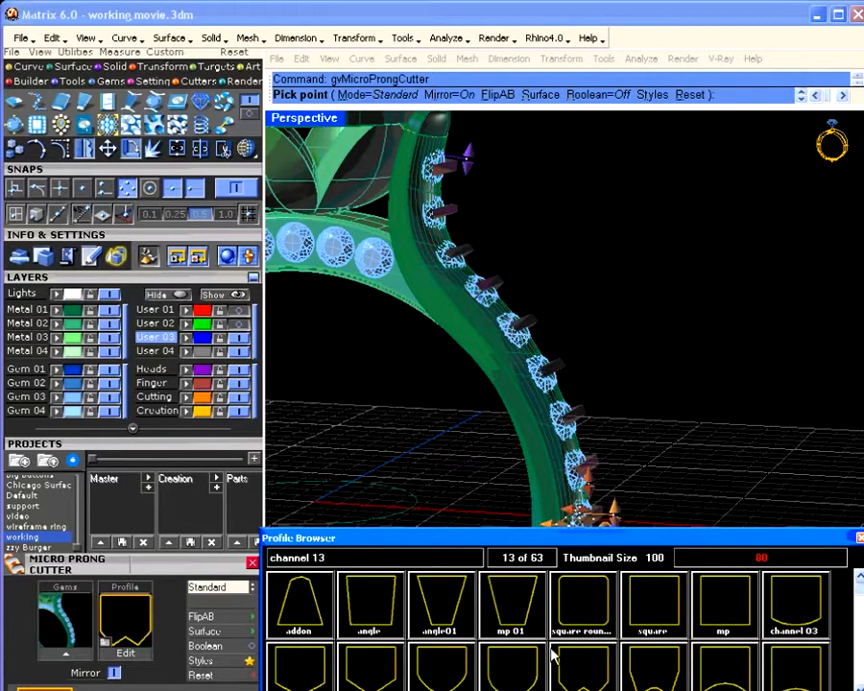
pyautogui.moveTo(485, 547); pyautogui.dragTo(464, 412)
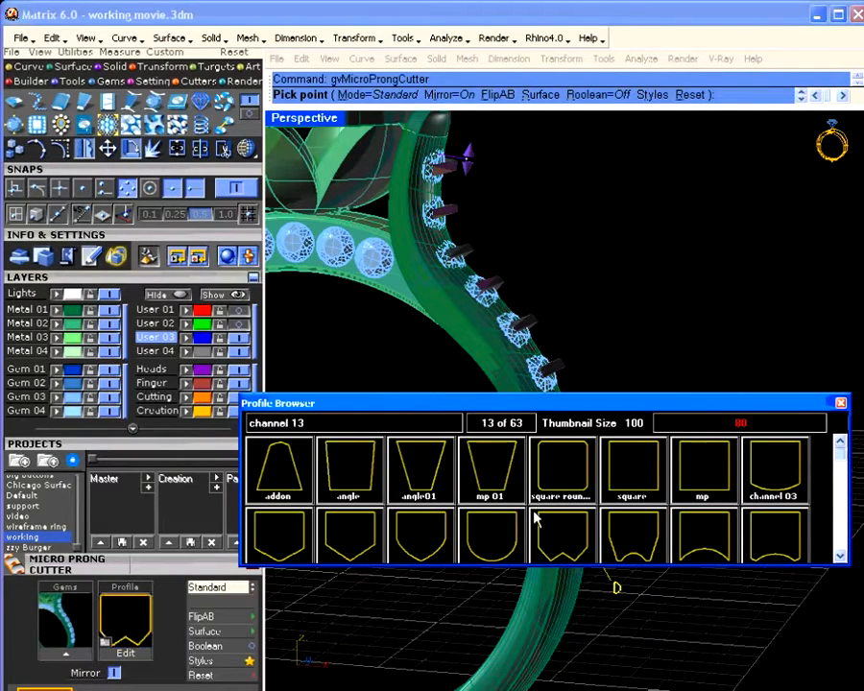
pyautogui.click(497, 554)
# Widen the micro prong cutters along the shank, leaving narrow gaps between neighbouring cutters.
pyautogui.moveTo(492, 491); pyautogui.dragTo(376, 395, button='right')
pyautogui.scroll(3, 434, 325)
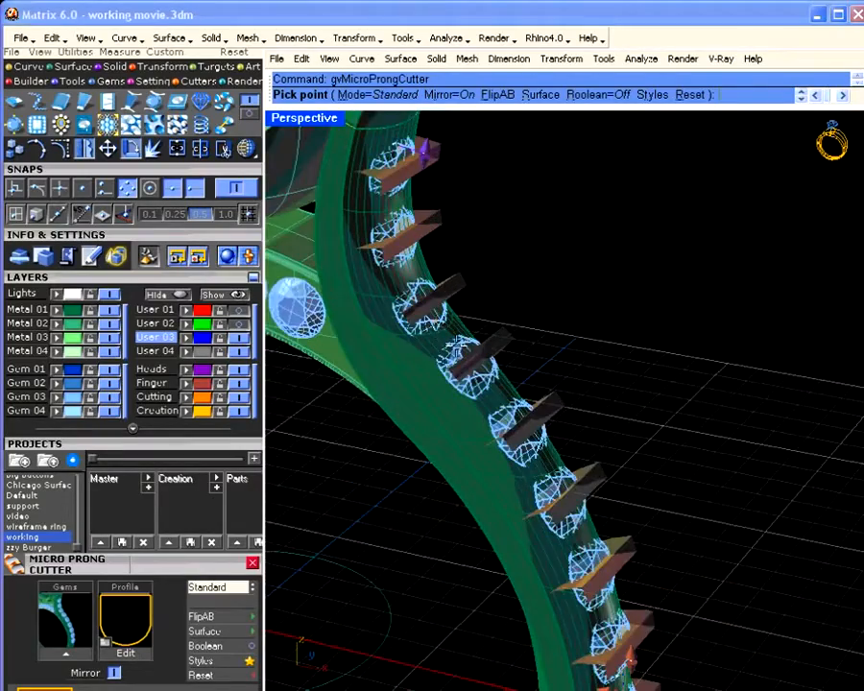
pyautogui.scroll(3, 459, 357)
pyautogui.moveTo(459, 357); pyautogui.dragTo(566, 462, button='right')
pyautogui.moveTo(568, 533); pyautogui.dragTo(576, 434, button='right')
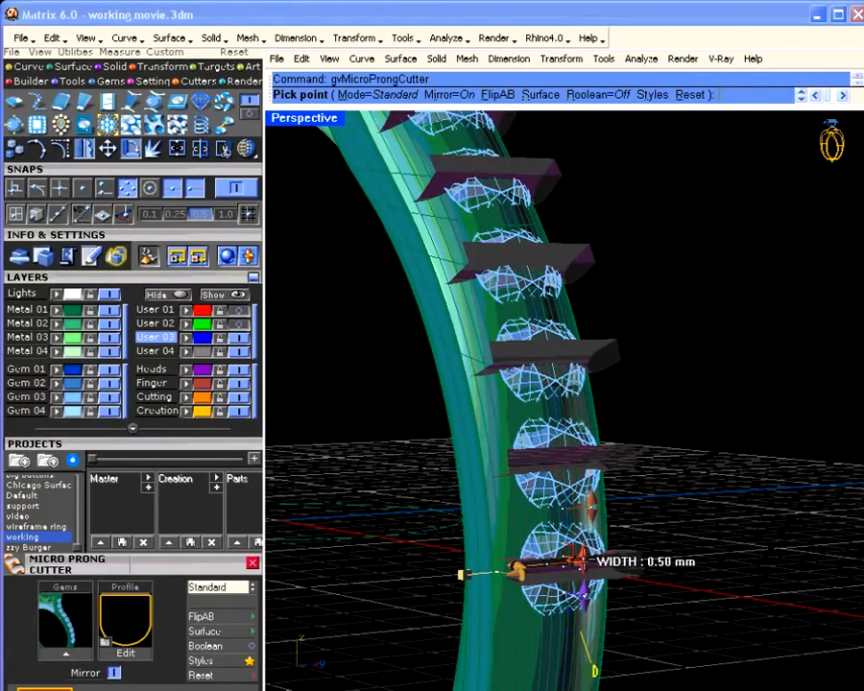
pyautogui.click(574, 557)
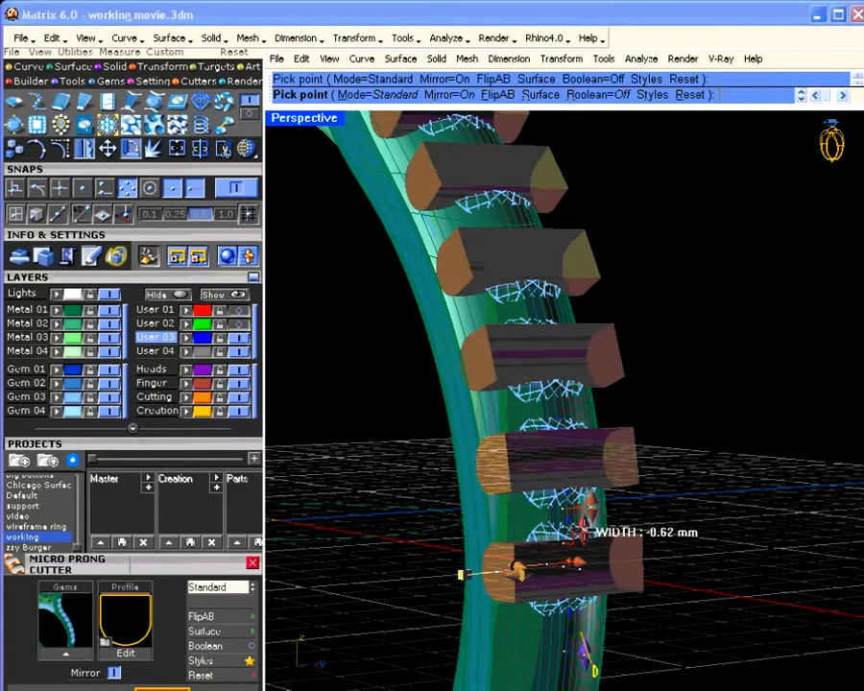
pyautogui.click(582, 530)
pyautogui.click(586, 533)
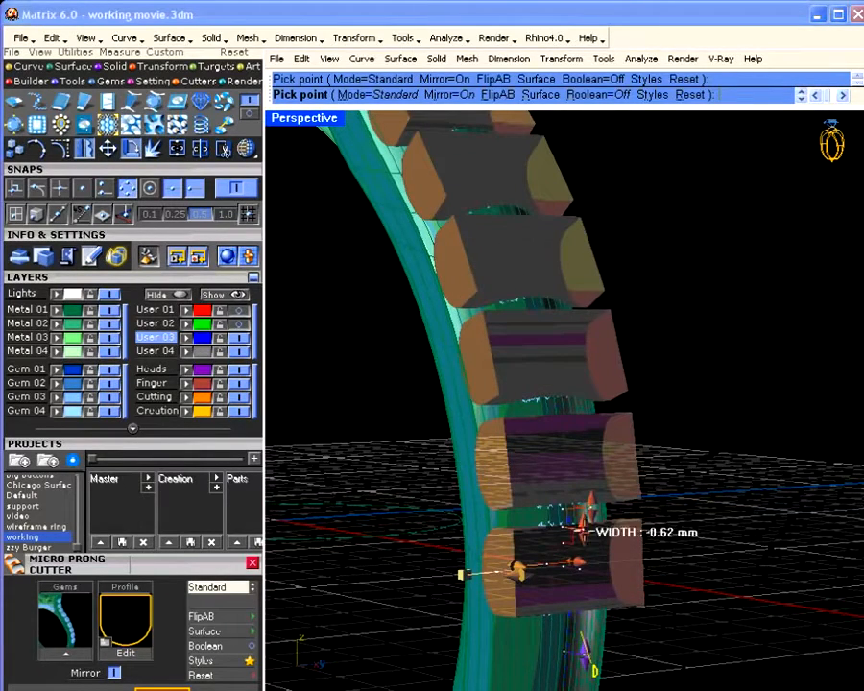
pyautogui.click(585, 539)
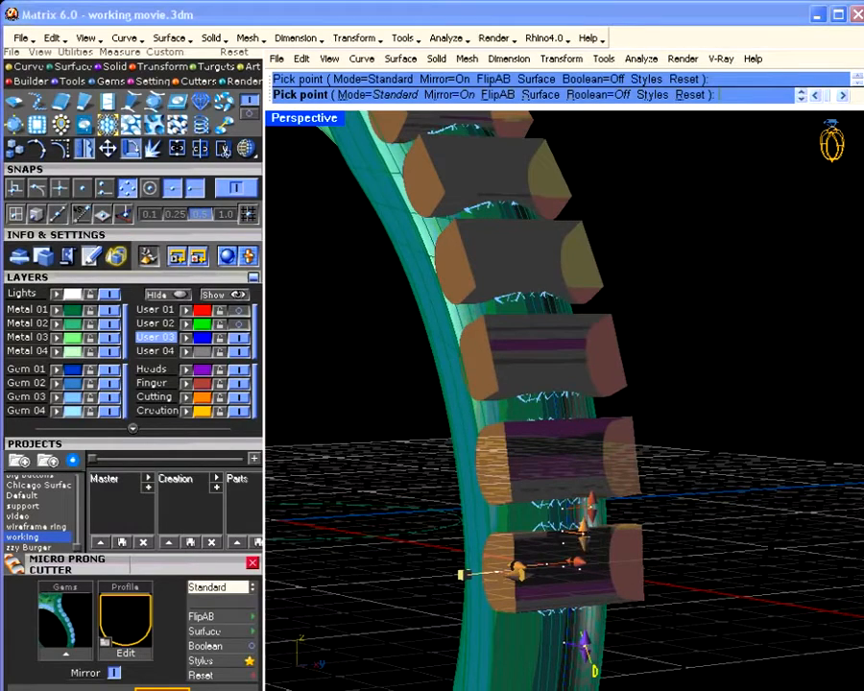
# Lengthen the cutters across the shank so they extend well past both of its edges.
pyautogui.moveTo(583, 548); pyautogui.dragTo(621, 548, button='right')
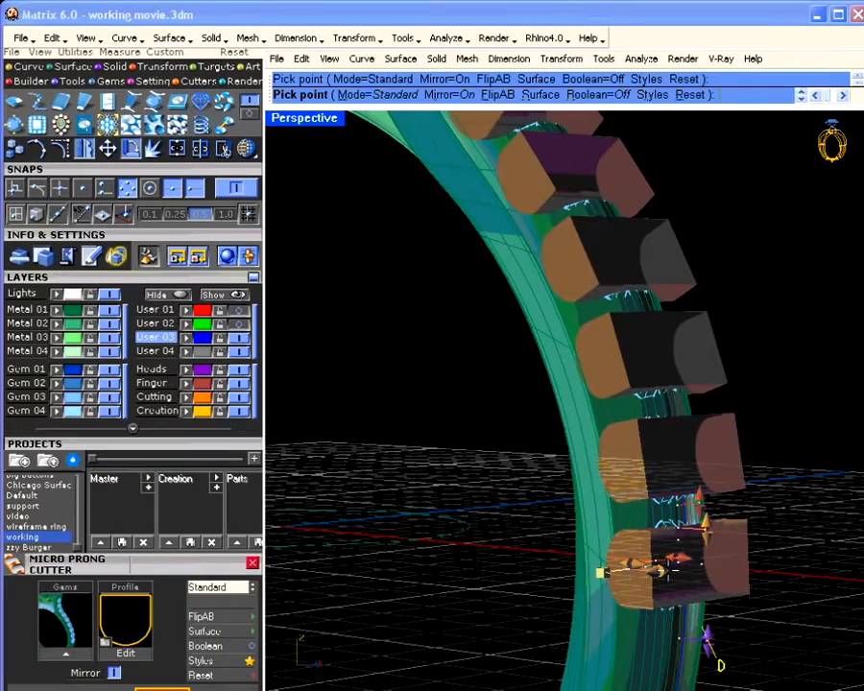
pyautogui.scroll(-8, 691, 584)
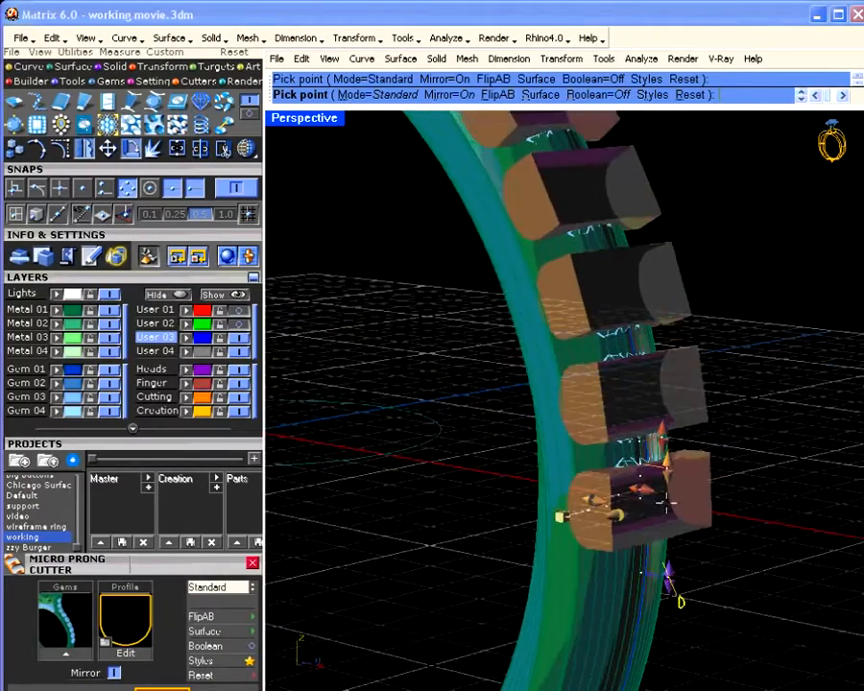
pyautogui.scroll(6, 634, 564)
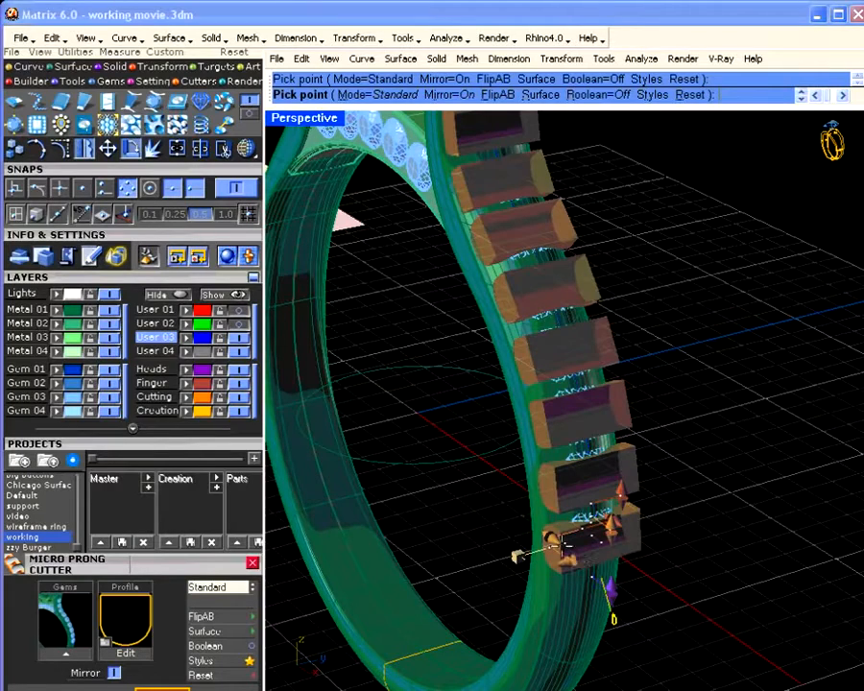
pyautogui.moveTo(567, 561); pyautogui.dragTo(548, 567)
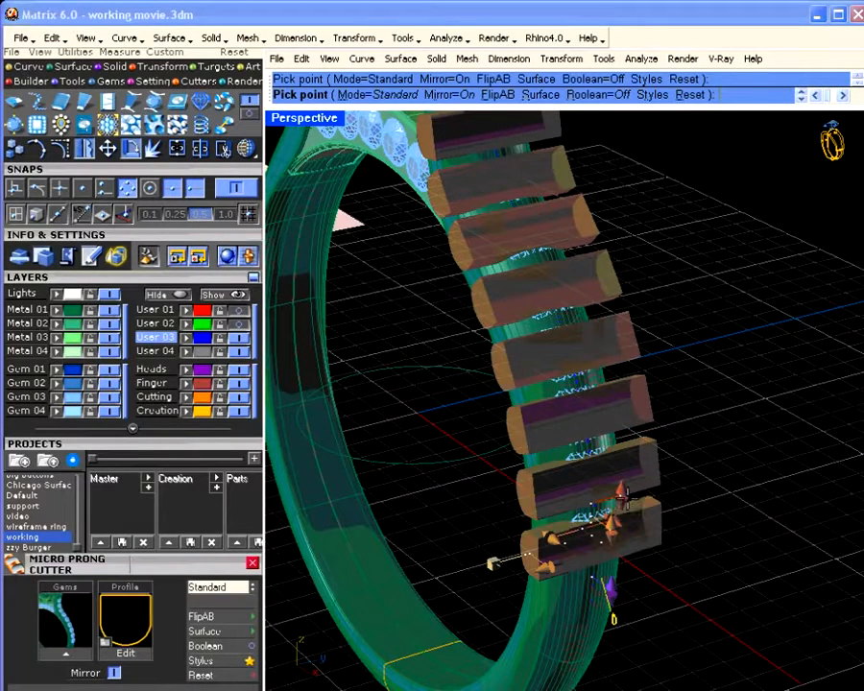
# Set the cutters' middle width to about 1.14 mm and shorten them slightly across the shank.
pyautogui.moveTo(622, 492); pyautogui.dragTo(593, 461, button='right')
pyautogui.moveTo(548, 427); pyautogui.dragTo(549, 424)
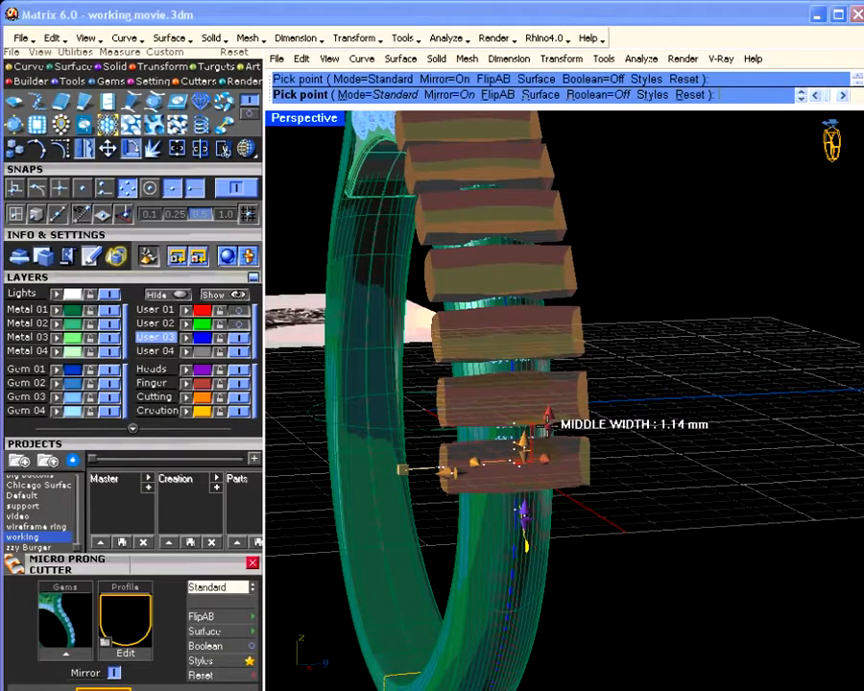
pyautogui.moveTo(451, 473); pyautogui.dragTo(460, 477)
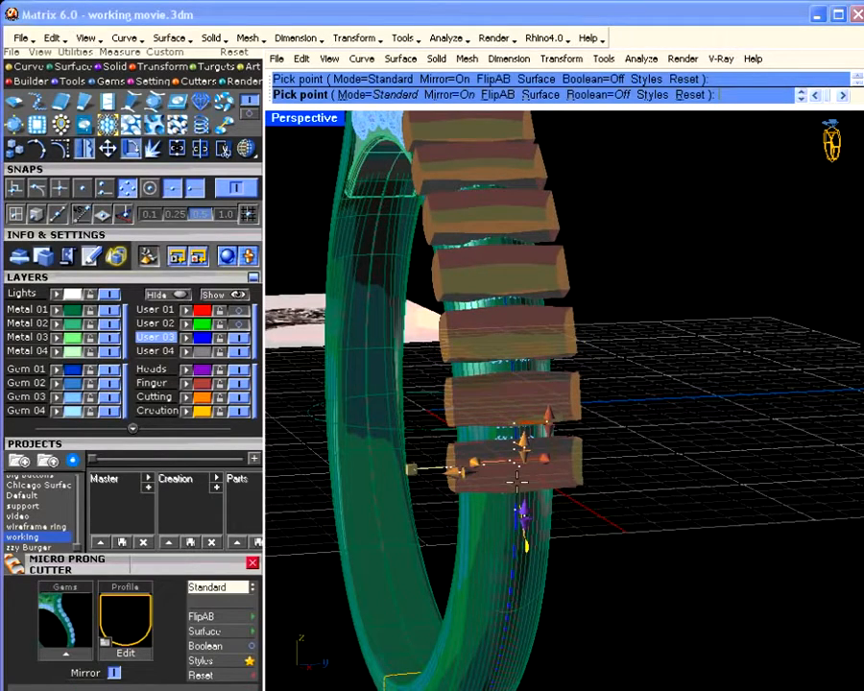
# Set the cutters' width to about -0.47 mm and readjust their middle width so they bulge towards the centre.
pyautogui.moveTo(518, 483); pyautogui.dragTo(485, 465, button='right')
pyautogui.moveTo(467, 411)
pyautogui.mouseDown()
pyautogui.moveTo(470, 432)
pyautogui.moveTo(468, 420)
pyautogui.mouseUp()
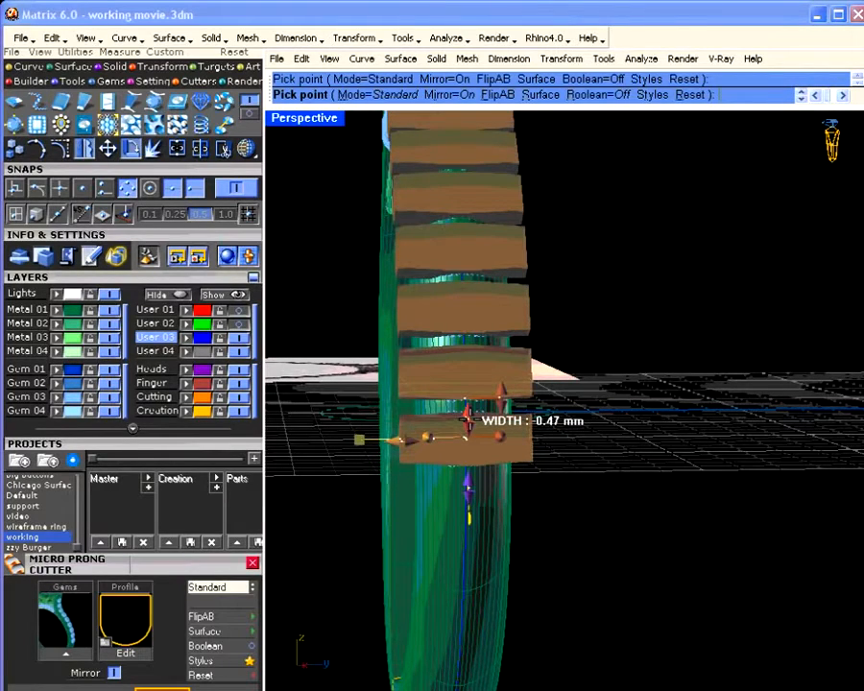
pyautogui.moveTo(467, 420); pyautogui.dragTo(501, 395)
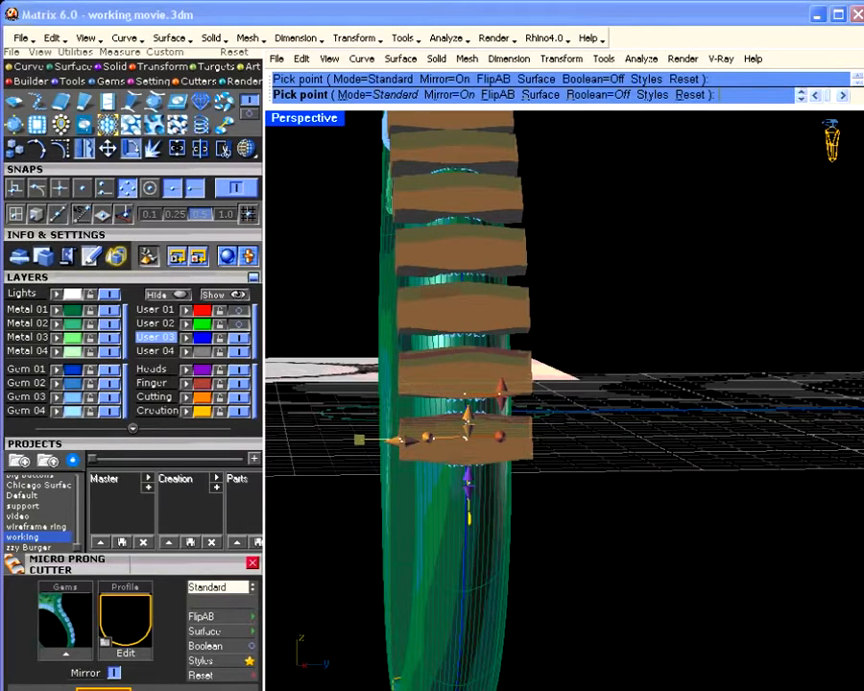
# Set the cutters' bend to about 0.27 and fine-tune it against the shank's surface.
pyautogui.moveTo(562, 452); pyautogui.dragTo(427, 463, button='right')
pyautogui.moveTo(336, 424); pyautogui.dragTo(331, 423)
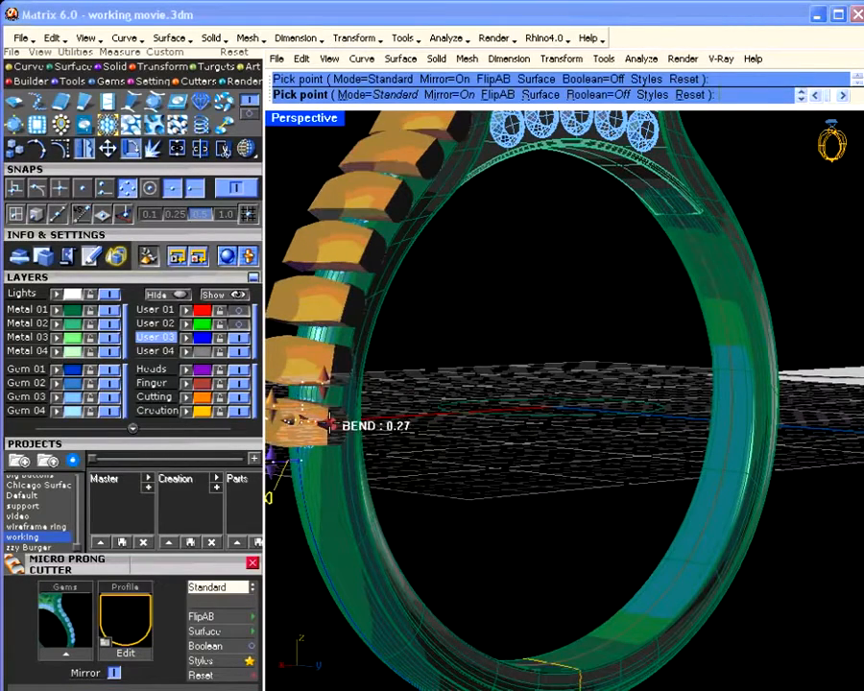
pyautogui.moveTo(411, 439); pyautogui.dragTo(415, 472, button='right')
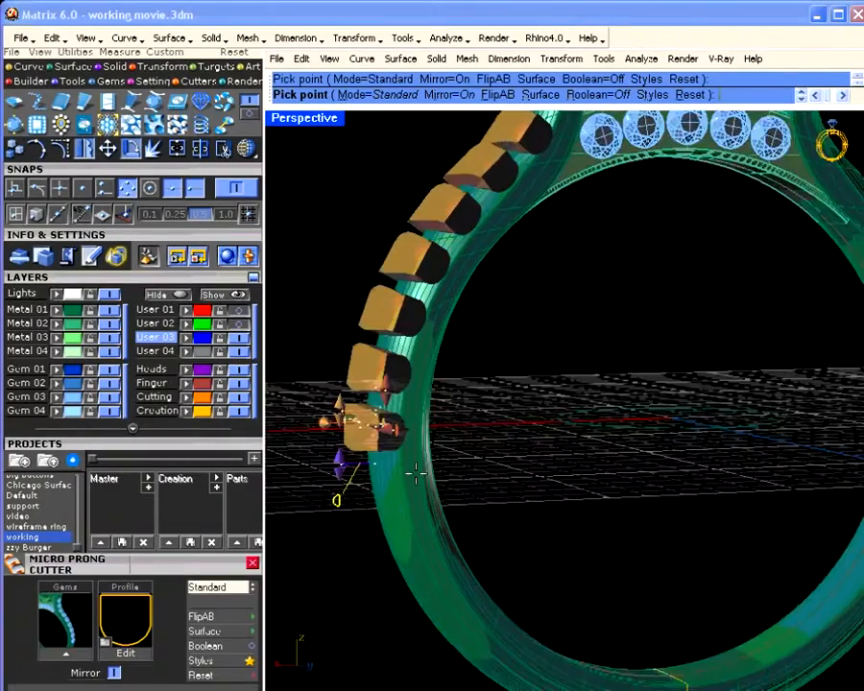
pyautogui.scroll(3, 416, 473)
pyautogui.moveTo(394, 426); pyautogui.dragTo(378, 423)
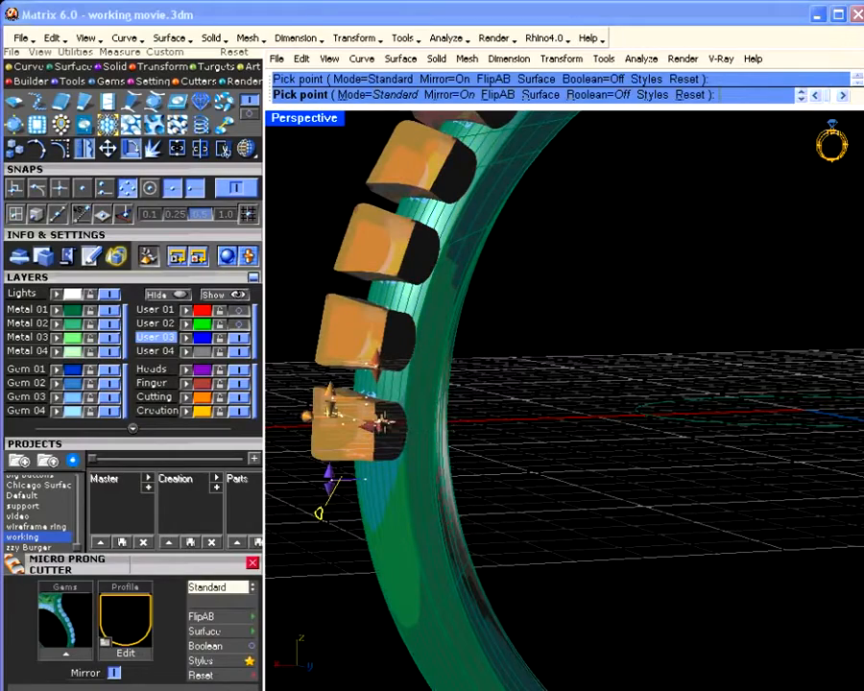
pyautogui.rightClick(374, 424)
# Compare the cutters along the shank with the prong setting in the reference photo.
pyautogui.moveTo(385, 445); pyautogui.dragTo(468, 521, button='right')
pyautogui.scroll(-5, 490, 369)
pyautogui.moveTo(480, 353); pyautogui.dragTo(749, 408, button='right')
pyautogui.scroll(-5, 404, 291)
pyautogui.moveTo(329, 293); pyautogui.dragTo(538, 319, button='right')
pyautogui.scroll(5, 519, 309)
pyautogui.scroll(2, 518, 298)
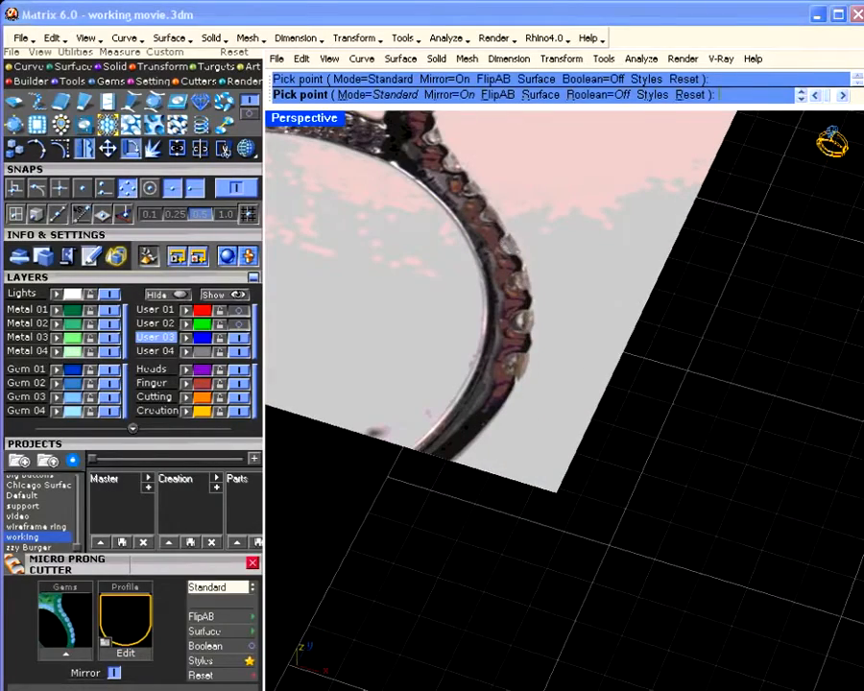
pyautogui.scroll(-10, 547, 321)
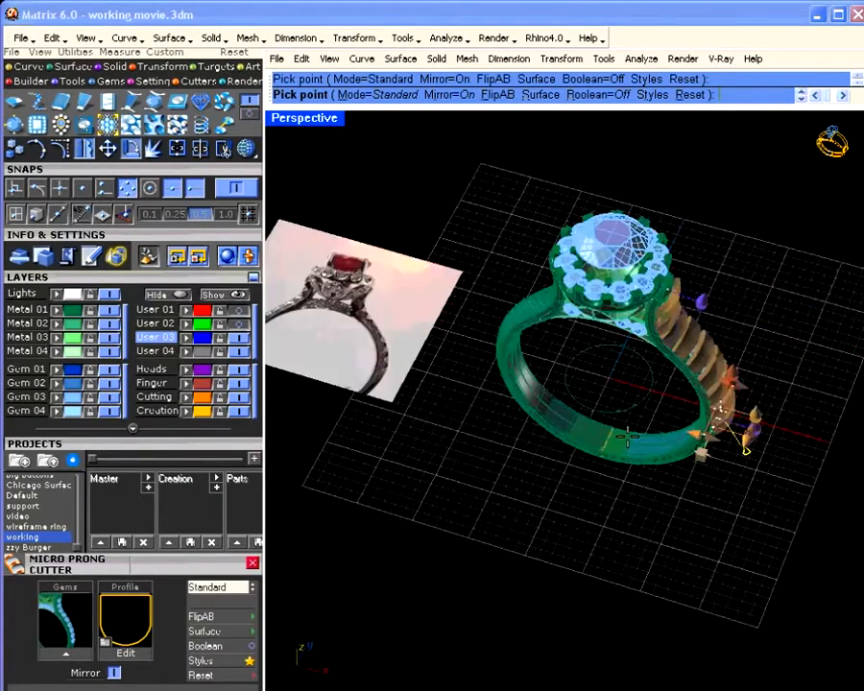
pyautogui.moveTo(515, 413); pyautogui.dragTo(672, 384, button='right')
pyautogui.scroll(5, 680, 386)
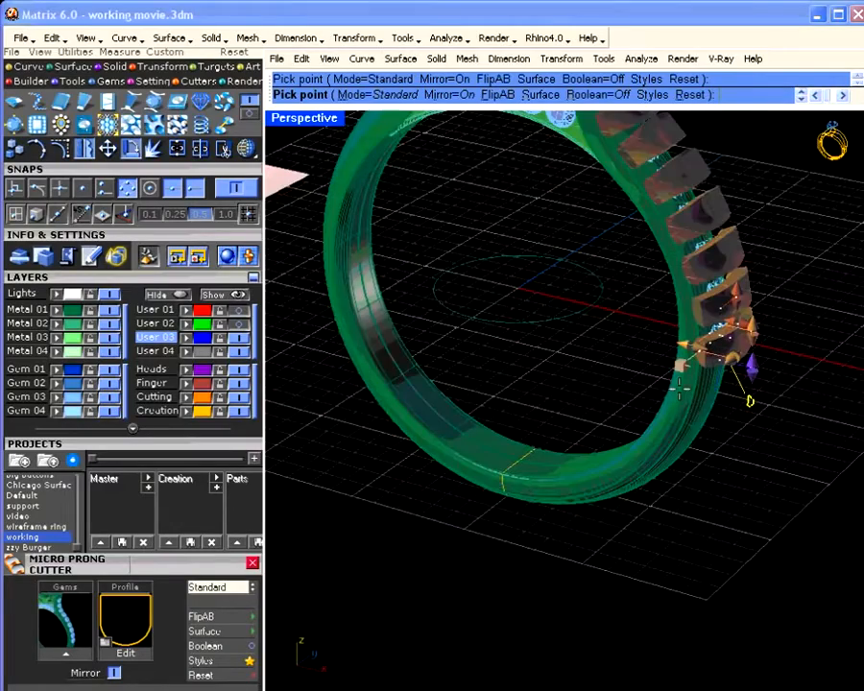
# Turn on the micro prong cutters' Boolean option and pick the shank as the surface to cut.
pyautogui.moveTo(681, 367)
pyautogui.moveTo(681, 367); pyautogui.dragTo(676, 372)
pyautogui.moveTo(675, 384); pyautogui.dragTo(711, 443, button='right')
pyautogui.scroll(5, 741, 407)
pyautogui.scroll(-5, 693, 407)
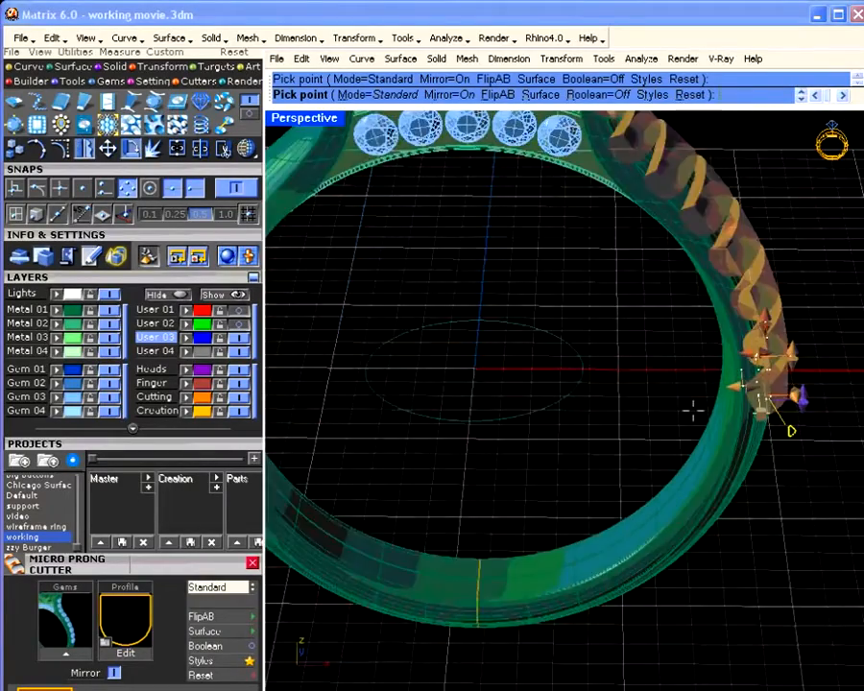
pyautogui.click(595, 95)
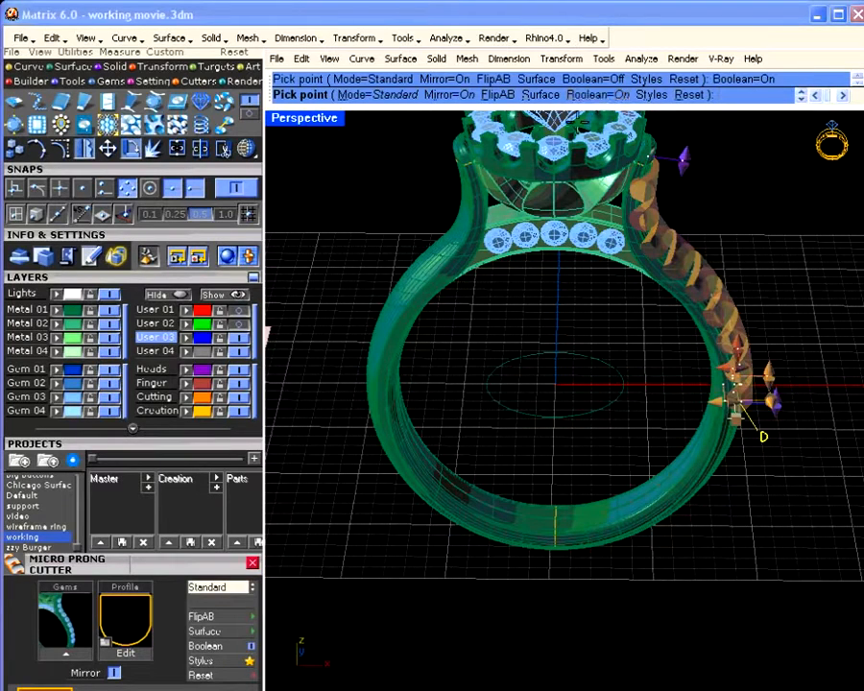
pyautogui.click(540, 95)
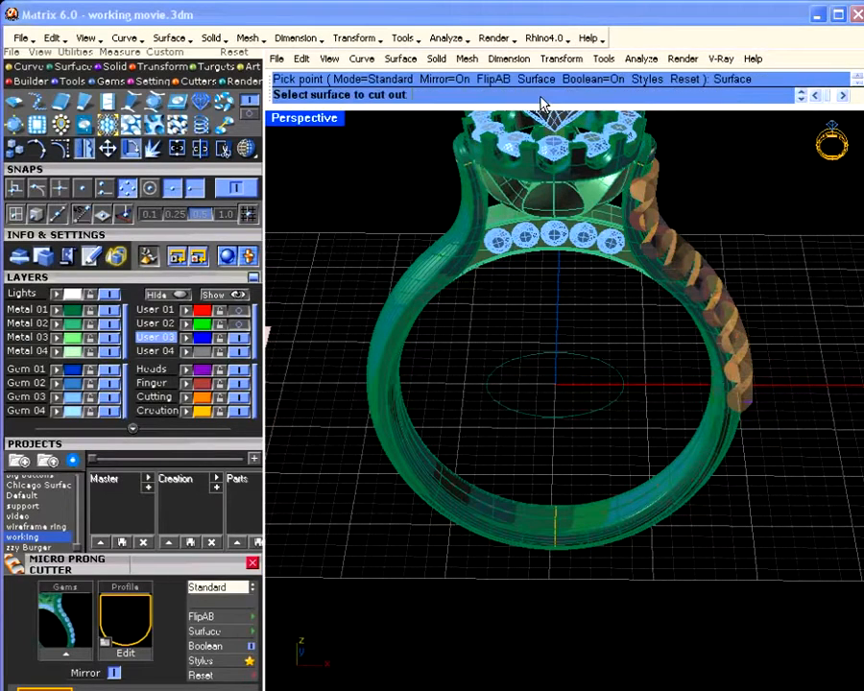
pyautogui.click(720, 461)
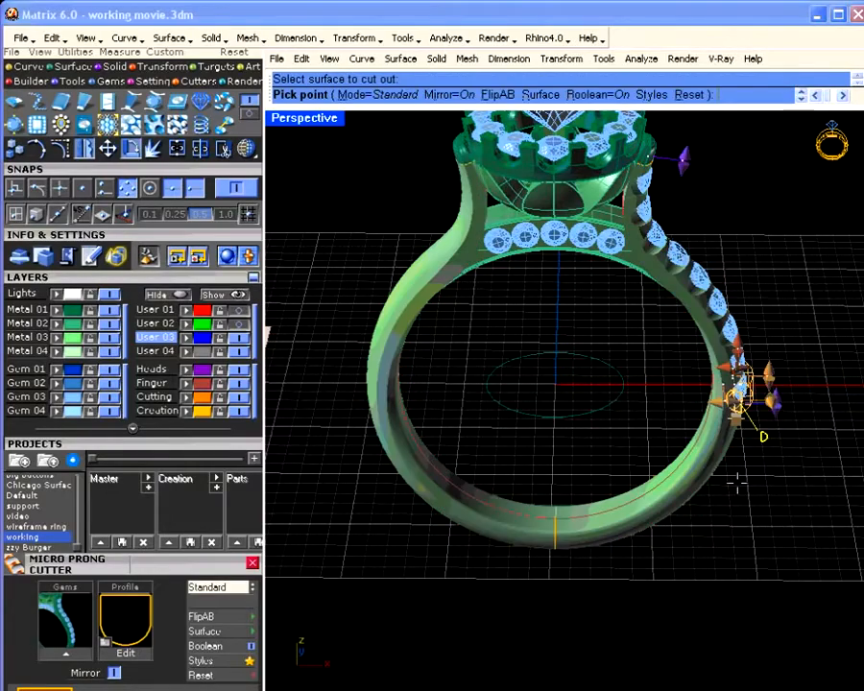
# Set the micro prong cutters' width to about -0.11 mm while checking the previewed cuts between the shank gems.
pyautogui.moveTo(730, 516); pyautogui.dragTo(584, 504, button='right')
pyautogui.scroll(4, 545, 380)
pyautogui.moveTo(540, 401); pyautogui.dragTo(493, 346, button='right')
pyautogui.scroll(4, 621, 408)
pyautogui.scroll(-5, 665, 375)
pyautogui.scroll(5, 495, 482)
pyautogui.moveTo(443, 402)
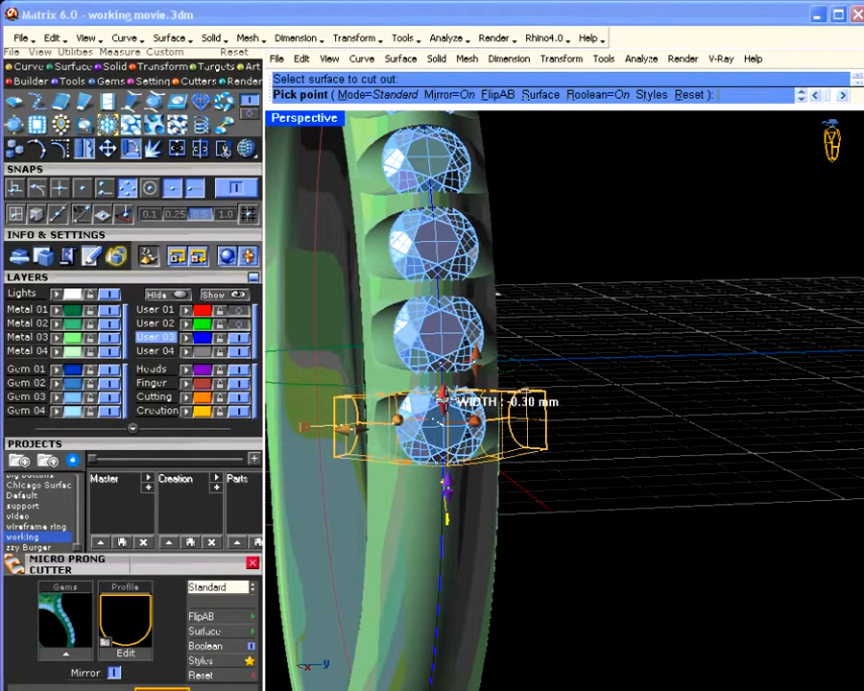
pyautogui.click(444, 402)
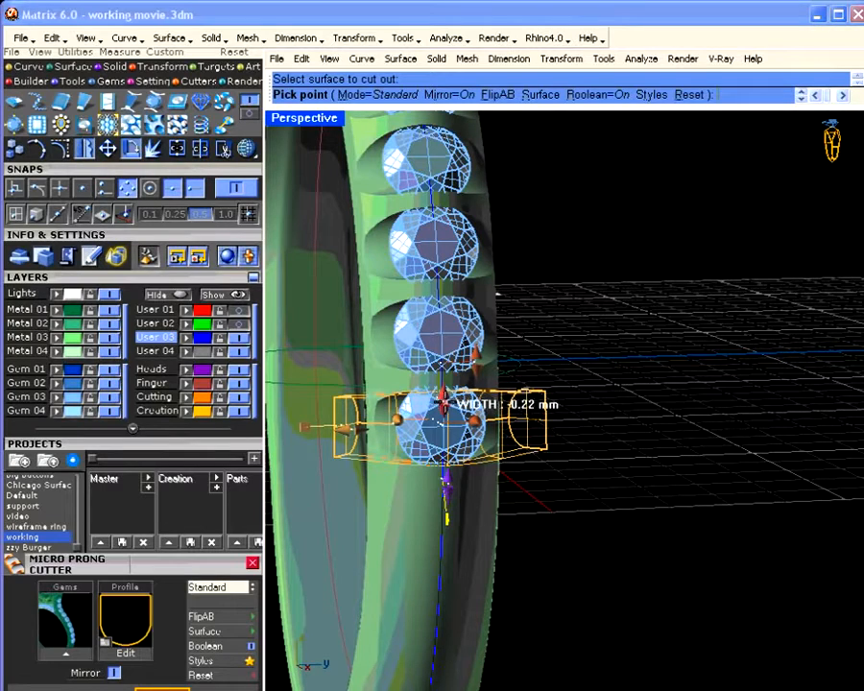
pyautogui.click(445, 403)
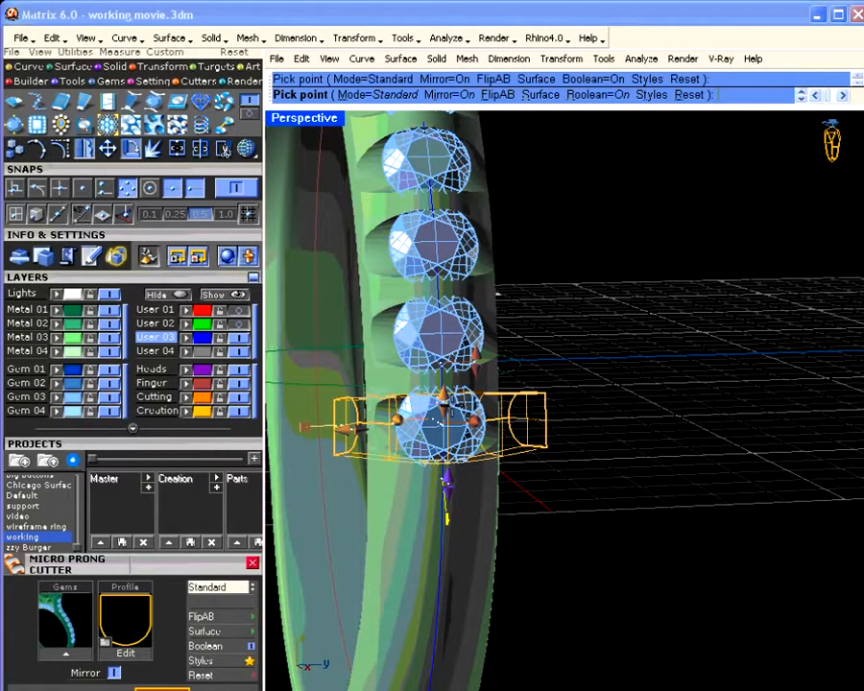
pyautogui.scroll(1, 441, 411)
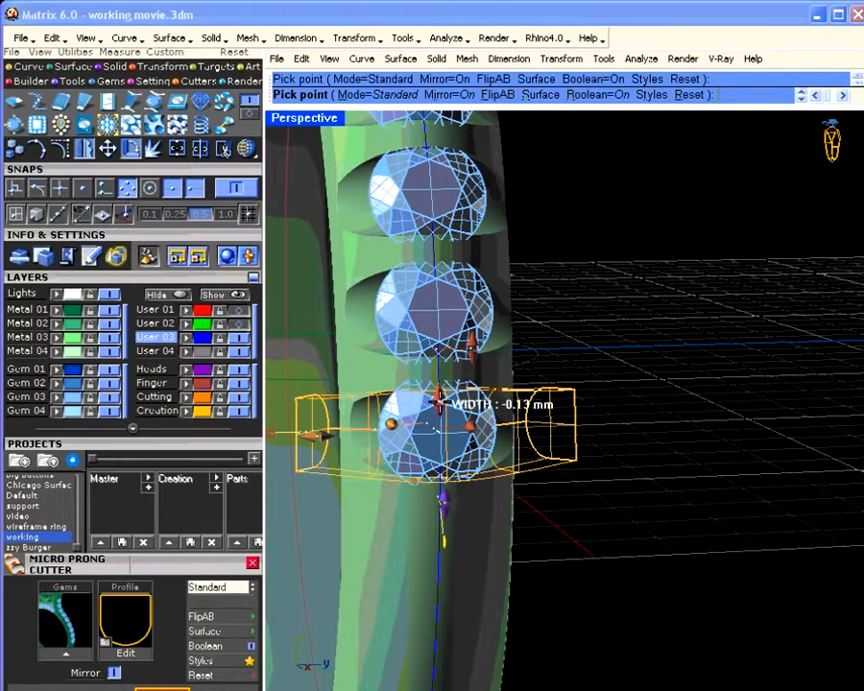
pyautogui.click(441, 404)
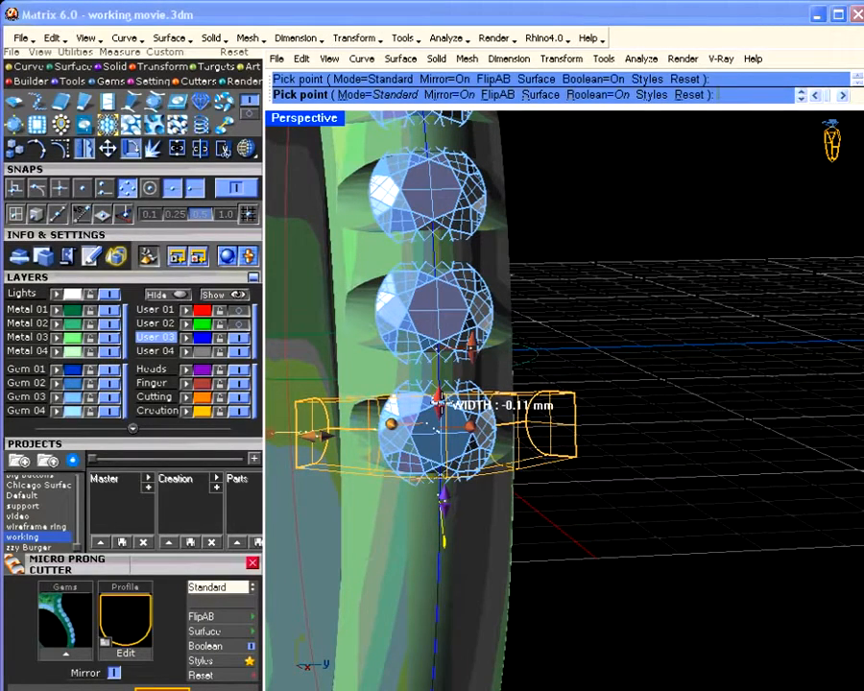
# Inspect the previewed notches from the side and commit the micro prong cuts to the shank.
pyautogui.moveTo(332, 326); pyautogui.dragTo(522, 438, button='right')
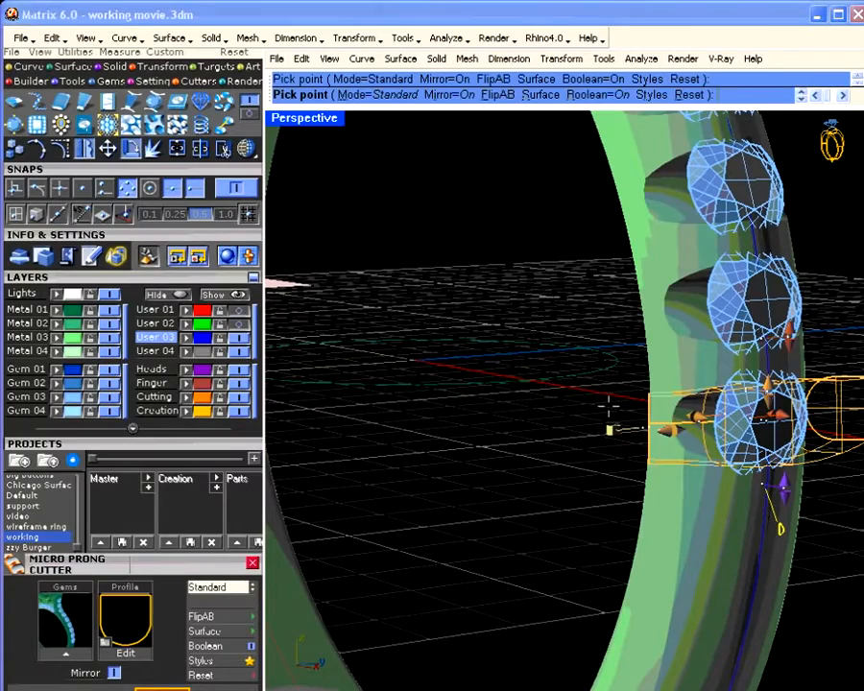
pyautogui.moveTo(617, 419)
pyautogui.mouseDown(button='right')
pyautogui.moveTo(594, 420)
pyautogui.moveTo(603, 420)
pyautogui.mouseUp(button='right')
pyautogui.scroll(-5, 603, 419)
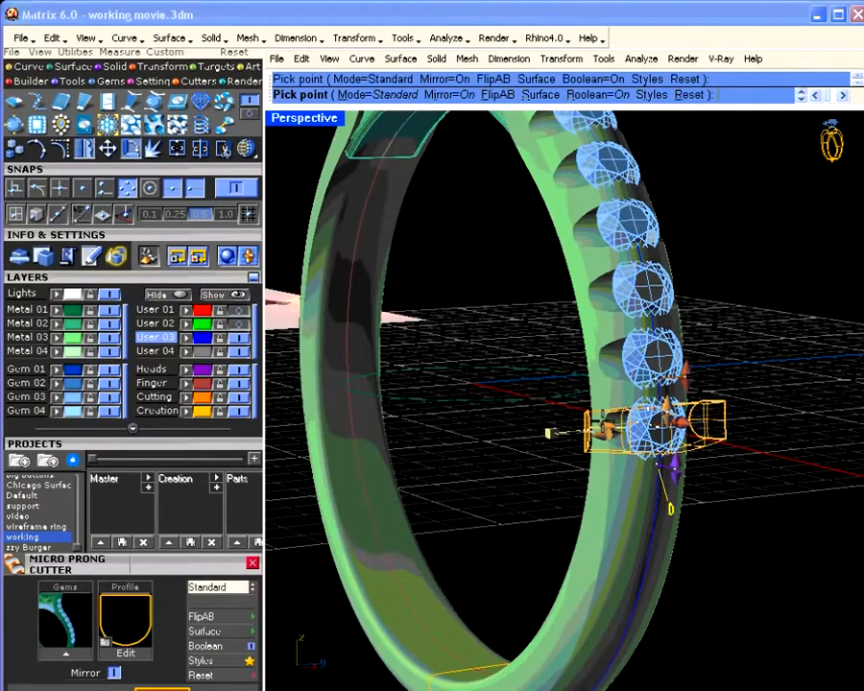
pyautogui.scroll(-6, 602, 420)
pyautogui.moveTo(576, 427); pyautogui.dragTo(550, 439, button='right')
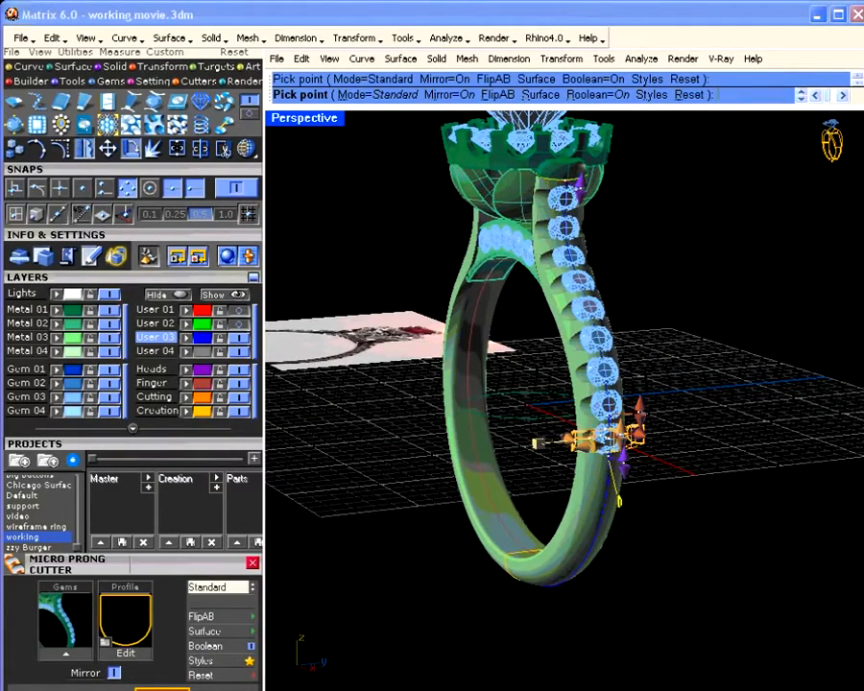
pyautogui.rightClick(552, 436)
pyautogui.moveTo(553, 442)
pyautogui.mouseDown(button='right')
pyautogui.moveTo(509, 442)
pyautogui.moveTo(567, 433)
pyautogui.mouseUp(button='right')
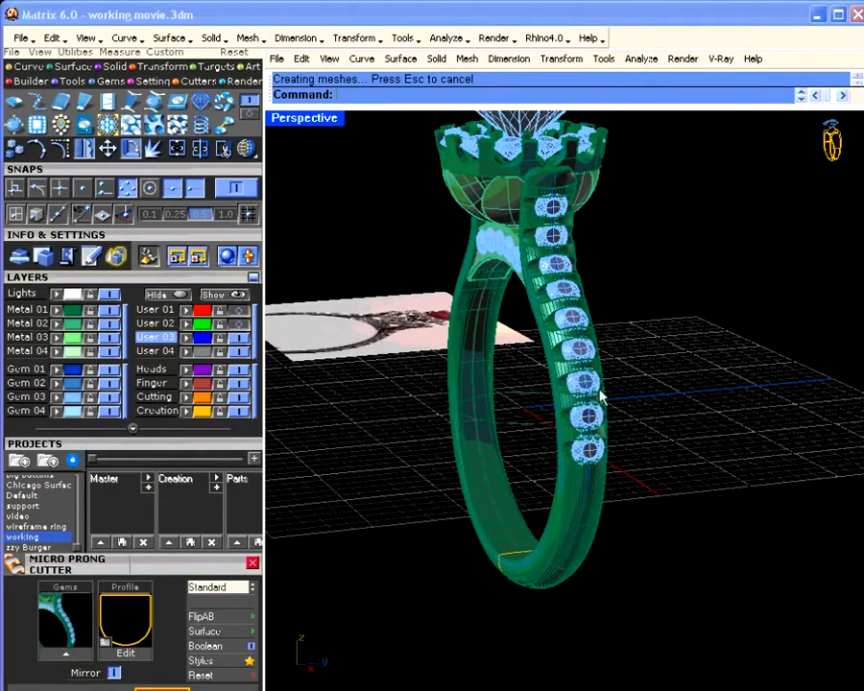
# Start a Channel Builder on the row of gems along the upper shank.
pyautogui.click(600, 395)
pyautogui.click(638, 443)
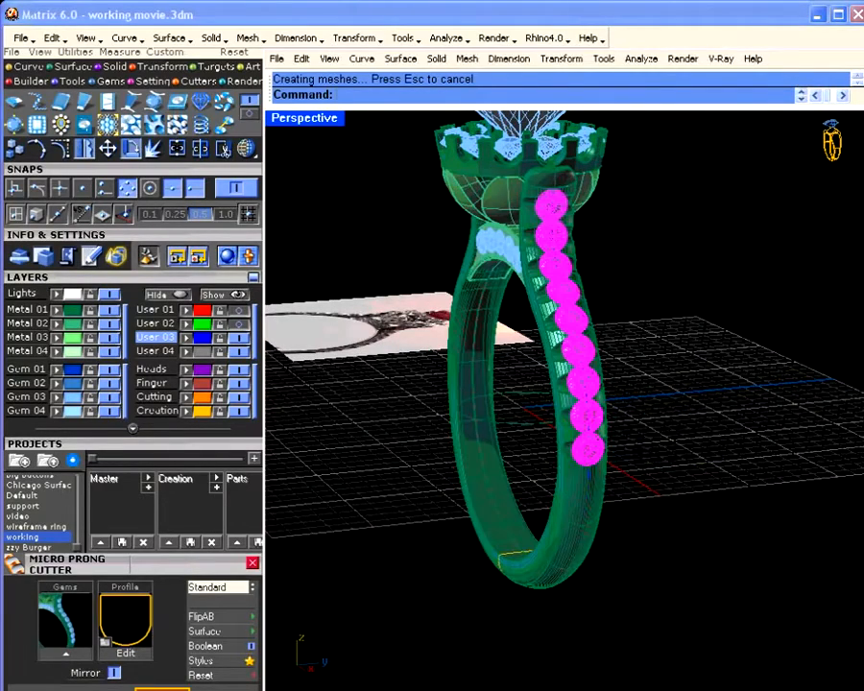
pyautogui.rightClick(640, 448)
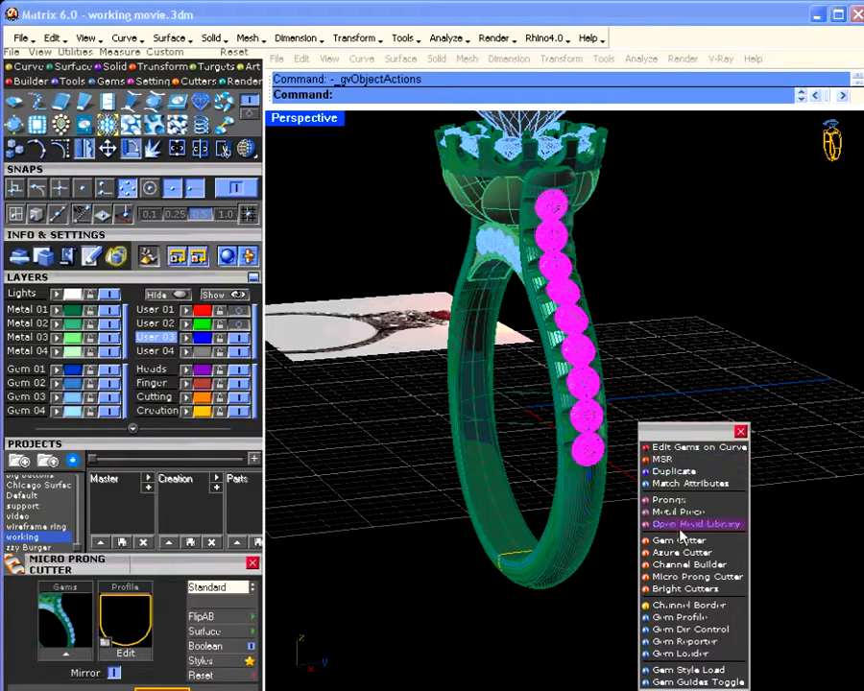
pyautogui.click(683, 565)
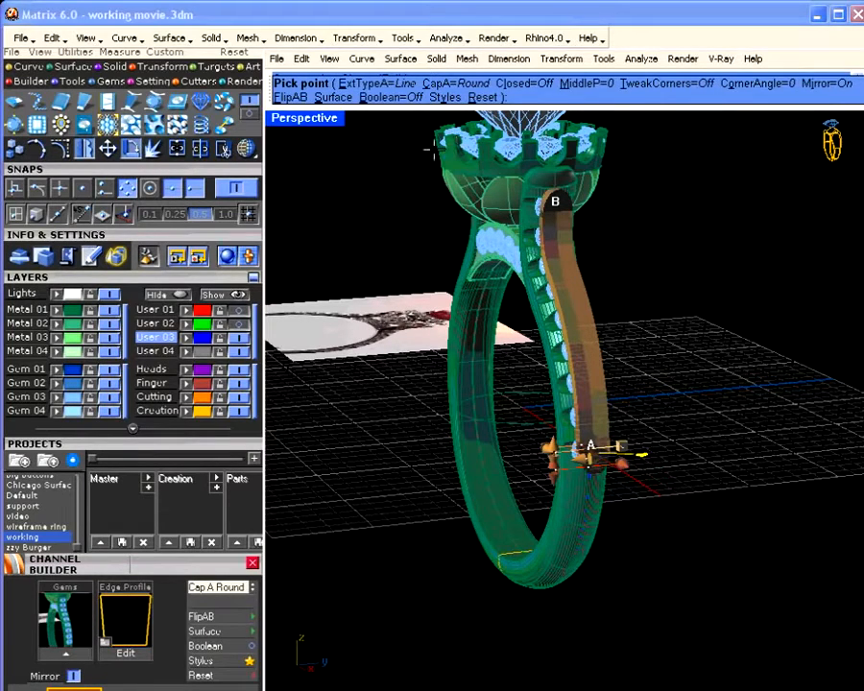
pyautogui.moveTo(59, 568); pyautogui.dragTo(68, 332)
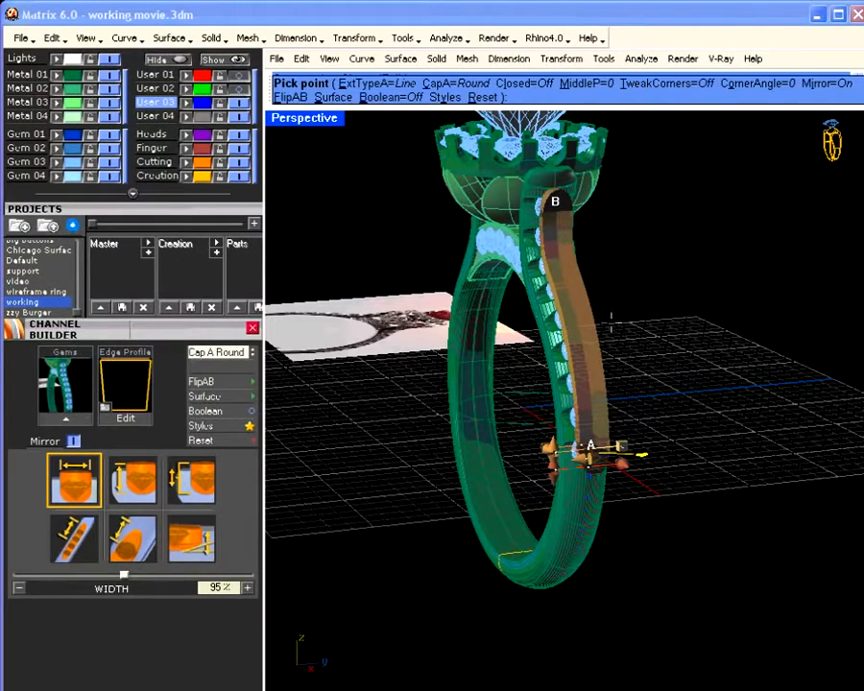
pyautogui.moveTo(525, 310); pyautogui.dragTo(564, 321, button='right')
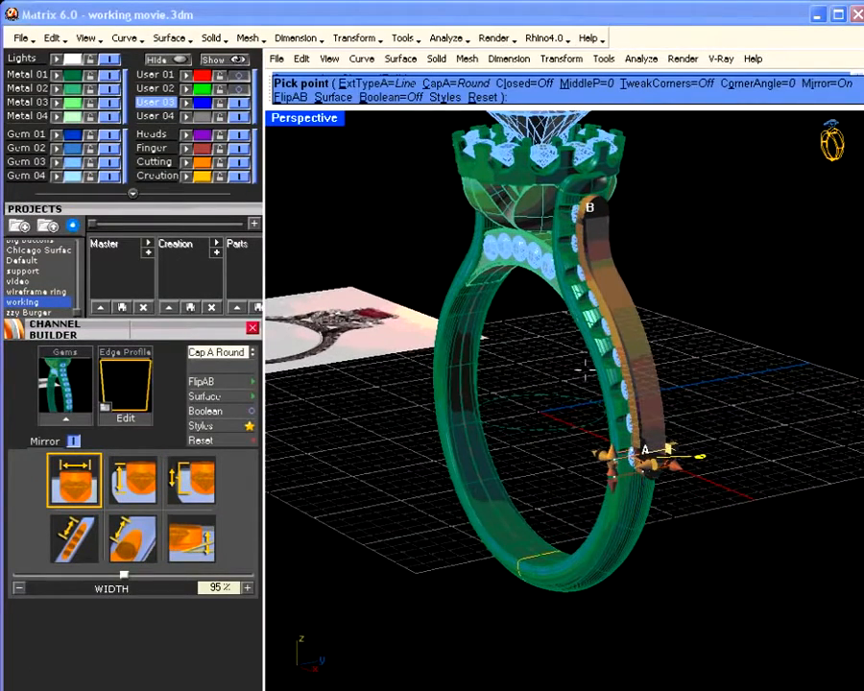
pyautogui.moveTo(477, 452); pyautogui.dragTo(451, 459, button='right')
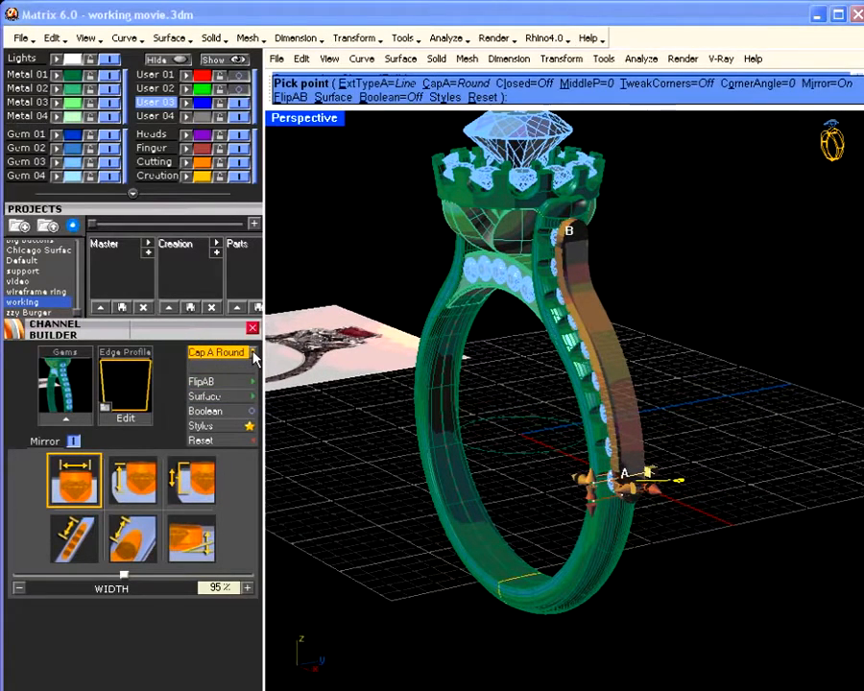
# Try the square style for the channel's cap A and return it to Round.
pyautogui.click(254, 354)
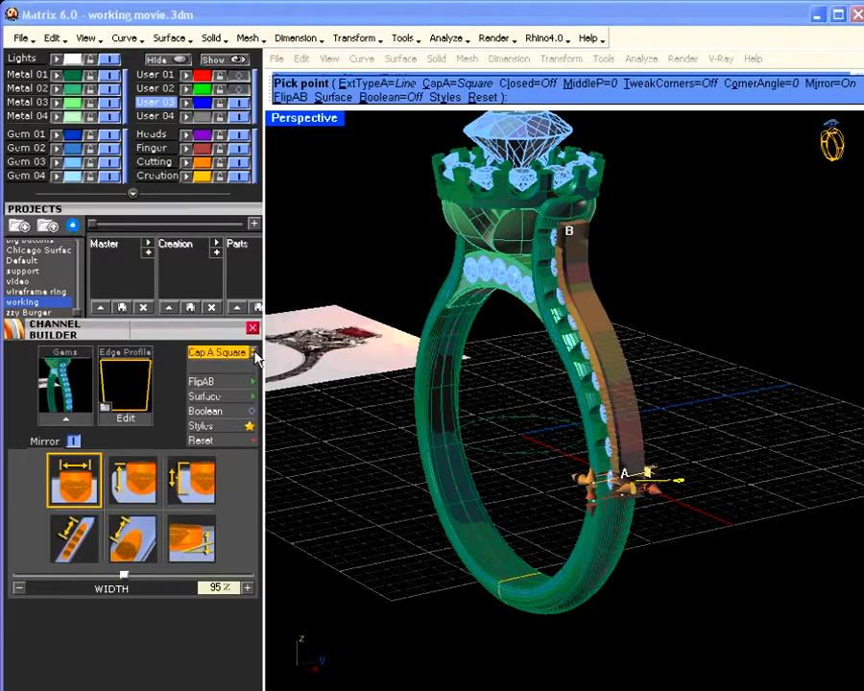
pyautogui.moveTo(595, 384)
pyautogui.mouseDown(button='right')
pyautogui.moveTo(560, 359)
pyautogui.moveTo(586, 380)
pyautogui.mouseUp(button='right')
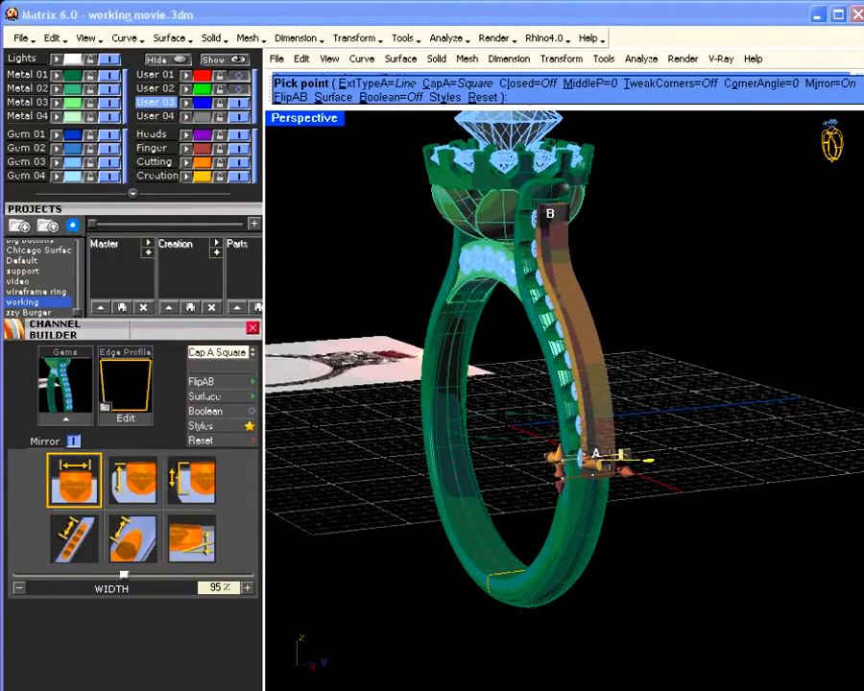
pyautogui.scroll(2, 609, 460)
pyautogui.click(253, 354)
pyautogui.click(254, 353)
pyautogui.click(253, 353)
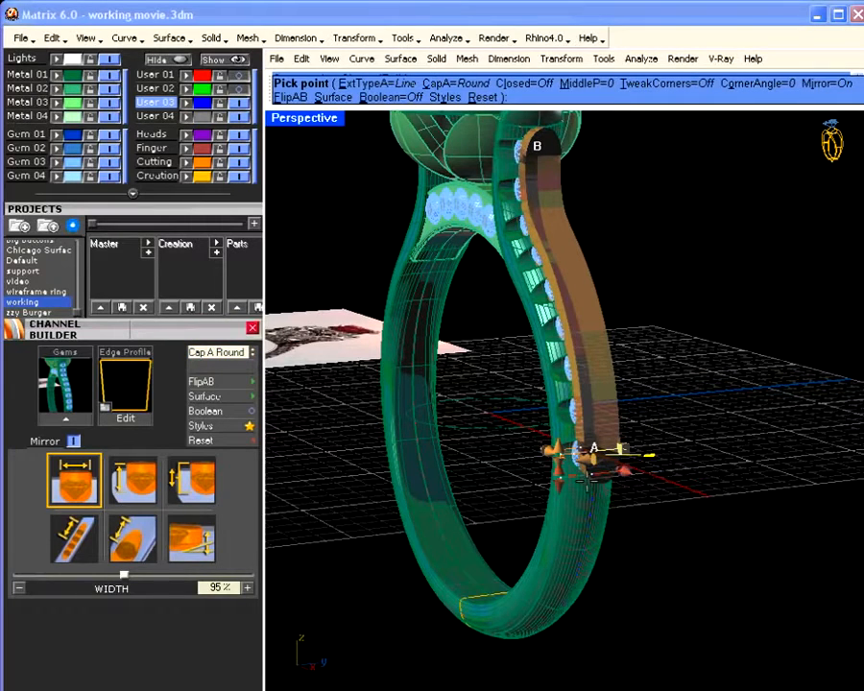
# Set the channel's cap length to about 0.56 mm and its extension at end A to about 0.88 mm.
pyautogui.scroll(3, 614, 461)
pyautogui.moveTo(565, 472); pyautogui.dragTo(566, 447)
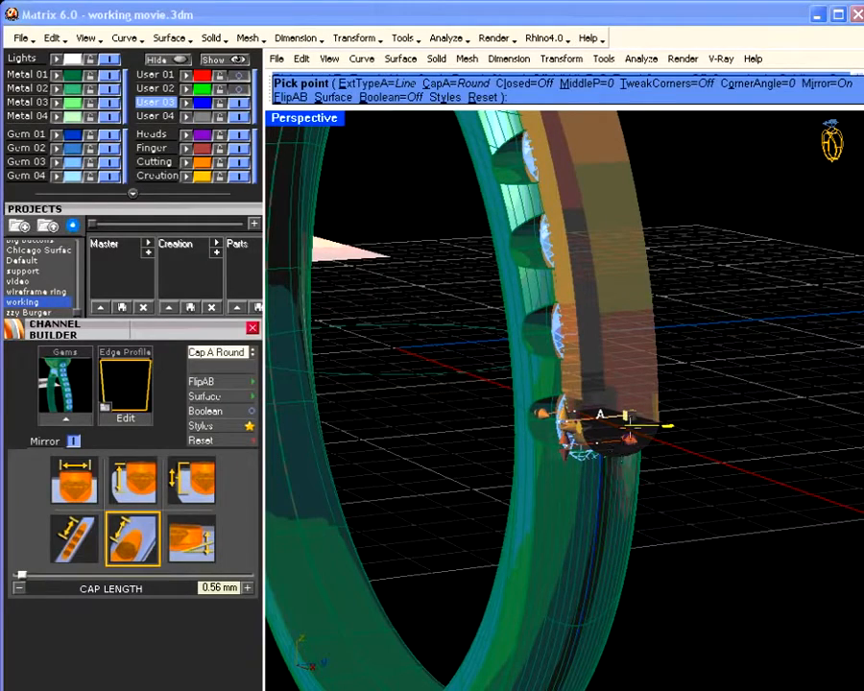
pyautogui.moveTo(645, 485); pyautogui.dragTo(680, 480, button='right')
pyautogui.moveTo(705, 426); pyautogui.dragTo(702, 474)
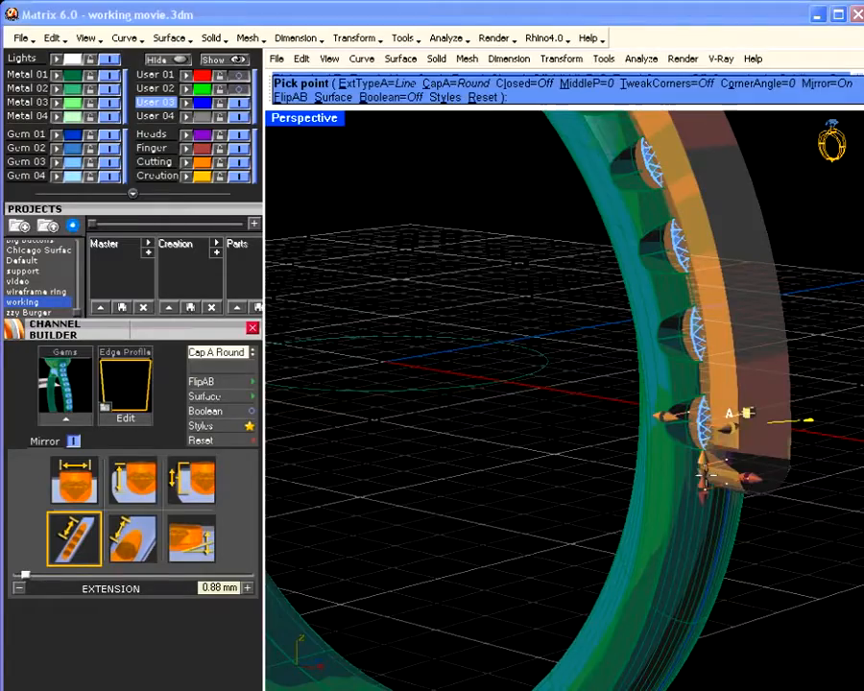
pyautogui.scroll(-5, 693, 460)
pyautogui.keyDown('shift'); pyautogui.moveTo(637, 416); pyautogui.dragTo(617, 452, button='right'); pyautogui.keyUp('shift')
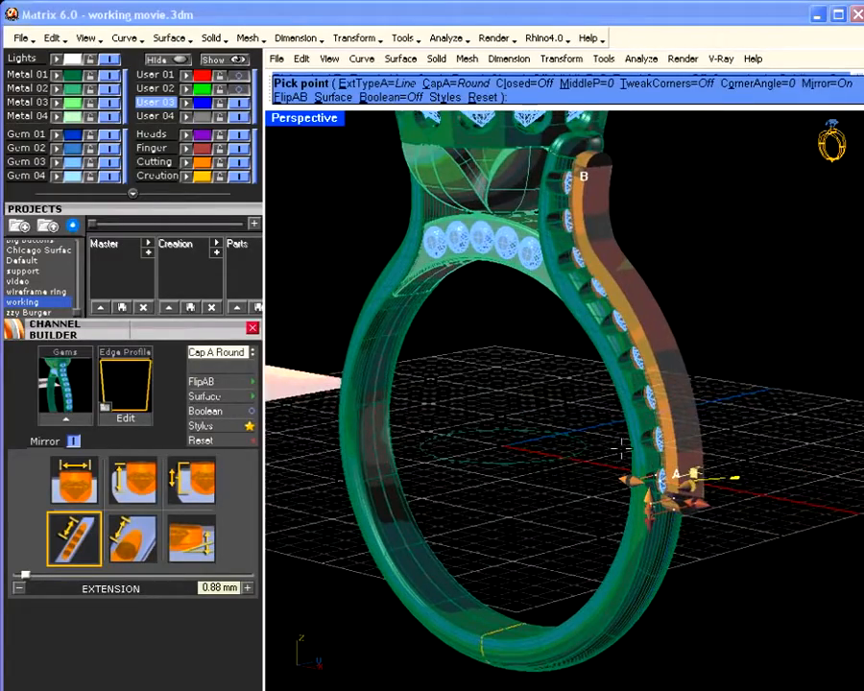
# Turn on the channel's Boolean option, pick the shank as the surface and commit the channel cut.
pyautogui.moveTo(594, 353); pyautogui.dragTo(658, 259, button='right')
pyautogui.scroll(5, 676, 241)
pyautogui.moveTo(703, 312); pyautogui.dragTo(634, 259, button='right')
pyautogui.click(391, 97)
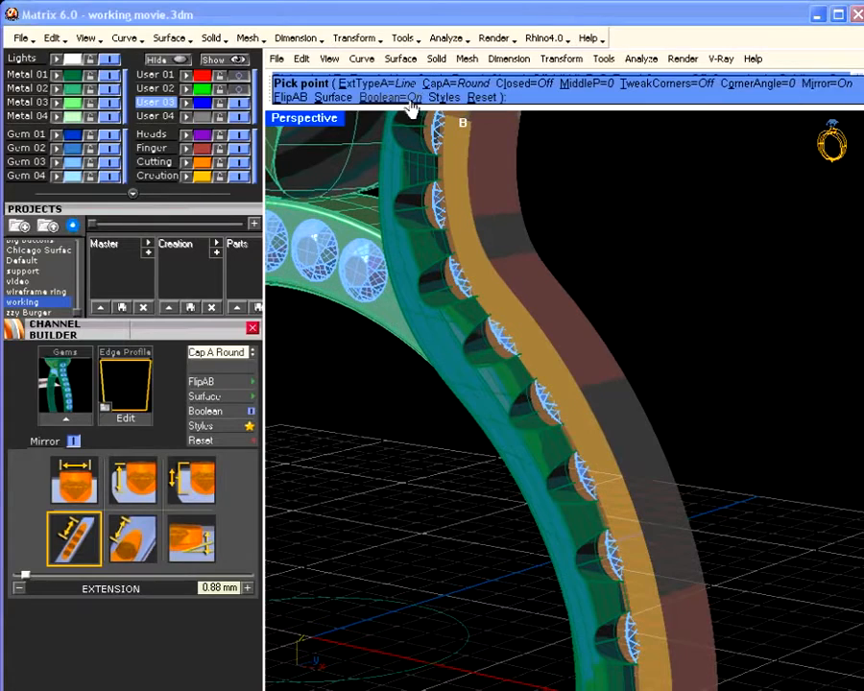
pyautogui.click(335, 100)
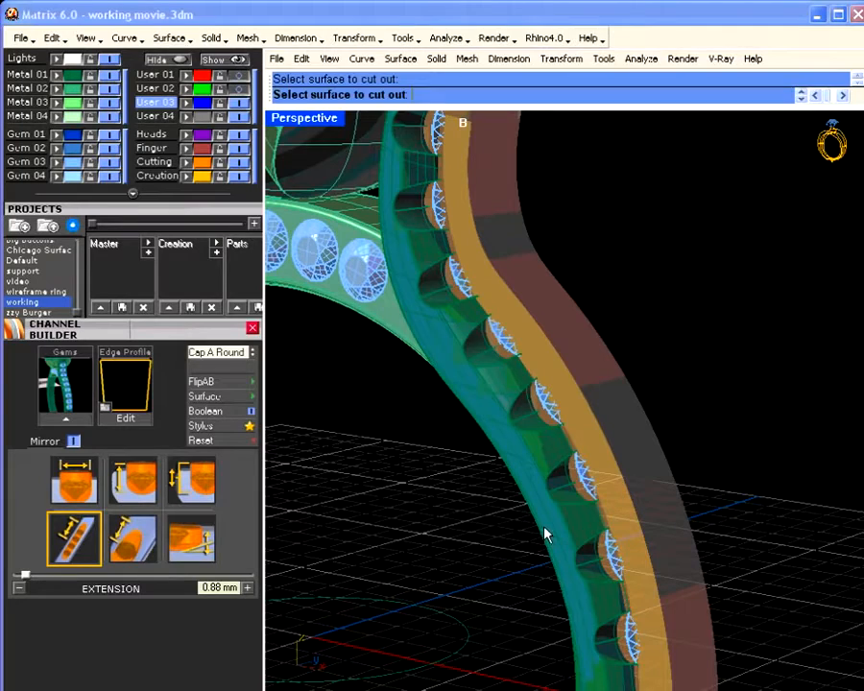
pyautogui.click(543, 528)
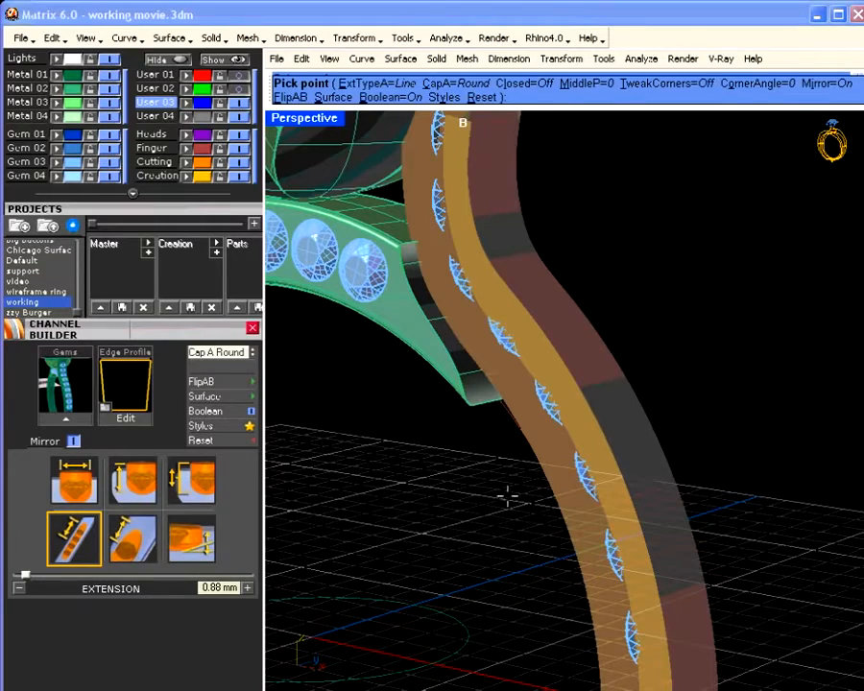
pyautogui.click(507, 495)
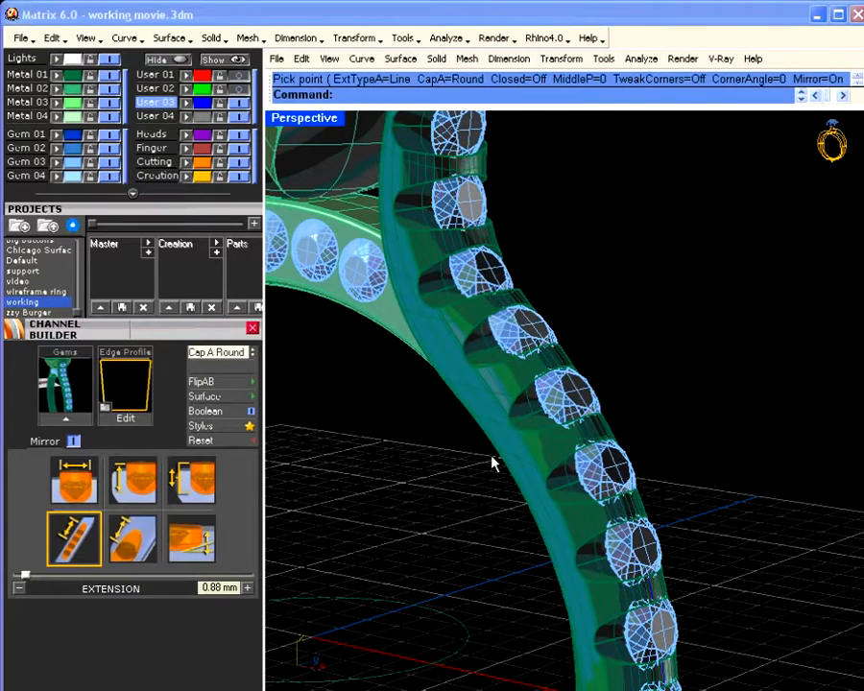
pyautogui.scroll(-4, 491, 457)
pyautogui.moveTo(547, 458); pyautogui.dragTo(534, 496, button='right')
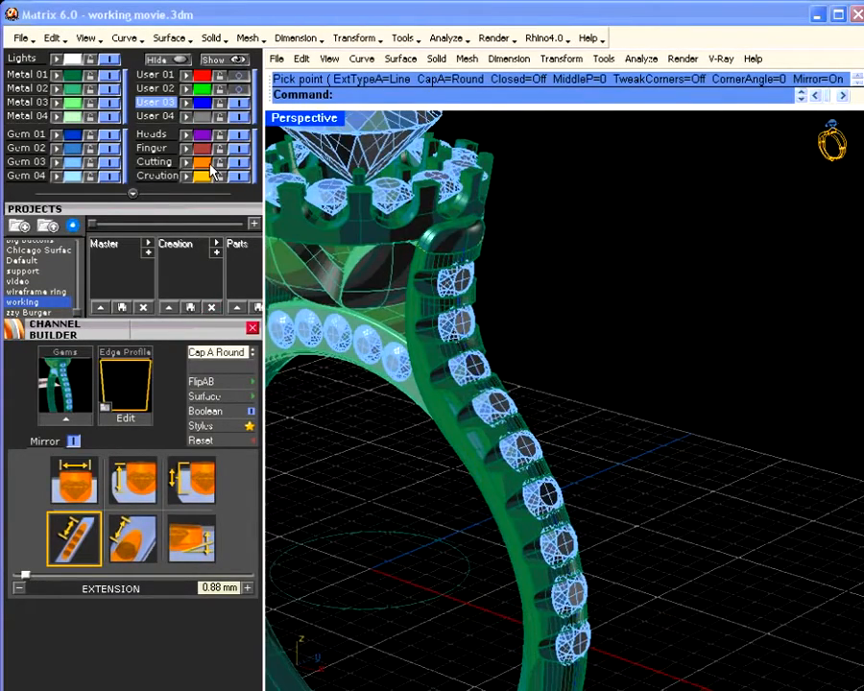
# Switch the perspective view to a see-through shade mode that exposes the wireframe and the gems inside the metal.
pyautogui.scroll(3, 65, 219)
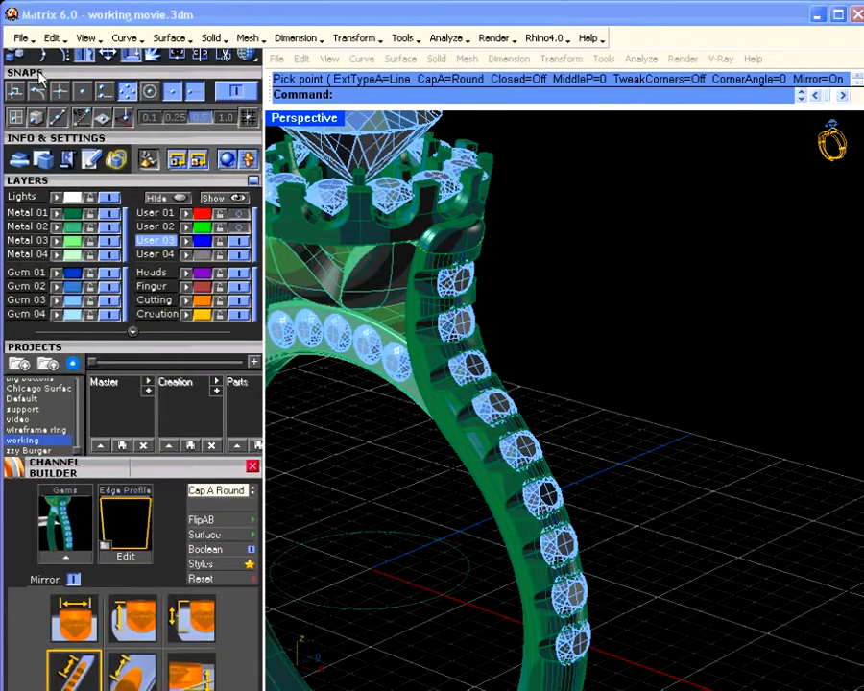
pyautogui.scroll(1, 39, 77)
pyautogui.click(247, 103)
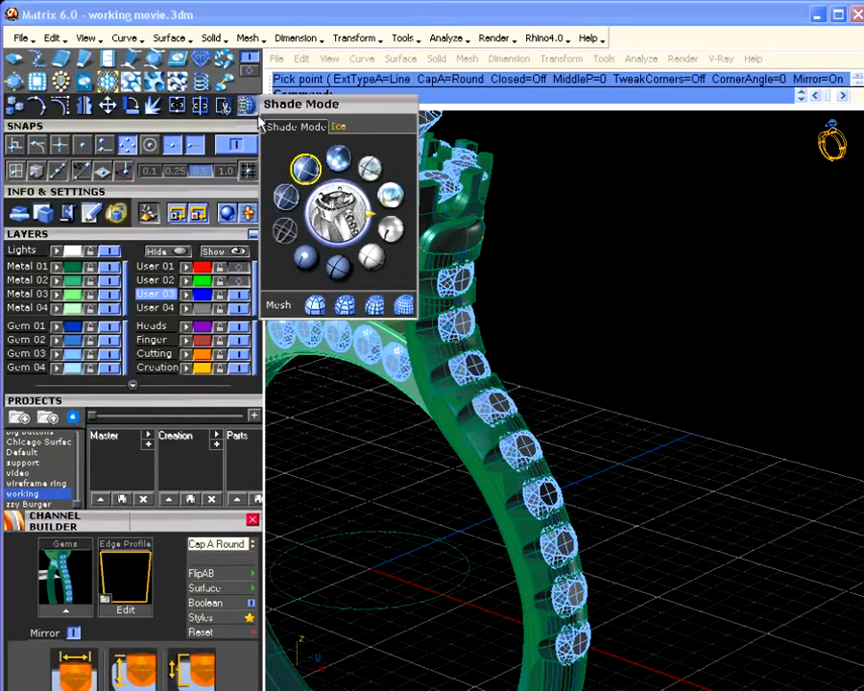
pyautogui.click(285, 199)
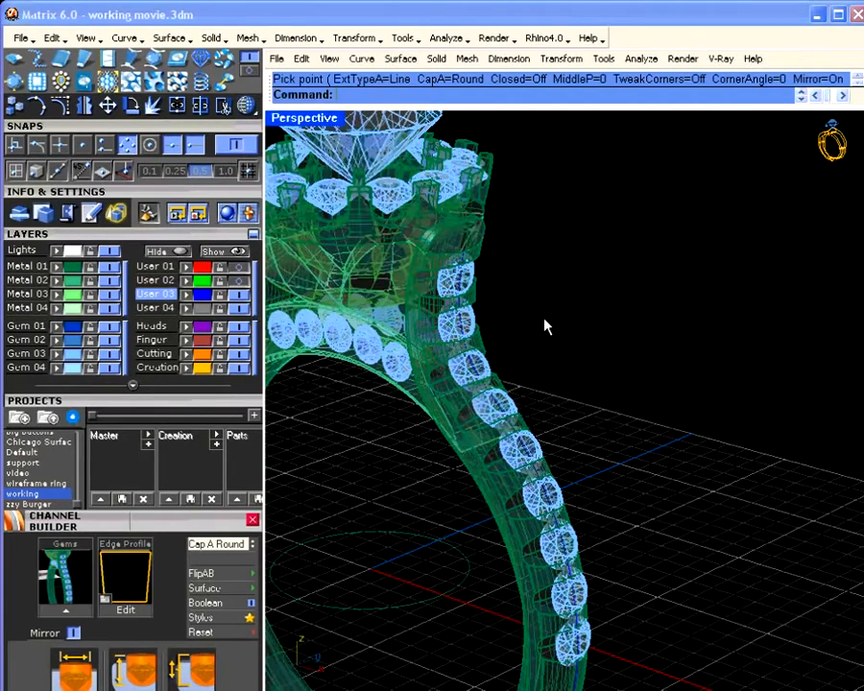
# Start the Channel Builder on the gem group along the shank and set the channel's width to about 53%.
pyautogui.click(485, 380)
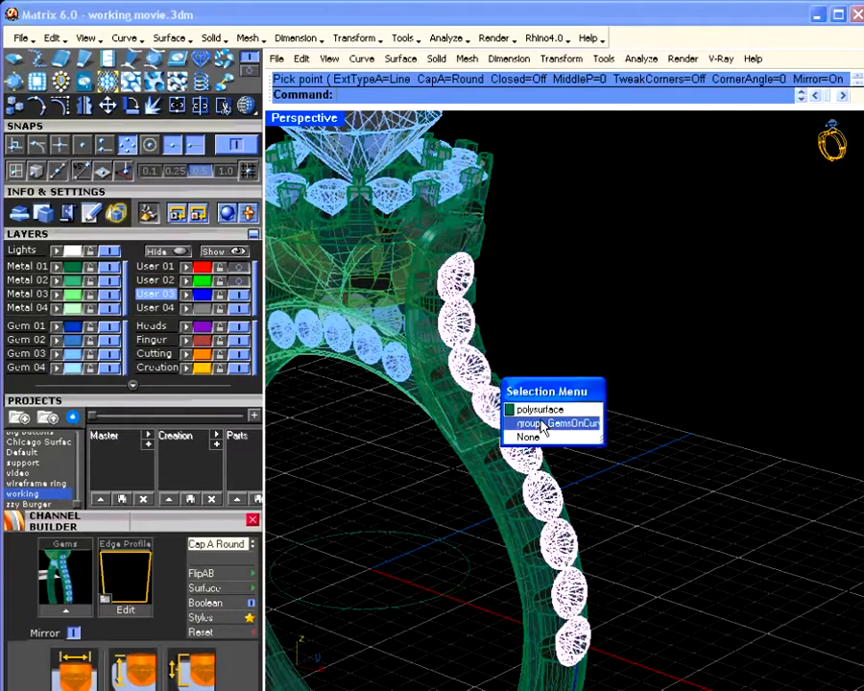
pyautogui.click(552, 423)
pyautogui.middleClick(552, 423)
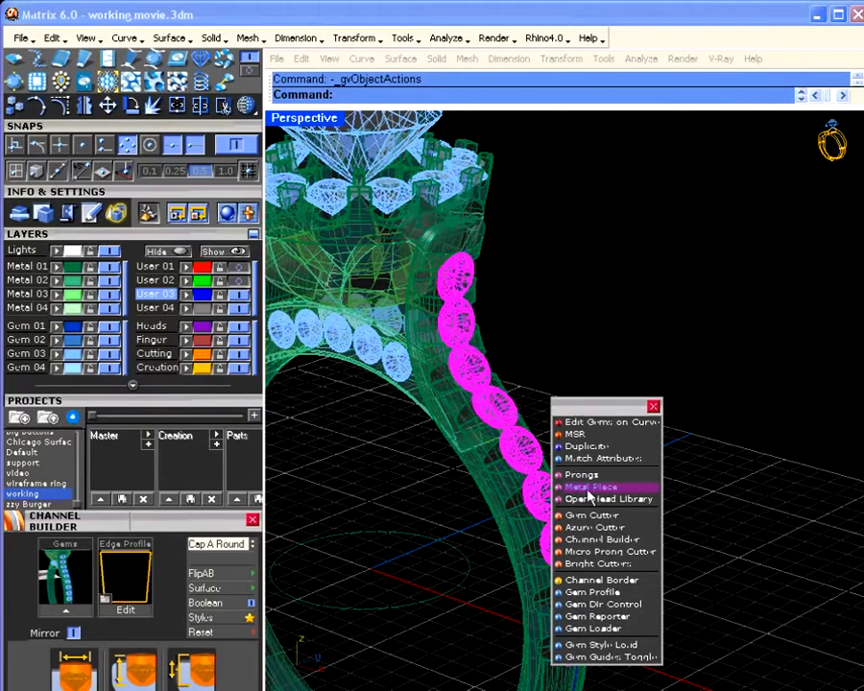
pyautogui.click(590, 544)
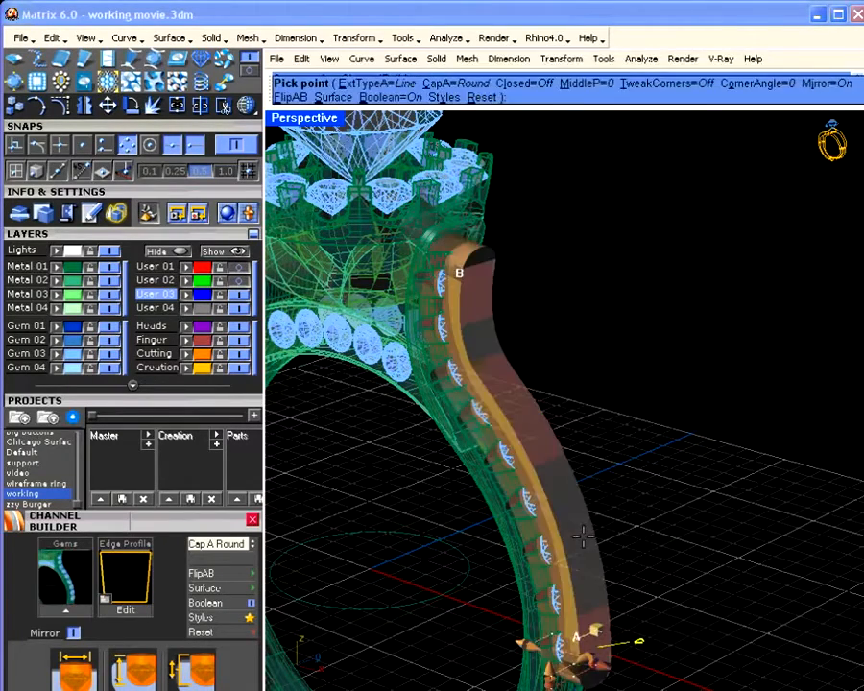
pyautogui.scroll(10, 561, 472)
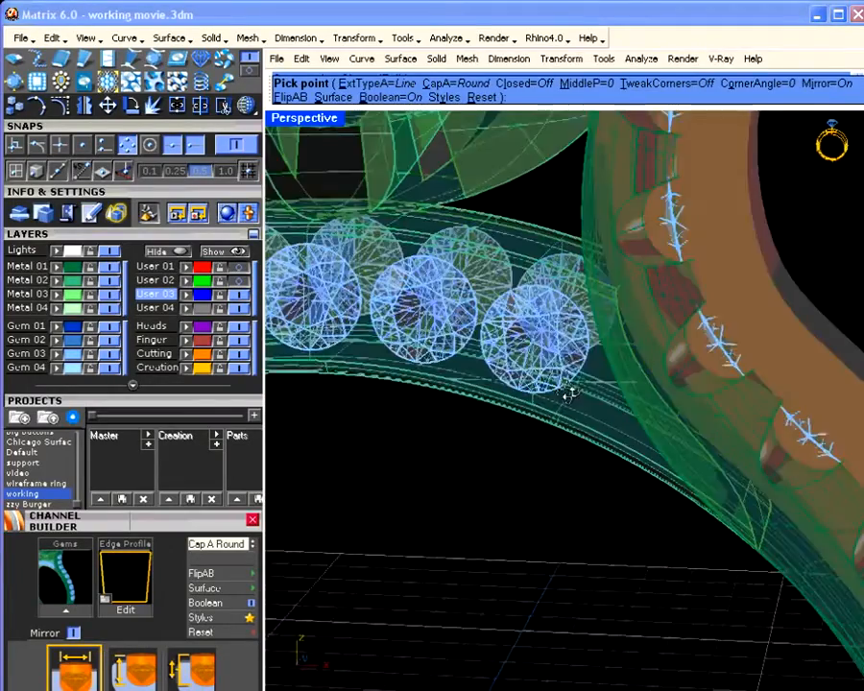
pyautogui.moveTo(570, 393); pyautogui.dragTo(540, 382, button='right')
pyautogui.scroll(-7, 582, 382)
pyautogui.moveTo(676, 440); pyautogui.dragTo(585, 511, button='right')
pyautogui.keyDown('shift'); pyautogui.moveTo(607, 464); pyautogui.dragTo(710, 250, button='right'); pyautogui.keyUp('shift')
pyautogui.moveTo(711, 250); pyautogui.dragTo(590, 272, button='right')
pyautogui.moveTo(534, 533); pyautogui.dragTo(549, 533)
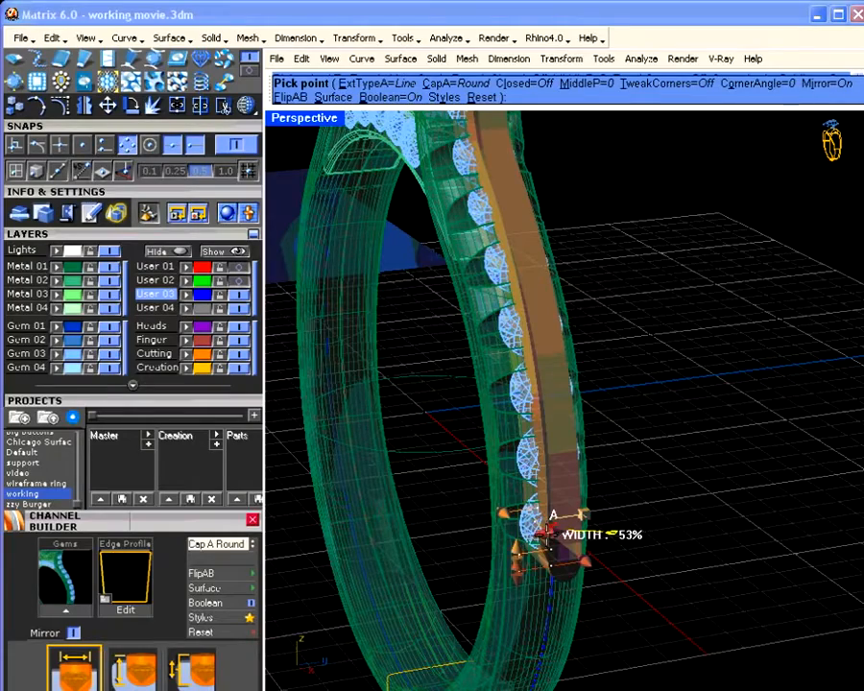
pyautogui.moveTo(548, 534); pyautogui.dragTo(551, 533)
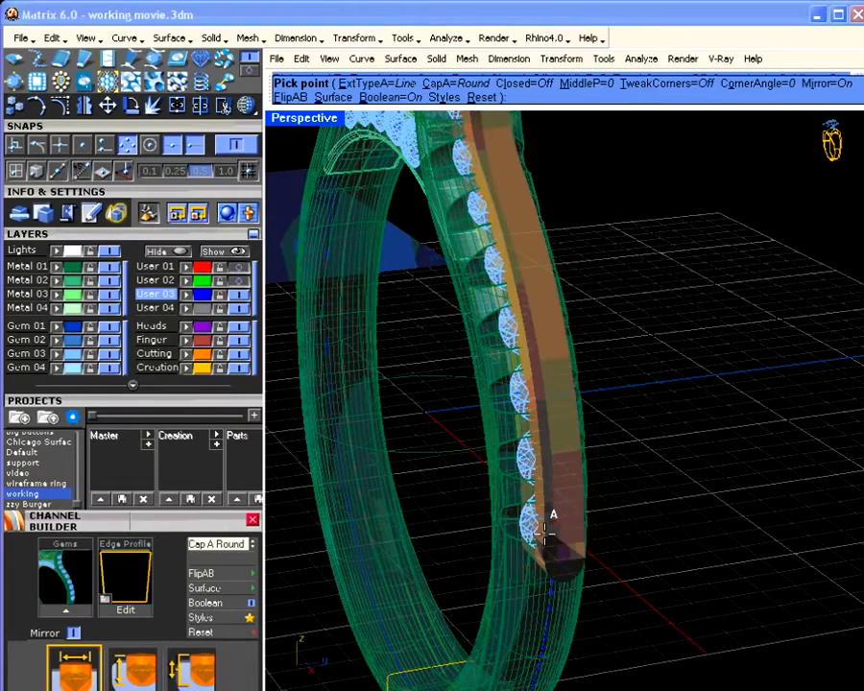
# Adjust the channel's depth at end A by its profile handle.
pyautogui.moveTo(549, 534); pyautogui.dragTo(646, 541, button='right')
pyautogui.scroll(4, 713, 515)
pyautogui.moveTo(707, 492); pyautogui.dragTo(718, 496)
pyautogui.moveTo(718, 496); pyautogui.dragTo(577, 483, button='right')
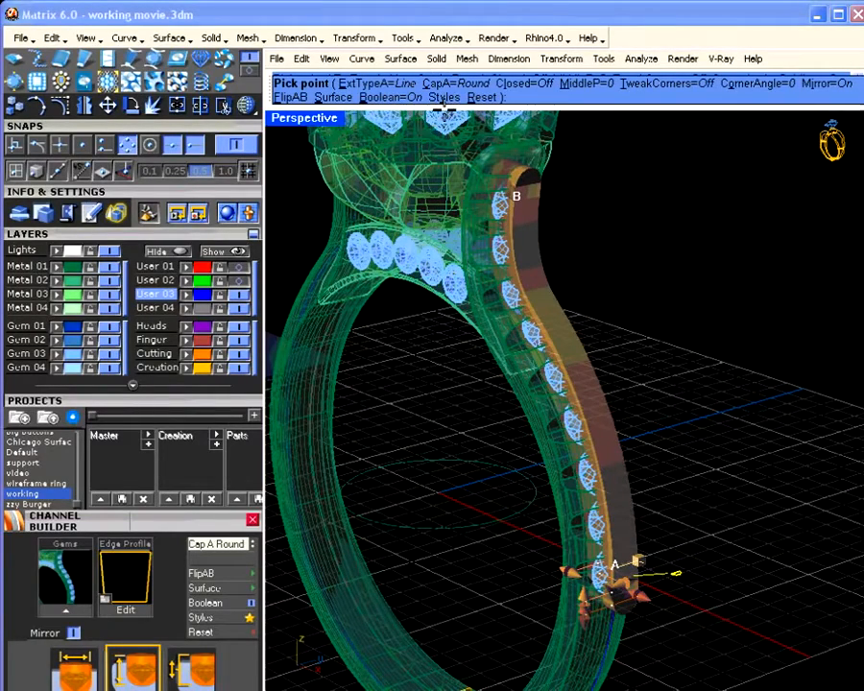
# Turn off the channel's Mirror option and adjust the profile at end B near the head.
pyautogui.click(831, 84)
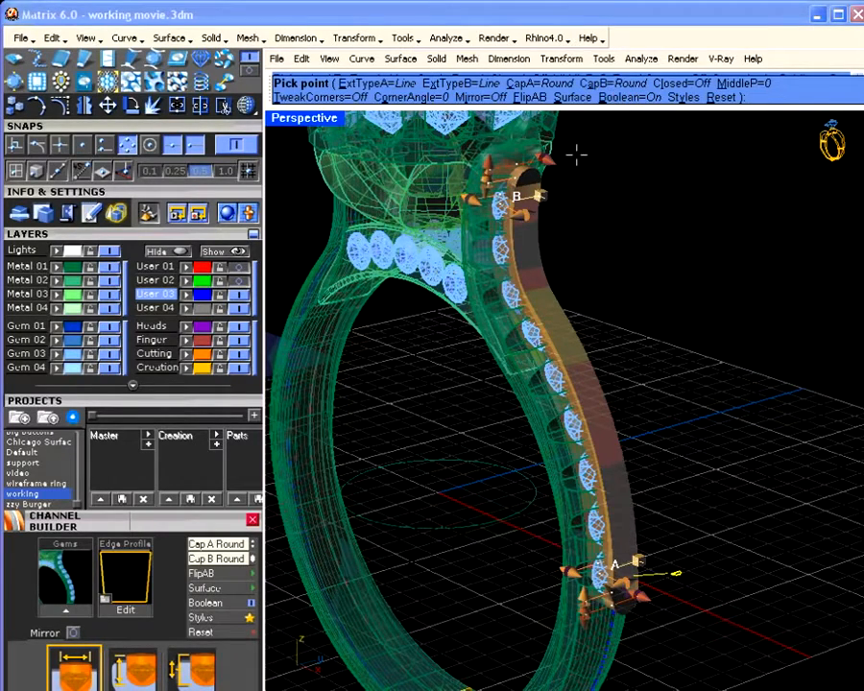
pyautogui.scroll(4, 576, 154)
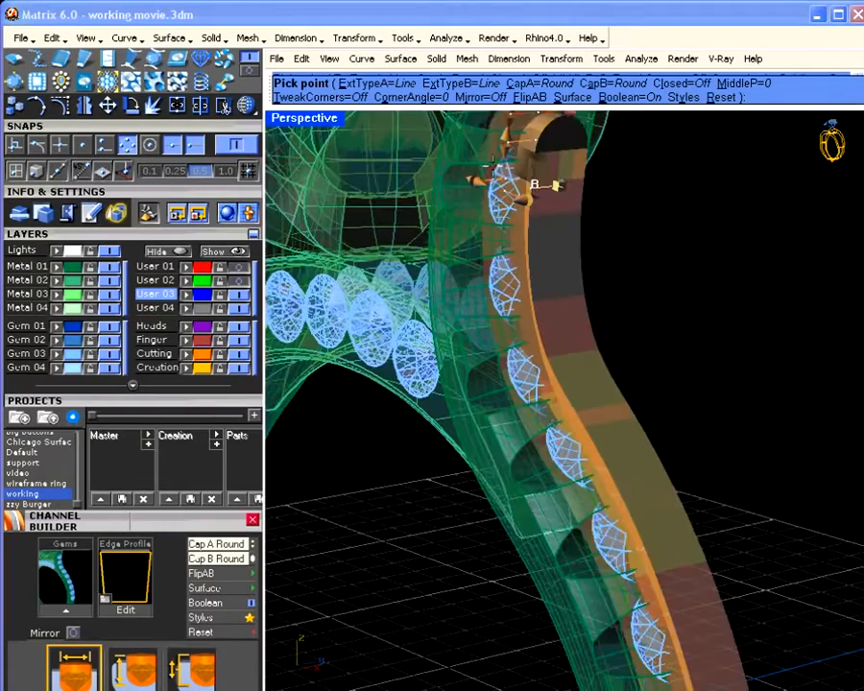
pyautogui.moveTo(506, 199); pyautogui.dragTo(499, 203)
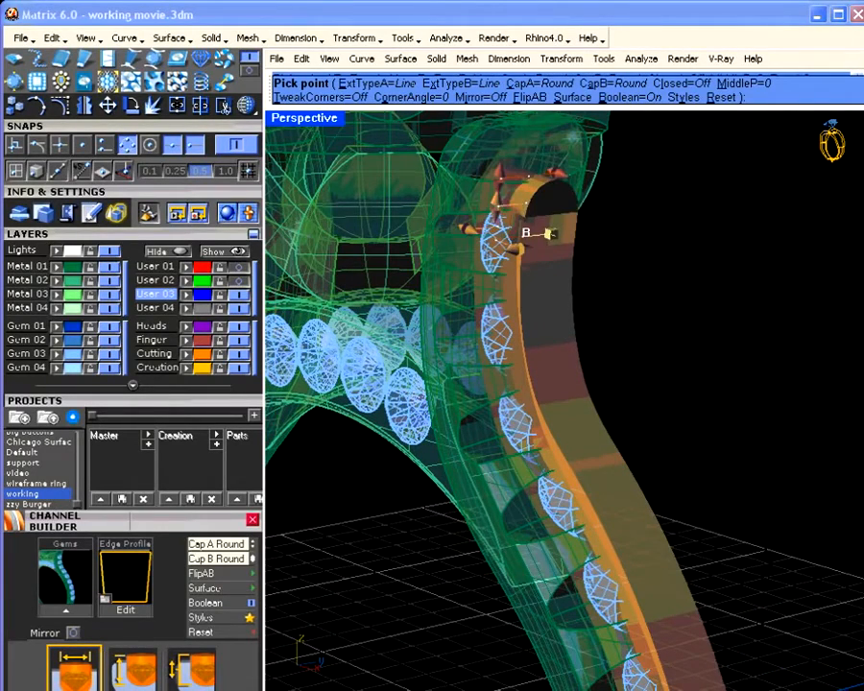
pyautogui.scroll(-4, 576, 213)
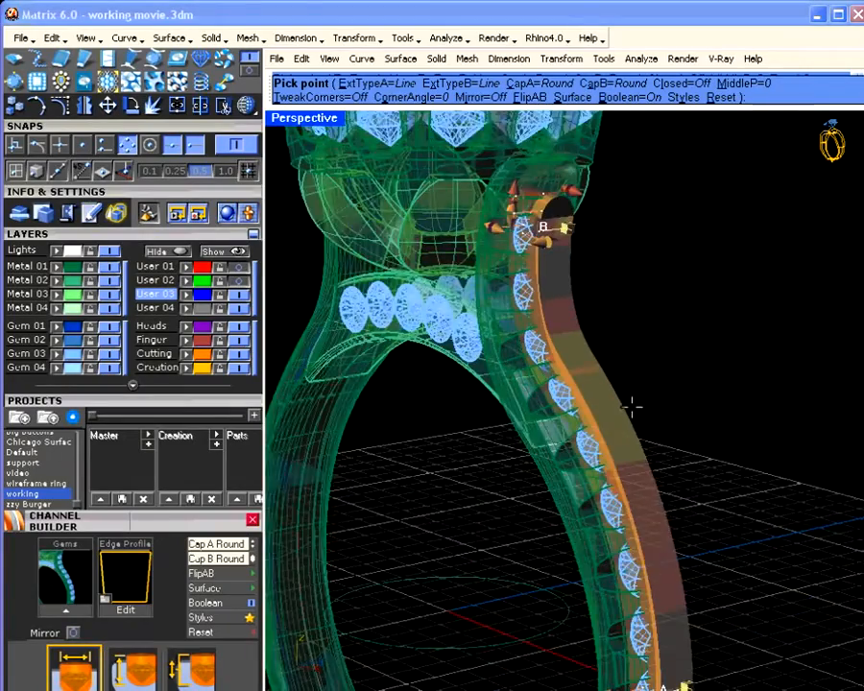
# Reshape the channel's profile at end A so the cutter extends past the lowest gem, and create the cutter.
pyautogui.keyDown('shift'); pyautogui.moveTo(633, 406); pyautogui.dragTo(550, 220, button='right'); pyautogui.keyUp('shift')
pyautogui.moveTo(602, 545); pyautogui.dragTo(643, 543, button='right')
pyautogui.moveTo(557, 444); pyautogui.dragTo(556, 488)
pyautogui.moveTo(557, 458); pyautogui.dragTo(625, 485, button='right')
pyautogui.moveTo(716, 499); pyautogui.dragTo(733, 498)
pyautogui.moveTo(681, 499); pyautogui.dragTo(683, 520)
pyautogui.moveTo(737, 517); pyautogui.dragTo(755, 518)
pyautogui.moveTo(697, 516); pyautogui.dragTo(566, 501, button='right')
pyautogui.moveTo(424, 418); pyautogui.dragTo(467, 432, button='right')
pyautogui.keyDown('shift'); pyautogui.moveTo(425, 390); pyautogui.dragTo(537, 397, button='right'); pyautogui.keyUp('shift')
pyautogui.rightClick(505, 386)
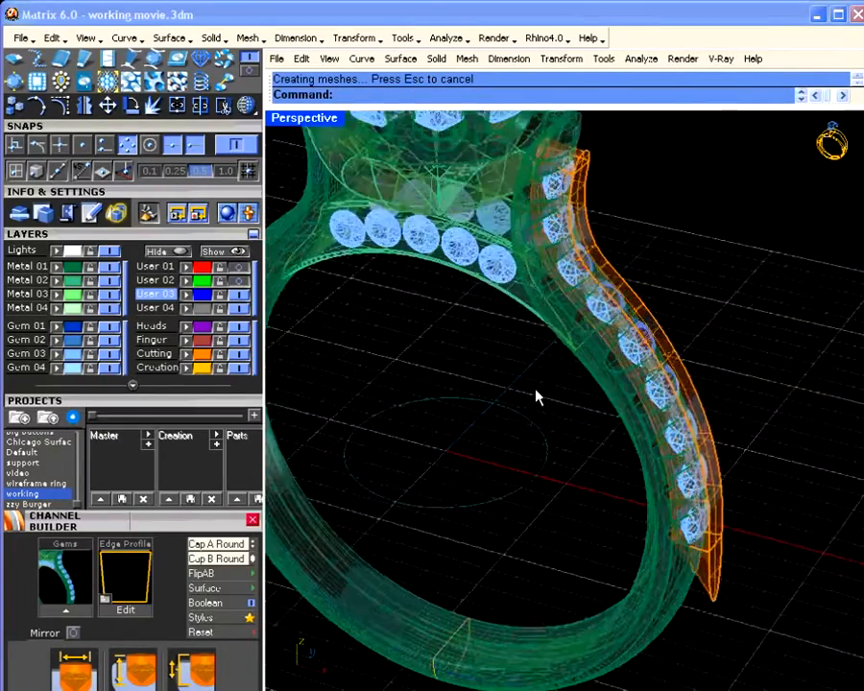
# Subtract the channel cutter from the shank with Boolean Difference.
pyautogui.scroll(-4, 539, 394)
pyautogui.click(617, 546)
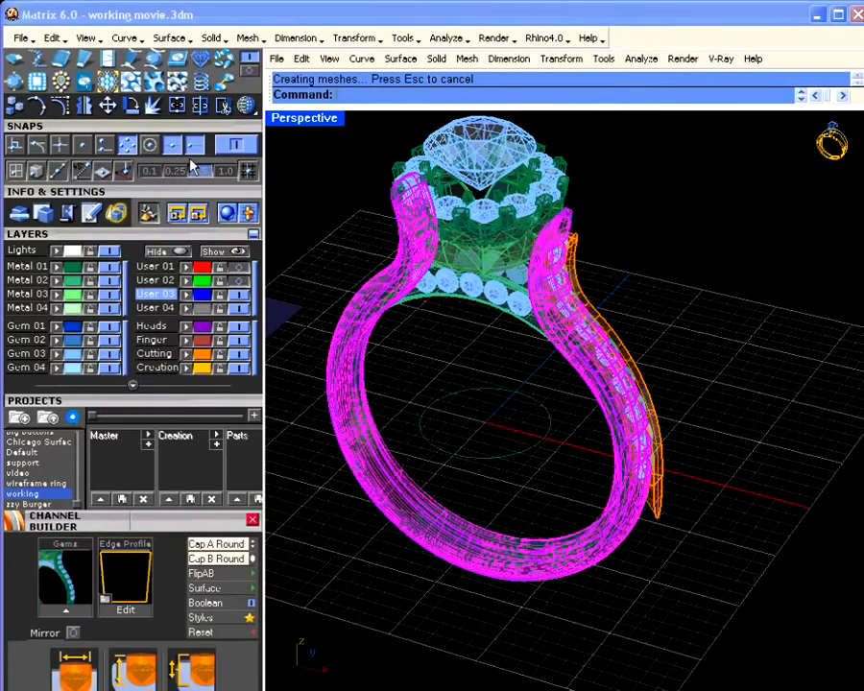
pyautogui.click(180, 107)
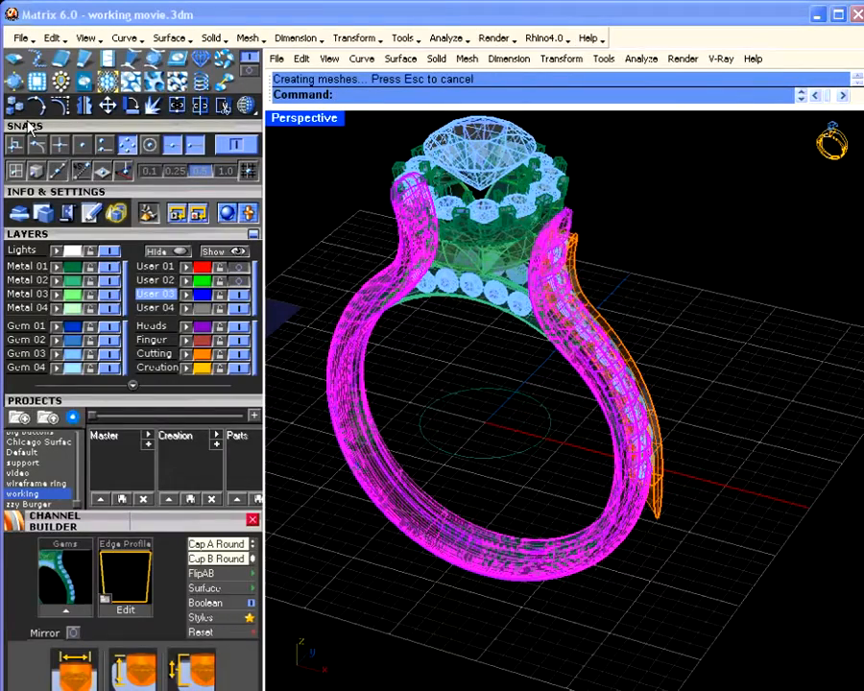
pyautogui.moveTo(30, 129); pyautogui.dragTo(43, 248)
pyautogui.click(115, 141)
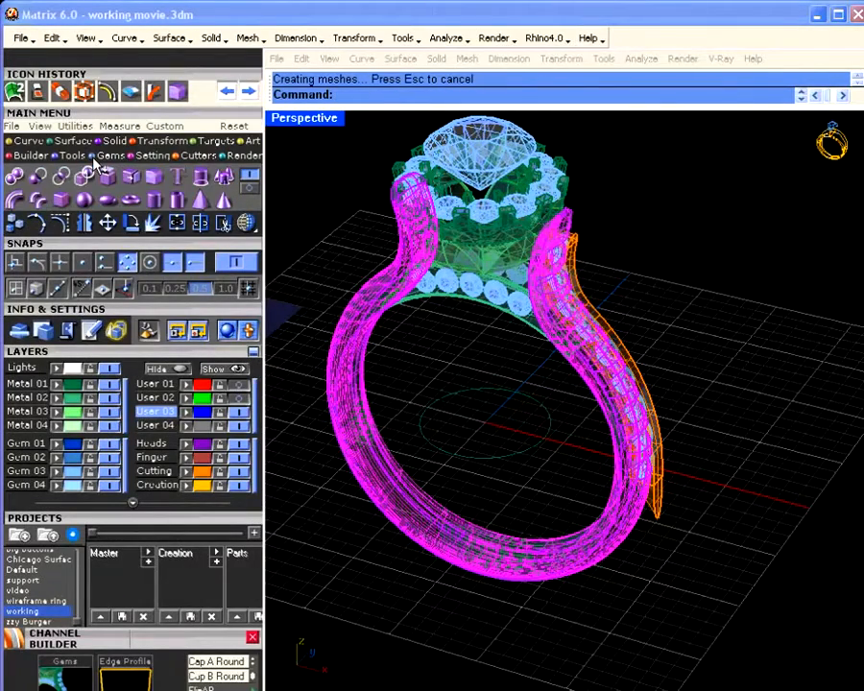
pyautogui.click(60, 175)
pyautogui.click(660, 518)
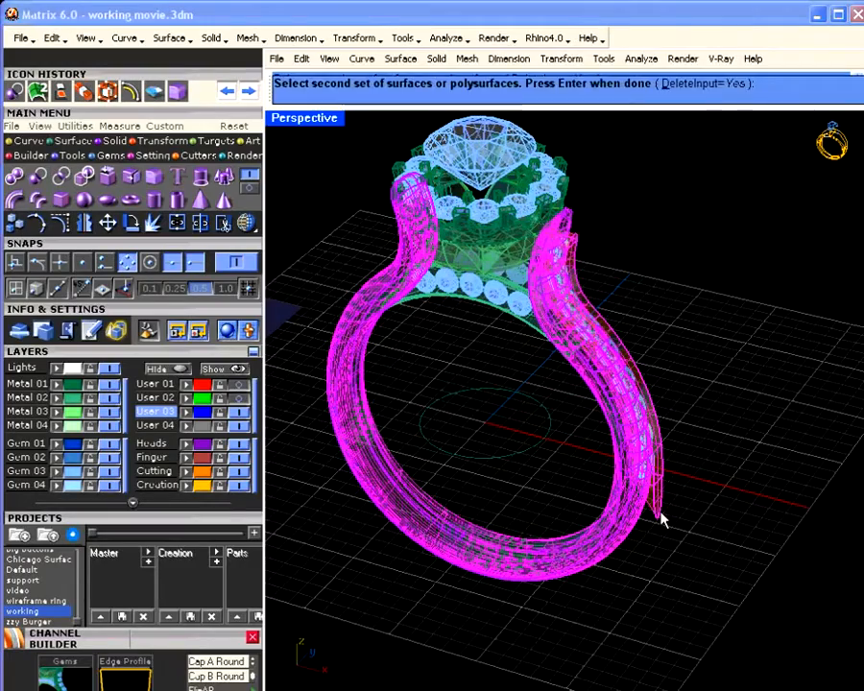
pyautogui.press('Return')
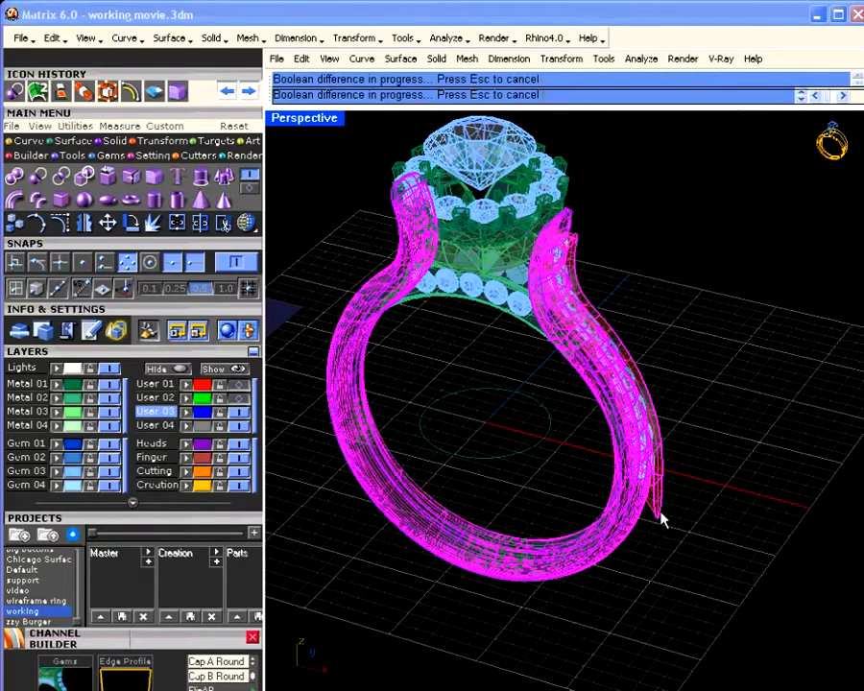
# Shade the perspective view and examine the channel cut around the shank's gems up close and across the whole ring.
pyautogui.moveTo(662, 517); pyautogui.dragTo(597, 452, button='right')
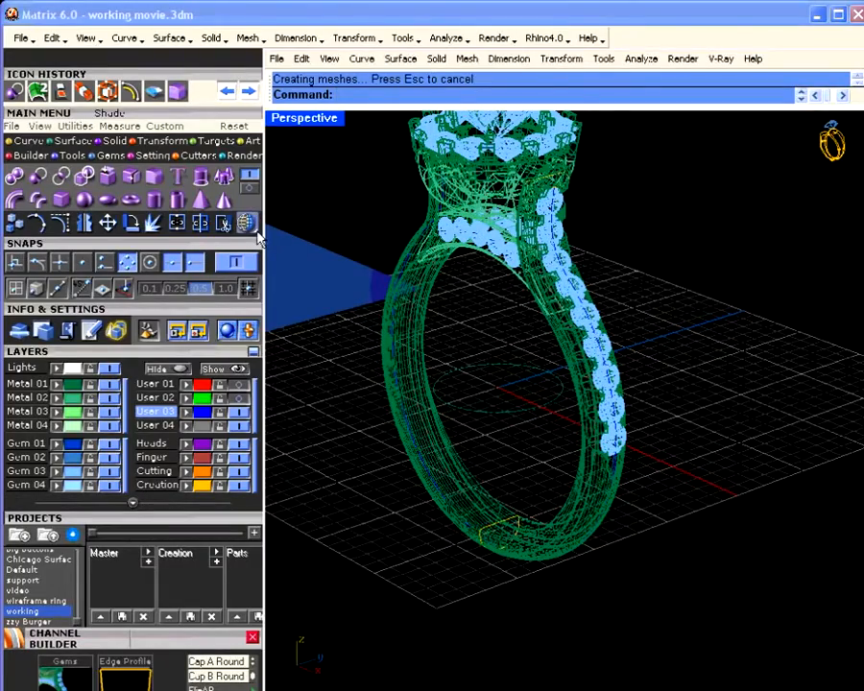
pyautogui.click(247, 223)
pyautogui.click(284, 309)
pyautogui.moveTo(587, 278); pyautogui.dragTo(536, 404, button='right')
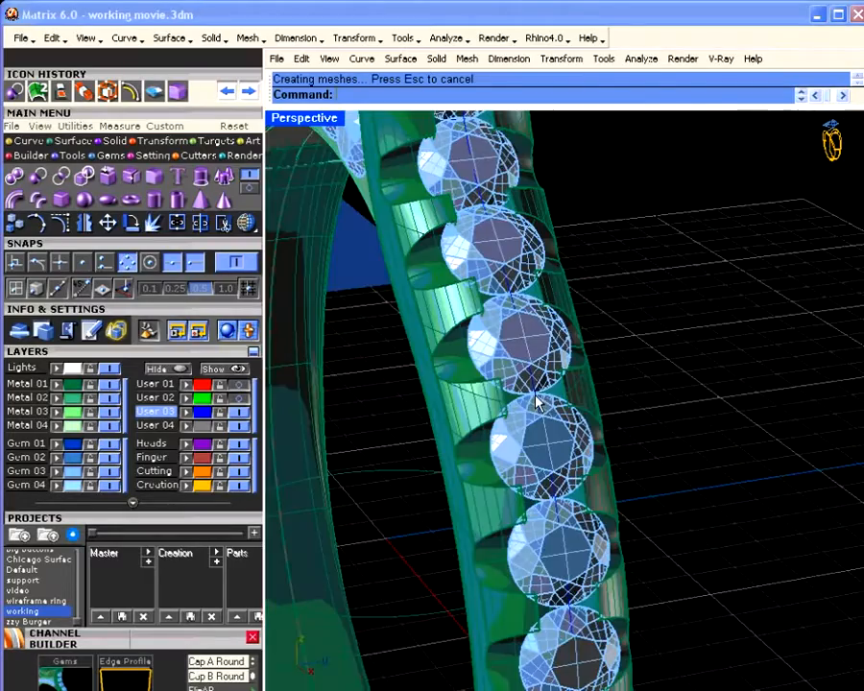
pyautogui.moveTo(560, 480); pyautogui.dragTo(589, 468, button='right')
pyautogui.scroll(-6, 463, 355)
pyautogui.keyDown('shift'); pyautogui.moveTo(463, 355); pyautogui.dragTo(525, 401, button='right'); pyautogui.keyUp('shift')
pyautogui.scroll(-5, 525, 400)
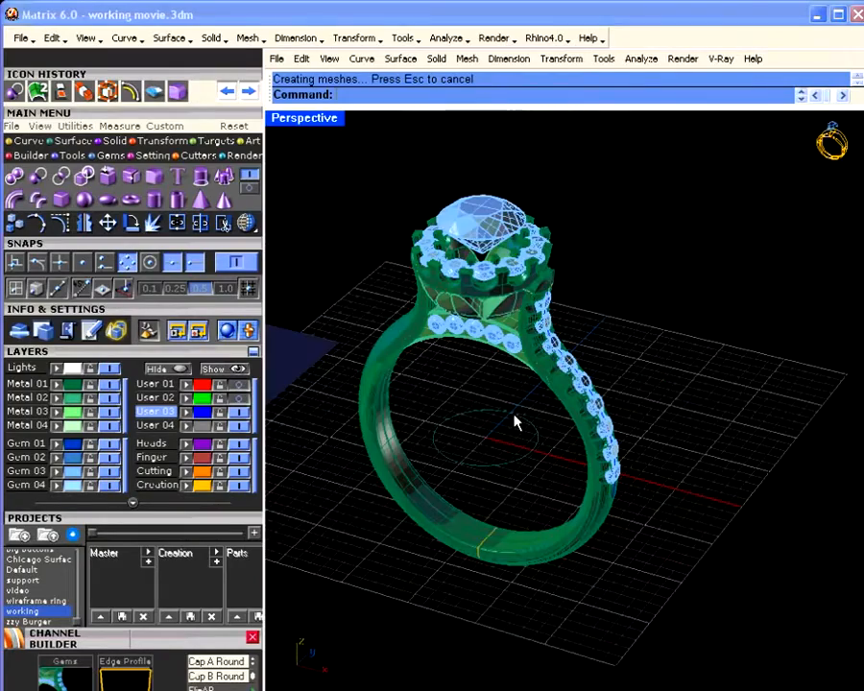
# Return to the four-view layout and draw a rectangular plane across the base of the shank in the side view.
pyautogui.doubleClick(306, 118)
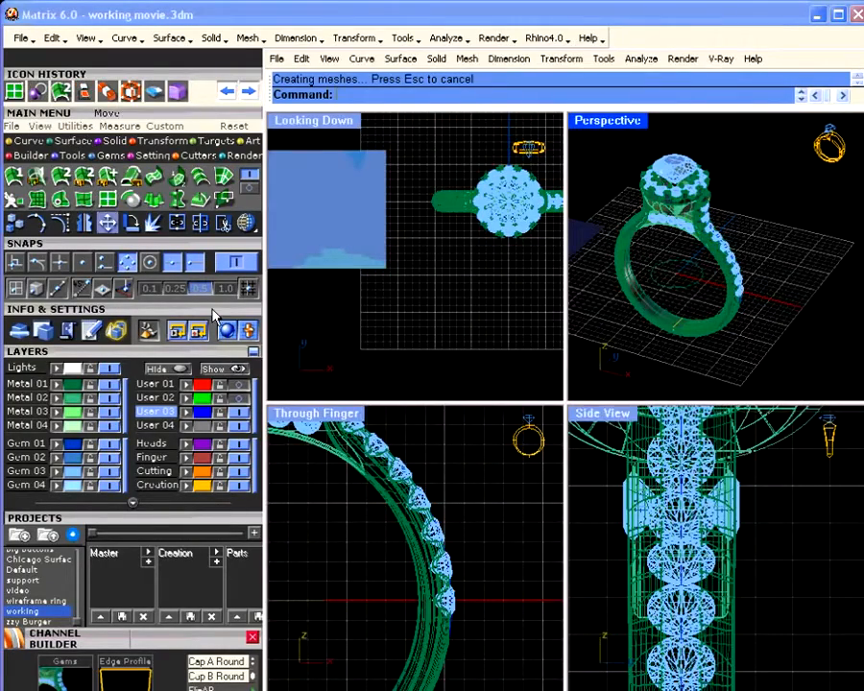
pyautogui.scroll(-6, 683, 557)
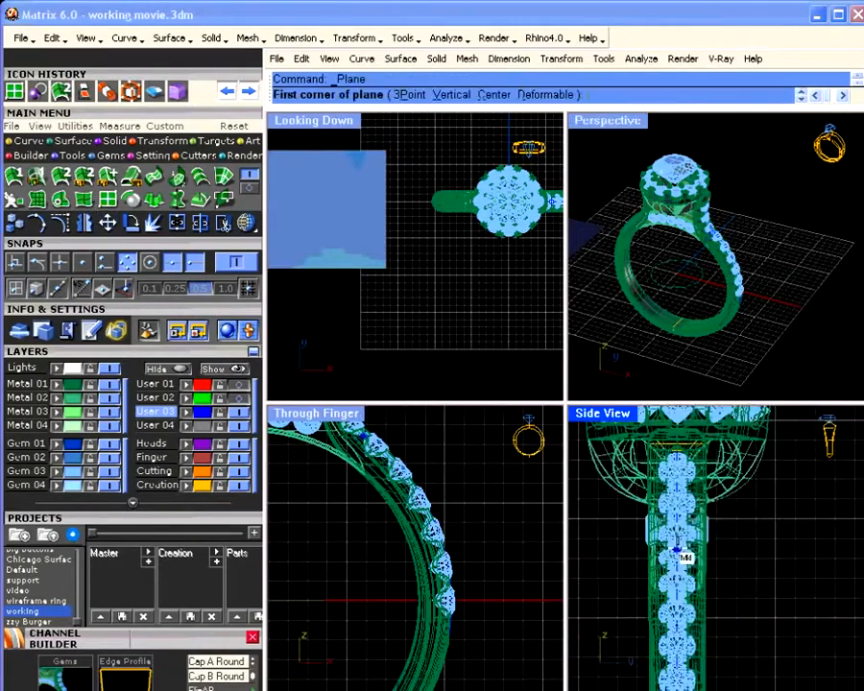
pyautogui.click(628, 582)
pyautogui.click(774, 683)
pyautogui.click(698, 562)
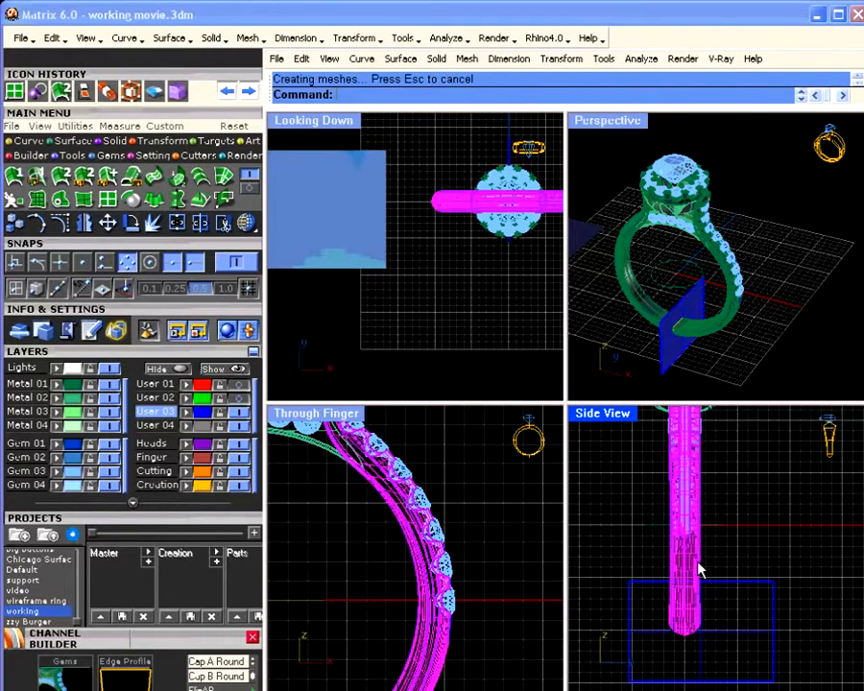
pyautogui.click(177, 222)
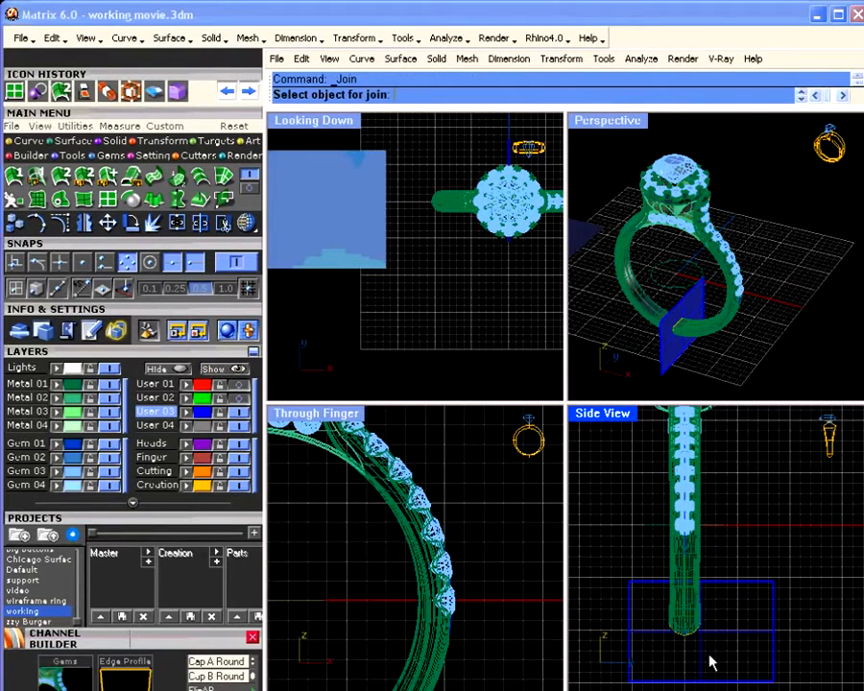
pyautogui.press('Return')
pyautogui.click(699, 570)
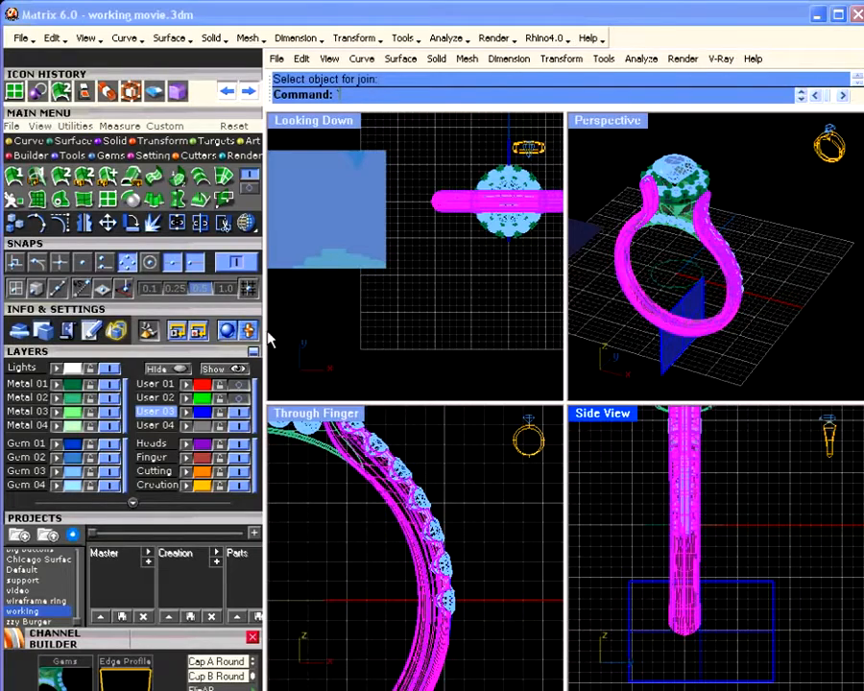
pyautogui.click(201, 222)
pyautogui.click(771, 602)
pyautogui.click(771, 602)
pyautogui.click(752, 528)
# Split the shank with the rectangular plane at its base and delete the plane.
pyautogui.click(702, 567)
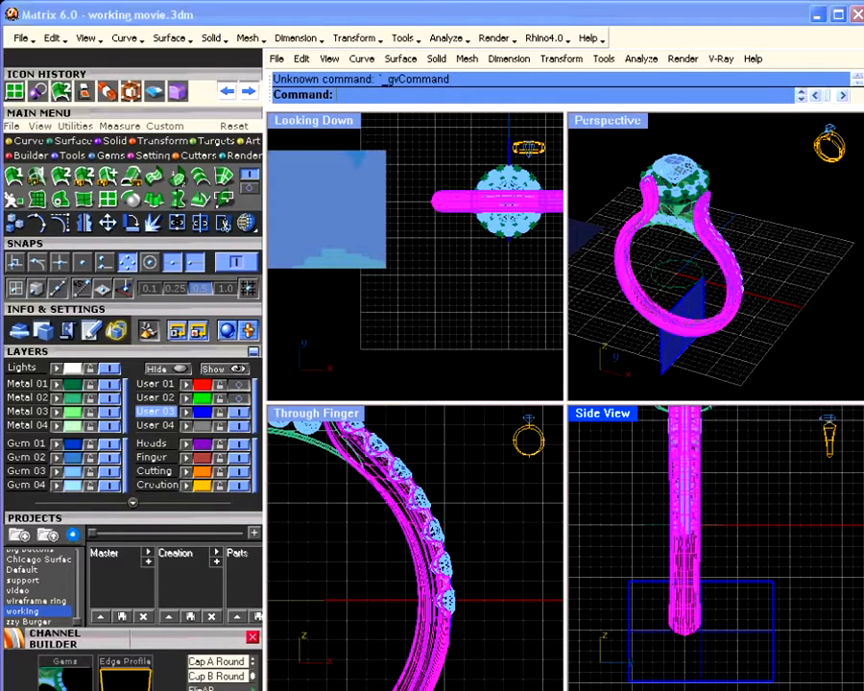
pyautogui.click(199, 222)
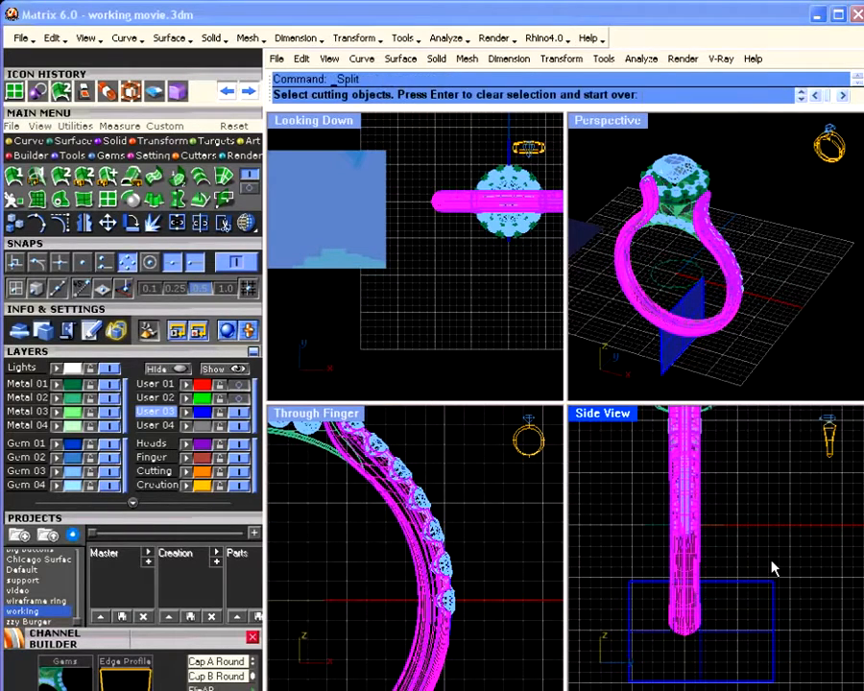
pyautogui.click(775, 602)
pyautogui.press('Return')
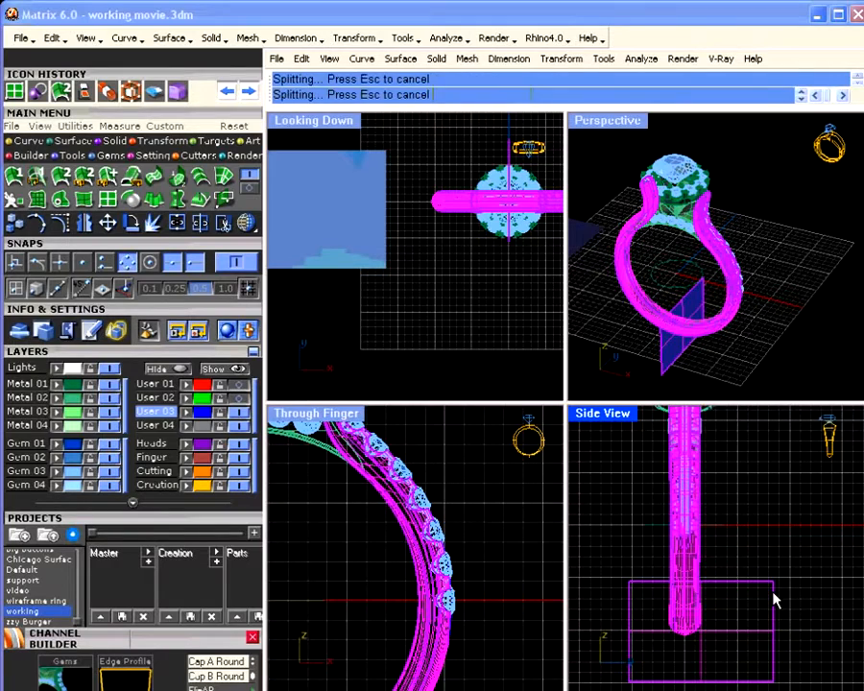
pyautogui.click(649, 581)
pyautogui.press('Delete')
# Delete the half of the split shank that has no gems or channel.
pyautogui.click(428, 653)
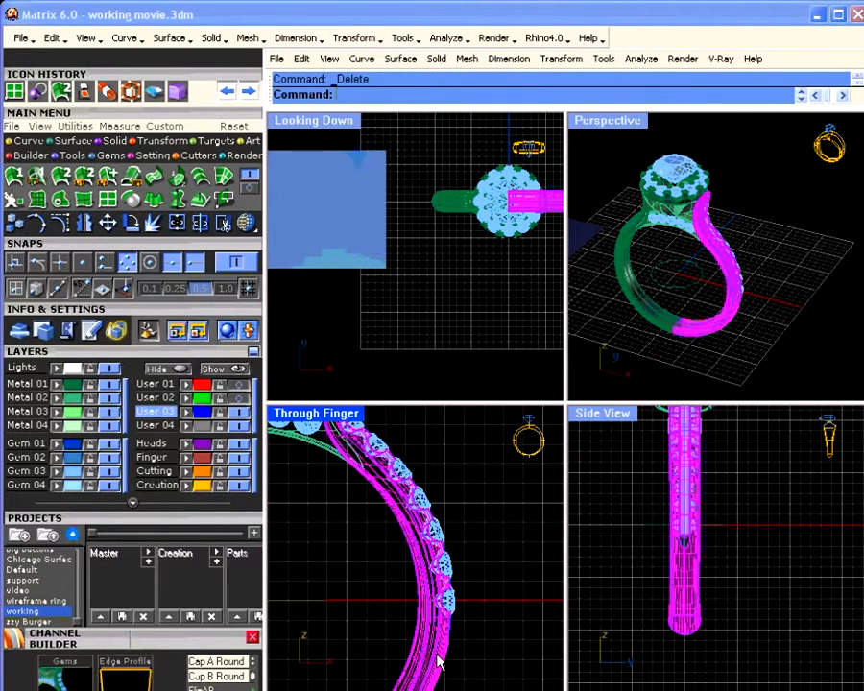
pyautogui.scroll(-4, 422, 652)
pyautogui.click(338, 679)
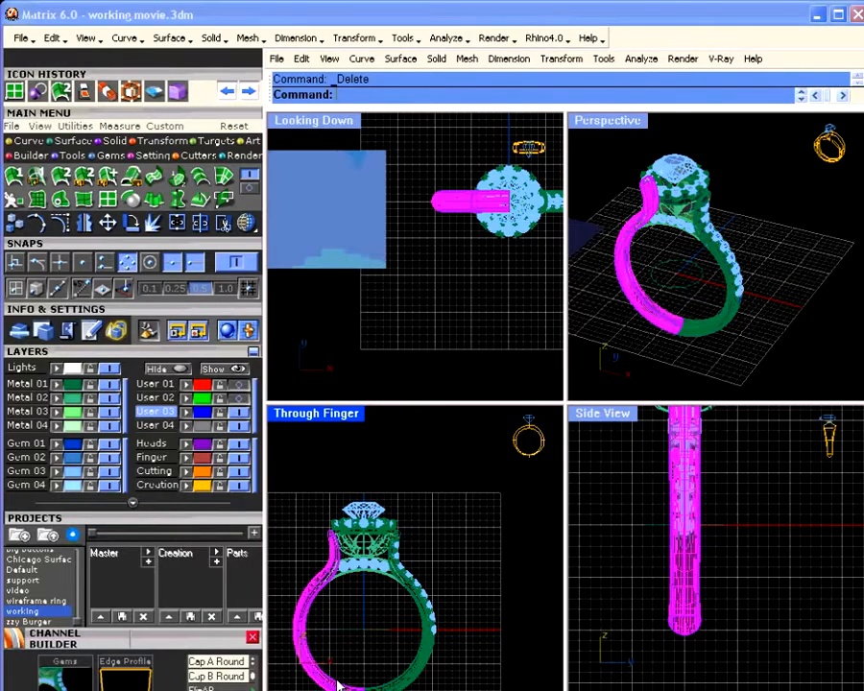
pyautogui.press('Delete')
# Mirror a copy of the cut shank half across the vertical axis through origin 0 in the Through Finger view.
pyautogui.click(422, 658)
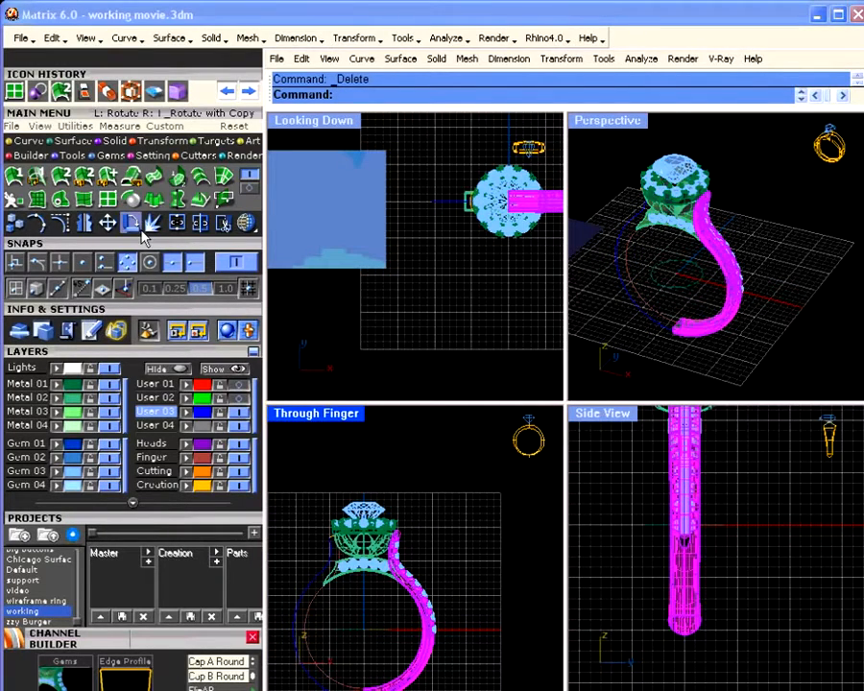
pyautogui.rightClick(87, 224)
pyautogui.press('Return')
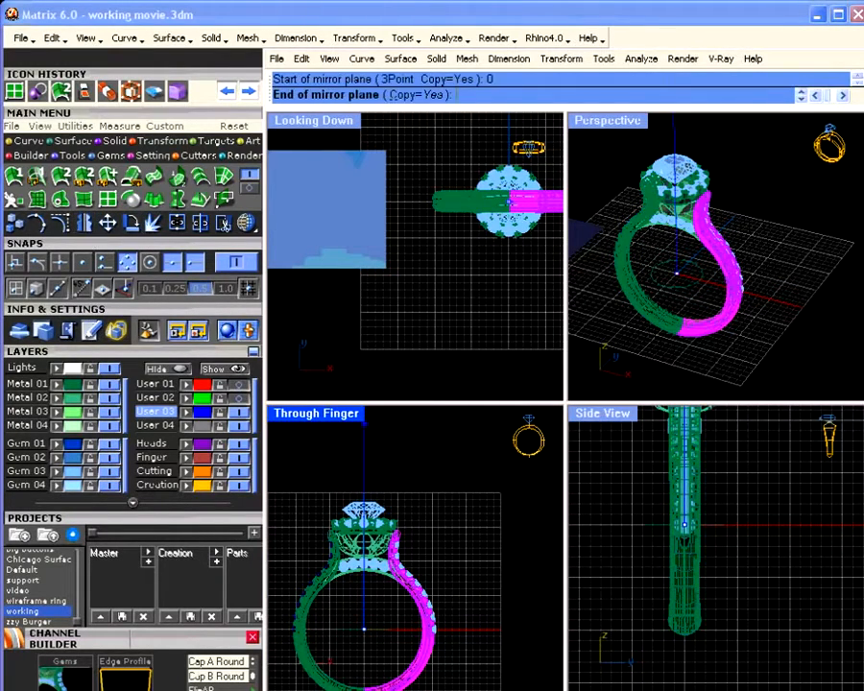
pyautogui.click(364, 435)
pyautogui.click(752, 319)
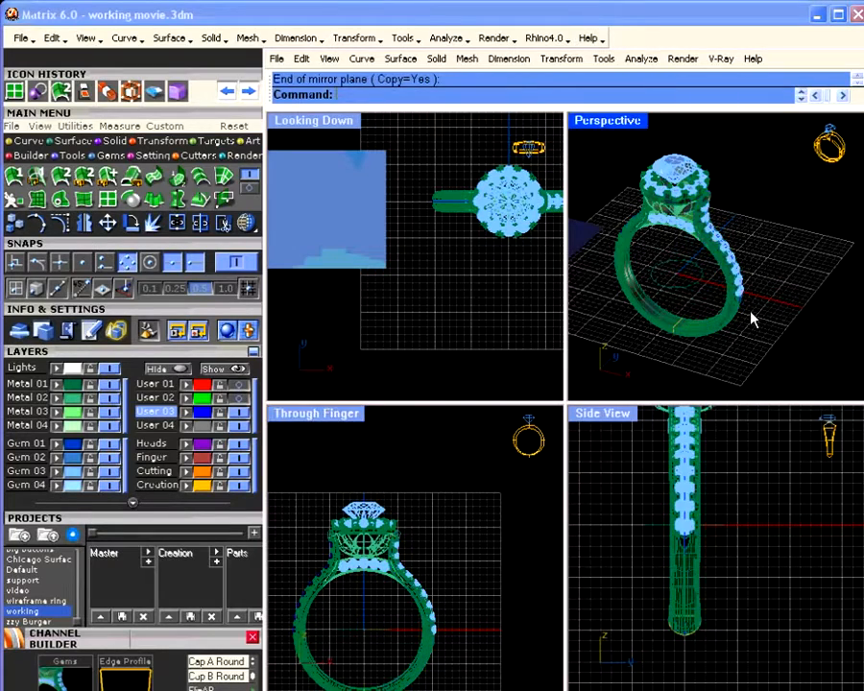
# Mirror a copy of the shank's gem group across the vertical axis through origin 0 to the opposite side.
pyautogui.click(683, 468)
pyautogui.click(86, 226)
pyautogui.write('0')
pyautogui.press('Return')
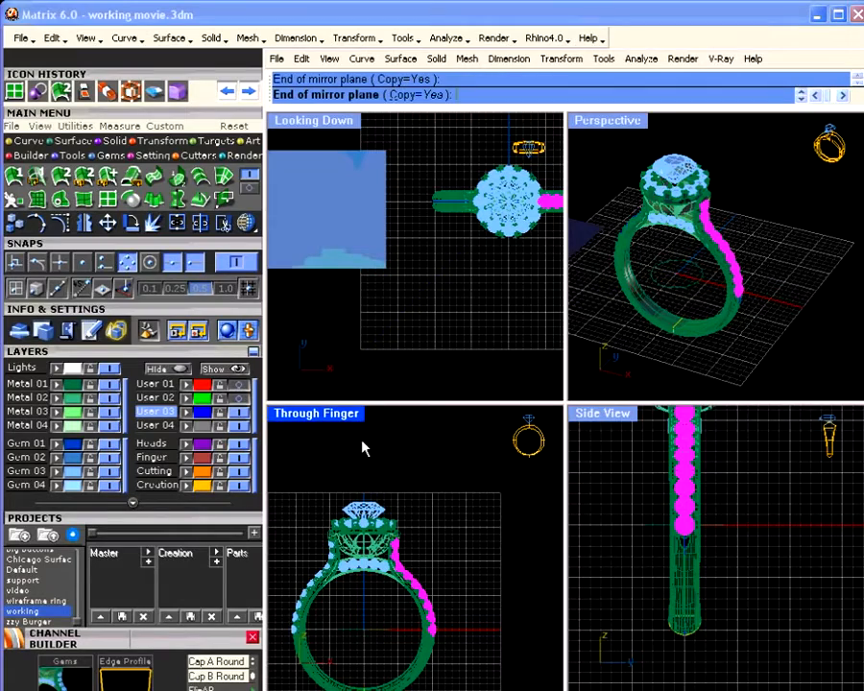
pyautogui.click(363, 447)
pyautogui.click(664, 129)
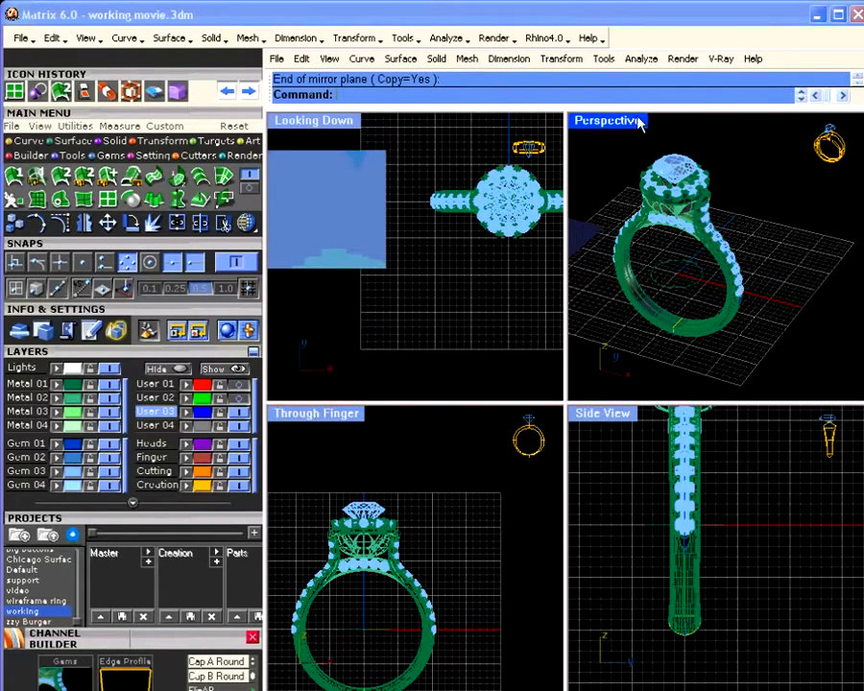
# Examine the mirrored ring's bridge gems, under-gallery petals and shank in the enlarged Perspective view.
pyautogui.doubleClick(638, 131)
pyautogui.moveTo(625, 222); pyautogui.dragTo(559, 324, button='right')
pyautogui.scroll(5, 483, 257)
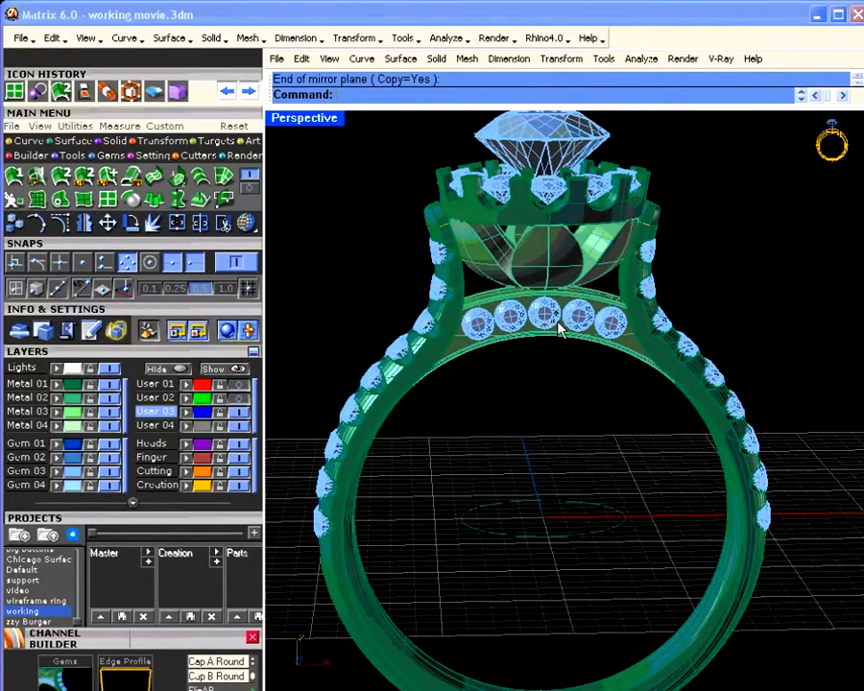
pyautogui.moveTo(562, 331); pyautogui.dragTo(466, 286, button='right')
pyautogui.scroll(5, 466, 297)
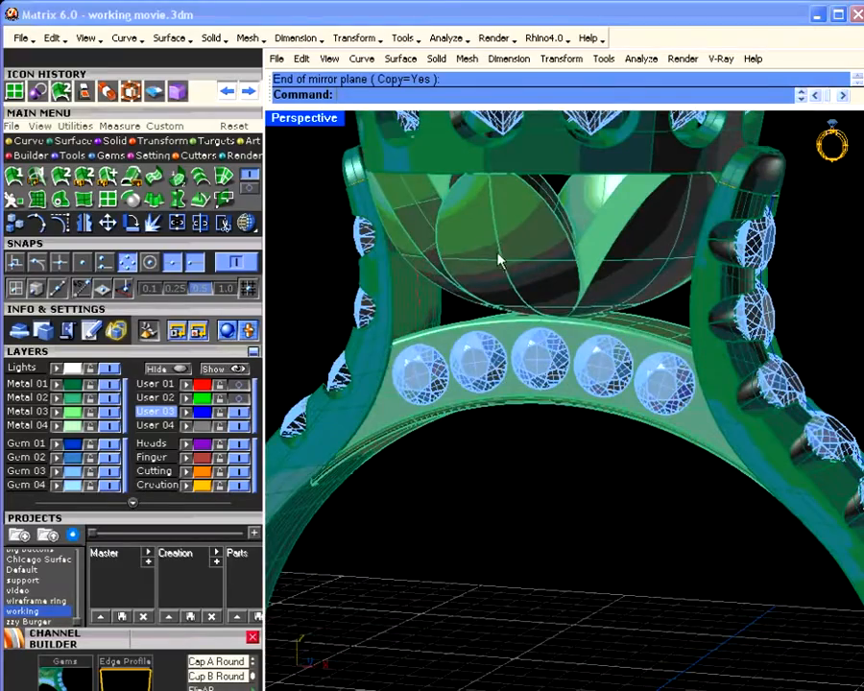
pyautogui.click(498, 259)
pyautogui.click(543, 511)
pyautogui.scroll(-5, 451, 364)
pyautogui.scroll(-4, 451, 364)
pyautogui.moveTo(451, 365); pyautogui.dragTo(509, 488, button='right')
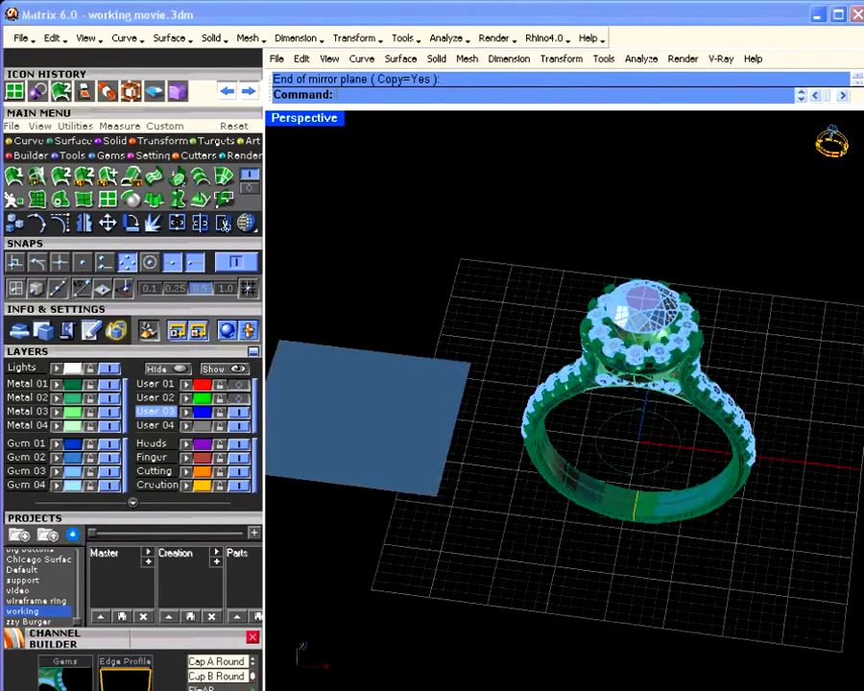
pyautogui.keyDown('shift'); pyautogui.moveTo(416, 395); pyautogui.dragTo(456, 394, button='right'); pyautogui.keyUp('shift')
pyautogui.moveTo(463, 440)
pyautogui.mouseDown(button='right')
pyautogui.moveTo(477, 402)
pyautogui.moveTo(470, 420)
pyautogui.mouseUp(button='right')
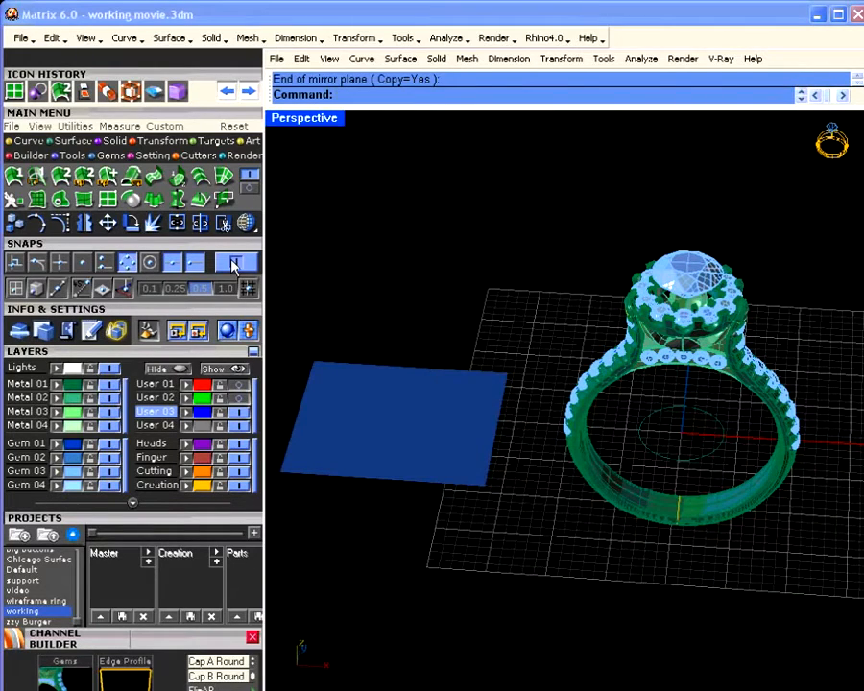
# Assign the Basic material to the rectangular picture plane beside the ring so it shows the reference photo.
pyautogui.click(434, 406)
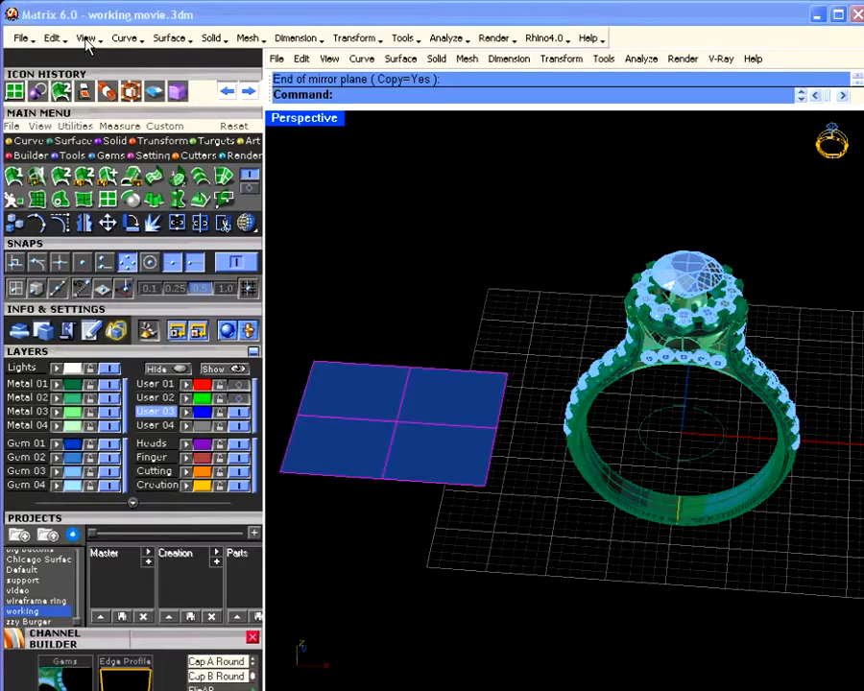
pyautogui.click(55, 39)
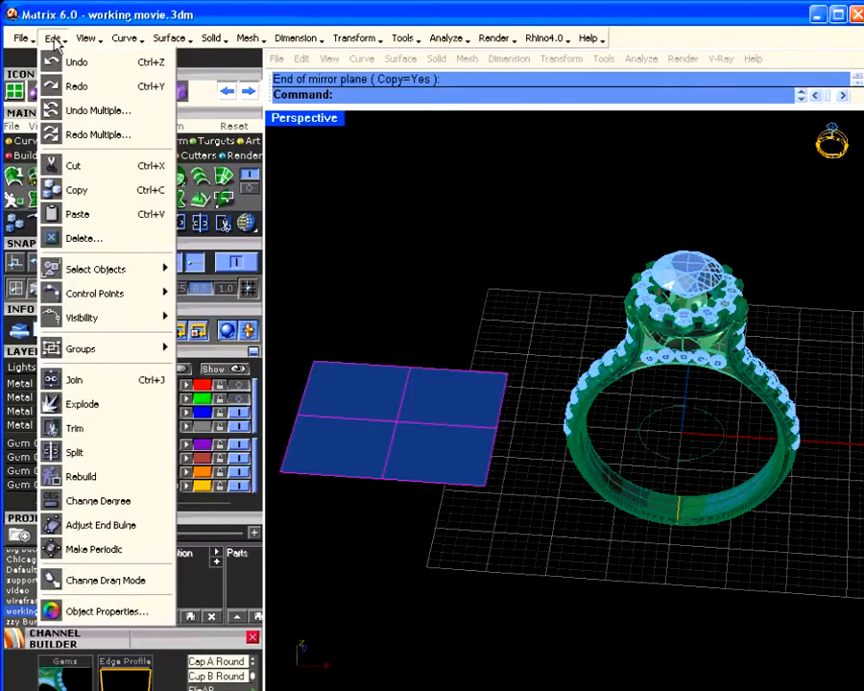
pyautogui.click(87, 609)
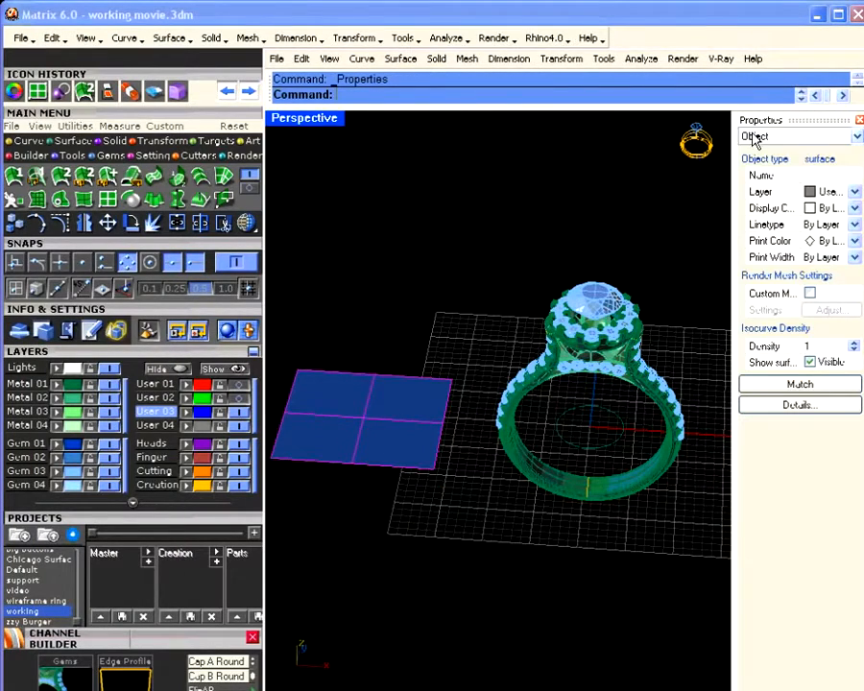
pyautogui.click(758, 137)
pyautogui.click(758, 163)
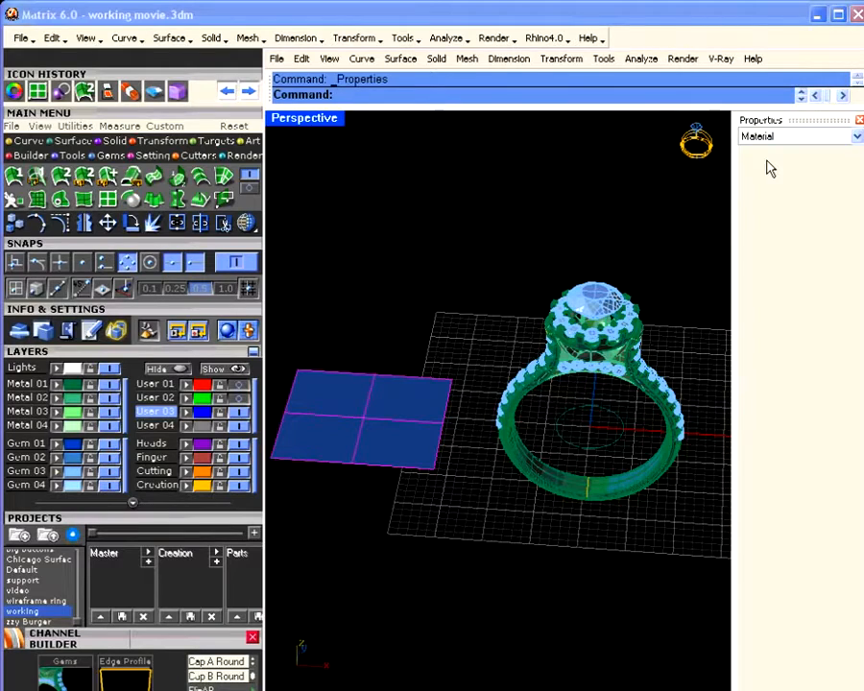
pyautogui.click(761, 212)
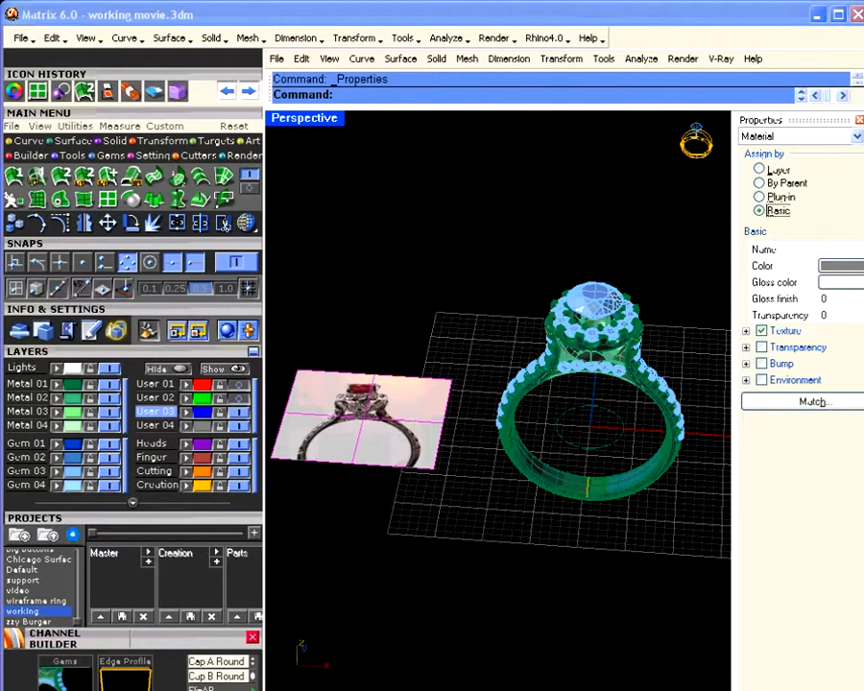
pyautogui.click(859, 121)
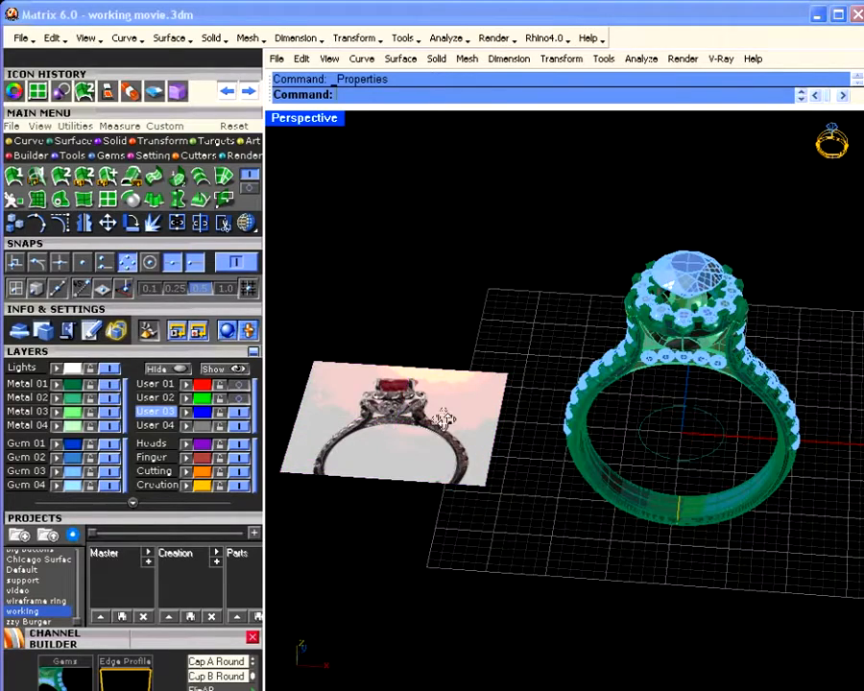
# Examine the reference photo's petal-shaped under-gallery and its gem details below the halo.
pyautogui.moveTo(444, 420); pyautogui.dragTo(442, 493, button='right')
pyautogui.scroll(5, 381, 438)
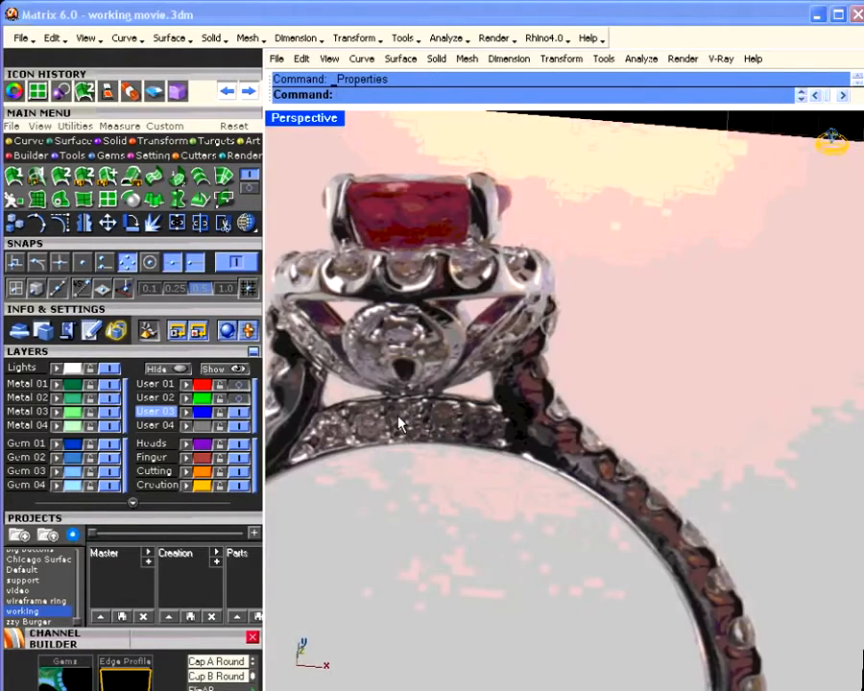
pyautogui.scroll(-2, 393, 419)
pyautogui.scroll(1, 396, 404)
pyautogui.scroll(2, 403, 386)
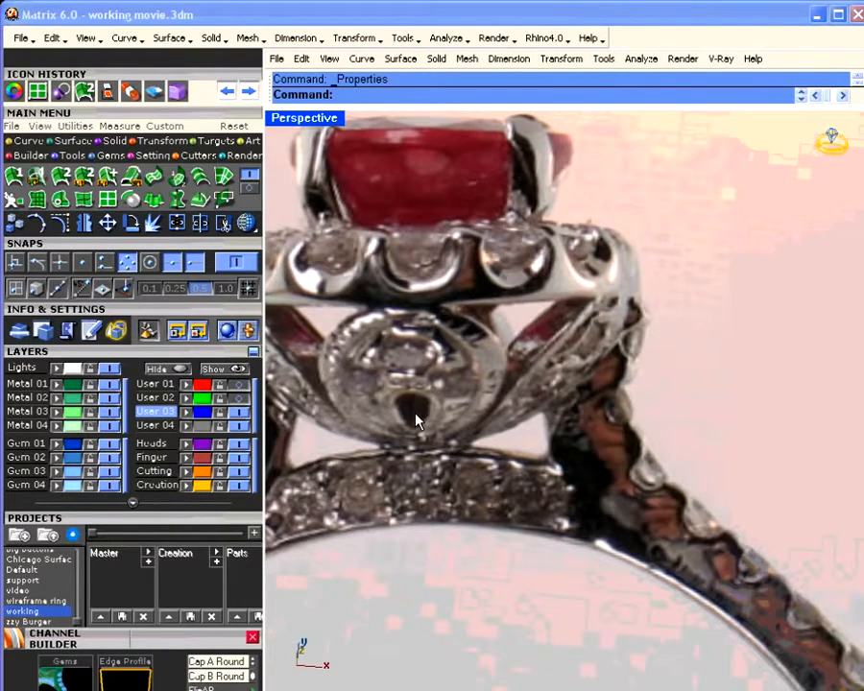
pyautogui.scroll(-12, 406, 384)
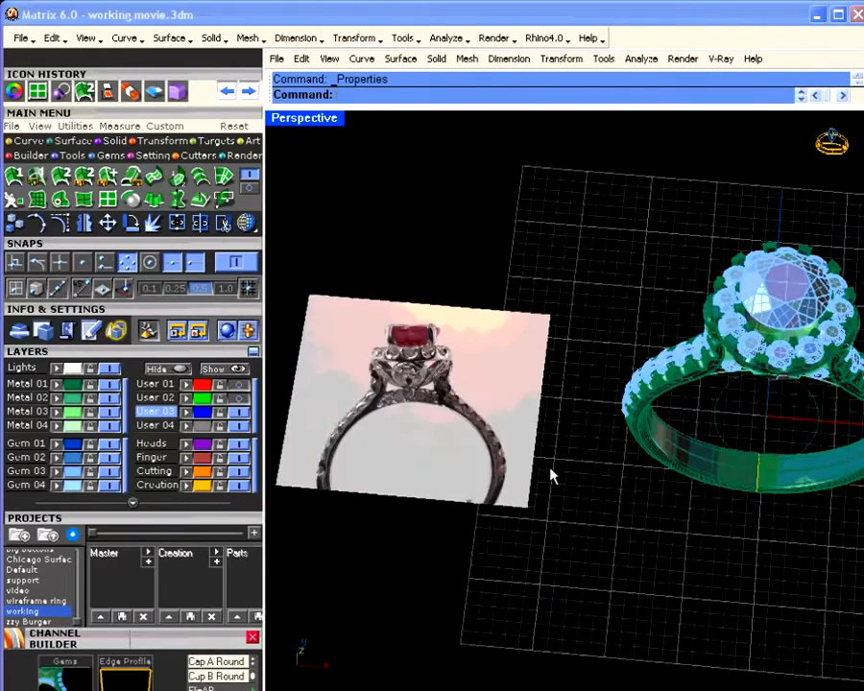
pyautogui.moveTo(550, 468); pyautogui.dragTo(533, 423, button='right')
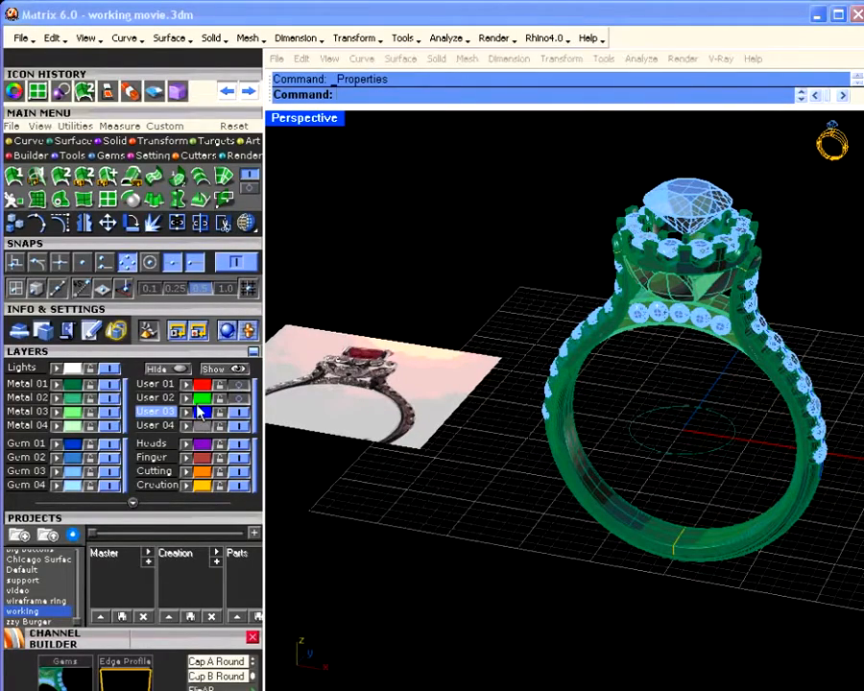
pyautogui.click(27, 141)
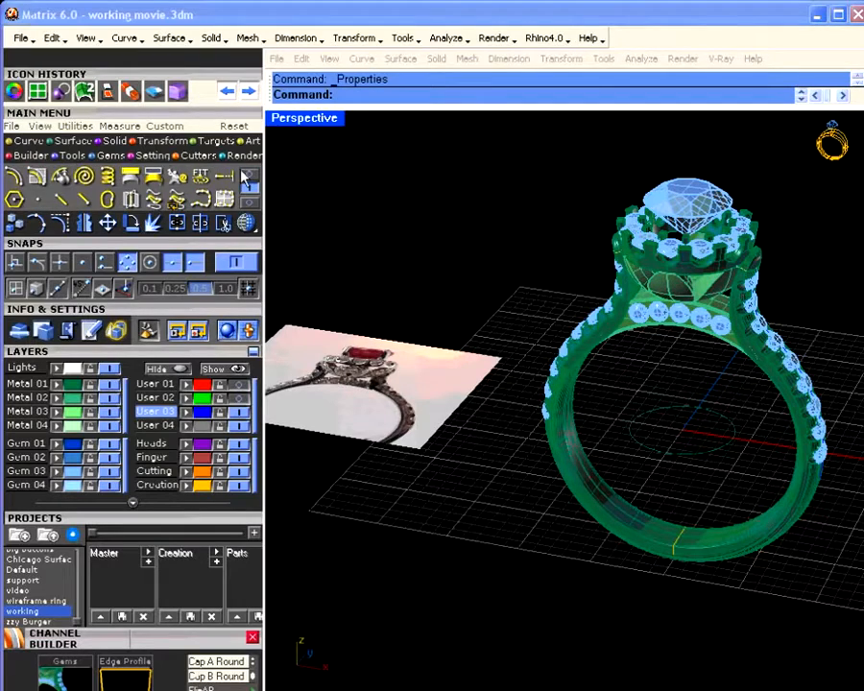
pyautogui.click(153, 199)
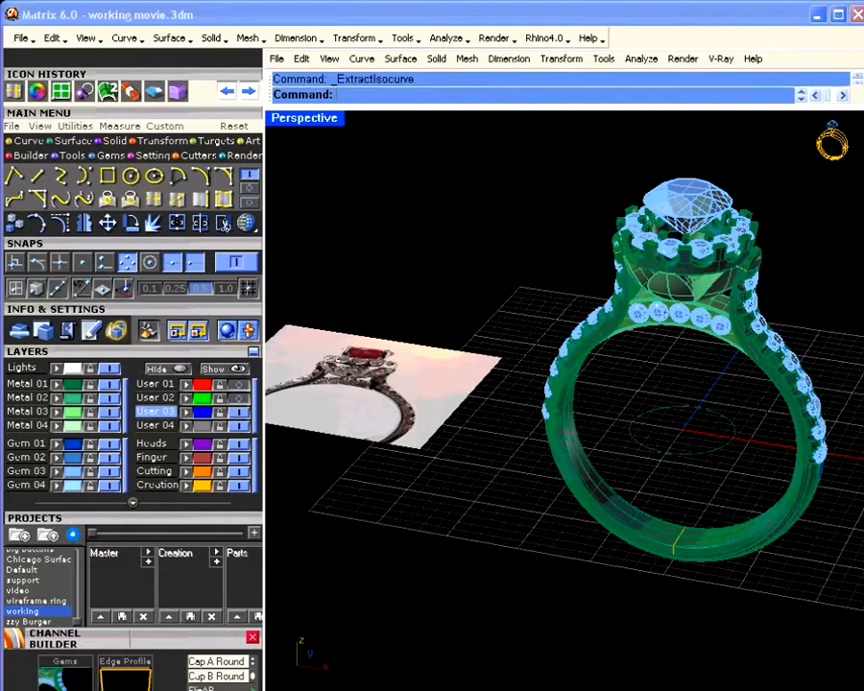
pyautogui.scroll(5, 672, 299)
pyautogui.click(671, 299)
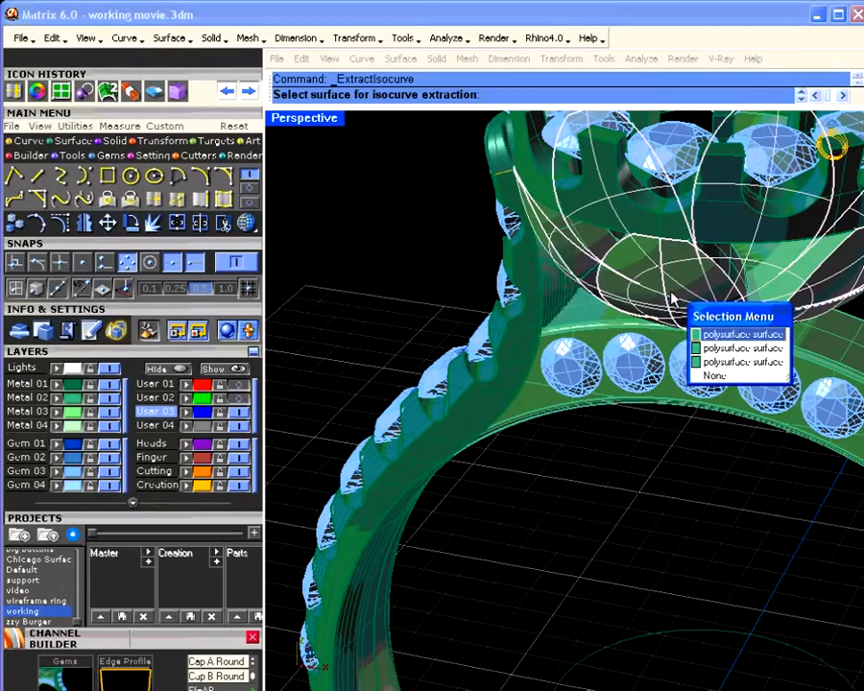
pyautogui.click(719, 348)
pyautogui.moveTo(678, 370)
pyautogui.mouseDown(button='right')
pyautogui.moveTo(656, 347)
pyautogui.moveTo(672, 357)
pyautogui.mouseUp(button='right')
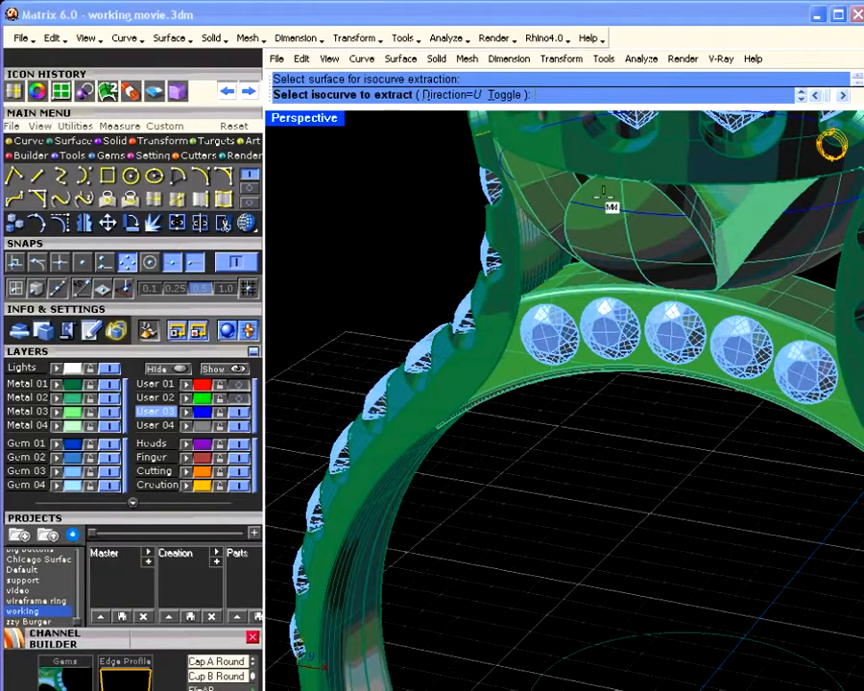
pyautogui.click(507, 94)
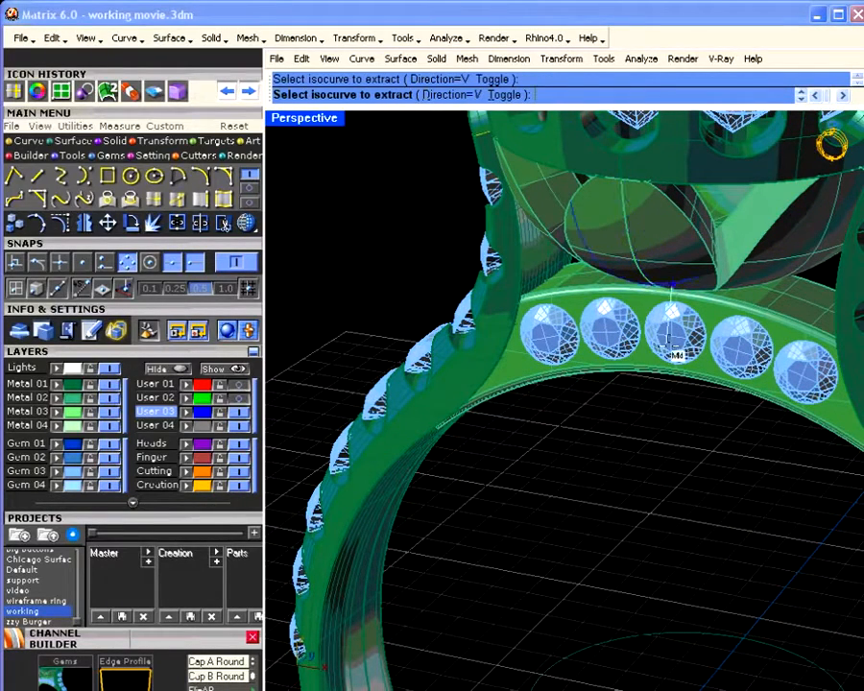
pyautogui.moveTo(648, 371); pyautogui.dragTo(845, 341, button='right')
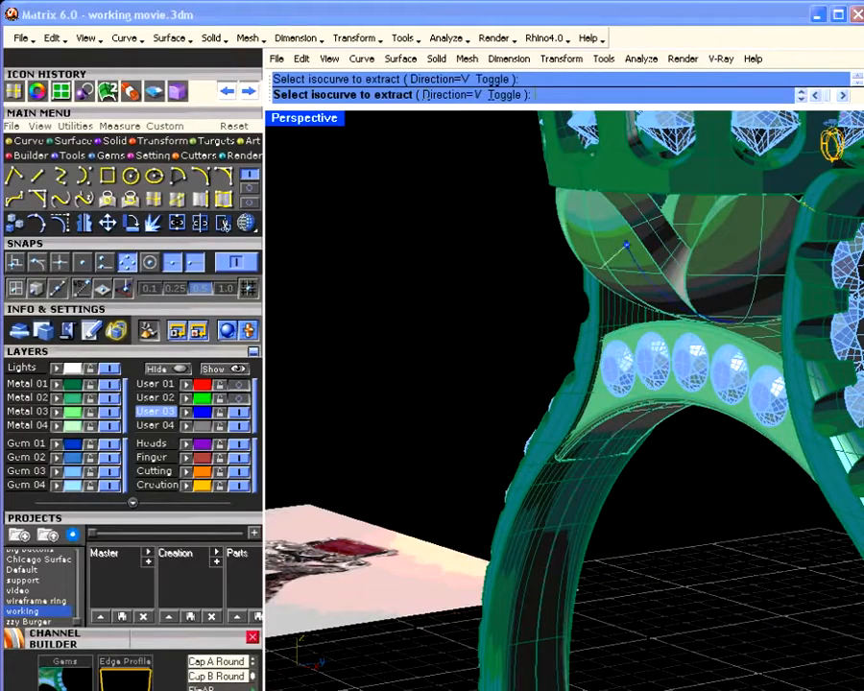
pyautogui.moveTo(574, 192); pyautogui.dragTo(614, 234, button='right')
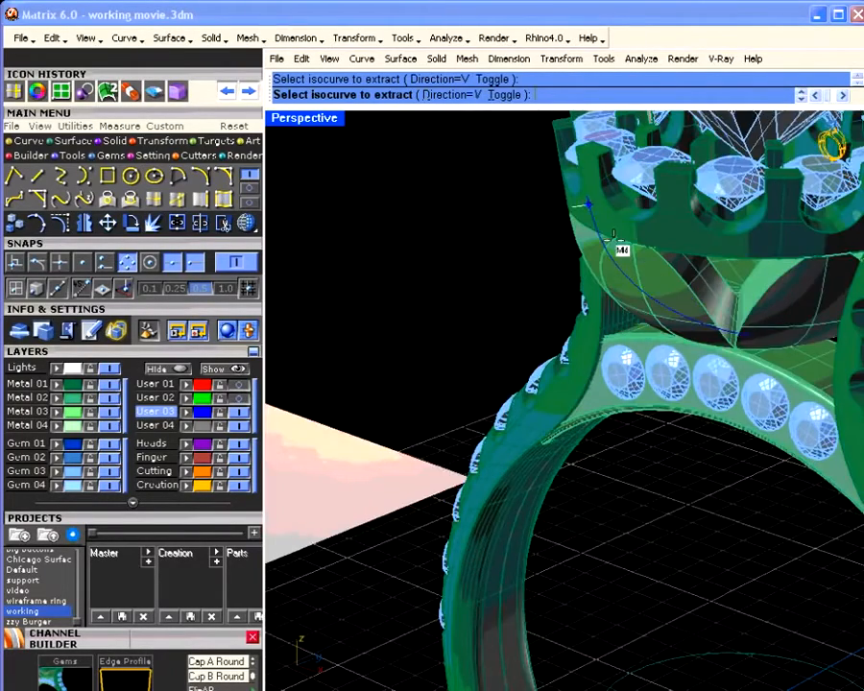
pyautogui.scroll(5, 615, 242)
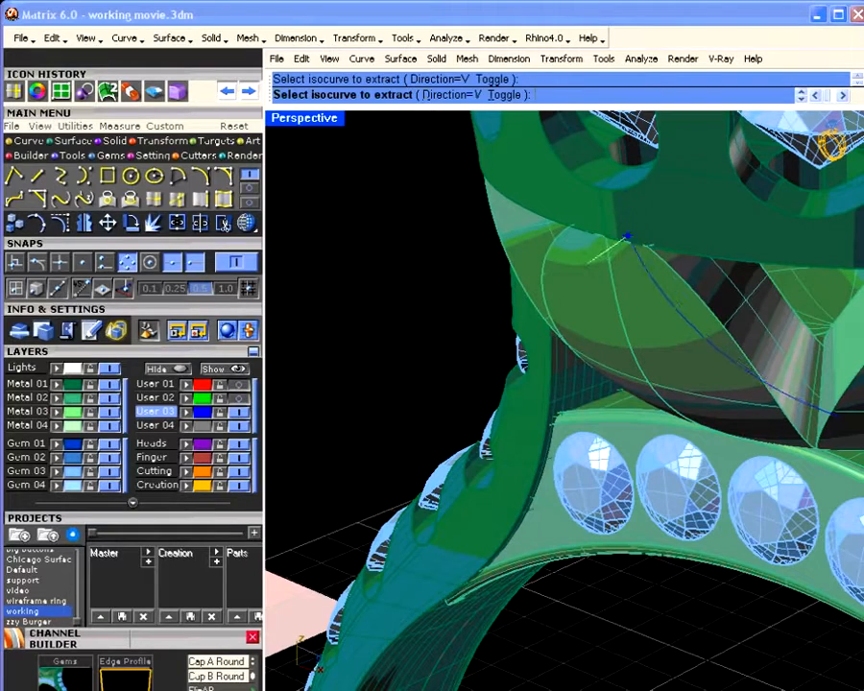
pyautogui.rightClick(602, 303)
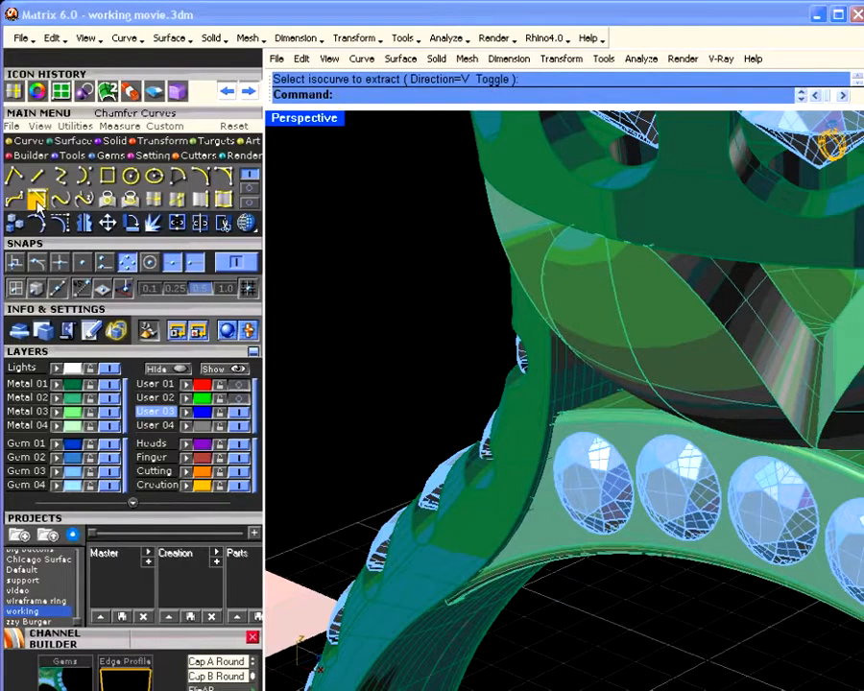
# Try to extract a V-direction isocurve down the middle of the front under-gallery petal with the regular snaps off.
pyautogui.click(151, 198)
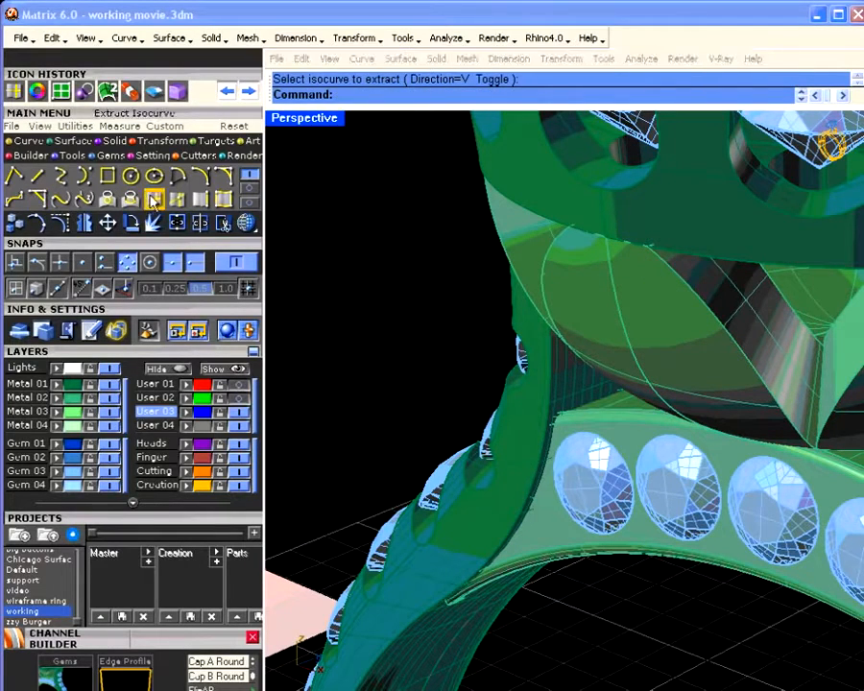
pyautogui.click(645, 381)
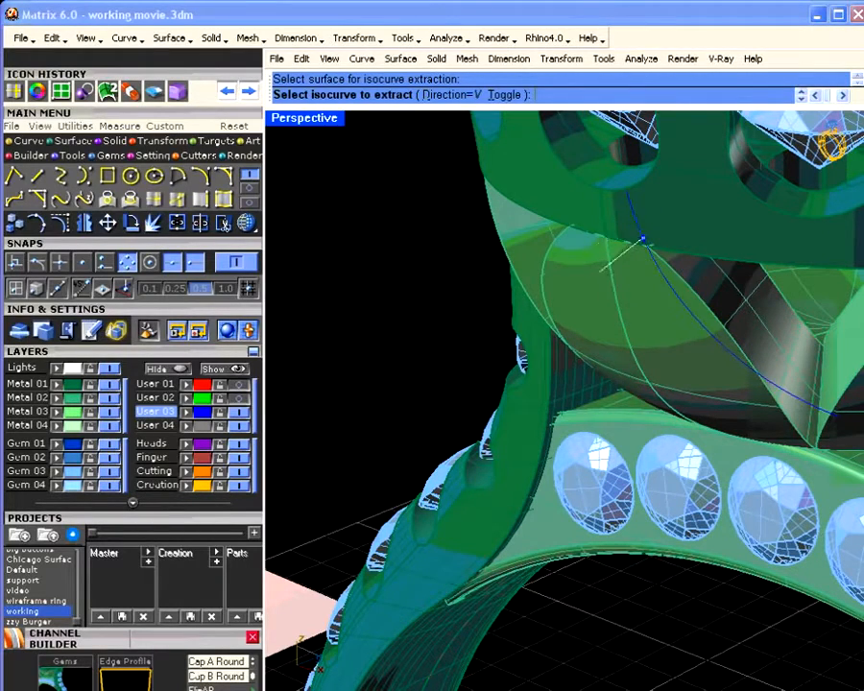
pyautogui.click(245, 225)
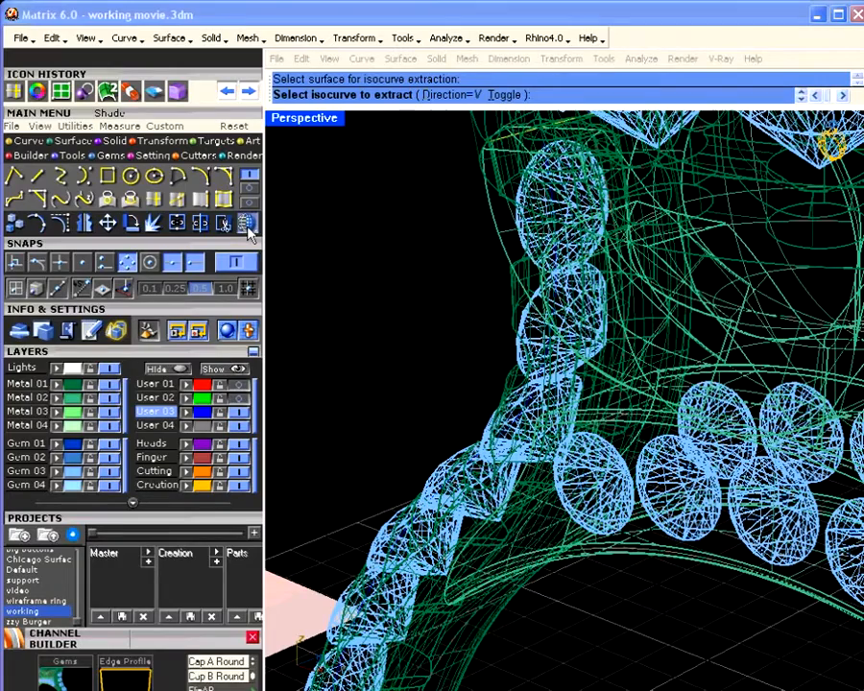
pyautogui.click(243, 228)
pyautogui.click(234, 263)
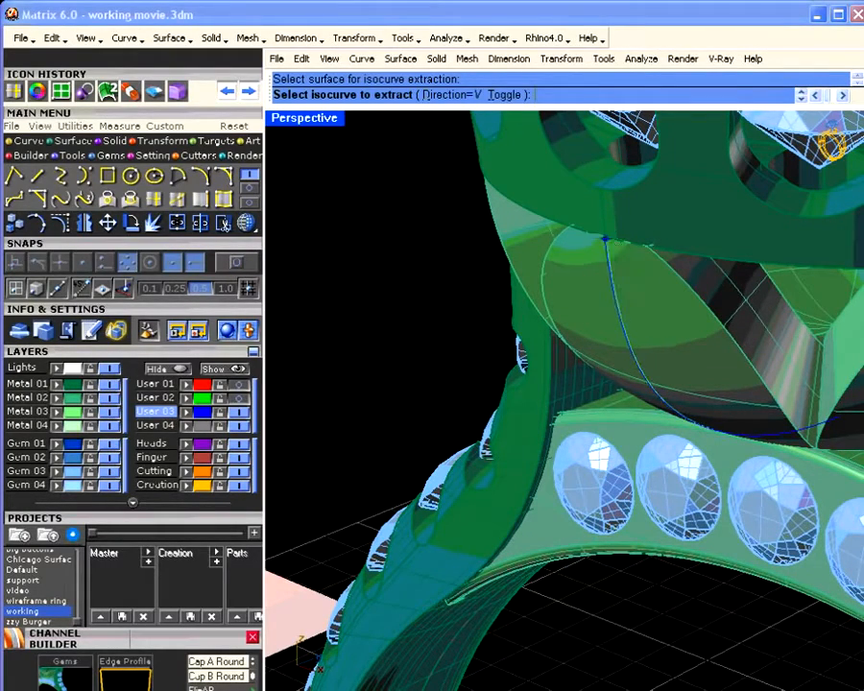
pyautogui.click(606, 251)
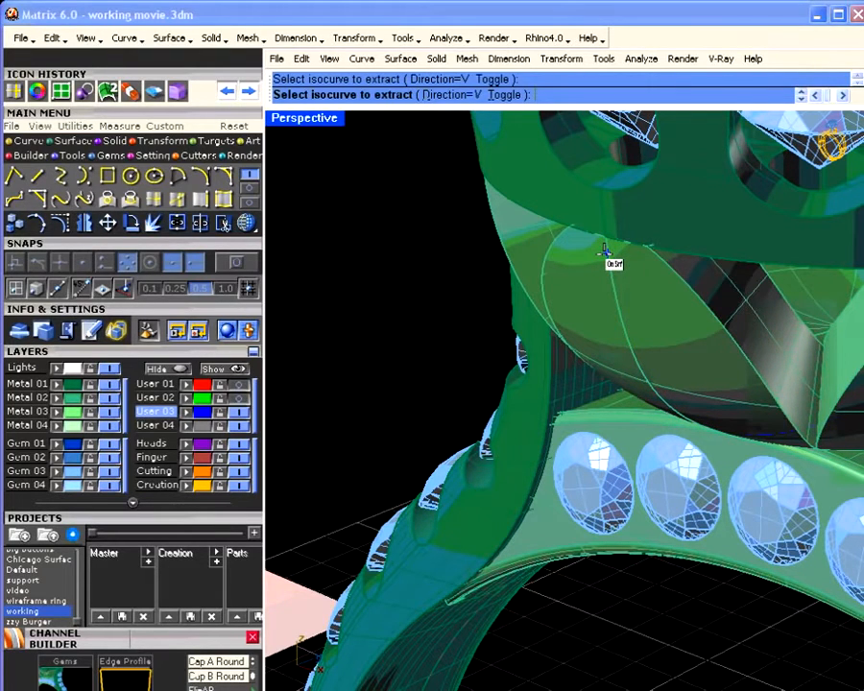
pyautogui.click(683, 333)
pyautogui.rightClick(618, 327)
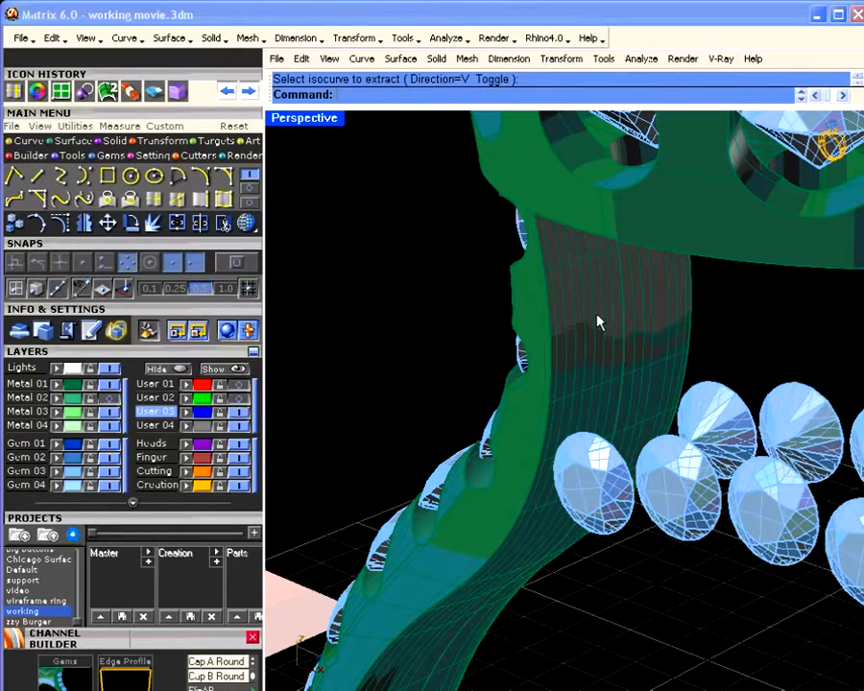
# Duplicate the edge running down the middle of the front under-gallery petal as a curve.
pyautogui.moveTo(595, 318); pyautogui.dragTo(588, 346, button='right')
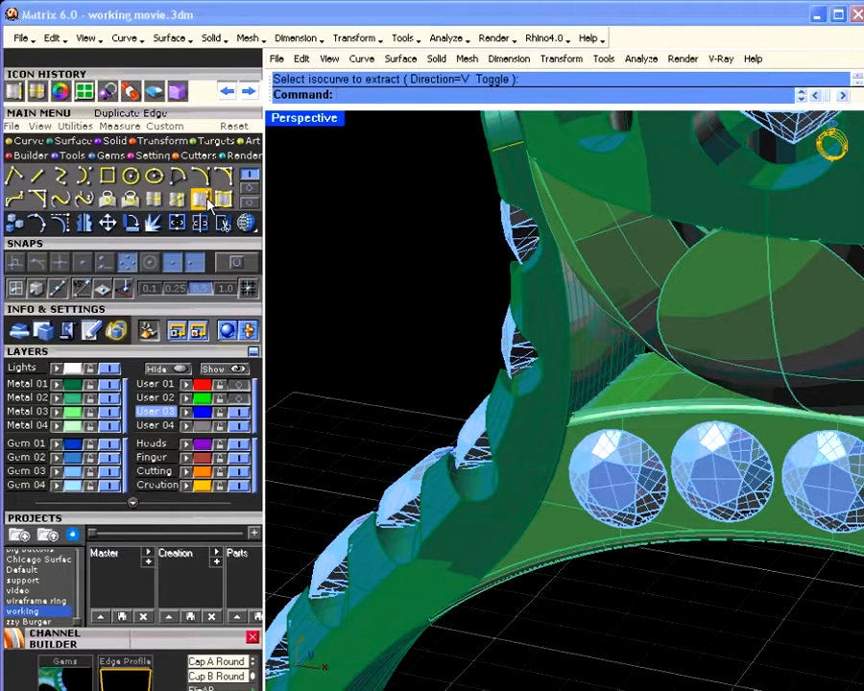
pyautogui.click(200, 199)
pyautogui.click(774, 324)
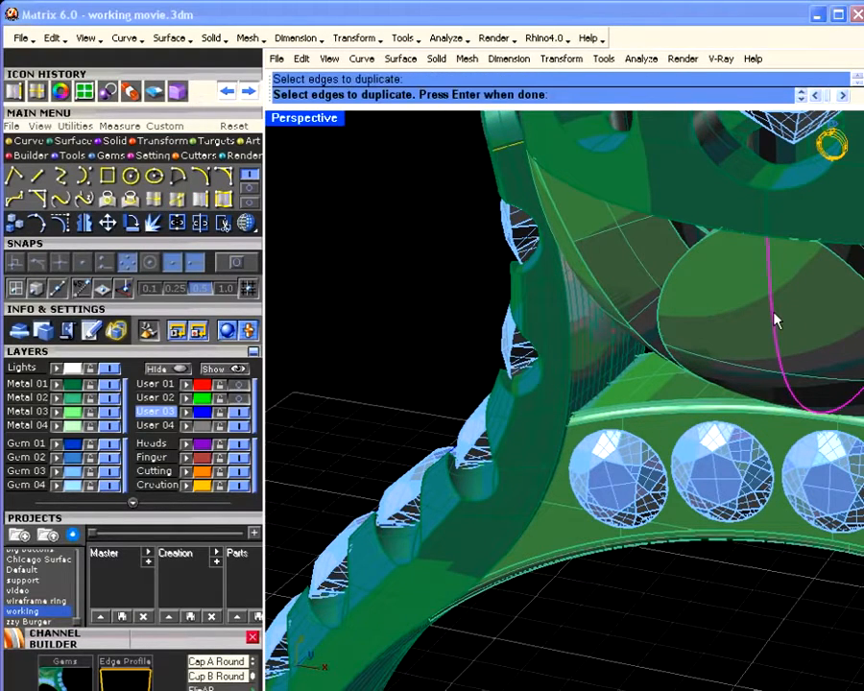
pyautogui.press('Return')
# Start Gems on Curve for the duplicated front petal curve and set Flip to Yes.
pyautogui.moveTo(772, 312); pyautogui.dragTo(268, 413, button='right')
pyautogui.moveTo(413, 290); pyautogui.dragTo(599, 338, button='right')
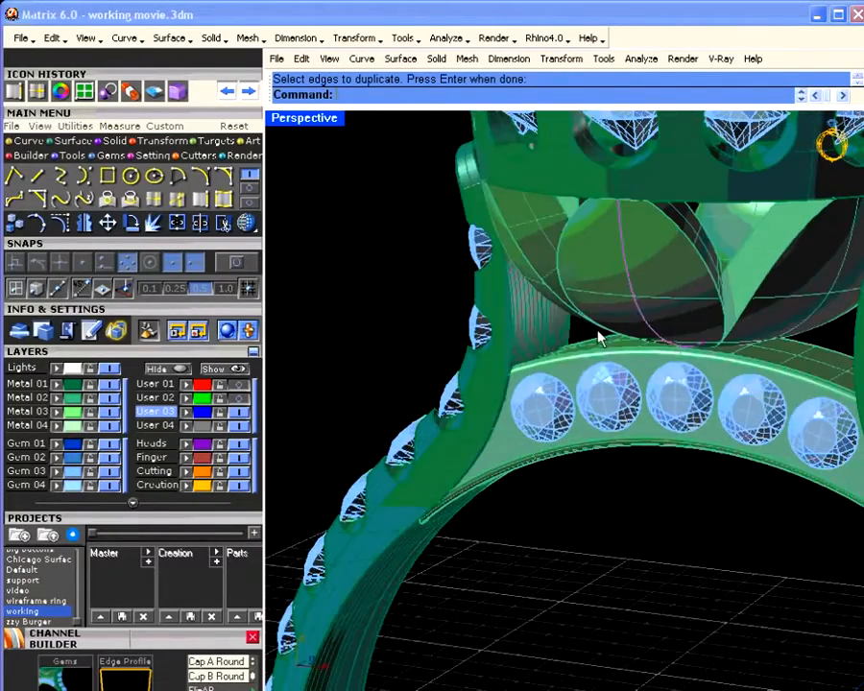
pyautogui.press('Return')
pyautogui.middleClick(648, 293)
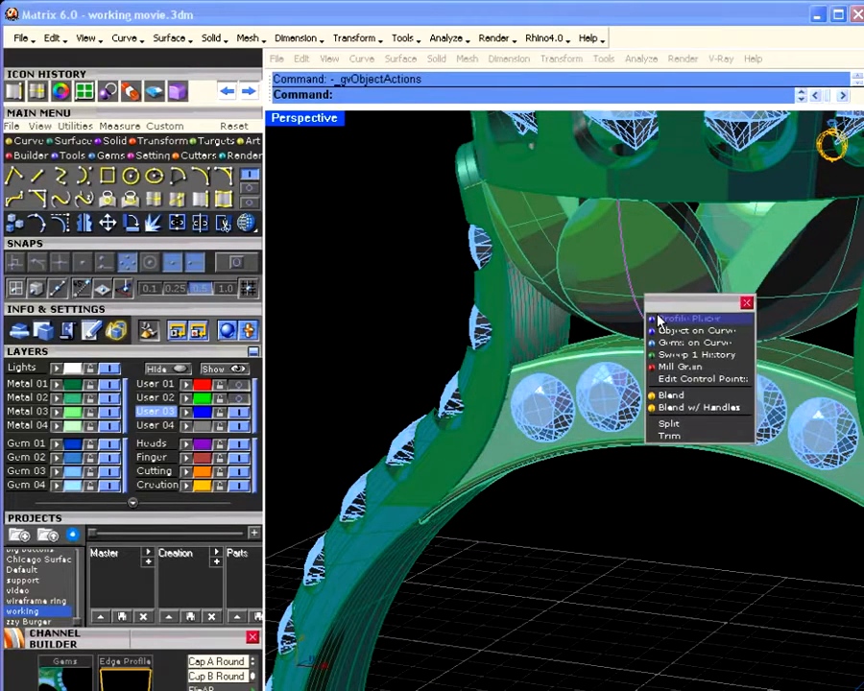
pyautogui.click(669, 344)
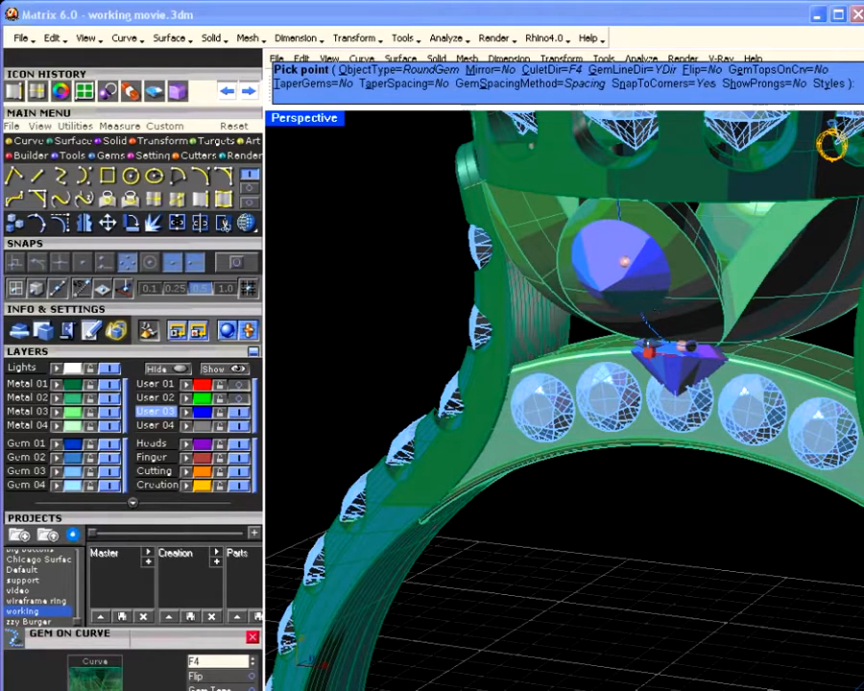
pyautogui.click(702, 70)
pyautogui.moveTo(675, 301); pyautogui.dragTo(674, 306, button='right')
pyautogui.click(672, 315)
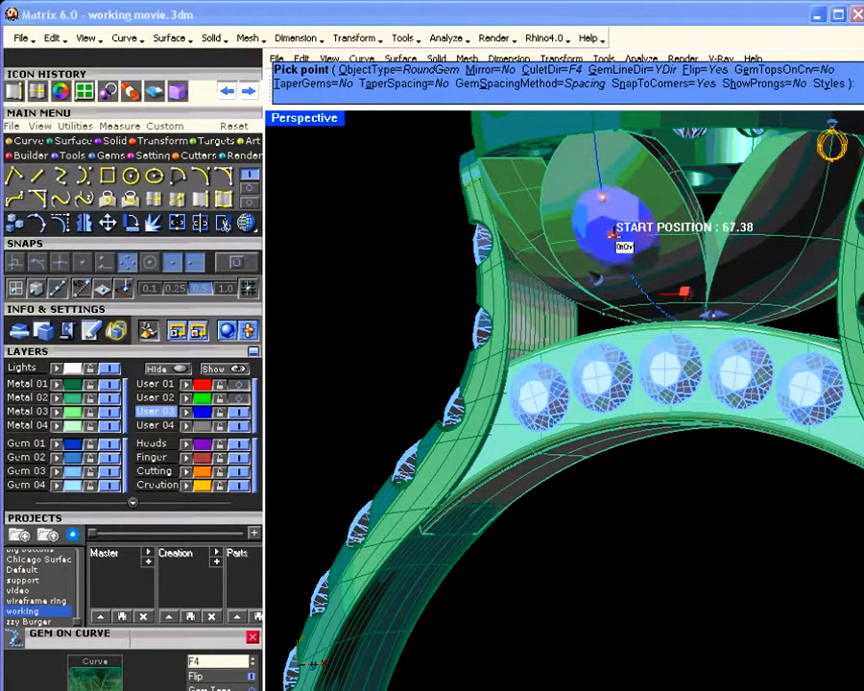
# Place a single 1.60 mm round gem partway down the front petal curve.
pyautogui.click(615, 240)
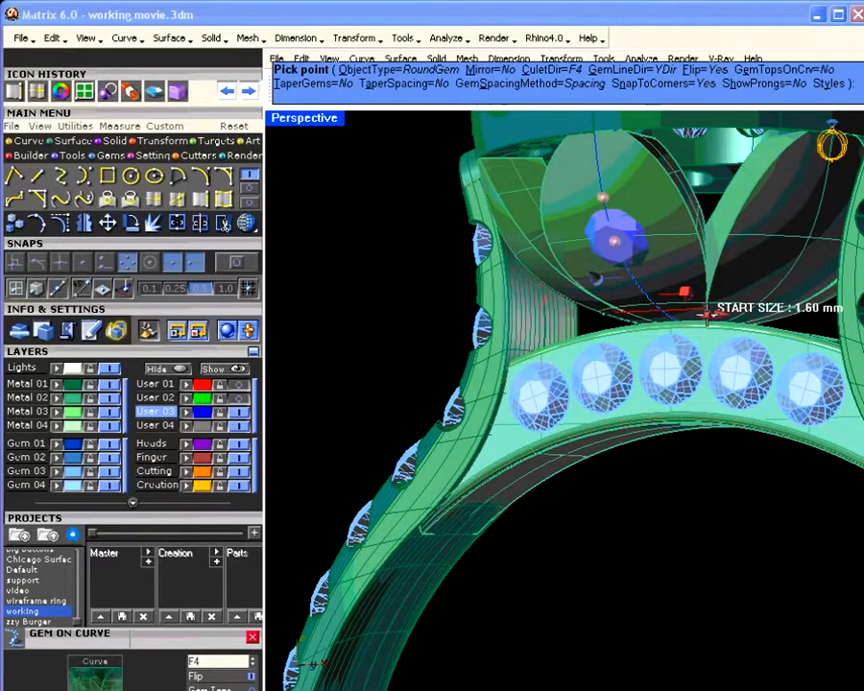
pyautogui.click(708, 314)
pyautogui.moveTo(707, 314); pyautogui.dragTo(585, 279, button='right')
pyautogui.moveTo(638, 261); pyautogui.dragTo(690, 280, button='right')
pyautogui.rightClick(582, 295)
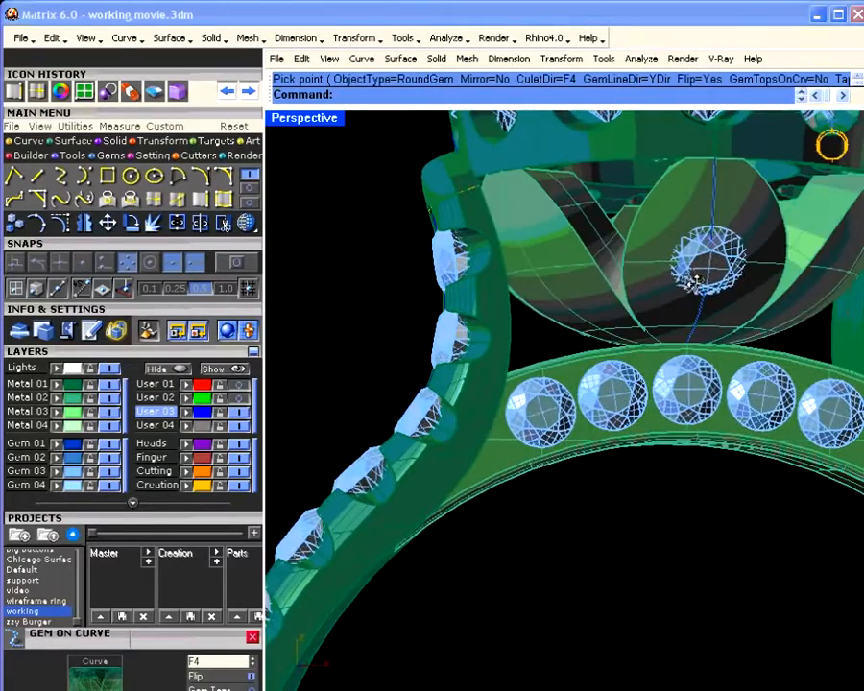
# Scale the front petal's round gem down to 1.4 mm with the Gem Positioner.
pyautogui.scroll(-3, 715, 274)
pyautogui.moveTo(587, 272); pyautogui.dragTo(675, 274, button='right')
pyautogui.click(662, 276)
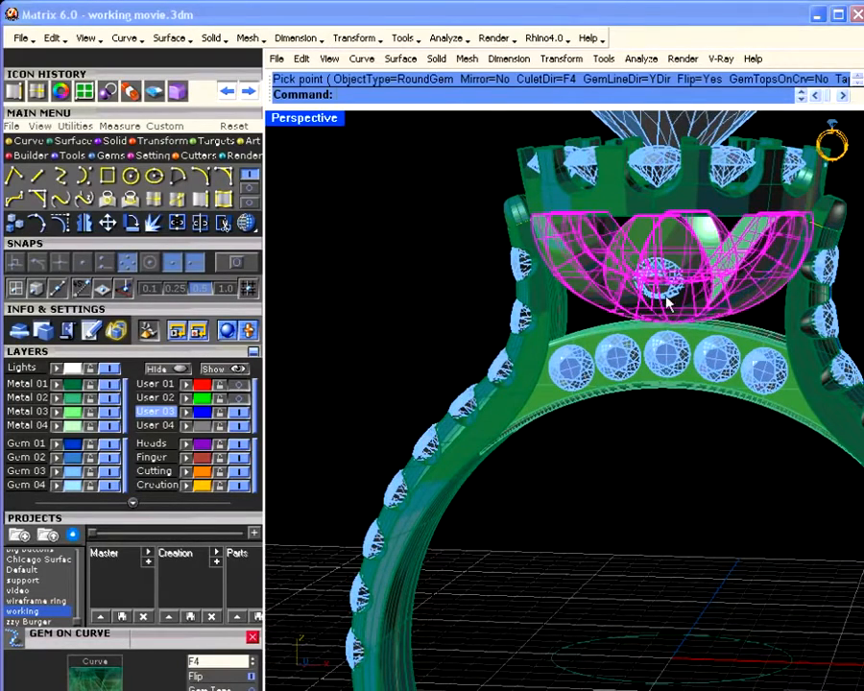
pyautogui.click(670, 290)
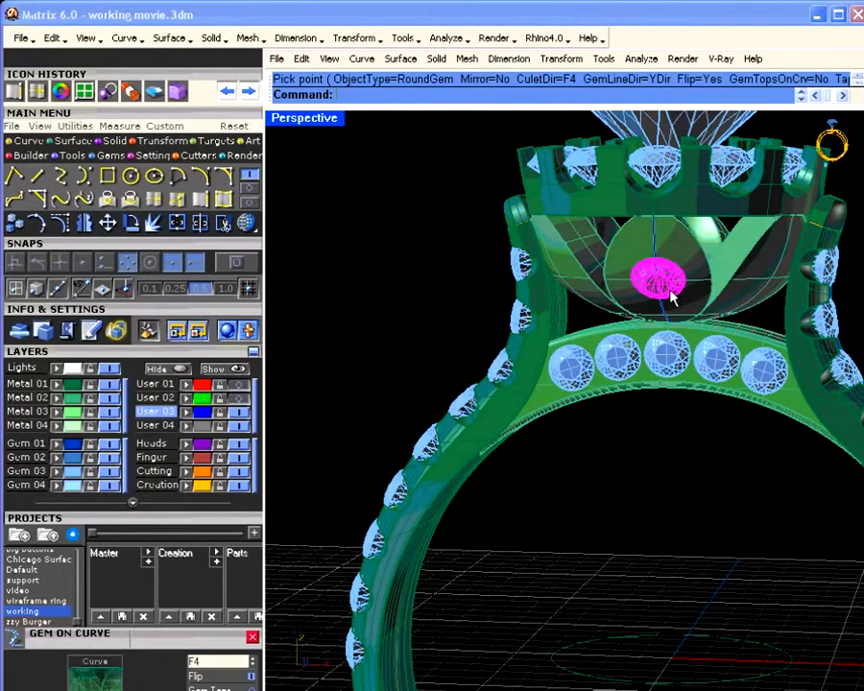
pyautogui.middleClick(670, 295)
pyautogui.click(677, 292)
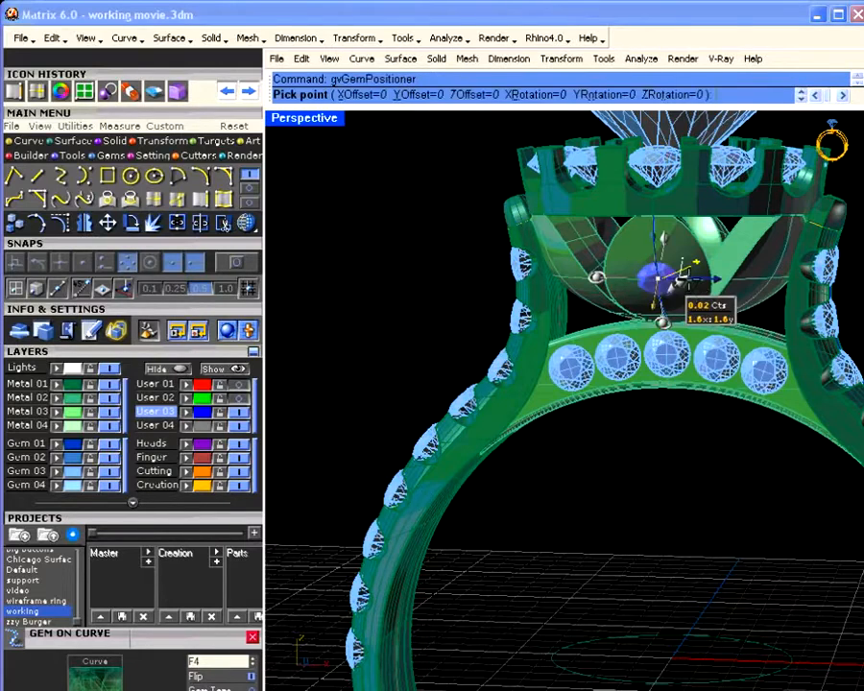
pyautogui.scroll(2, 677, 275)
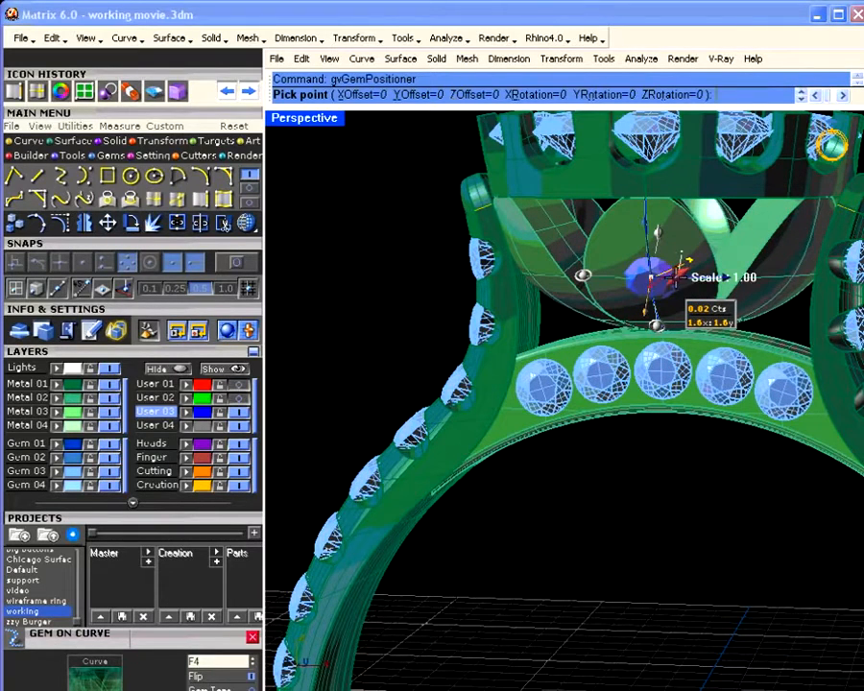
pyautogui.moveTo(678, 275); pyautogui.dragTo(675, 279)
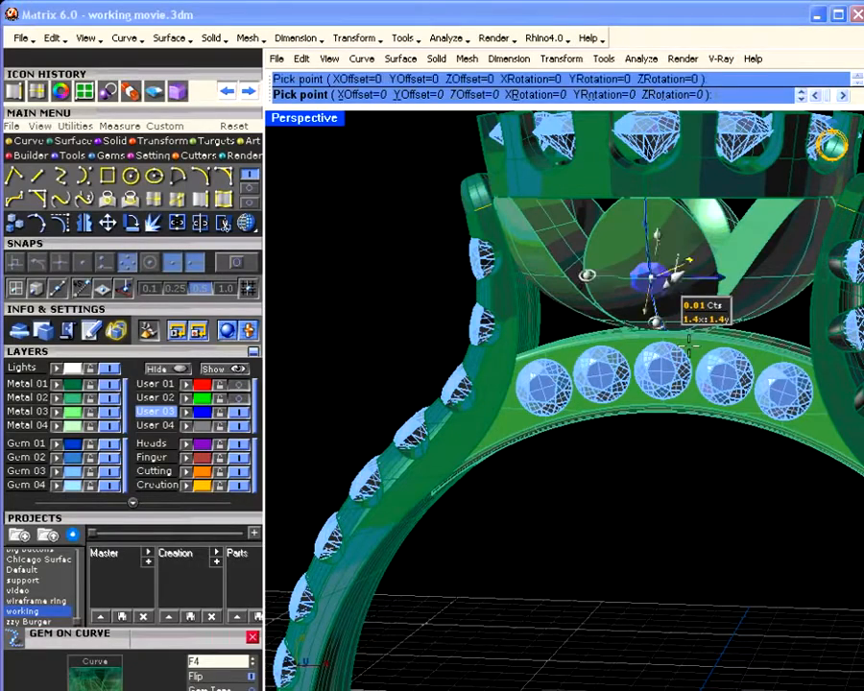
pyautogui.rightClick(688, 347)
pyautogui.moveTo(644, 342); pyautogui.dragTo(624, 451, button='right')
pyautogui.moveTo(684, 382); pyautogui.dragTo(678, 433, button='right')
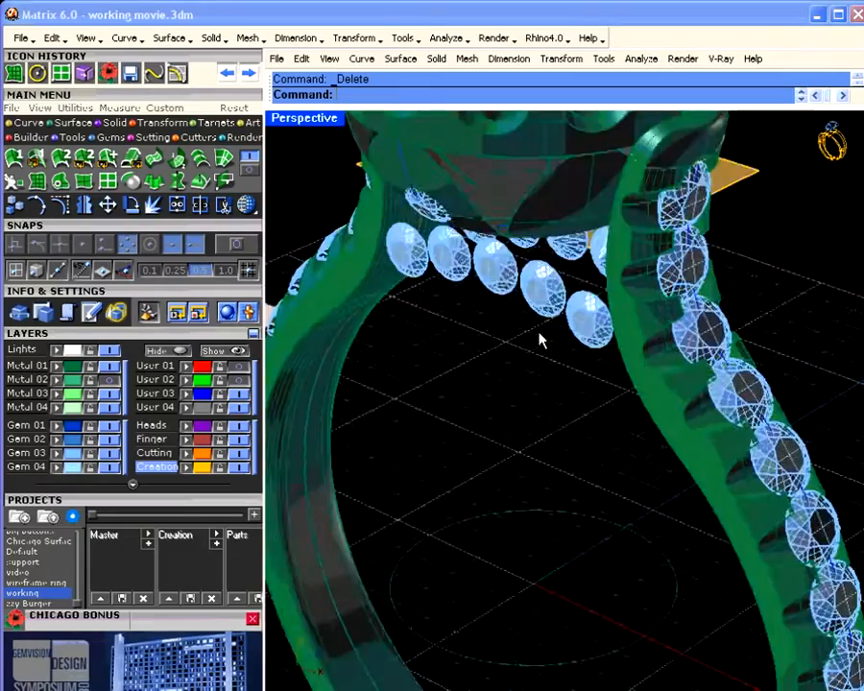
# Delete the flat orange surface and its grouped curve beside the ring.
pyautogui.moveTo(540, 342); pyautogui.dragTo(513, 437, button='right')
pyautogui.click(384, 495)
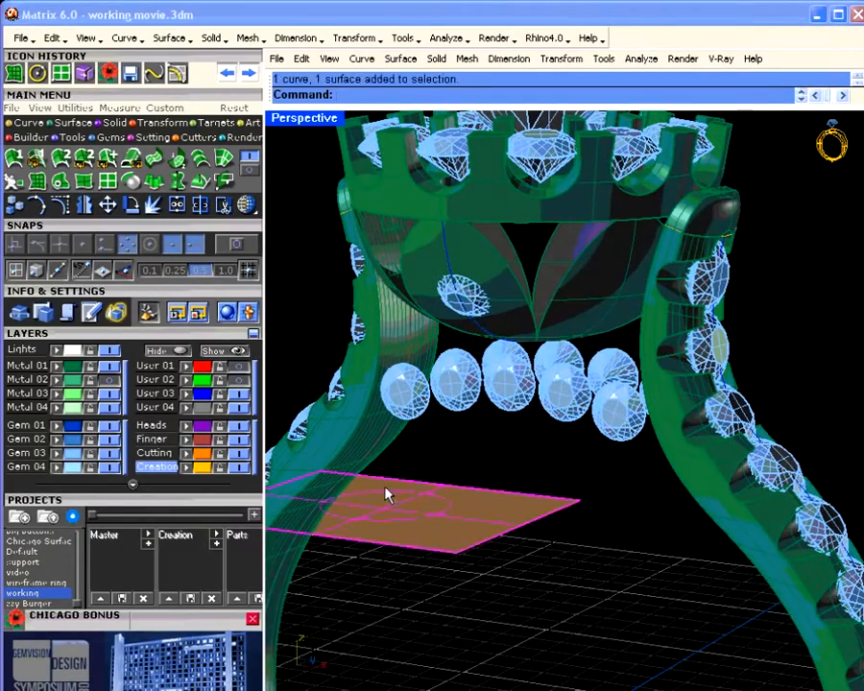
pyautogui.press('Delete')
pyautogui.moveTo(501, 352); pyautogui.dragTo(527, 339, button='right')
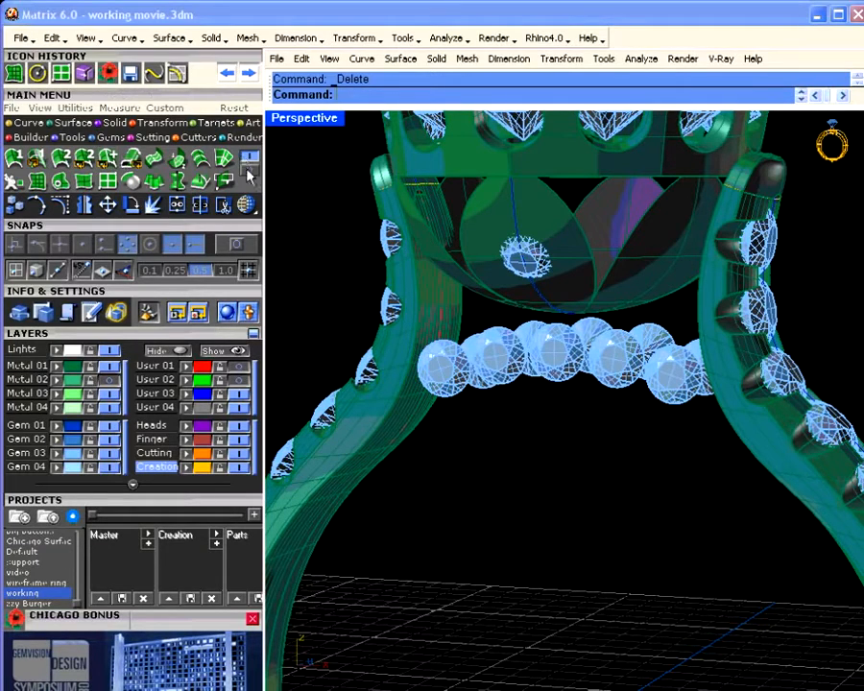
# Duplicate the curved side edge of the front under-gallery petal as a curve.
pyautogui.click(29, 125)
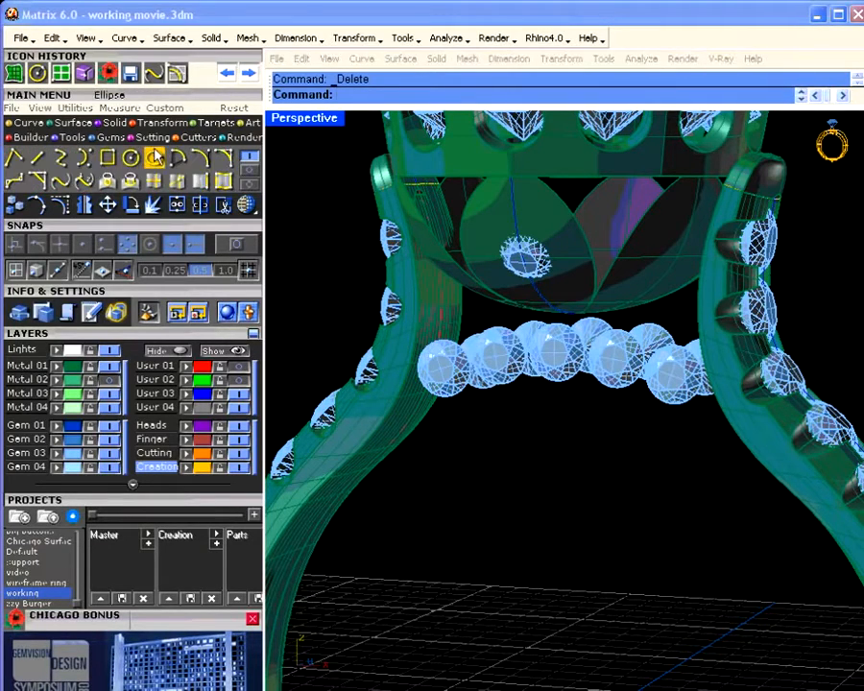
pyautogui.click(250, 173)
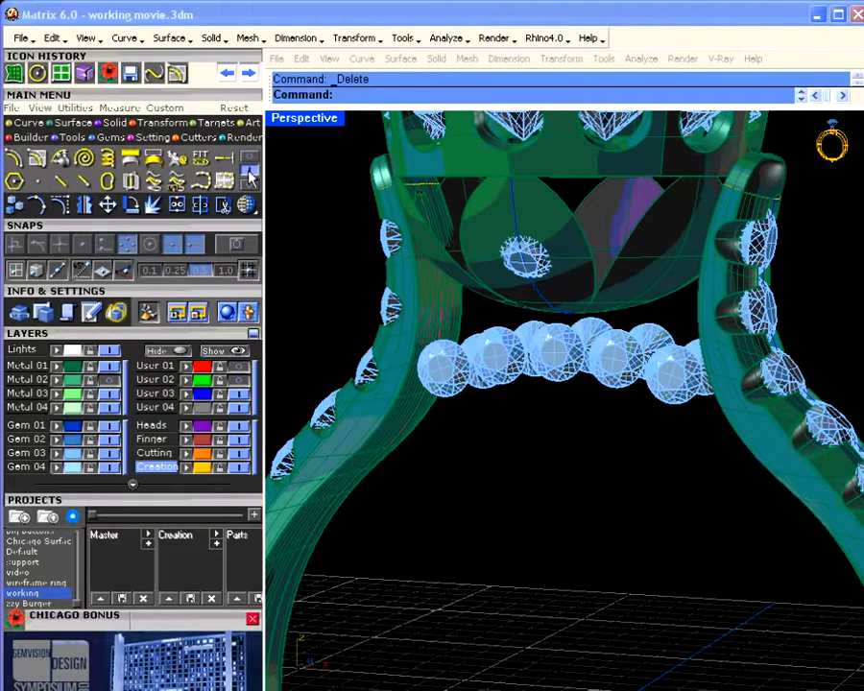
pyautogui.click(252, 158)
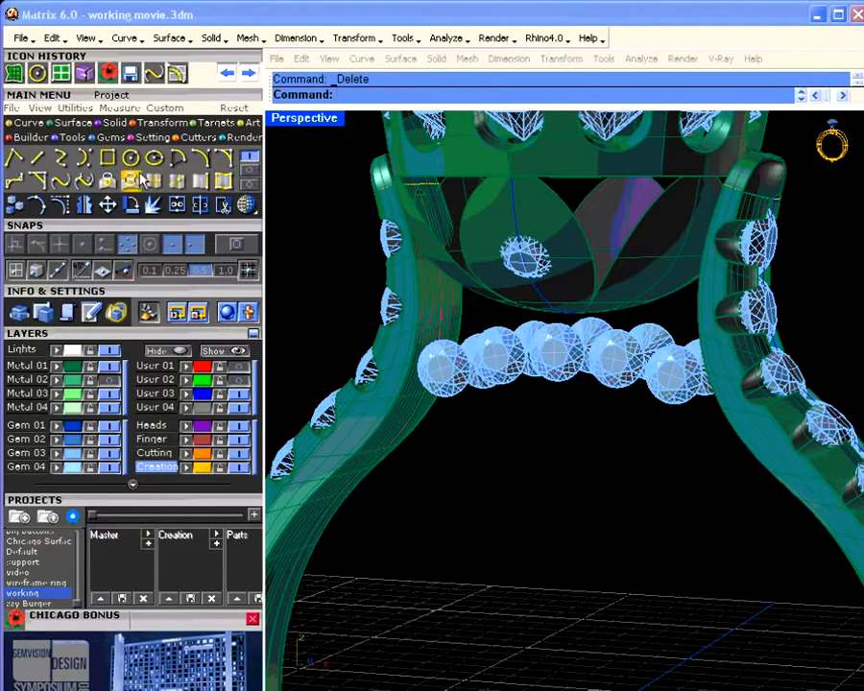
pyautogui.click(199, 182)
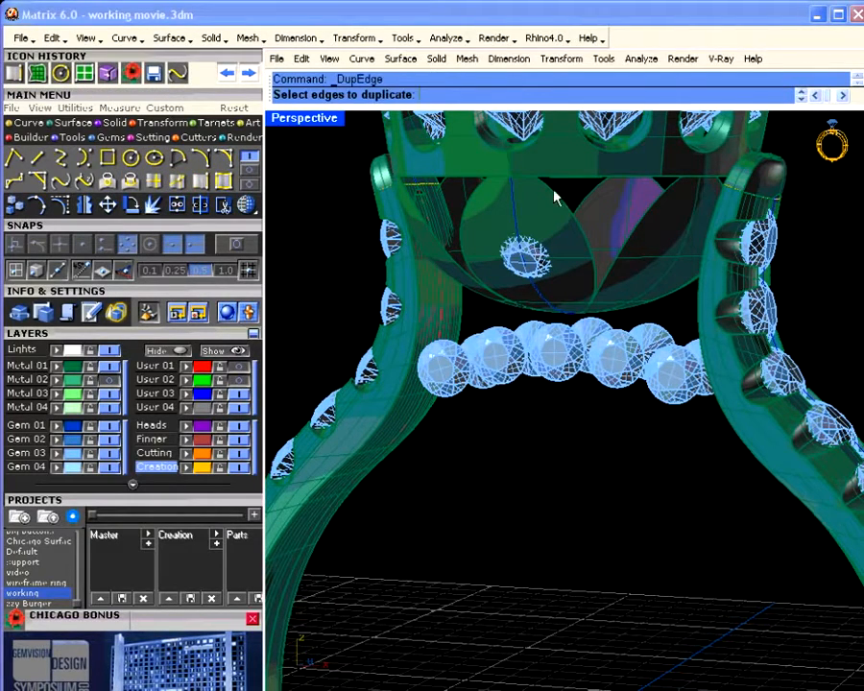
pyautogui.click(583, 228)
pyautogui.press('Return')
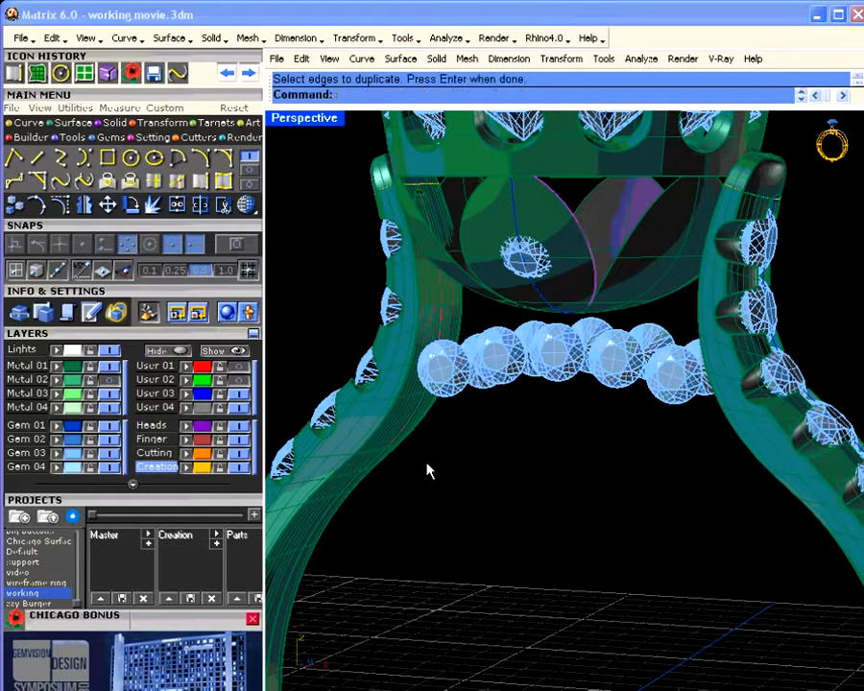
# Offset the duplicated petal edge 0.7 mm on the petal surface, flipped inward toward the gem.
pyautogui.click(248, 178)
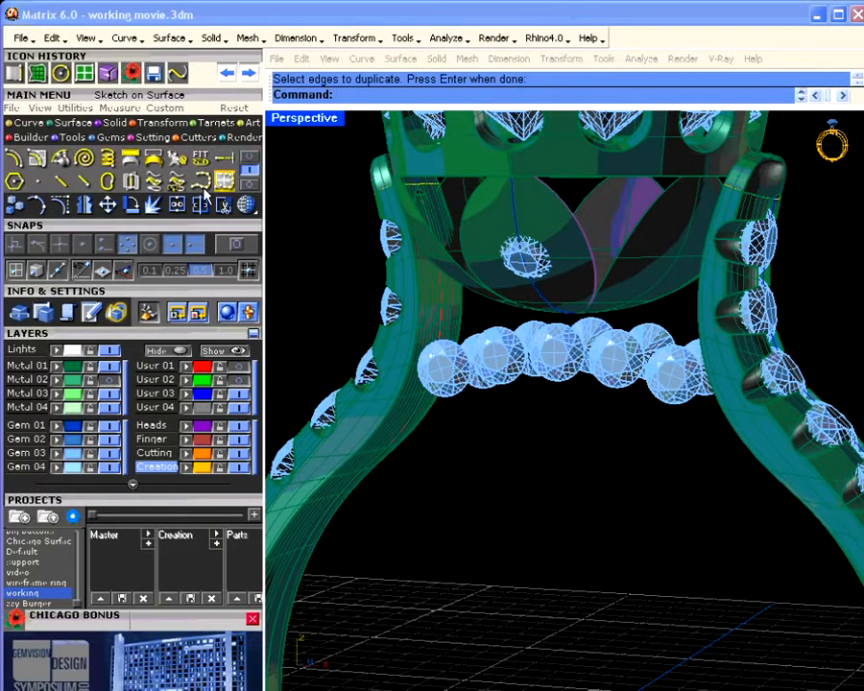
pyautogui.click(36, 159)
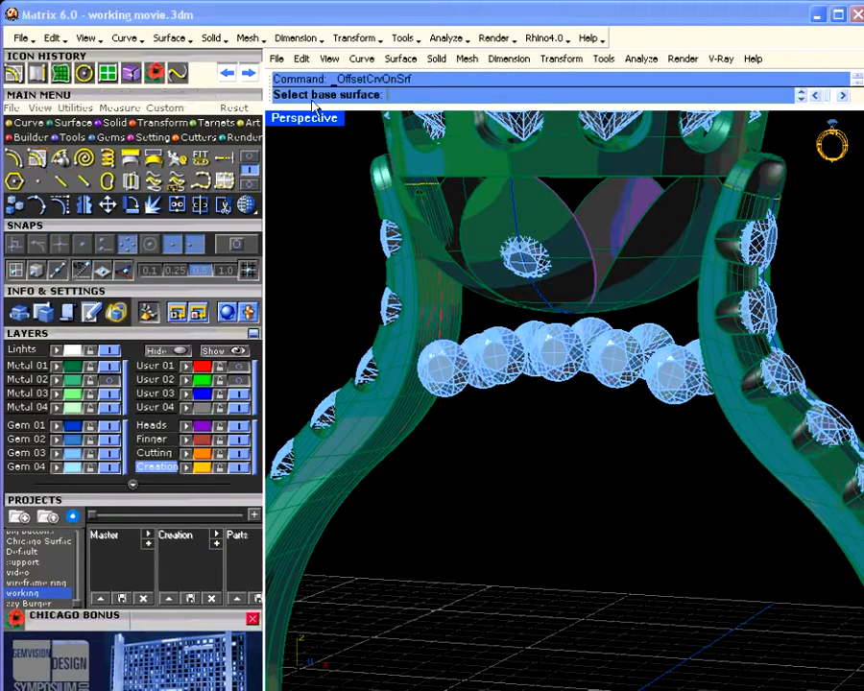
pyautogui.click(547, 210)
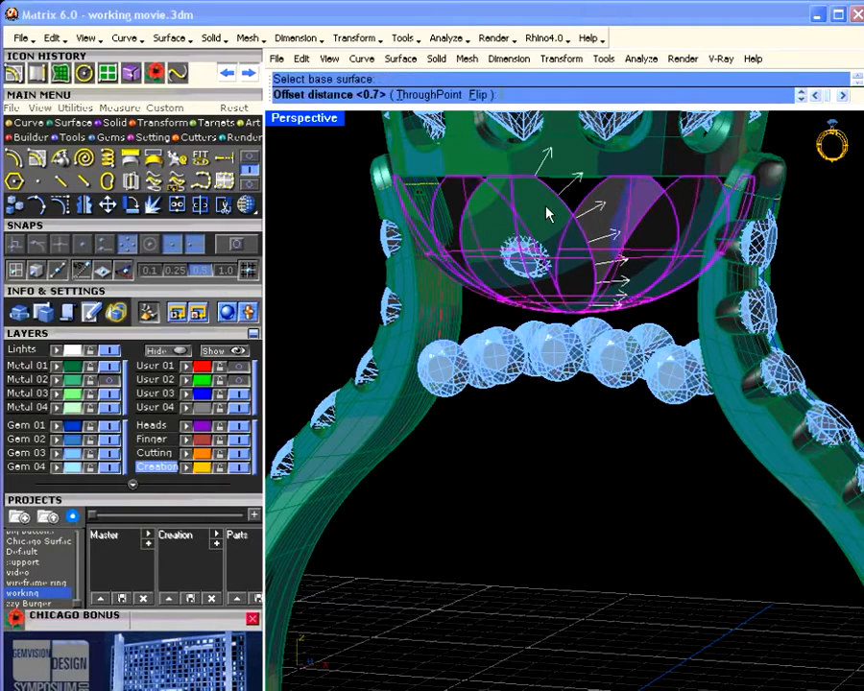
pyautogui.click(478, 95)
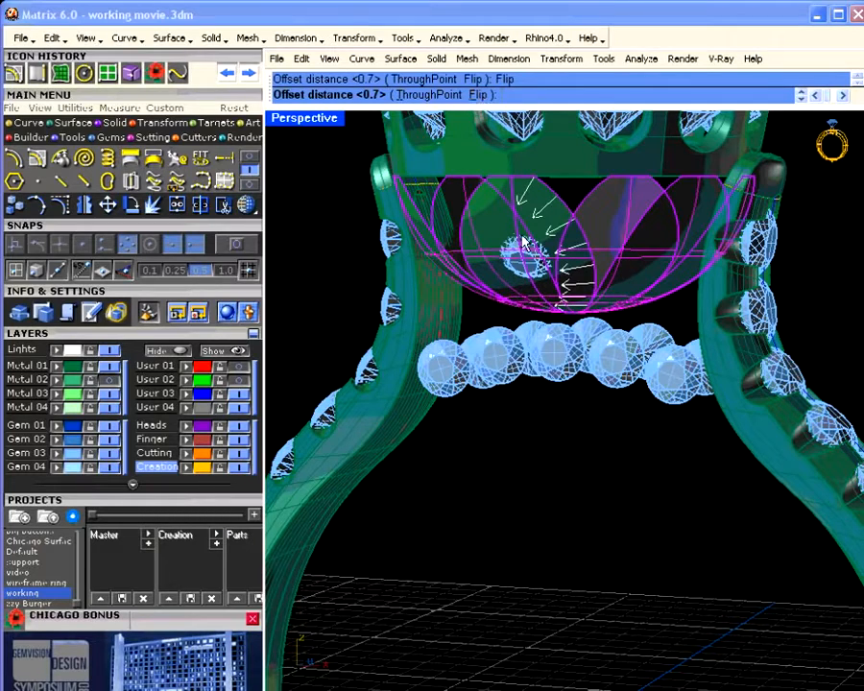
pyautogui.rightClick(430, 257)
pyautogui.moveTo(558, 318); pyautogui.dragTo(678, 424, button='right')
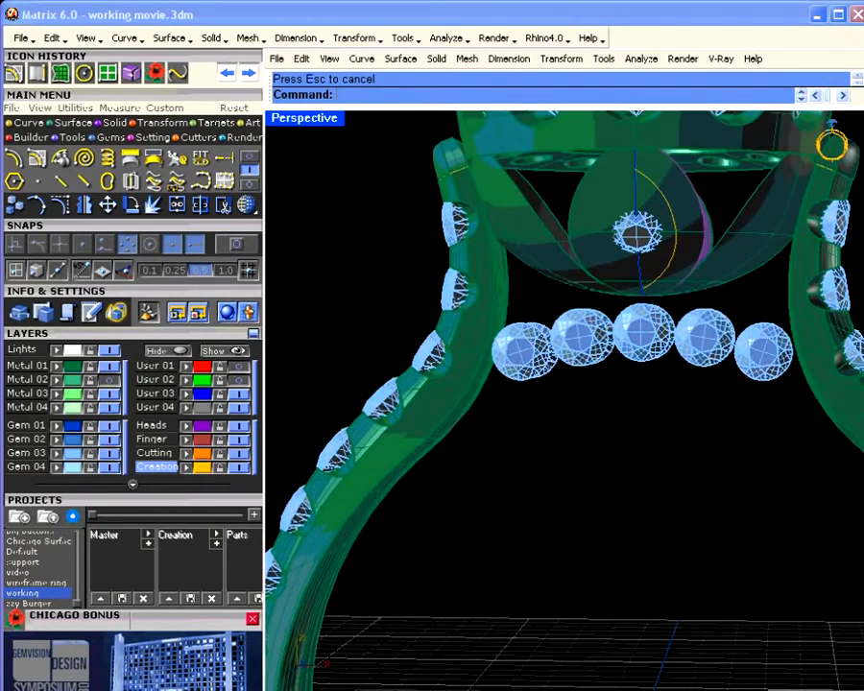
# Mirror a copy of the offset curve across the ring's vertical center line, starting the mirror plane at w0,0,0.
pyautogui.click(666, 204)
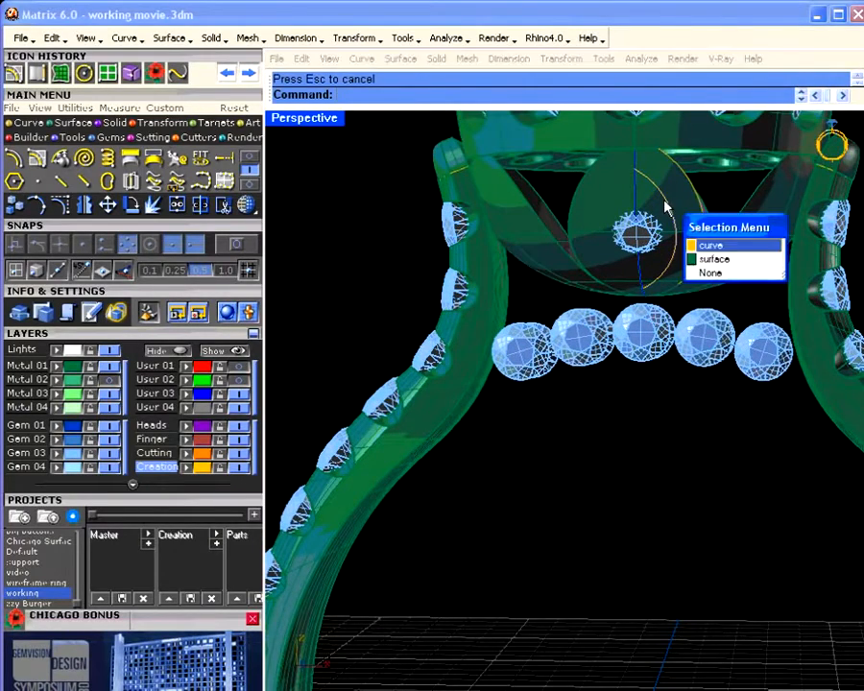
pyautogui.click(709, 246)
pyautogui.doubleClick(313, 119)
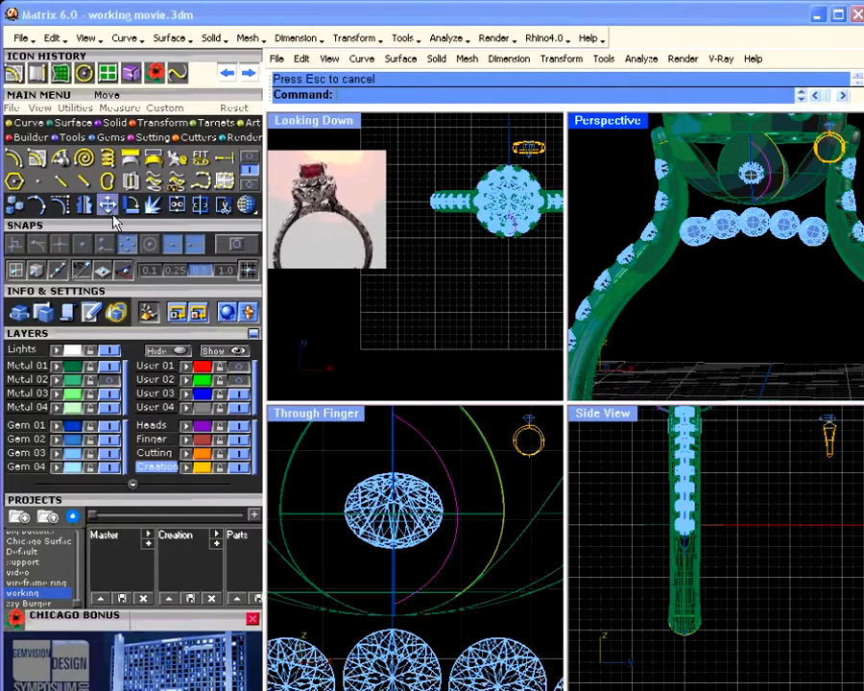
pyautogui.click(59, 155)
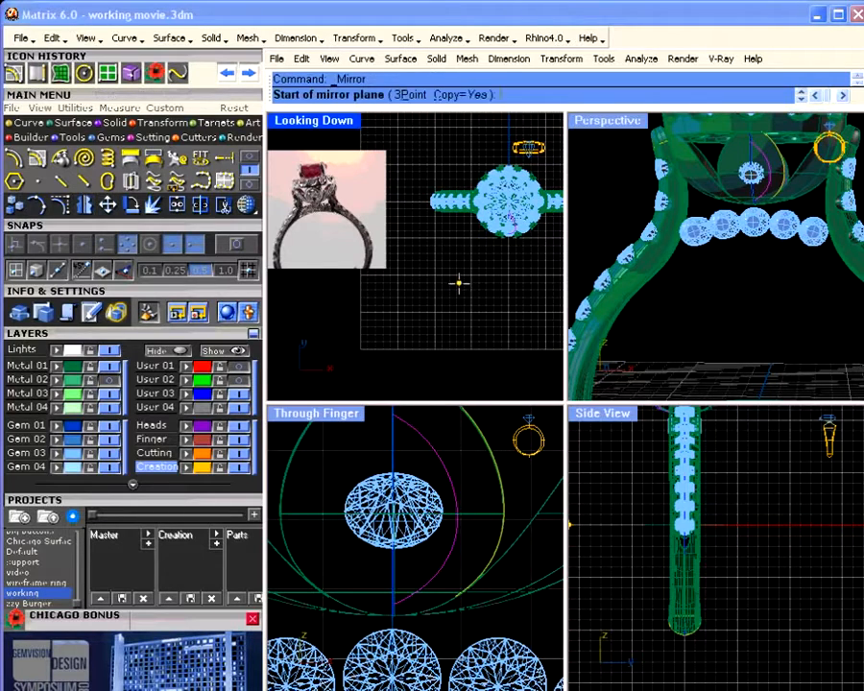
pyautogui.write('w0,0,0')
pyautogui.press('Return')
pyautogui.click(513, 319)
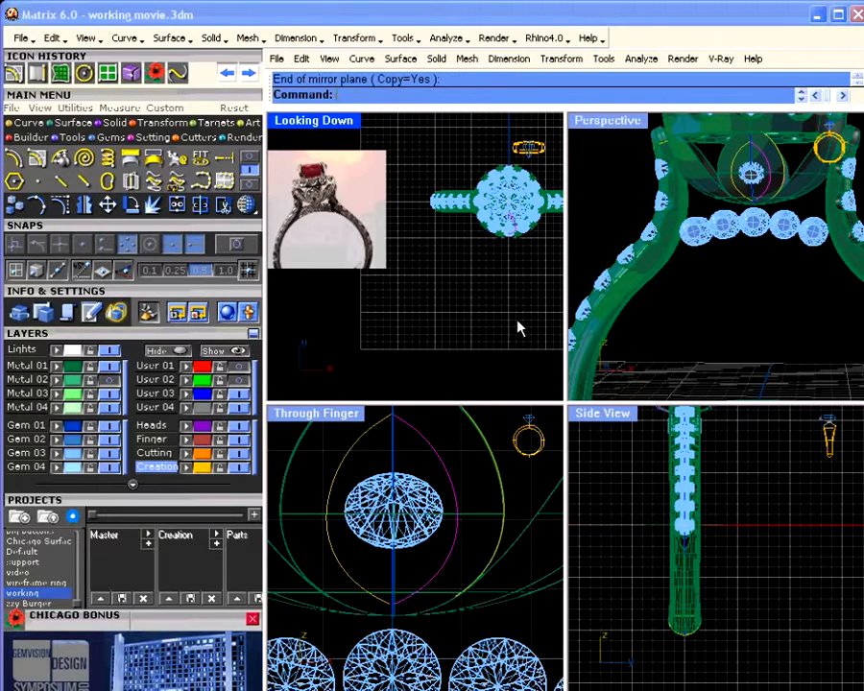
pyautogui.moveTo(448, 449); pyautogui.dragTo(472, 464, button='right')
pyautogui.click(476, 445)
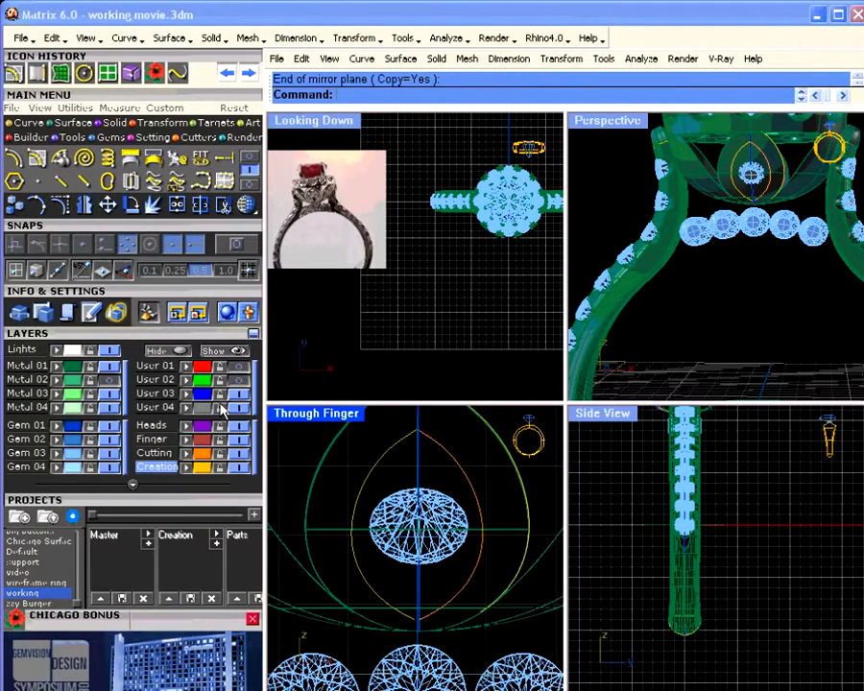
# Hide the Metal 01 layer and draw a small circle centered between the upper ends of the two offset curves.
pyautogui.click(111, 367)
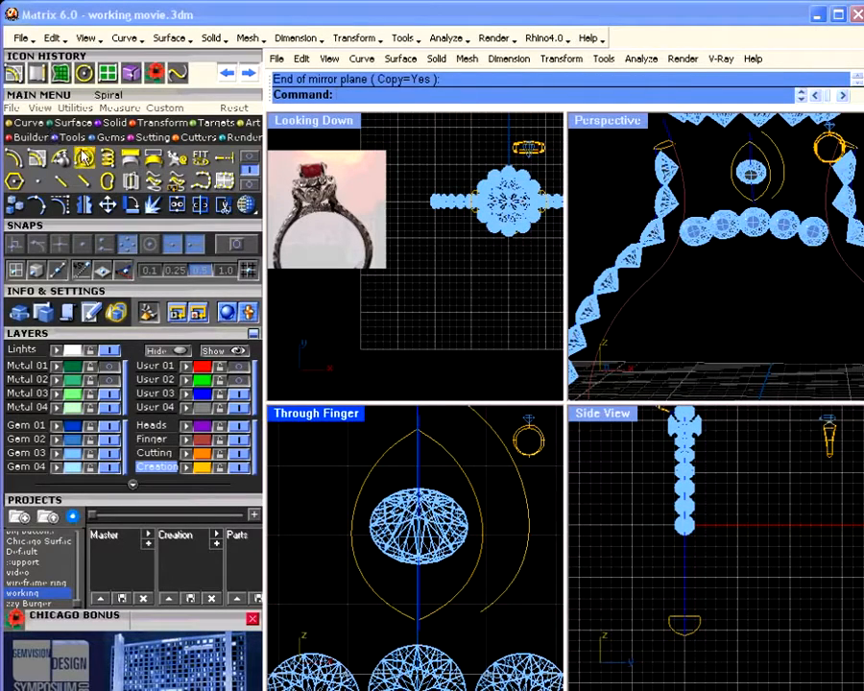
pyautogui.click(243, 163)
pyautogui.click(129, 163)
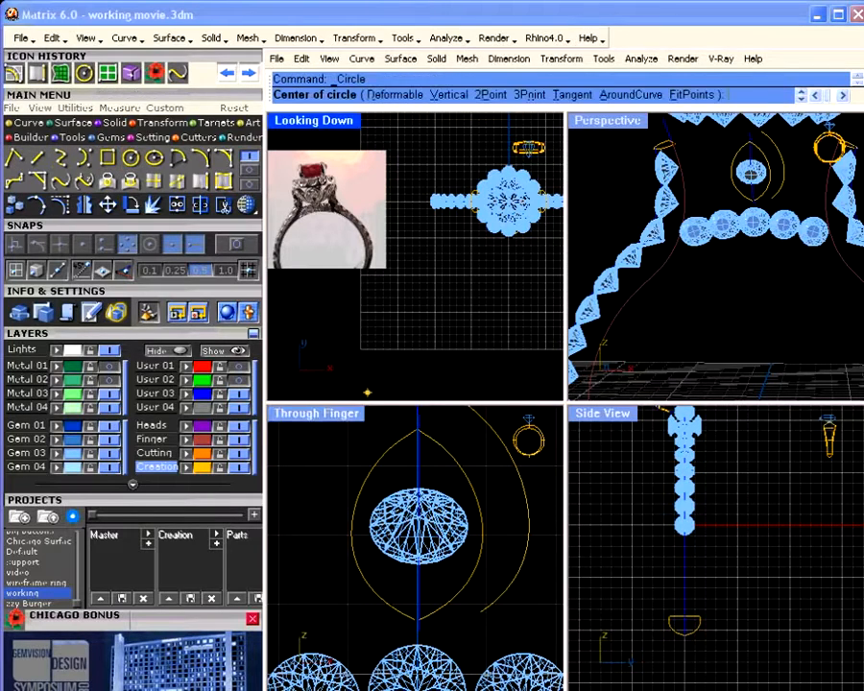
pyautogui.scroll(5, 439, 478)
pyautogui.scroll(1, 457, 526)
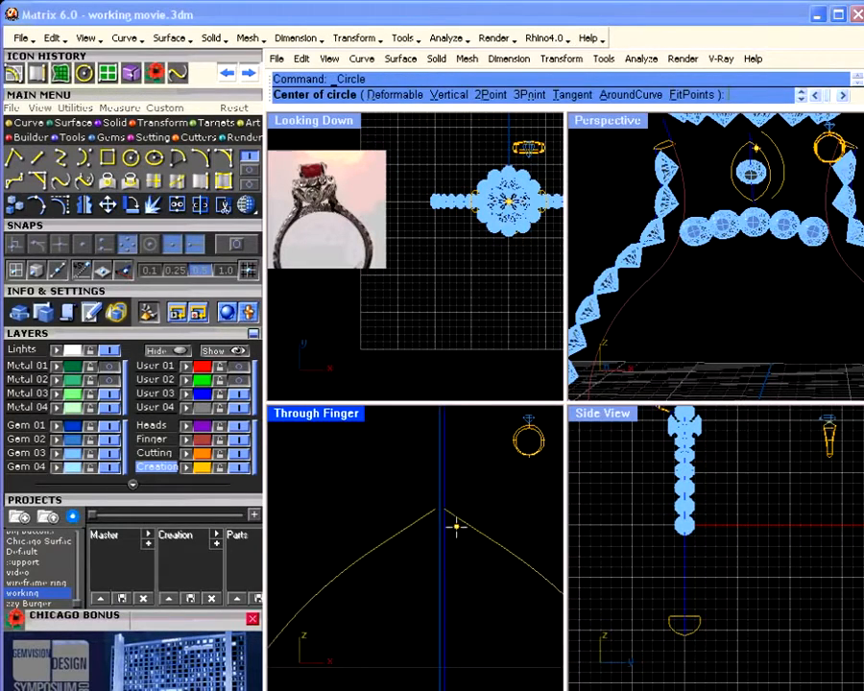
pyautogui.click(440, 508)
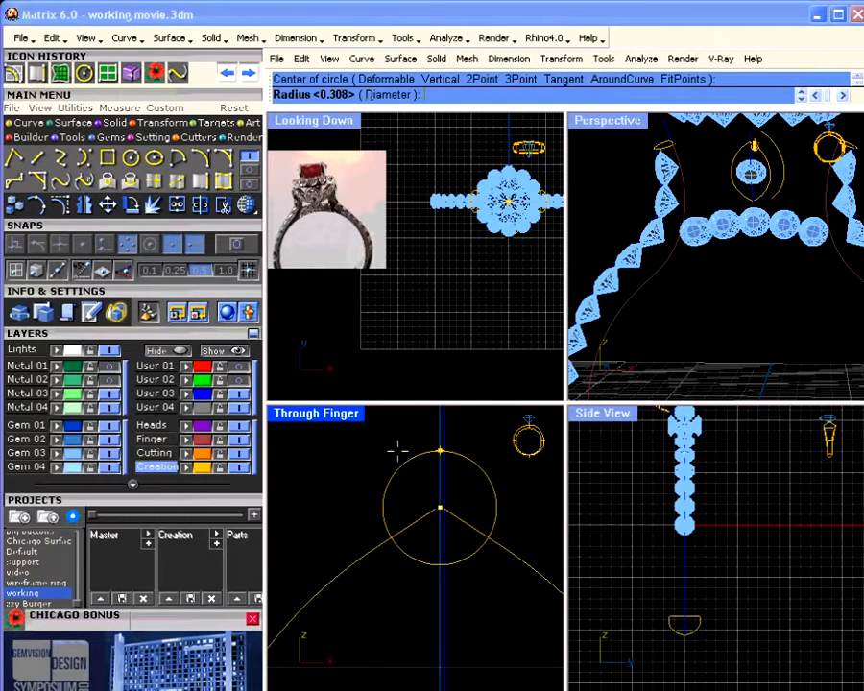
pyautogui.click(398, 449)
# Copy the small circle straight down to the lower meeting point of the two offset curves.
pyautogui.scroll(-2, 417, 483)
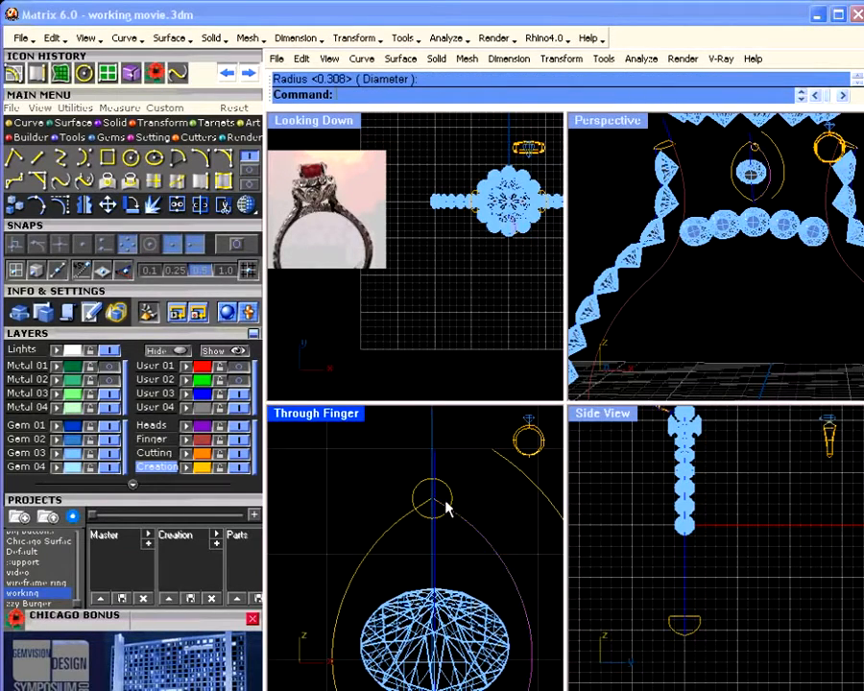
pyautogui.scroll(-2, 462, 459)
pyautogui.click(452, 450)
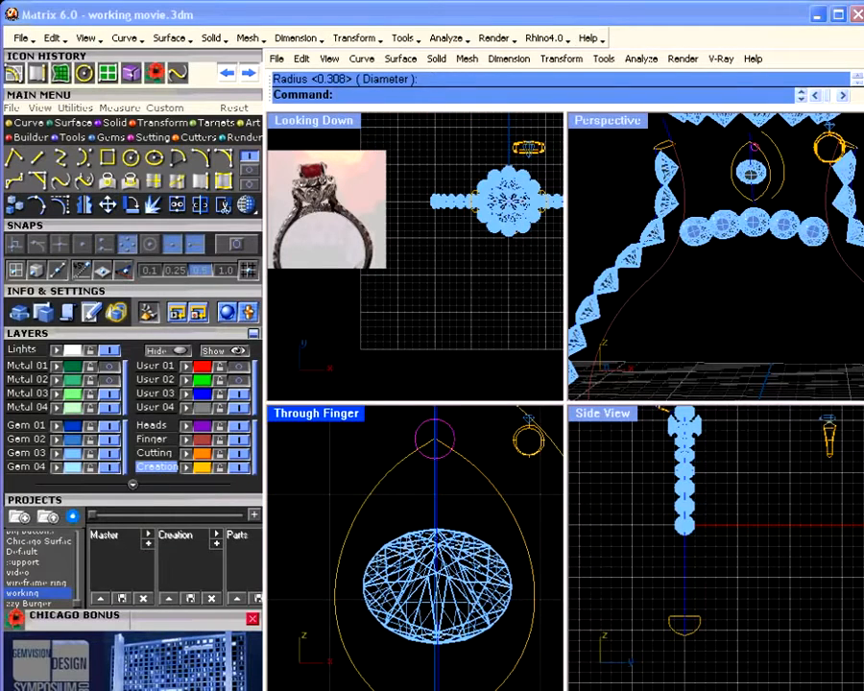
pyautogui.scroll(-2, 457, 482)
pyautogui.moveTo(449, 451); pyautogui.dragTo(449, 611)
# Trim the offset curve ends inside the upper and lower circles, and delete both circles.
pyautogui.keyDown('shift'); pyautogui.click(448, 607); pyautogui.keyUp('shift')
pyautogui.keyDown('shift'); pyautogui.click(419, 594); pyautogui.keyUp('shift')
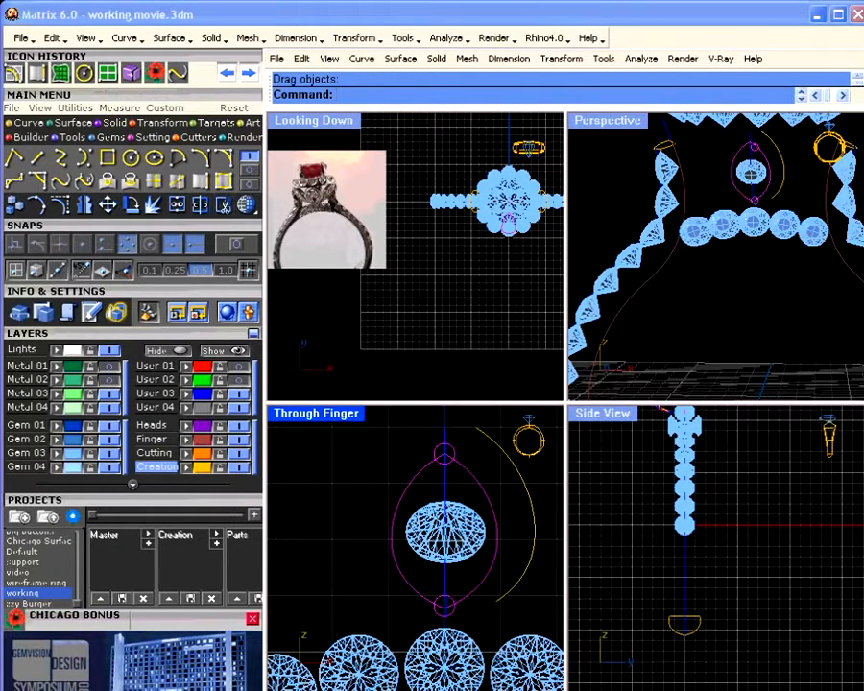
pyautogui.click(223, 205)
pyautogui.scroll(5, 446, 459)
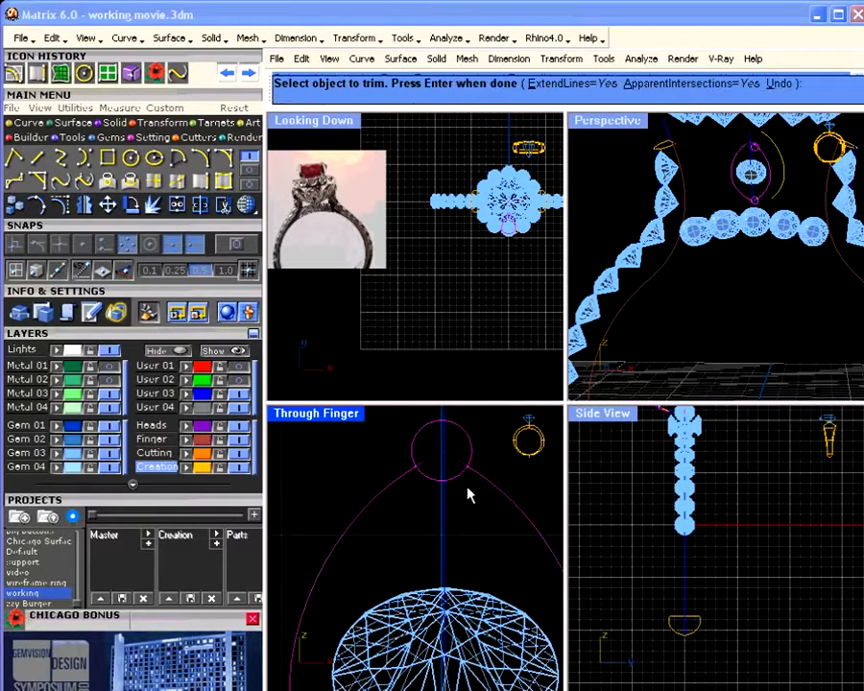
pyautogui.scroll(-3, 449, 566)
pyautogui.scroll(3, 448, 547)
pyautogui.scroll(3, 439, 557)
pyautogui.click(459, 554)
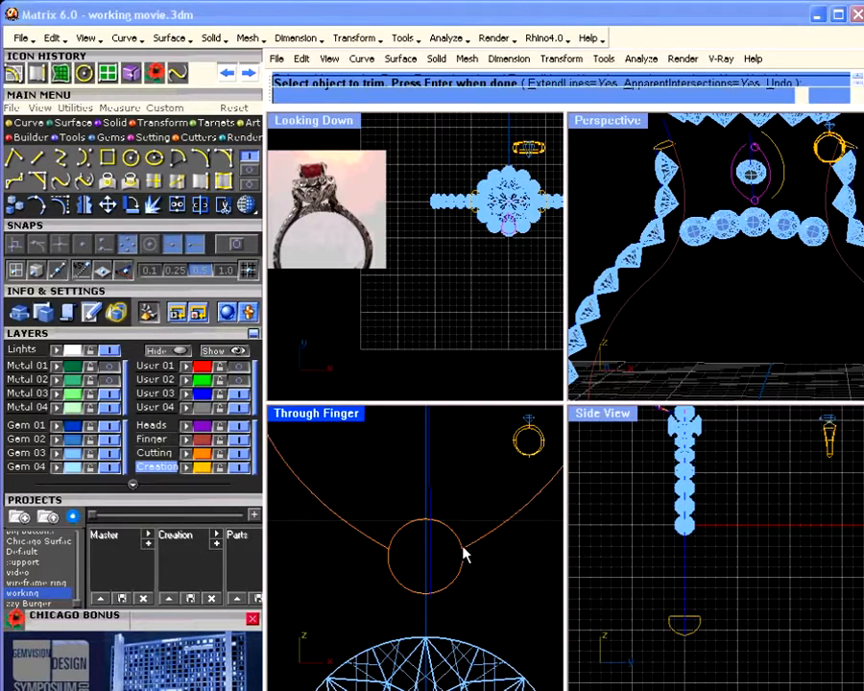
pyautogui.press('Return')
pyautogui.press('Delete')
pyautogui.scroll(-5, 462, 492)
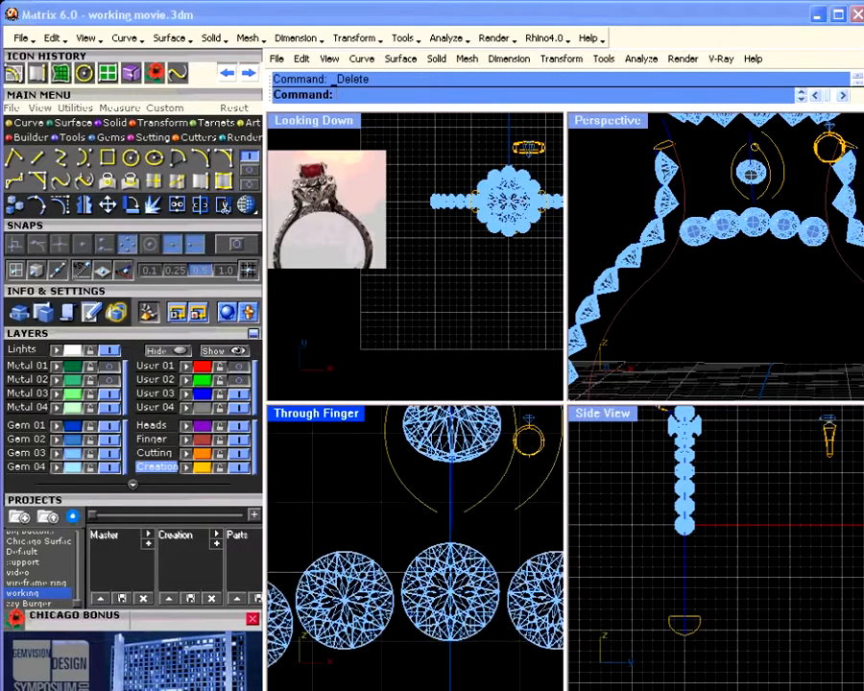
pyautogui.moveTo(461, 493); pyautogui.dragTo(449, 593, button='right')
pyautogui.click(445, 437)
pyautogui.press('Delete')
# Blend the two offset curves at both open ends with curvature continuity and join all pieces into one closed outline.
pyautogui.click(59, 180)
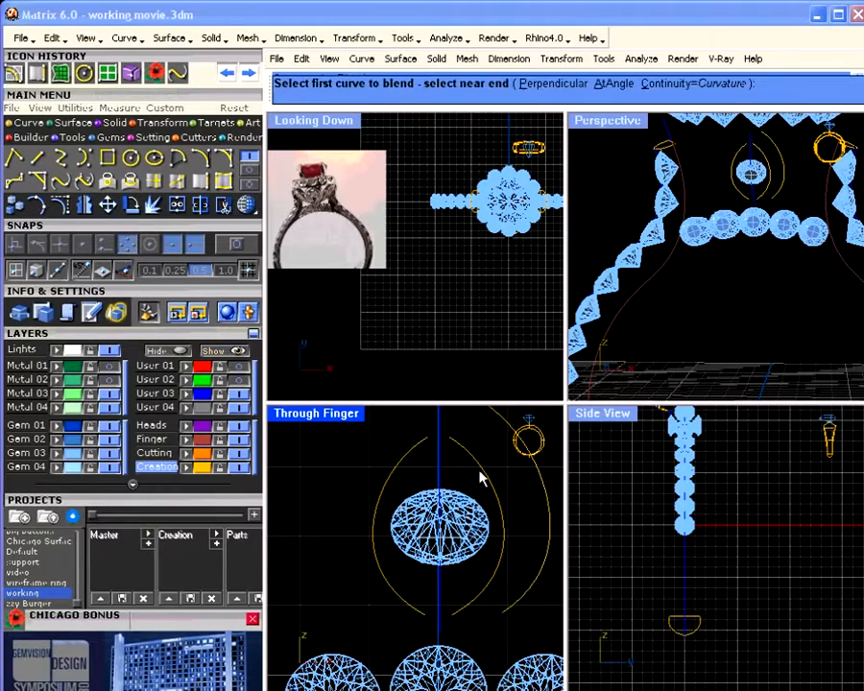
pyautogui.click(453, 619)
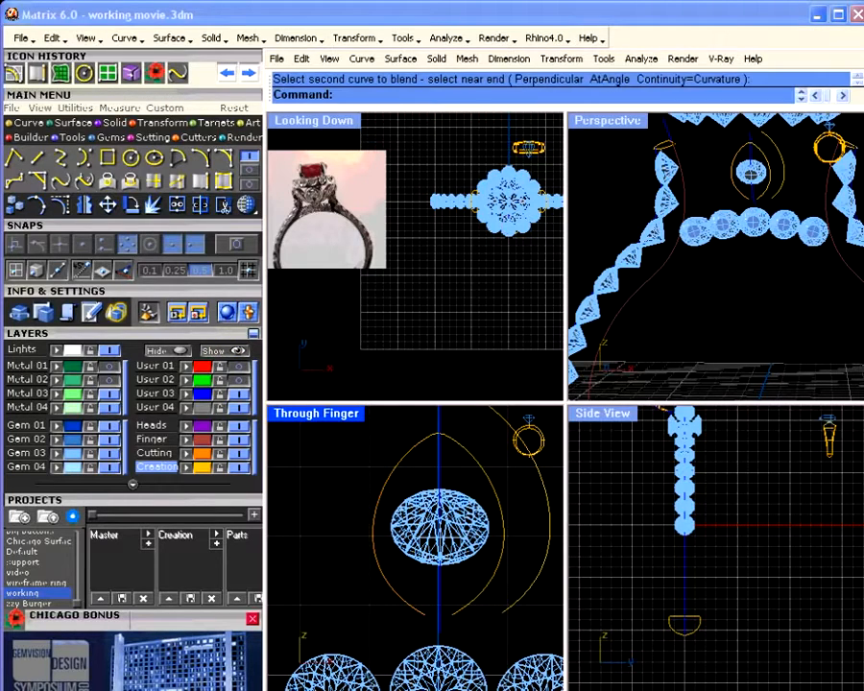
pyautogui.rightClick(422, 611)
pyautogui.click(423, 612)
pyautogui.click(455, 613)
pyautogui.click(403, 607)
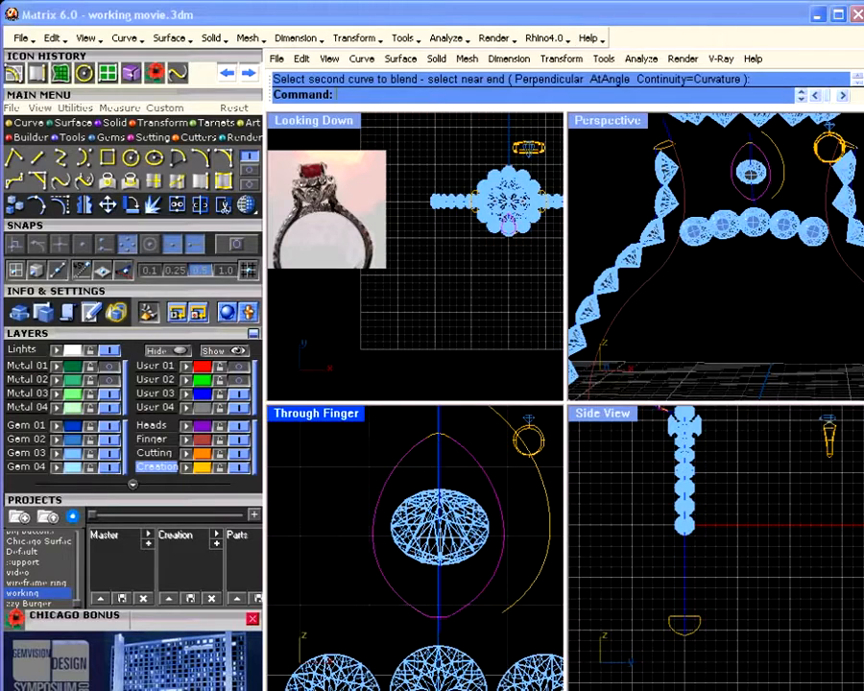
pyautogui.click(177, 206)
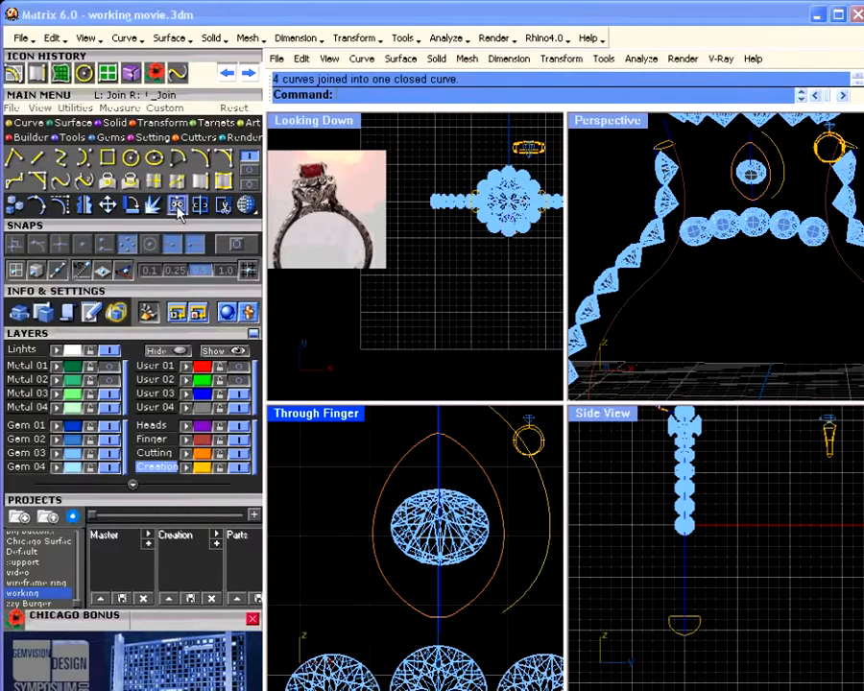
# Rebuild the joined outline with 48 points at degree 3, and delete the leftover petal edge curve.
pyautogui.click(250, 171)
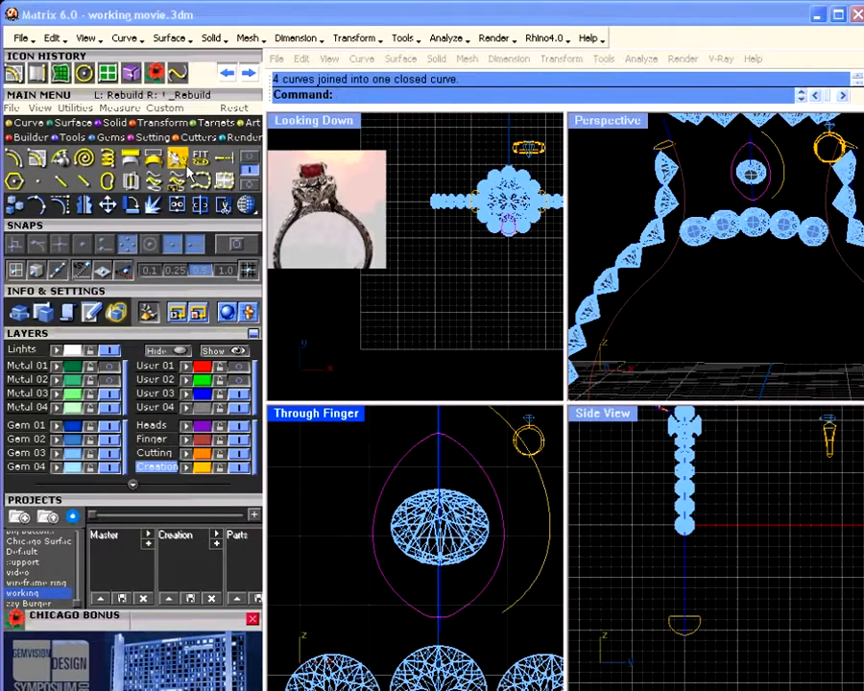
pyautogui.click(178, 159)
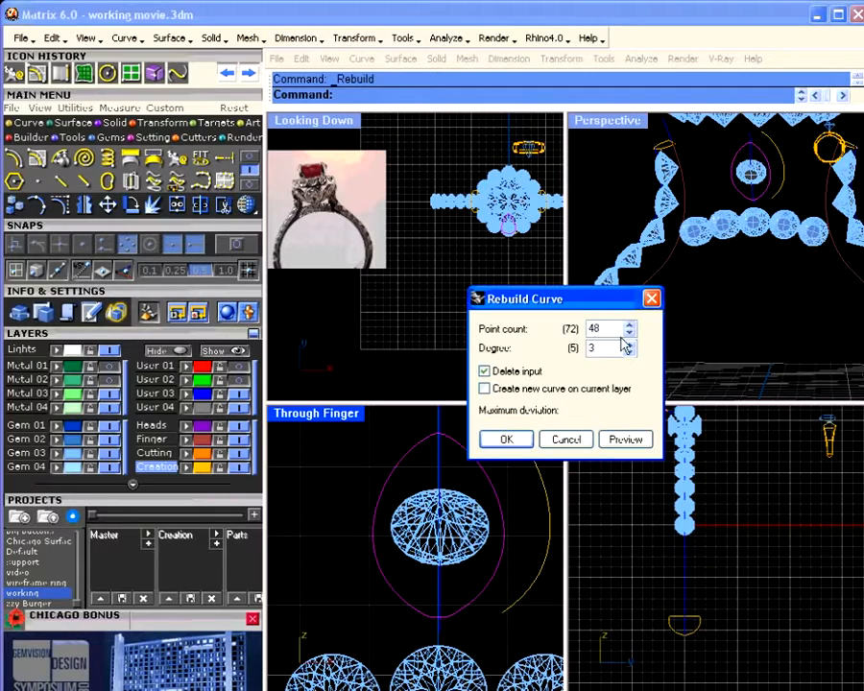
pyautogui.click(507, 440)
pyautogui.moveTo(771, 292); pyautogui.dragTo(698, 292, button='right')
pyautogui.press('Delete')
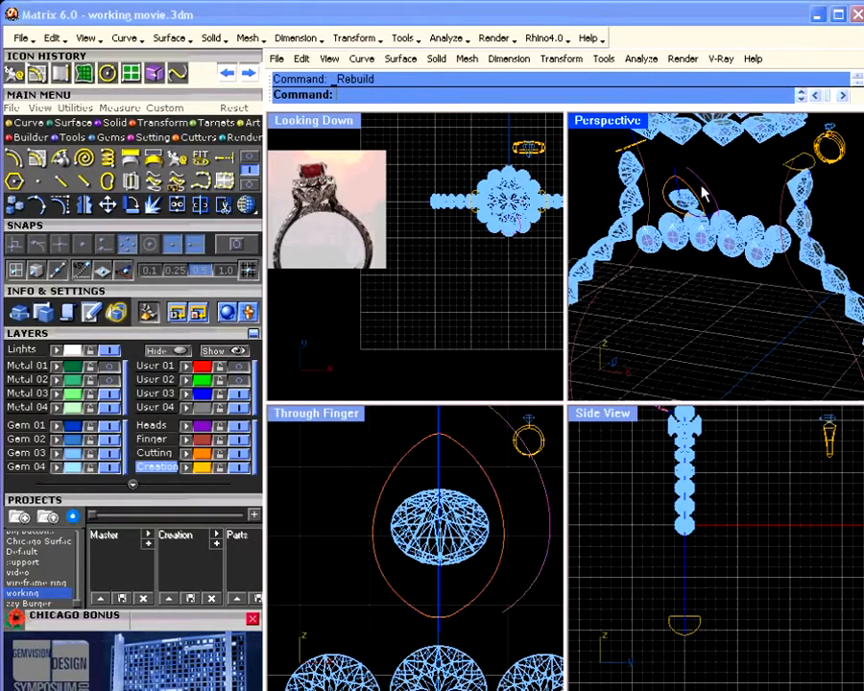
# Show the Metal 01 layer, move the under-gallery petals to Metal 04, and hide Metal 01 again.
pyautogui.click(109, 368)
pyautogui.moveTo(659, 285); pyautogui.dragTo(695, 312, button='right')
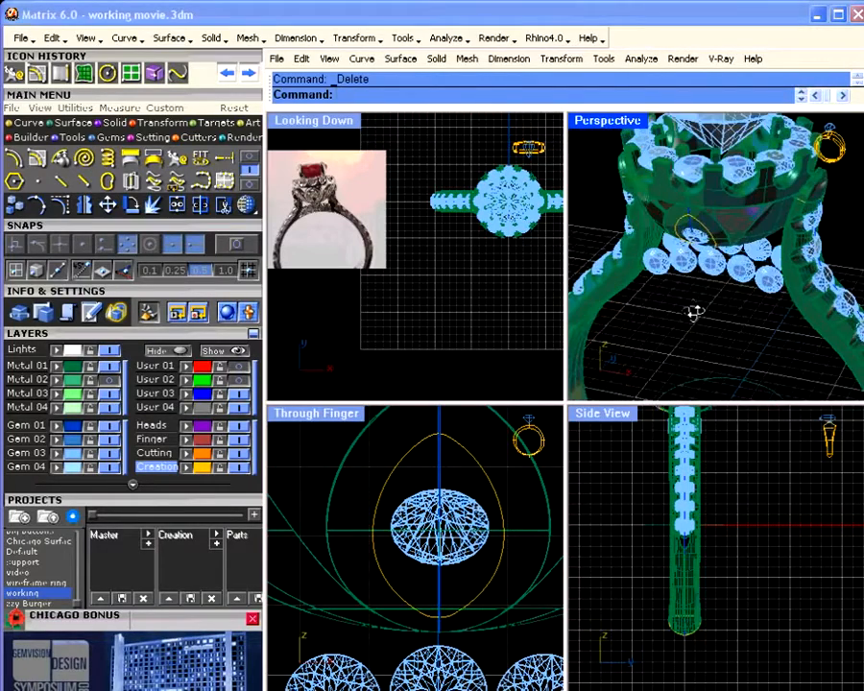
pyautogui.scroll(5, 698, 270)
pyautogui.click(725, 168)
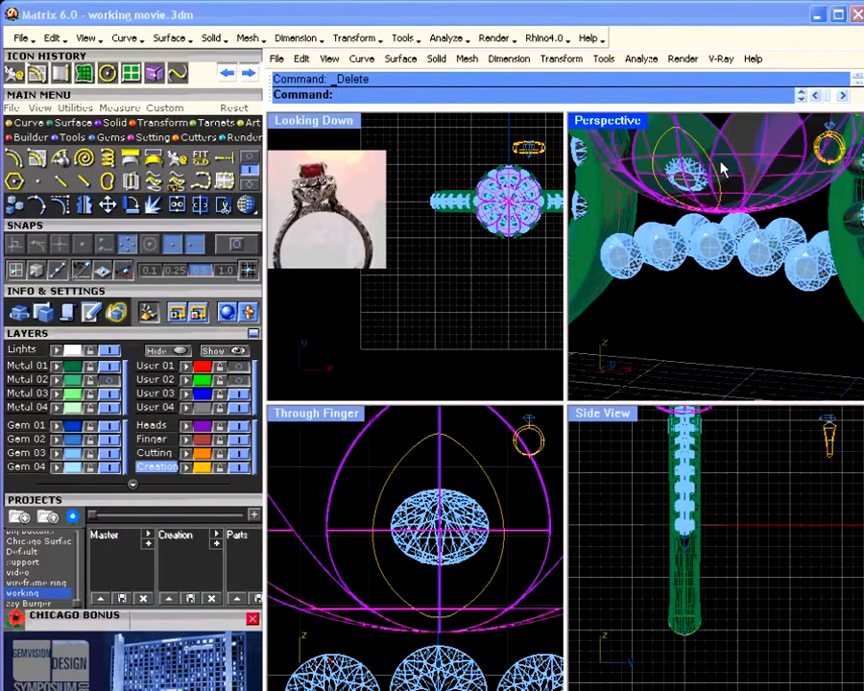
pyautogui.click(55, 407)
pyautogui.click(109, 367)
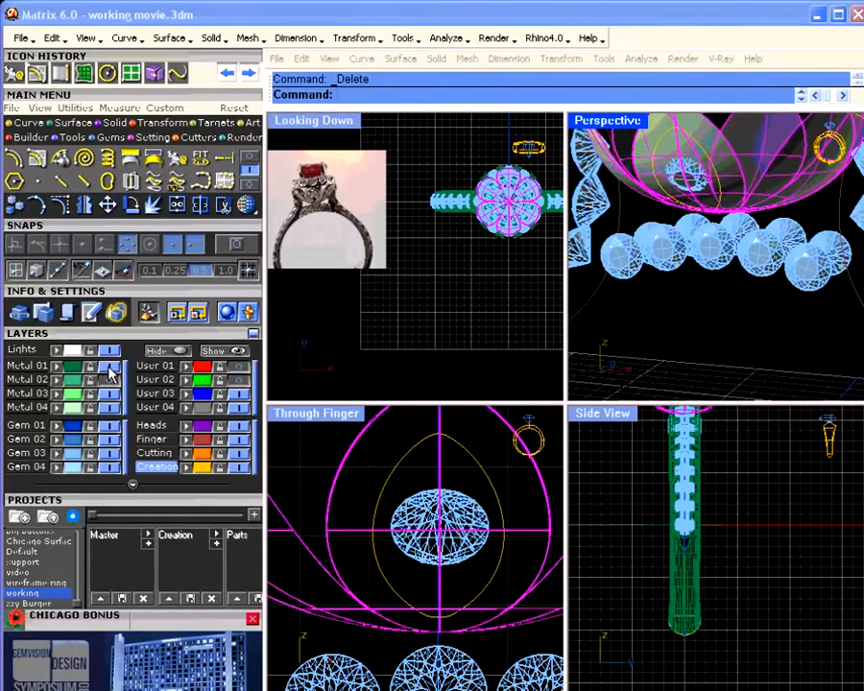
pyautogui.scroll(-3, 734, 238)
pyautogui.click(712, 297)
pyautogui.moveTo(711, 297); pyautogui.dragTo(691, 283, button='right')
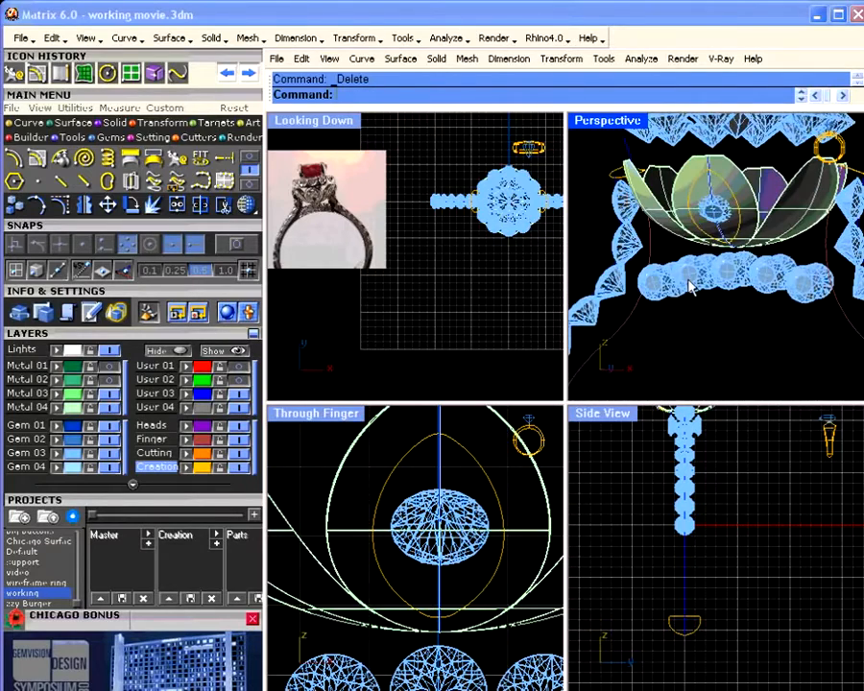
# Try Surface Pullback (Inset) on the front petal along the closed outline, with Splits set to 1 and Surface=Sweep.
pyautogui.click(71, 137)
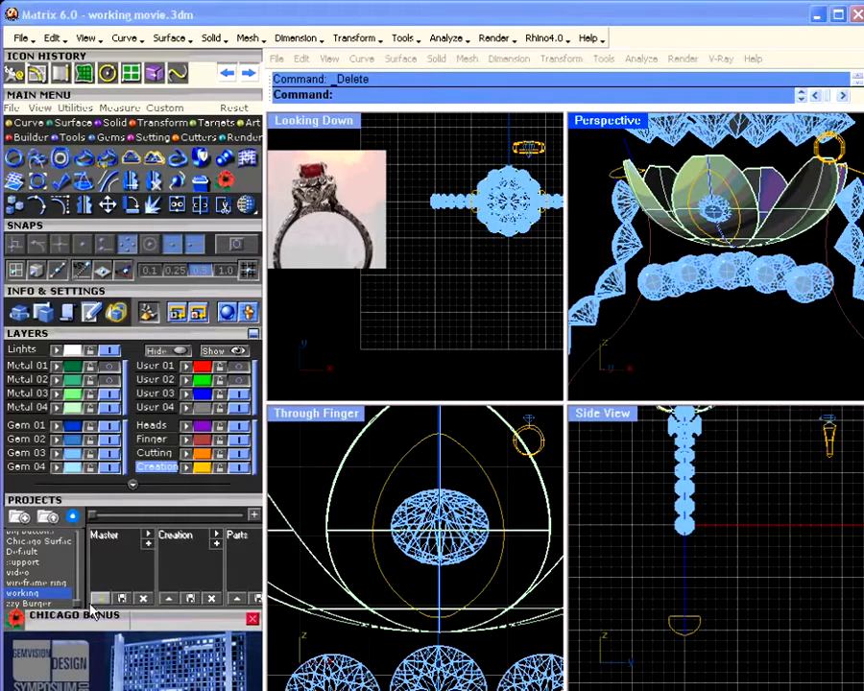
pyautogui.scroll(-1, 77, 603)
pyautogui.scroll(-6, 76, 602)
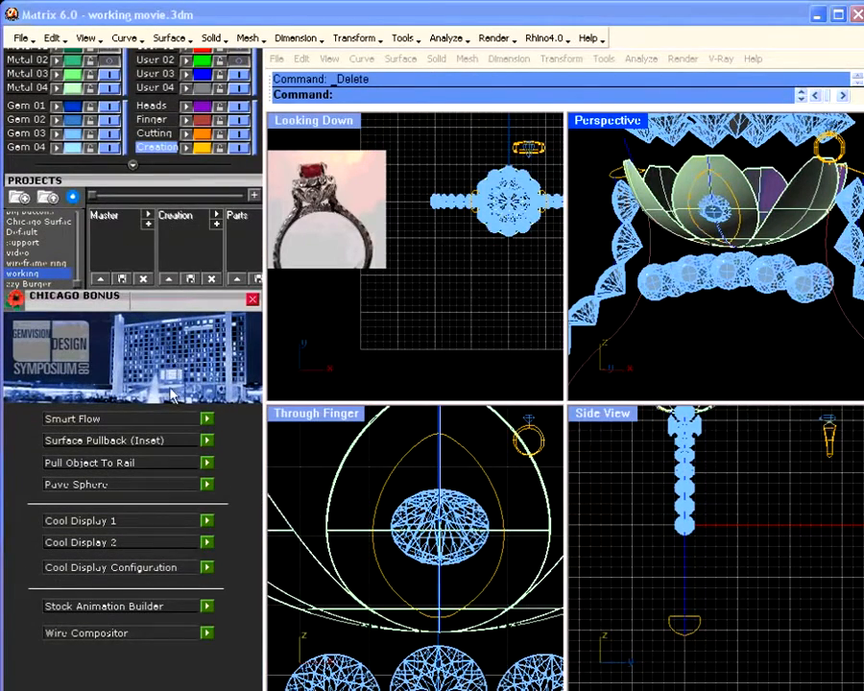
pyautogui.click(207, 441)
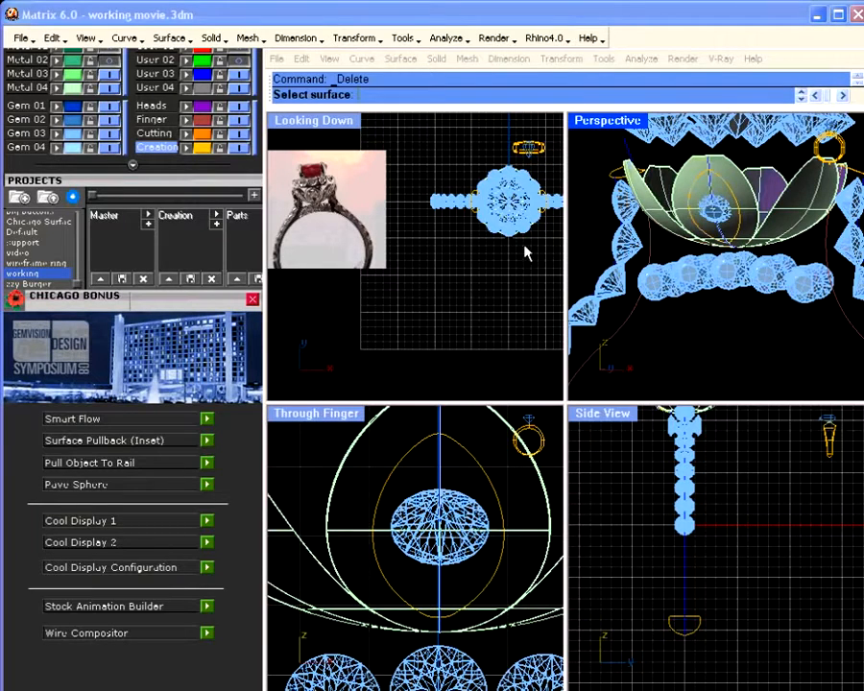
pyautogui.click(730, 171)
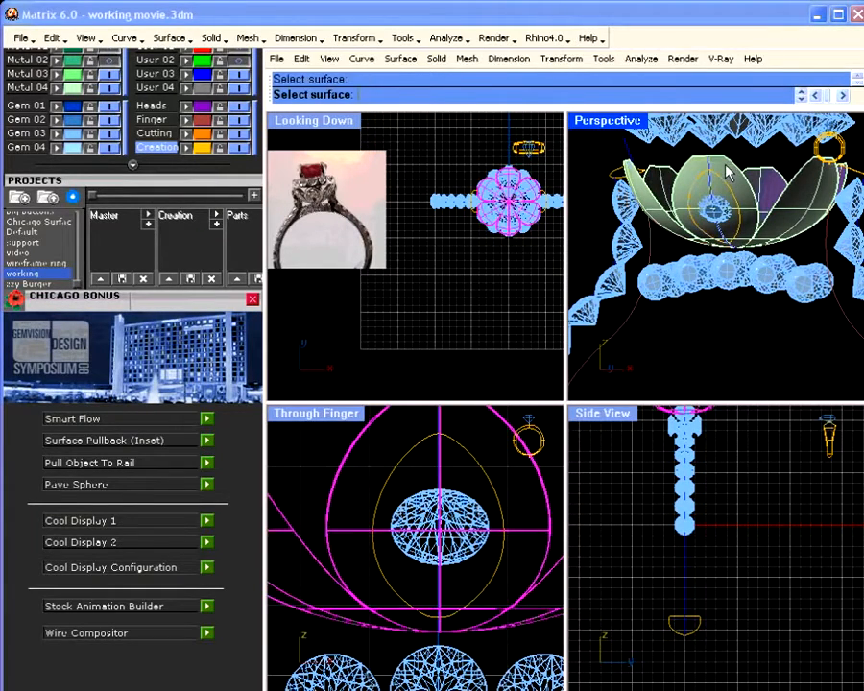
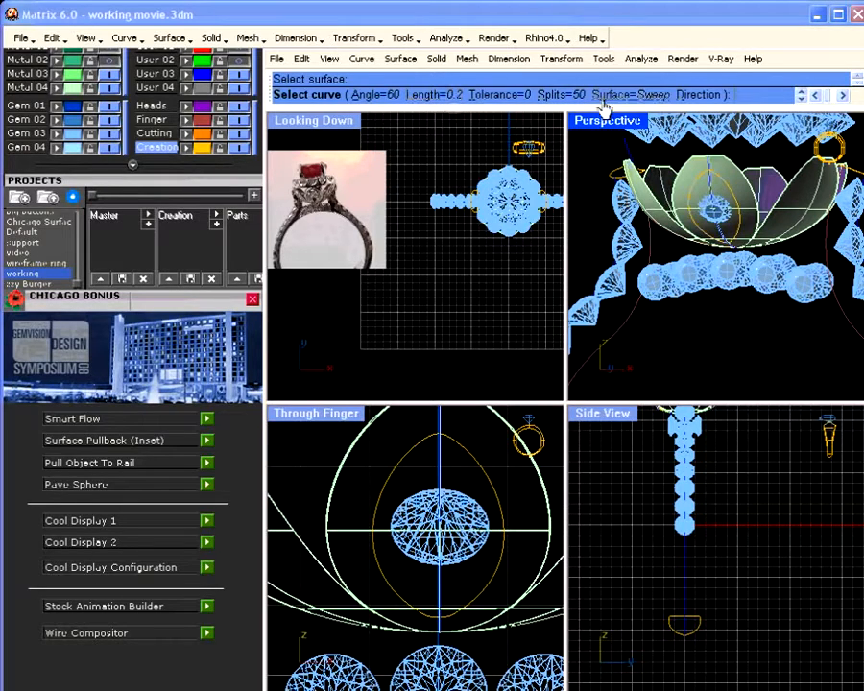
pyautogui.click(557, 95)
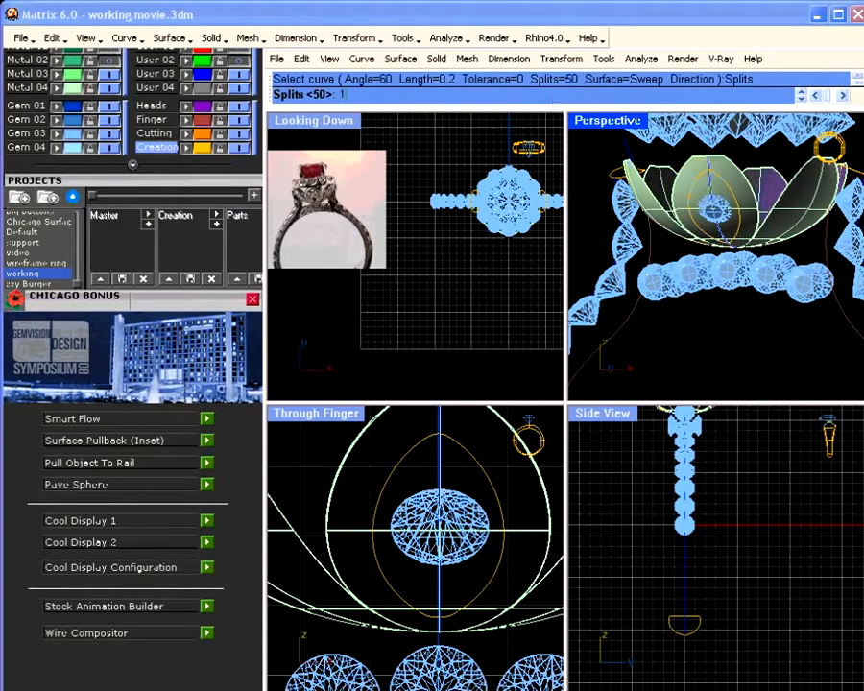
pyautogui.press('Return')
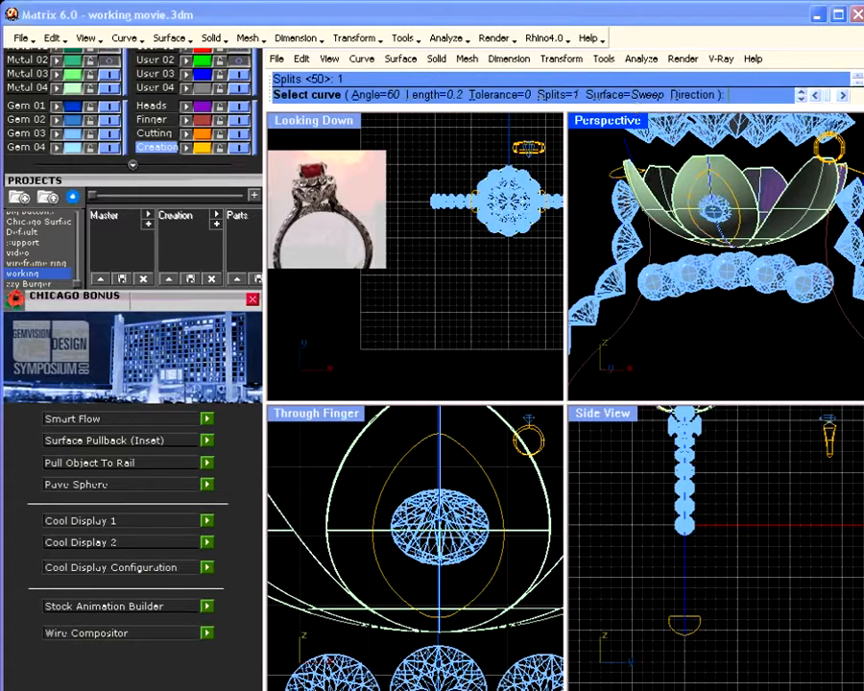
pyautogui.click(719, 185)
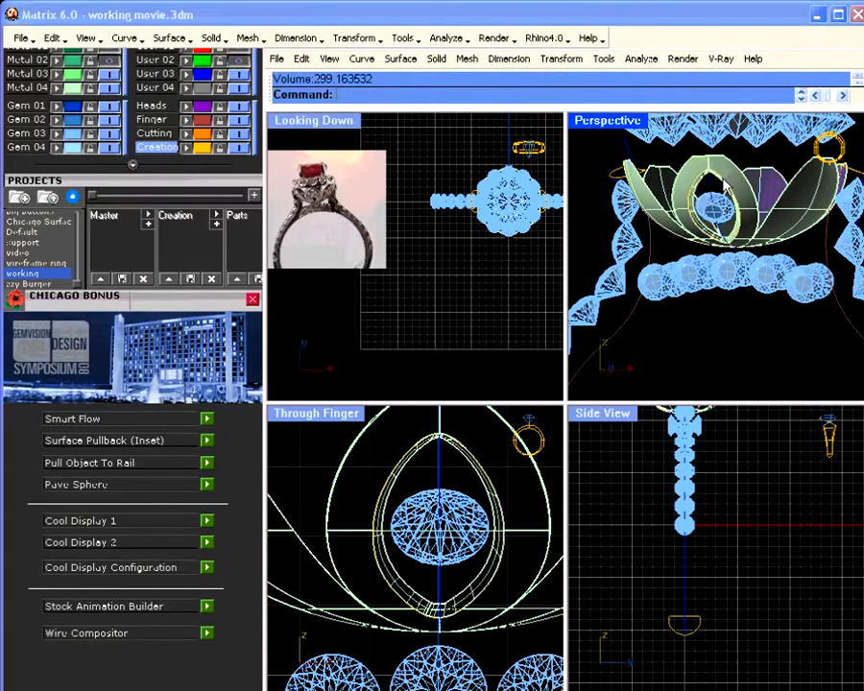
# Inspect the swept inset on the front petal up close and undo it.
pyautogui.moveTo(727, 243); pyautogui.dragTo(747, 160, button='right')
pyautogui.moveTo(707, 196); pyautogui.dragTo(686, 207, button='right')
pyautogui.scroll(2, 686, 206)
pyautogui.doubleClick(623, 127)
pyautogui.moveTo(592, 329); pyautogui.dragTo(579, 297, button='right')
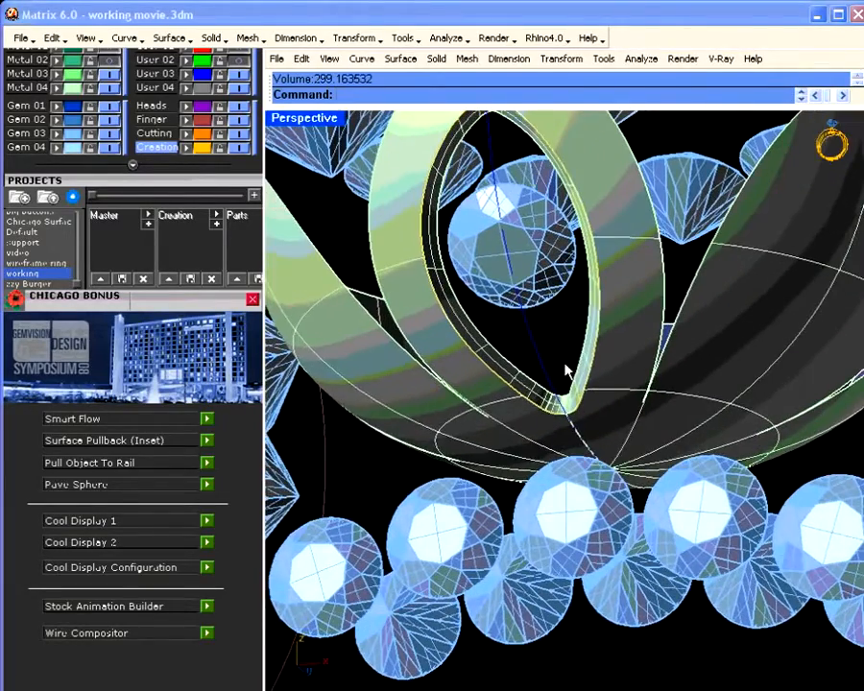
pyautogui.moveTo(591, 386); pyautogui.dragTo(642, 386, button='right')
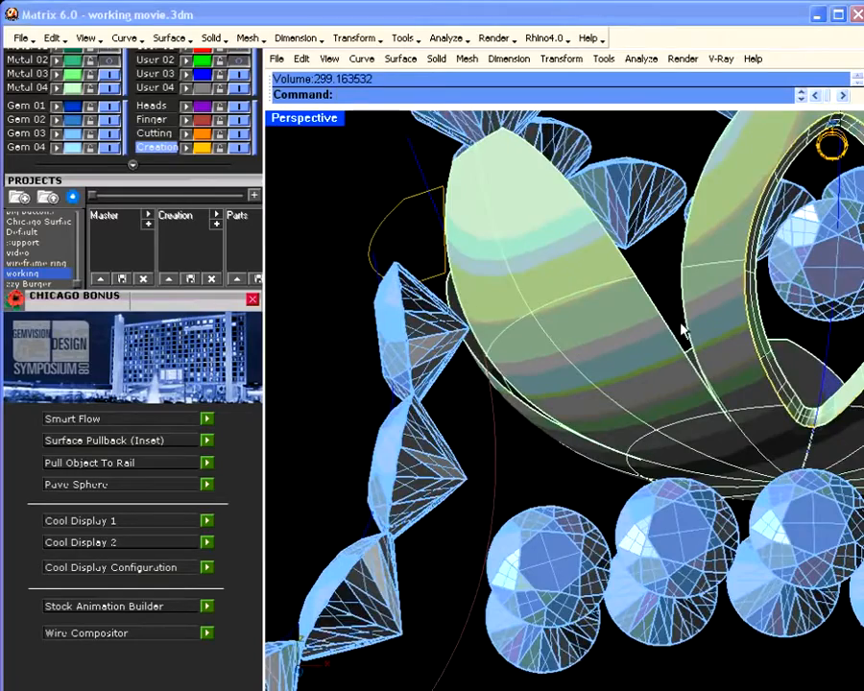
pyautogui.moveTo(684, 331); pyautogui.dragTo(497, 280, button='right')
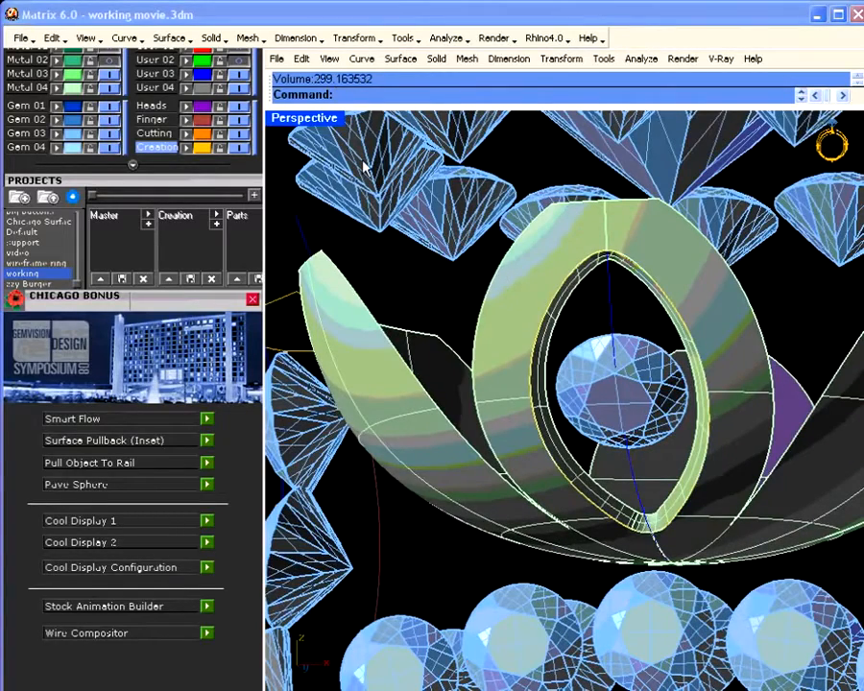
pyautogui.write('mn')
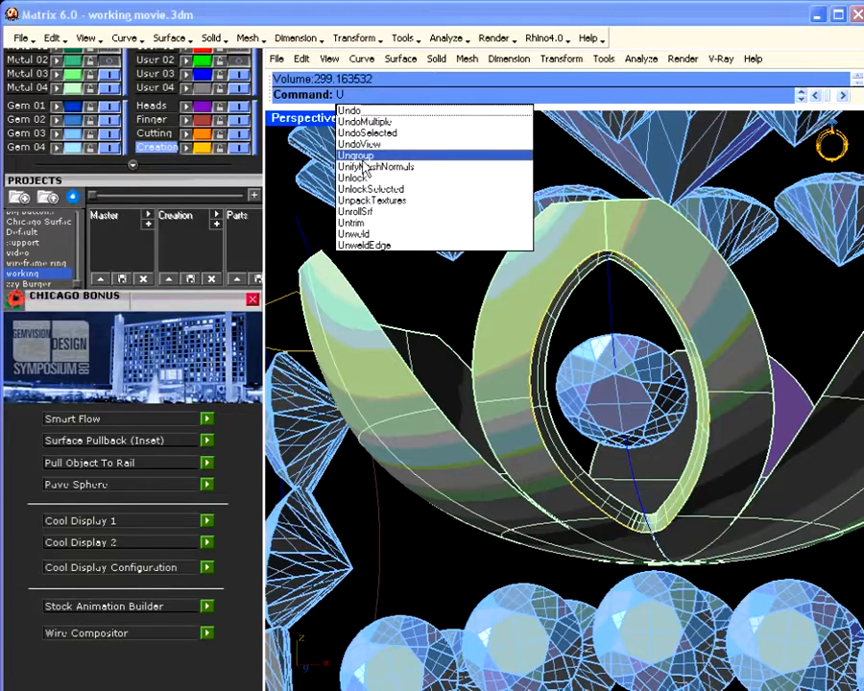
pyautogui.write('ndo')
pyautogui.press('Return')
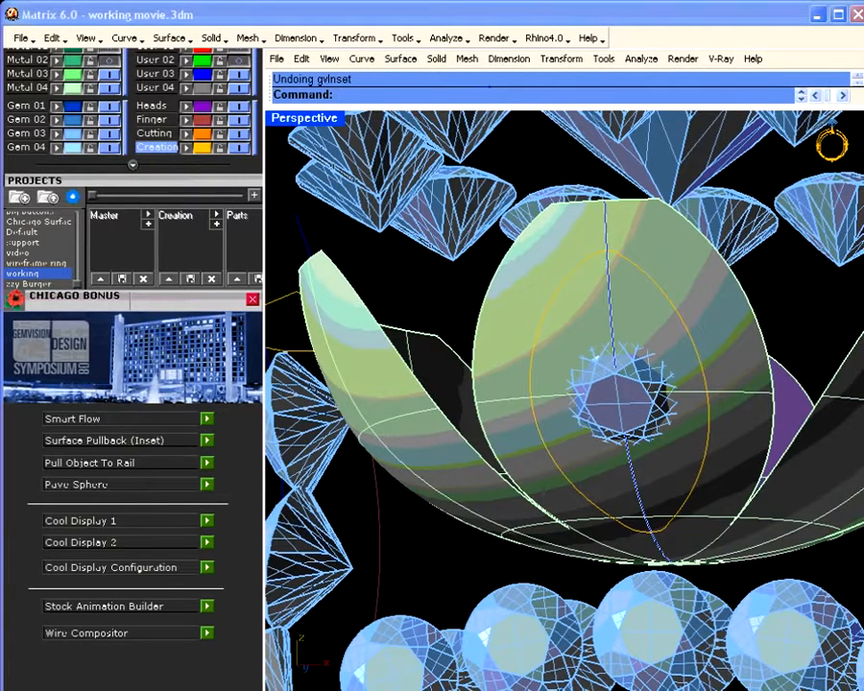
# Inset the front petal along the closed outline using Surface Pullback with Surface=Loft, Angle=60, Length=0.2 and Splits=1.
pyautogui.click(207, 442)
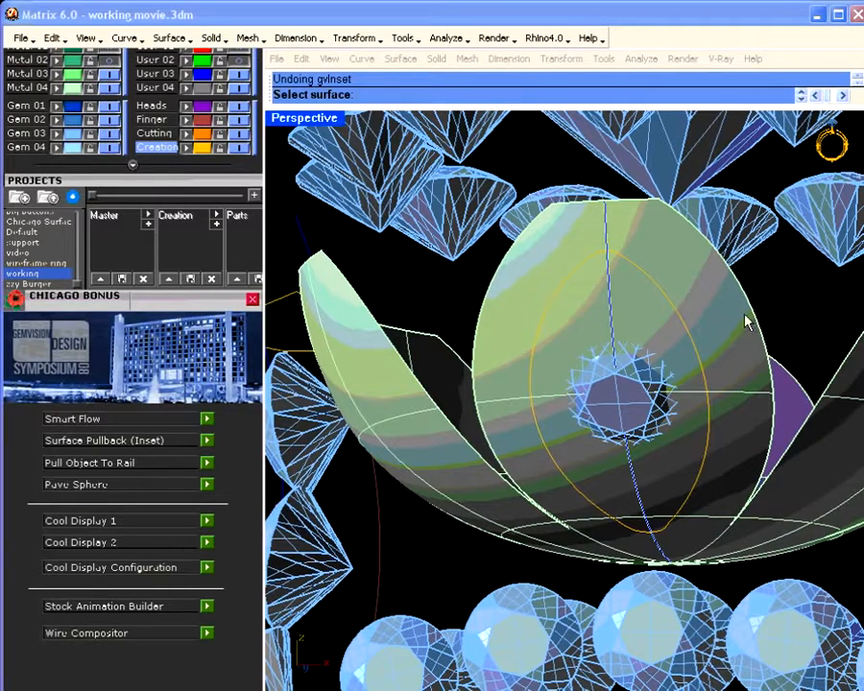
pyautogui.click(736, 399)
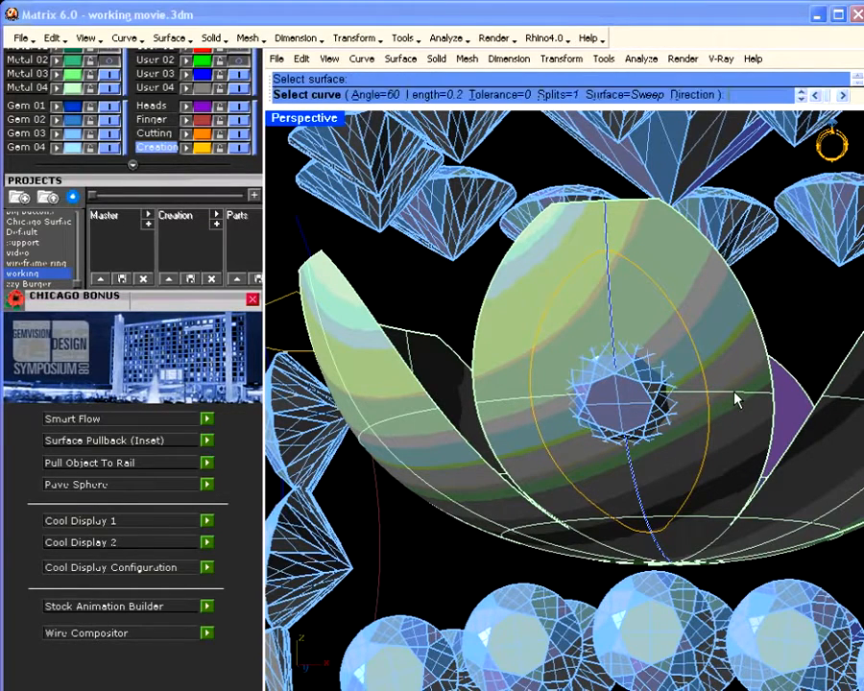
pyautogui.click(626, 96)
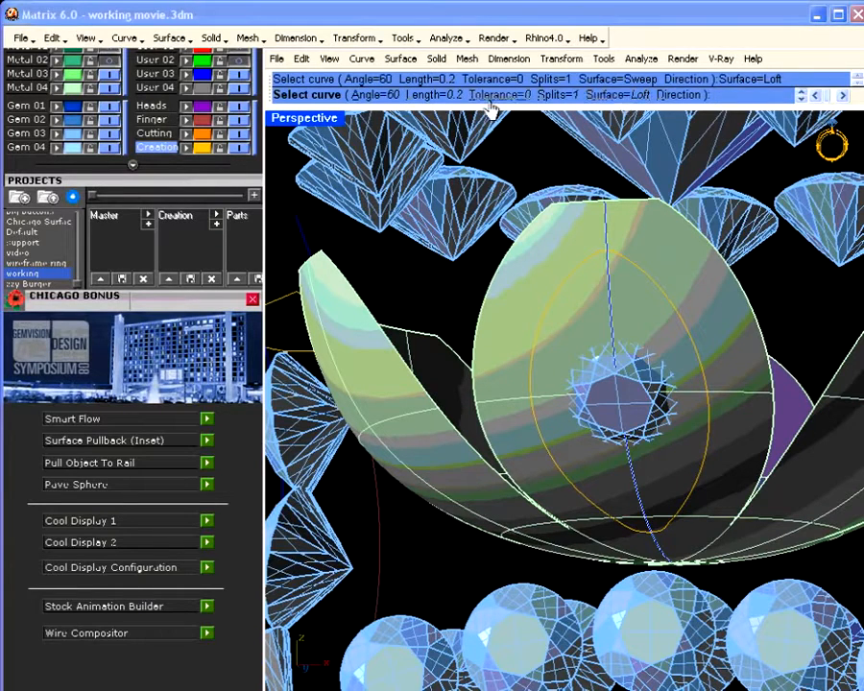
pyautogui.click(679, 318)
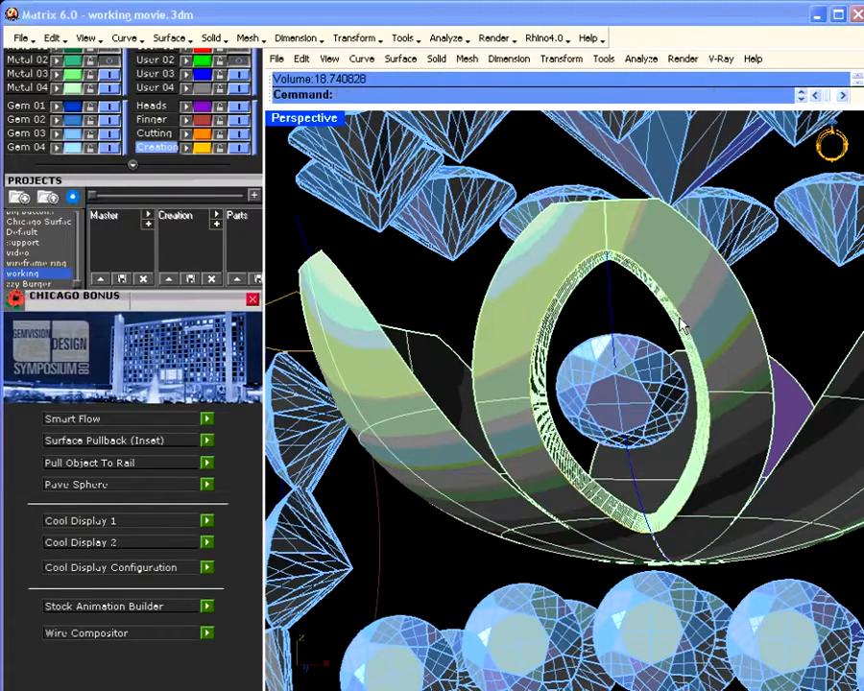
pyautogui.moveTo(678, 317); pyautogui.dragTo(667, 386, button='right')
pyautogui.scroll(7, 584, 310)
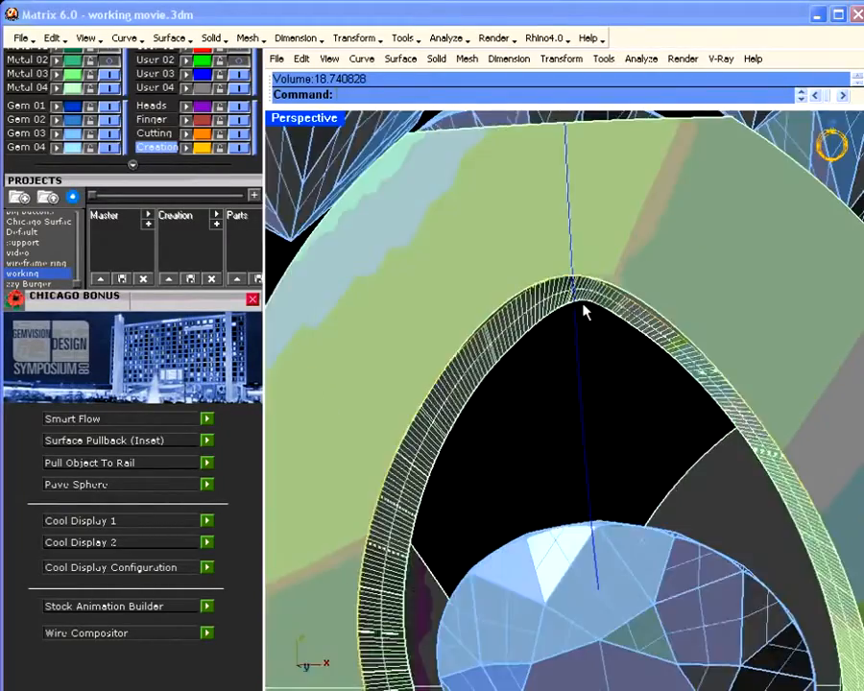
# Undo the lofted Surface Pullback inset on the front petal.
pyautogui.scroll(-8, 584, 308)
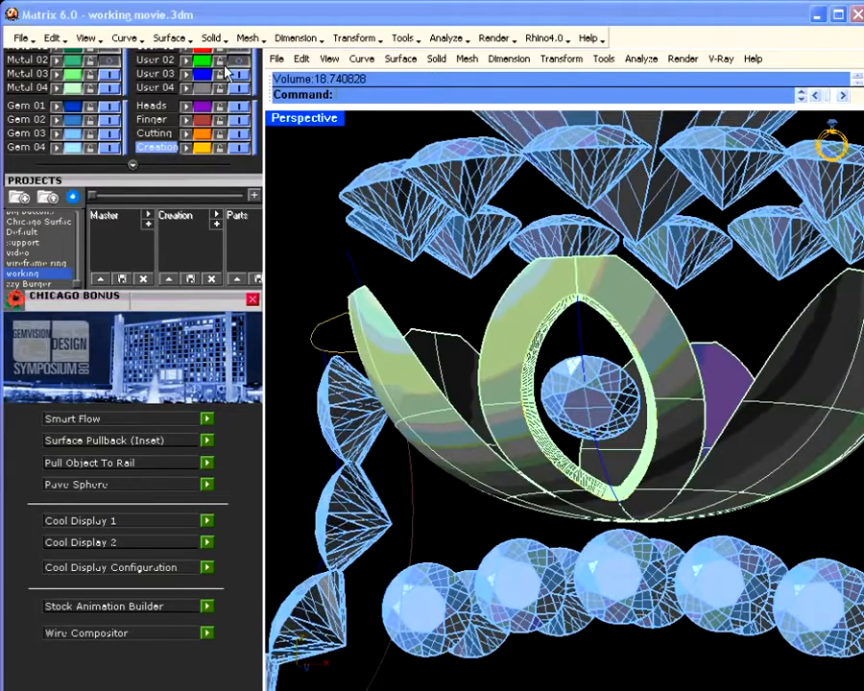
pyautogui.write('Undo')
pyautogui.press('Return')
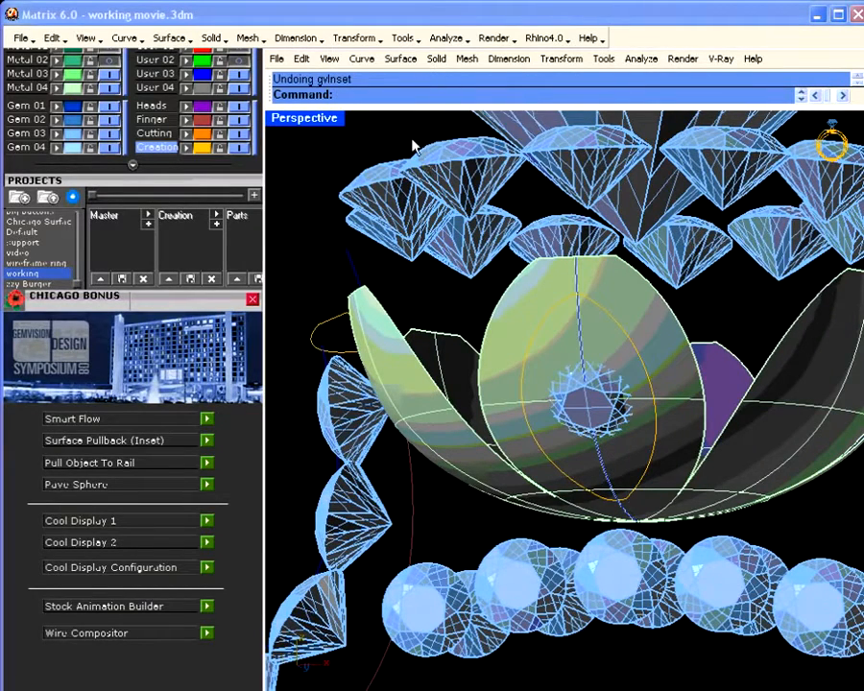
# Inset the front petal along its closed outline using Surface Pullback with Surface=Sweep, Splits=20, Angle=60 and Length=0.2.
pyautogui.click(206, 441)
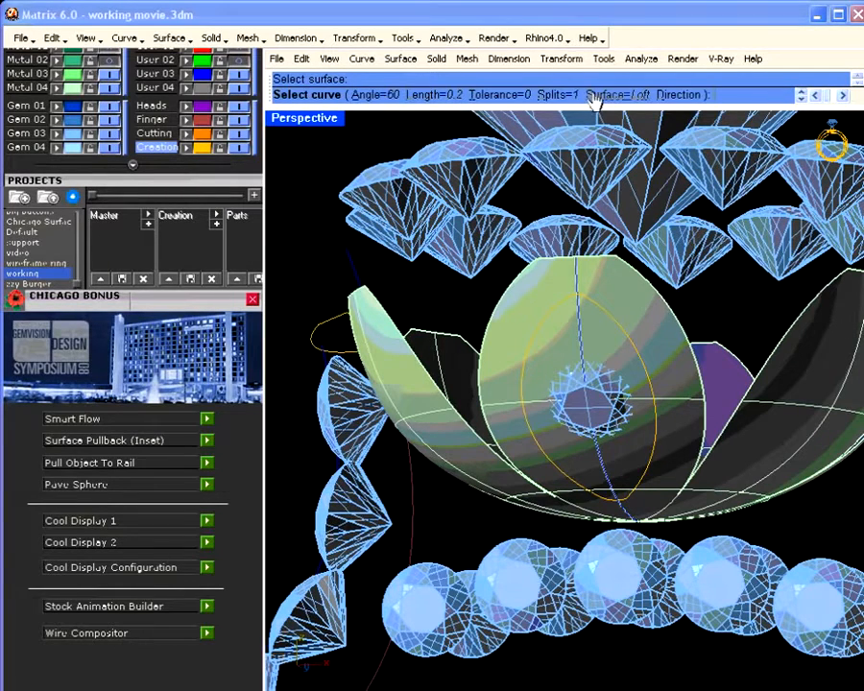
pyautogui.click(620, 95)
pyautogui.click(551, 96)
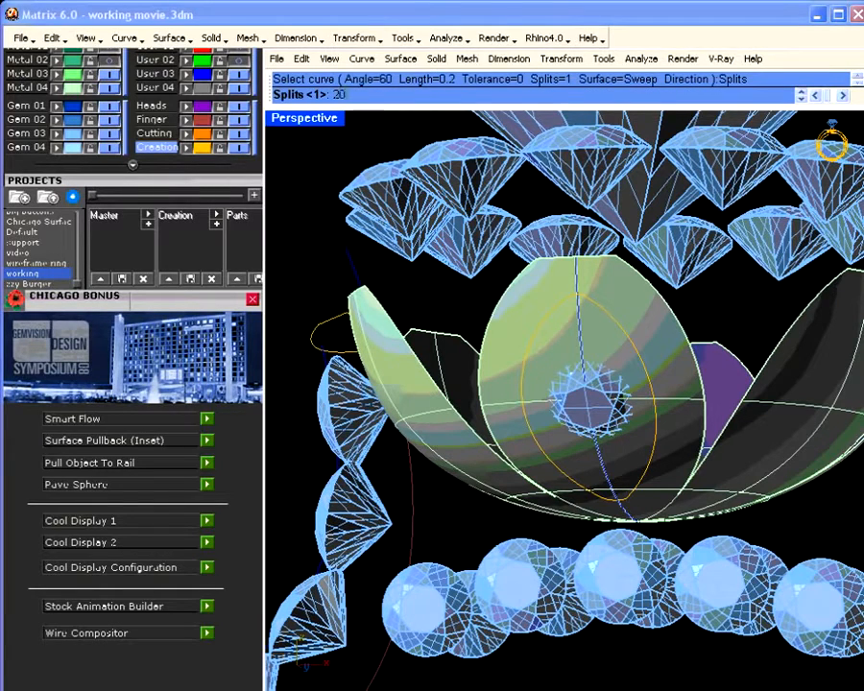
pyautogui.press('Return')
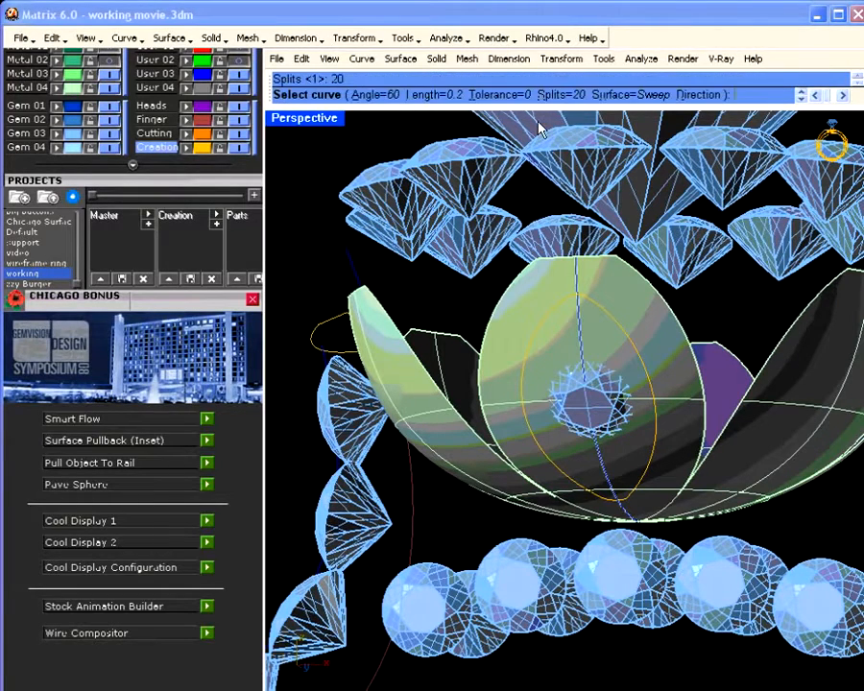
pyautogui.click(626, 336)
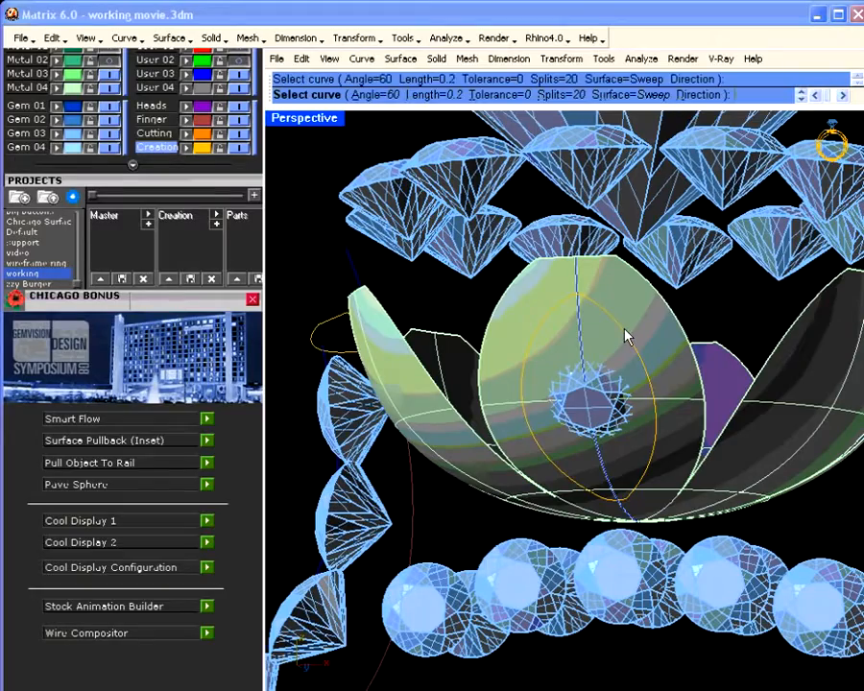
pyautogui.moveTo(654, 336); pyautogui.dragTo(590, 419, button='right')
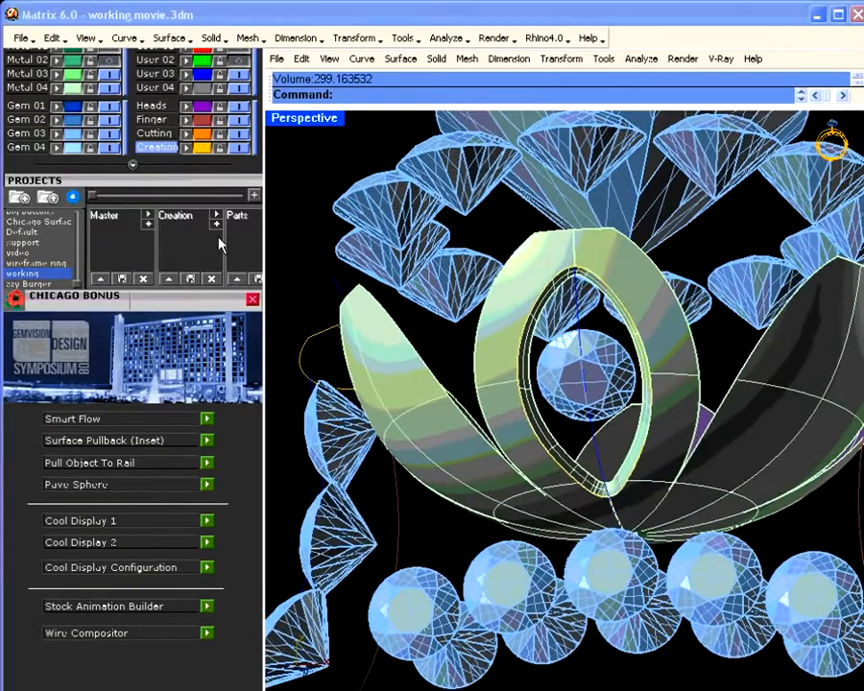
# Make Metal 04 the current layer and patch the inset's inner edge with 10 U and 10 V spans and automatic trim.
pyautogui.click(72, 88)
pyautogui.moveTo(88, 223); pyautogui.dragTo(111, 484)
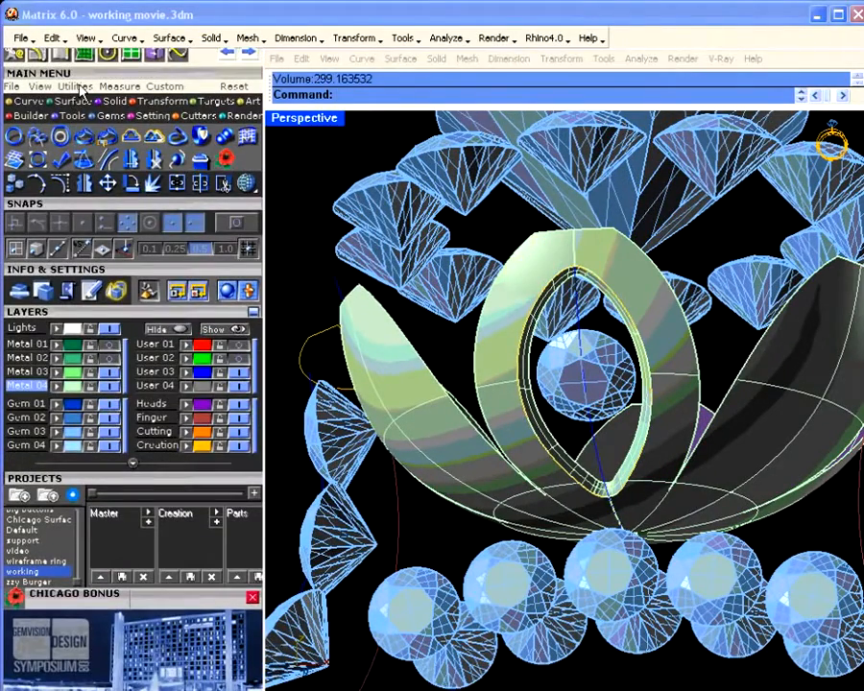
pyautogui.click(76, 100)
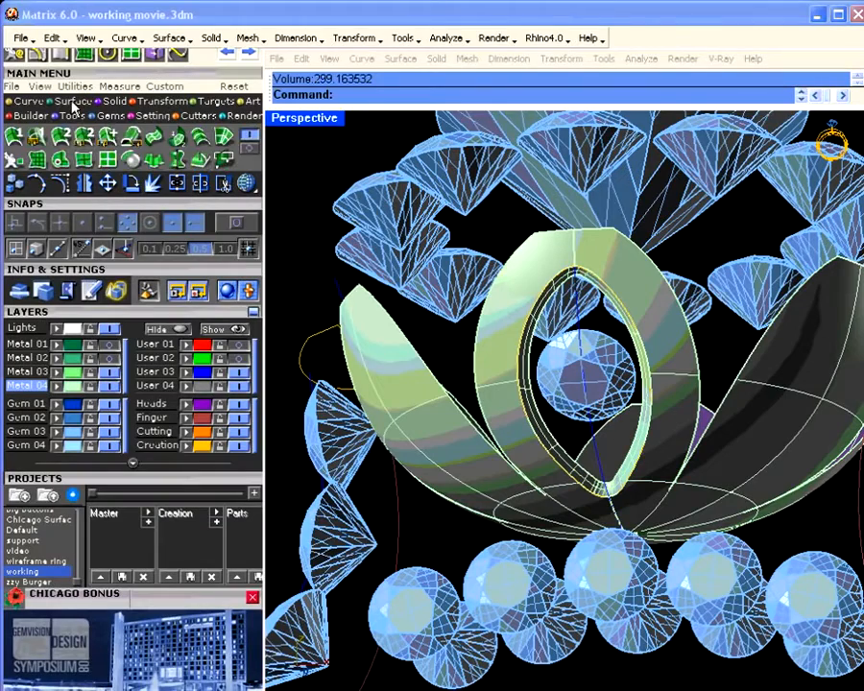
pyautogui.click(44, 163)
pyautogui.click(534, 358)
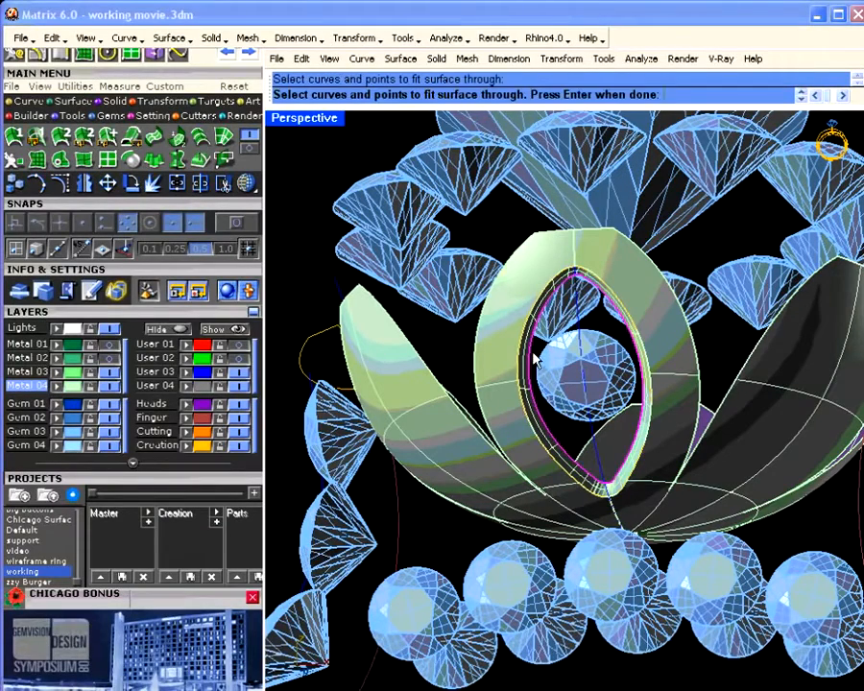
pyautogui.press('Return')
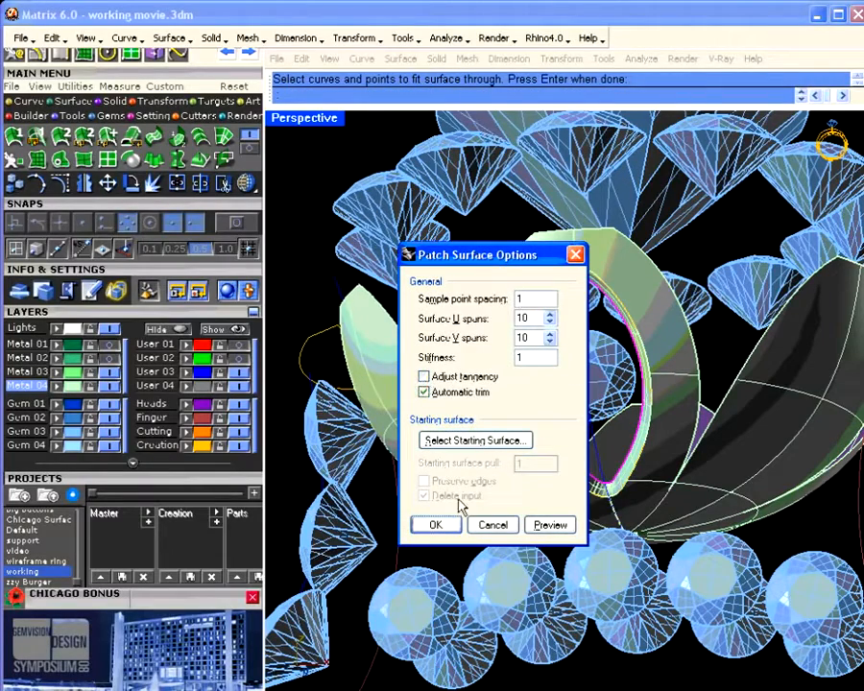
pyautogui.click(438, 524)
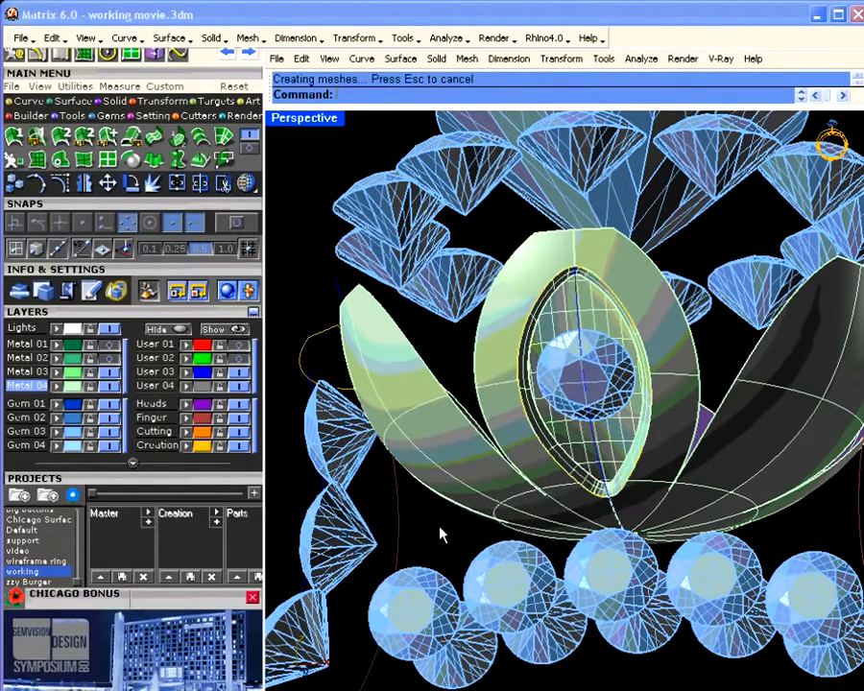
# Inspect the patched inset up close, hide the Gem 03 layer and restore the four-view layout.
pyautogui.scroll(-5, 562, 357)
pyautogui.moveTo(590, 384); pyautogui.dragTo(577, 367, button='right')
pyautogui.scroll(5, 576, 369)
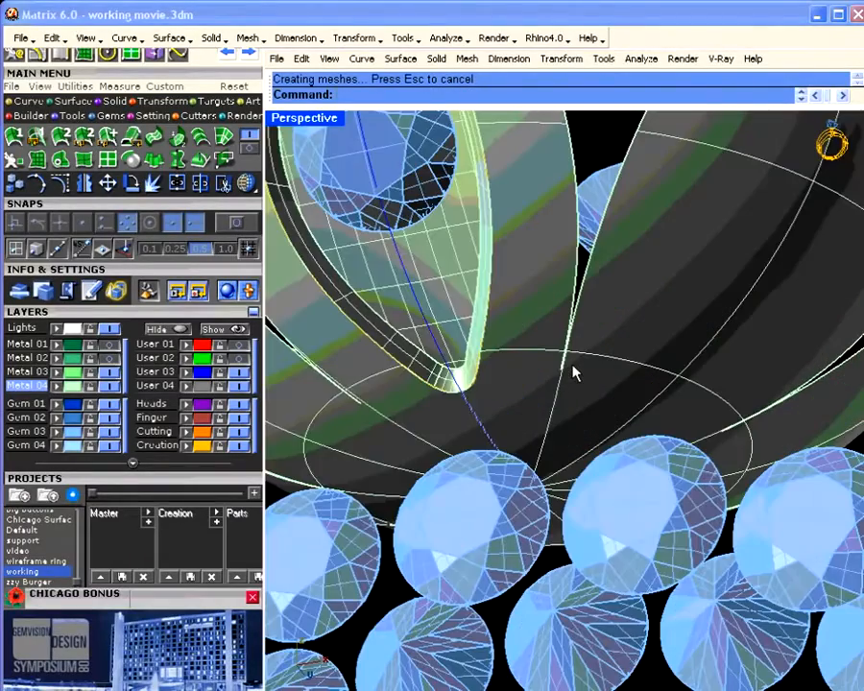
pyautogui.scroll(-6, 573, 373)
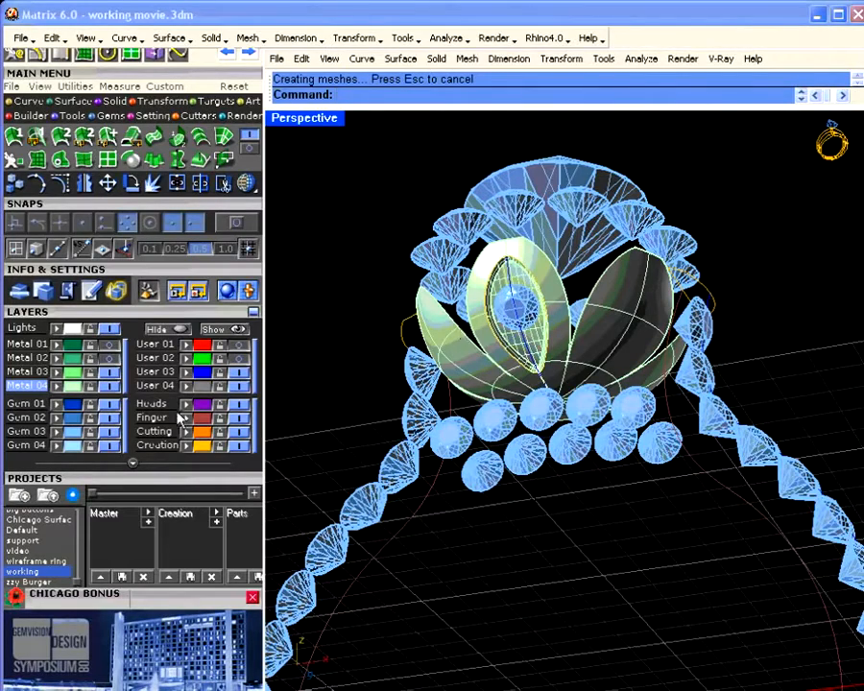
pyautogui.click(110, 437)
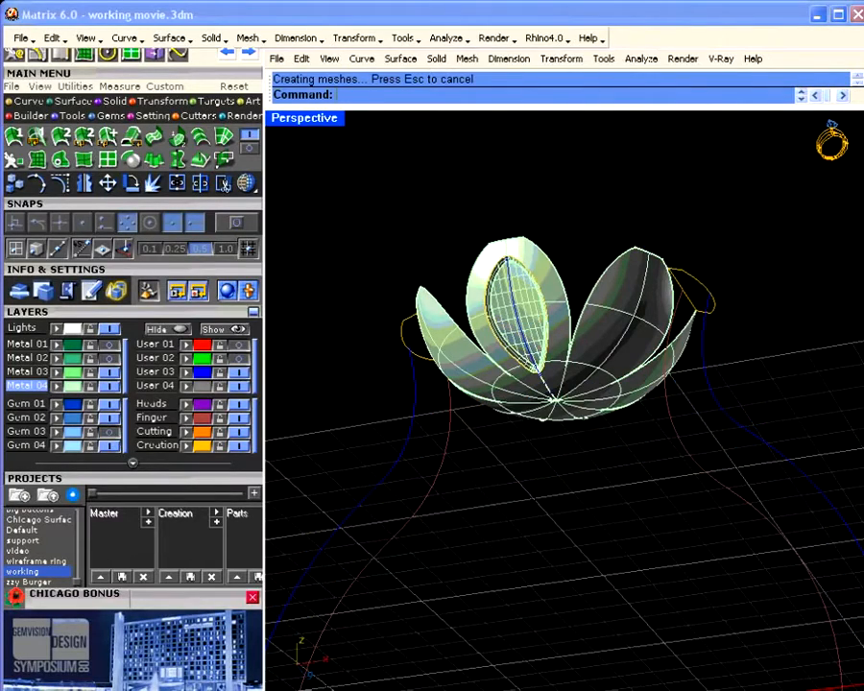
pyautogui.doubleClick(331, 119)
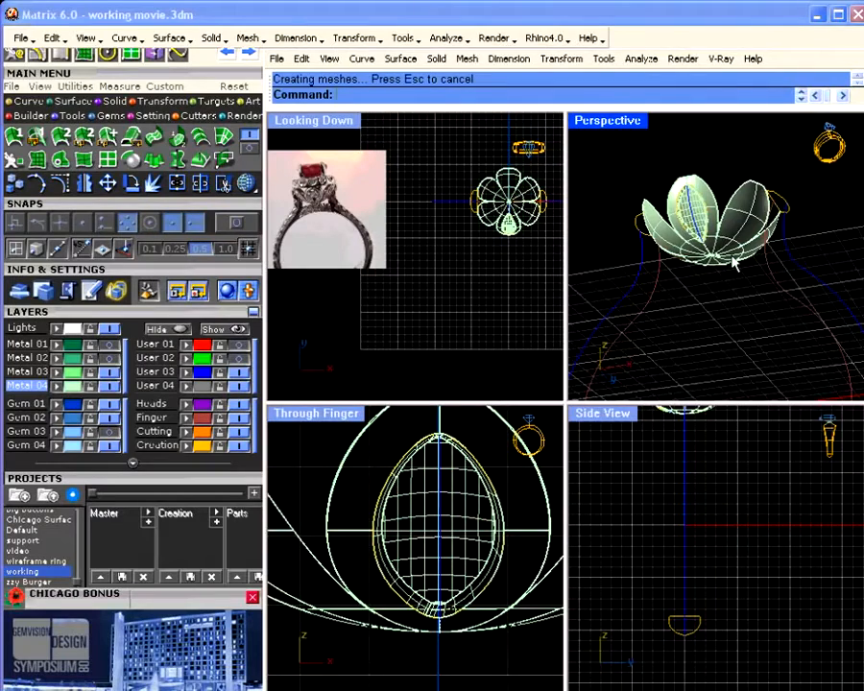
# Turn on object snaps and place a point at the lower junction between the front petal and its neighbour.
pyautogui.scroll(6, 735, 264)
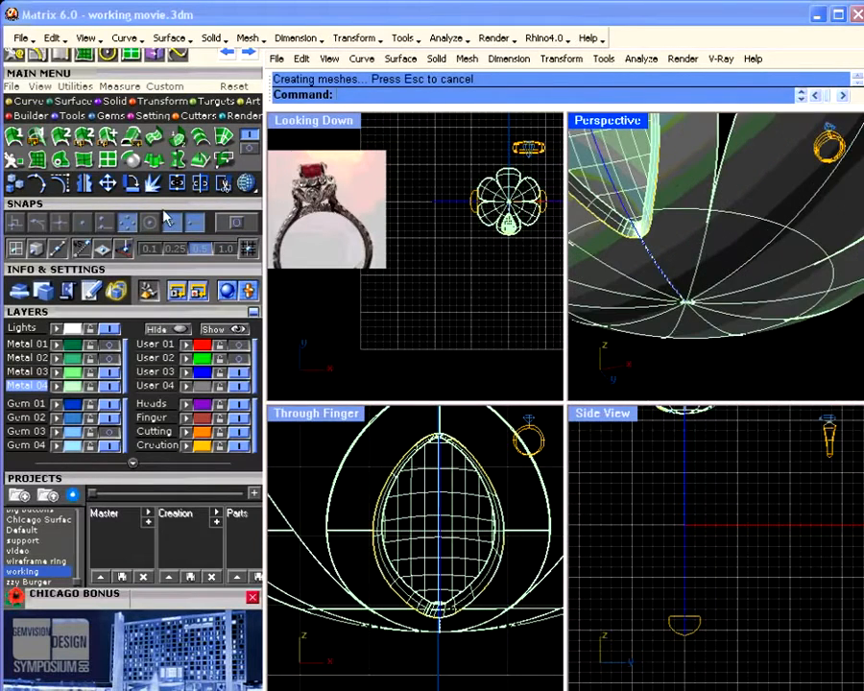
pyautogui.click(232, 225)
pyautogui.click(82, 221)
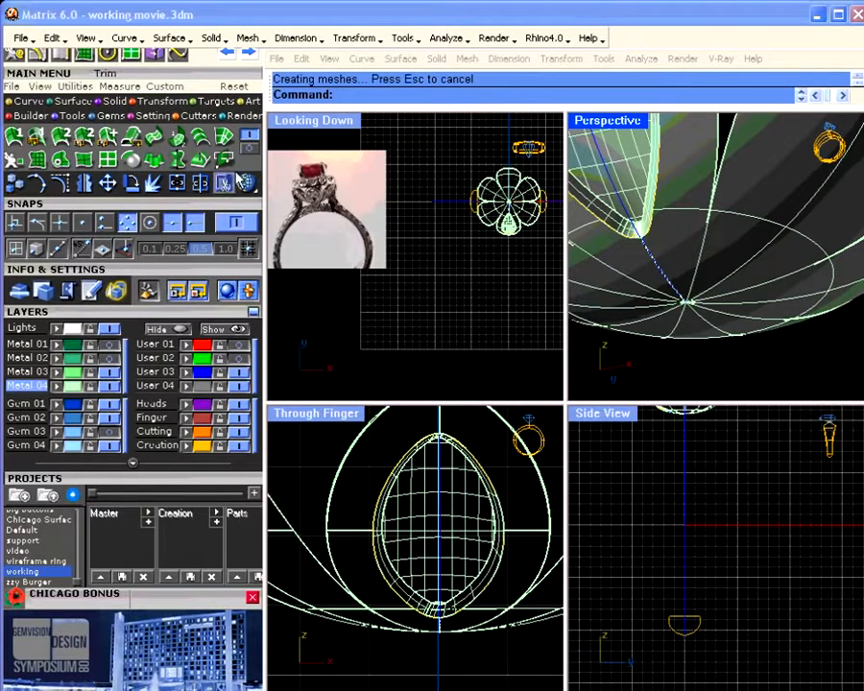
pyautogui.click(28, 102)
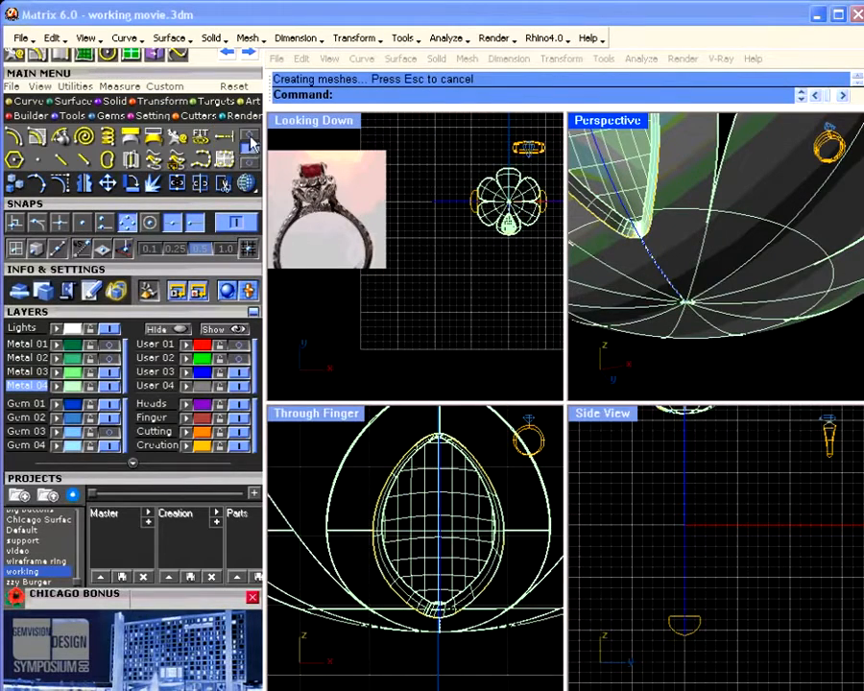
pyautogui.click(38, 159)
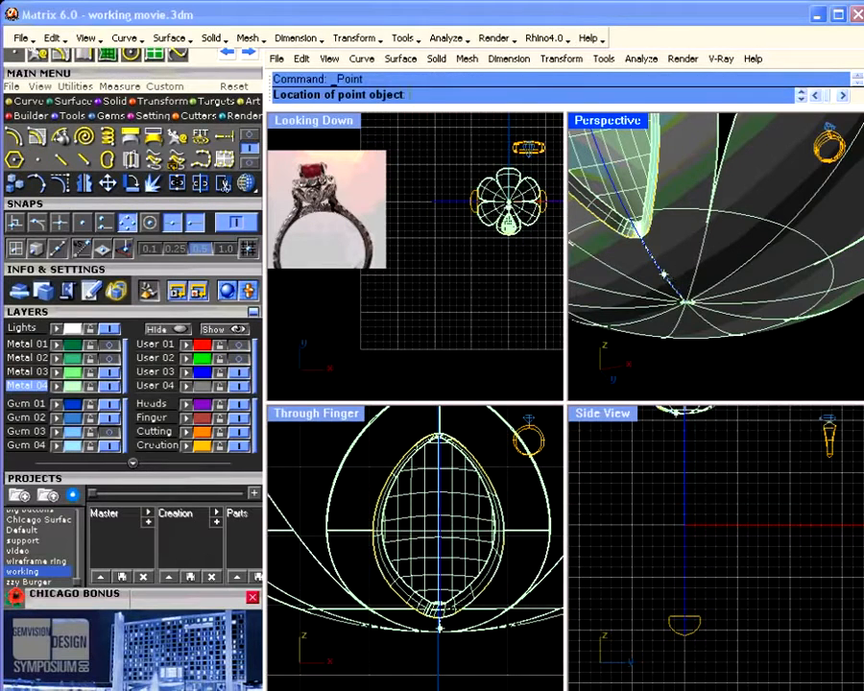
pyautogui.click(718, 269)
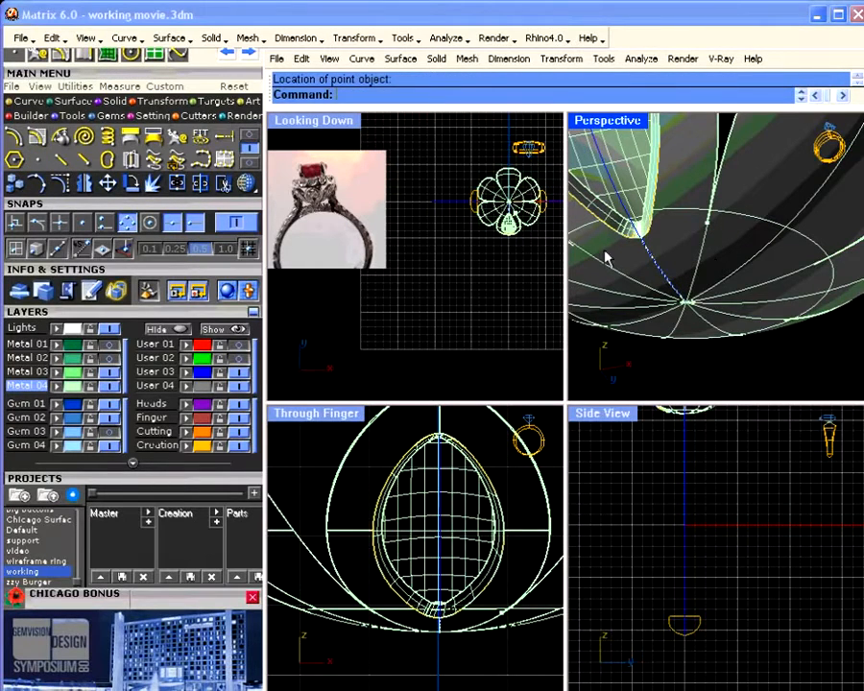
# Draw a line in the Looking Down view from the origin through the junction point to beyond the front petal's tip.
pyautogui.scroll(6, 474, 229)
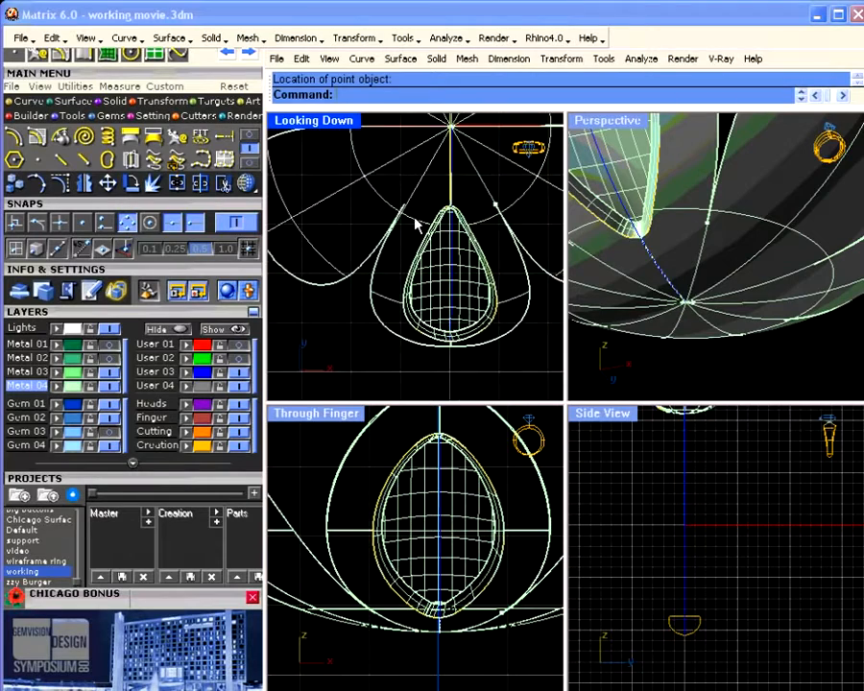
pyautogui.scroll(-3, 394, 239)
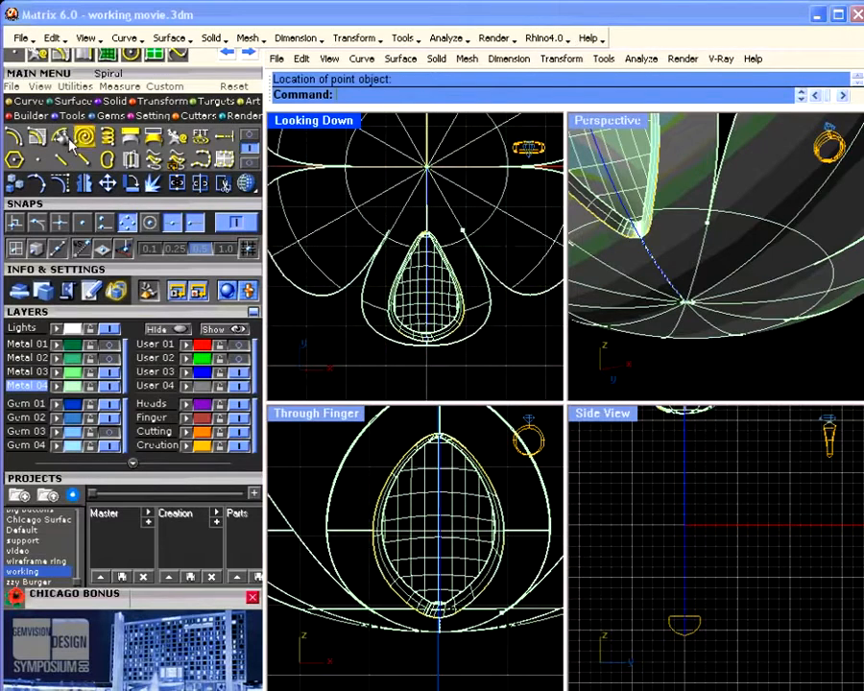
pyautogui.click(27, 101)
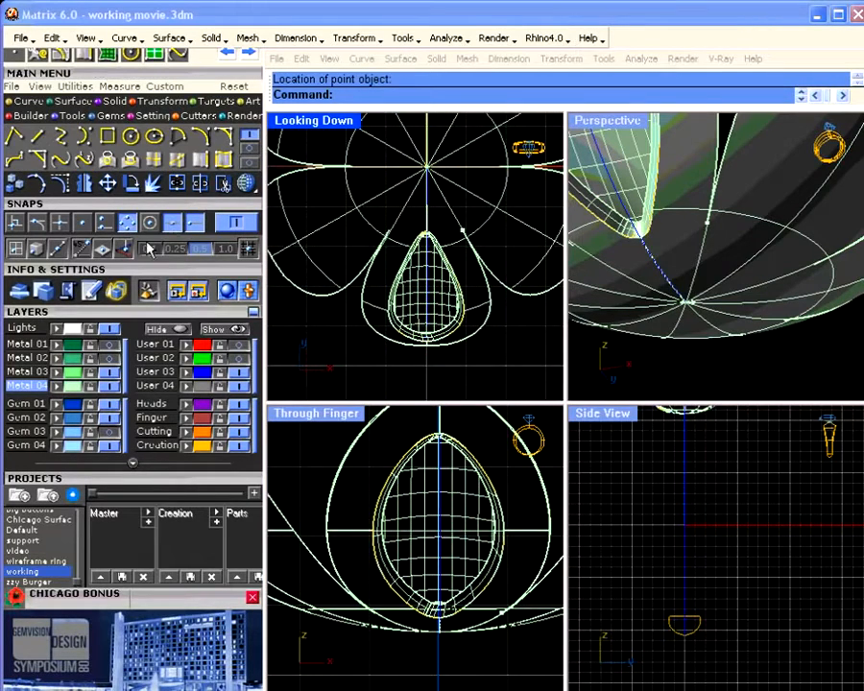
pyautogui.click(38, 138)
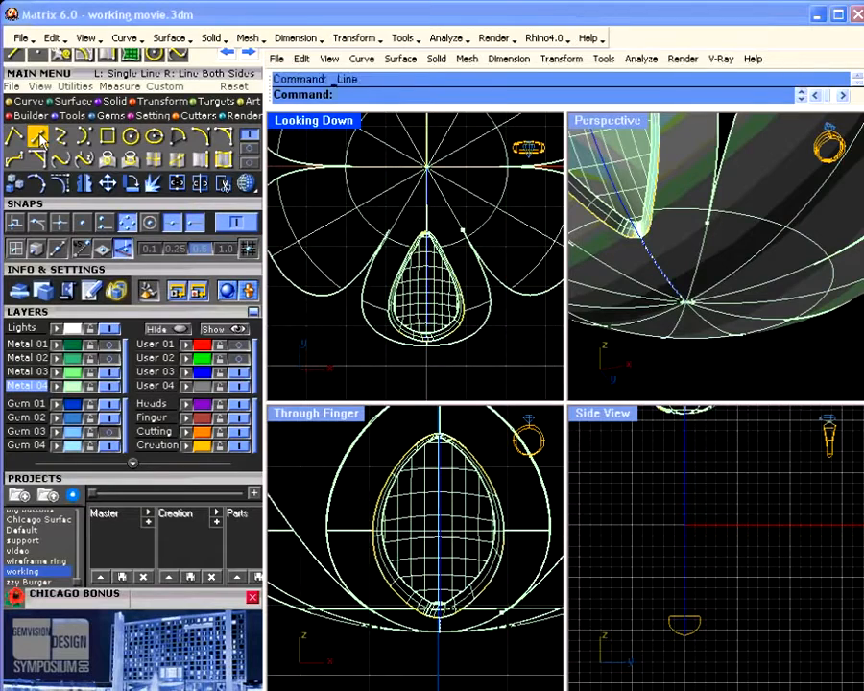
pyautogui.click(338, 170)
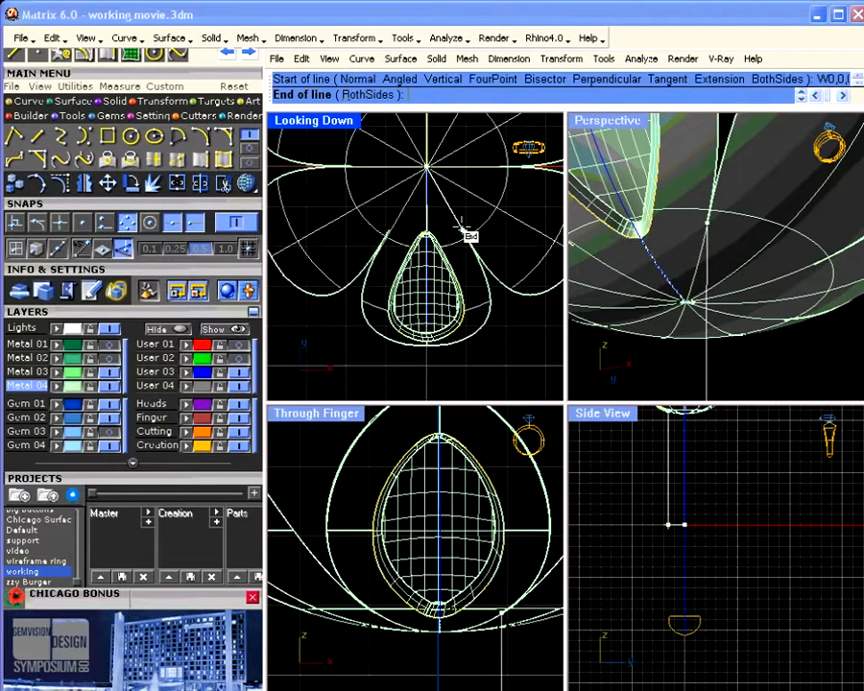
pyautogui.click(509, 382)
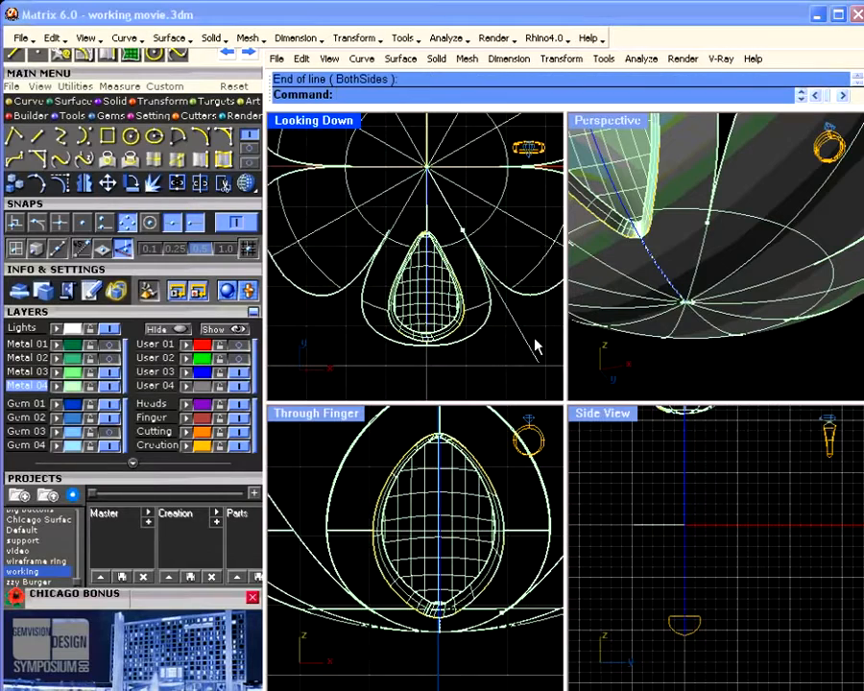
# Mirror the line through the origin across the front petal's vertical centreline, keeping the original.
pyautogui.rightClick(85, 186)
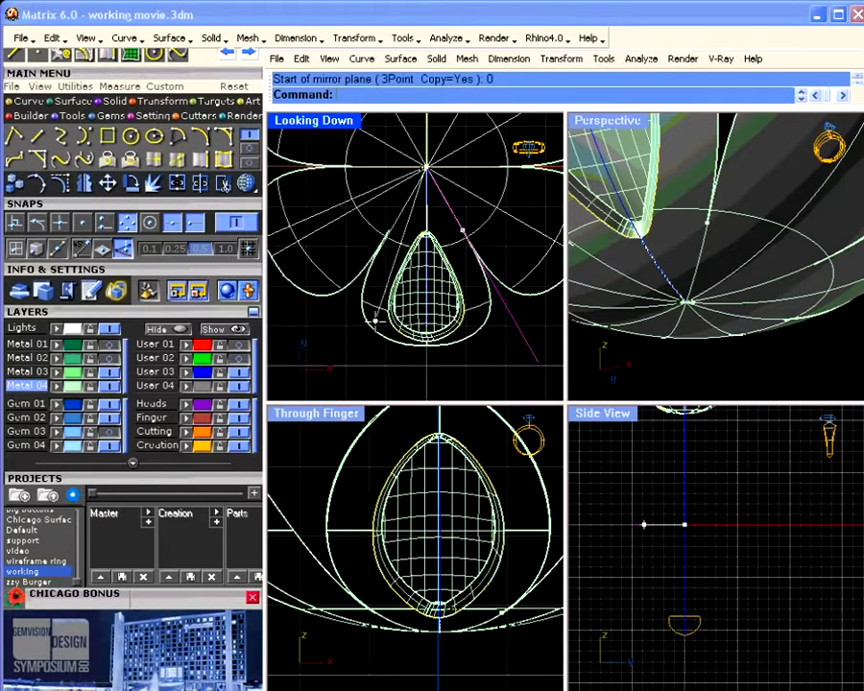
pyautogui.press('Return')
pyautogui.click(432, 369)
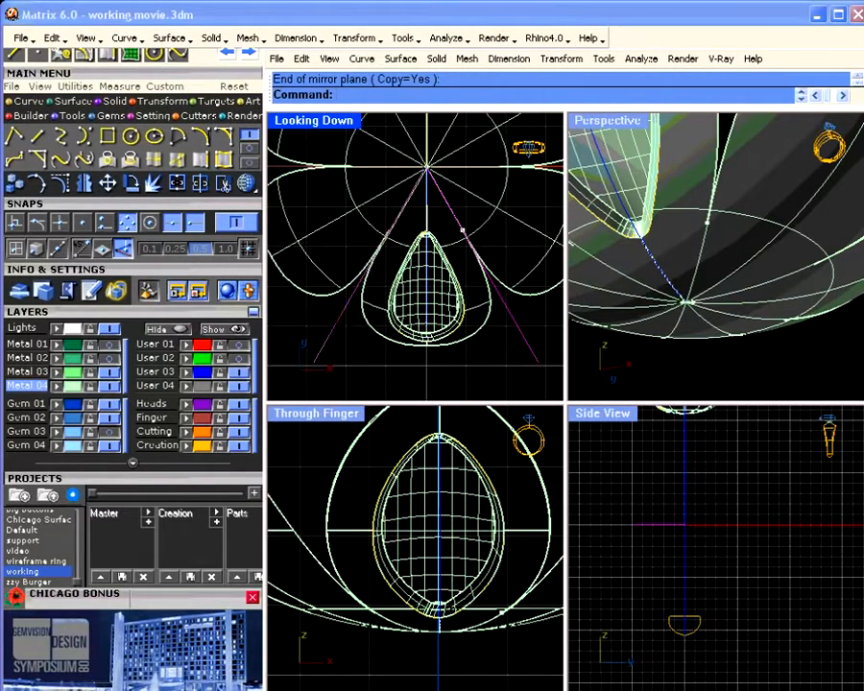
# Connect the outer ends of the two lines with a polyline and join all three into a closed triangle.
pyautogui.click(14, 136)
pyautogui.click(313, 362)
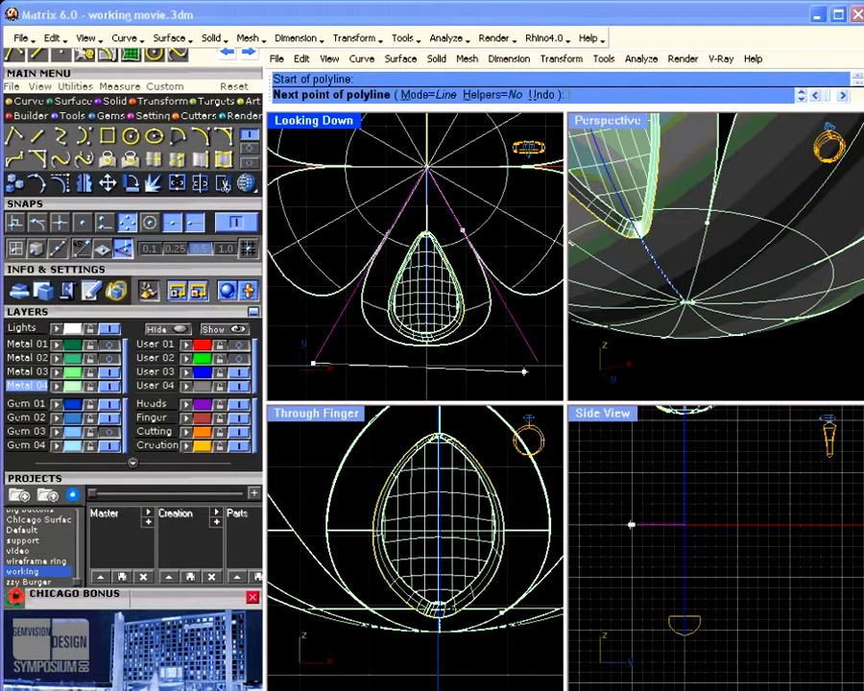
pyautogui.click(539, 364)
pyautogui.press('Return')
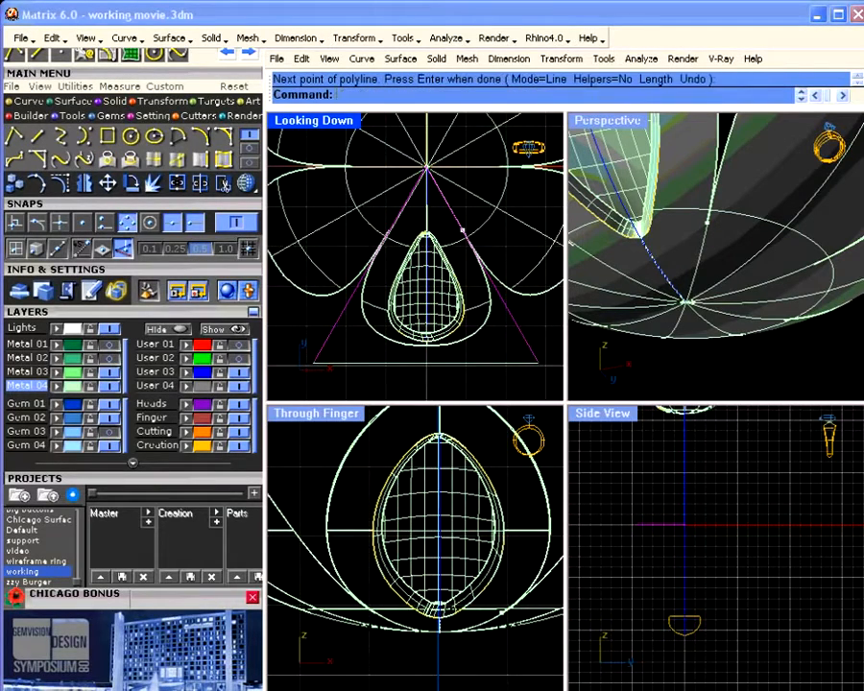
pyautogui.click(178, 182)
# Extrude the triangle straight to both sides as a capped solid tall enough to pass fully through the petals.
pyautogui.click(104, 104)
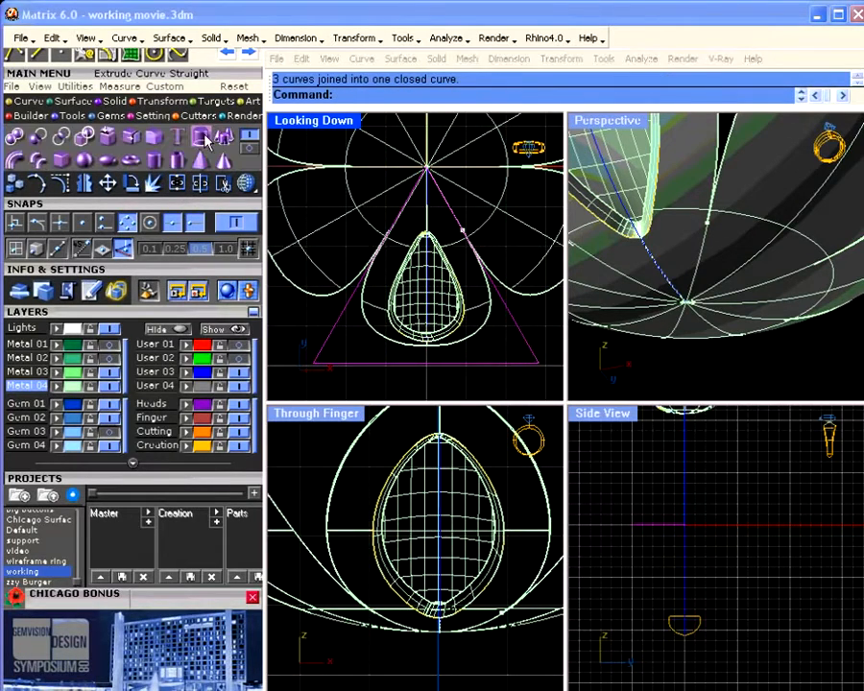
pyautogui.click(202, 137)
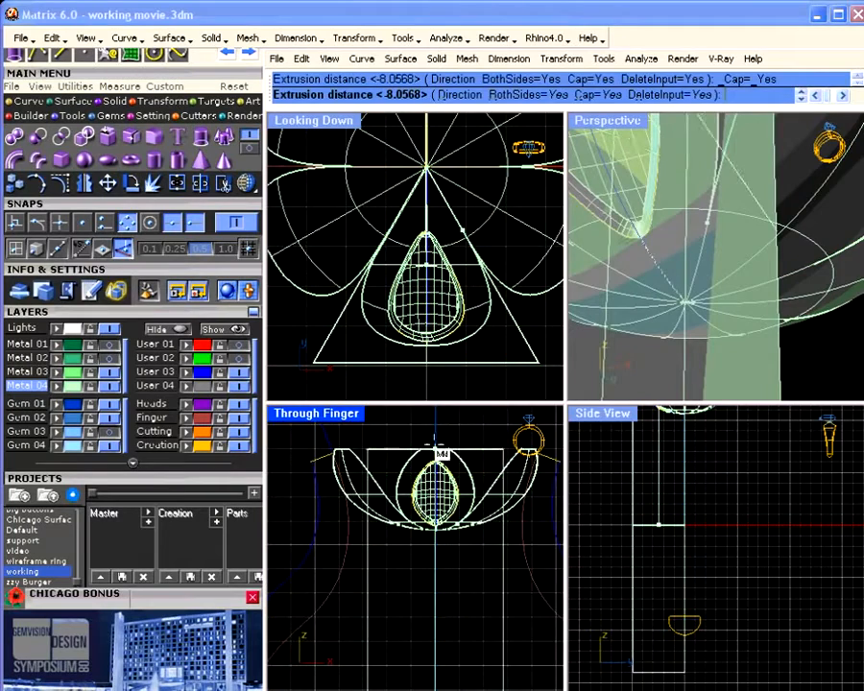
pyautogui.click(463, 452)
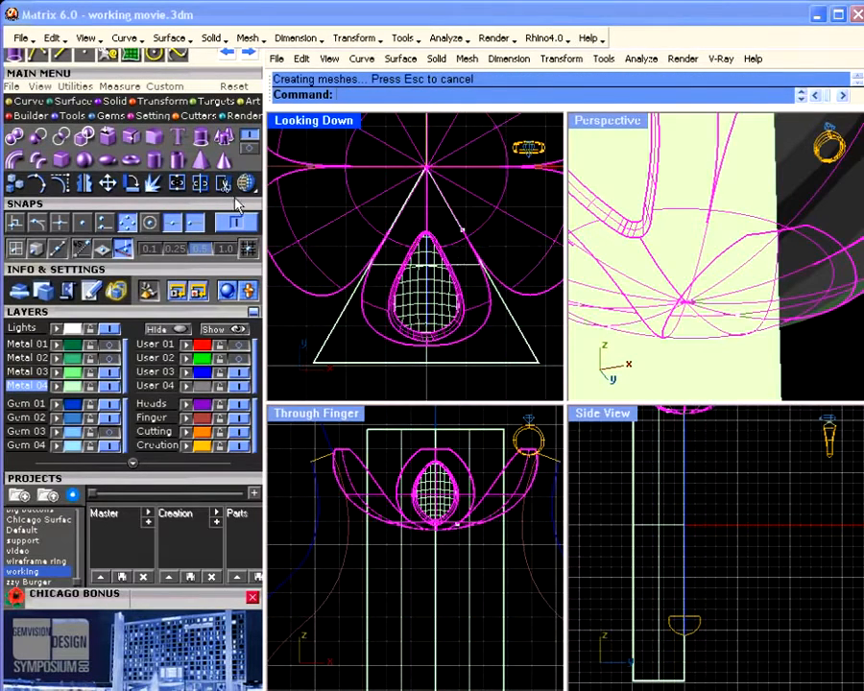
# Split the joined petals using the triangular wedge solid as the cutting object.
pyautogui.click(177, 189)
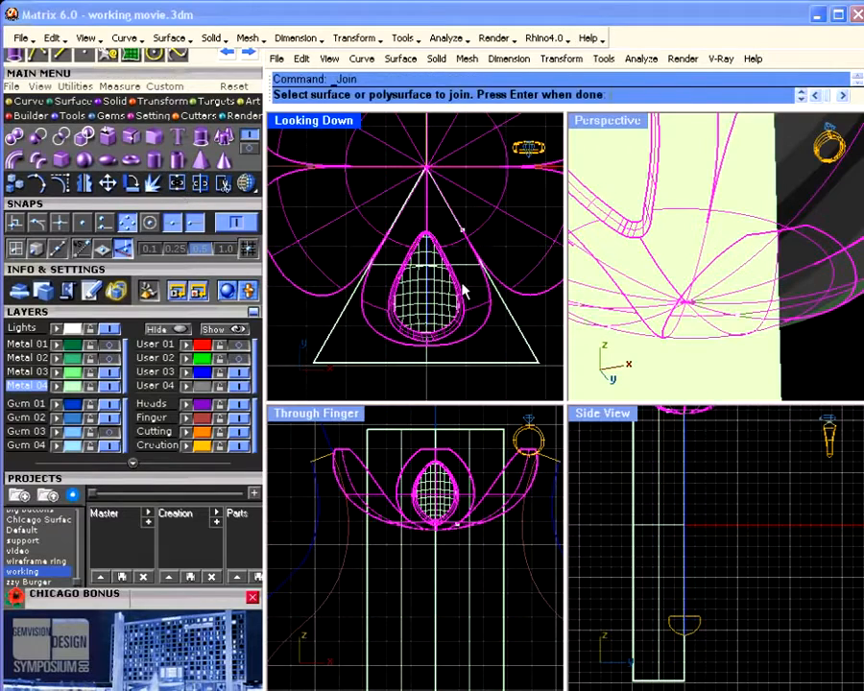
pyautogui.click(201, 183)
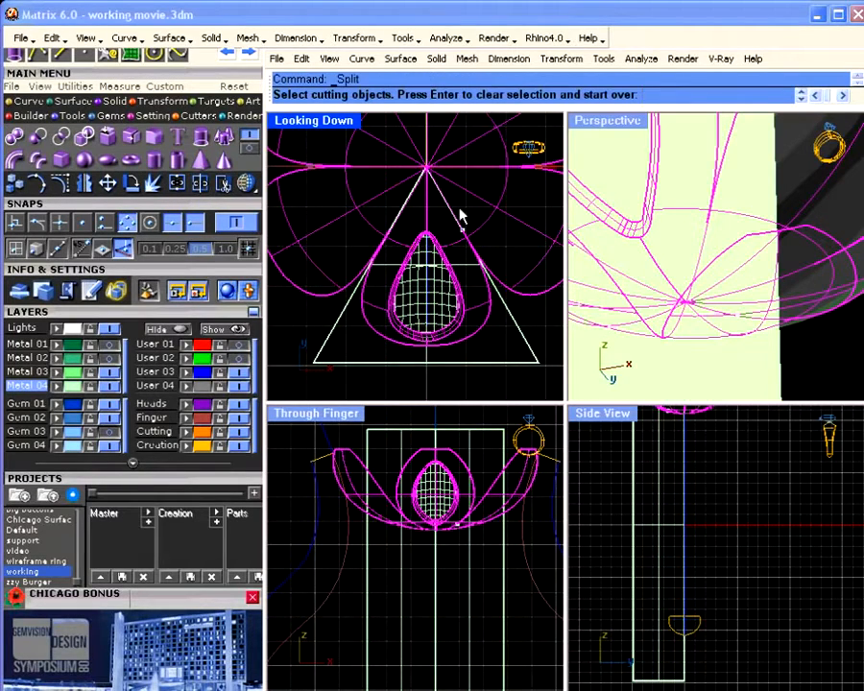
pyautogui.click(515, 328)
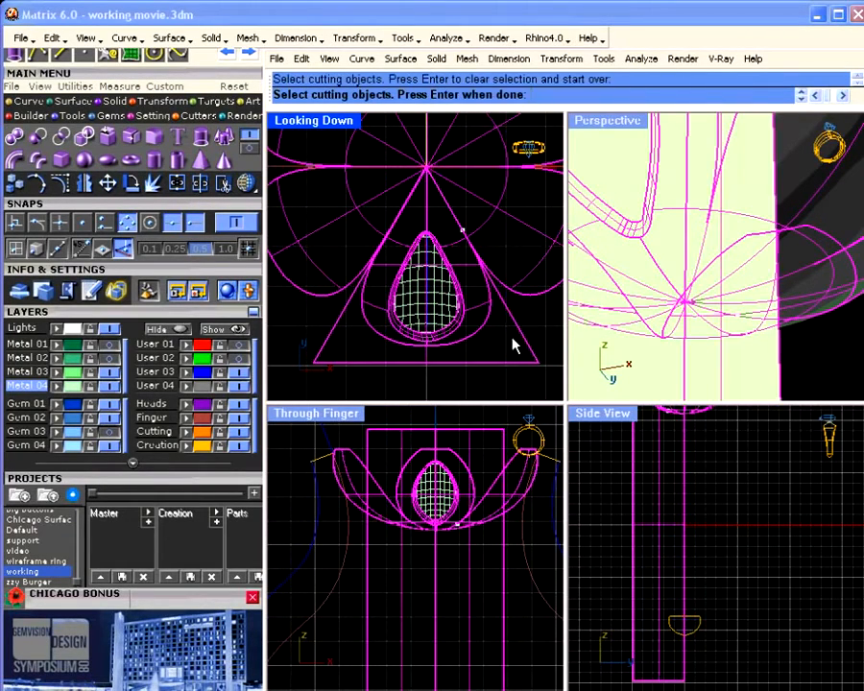
pyautogui.press('Return')
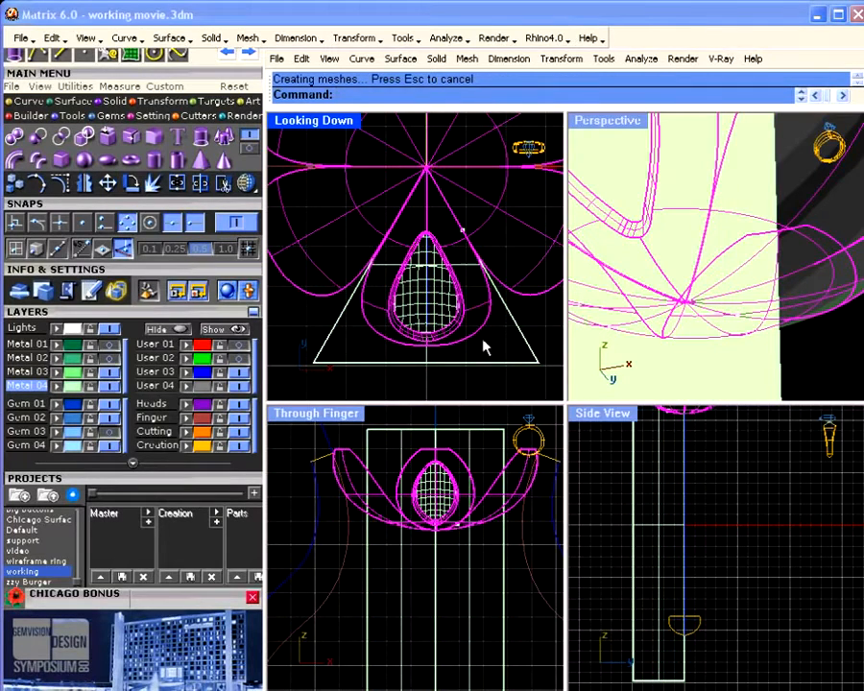
# Delete the petal pieces outside the wedge, along with the wedge solid itself, leaving only the front petal.
pyautogui.click(535, 269)
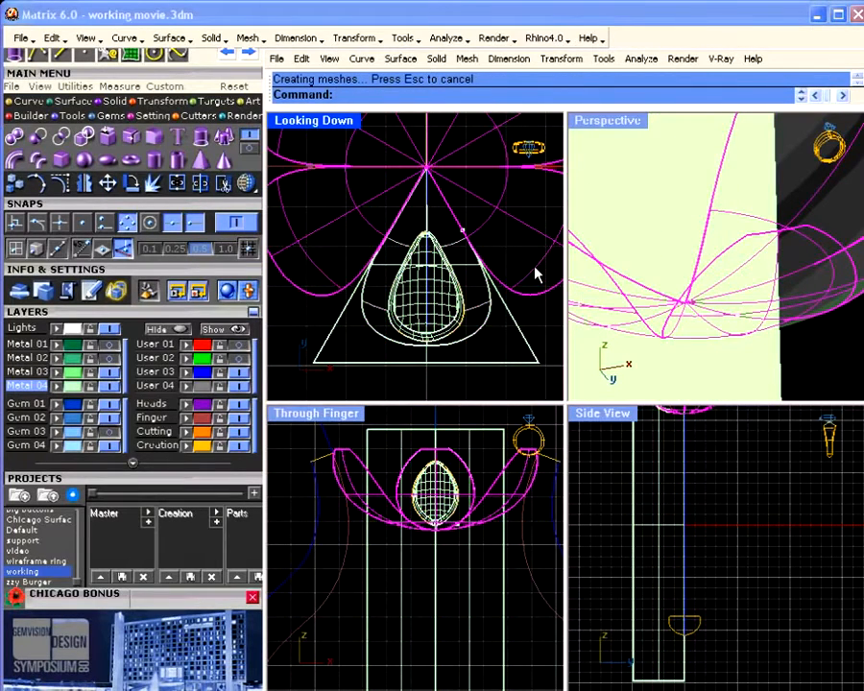
pyautogui.press('Delete')
pyautogui.click(510, 309)
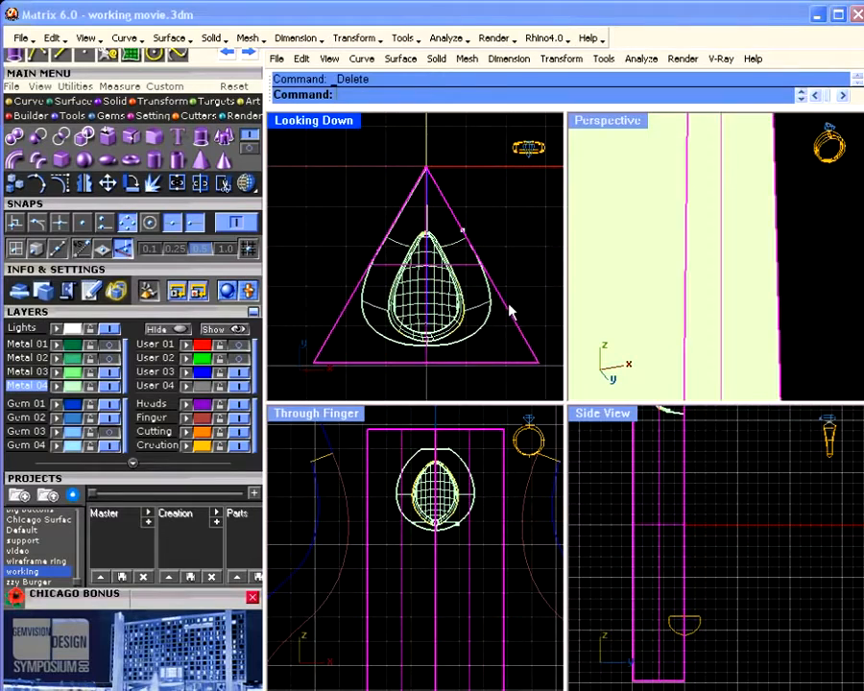
pyautogui.press('Delete')
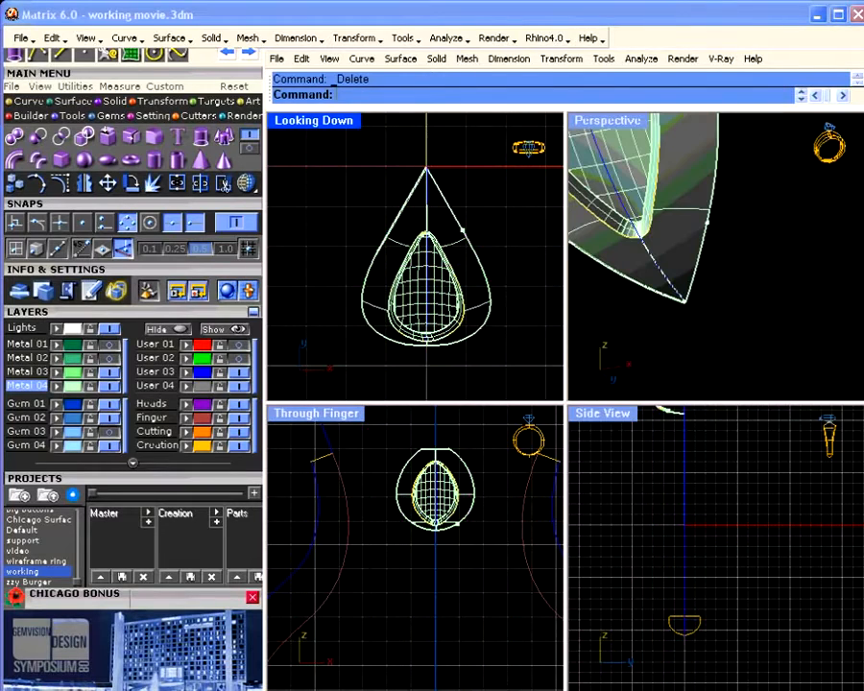
# Join the front petal with the patched surface inside its cutout.
pyautogui.scroll(-5, 699, 283)
pyautogui.click(713, 293)
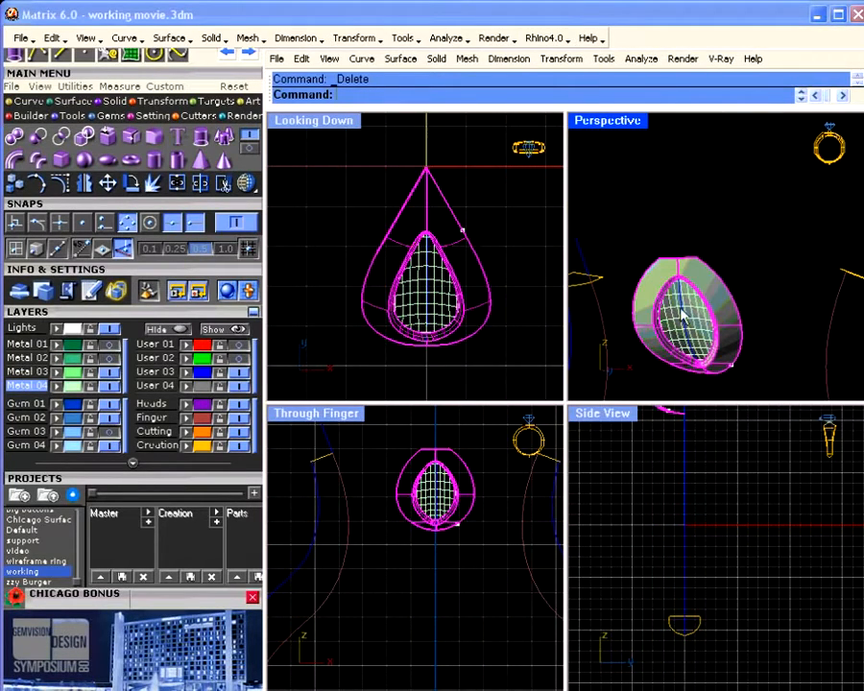
pyautogui.keyDown('shift'); pyautogui.click(684, 319); pyautogui.keyUp('shift')
pyautogui.click(176, 185)
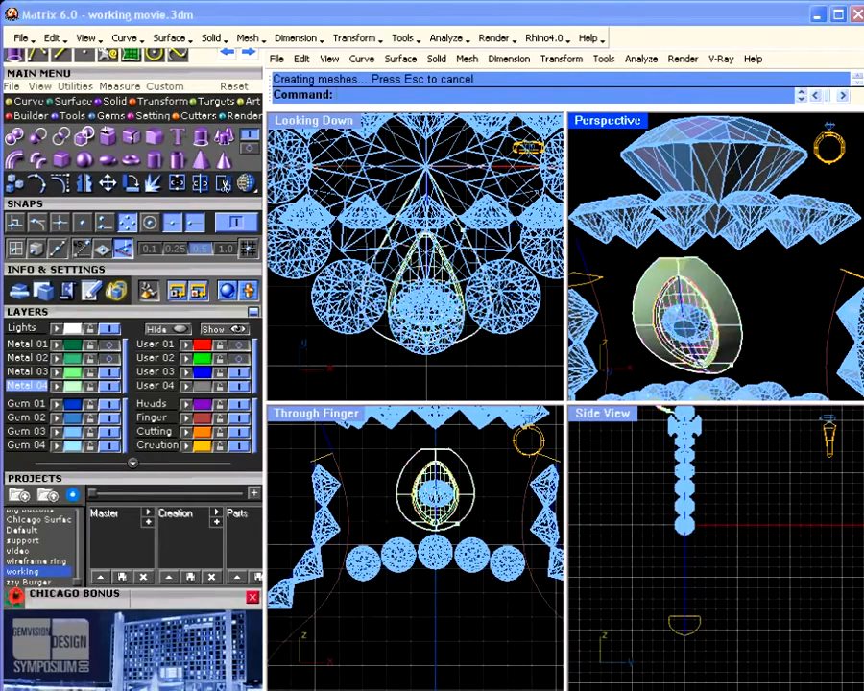
# Polar array the joined petal around the origin in the Looking Down view, with 6 items filling 360 degrees.
pyautogui.click(151, 101)
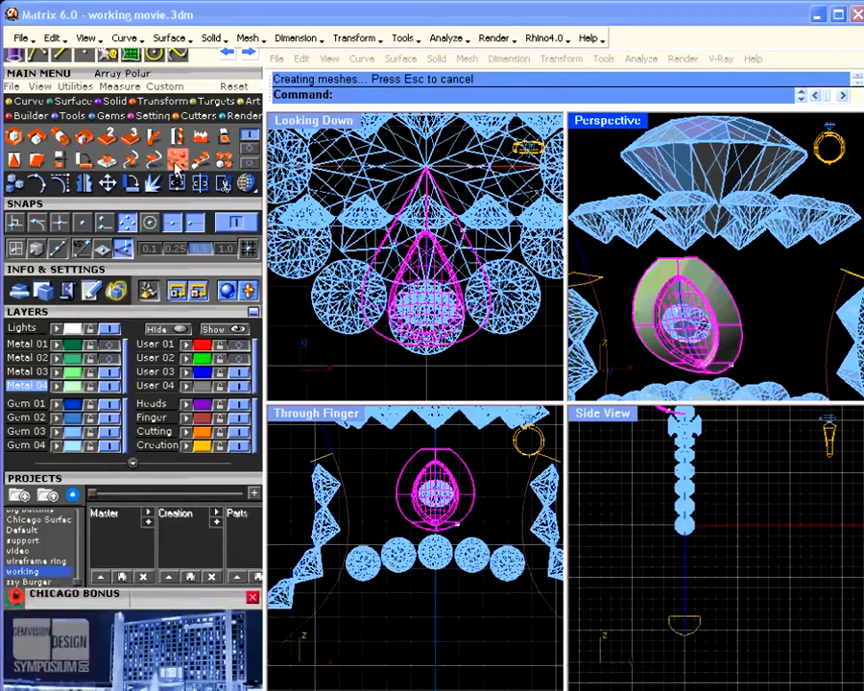
pyautogui.click(181, 161)
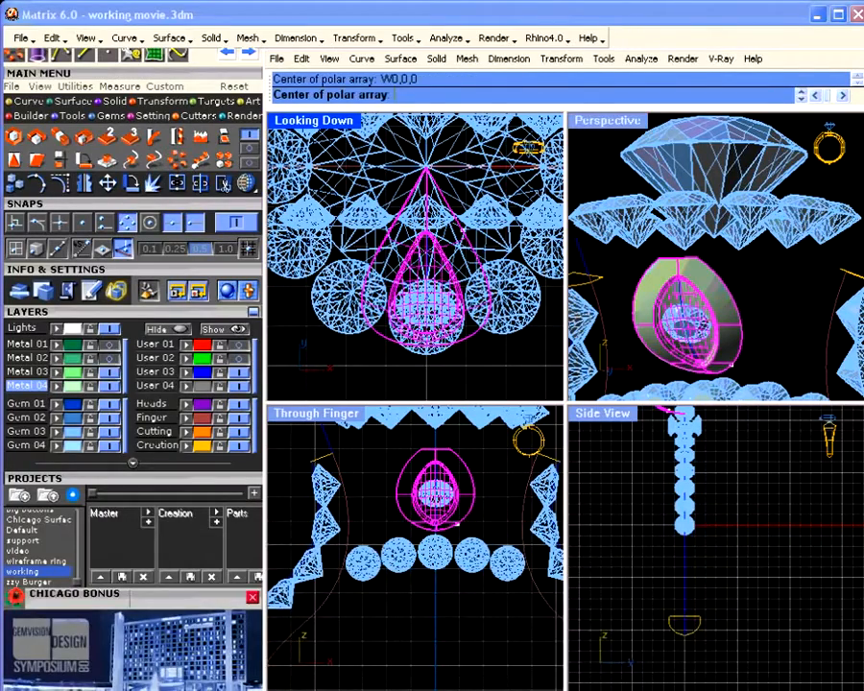
pyautogui.write('6')
pyautogui.press('Return')
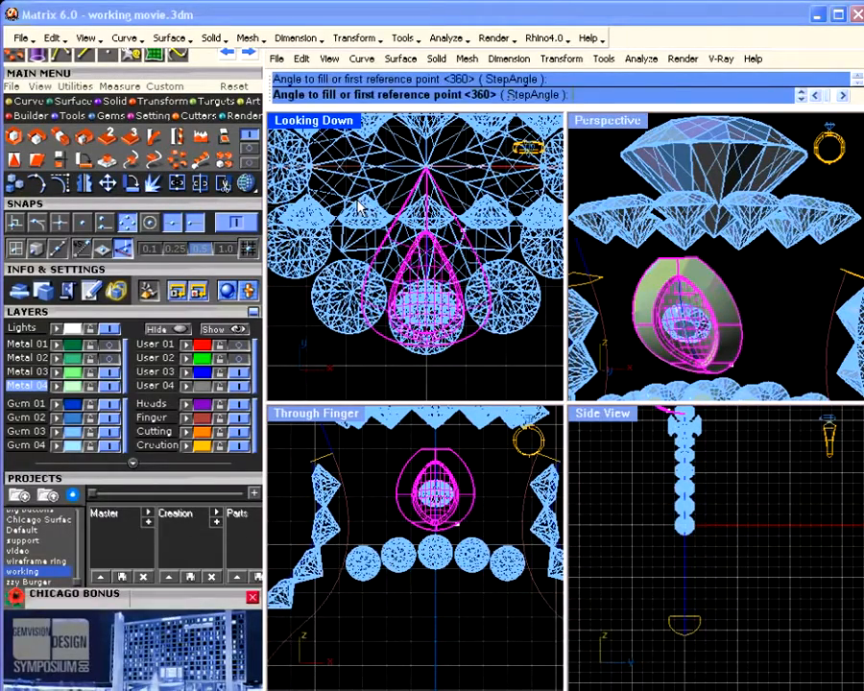
pyautogui.press('Return')
# Show the Metal 02 layer and inspect how the arrayed petals sit against the gallery and gems.
pyautogui.moveTo(622, 276); pyautogui.dragTo(722, 219, button='right')
pyautogui.click(741, 368)
pyautogui.moveTo(741, 368)
pyautogui.mouseDown(button='right')
pyautogui.moveTo(696, 351)
pyautogui.moveTo(704, 306)
pyautogui.moveTo(746, 328)
pyautogui.moveTo(754, 366)
pyautogui.mouseUp(button='right')
pyautogui.scroll(-6, 730, 336)
pyautogui.moveTo(715, 321); pyautogui.dragTo(759, 356, button='right')
pyautogui.click(113, 357)
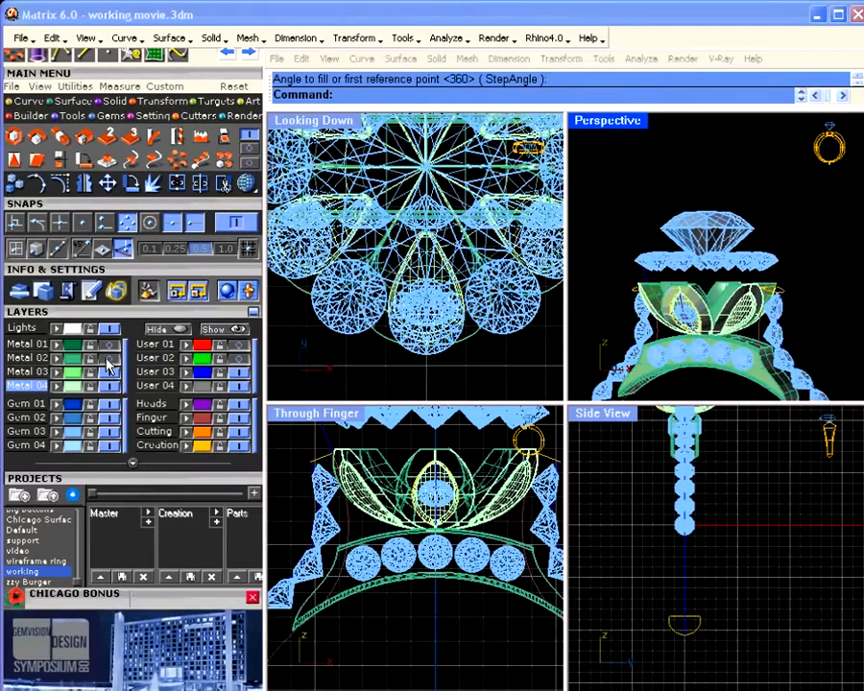
pyautogui.moveTo(683, 298); pyautogui.dragTo(641, 280, button='right')
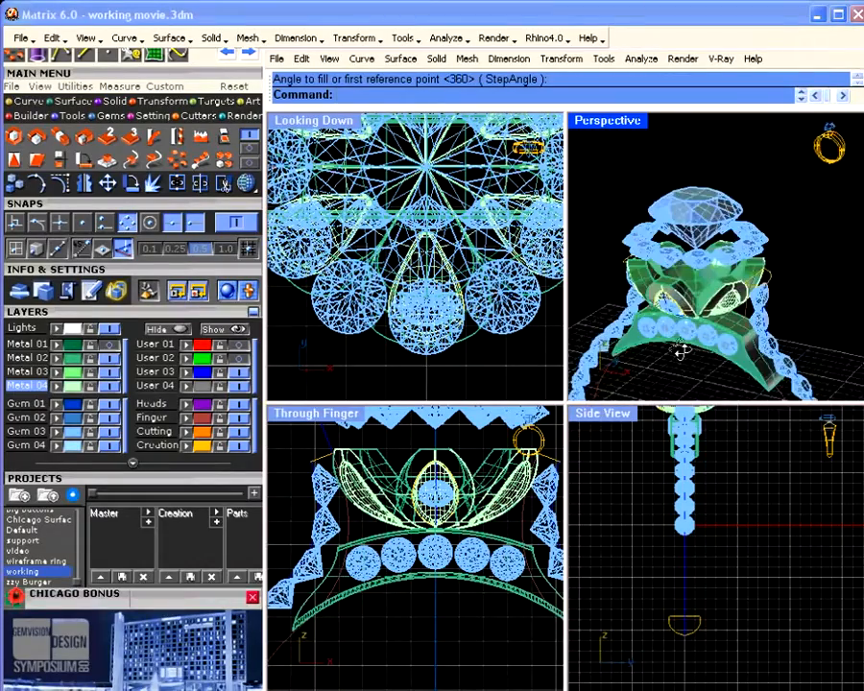
pyautogui.moveTo(680, 352); pyautogui.dragTo(702, 301, button='right')
pyautogui.scroll(5, 703, 291)
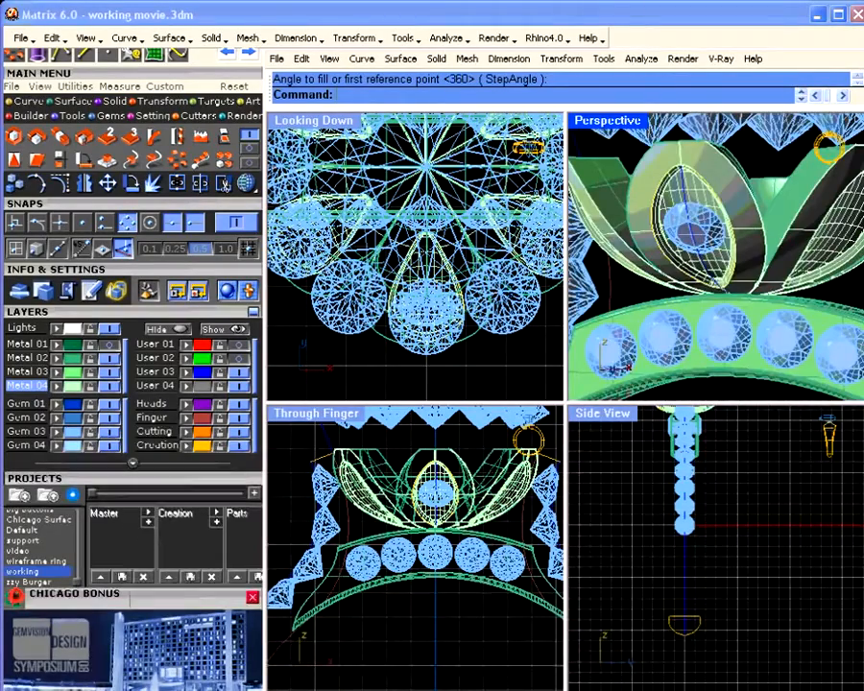
pyautogui.moveTo(709, 285); pyautogui.dragTo(747, 187, button='right')
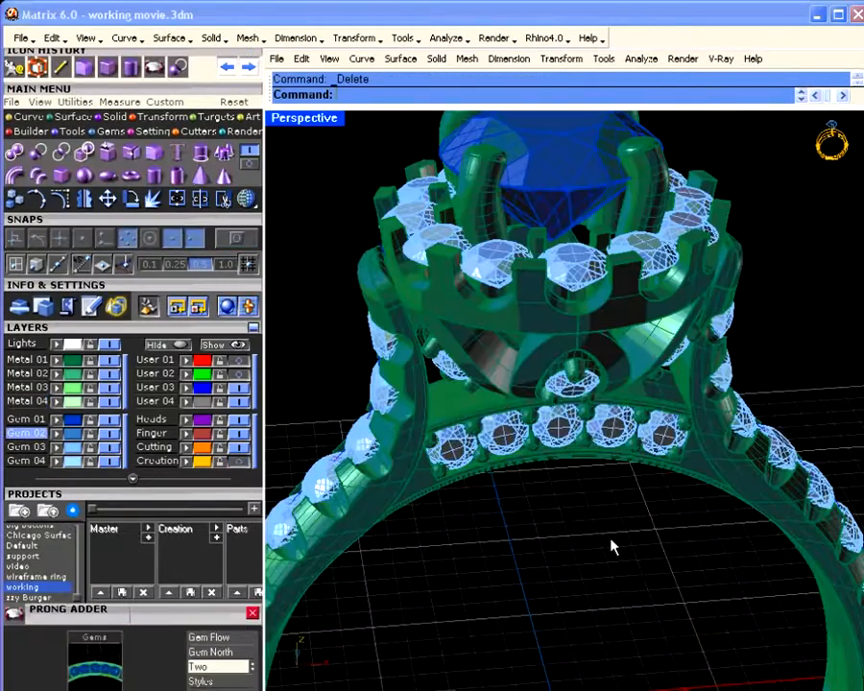
# Examine the finished ring up close: petal gems and prongs, the gem row beneath them, the halo and the centre-stone prongs.
pyautogui.moveTo(580, 401); pyautogui.dragTo(534, 259, button='right')
pyautogui.scroll(6, 558, 298)
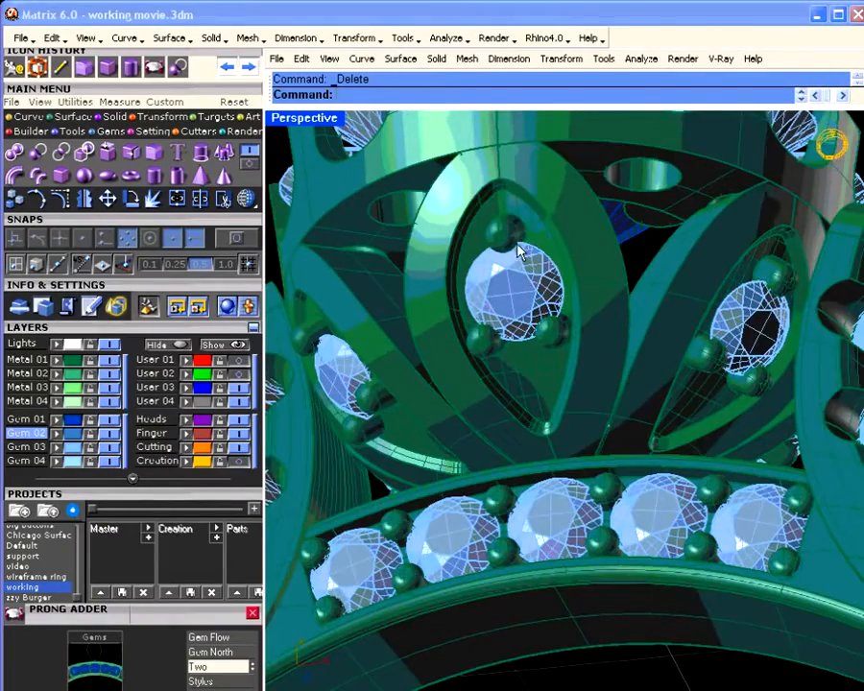
pyautogui.moveTo(527, 340); pyautogui.dragTo(793, 503, button='right')
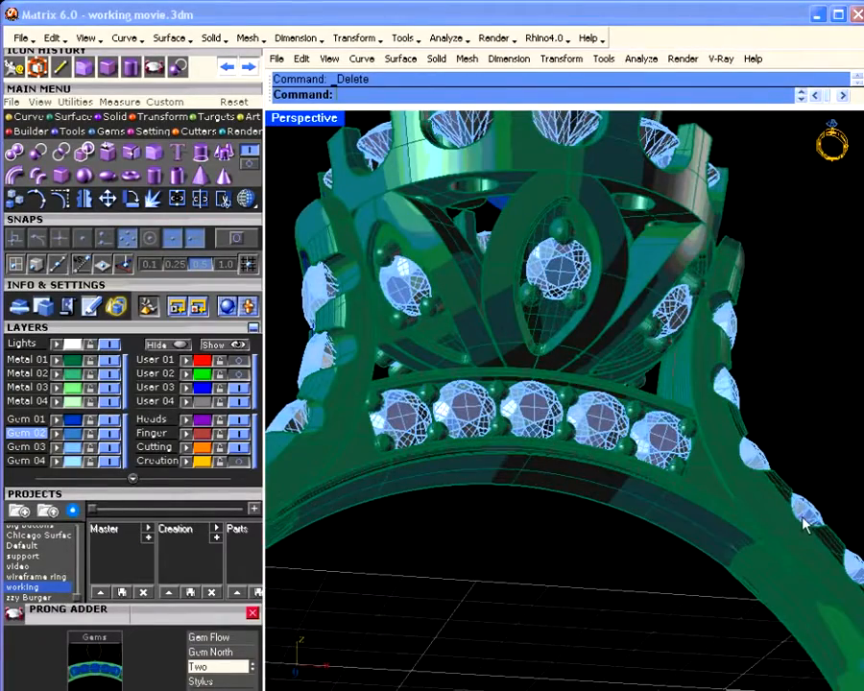
pyautogui.moveTo(788, 527); pyautogui.dragTo(567, 618, button='right')
pyautogui.scroll(6, 434, 448)
pyautogui.moveTo(434, 447); pyautogui.dragTo(444, 369, button='right')
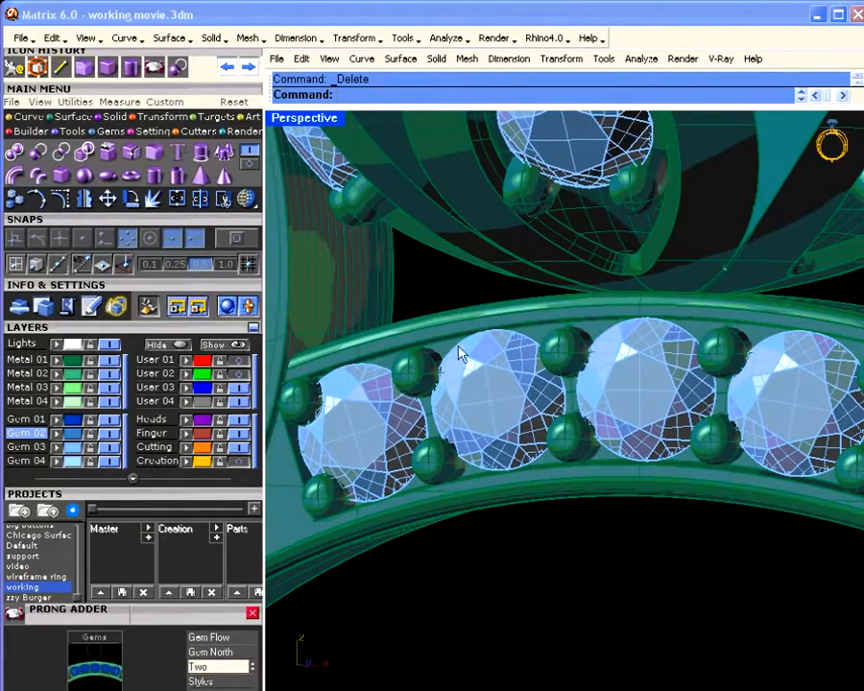
pyautogui.scroll(-3, 624, 361)
pyautogui.moveTo(633, 361); pyautogui.dragTo(654, 428, button='right')
pyautogui.scroll(-4, 609, 386)
pyautogui.moveTo(608, 386); pyautogui.dragTo(595, 490, button='right')
pyautogui.scroll(6, 629, 327)
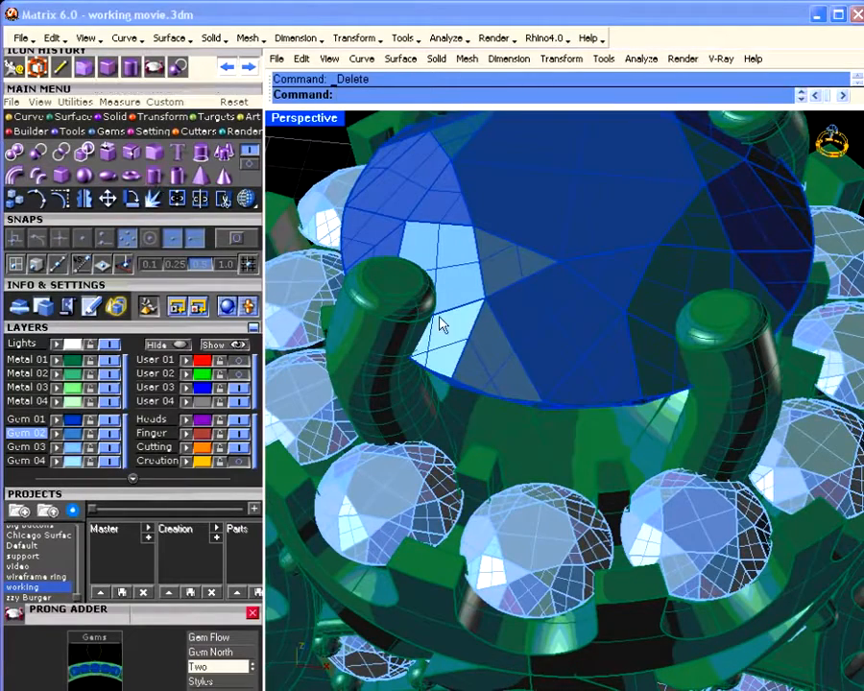
pyautogui.moveTo(717, 344); pyautogui.dragTo(607, 260, button='right')
# Compare the completed ring model with the reference photo beside it.
pyautogui.scroll(-6, 654, 429)
pyautogui.scroll(-6, 570, 296)
pyautogui.keyDown('shift'); pyautogui.moveTo(518, 381); pyautogui.dragTo(666, 382, button='right'); pyautogui.keyUp('shift')
pyautogui.moveTo(503, 405); pyautogui.dragTo(520, 511, button='right')
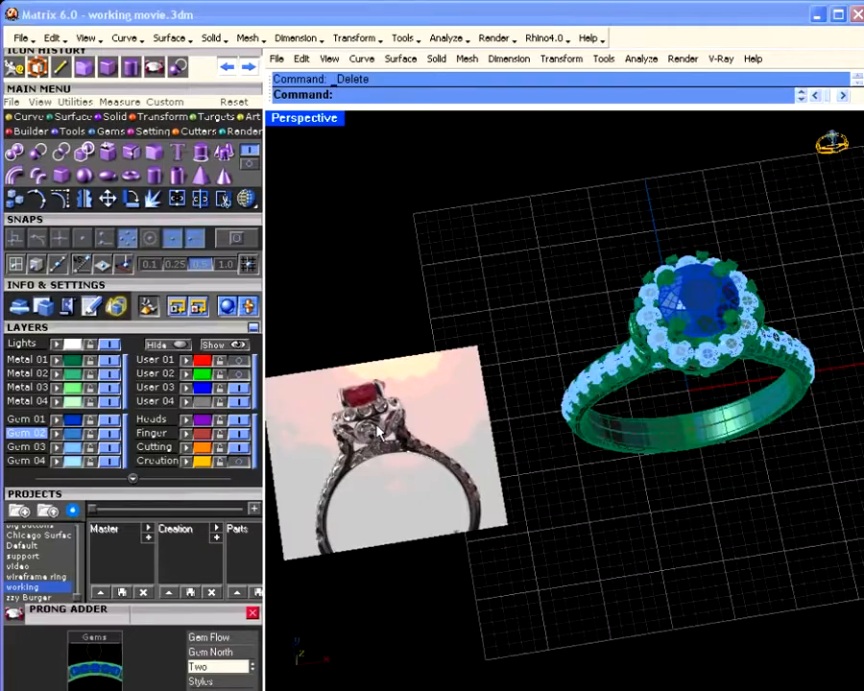
pyautogui.scroll(3, 379, 434)
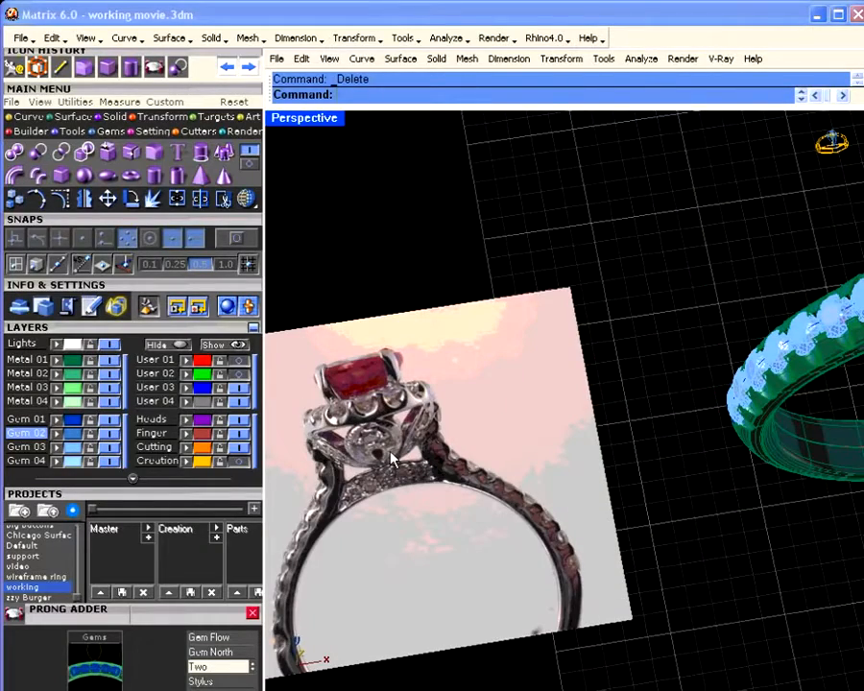
pyautogui.moveTo(539, 523); pyautogui.dragTo(556, 401, button='right')
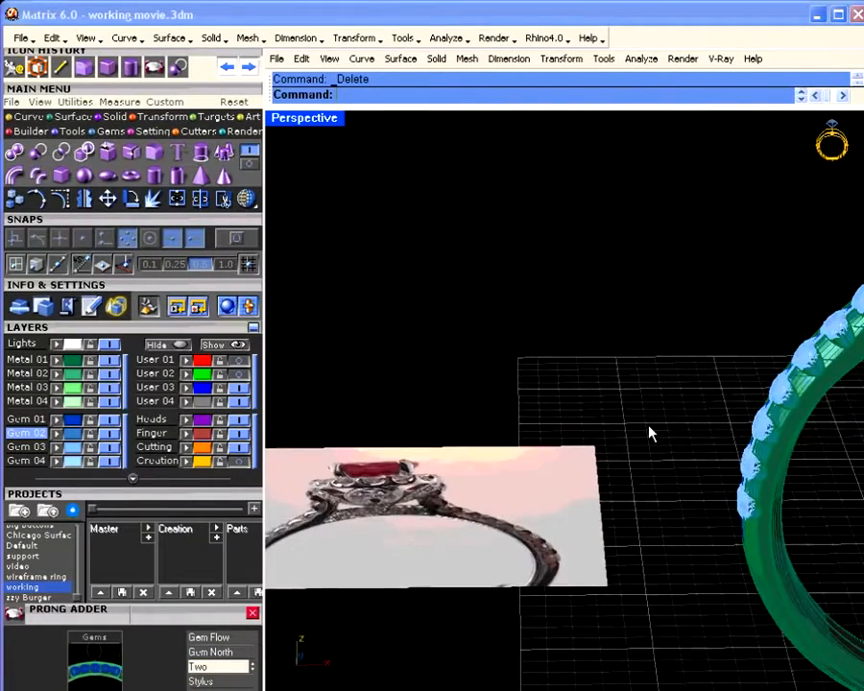